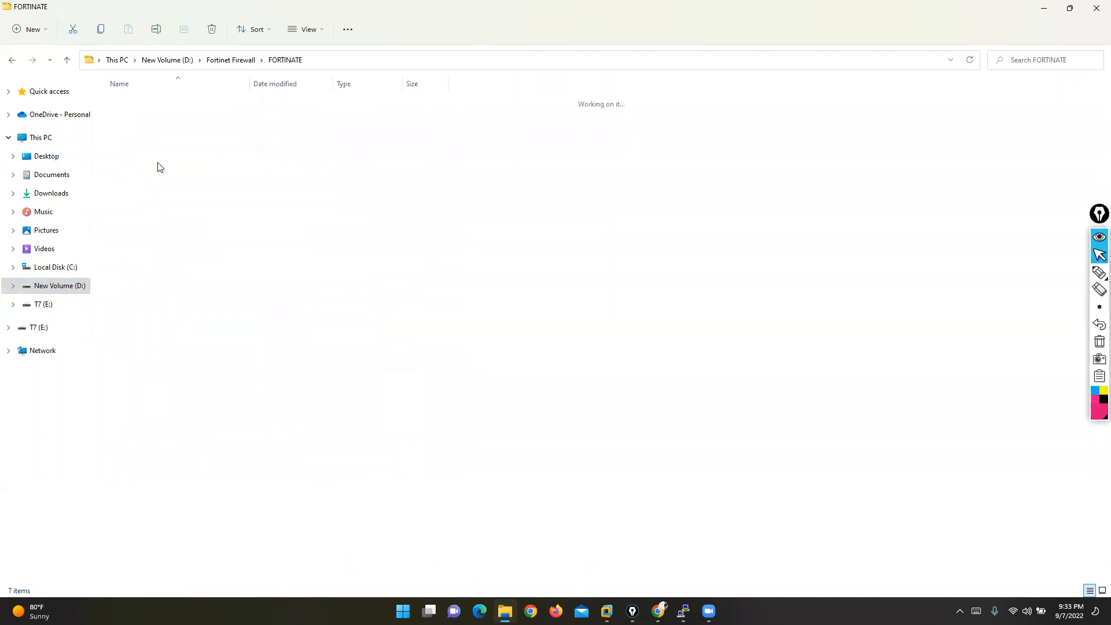
# - Open the fortinet firewall topics file, highlight 'Introduction and Initial Configuration', then minimize Notepad and File Explorer
pyautogui.doubleClick(145, 139)
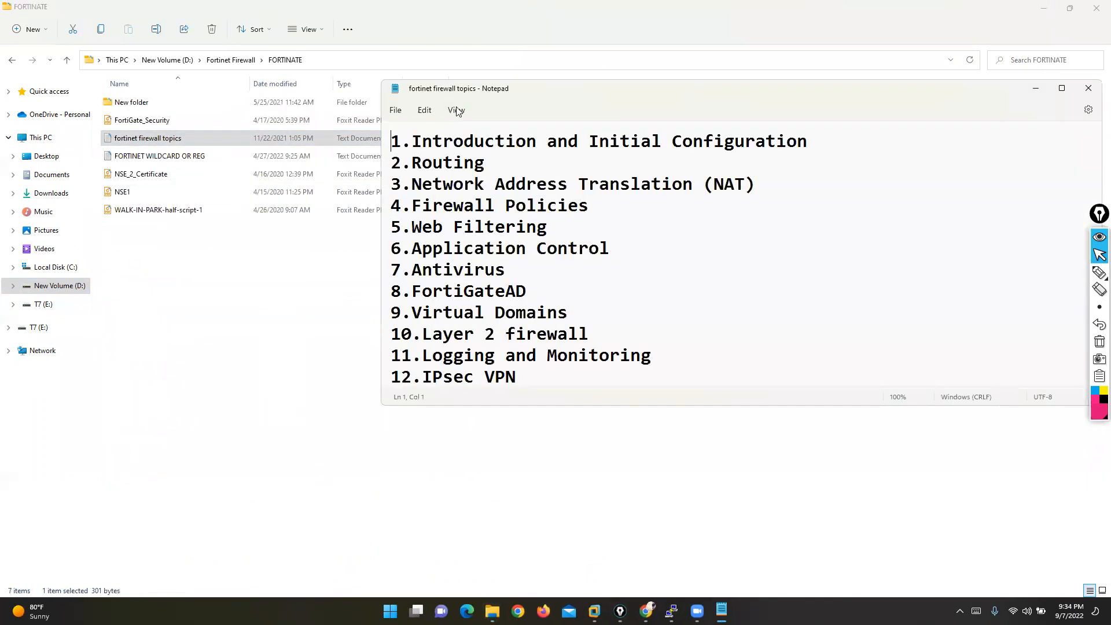
pyautogui.moveTo(225, 167); pyautogui.dragTo(559, 180)
pyautogui.moveTo(628, 182); pyautogui.dragTo(591, 148)
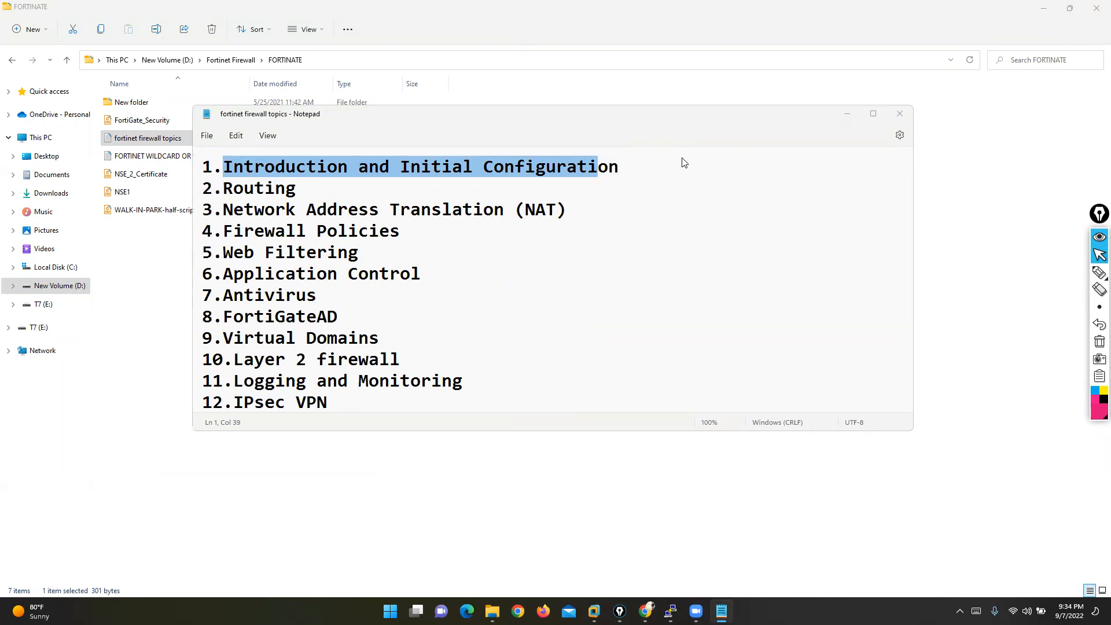
pyautogui.click(491, 195)
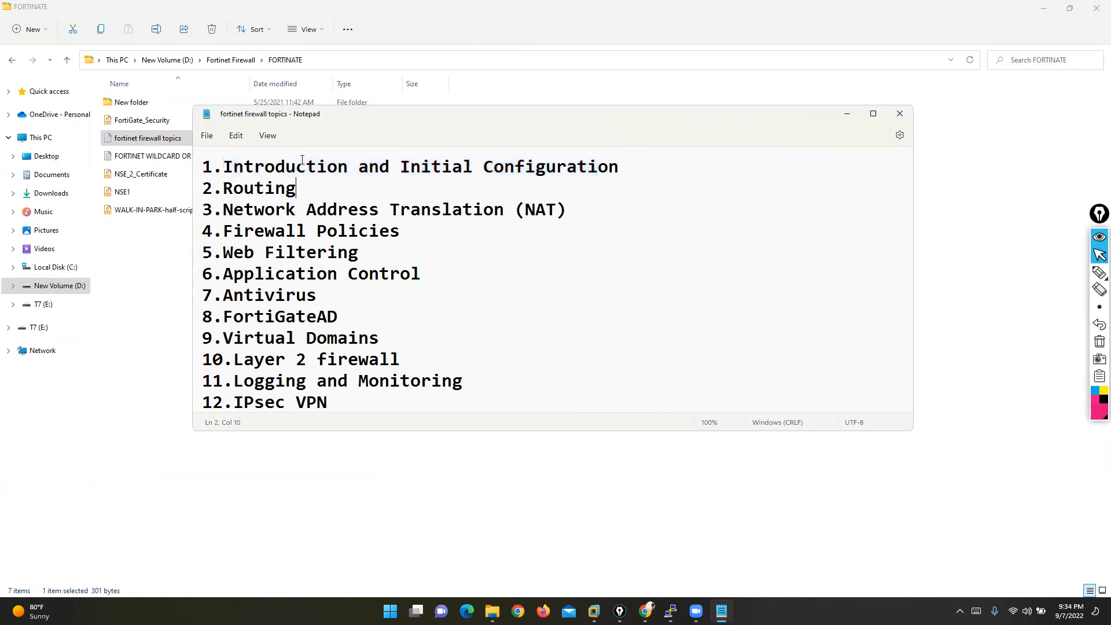
pyautogui.moveTo(224, 166); pyautogui.dragTo(588, 170)
pyautogui.click(847, 119)
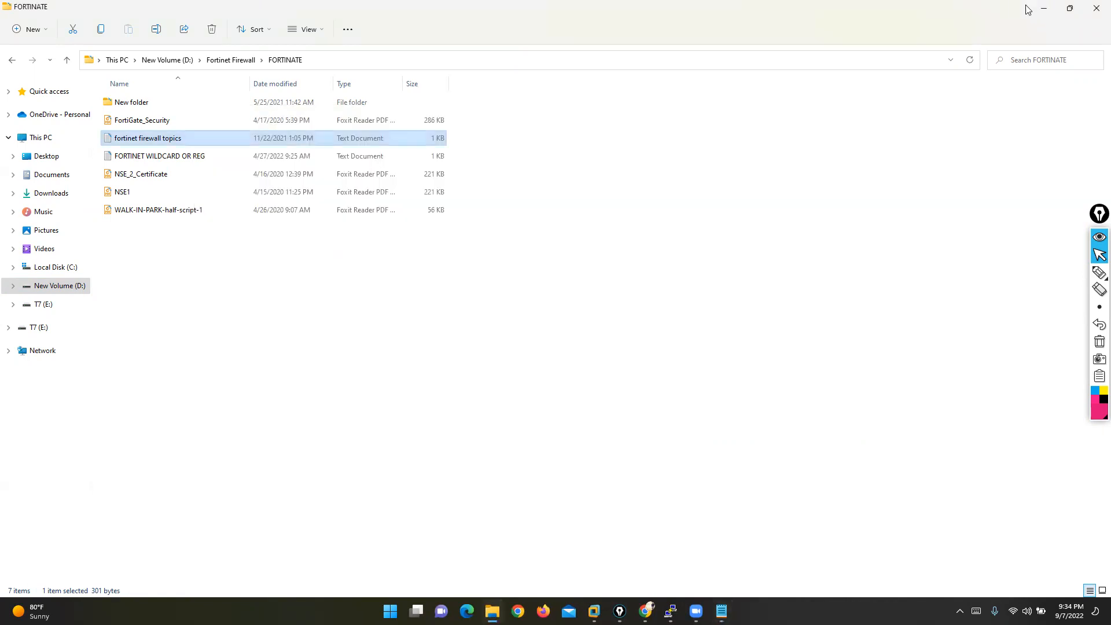
pyautogui.click(1044, 8)
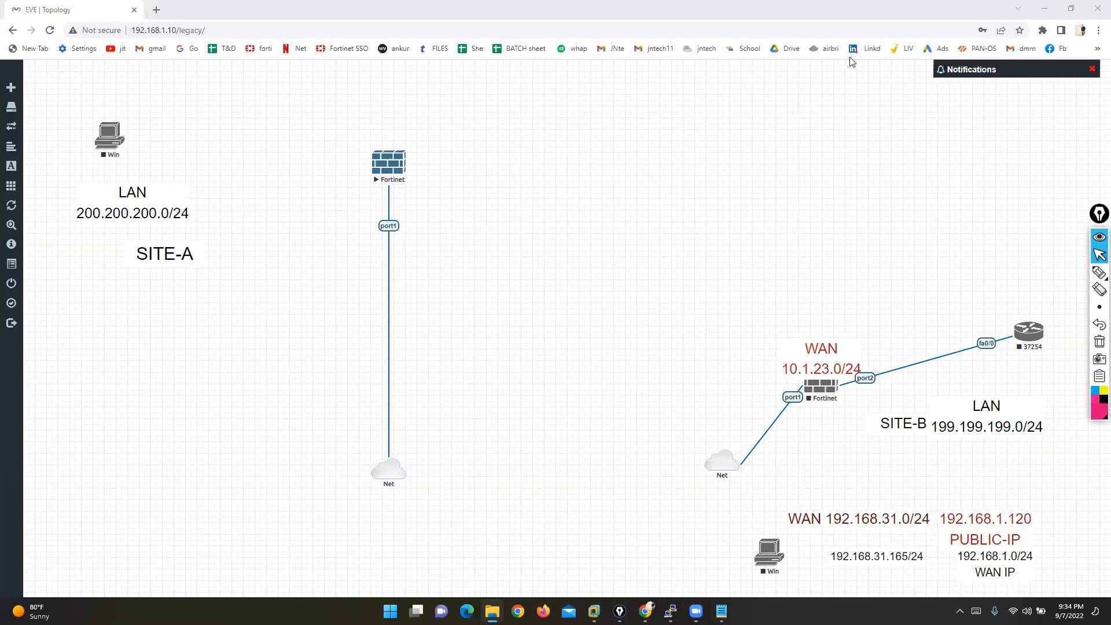
# - Log in to the Fortinet console as admin and run 'show system interface'
pyautogui.click(716, 301)
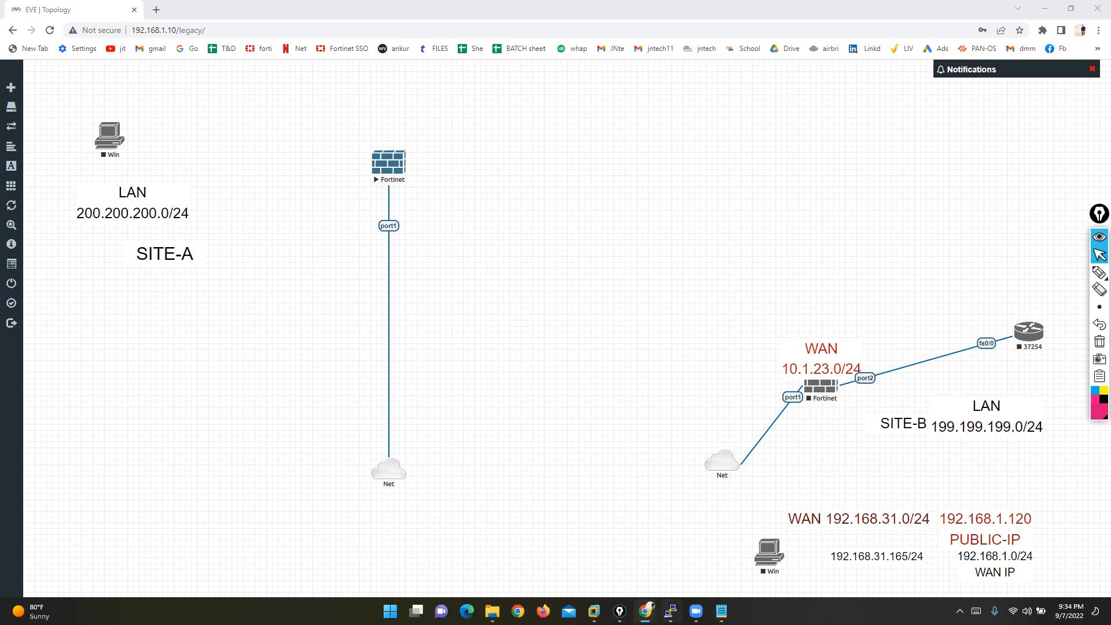
pyautogui.click(670, 611)
pyautogui.write('admin')
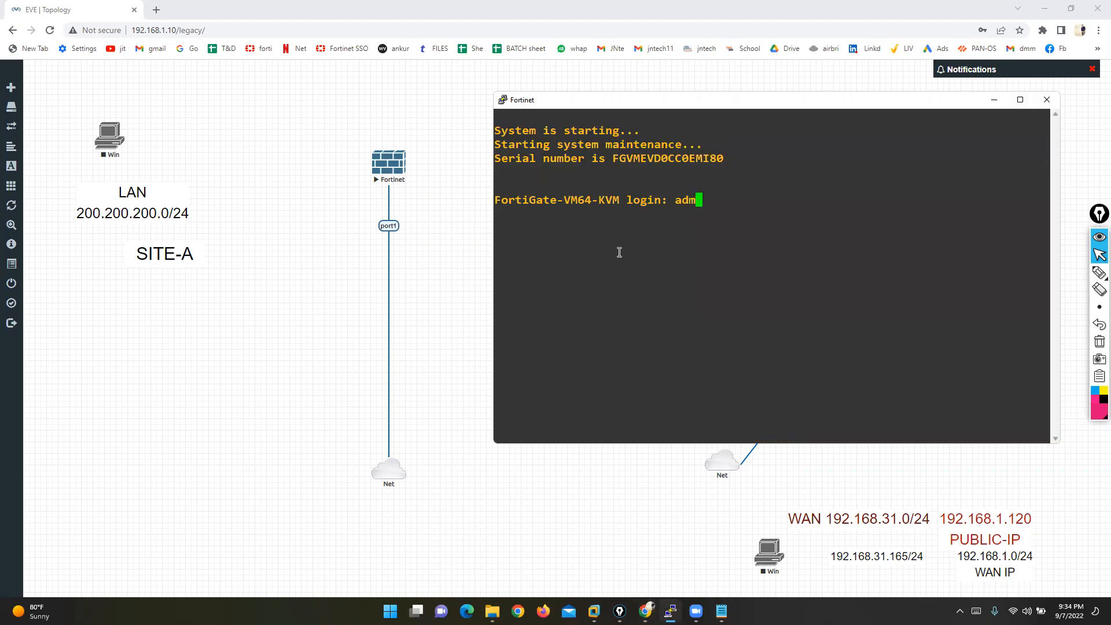
pyautogui.press('Return')
pyautogui.press('Return')
pyautogui.press('Return')
pyautogui.press('Return')
pyautogui.press('Return')
pyautogui.press('Return')
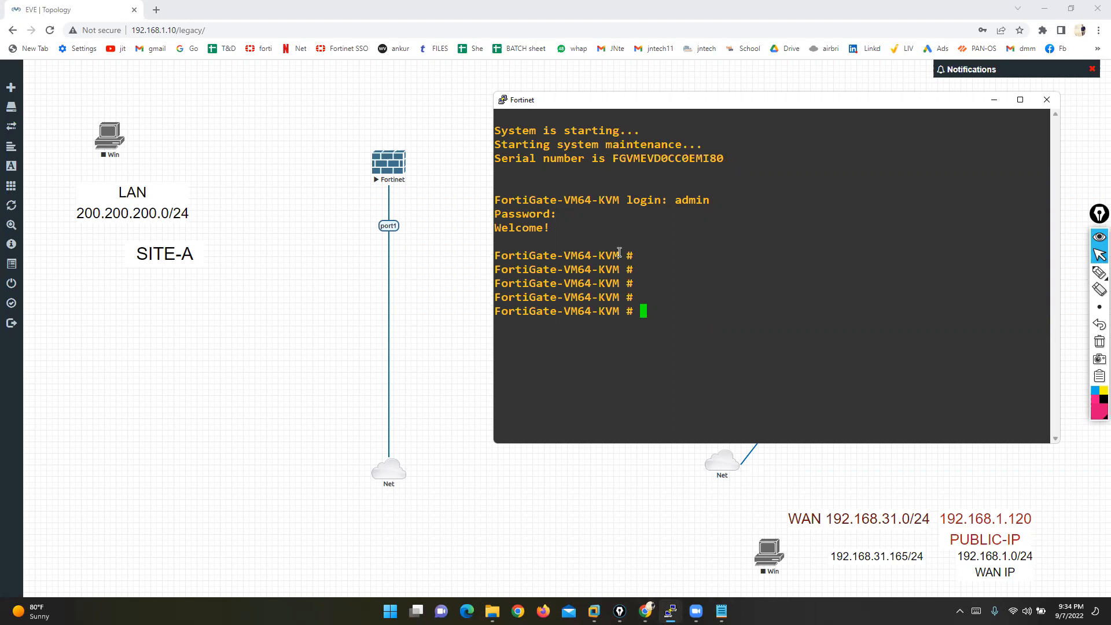
pyautogui.write('show system interface')
pyautogui.press('Return')
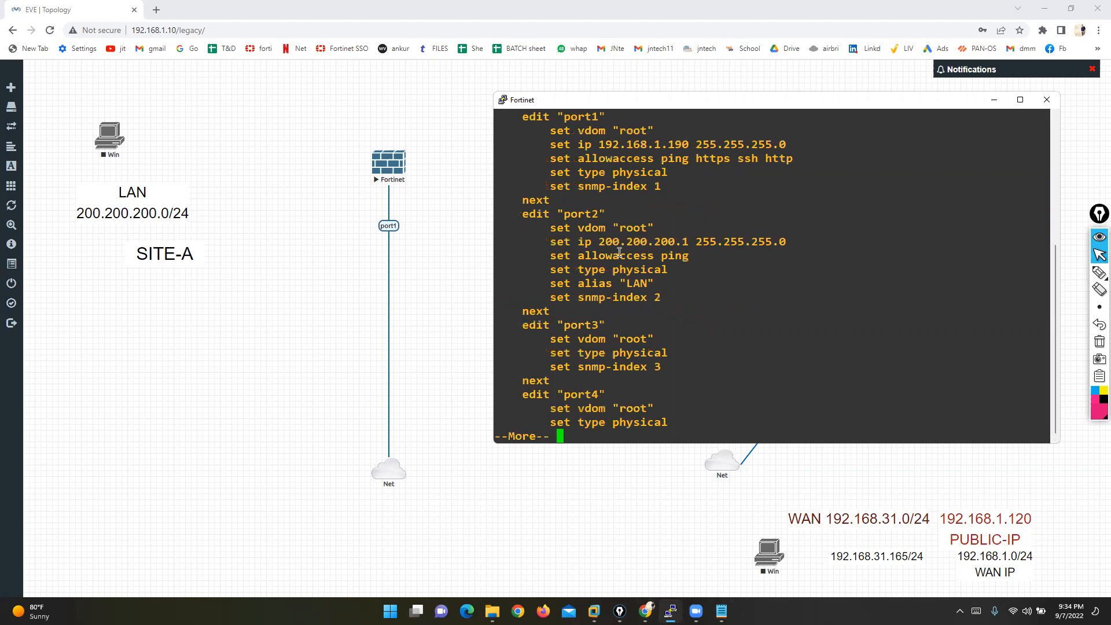
# - Sign in as admin to the FortiGate web GUI at 192.168.1.190 in Firefox
pyautogui.click(543, 611)
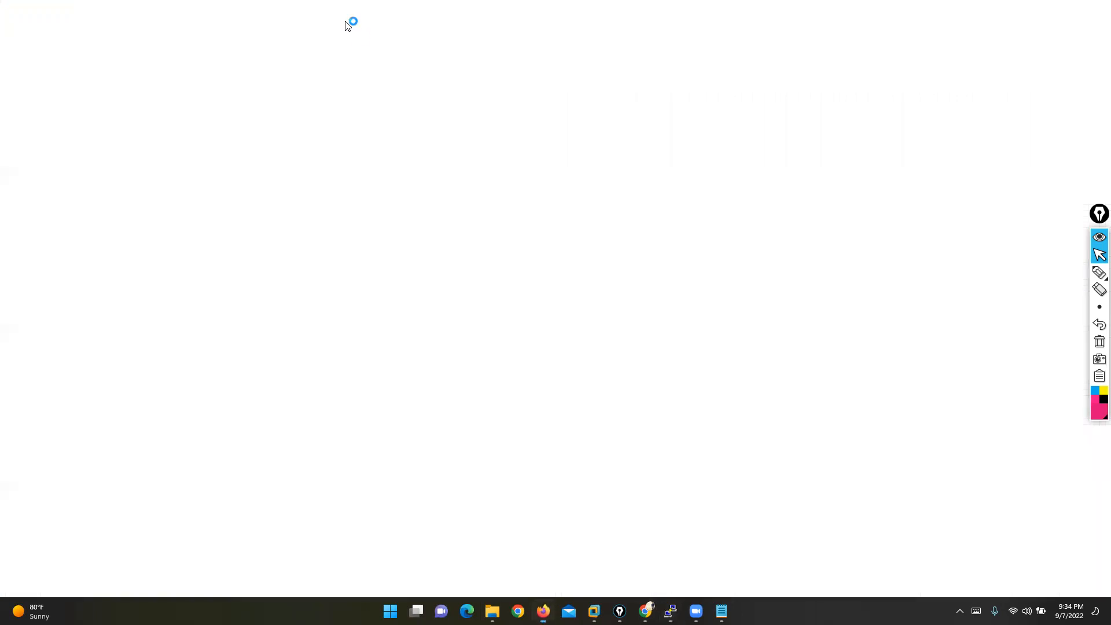
pyautogui.write('192.')
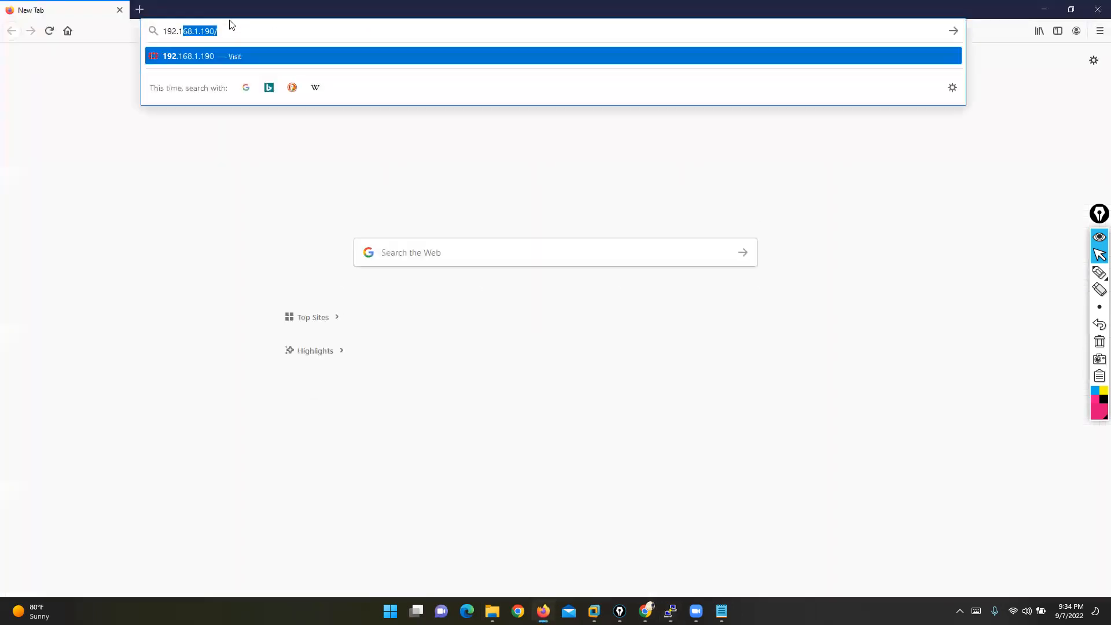
pyautogui.write('168.1.19')
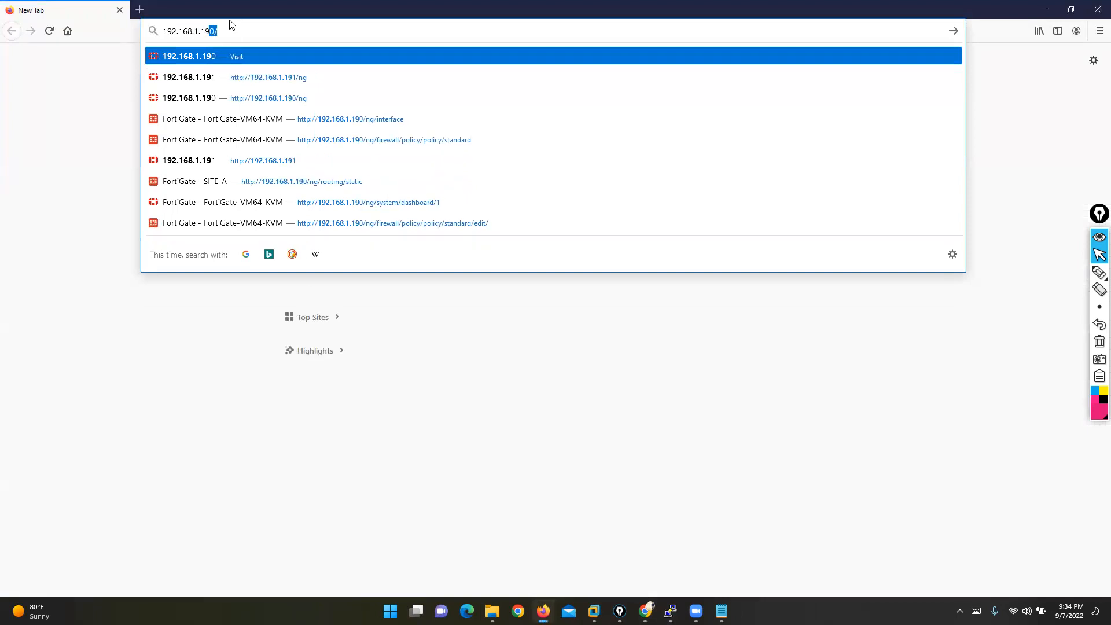
pyautogui.press('Return')
pyautogui.press('BackSpace')
pyautogui.press('BackSpace')
pyautogui.press('BackSpace')
pyautogui.press('BackSpace')
pyautogui.press('BackSpace')
pyautogui.press('BackSpace')
pyautogui.write('admin')
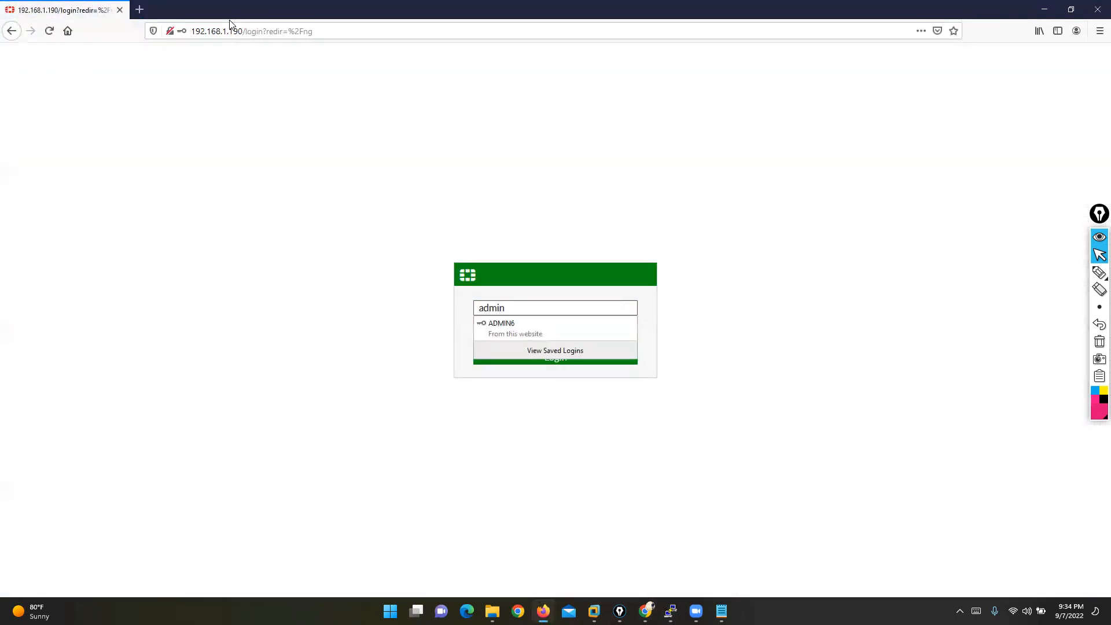
pyautogui.press('Tab')
pyautogui.write('***')
pyautogui.press('BackSpace')
pyautogui.press('BackSpace')
pyautogui.write('**')
pyautogui.press('Return')
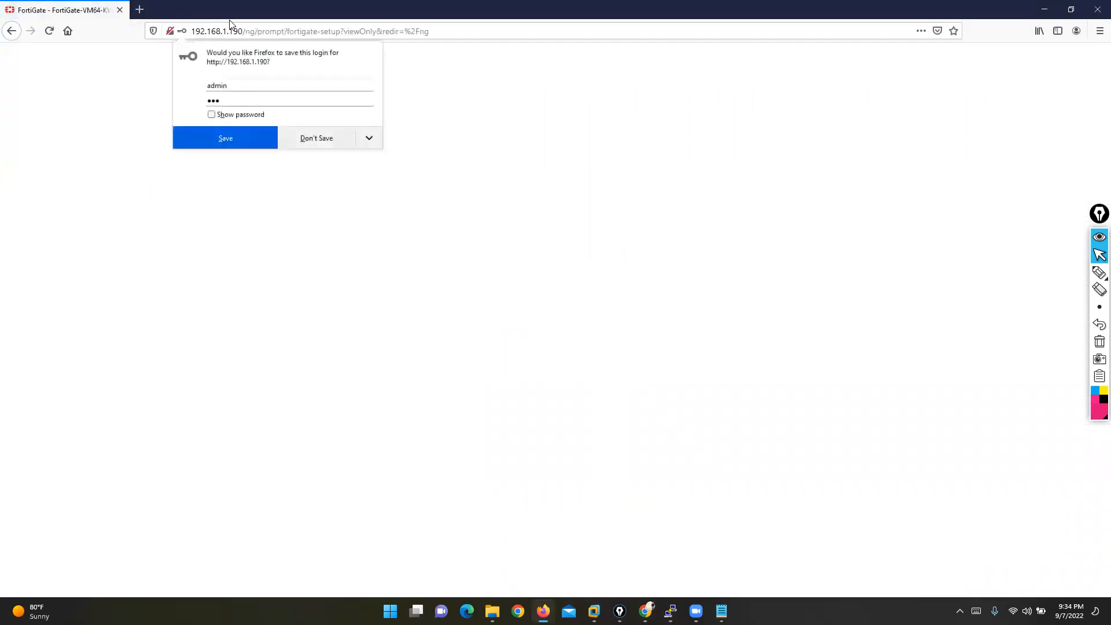
# - Skip the setup prompts and start a new interface from Network > Interfaces
pyautogui.click(291, 140)
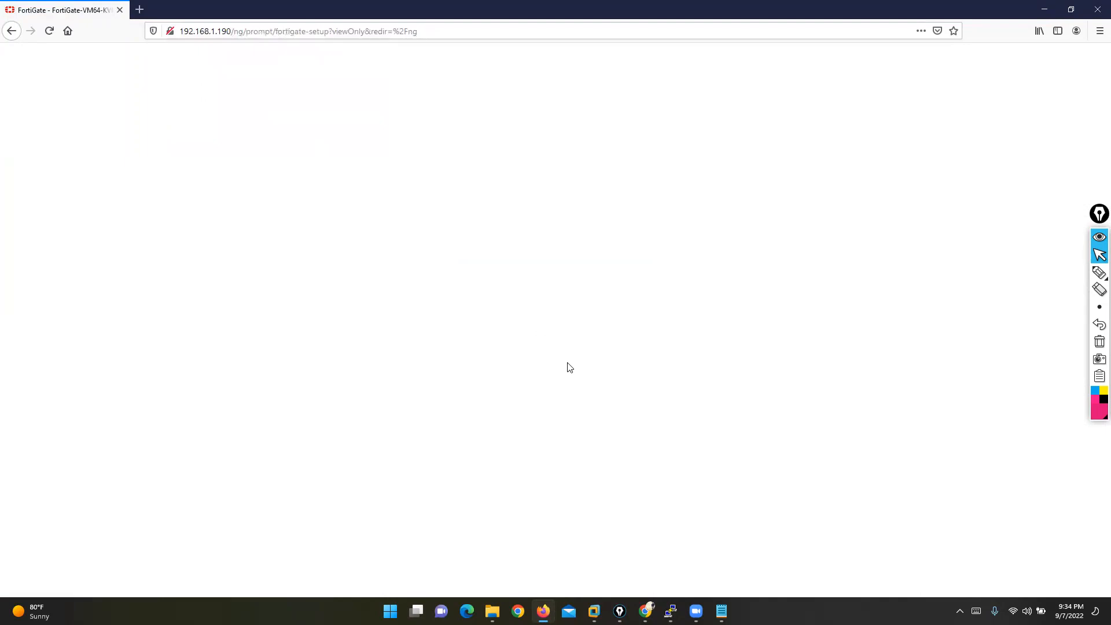
pyautogui.click(597, 386)
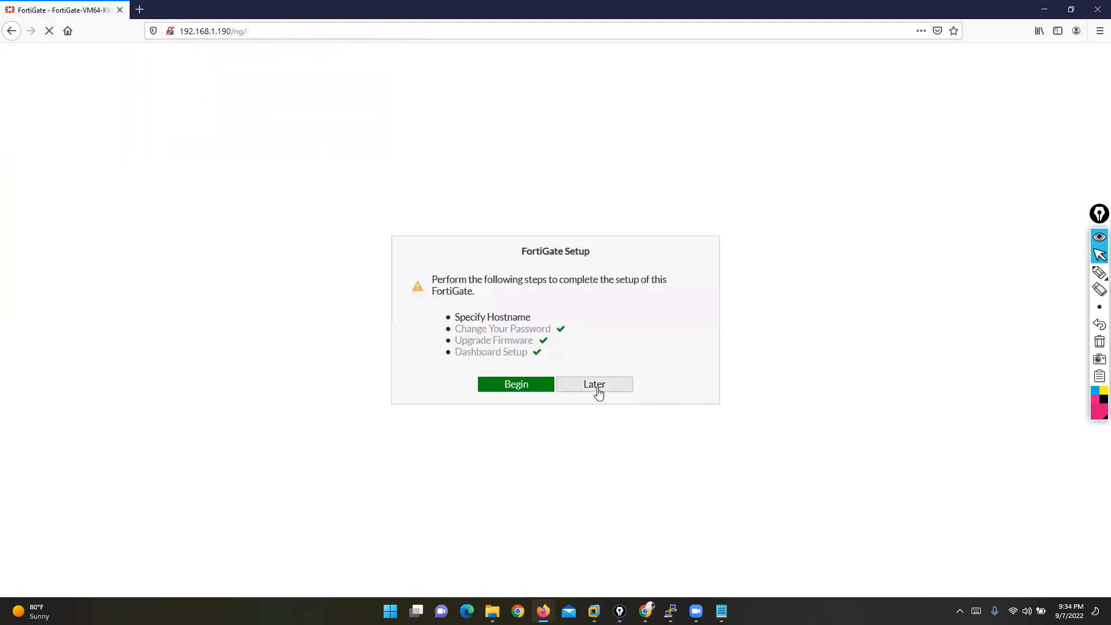
pyautogui.click(601, 479)
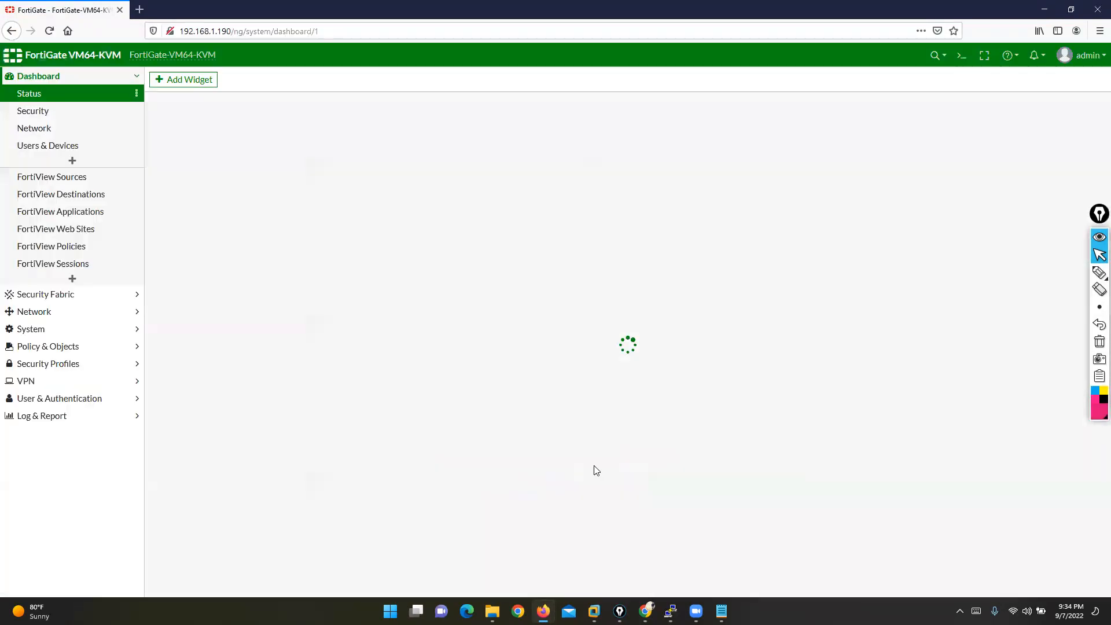
pyautogui.click(41, 313)
pyautogui.click(38, 128)
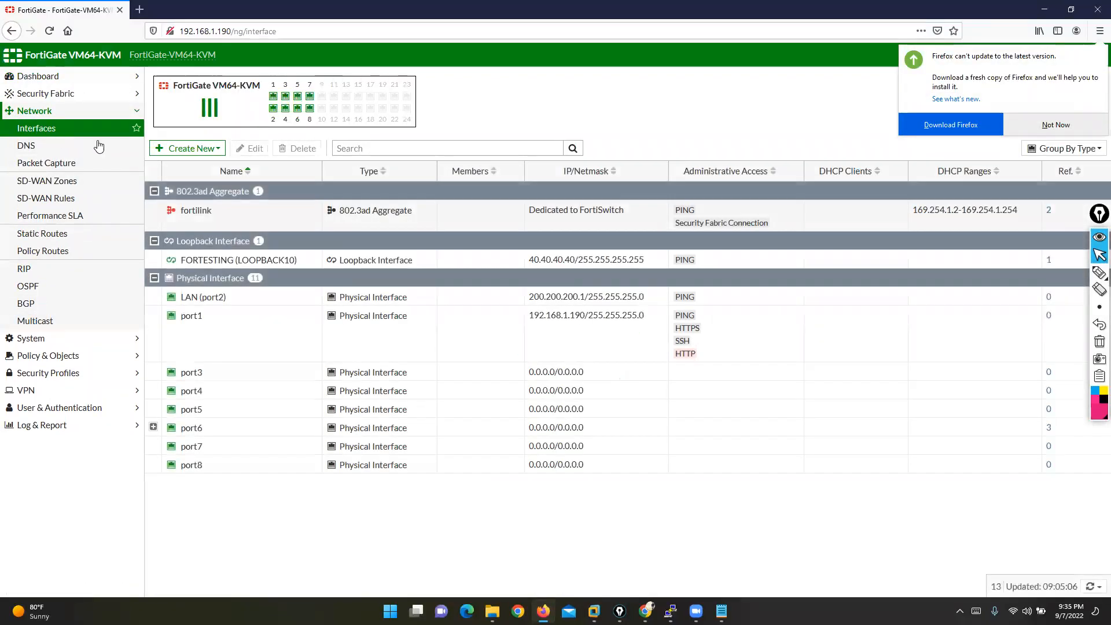
pyautogui.click(1072, 120)
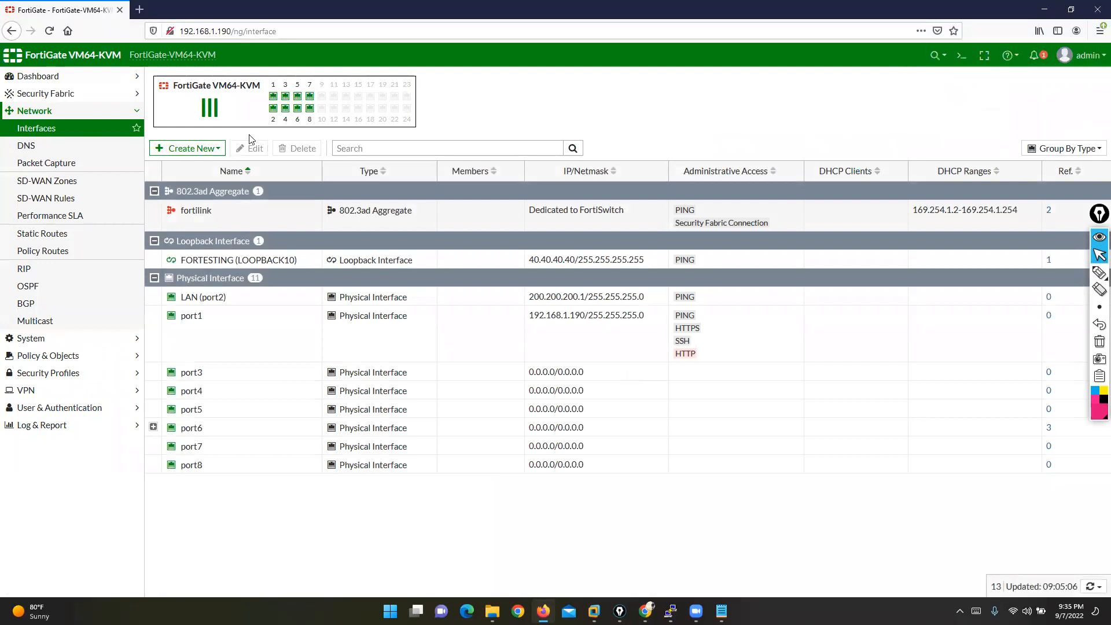
pyautogui.click(199, 149)
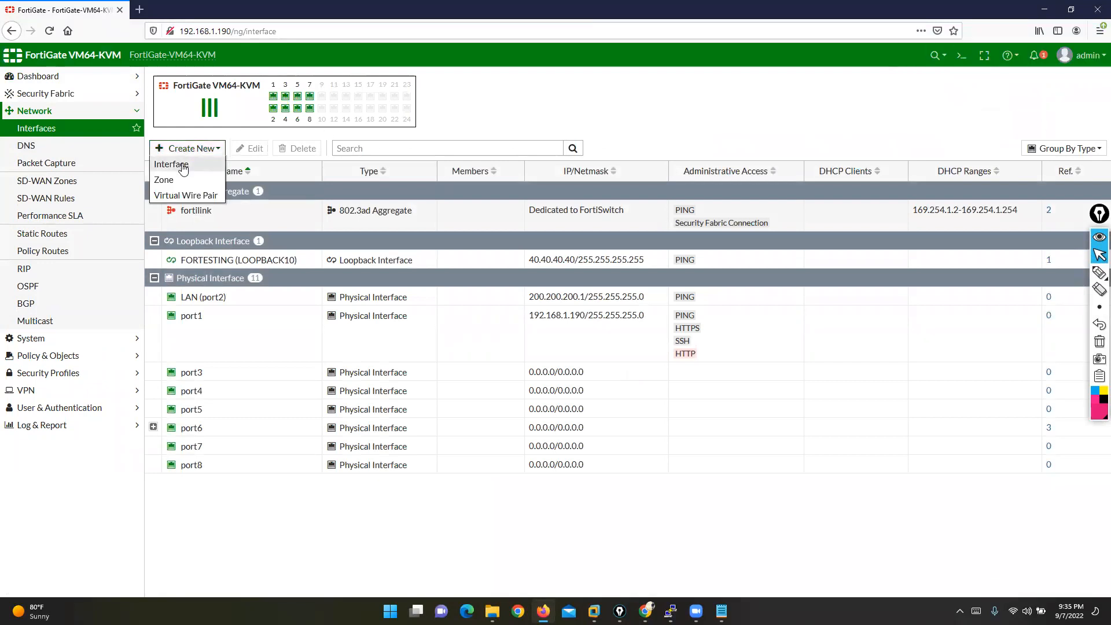
pyautogui.click(184, 166)
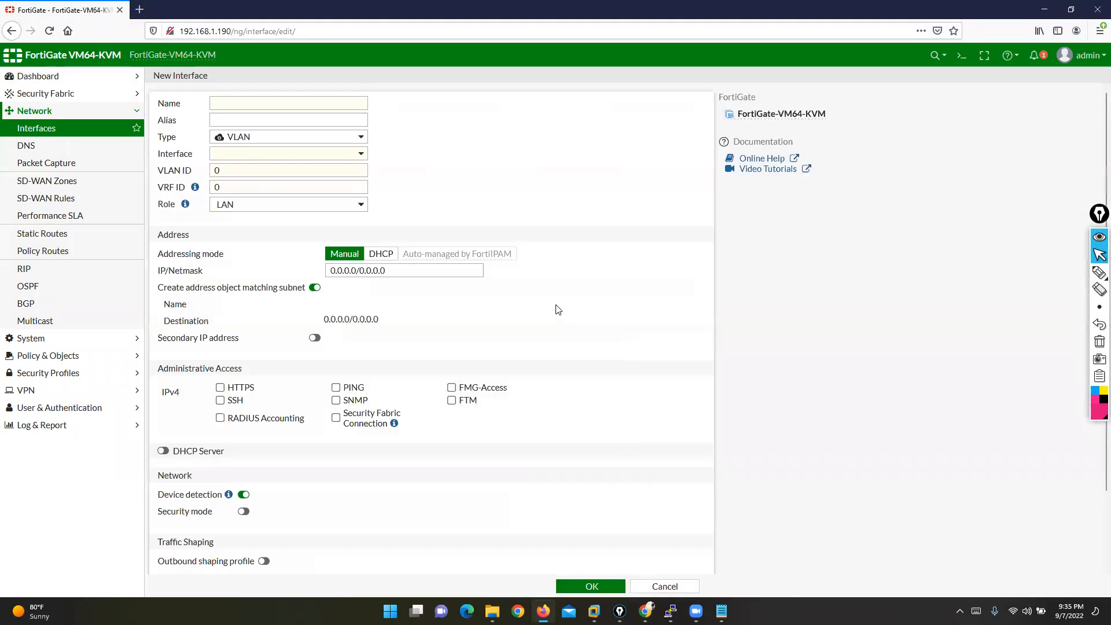
# - Show the interface Type options, such as 802.3ad Aggregate, Loopback, Redundant and Software Switch
pyautogui.click(313, 138)
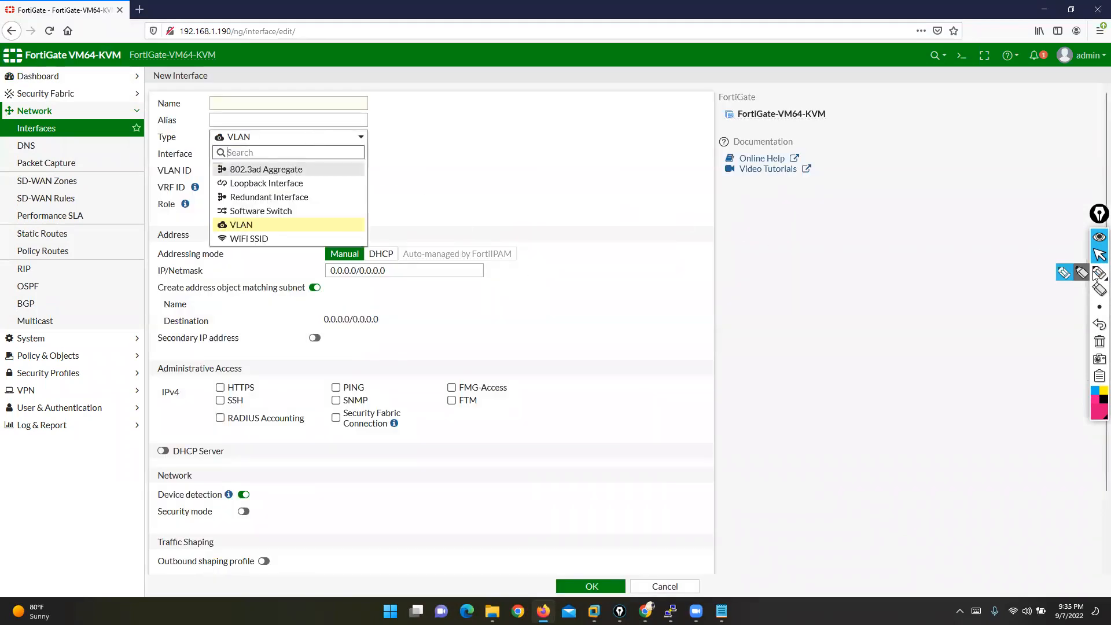
pyautogui.click(1064, 276)
pyautogui.moveTo(305, 168)
pyautogui.mouseDown()
pyautogui.moveTo(405, 132)
pyautogui.moveTo(413, 143)
pyautogui.mouseUp()
pyautogui.click(1098, 255)
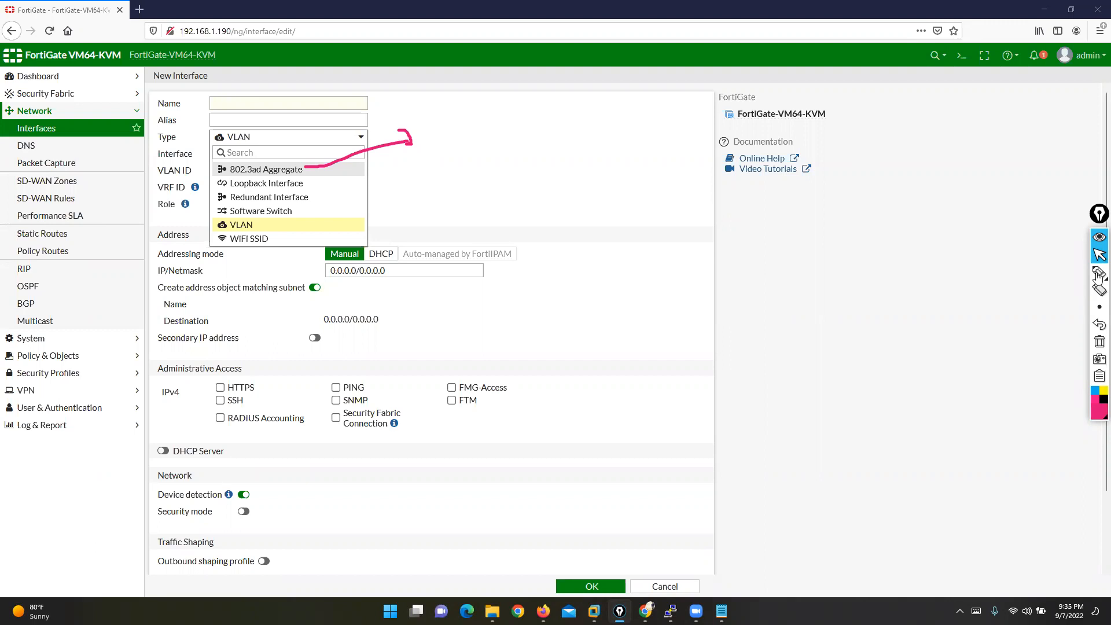
pyautogui.moveTo(1097, 275)
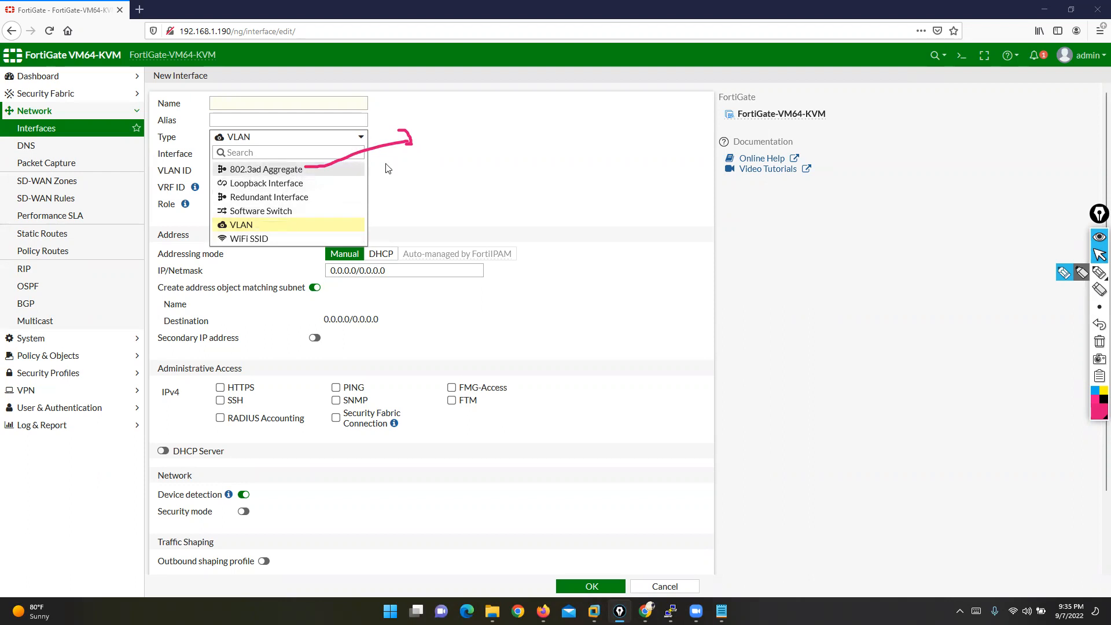
pyautogui.click(1068, 272)
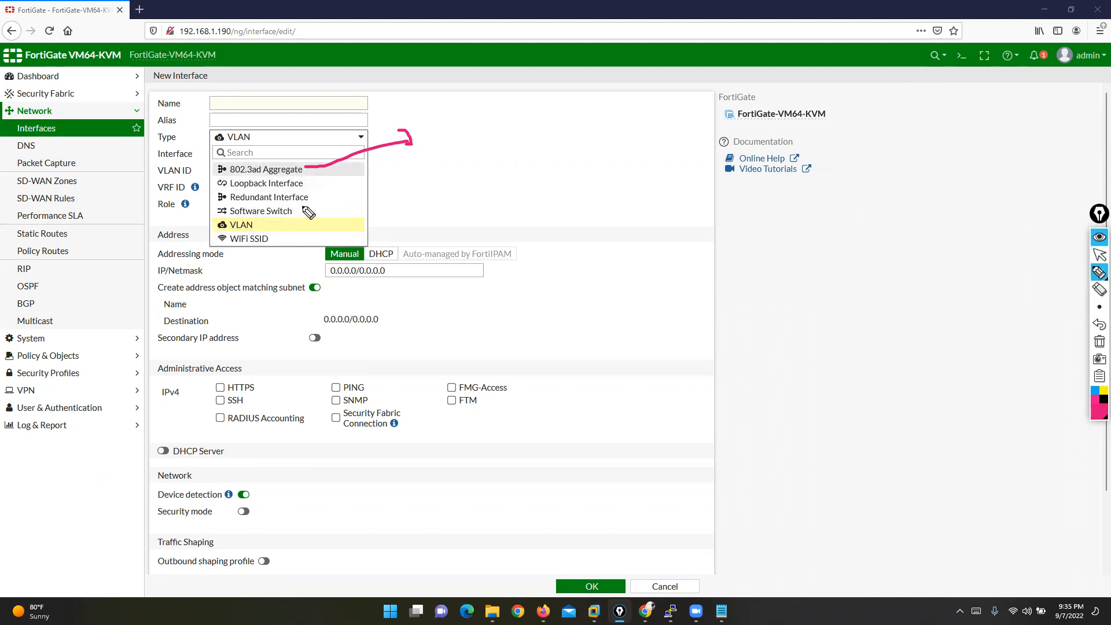
pyautogui.moveTo(316, 200)
pyautogui.mouseDown()
pyautogui.moveTo(383, 223)
pyautogui.moveTo(480, 287)
pyautogui.mouseUp()
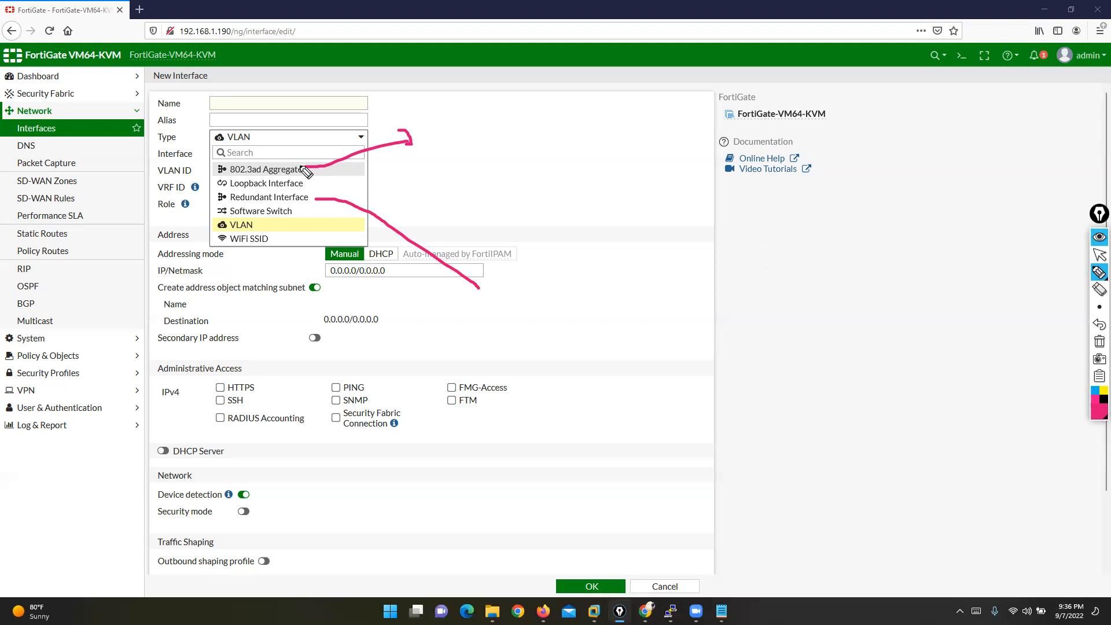
pyautogui.click(1099, 255)
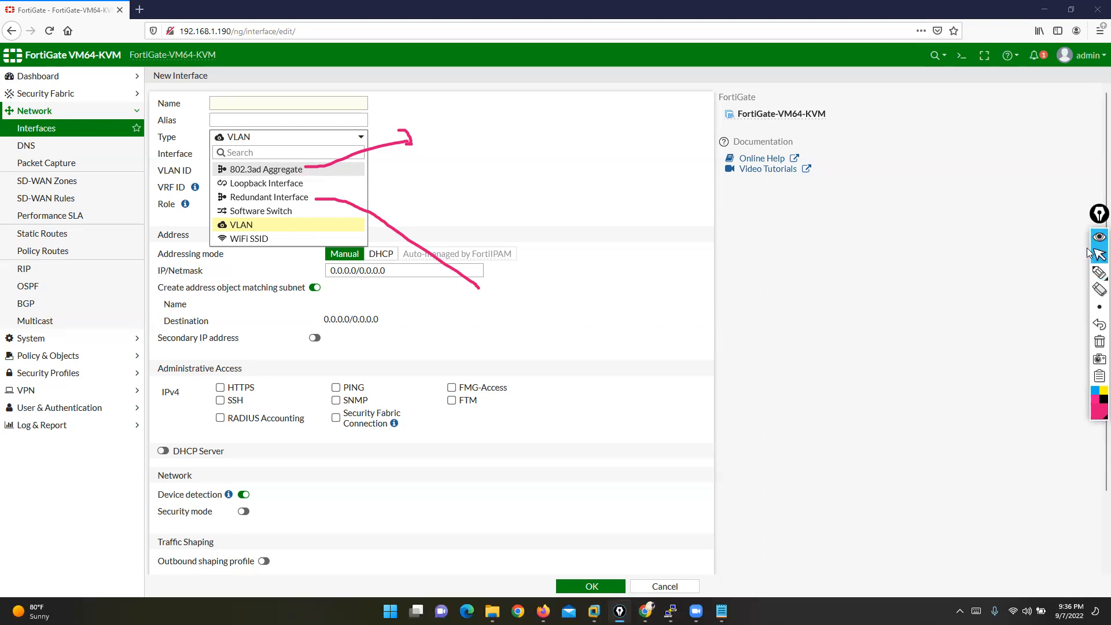
# - Open a new Notepad window beside the form and write the note 'L3 ETHER CHANNEL'
pyautogui.press('super+r')
pyautogui.write('notepad')
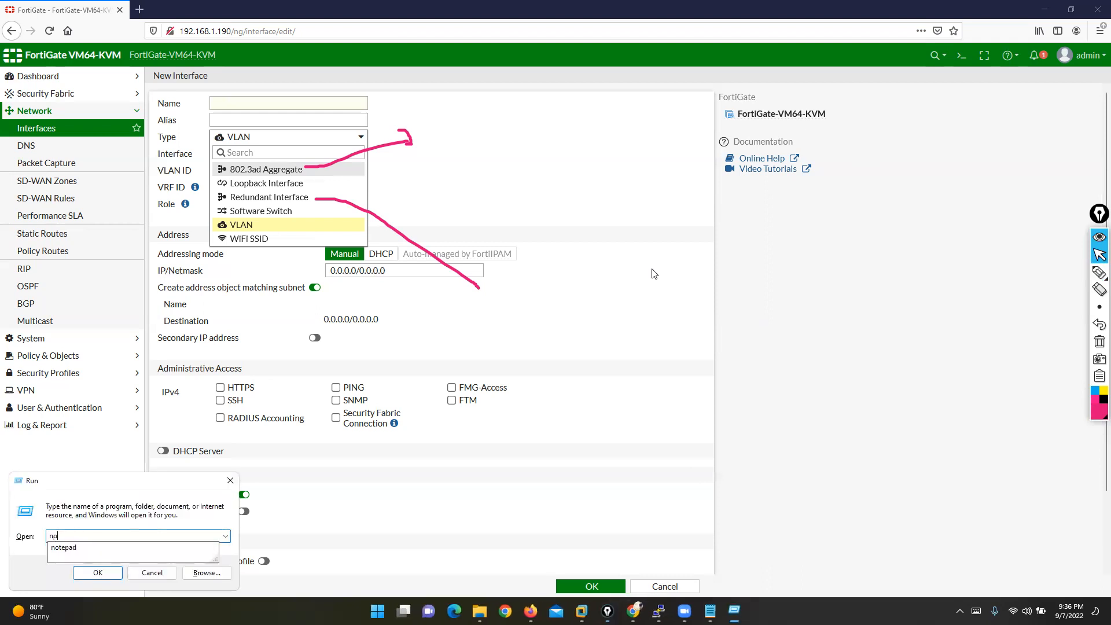
pyautogui.press('Return')
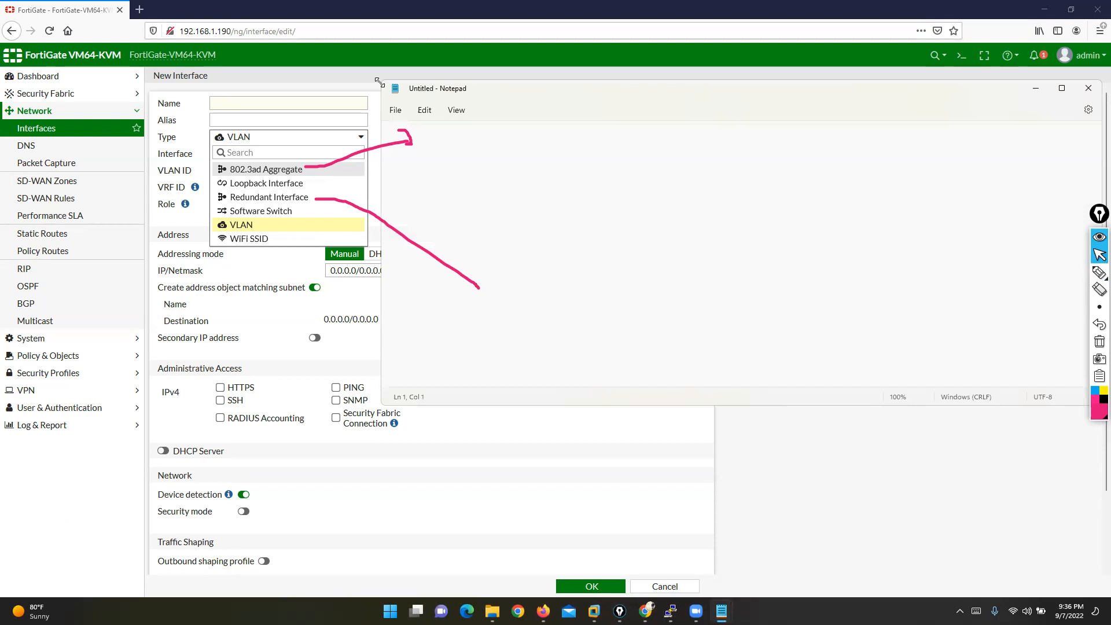
pyautogui.moveTo(379, 83); pyautogui.dragTo(690, 60)
pyautogui.moveTo(768, 66); pyautogui.dragTo(582, 100)
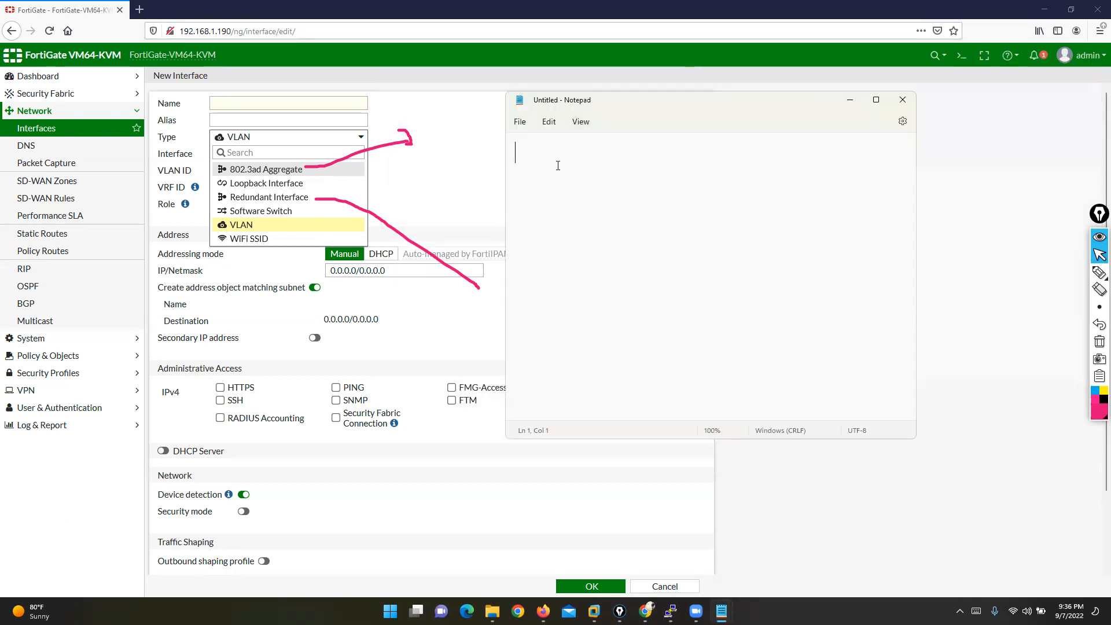
pyautogui.write('12 ether cha')
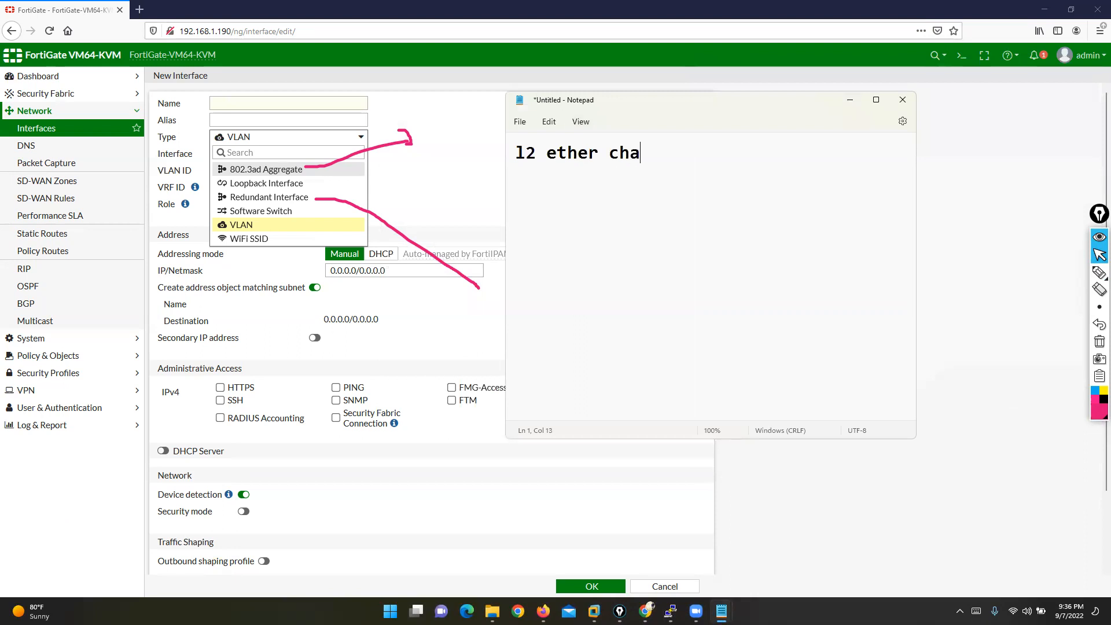
pyautogui.write('nnel')
pyautogui.press('Return')
pyautogui.press('Return')
pyautogui.write('L2 ETHER')
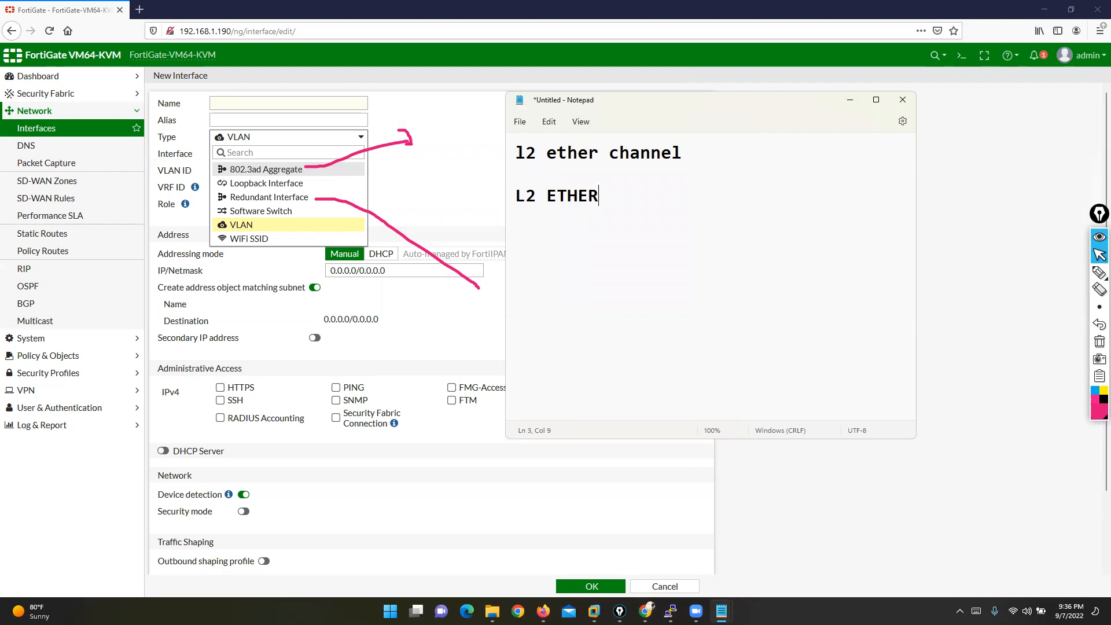
pyautogui.write(' CHANNEL')
pyautogui.press('Return')
pyautogui.press('Return')
pyautogui.press('Return')
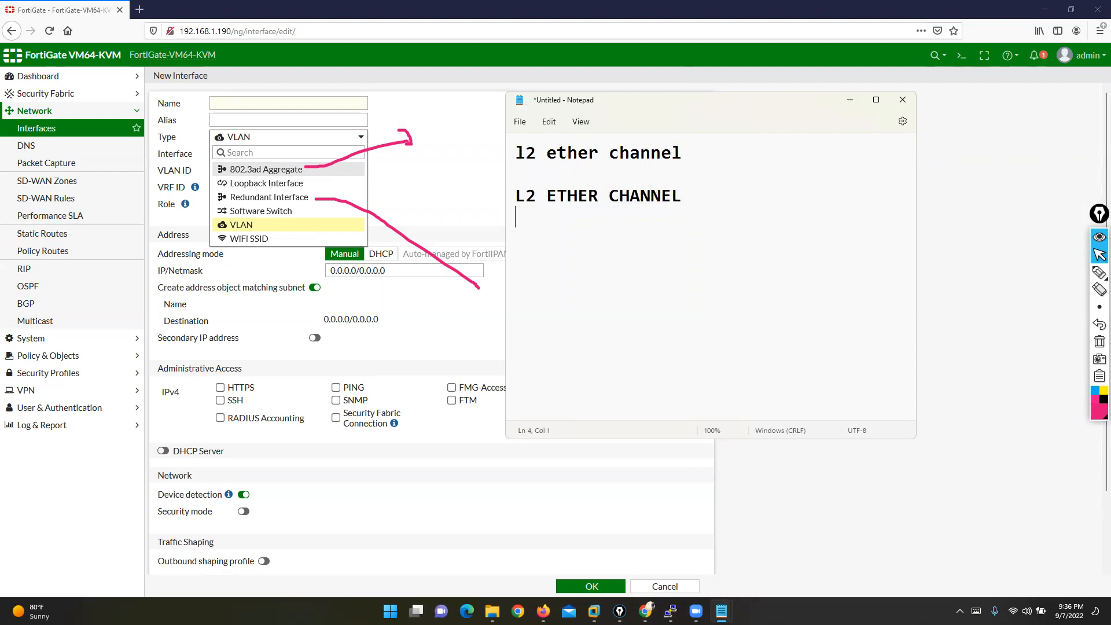
pyautogui.press('Up')
pyautogui.press('Up')
pyautogui.press('Up')
pyautogui.press('Right')
pyautogui.press('Delete')
pyautogui.write('3')
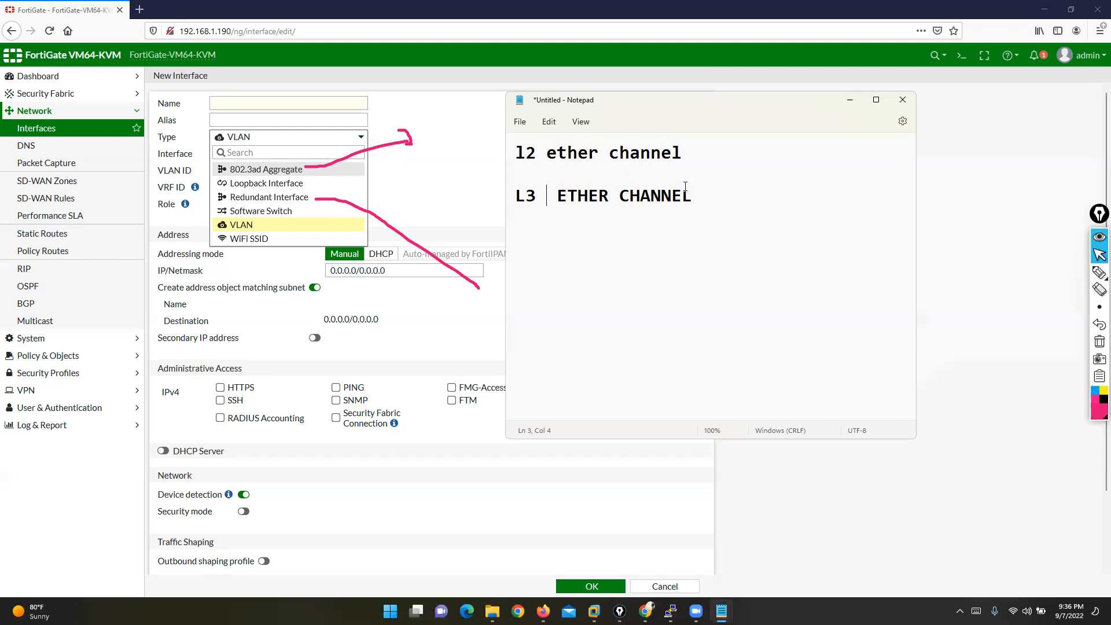
# - Remove the stray first line and add PAGP and LACP below L3 ETHER CHANNEL
pyautogui.moveTo(682, 153); pyautogui.dragTo(508, 155)
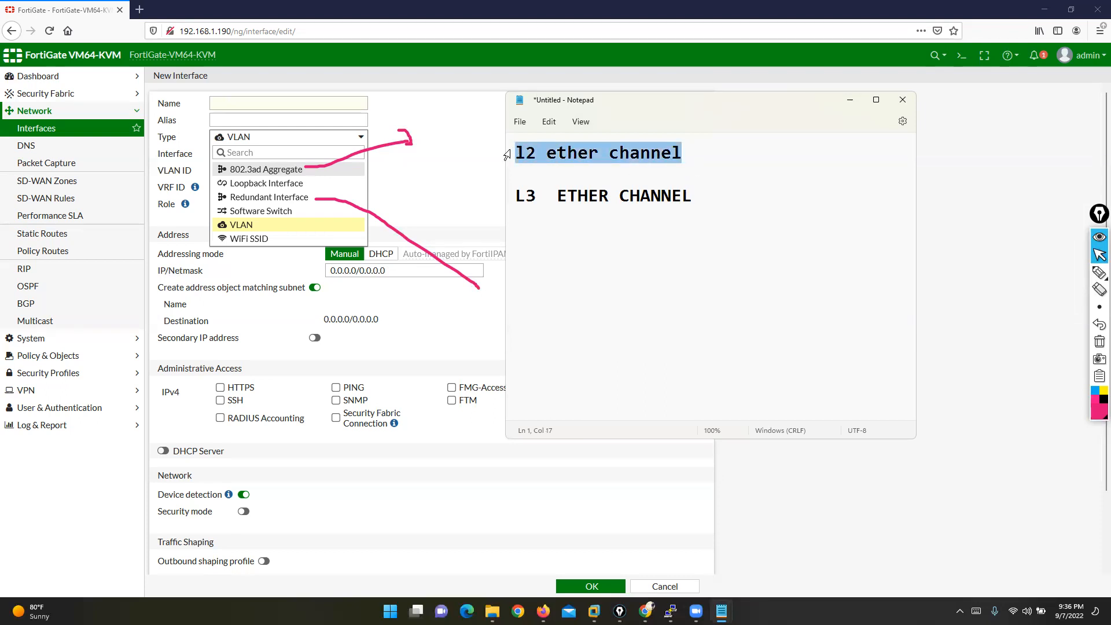
pyautogui.press('BackSpace')
pyautogui.press('Delete')
pyautogui.press('BackSpace')
pyautogui.click(735, 176)
pyautogui.press('Return')
pyautogui.press('Return')
pyautogui.press('Return')
pyautogui.write('PA')
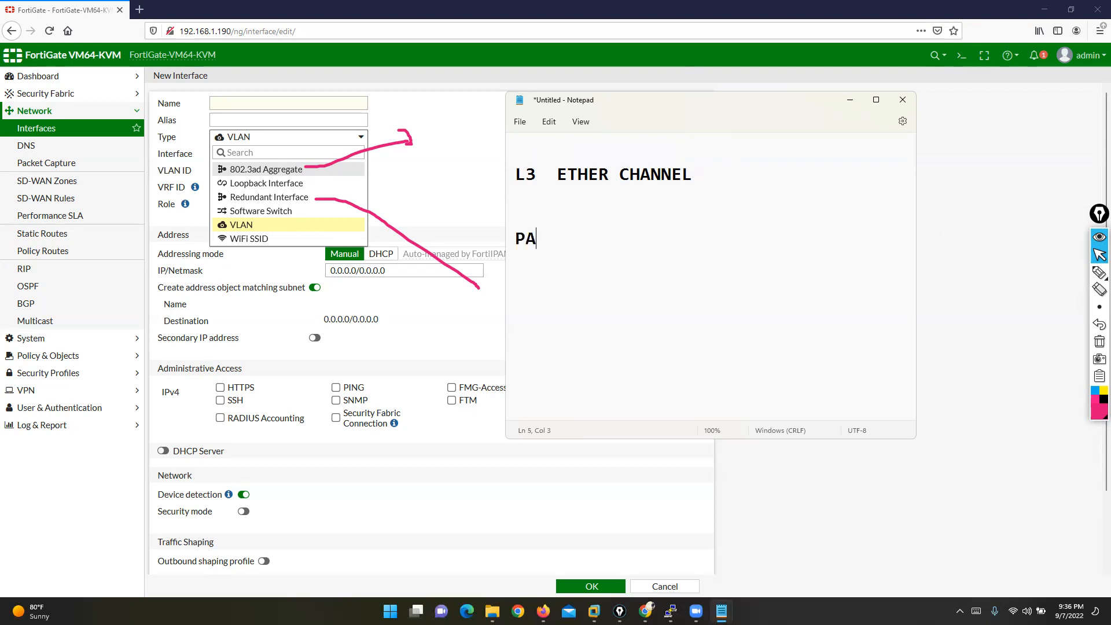
pyautogui.write('GP')
pyautogui.press('Return')
pyautogui.press('Return')
pyautogui.write('LACP')
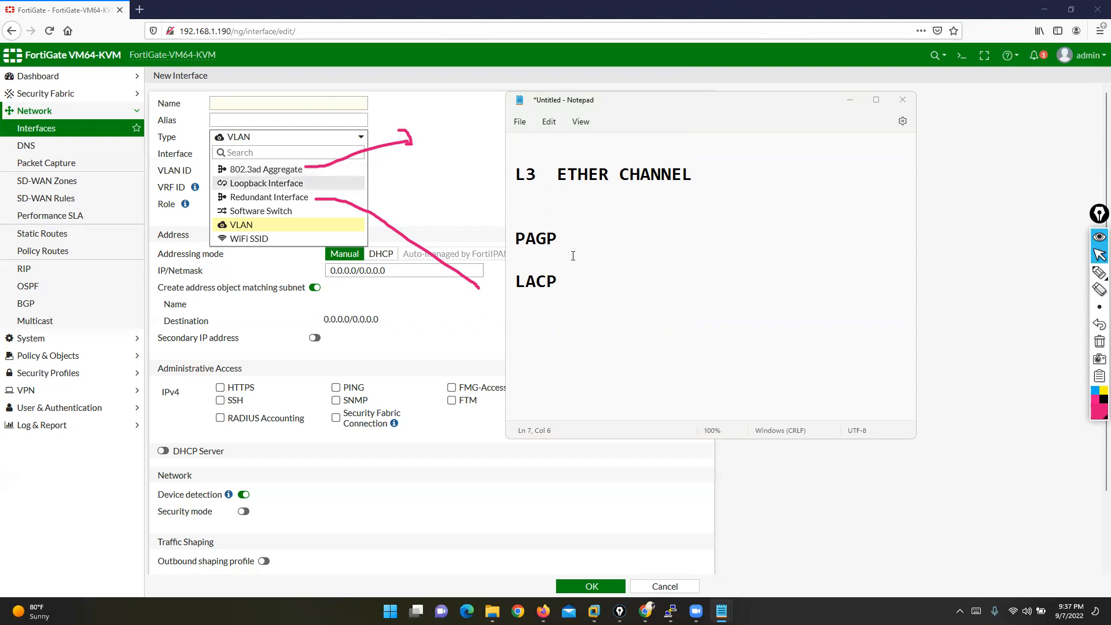
pyautogui.moveTo(513, 283); pyautogui.dragTo(568, 283)
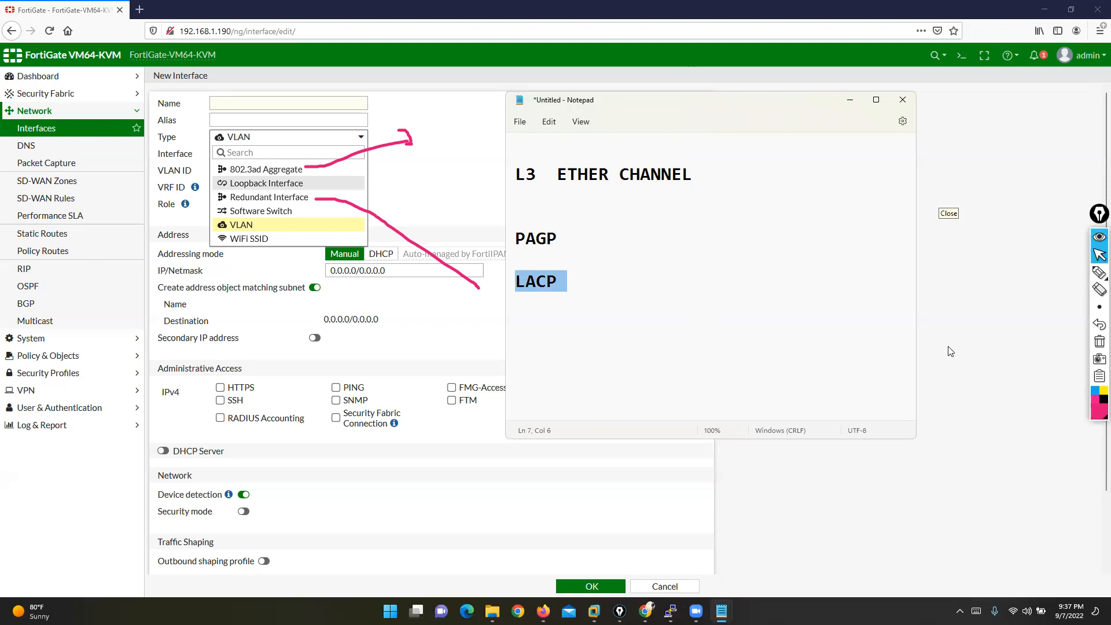
pyautogui.click(747, 282)
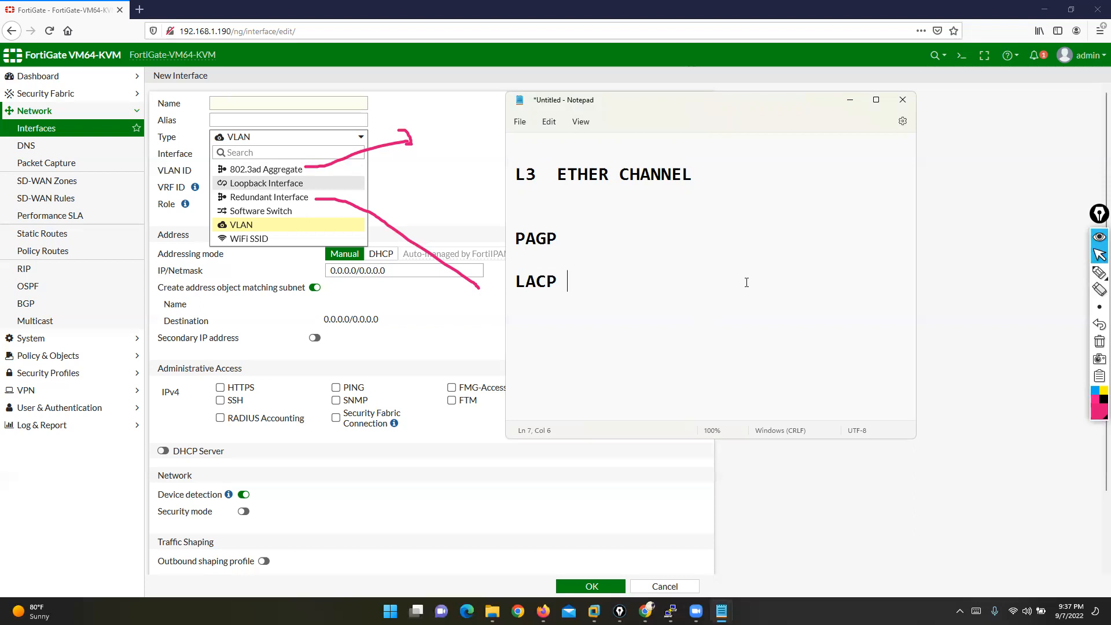
# - Discard the notes without saving by clearing all the Notepad text
pyautogui.hotkey('ctrl', 's')
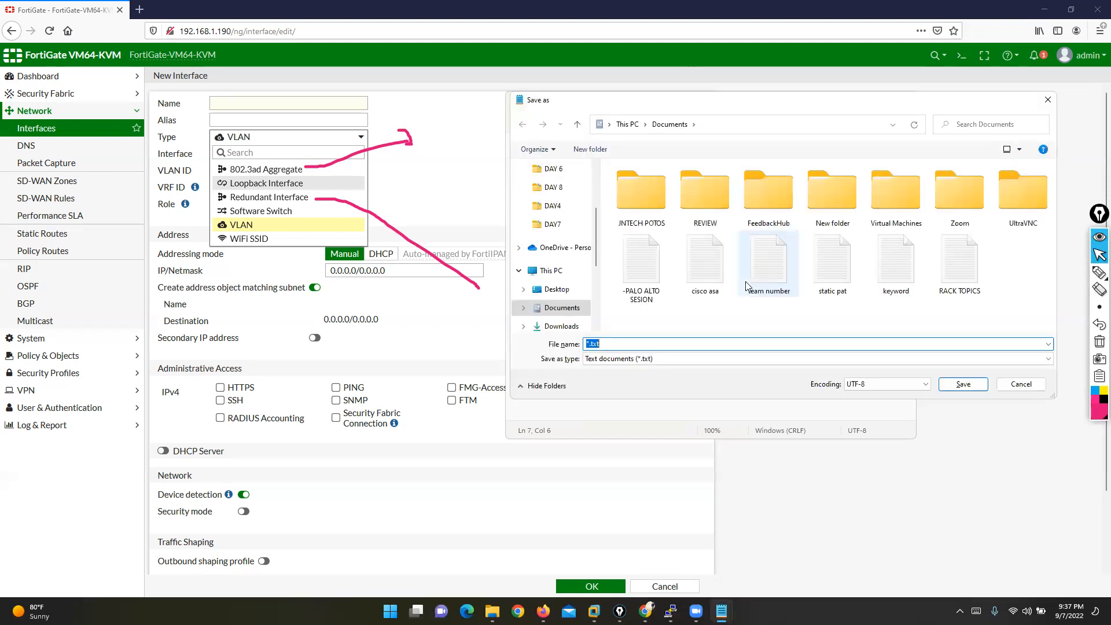
pyautogui.click(1021, 385)
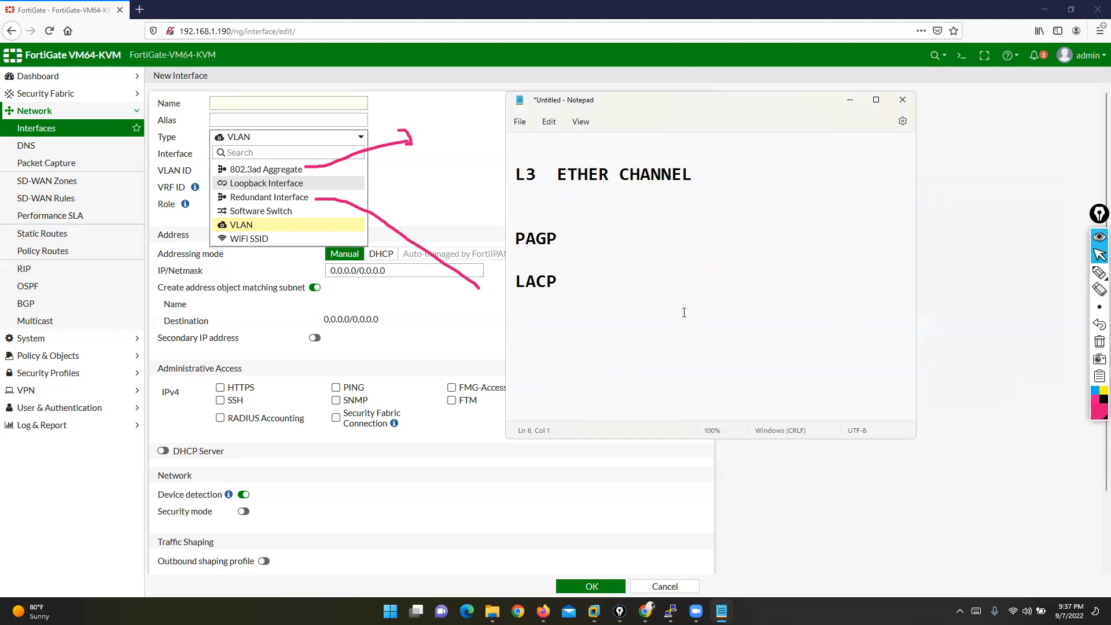
pyautogui.hotkey('ctrl', 'a')
pyautogui.press('BackSpace')
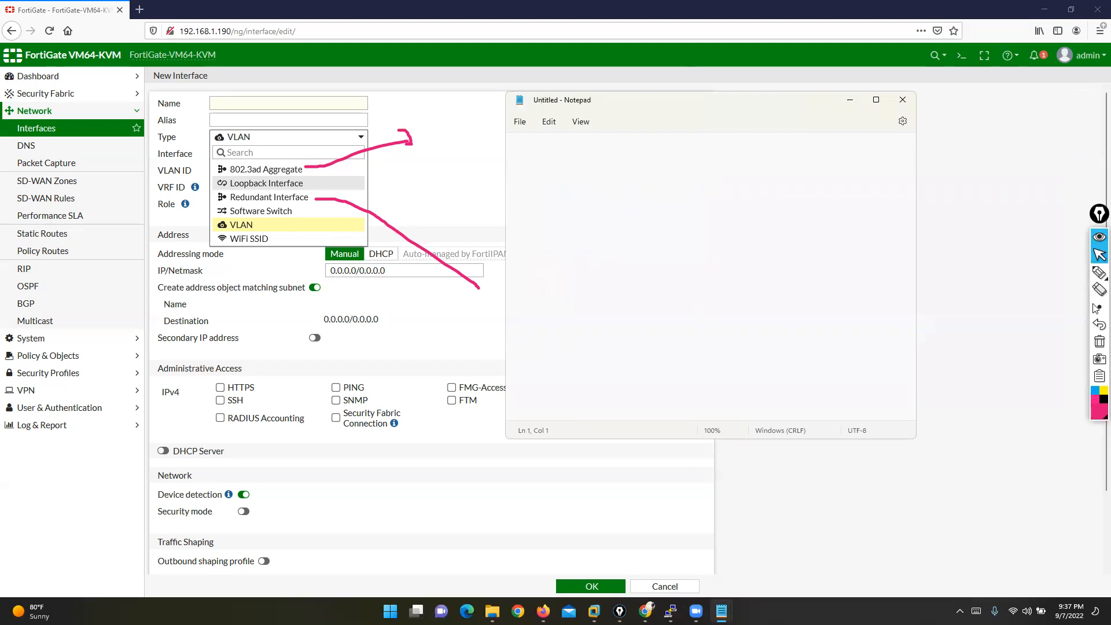
pyautogui.click(1100, 342)
pyautogui.click(1064, 277)
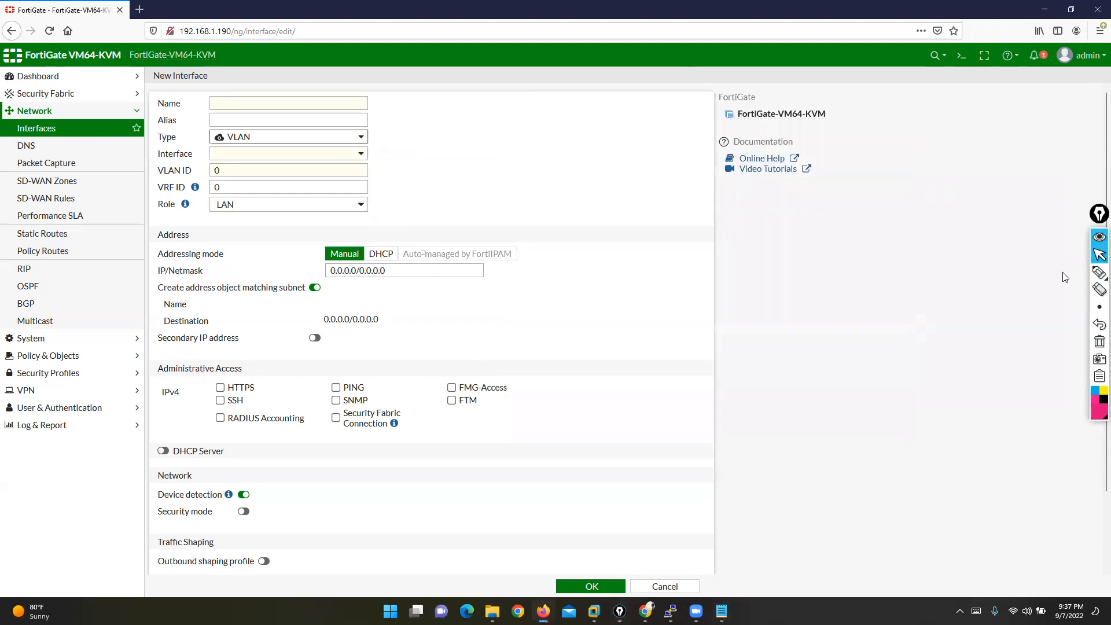
pyautogui.click(1099, 272)
pyautogui.moveTo(941, 243)
pyautogui.mouseDown()
pyautogui.moveTo(373, 253)
pyautogui.moveTo(889, 374)
pyautogui.moveTo(989, 256)
pyautogui.moveTo(912, 243)
pyautogui.mouseUp()
pyautogui.moveTo(400, 371); pyautogui.dragTo(391, 463)
pyautogui.moveTo(481, 369); pyautogui.dragTo(474, 460)
pyautogui.moveTo(549, 363); pyautogui.dragTo(545, 460)
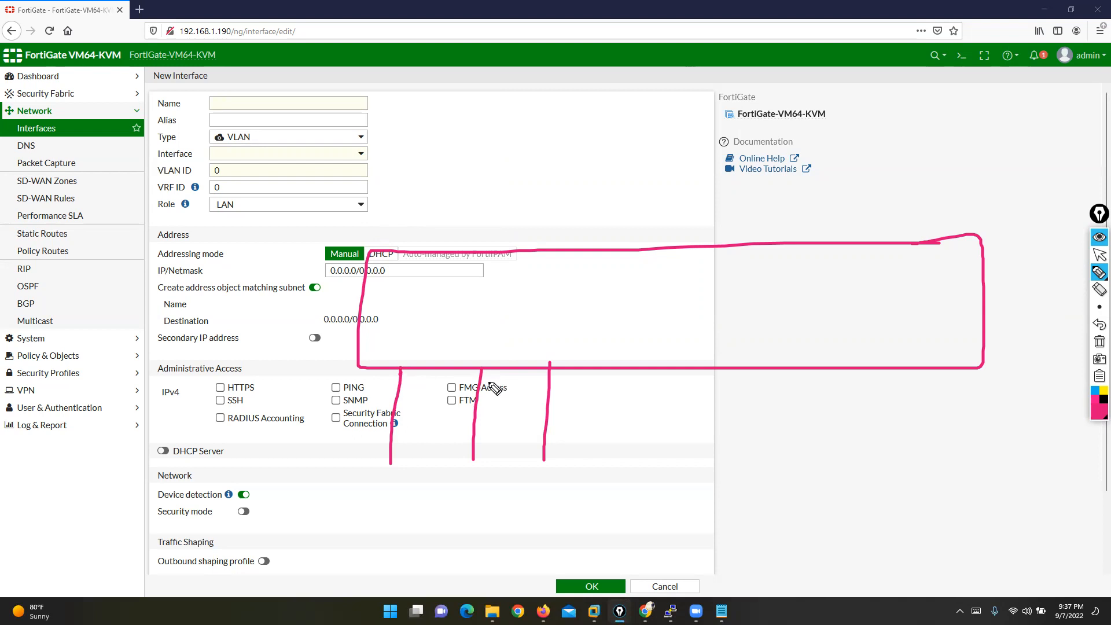
pyautogui.moveTo(381, 374); pyautogui.dragTo(380, 393)
pyautogui.moveTo(462, 377); pyautogui.dragTo(456, 398)
pyautogui.moveTo(573, 380); pyautogui.dragTo(573, 413)
pyautogui.moveTo(591, 349)
pyautogui.mouseDown()
pyautogui.moveTo(356, 349)
pyautogui.moveTo(335, 401)
pyautogui.moveTo(371, 425)
pyautogui.moveTo(616, 426)
pyautogui.moveTo(613, 364)
pyautogui.moveTo(582, 348)
pyautogui.mouseUp()
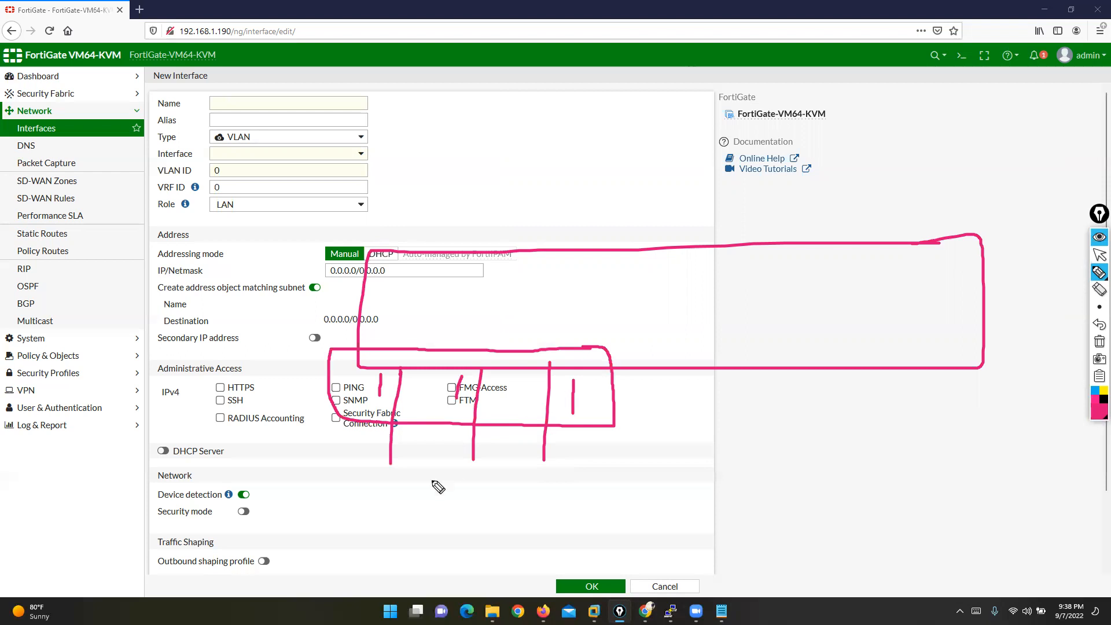
pyautogui.moveTo(268, 530)
pyautogui.mouseDown()
pyautogui.moveTo(298, 547)
pyautogui.moveTo(288, 558)
pyautogui.mouseUp()
pyautogui.moveTo(327, 525)
pyautogui.mouseDown()
pyautogui.moveTo(383, 570)
pyautogui.moveTo(373, 520)
pyautogui.mouseUp()
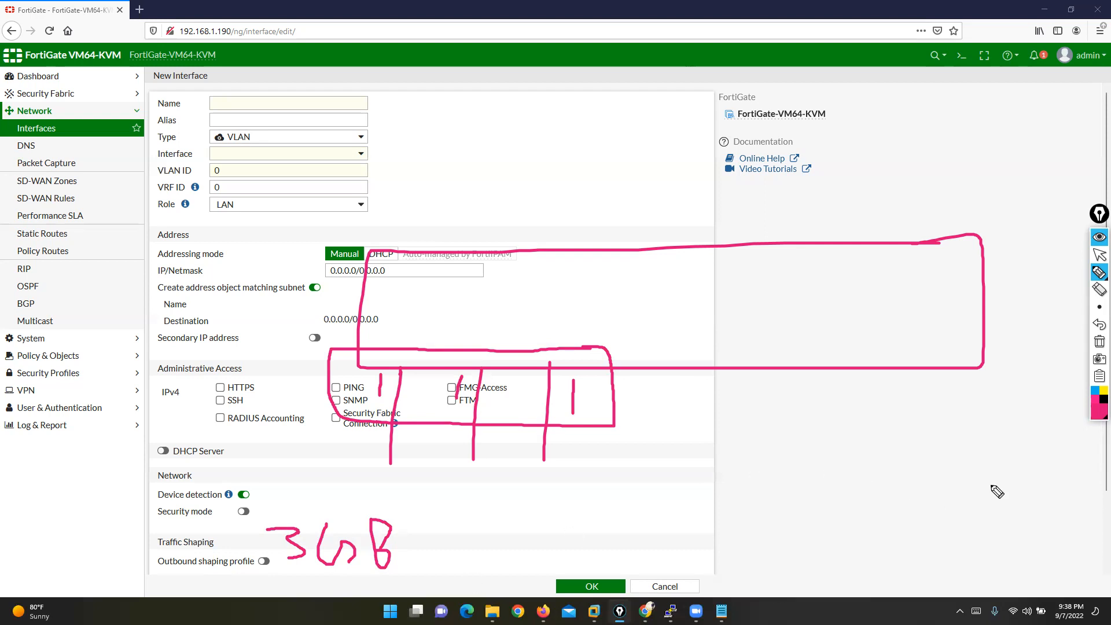
pyautogui.click(1099, 341)
# - Name the new interface ETHER11 and choose port7 as its parent interface
pyautogui.click(1099, 255)
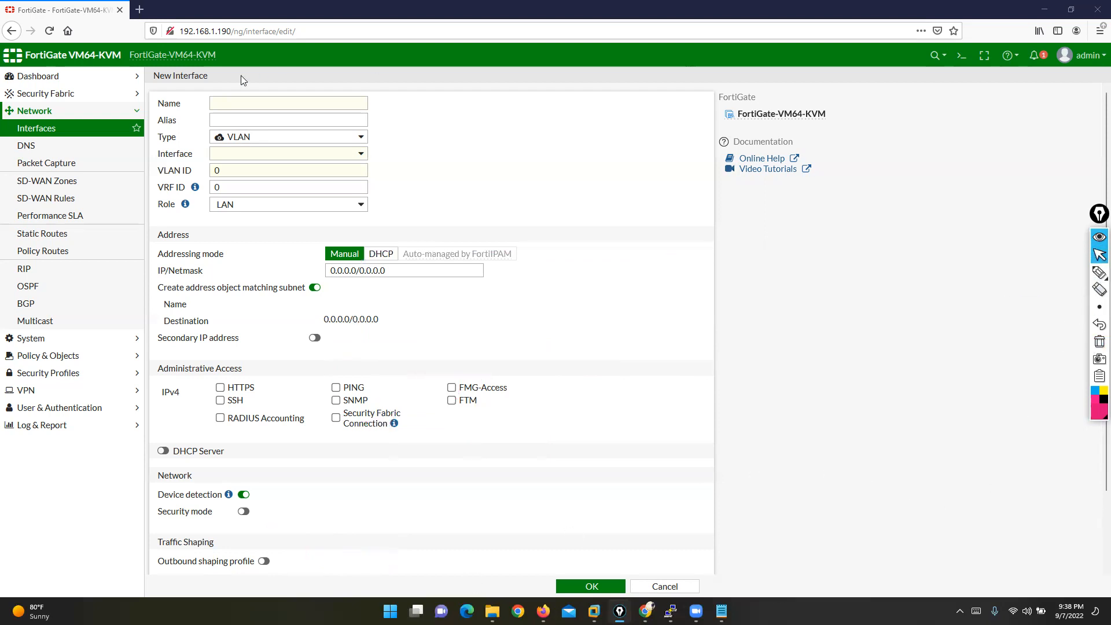
pyautogui.click(236, 102)
pyautogui.write('E')
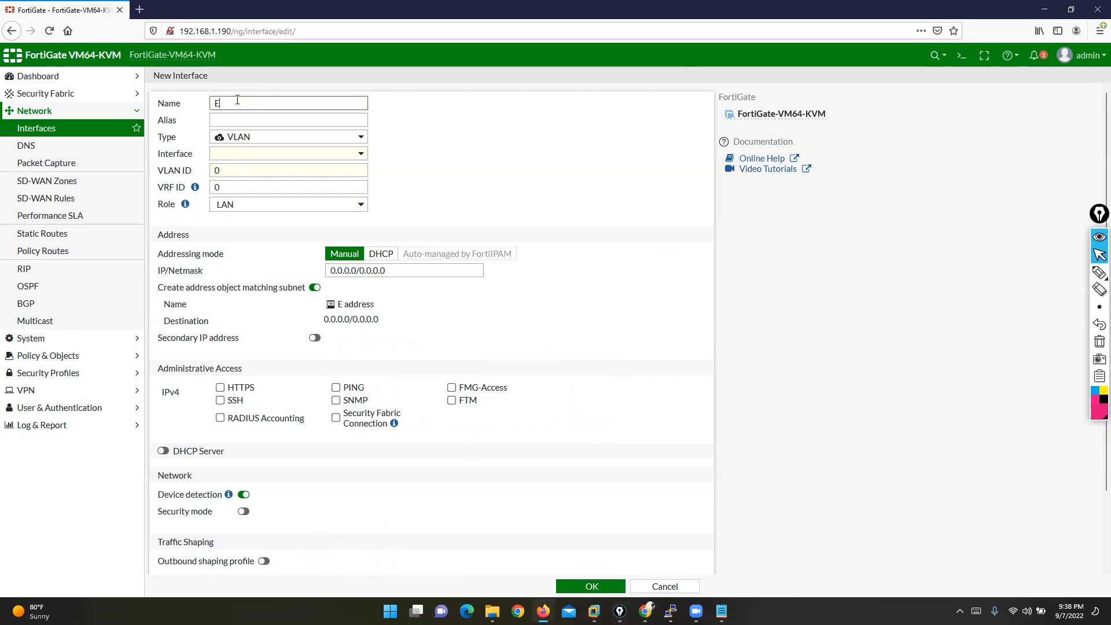
pyautogui.write('THER')
pyautogui.write('11')
pyautogui.press('Tab')
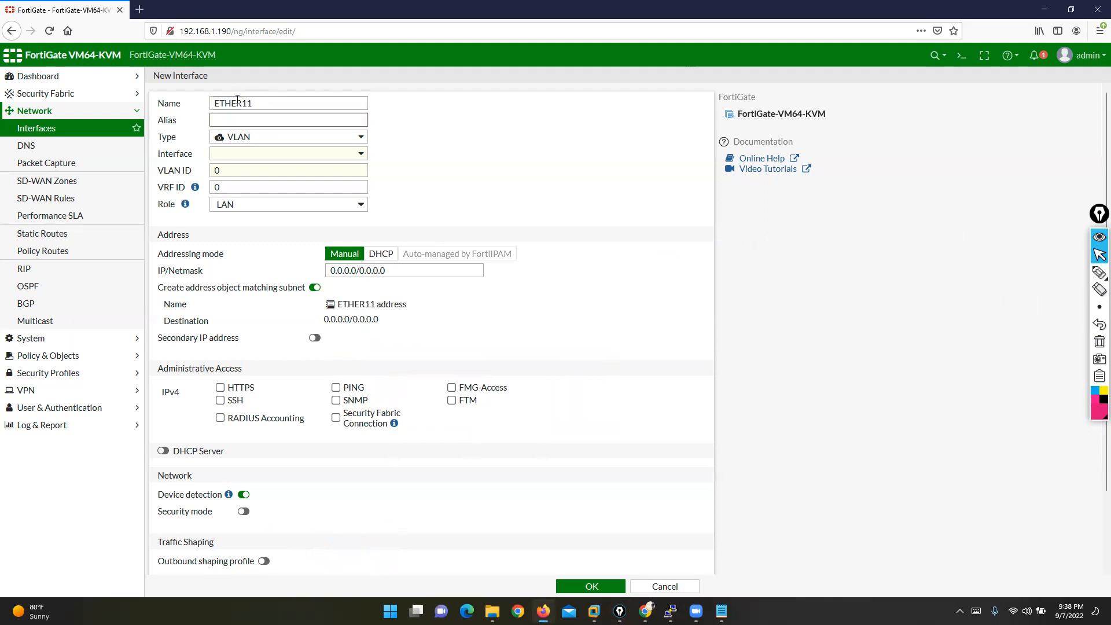
pyautogui.click(278, 155)
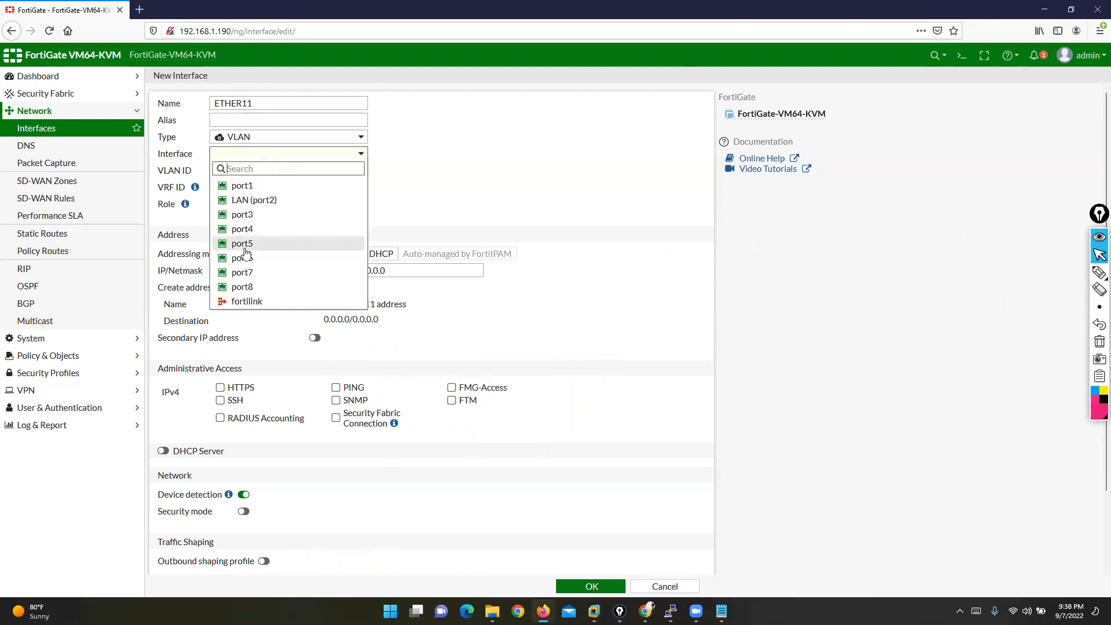
pyautogui.click(246, 273)
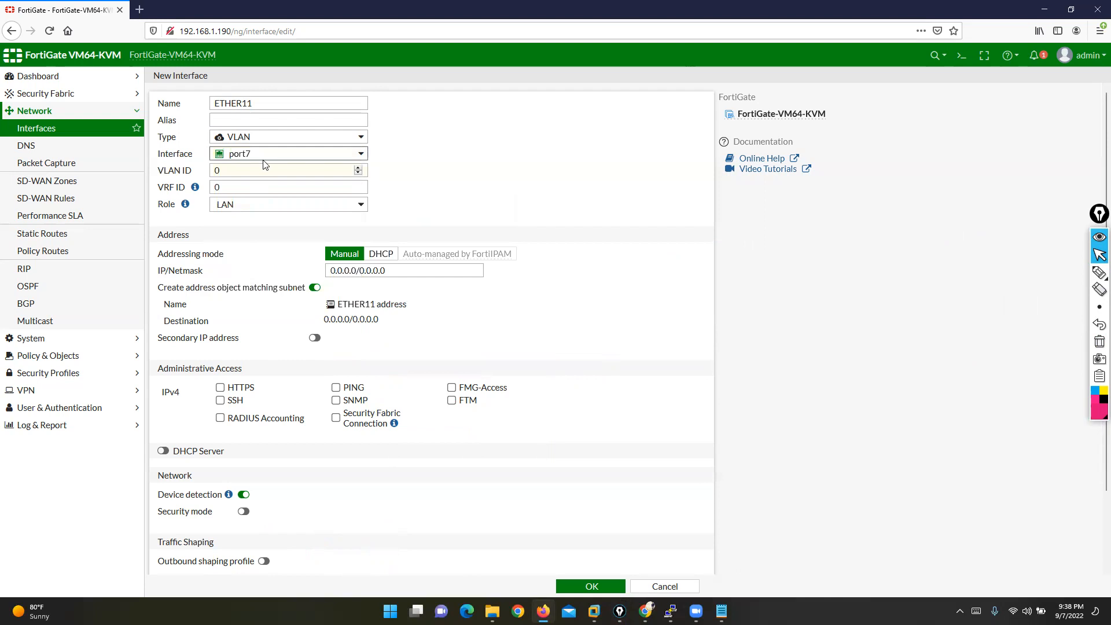
pyautogui.click(253, 142)
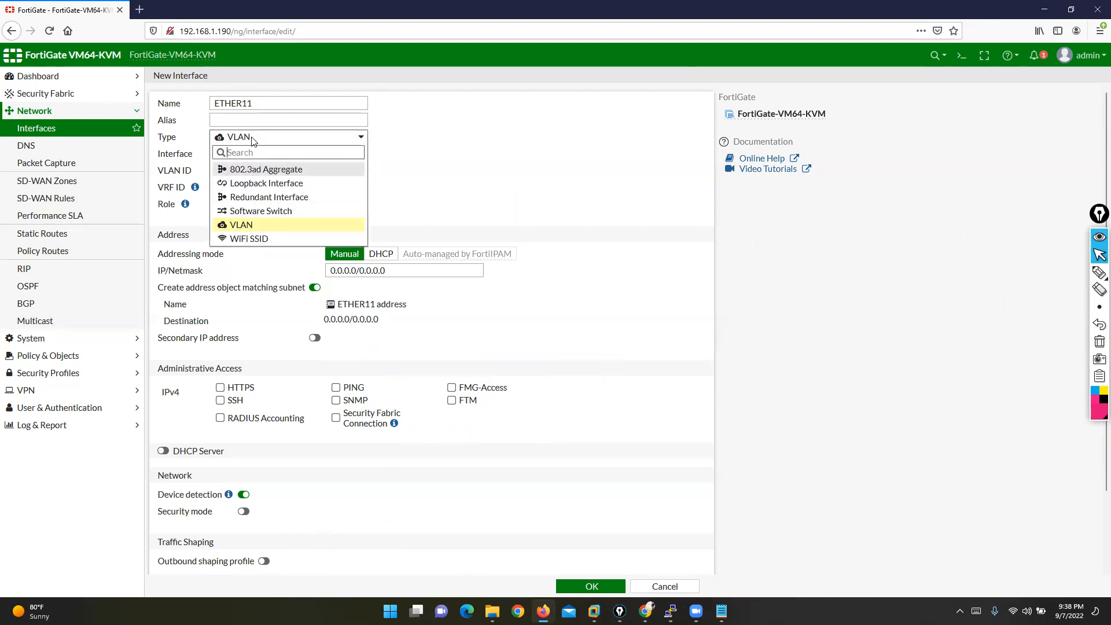
# - Make ETHER11 an 802.3ad Aggregate with port7 and port8 as members
pyautogui.click(261, 170)
pyautogui.click(312, 170)
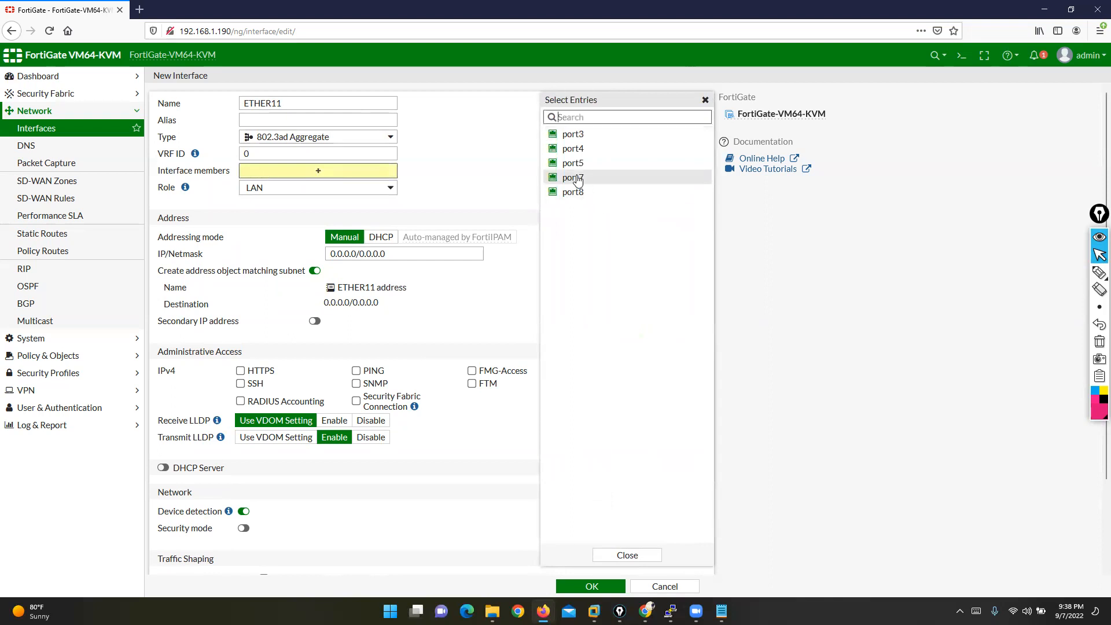
pyautogui.click(576, 177)
pyautogui.click(577, 192)
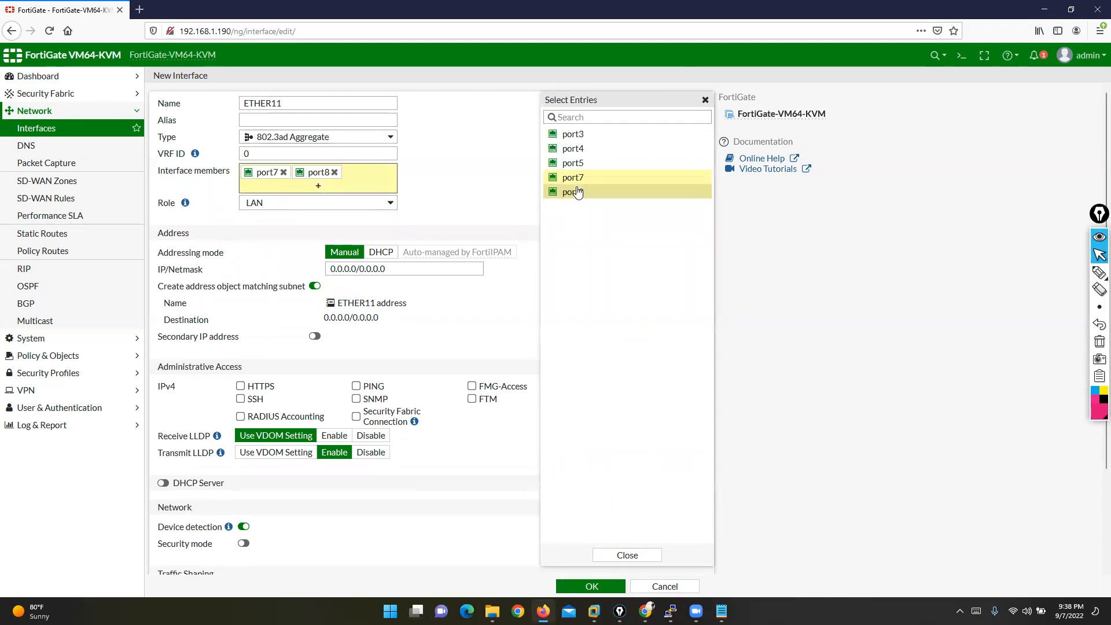
pyautogui.click(467, 154)
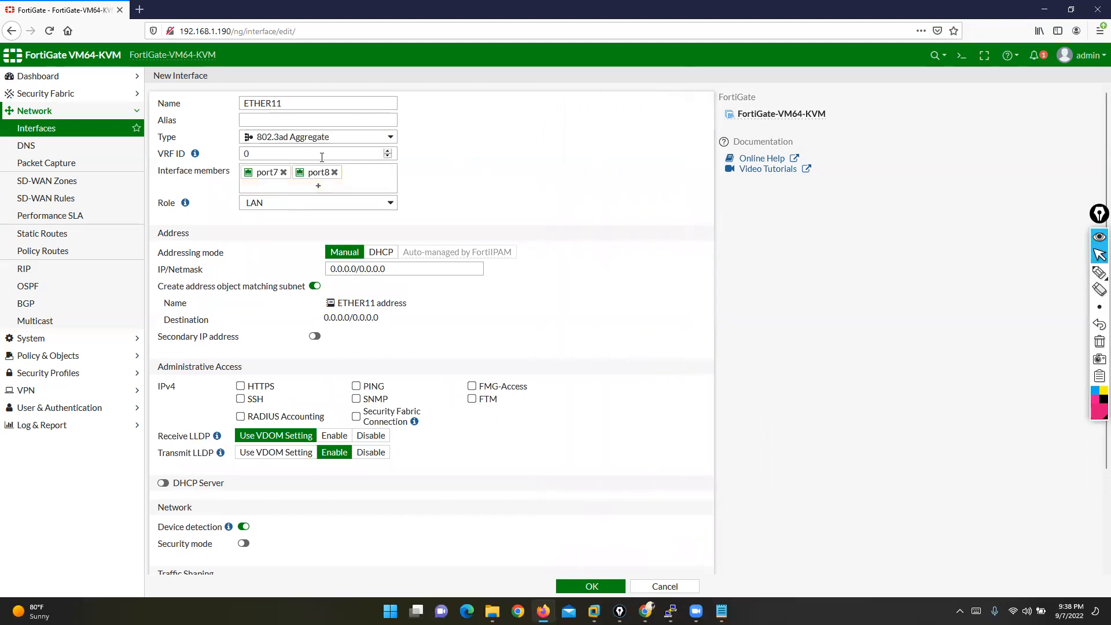
# - Address ETHER11 as 30.30.30.1/24, allow PING, and save the interface
pyautogui.doubleClick(289, 104)
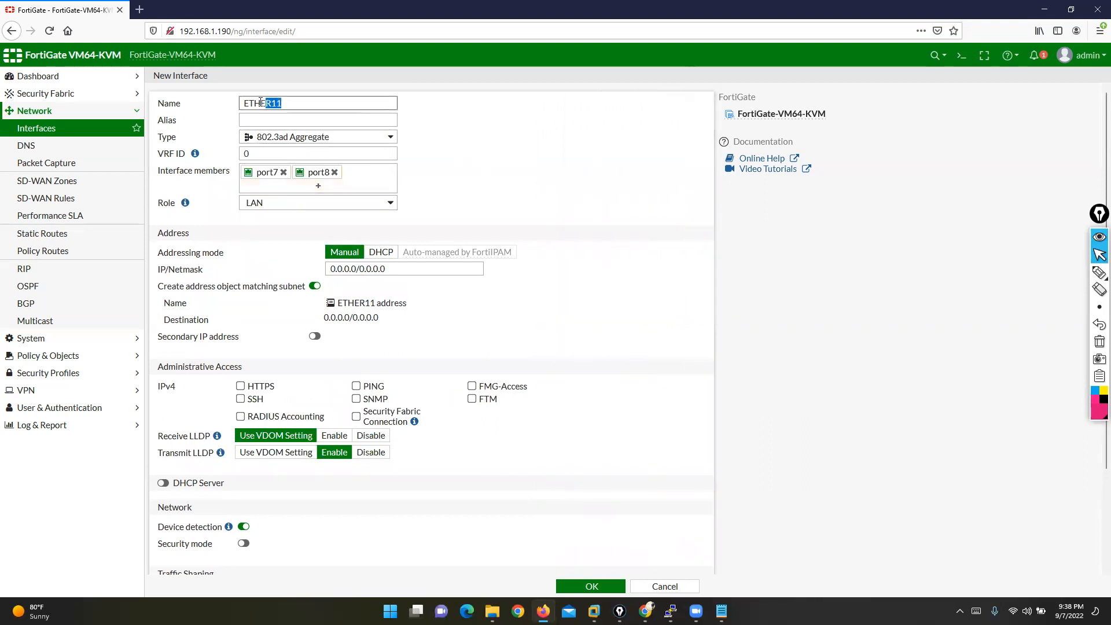
pyautogui.tripleClick(393, 267)
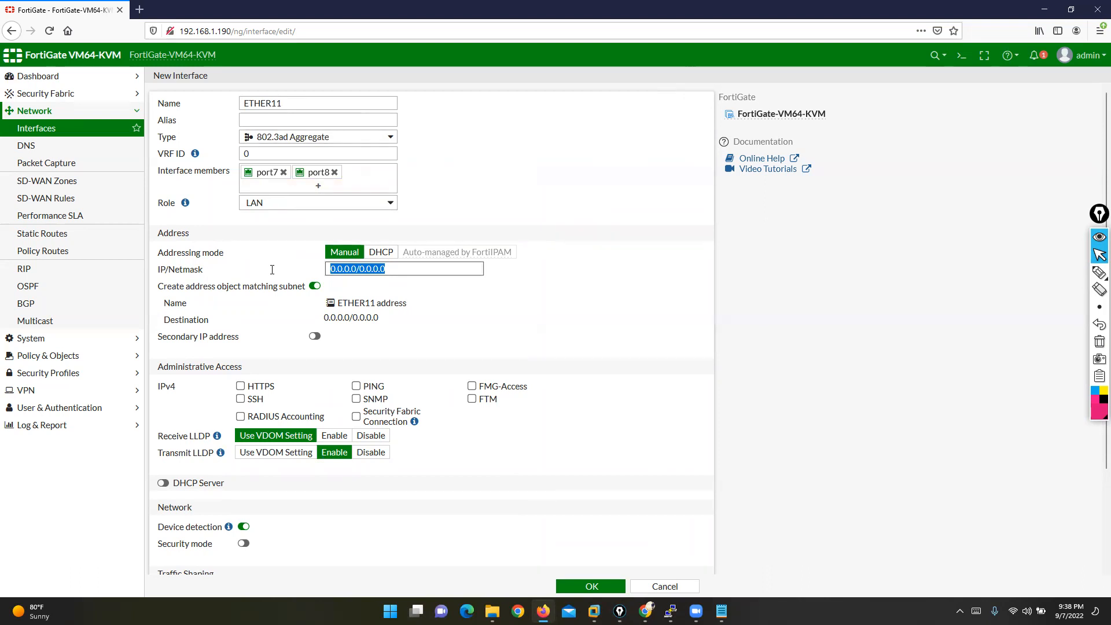
pyautogui.write('2')
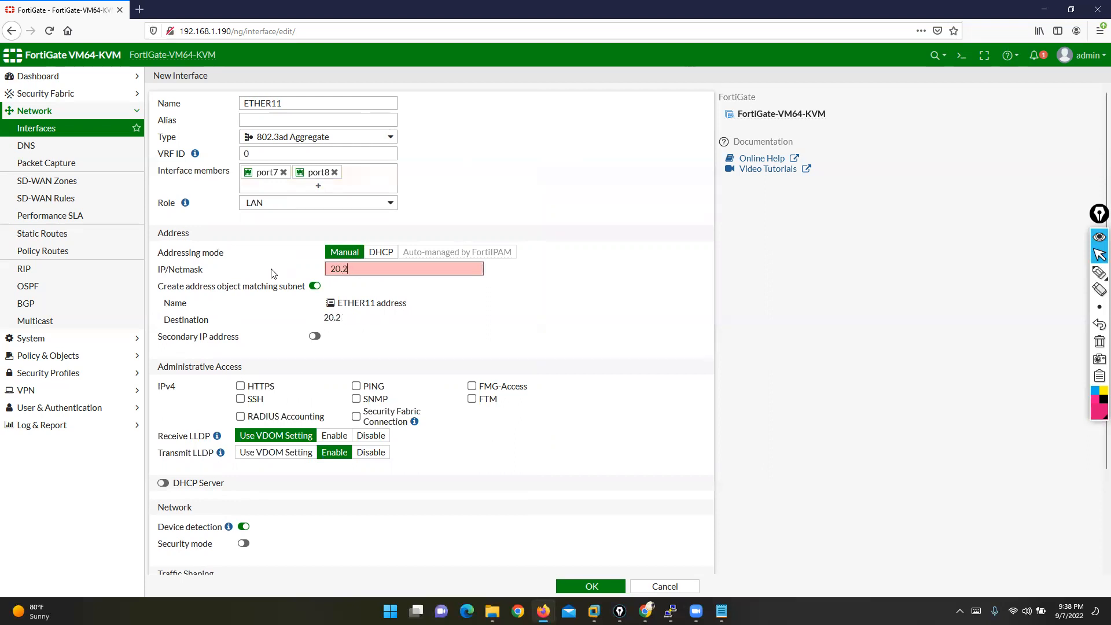
pyautogui.press('BackSpace')
pyautogui.write('30.30.30.1/24')
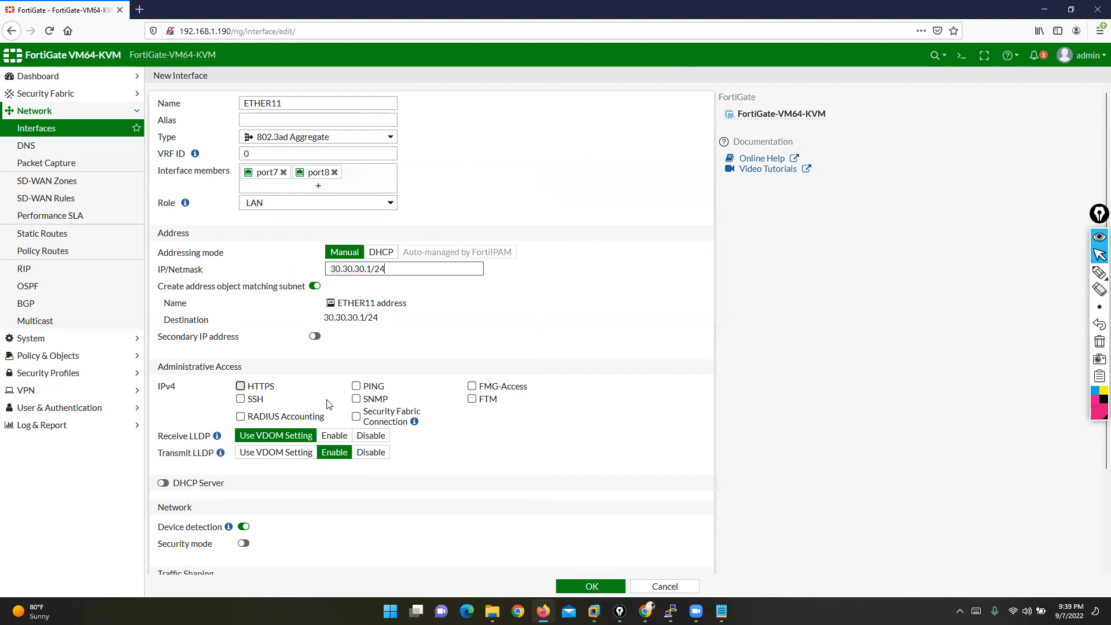
pyautogui.click(356, 386)
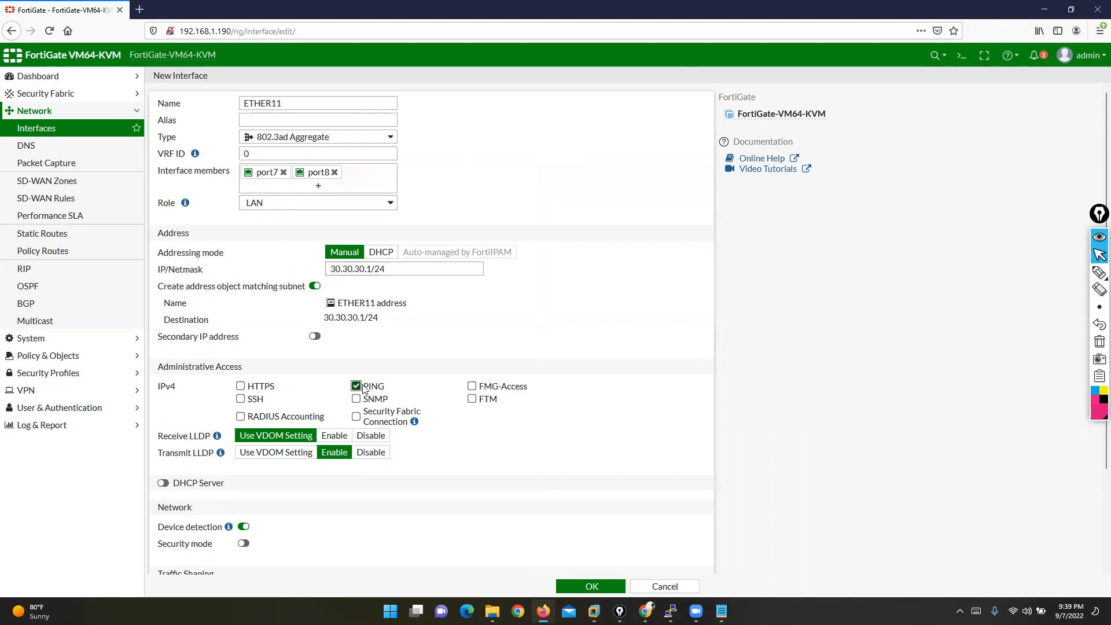
pyautogui.click(586, 589)
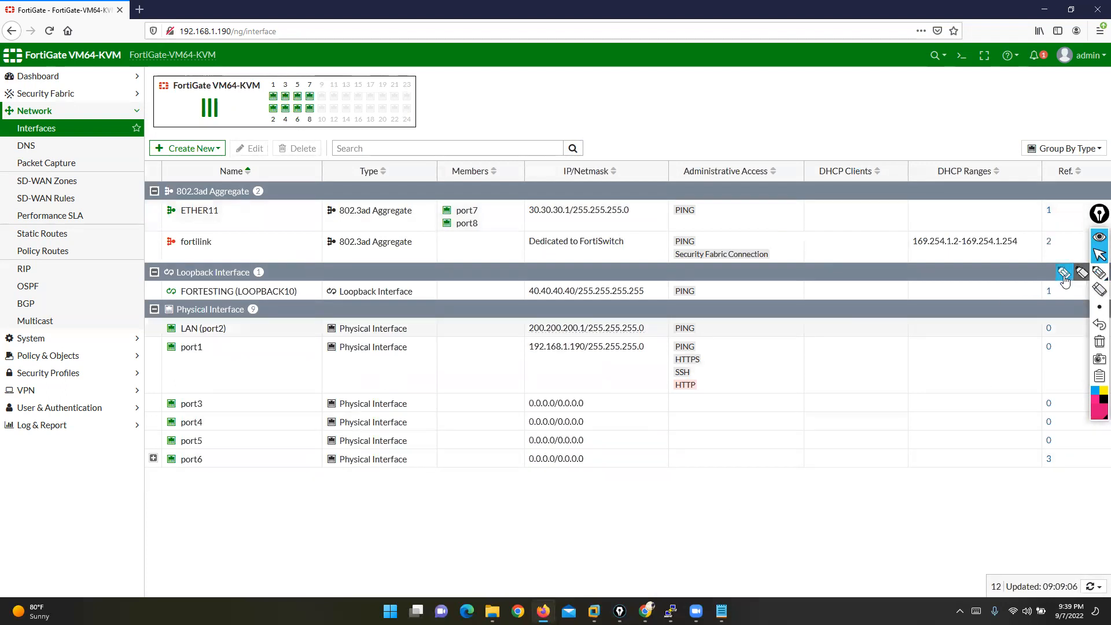
pyautogui.click(1099, 274)
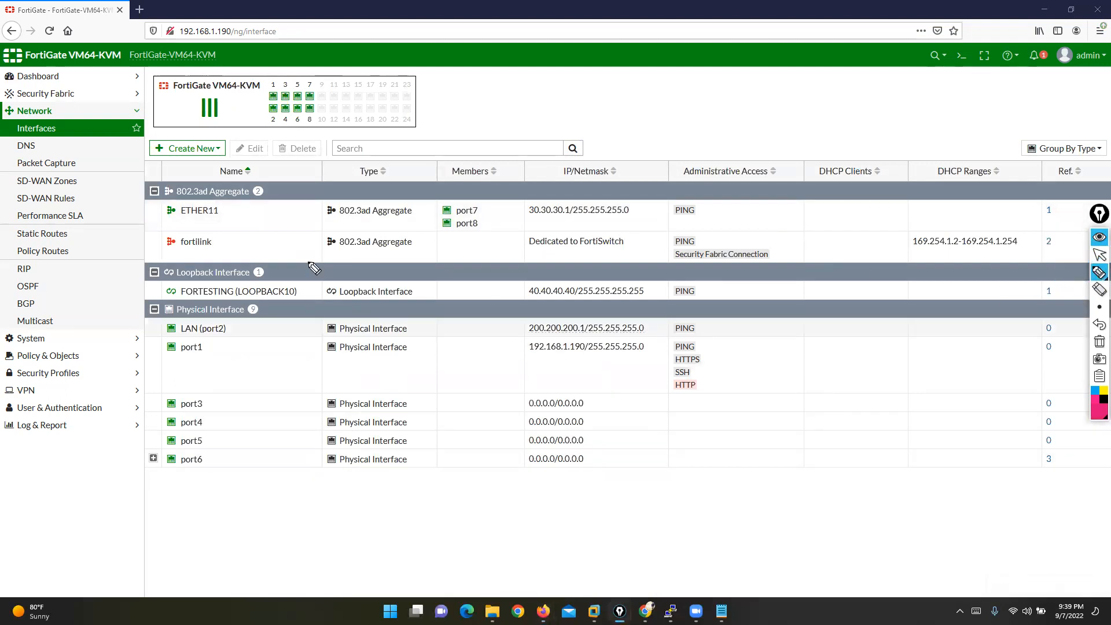
pyautogui.moveTo(213, 199)
pyautogui.mouseDown()
pyautogui.moveTo(183, 198)
pyautogui.moveTo(177, 226)
pyautogui.moveTo(232, 209)
pyautogui.moveTo(207, 196)
pyautogui.mouseUp()
pyautogui.moveTo(409, 200); pyautogui.dragTo(408, 228)
pyautogui.moveTo(331, 198)
pyautogui.mouseDown()
pyautogui.moveTo(315, 198)
pyautogui.moveTo(312, 223)
pyautogui.moveTo(332, 223)
pyautogui.mouseUp()
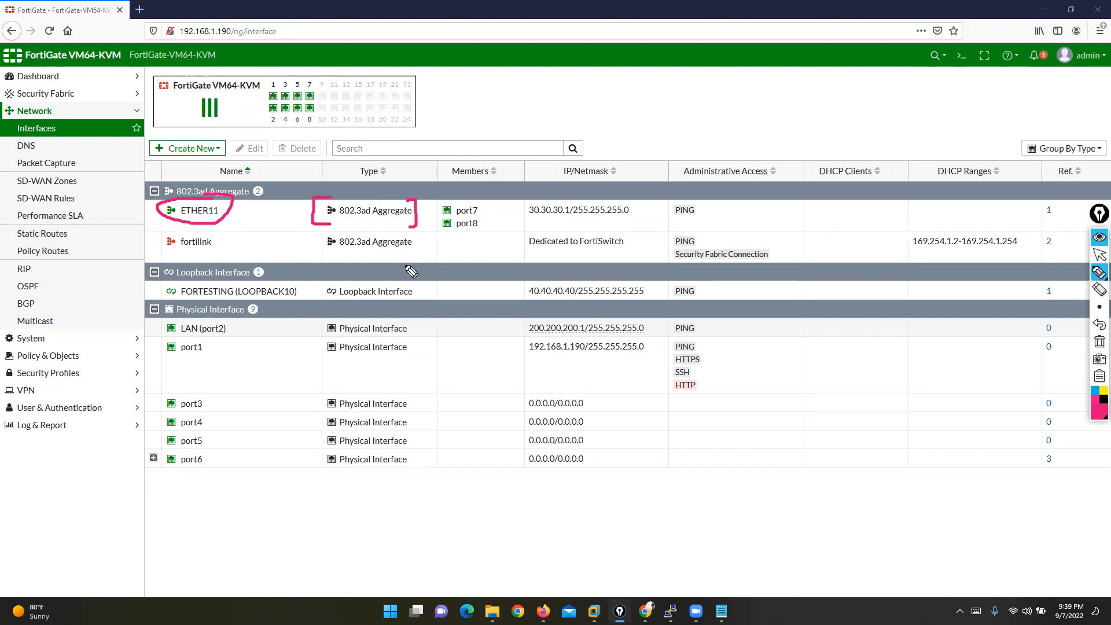
pyautogui.moveTo(476, 200)
pyautogui.mouseDown()
pyautogui.moveTo(499, 232)
pyautogui.moveTo(447, 248)
pyautogui.moveTo(450, 195)
pyautogui.moveTo(478, 201)
pyautogui.mouseUp()
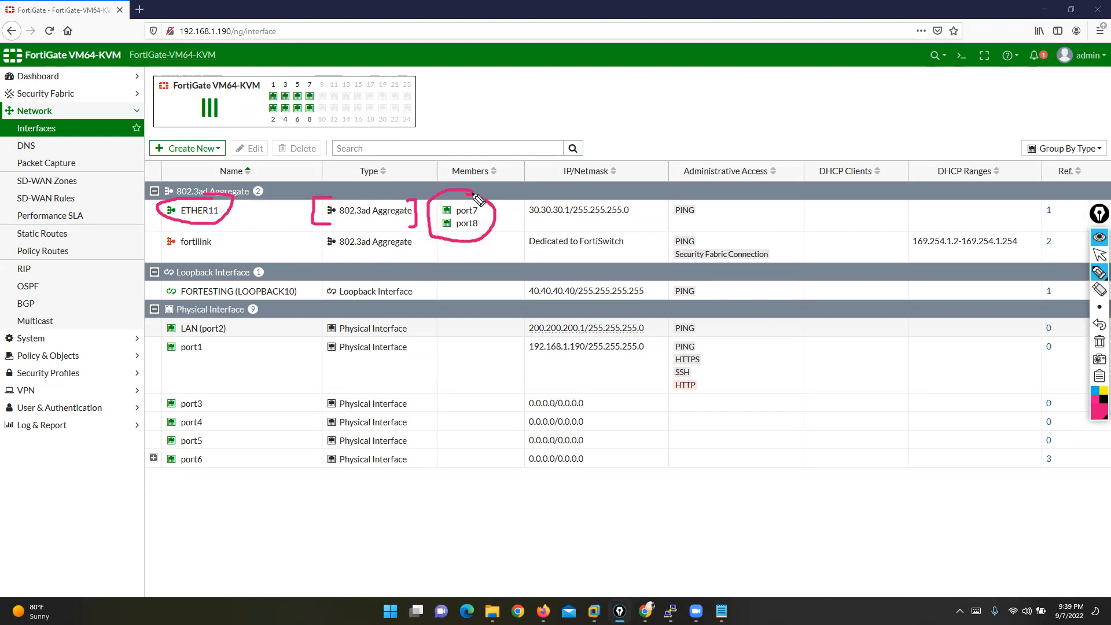
pyautogui.moveTo(628, 197)
pyautogui.mouseDown()
pyautogui.moveTo(641, 220)
pyautogui.moveTo(632, 222)
pyautogui.mouseUp()
pyautogui.moveTo(531, 192)
pyautogui.mouseDown()
pyautogui.moveTo(514, 206)
pyautogui.moveTo(531, 228)
pyautogui.mouseUp()
pyautogui.moveTo(689, 191)
pyautogui.mouseDown()
pyautogui.moveTo(711, 223)
pyautogui.moveTo(676, 226)
pyautogui.mouseUp()
pyautogui.click(1099, 253)
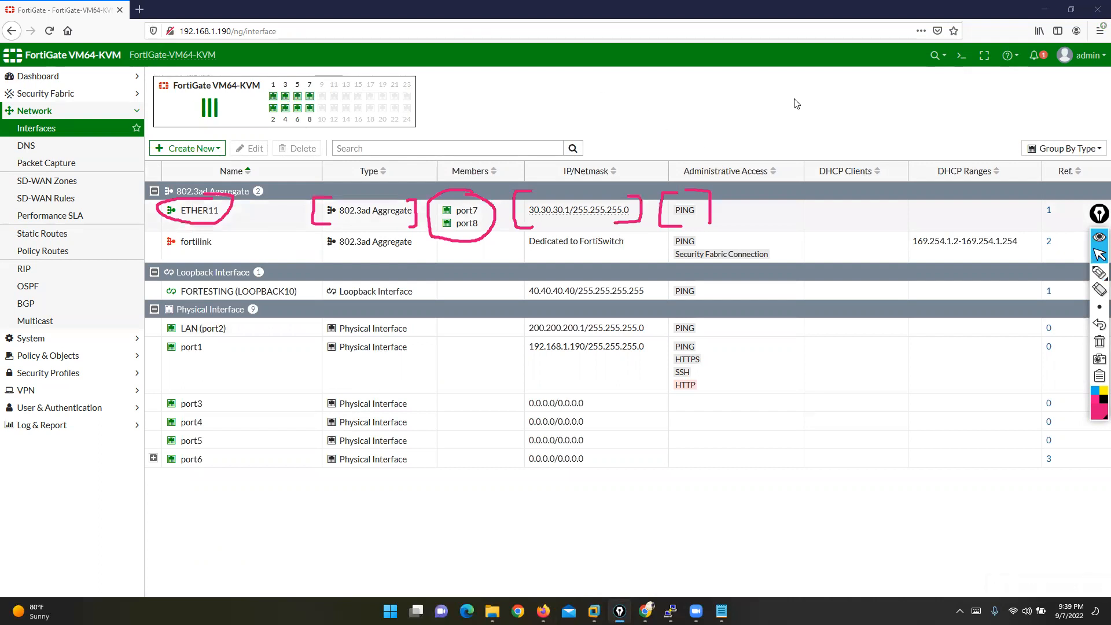
# - Begin a new interface and show its interface Type choices
pyautogui.click(1100, 341)
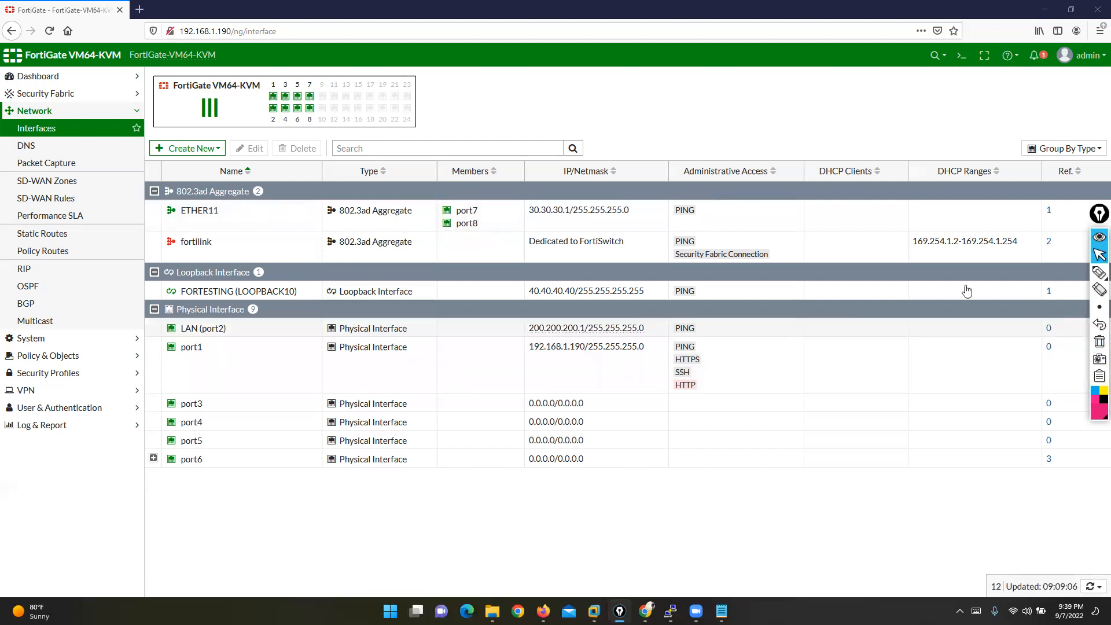
pyautogui.click(188, 148)
pyautogui.click(178, 166)
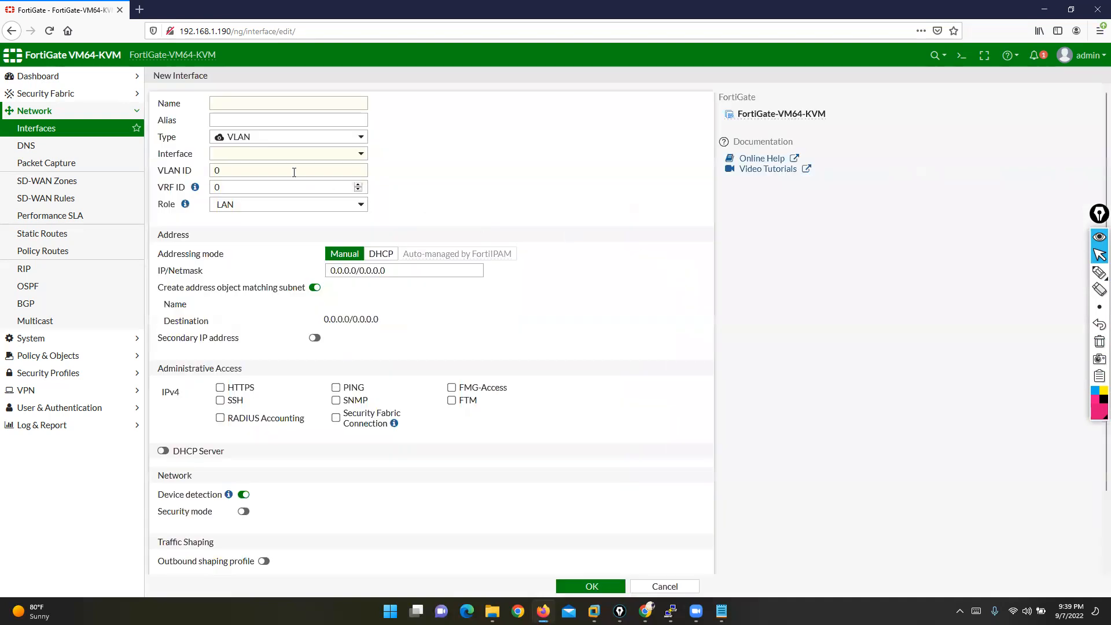
pyautogui.click(241, 138)
# - Annotate the Type list, marking 802.3ad Aggregate, Loopback and Redundant Interface, sketching an aggregate bundle
pyautogui.click(1099, 272)
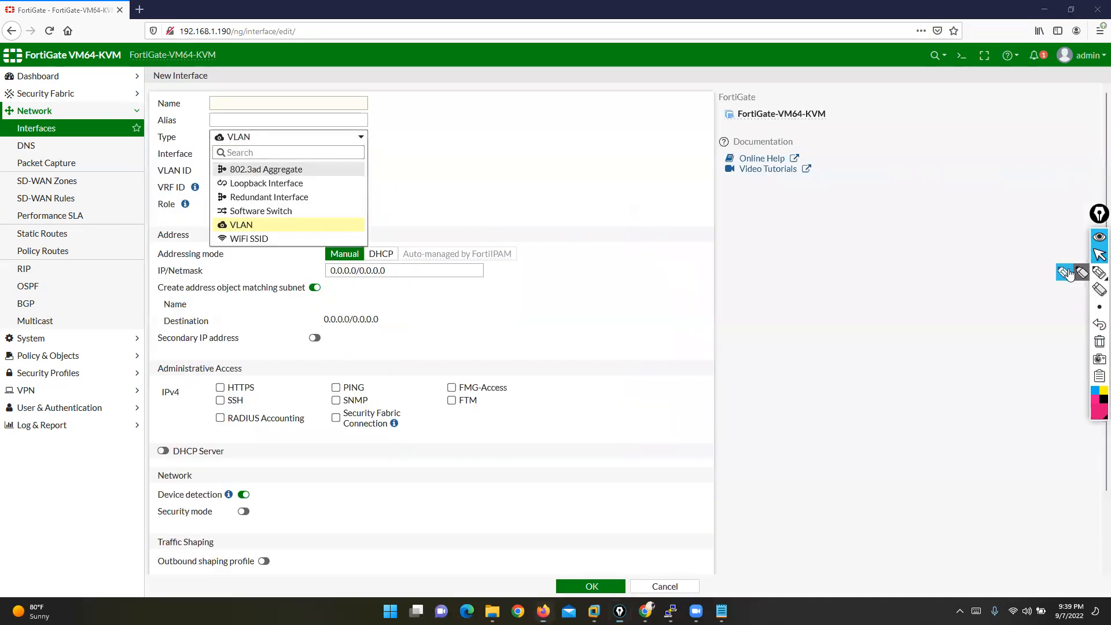
pyautogui.moveTo(87, 327)
pyautogui.mouseDown()
pyautogui.moveTo(144, 243)
pyautogui.moveTo(212, 196)
pyautogui.mouseUp()
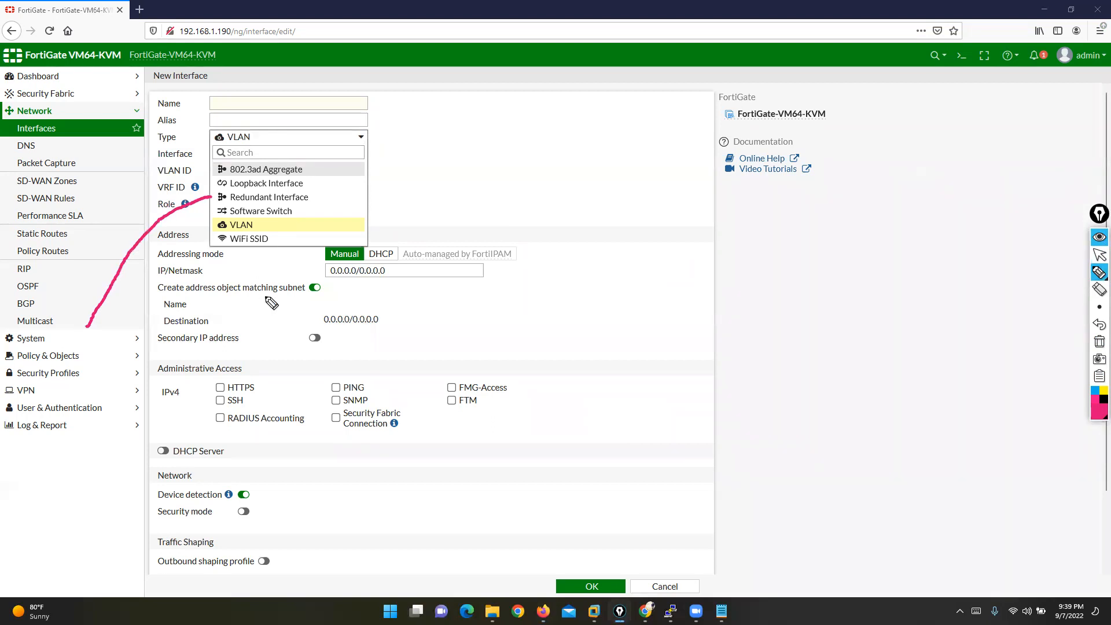
pyautogui.moveTo(109, 47)
pyautogui.mouseDown()
pyautogui.moveTo(171, 134)
pyautogui.moveTo(213, 162)
pyautogui.mouseUp()
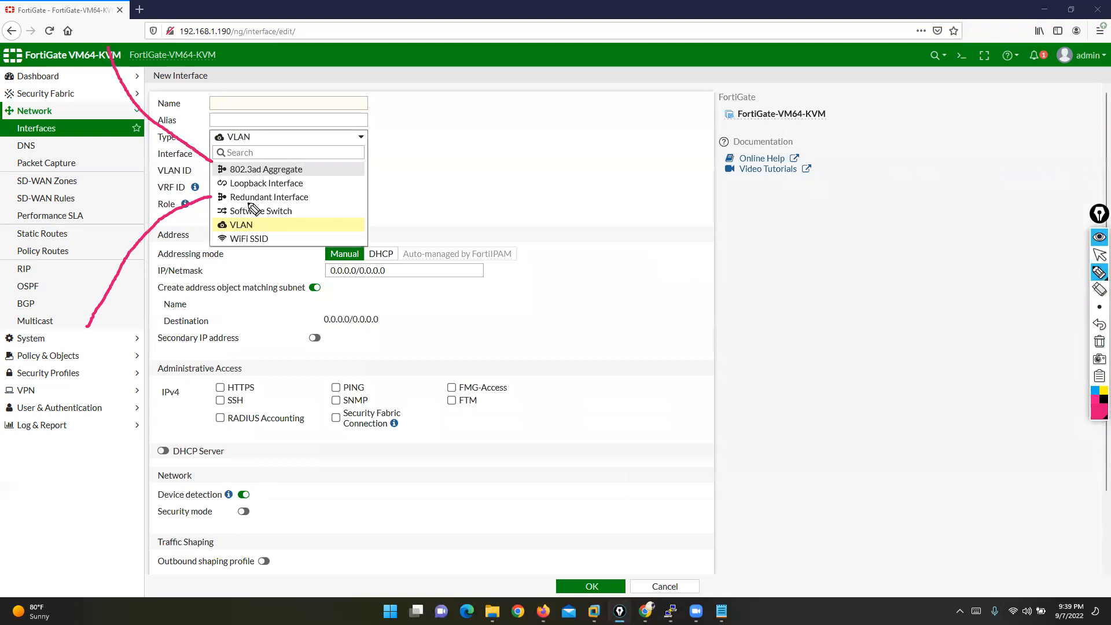
pyautogui.moveTo(308, 170); pyautogui.dragTo(330, 169)
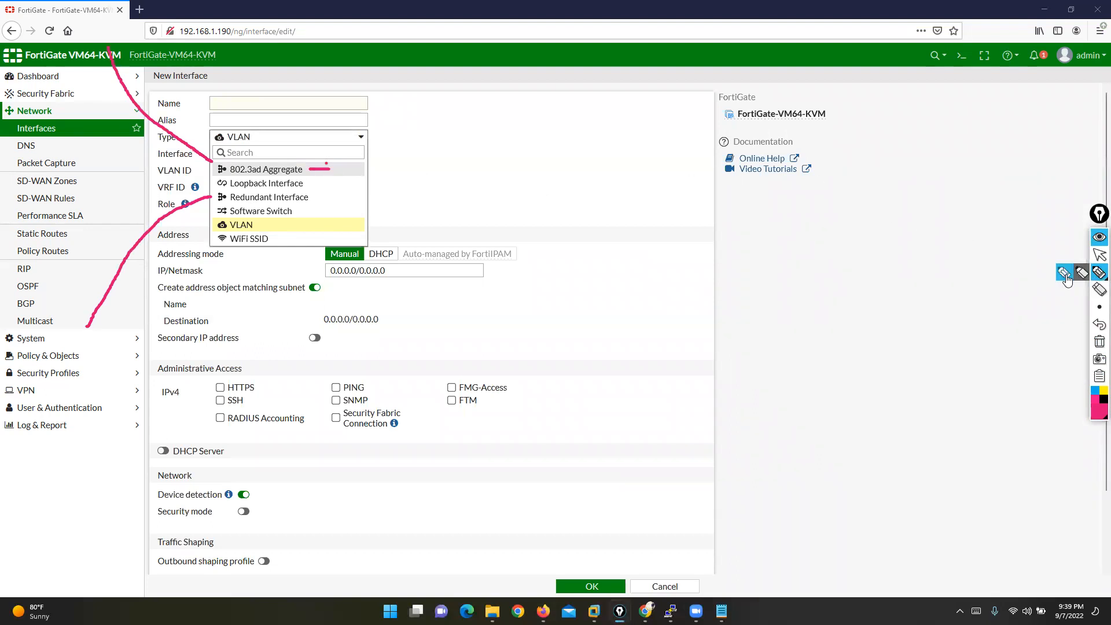
pyautogui.moveTo(961, 239)
pyautogui.mouseDown()
pyautogui.moveTo(472, 238)
pyautogui.moveTo(422, 318)
pyautogui.moveTo(963, 318)
pyautogui.moveTo(953, 225)
pyautogui.mouseUp()
pyautogui.moveTo(439, 324); pyautogui.dragTo(438, 411)
pyautogui.moveTo(477, 323); pyautogui.dragTo(478, 406)
pyautogui.moveTo(513, 322); pyautogui.dragTo(513, 412)
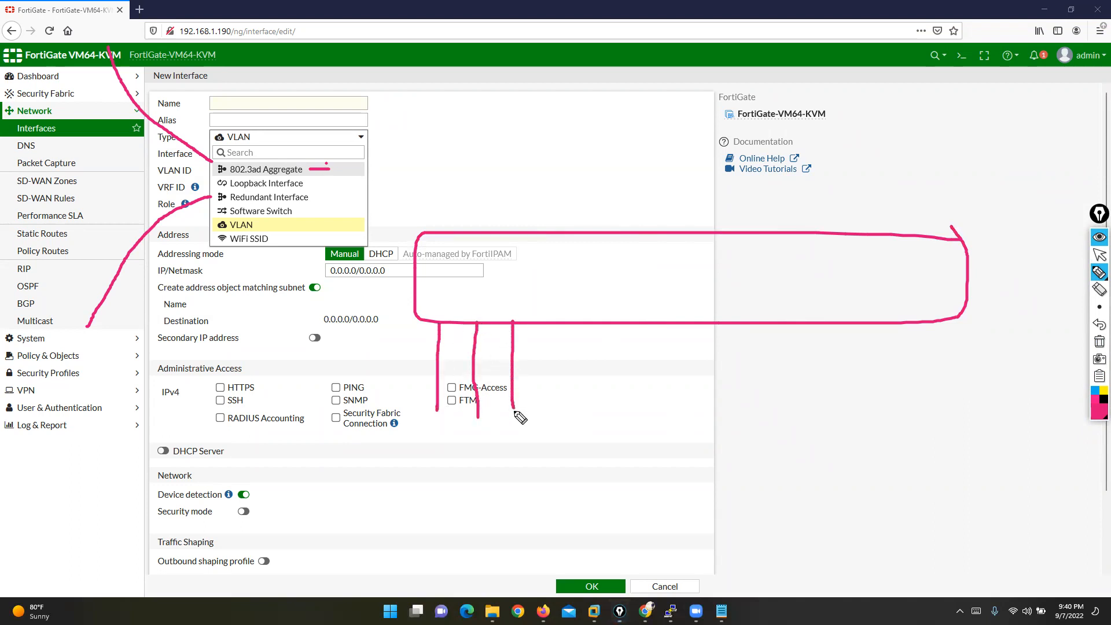
pyautogui.moveTo(523, 310)
pyautogui.mouseDown()
pyautogui.moveTo(405, 311)
pyautogui.moveTo(544, 356)
pyautogui.moveTo(510, 314)
pyautogui.mouseUp()
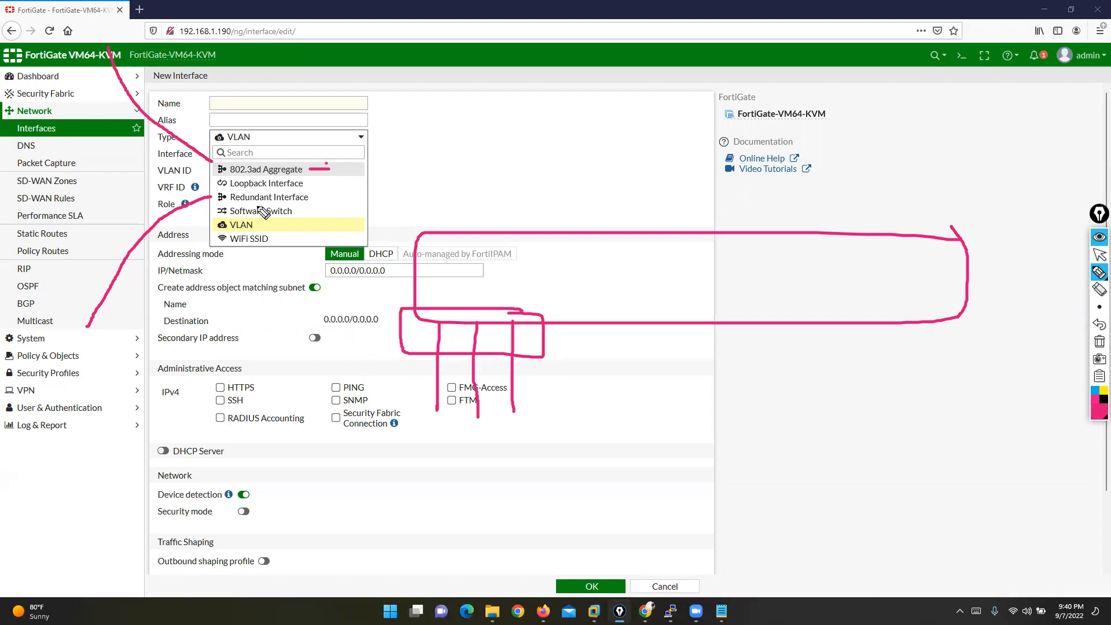
pyautogui.moveTo(304, 190)
pyautogui.mouseDown()
pyautogui.moveTo(316, 189)
pyautogui.moveTo(314, 207)
pyautogui.mouseUp()
pyautogui.moveTo(218, 190)
pyautogui.mouseDown()
pyautogui.moveTo(207, 190)
pyautogui.moveTo(211, 206)
pyautogui.mouseUp()
pyautogui.click(1095, 283)
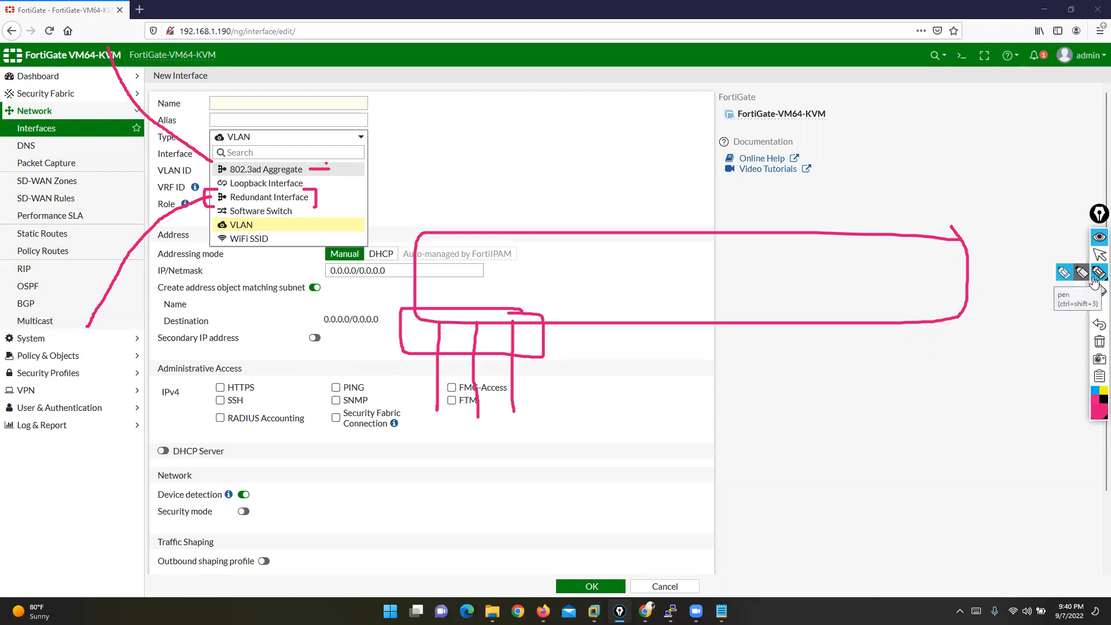
pyautogui.moveTo(316, 200); pyautogui.dragTo(350, 187)
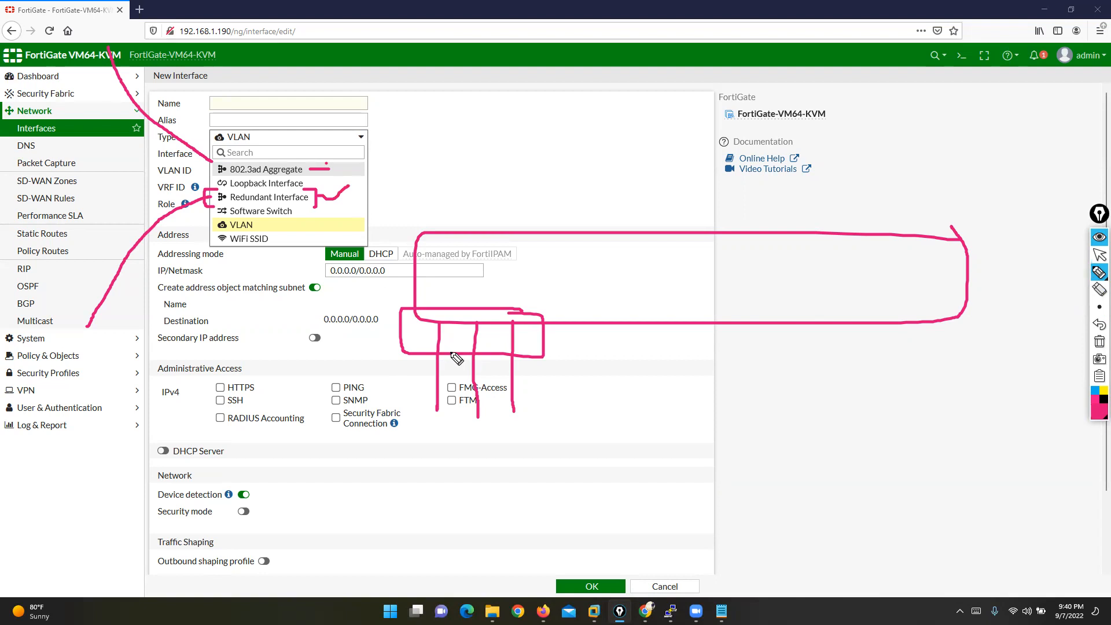
pyautogui.click(1098, 418)
pyautogui.click(1061, 311)
pyautogui.moveTo(826, 321); pyautogui.dragTo(823, 472)
pyautogui.moveTo(784, 354)
pyautogui.mouseDown()
pyautogui.moveTo(785, 334)
pyautogui.moveTo(800, 335)
pyautogui.moveTo(791, 341)
pyautogui.mouseUp()
pyautogui.moveTo(794, 360); pyautogui.dragTo(799, 387)
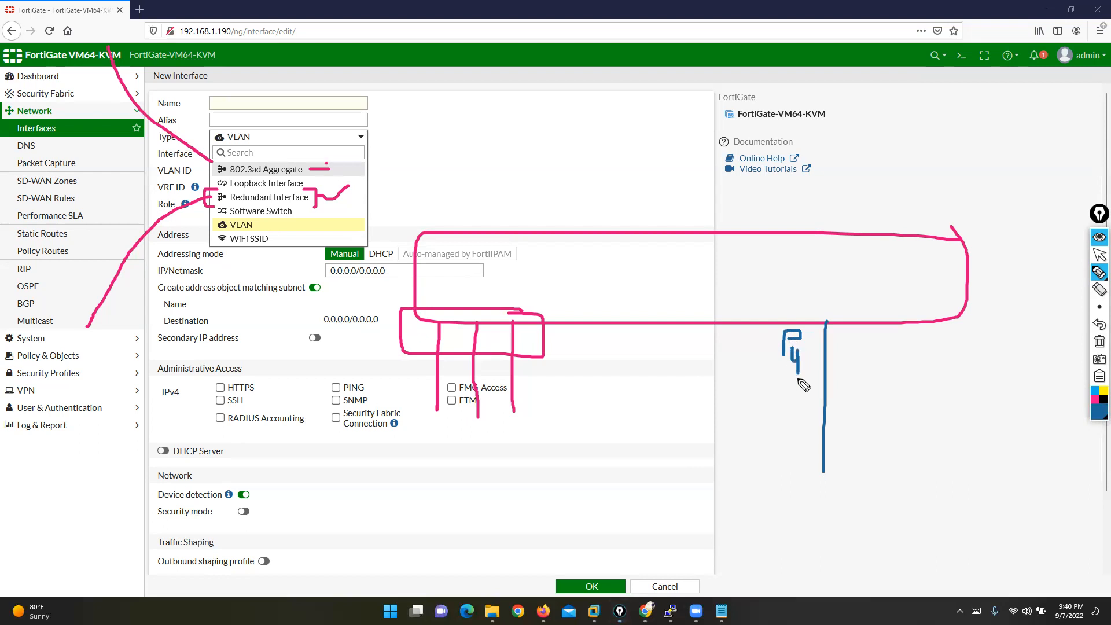
pyautogui.moveTo(837, 308)
pyautogui.mouseDown()
pyautogui.moveTo(820, 309)
pyautogui.moveTo(834, 338)
pyautogui.moveTo(837, 307)
pyautogui.moveTo(822, 305)
pyautogui.mouseUp()
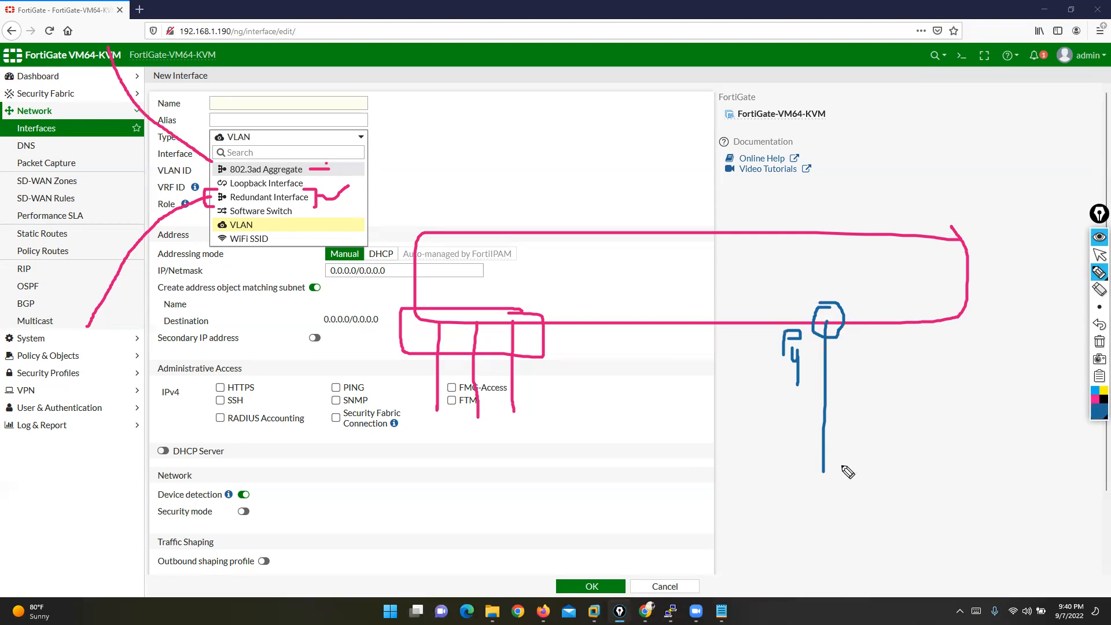
pyautogui.moveTo(875, 461)
pyautogui.mouseDown()
pyautogui.moveTo(787, 463)
pyautogui.moveTo(818, 509)
pyautogui.moveTo(914, 467)
pyautogui.moveTo(869, 458)
pyautogui.moveTo(829, 493)
pyautogui.moveTo(888, 491)
pyautogui.mouseUp()
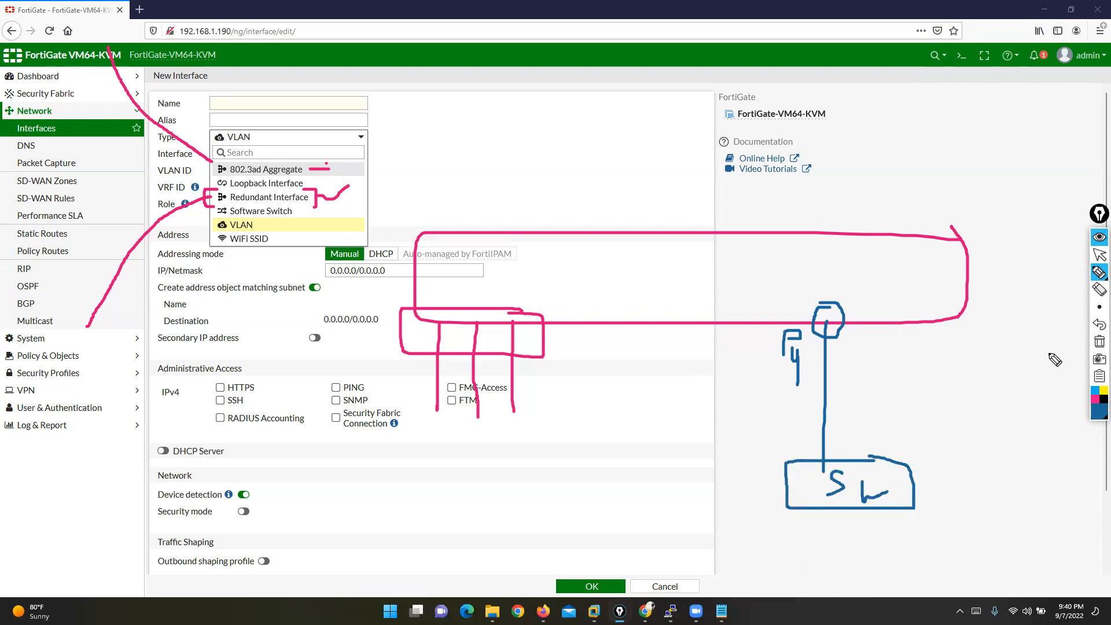
pyautogui.click(1104, 391)
pyautogui.moveTo(617, 559)
pyautogui.mouseDown()
pyautogui.moveTo(799, 493)
pyautogui.moveTo(856, 187)
pyautogui.mouseUp()
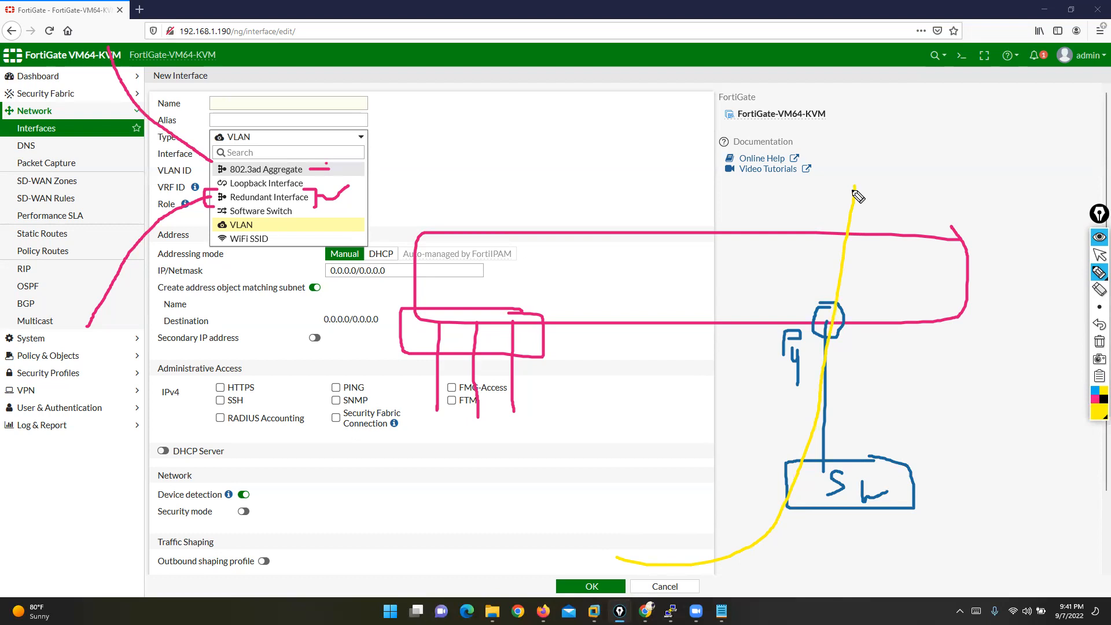
pyautogui.moveTo(849, 293)
pyautogui.mouseDown()
pyautogui.moveTo(766, 302)
pyautogui.moveTo(847, 379)
pyautogui.moveTo(841, 295)
pyautogui.mouseUp()
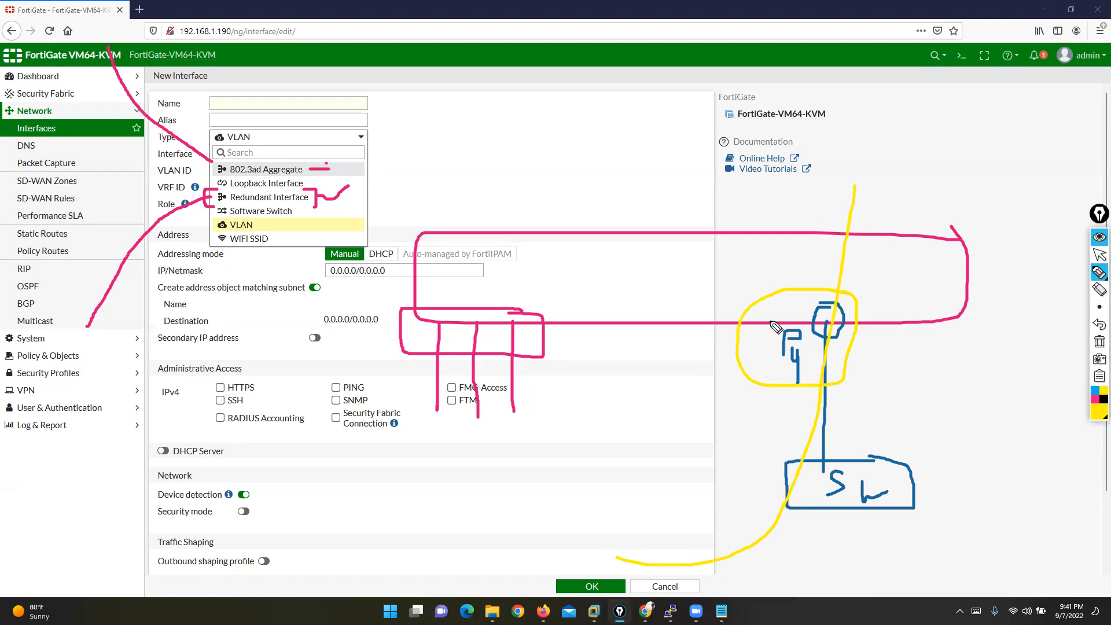
pyautogui.click(1100, 289)
pyautogui.moveTo(765, 375)
pyautogui.mouseDown()
pyautogui.moveTo(792, 423)
pyautogui.moveTo(817, 438)
pyautogui.moveTo(858, 423)
pyautogui.mouseUp()
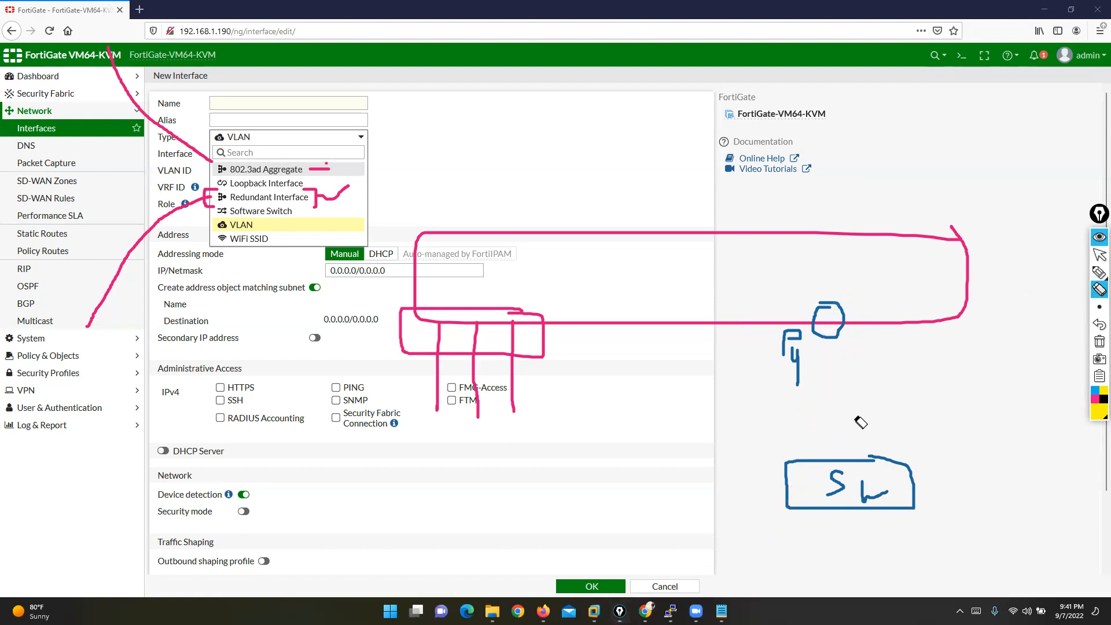
pyautogui.click(1100, 273)
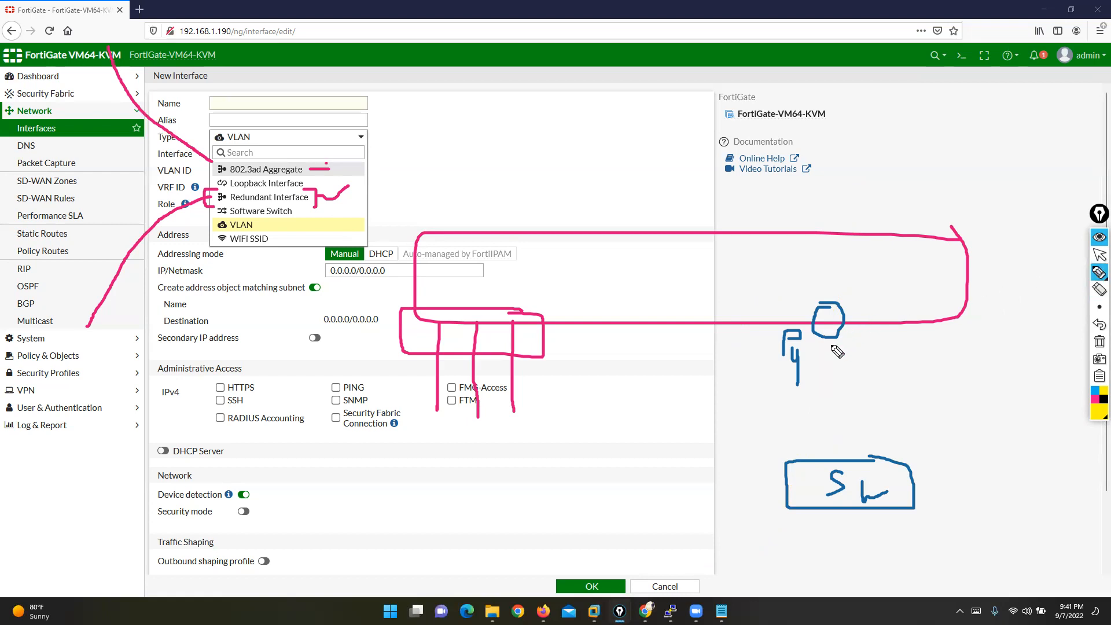
pyautogui.moveTo(818, 462)
pyautogui.mouseDown()
pyautogui.moveTo(824, 412)
pyautogui.moveTo(903, 379)
pyautogui.moveTo(906, 322)
pyautogui.moveTo(887, 323)
pyautogui.moveTo(913, 313)
pyautogui.moveTo(948, 362)
pyautogui.moveTo(957, 348)
pyautogui.moveTo(978, 350)
pyautogui.moveTo(960, 370)
pyautogui.mouseUp()
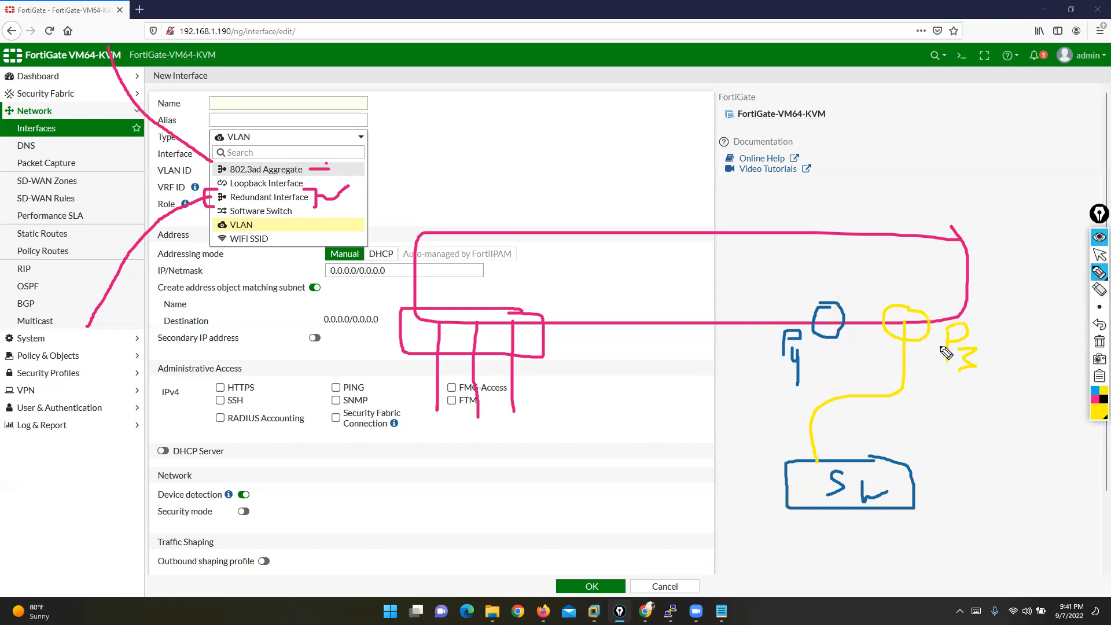
pyautogui.moveTo(804, 288); pyautogui.dragTo(826, 283)
pyautogui.moveTo(943, 310)
pyautogui.mouseDown()
pyautogui.moveTo(871, 301)
pyautogui.moveTo(885, 387)
pyautogui.moveTo(1006, 385)
pyautogui.moveTo(939, 307)
pyautogui.mouseUp()
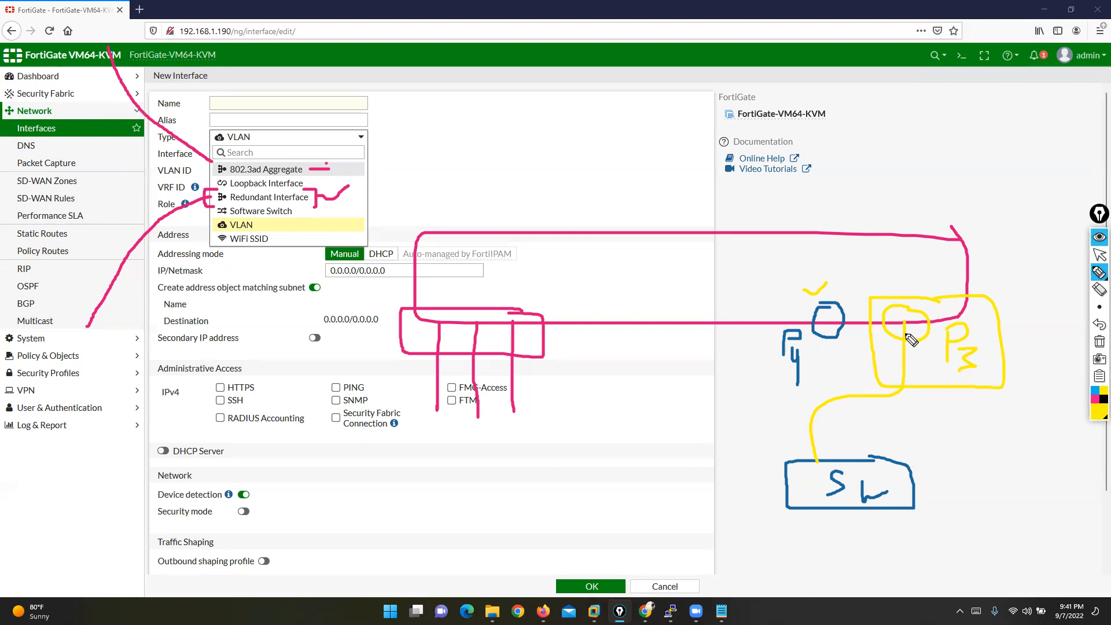
pyautogui.click(1100, 326)
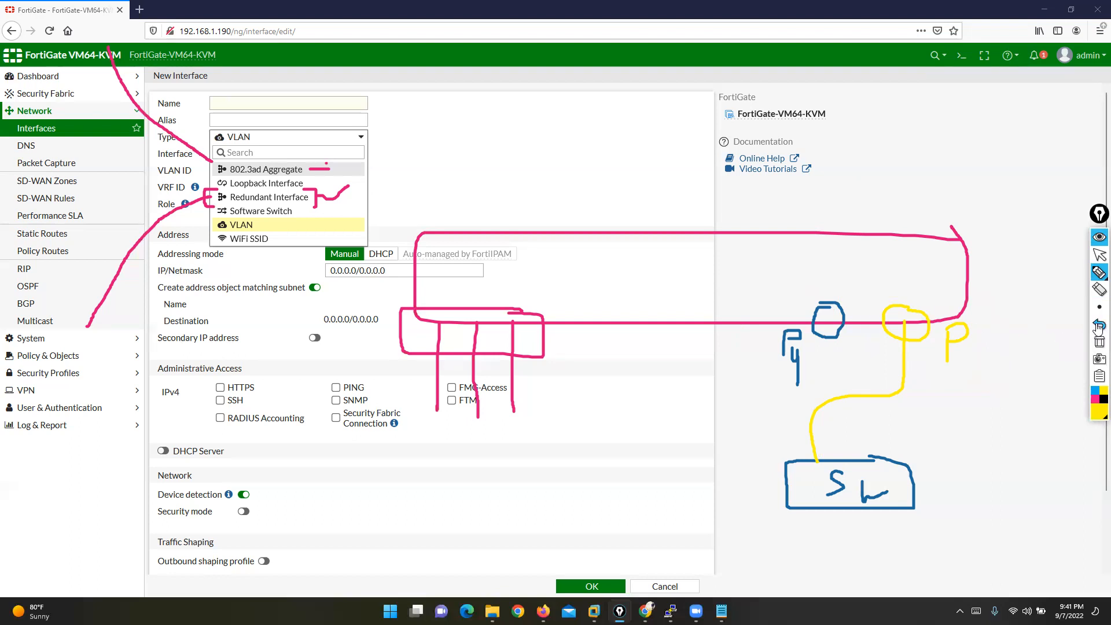
pyautogui.moveTo(961, 355)
pyautogui.mouseDown()
pyautogui.moveTo(977, 365)
pyautogui.moveTo(962, 377)
pyautogui.mouseUp()
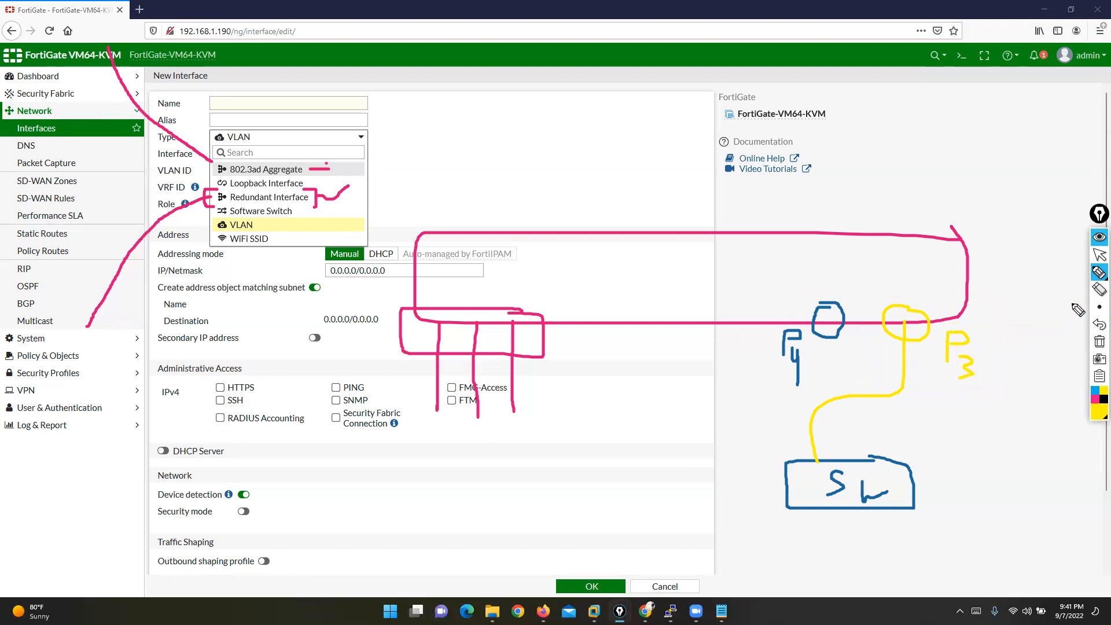
pyautogui.click(1098, 291)
pyautogui.click(846, 398)
pyautogui.moveTo(1096, 273)
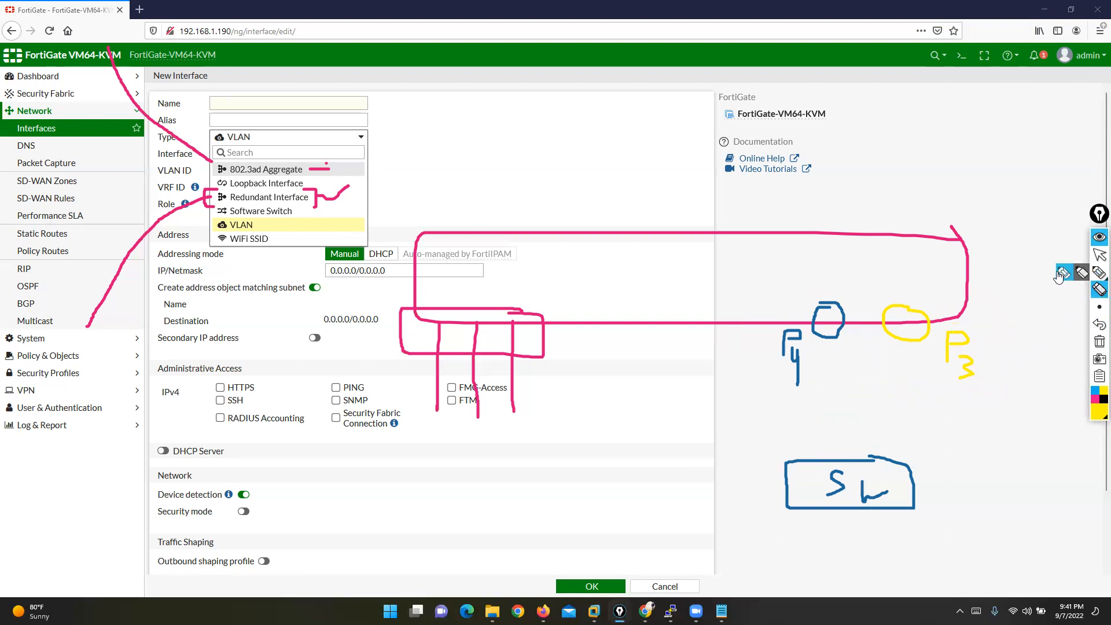
pyautogui.click(1061, 275)
pyautogui.moveTo(828, 322); pyautogui.dragTo(828, 464)
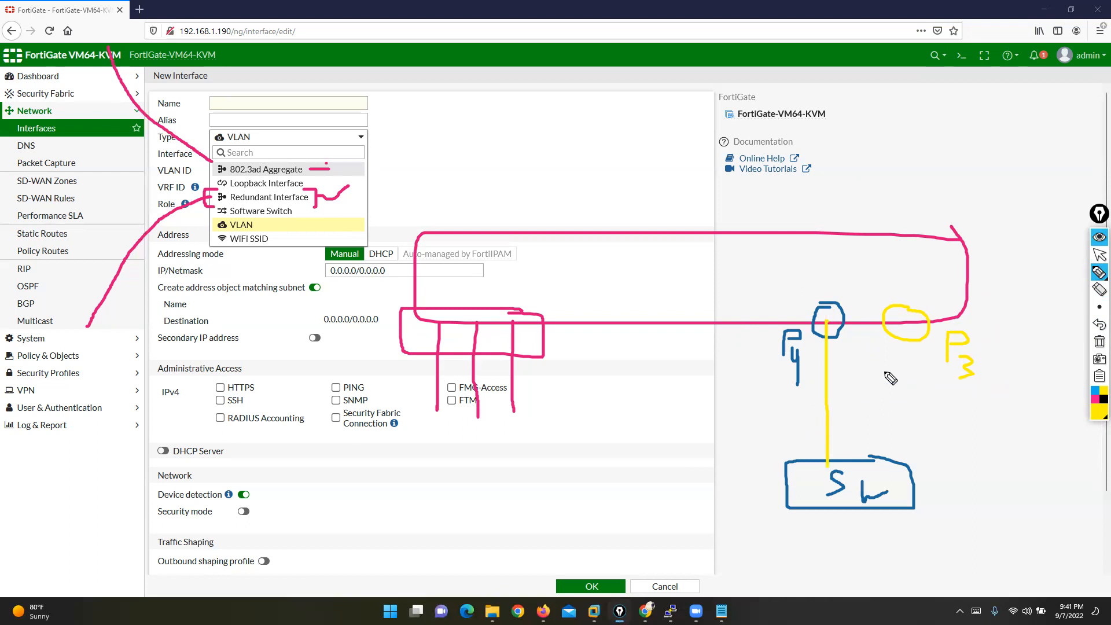
pyautogui.moveTo(900, 322); pyautogui.dragTo(892, 460)
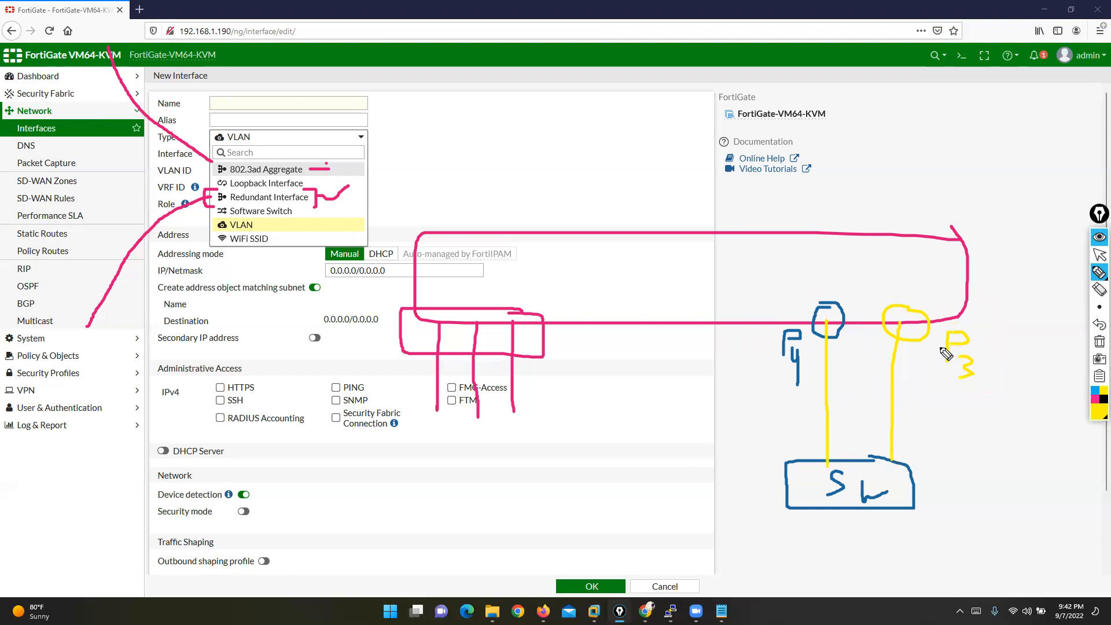
pyautogui.moveTo(931, 288)
pyautogui.mouseDown()
pyautogui.moveTo(822, 295)
pyautogui.moveTo(759, 370)
pyautogui.moveTo(987, 398)
pyautogui.moveTo(909, 294)
pyautogui.mouseUp()
pyautogui.moveTo(1048, 497)
pyautogui.mouseDown()
pyautogui.moveTo(1052, 457)
pyautogui.moveTo(1055, 509)
pyautogui.moveTo(1044, 431)
pyautogui.mouseUp()
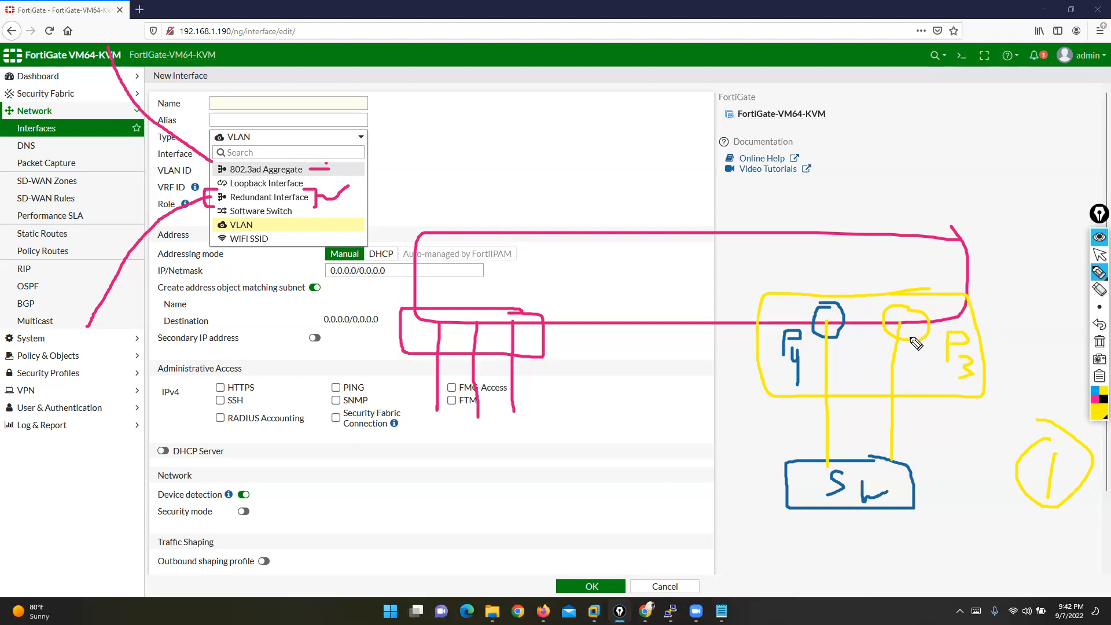
pyautogui.moveTo(126, 192); pyautogui.dragTo(199, 196)
pyautogui.moveTo(707, 385)
pyautogui.mouseDown()
pyautogui.moveTo(719, 335)
pyautogui.moveTo(735, 382)
pyautogui.moveTo(731, 363)
pyautogui.mouseUp()
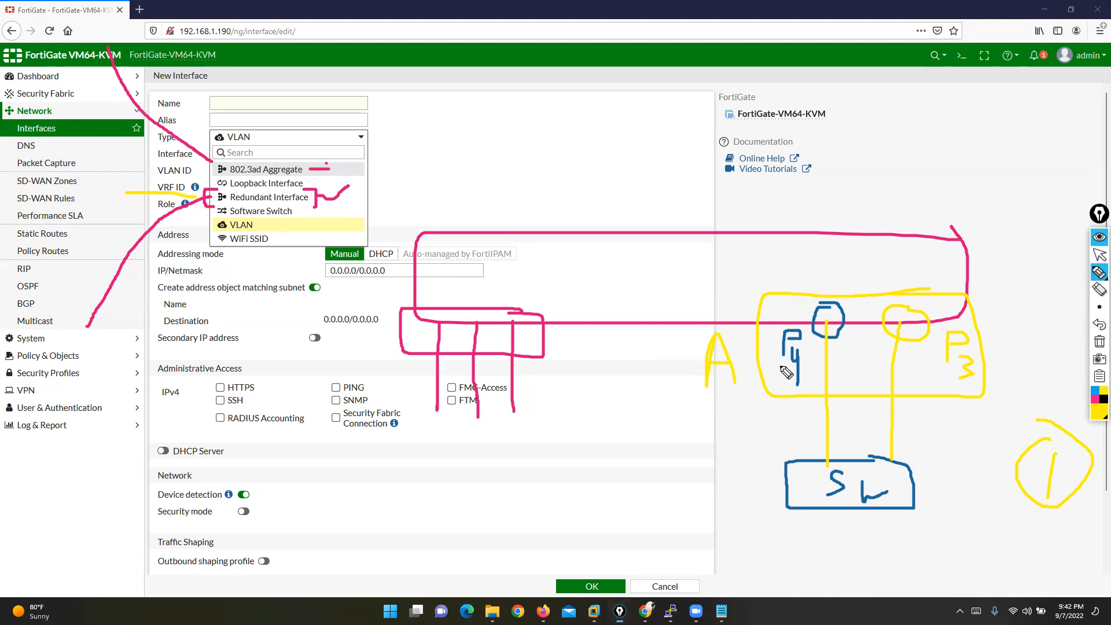
pyautogui.moveTo(1008, 305)
pyautogui.mouseDown()
pyautogui.moveTo(1010, 365)
pyautogui.moveTo(1009, 320)
pyautogui.mouseUp()
pyautogui.click(1096, 399)
pyautogui.moveTo(596, 567)
pyautogui.mouseDown()
pyautogui.moveTo(835, 547)
pyautogui.moveTo(828, 346)
pyautogui.moveTo(851, 185)
pyautogui.mouseUp()
pyautogui.click(1100, 326)
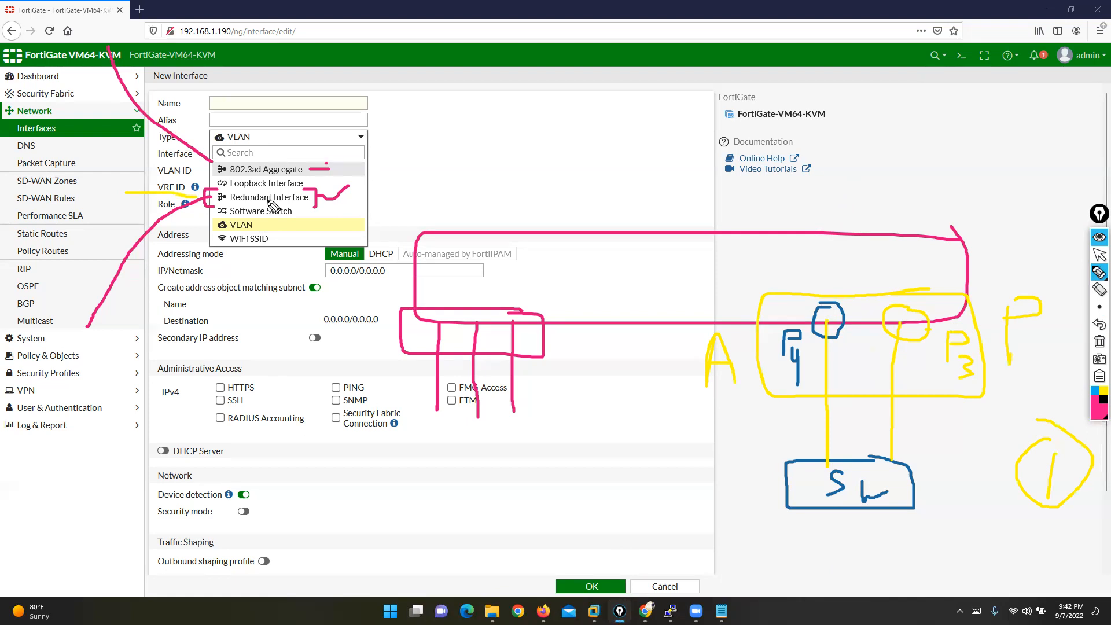
pyautogui.moveTo(300, 187)
pyautogui.mouseDown()
pyautogui.moveTo(316, 198)
pyautogui.moveTo(305, 206)
pyautogui.mouseUp()
pyautogui.moveTo(603, 551)
pyautogui.mouseDown()
pyautogui.moveTo(740, 582)
pyautogui.moveTo(833, 382)
pyautogui.moveTo(834, 234)
pyautogui.mouseUp()
pyautogui.moveTo(849, 294); pyautogui.dragTo(773, 395)
pyautogui.moveTo(769, 292); pyautogui.dragTo(846, 382)
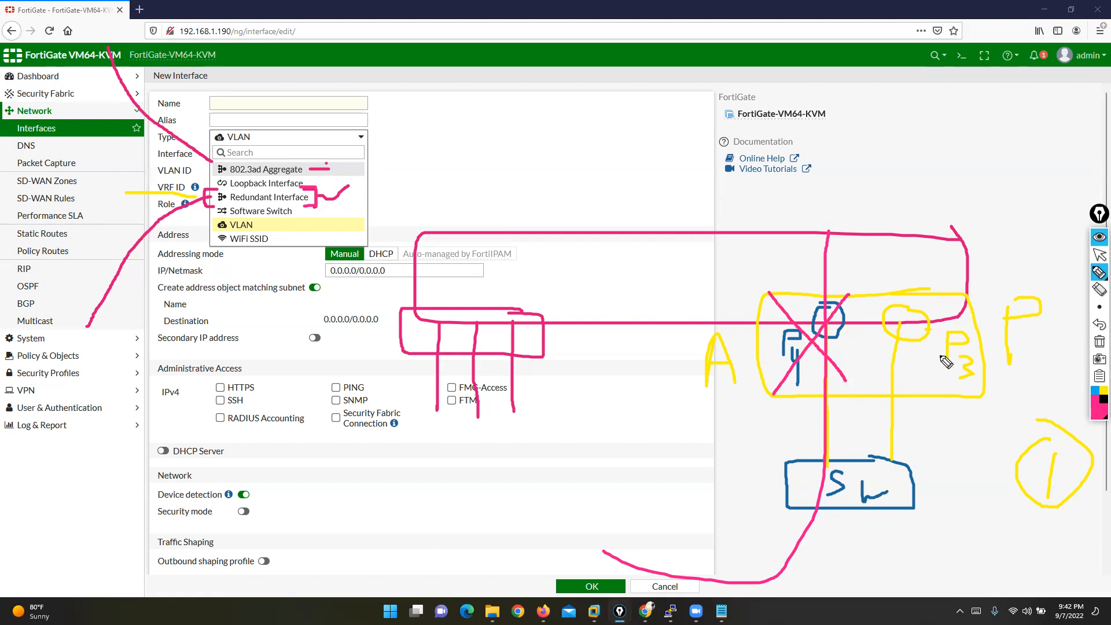
pyautogui.moveTo(1007, 362)
pyautogui.mouseDown()
pyautogui.moveTo(1033, 302)
pyautogui.moveTo(1036, 356)
pyautogui.moveTo(1055, 326)
pyautogui.mouseUp()
pyautogui.moveTo(767, 602)
pyautogui.mouseDown()
pyautogui.moveTo(851, 496)
pyautogui.moveTo(910, 364)
pyautogui.moveTo(918, 224)
pyautogui.mouseUp()
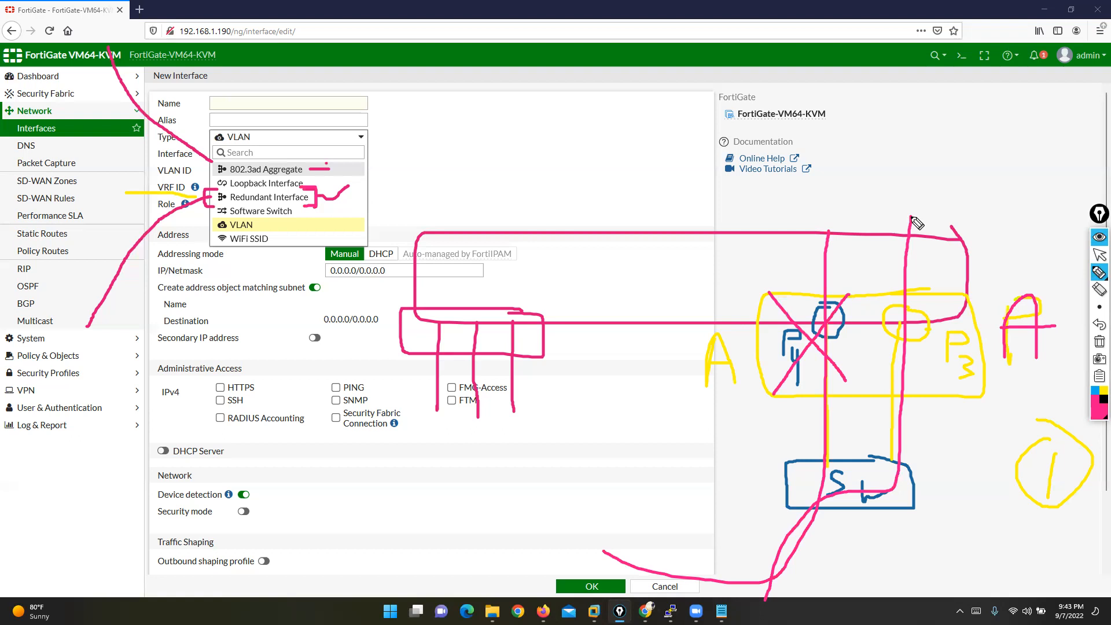
pyautogui.click(1100, 342)
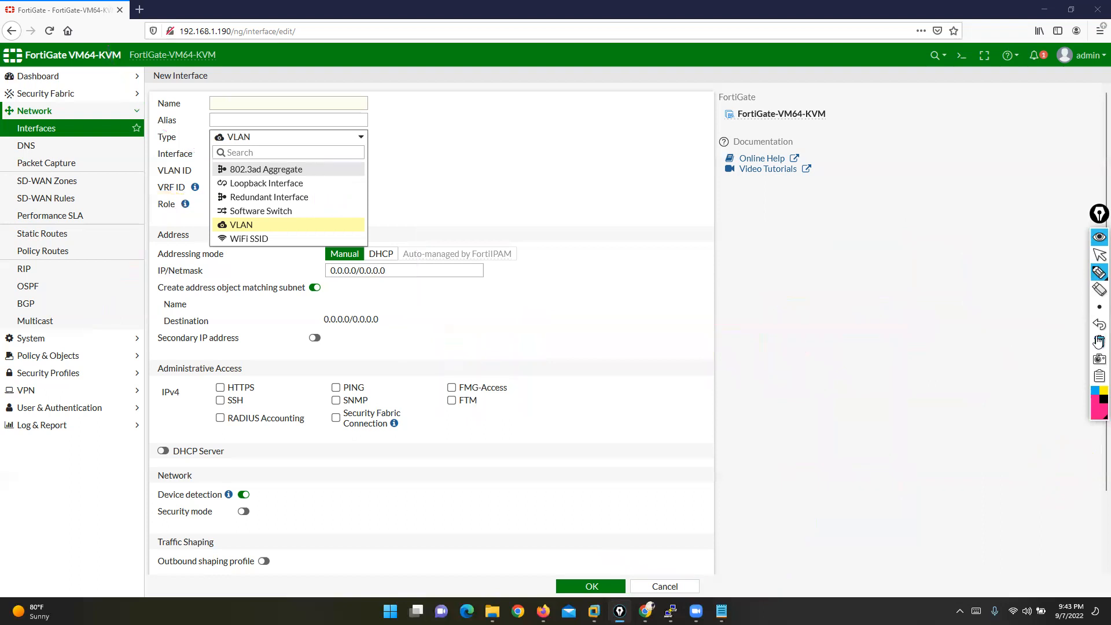
# - Name the interface RED1 and make it a Redundant Interface of port4 and port5
pyautogui.click(1096, 256)
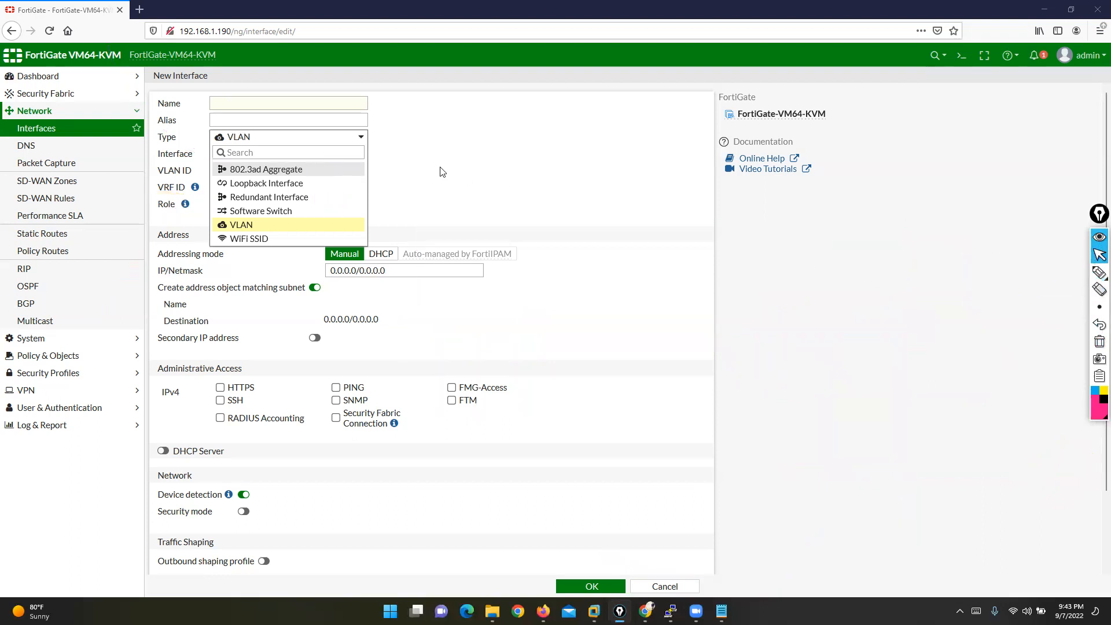
pyautogui.click(278, 103)
pyautogui.click(278, 103)
pyautogui.write('RED1')
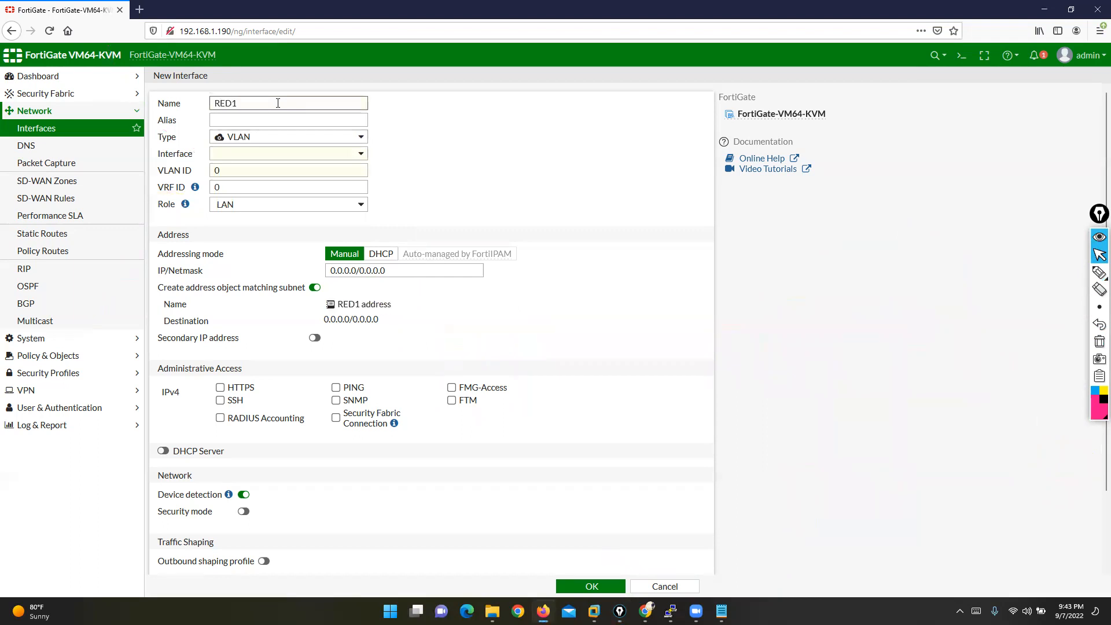
pyautogui.click(281, 153)
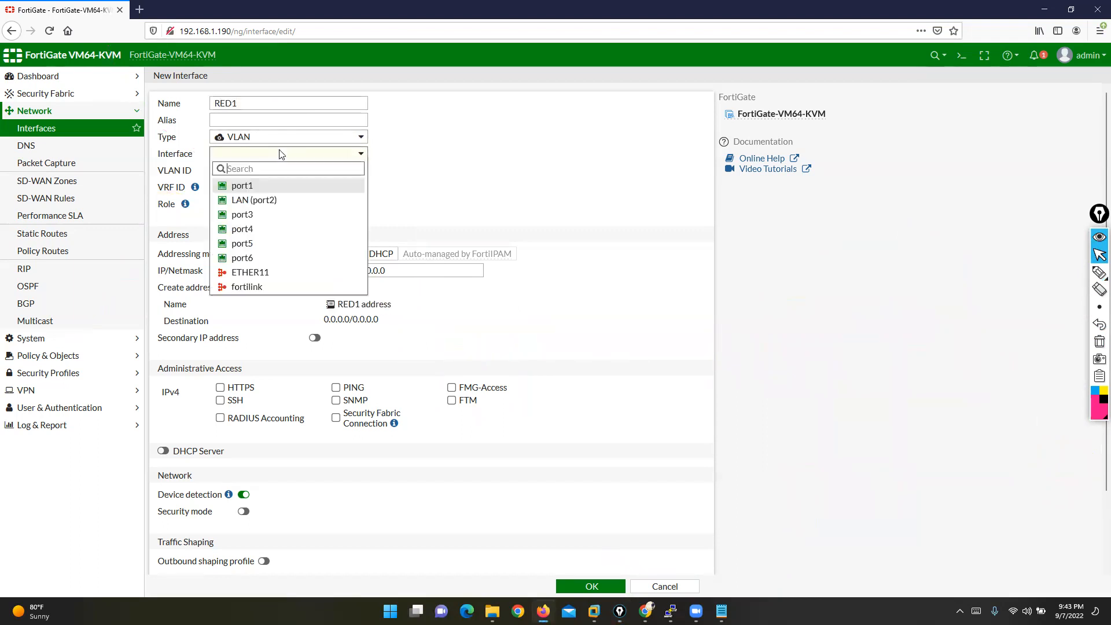
pyautogui.click(273, 147)
pyautogui.click(265, 140)
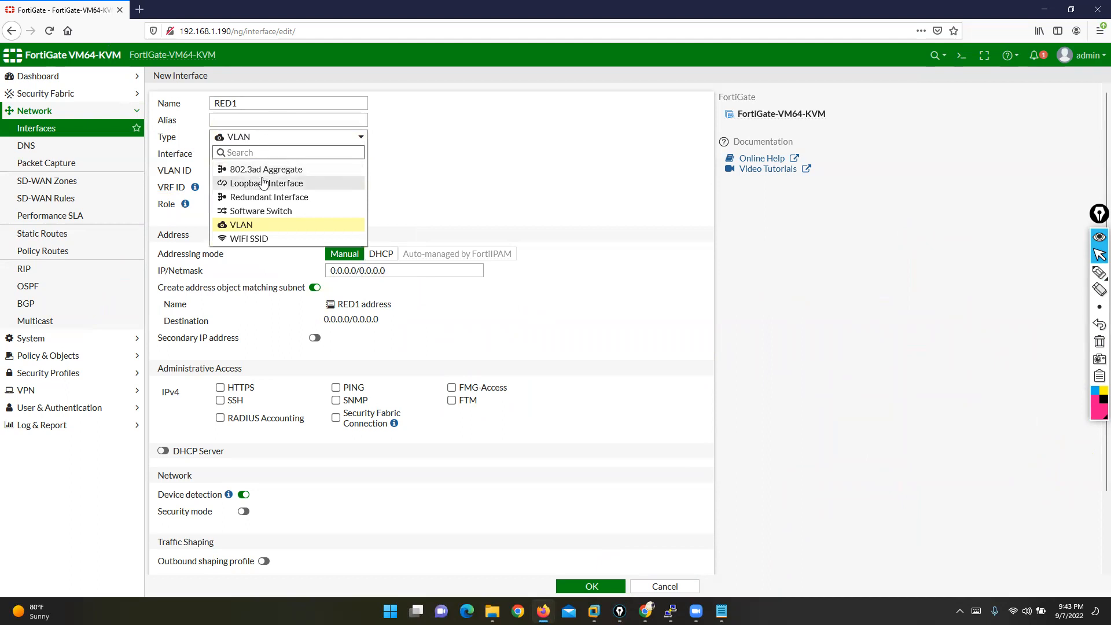
pyautogui.click(272, 198)
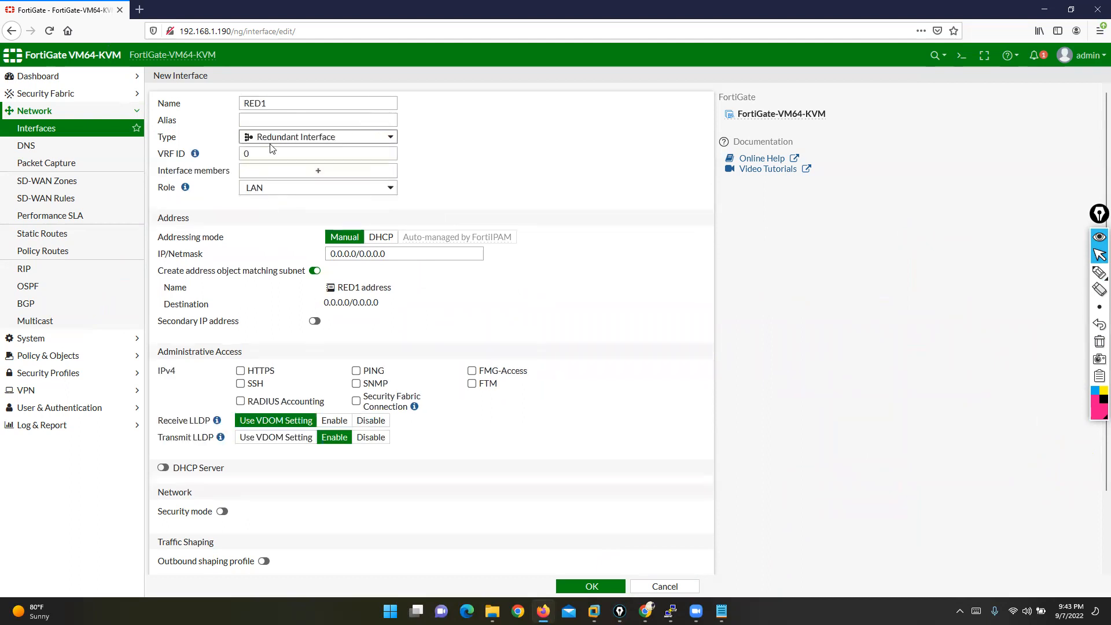
pyautogui.click(304, 177)
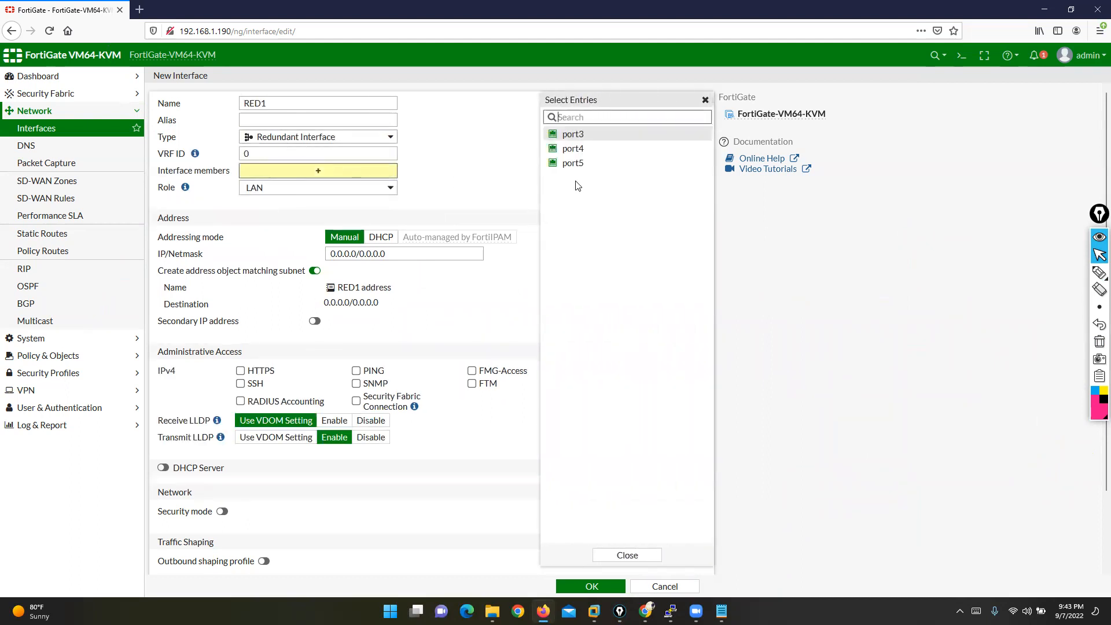
pyautogui.click(577, 150)
pyautogui.click(576, 164)
pyautogui.click(485, 184)
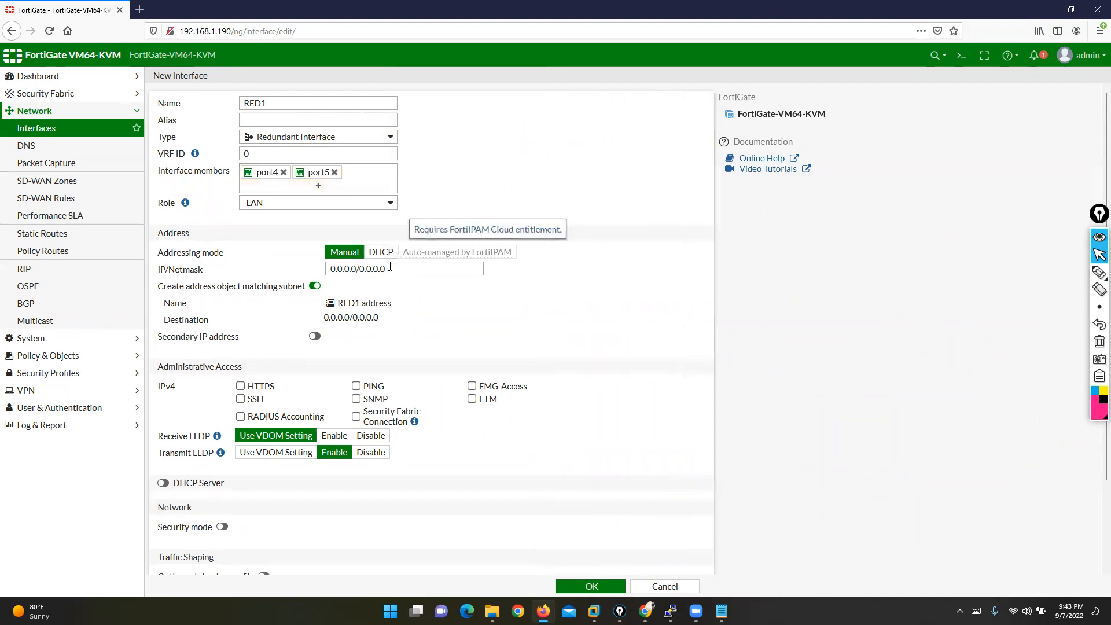
# - Address RED1 as 33.33.33.1/24, allow PING, and save it
pyautogui.click(278, 269)
pyautogui.write('40.')
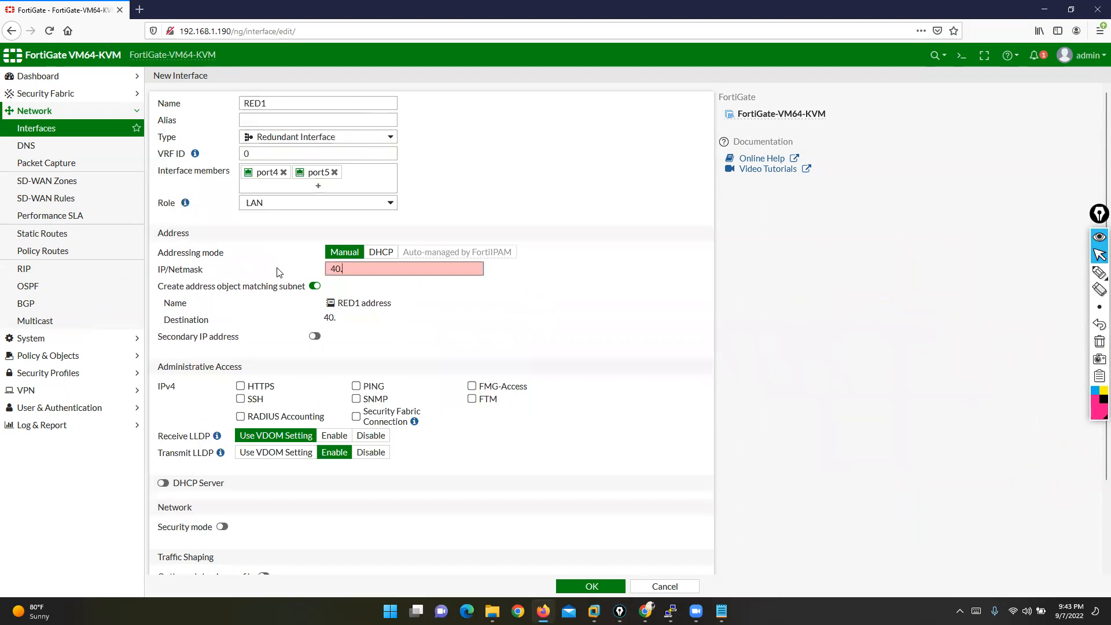
pyautogui.write('40.40.1/23')
pyautogui.press('BackSpace')
pyautogui.press('BackSpace')
pyautogui.press('BackSpace')
pyautogui.press('BackSpace')
pyautogui.press('BackSpace')
pyautogui.press('BackSpace')
pyautogui.press('BackSpace')
pyautogui.press('BackSpace')
pyautogui.press('BackSpace')
pyautogui.press('BackSpace')
pyautogui.press('BackSpace')
pyautogui.press('BackSpace')
pyautogui.write('33.33.33.1/24')
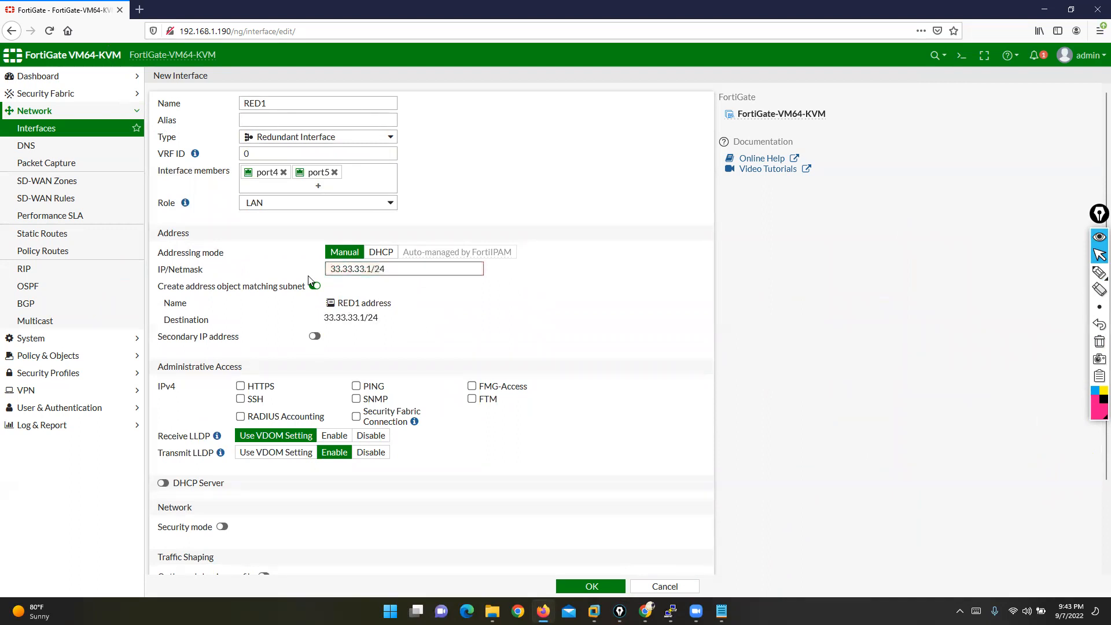
pyautogui.click(356, 386)
pyautogui.click(596, 586)
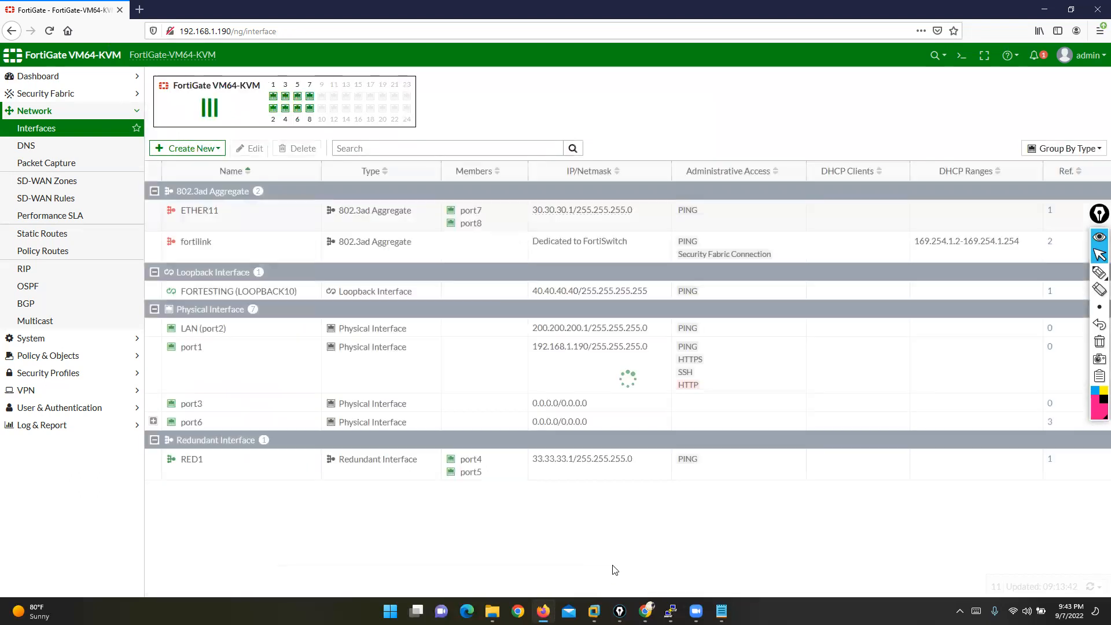
# - Mark up RED1, ETHER11, the FORTESTING loopback and LAN rows, then clear the annotations
pyautogui.click(1099, 272)
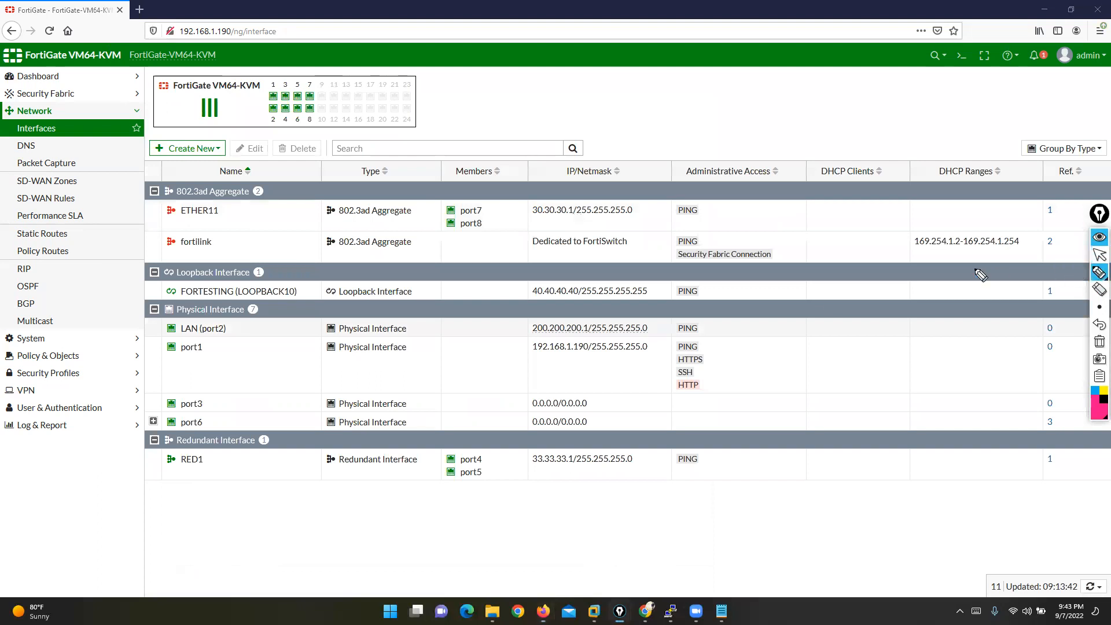
pyautogui.moveTo(211, 456)
pyautogui.mouseDown()
pyautogui.moveTo(162, 488)
pyautogui.moveTo(184, 425)
pyautogui.mouseUp()
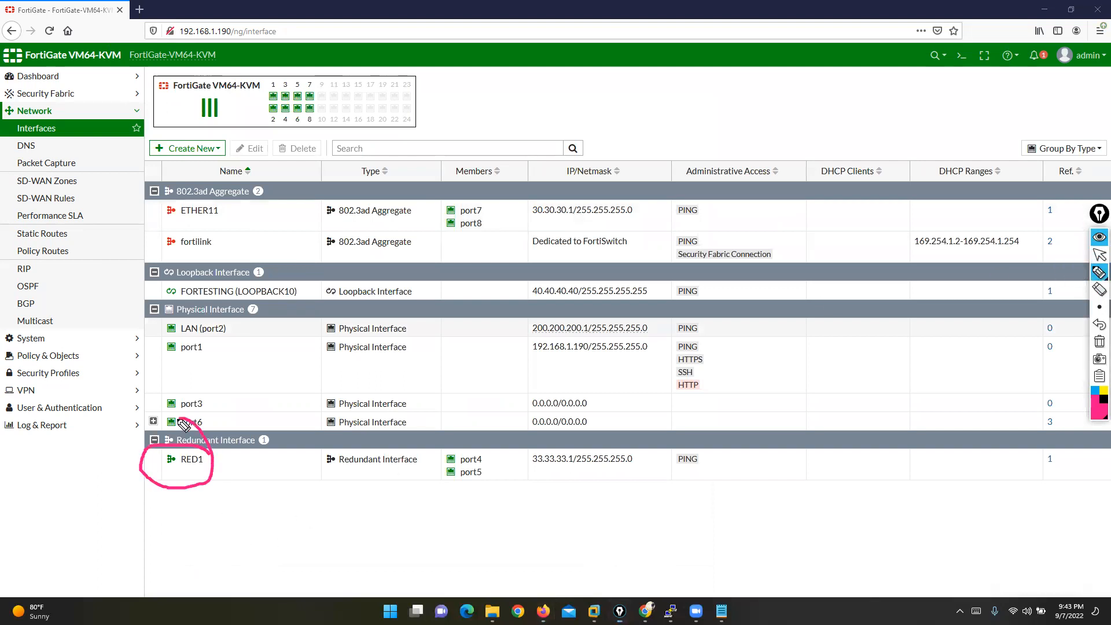
pyautogui.moveTo(293, 282); pyautogui.dragTo(293, 300)
pyautogui.moveTo(148, 277)
pyautogui.mouseDown()
pyautogui.moveTo(134, 284)
pyautogui.moveTo(139, 302)
pyautogui.mouseUp()
pyautogui.moveTo(224, 194)
pyautogui.mouseDown()
pyautogui.moveTo(216, 232)
pyautogui.moveTo(211, 175)
pyautogui.mouseUp()
pyautogui.moveTo(235, 320)
pyautogui.mouseDown()
pyautogui.moveTo(156, 350)
pyautogui.moveTo(756, 346)
pyautogui.moveTo(408, 319)
pyautogui.moveTo(232, 320)
pyautogui.mouseUp()
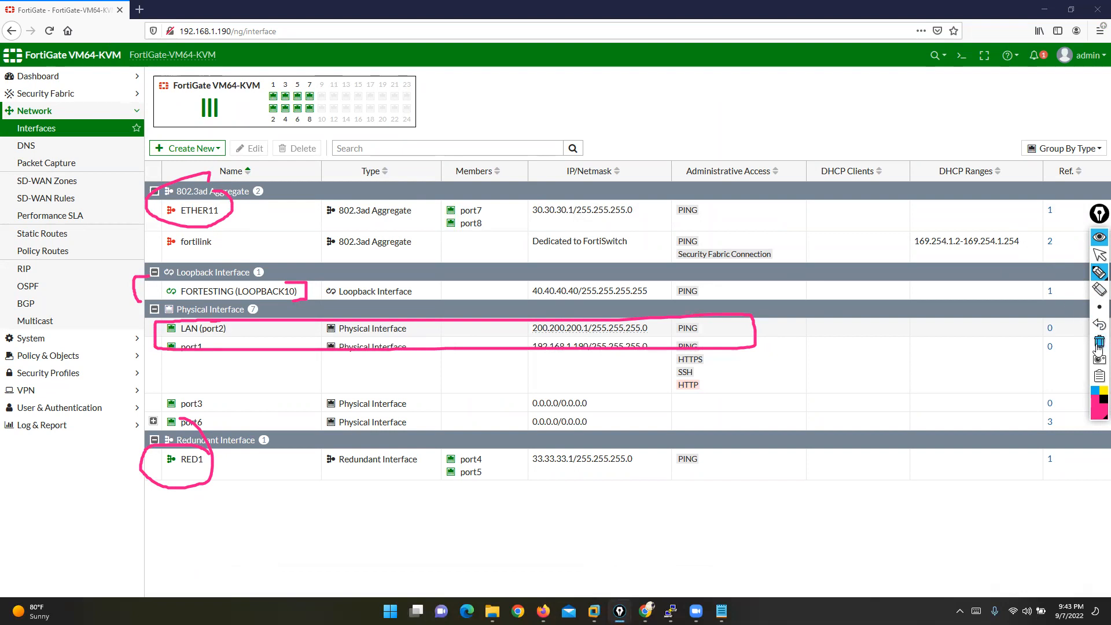
pyautogui.click(1099, 342)
pyautogui.click(1100, 255)
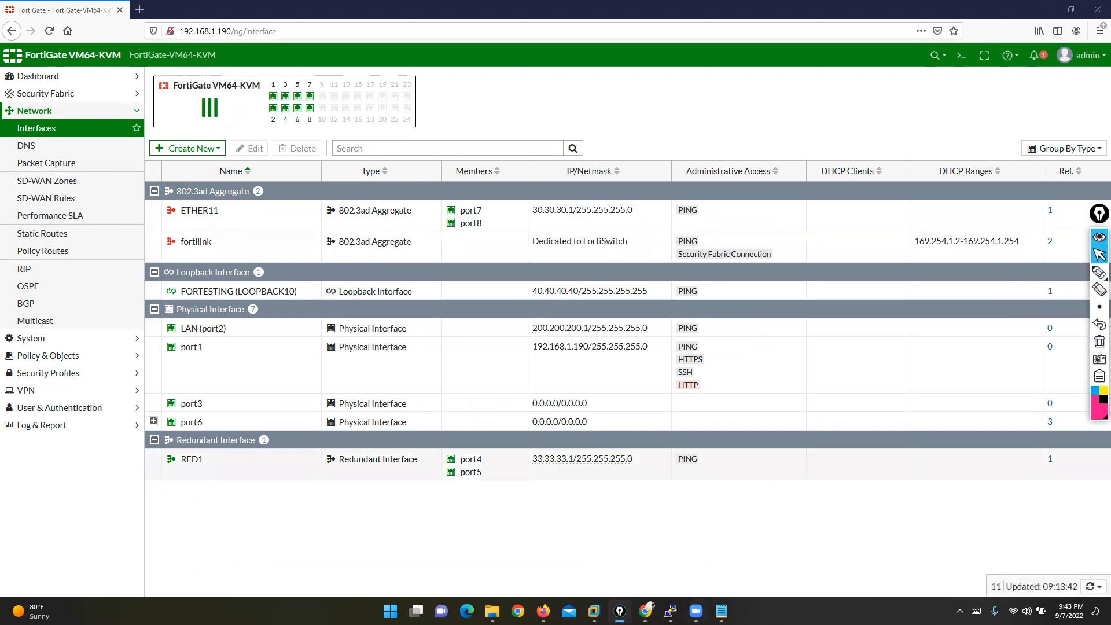
# - Bring the fortinet firewall topics Notepad forward, shrink it slightly and move it down and right
pyautogui.moveTo(722, 611)
pyautogui.click(666, 539)
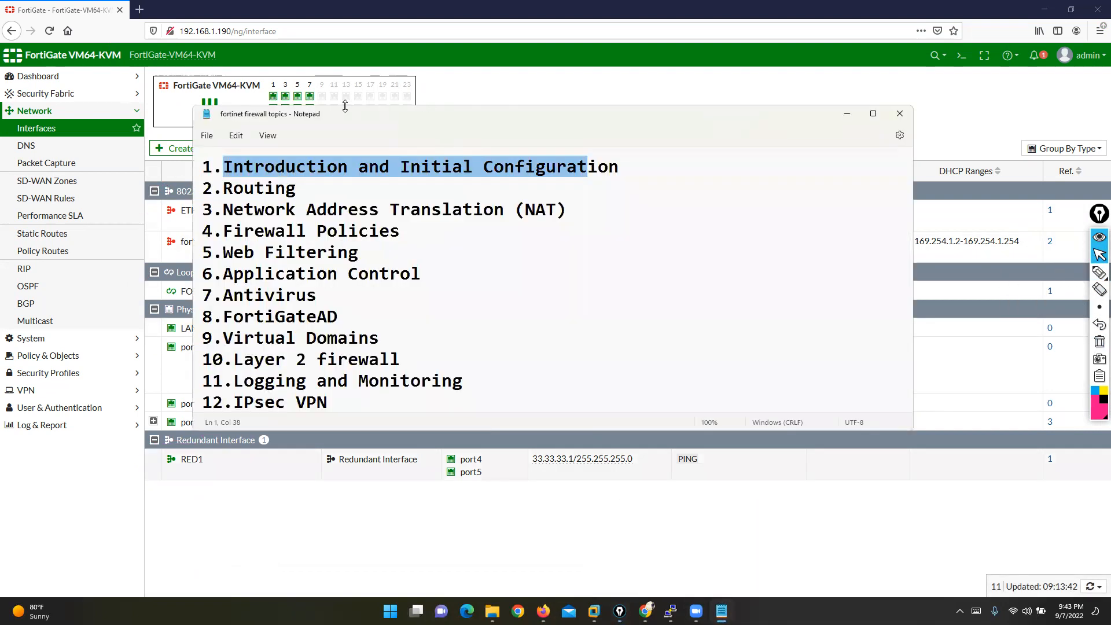
pyautogui.moveTo(337, 107); pyautogui.dragTo(342, 117)
pyautogui.moveTo(365, 133); pyautogui.dragTo(512, 252)
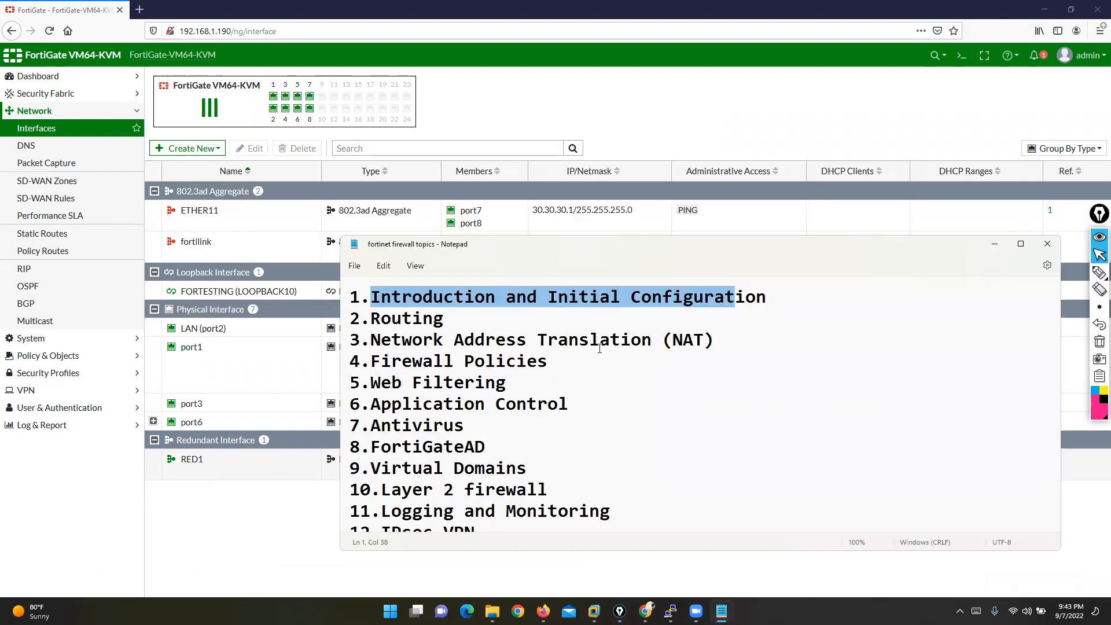
# - Select the whole 'Introduction and Initial Configuration' topic line, then return to the FortiGate Interfaces page
pyautogui.click(444, 297)
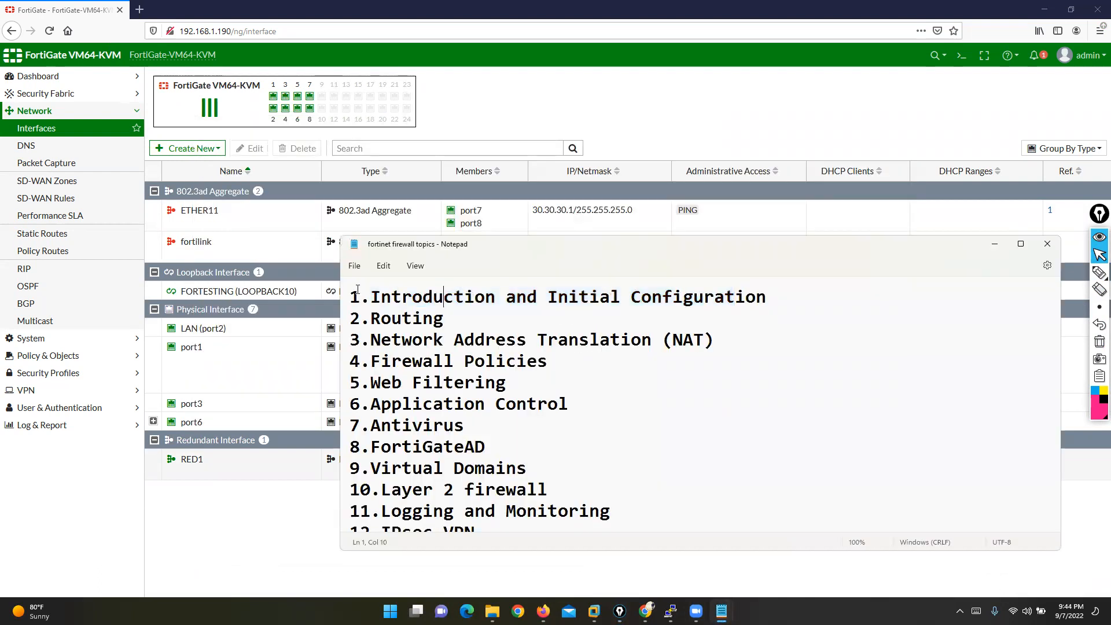
pyautogui.moveTo(353, 297); pyautogui.dragTo(767, 297)
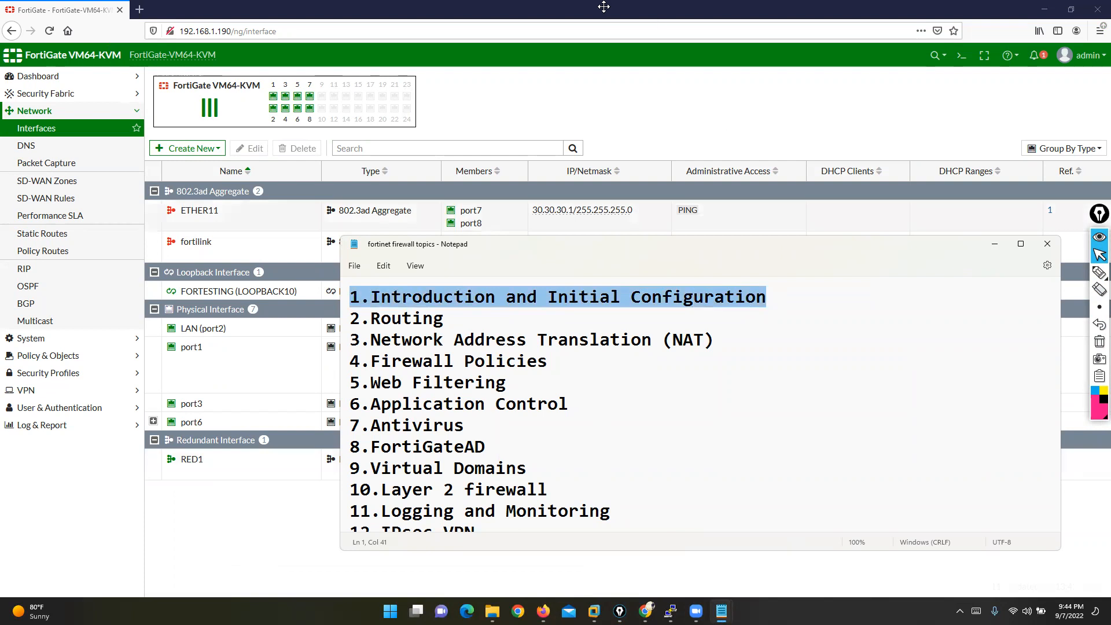
pyautogui.click(816, 86)
pyautogui.click(250, 536)
pyautogui.moveTo(479, 468)
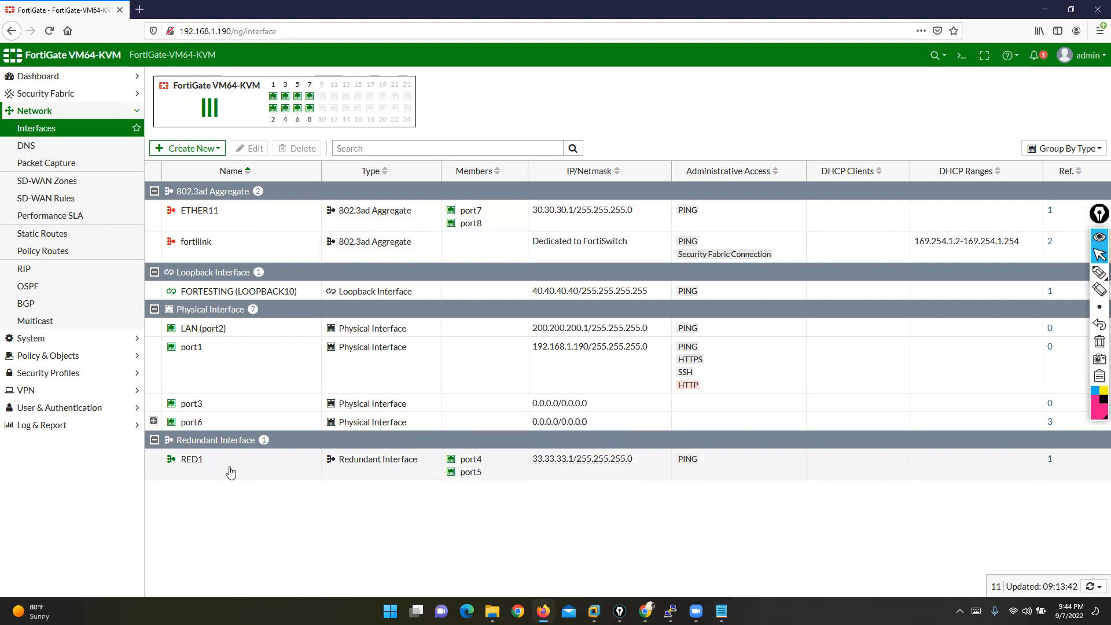
pyautogui.click(199, 466)
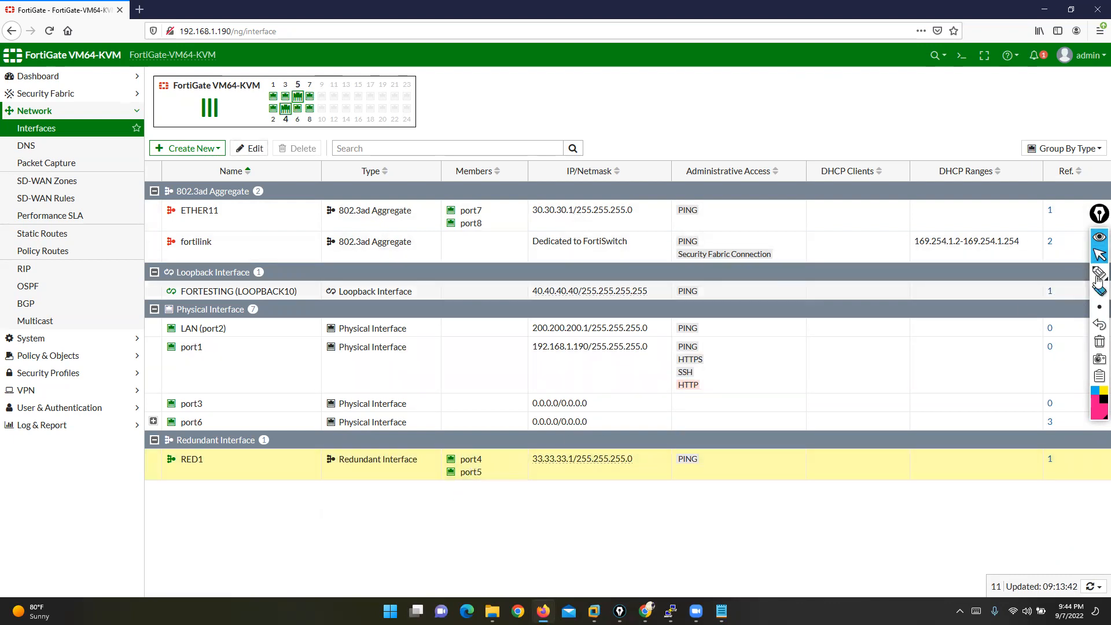
pyautogui.click(1100, 272)
pyautogui.moveTo(478, 449)
pyautogui.mouseDown()
pyautogui.moveTo(447, 484)
pyautogui.moveTo(509, 454)
pyautogui.moveTo(450, 453)
pyautogui.mouseUp()
pyautogui.moveTo(306, 474)
pyautogui.mouseDown()
pyautogui.moveTo(421, 470)
pyautogui.moveTo(429, 443)
pyautogui.moveTo(322, 441)
pyautogui.moveTo(320, 467)
pyautogui.mouseUp()
pyautogui.moveTo(228, 453)
pyautogui.mouseDown()
pyautogui.moveTo(159, 464)
pyautogui.moveTo(169, 478)
pyautogui.moveTo(234, 433)
pyautogui.mouseUp()
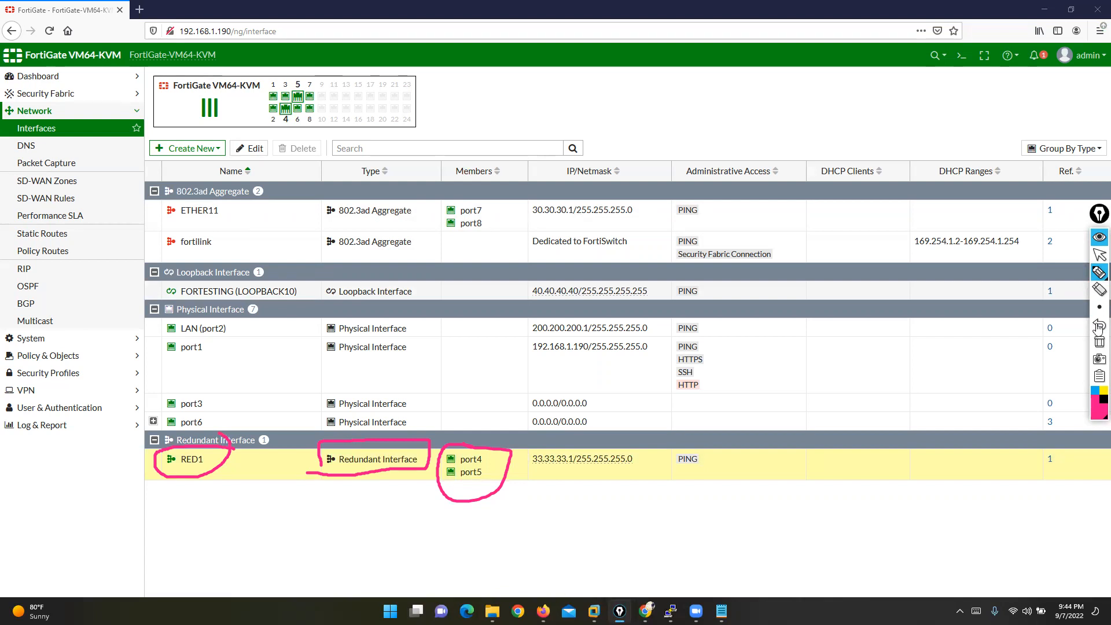
pyautogui.click(1099, 343)
pyautogui.click(1099, 257)
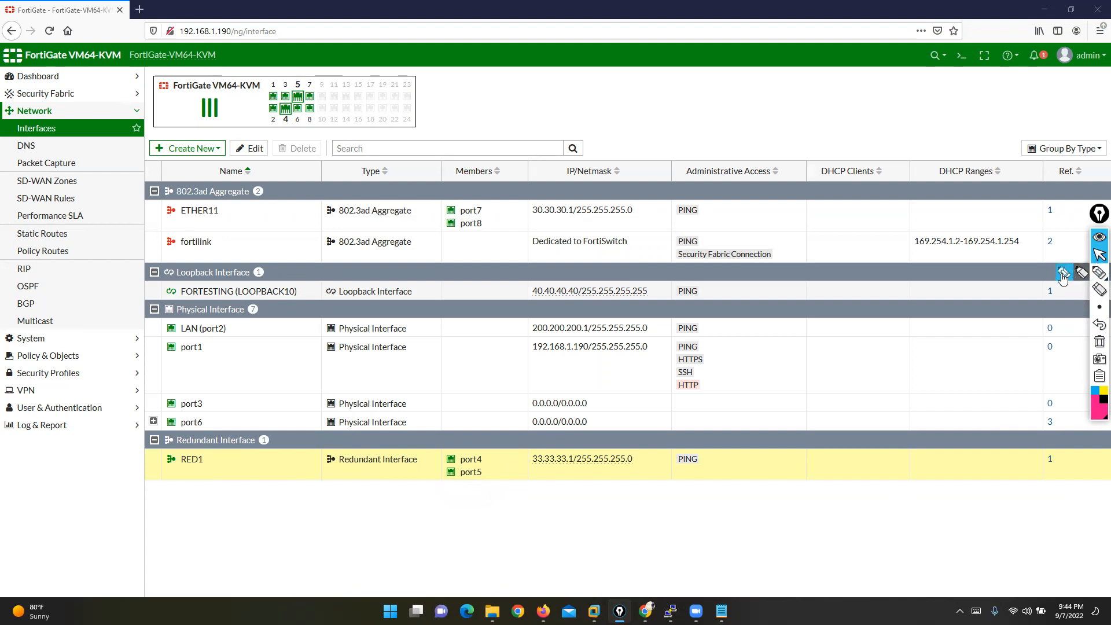
pyautogui.click(1099, 272)
pyautogui.moveTo(180, 471)
pyautogui.mouseDown()
pyautogui.moveTo(205, 466)
pyautogui.moveTo(152, 455)
pyautogui.moveTo(169, 483)
pyautogui.mouseUp()
pyautogui.moveTo(487, 453); pyautogui.dragTo(502, 439)
pyautogui.moveTo(473, 484)
pyautogui.mouseDown()
pyautogui.moveTo(494, 514)
pyautogui.moveTo(497, 501)
pyautogui.mouseUp()
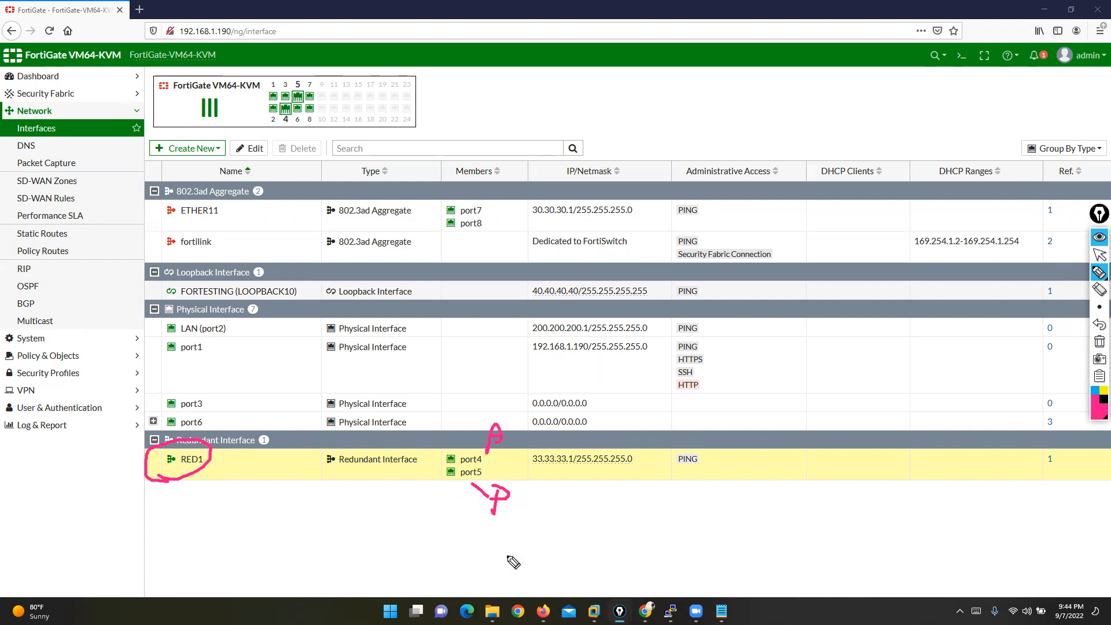
pyautogui.moveTo(487, 448)
pyautogui.mouseDown()
pyautogui.moveTo(466, 462)
pyautogui.moveTo(497, 463)
pyautogui.mouseUp()
pyautogui.moveTo(241, 452)
pyautogui.mouseDown()
pyautogui.moveTo(143, 491)
pyautogui.moveTo(230, 451)
pyautogui.moveTo(198, 433)
pyautogui.mouseUp()
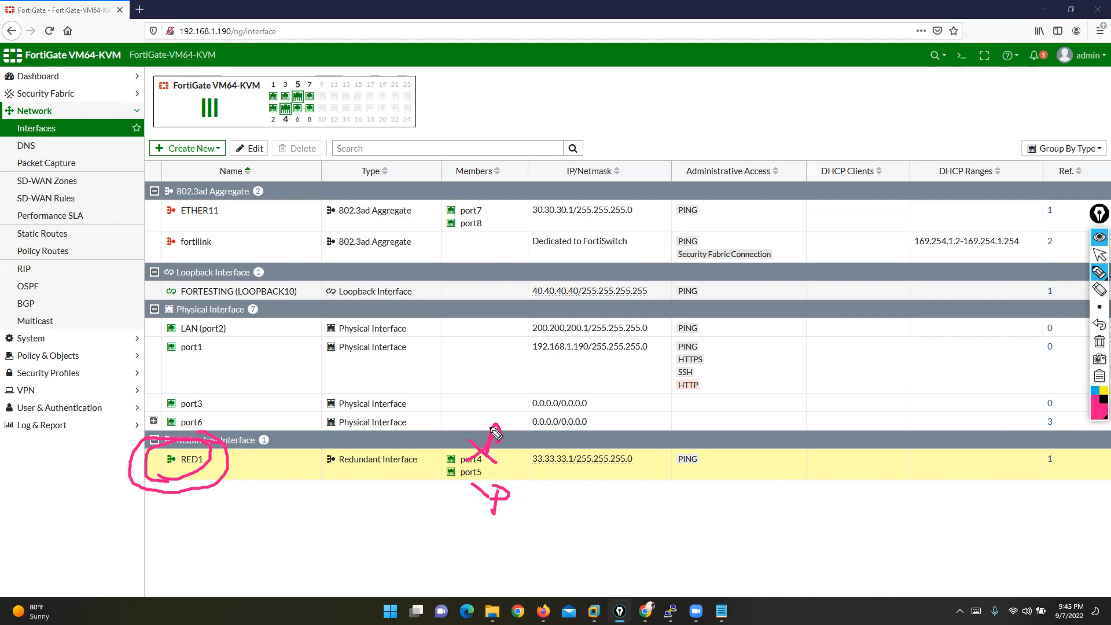
pyautogui.moveTo(460, 434); pyautogui.dragTo(496, 463)
pyautogui.moveTo(492, 504)
pyautogui.mouseDown()
pyautogui.moveTo(515, 508)
pyautogui.moveTo(505, 513)
pyautogui.moveTo(522, 498)
pyautogui.mouseUp()
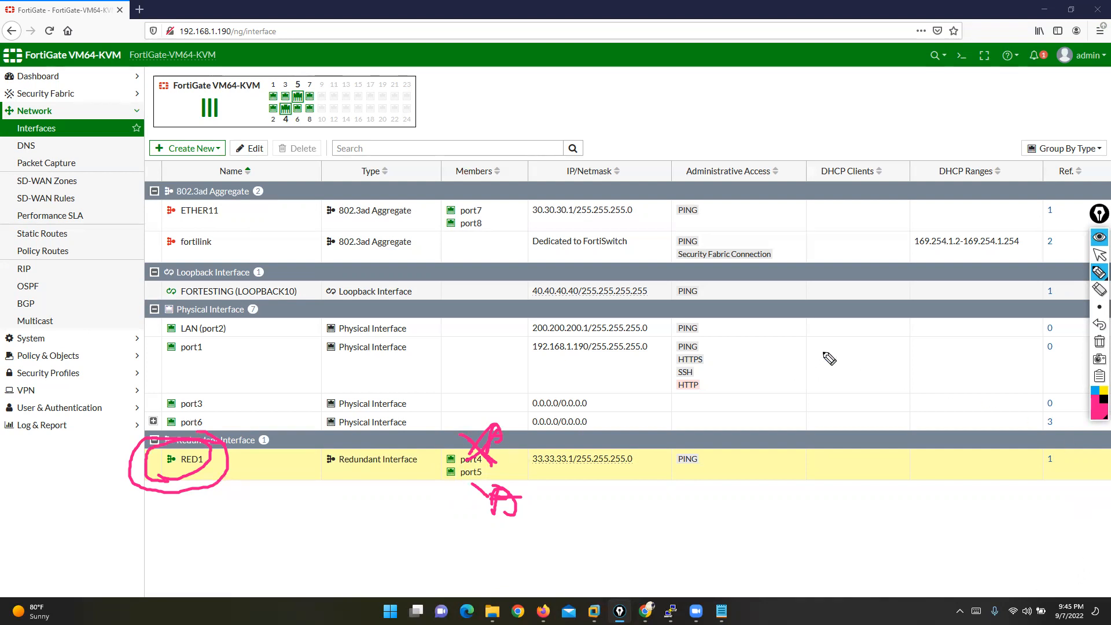
pyautogui.click(1098, 342)
pyautogui.click(1099, 255)
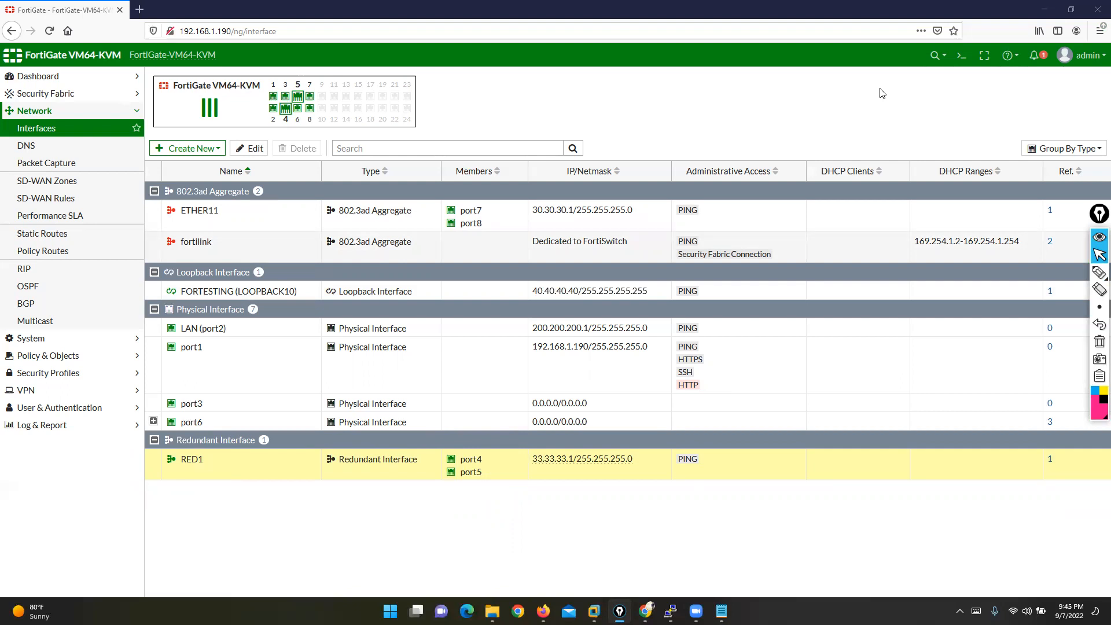
pyautogui.click(1098, 272)
pyautogui.moveTo(909, 325)
pyautogui.mouseDown()
pyautogui.moveTo(685, 323)
pyautogui.moveTo(455, 413)
pyautogui.moveTo(883, 428)
pyautogui.moveTo(960, 337)
pyautogui.moveTo(892, 325)
pyautogui.mouseUp()
pyautogui.moveTo(843, 429); pyautogui.dragTo(841, 576)
pyautogui.moveTo(909, 429); pyautogui.dragTo(909, 566)
pyautogui.moveTo(482, 423); pyautogui.dragTo(477, 532)
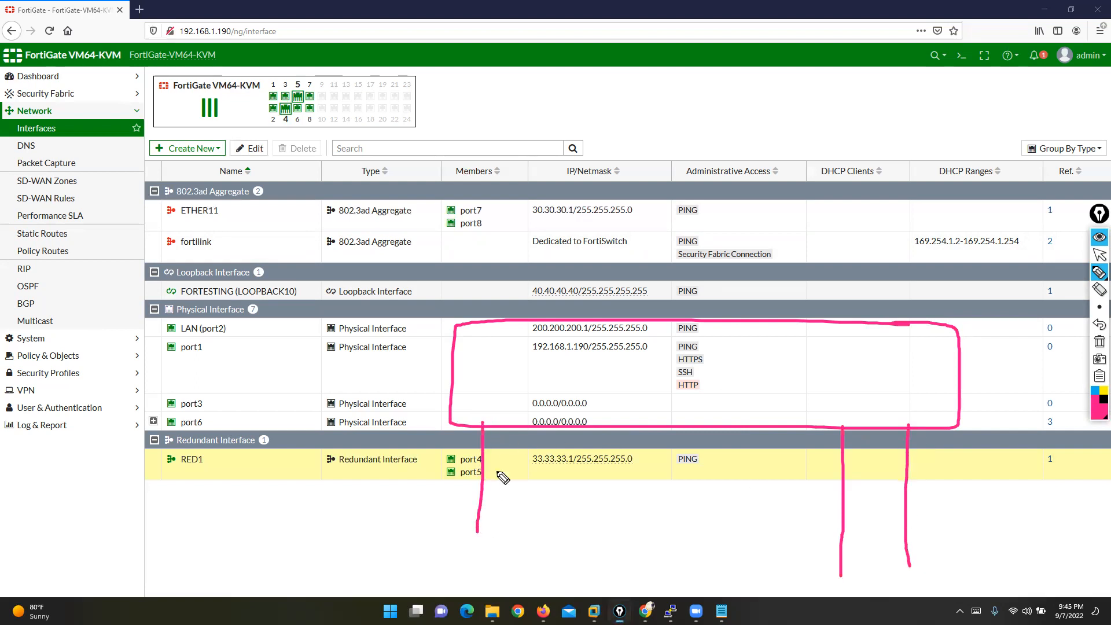
pyautogui.moveTo(518, 428); pyautogui.dragTo(516, 524)
pyautogui.moveTo(561, 426); pyautogui.dragTo(558, 541)
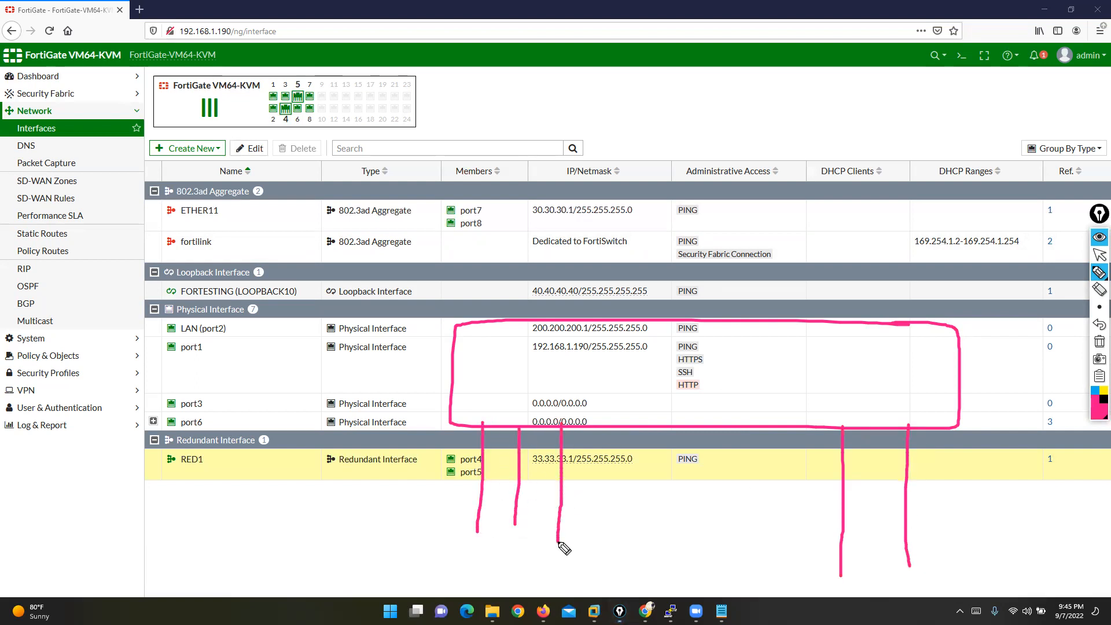
pyautogui.moveTo(576, 404)
pyautogui.mouseDown()
pyautogui.moveTo(489, 412)
pyautogui.moveTo(462, 458)
pyautogui.moveTo(582, 458)
pyautogui.moveTo(579, 403)
pyautogui.mouseUp()
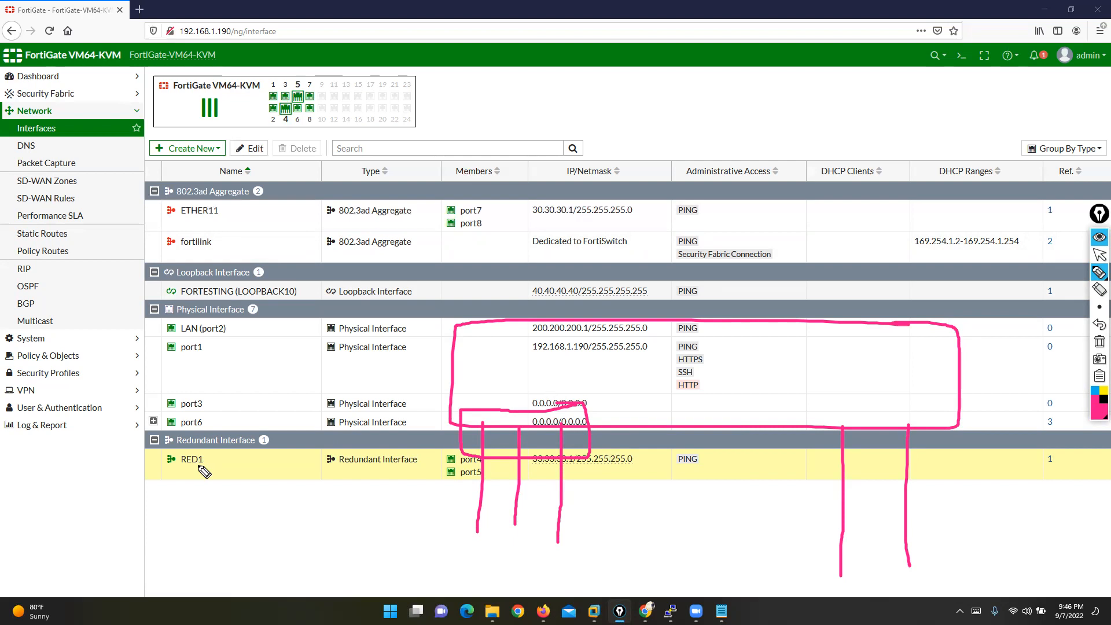
pyautogui.moveTo(223, 195)
pyautogui.mouseDown()
pyautogui.moveTo(170, 240)
pyautogui.moveTo(263, 200)
pyautogui.mouseUp()
pyautogui.moveTo(492, 204)
pyautogui.mouseDown()
pyautogui.moveTo(439, 206)
pyautogui.moveTo(507, 211)
pyautogui.mouseUp()
pyautogui.moveTo(454, 127)
pyautogui.mouseDown()
pyautogui.moveTo(480, 130)
pyautogui.moveTo(504, 159)
pyautogui.moveTo(517, 154)
pyautogui.mouseUp()
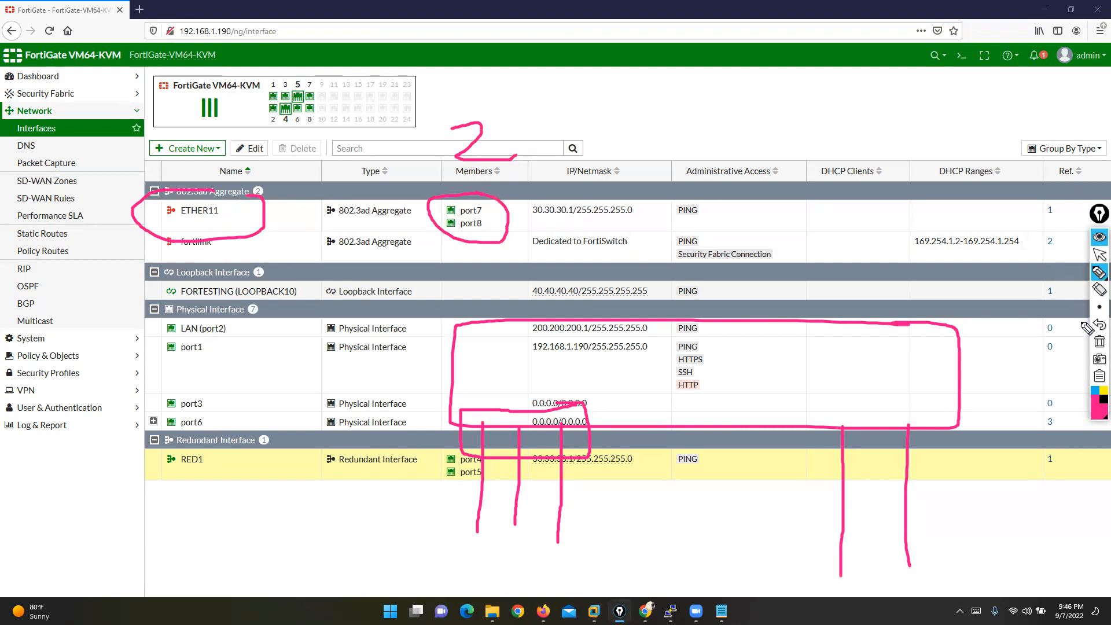
pyautogui.click(1100, 342)
pyautogui.click(1098, 254)
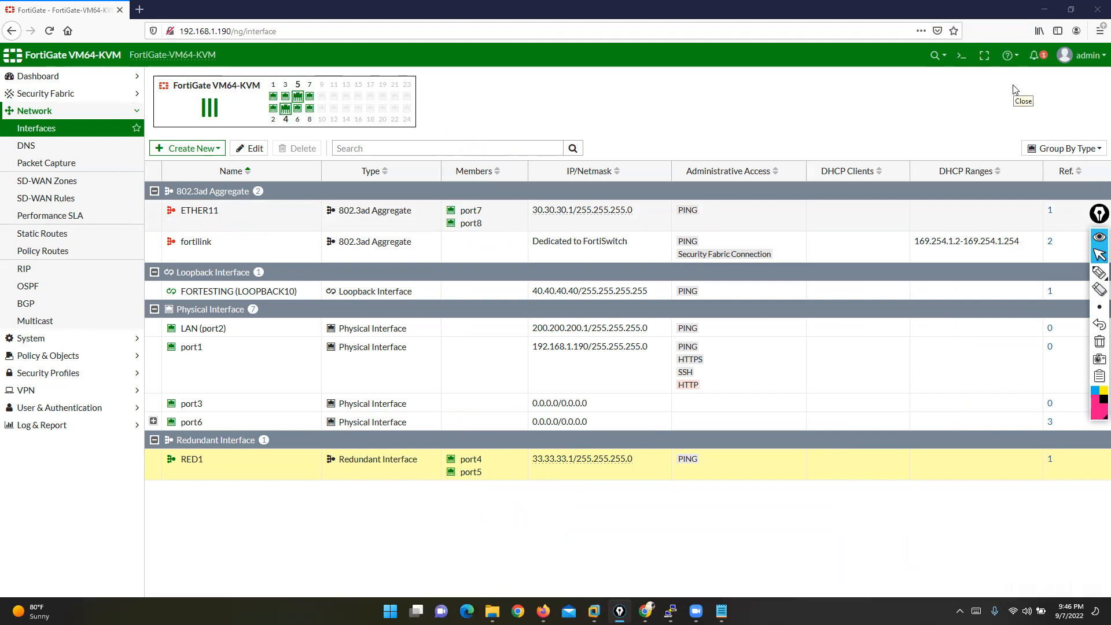
# - Enlarge the topics Notepad, copy the word 'Routing' from line 2, and close the notes window
pyautogui.moveTo(722, 611)
pyautogui.click(712, 579)
pyautogui.click(463, 408)
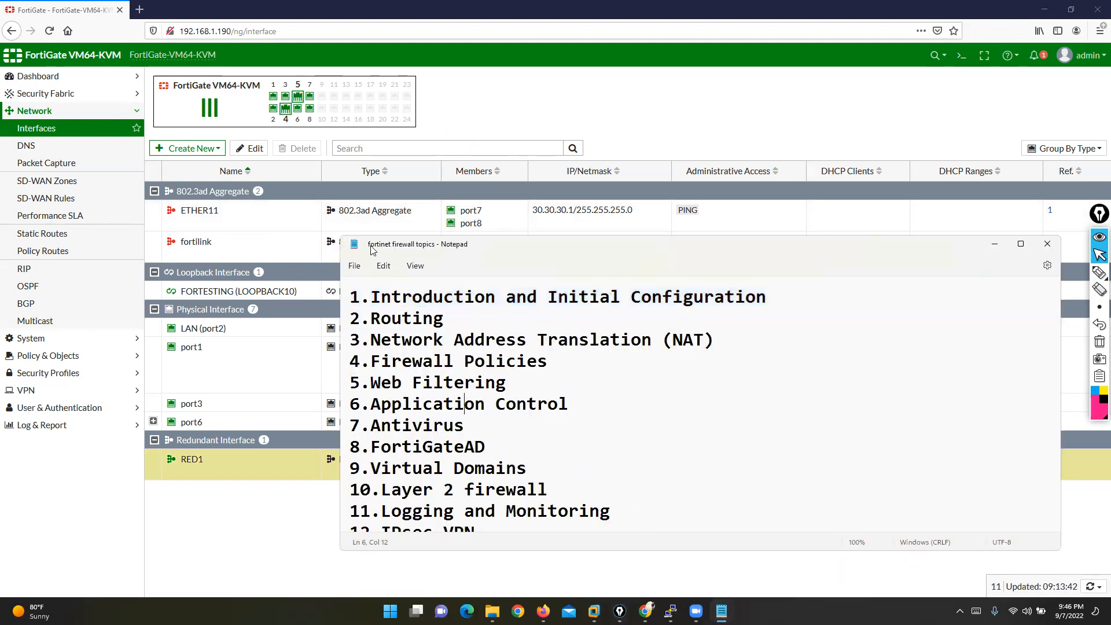
pyautogui.moveTo(374, 236); pyautogui.dragTo(374, 69)
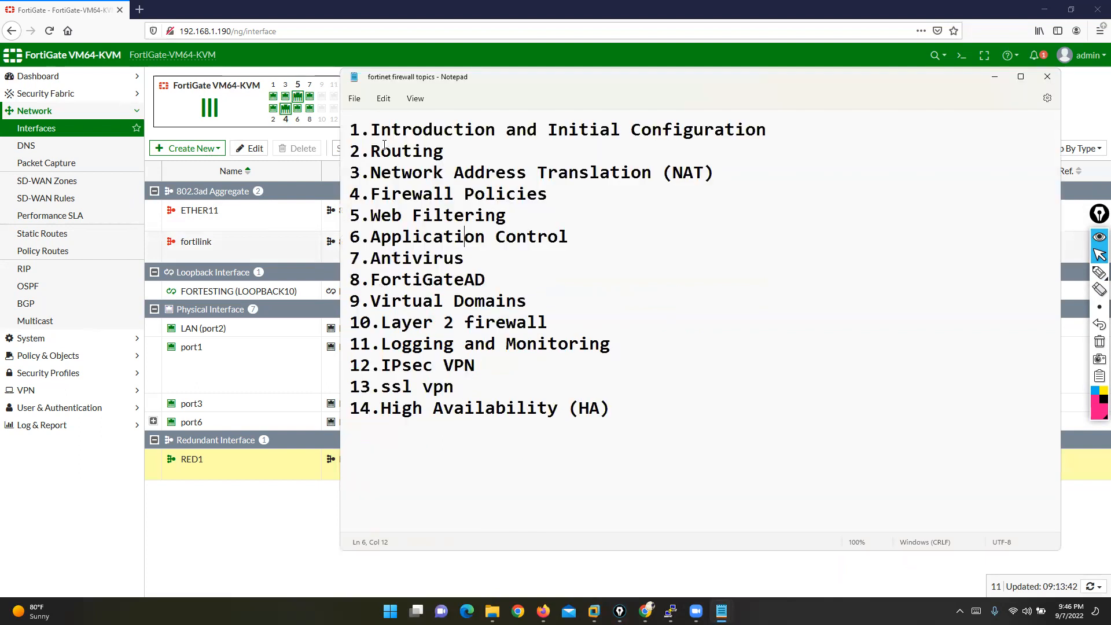
pyautogui.moveTo(348, 151); pyautogui.dragTo(447, 150)
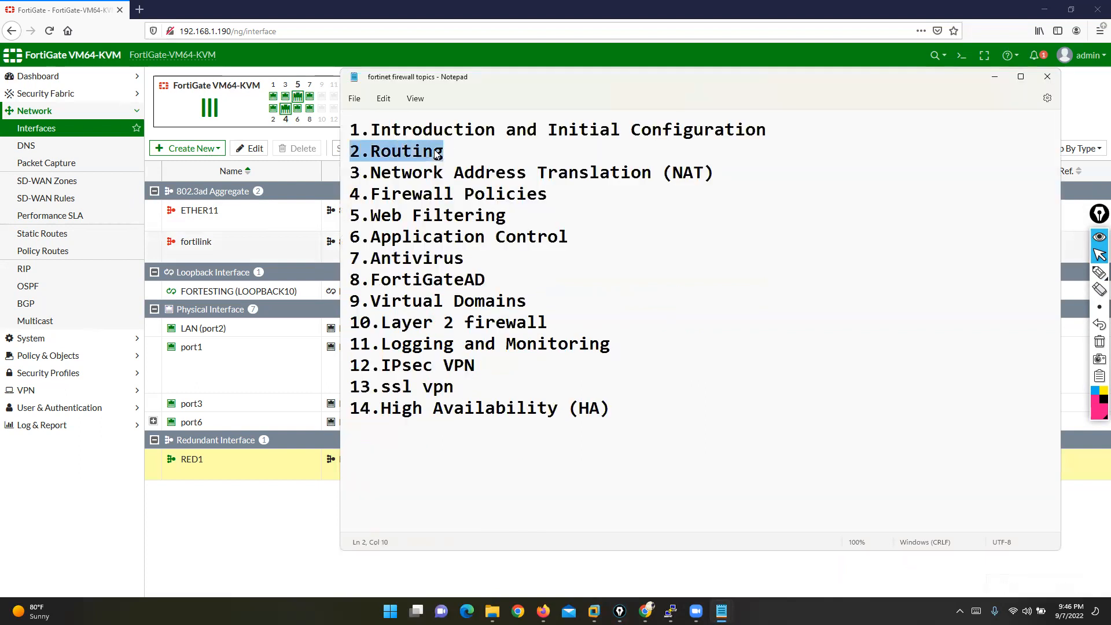
pyautogui.click(434, 154)
pyautogui.moveTo(372, 151); pyautogui.dragTo(445, 151)
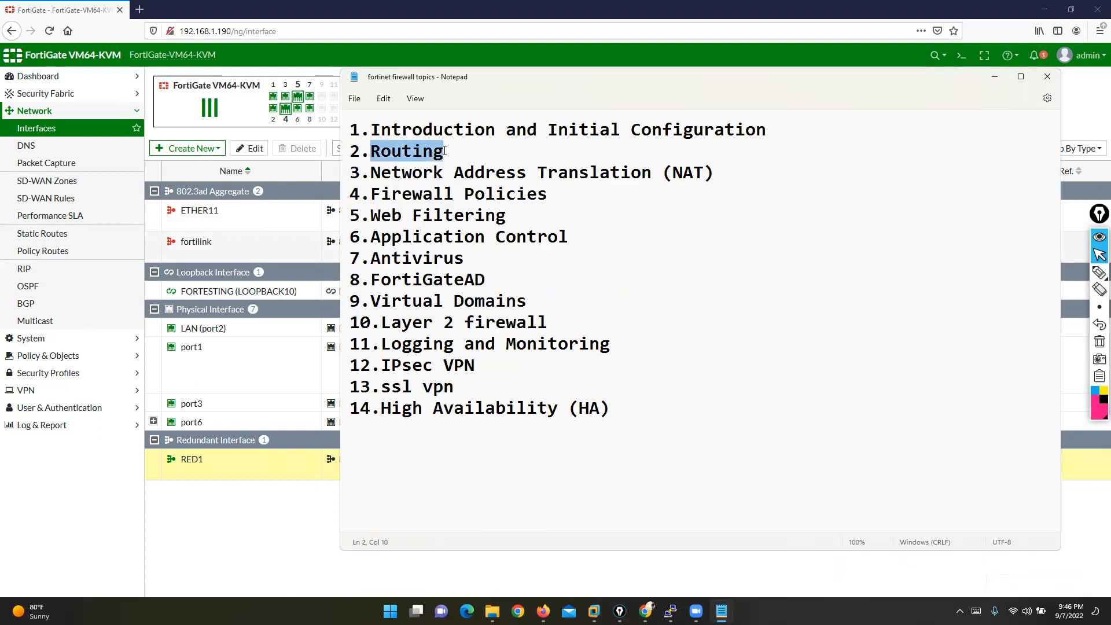
pyautogui.rightClick(410, 152)
pyautogui.click(437, 210)
pyautogui.click(1048, 77)
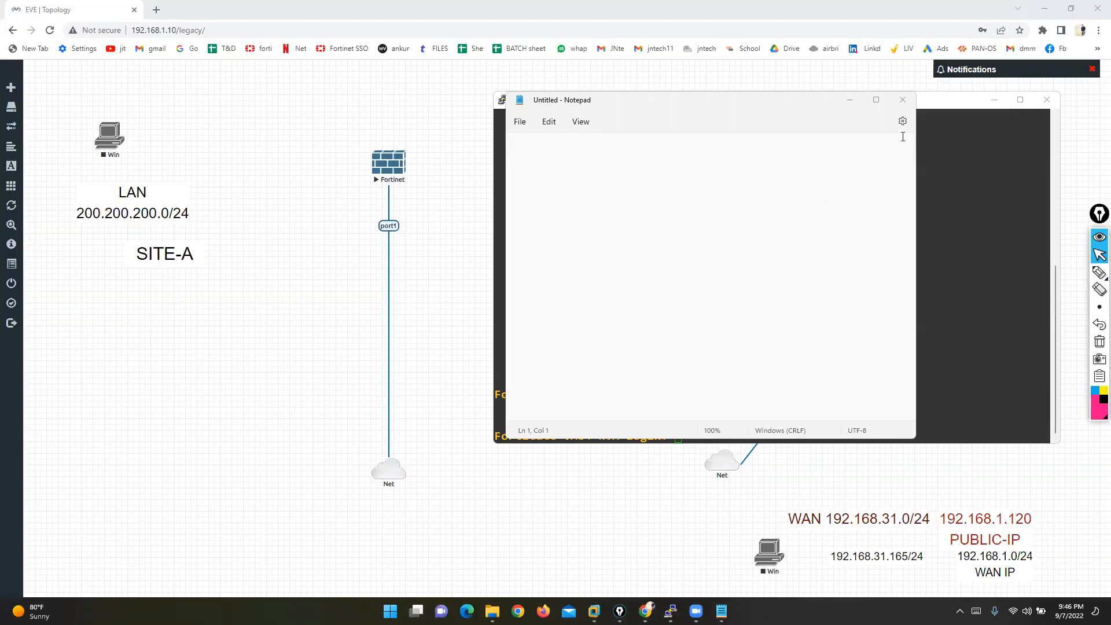
# - Close the empty Notepad, the PuTTY Fortinet console, and the Chrome EVE topology window
pyautogui.click(903, 100)
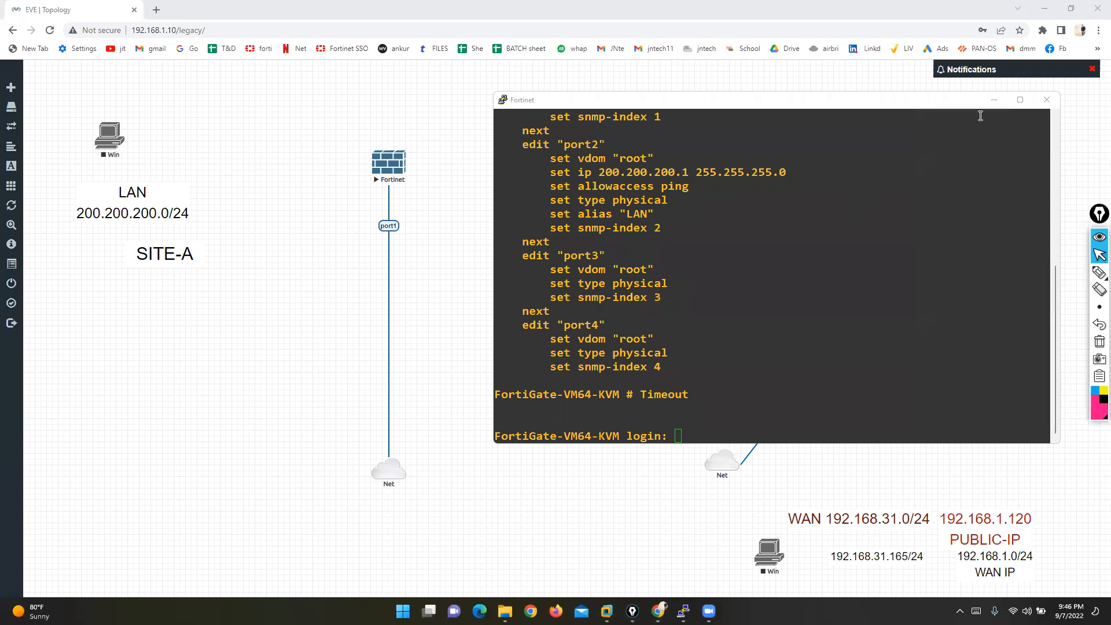
pyautogui.click(1047, 103)
pyautogui.click(572, 345)
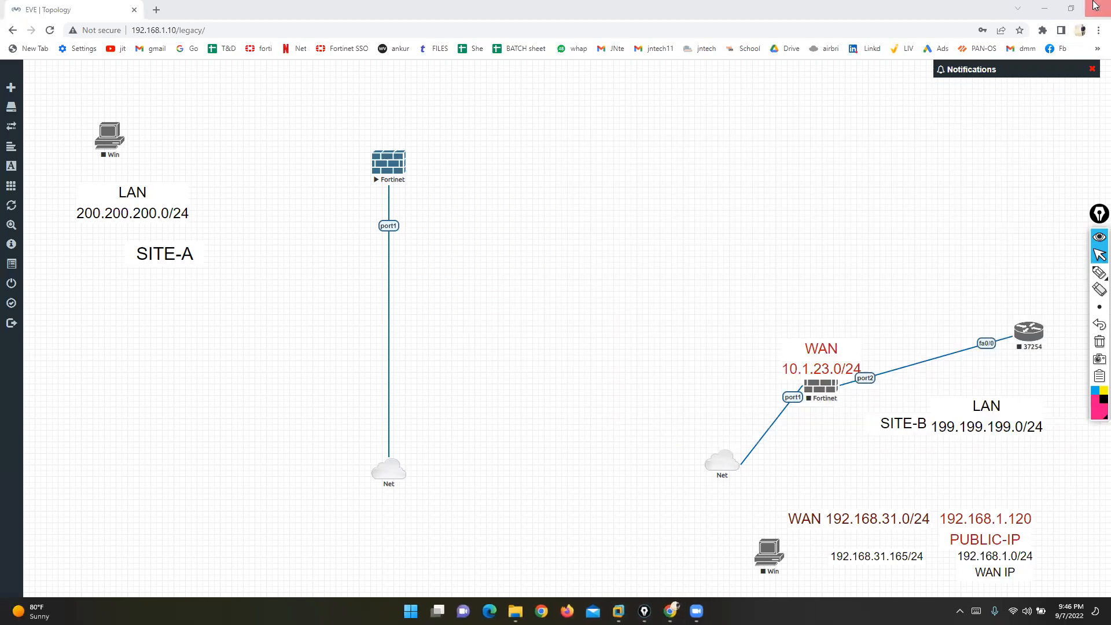
pyautogui.click(1096, 6)
pyautogui.rightClick(177, 46)
# - Shut down the EVE guest, power on the GNS3 VM, and search Windows for 'GNS3'
pyautogui.moveTo(200, 71)
pyautogui.click(327, 83)
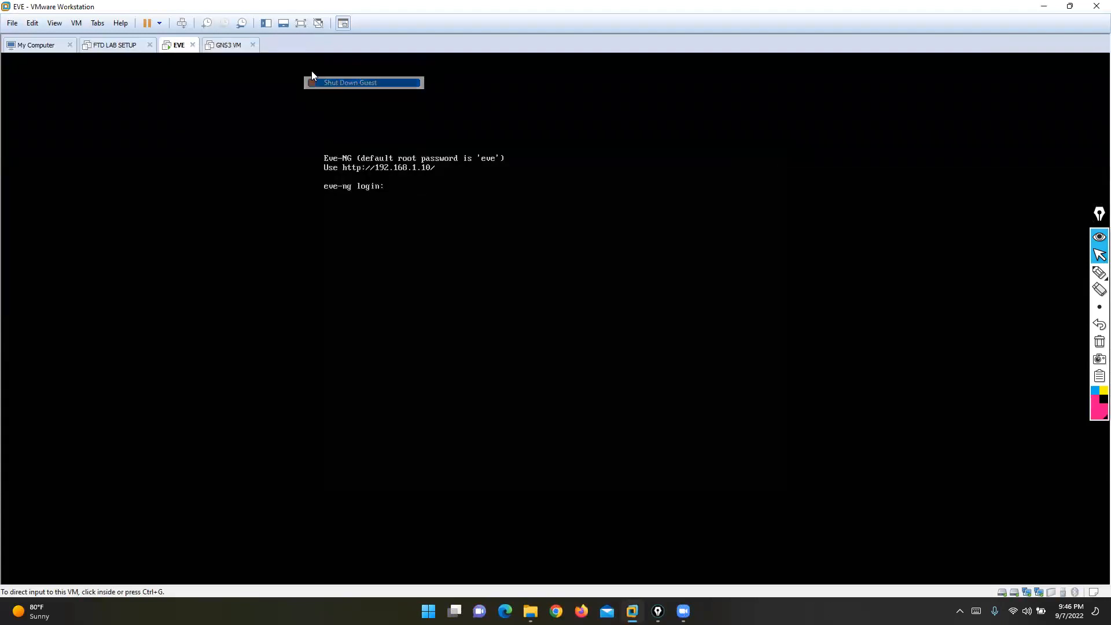
pyautogui.click(231, 46)
pyautogui.click(91, 89)
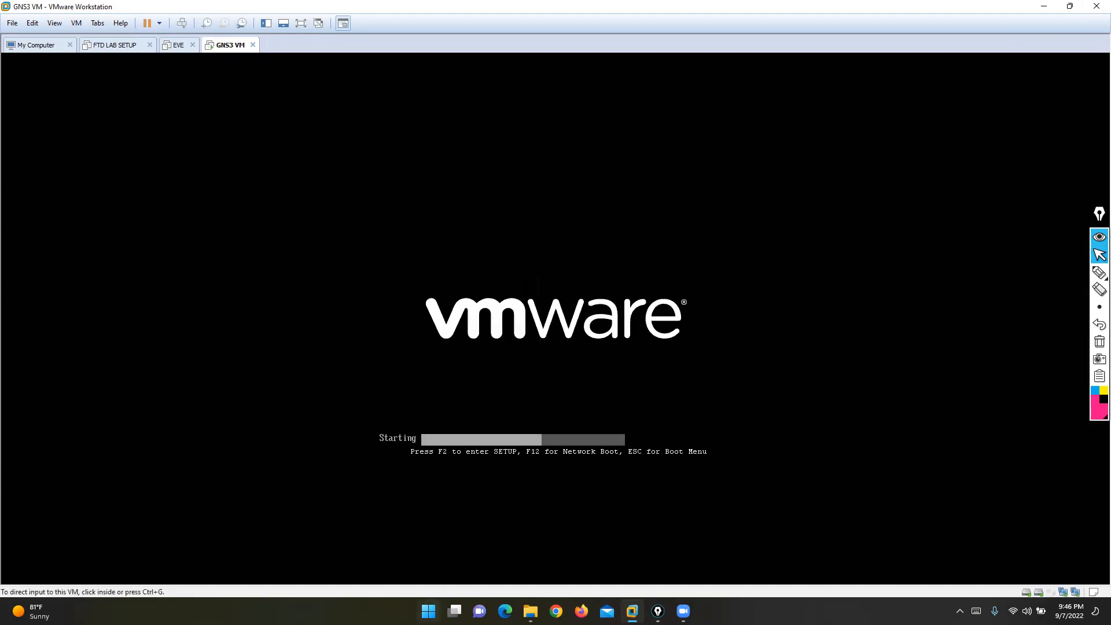
pyautogui.press('super')
pyautogui.write('GNS3')
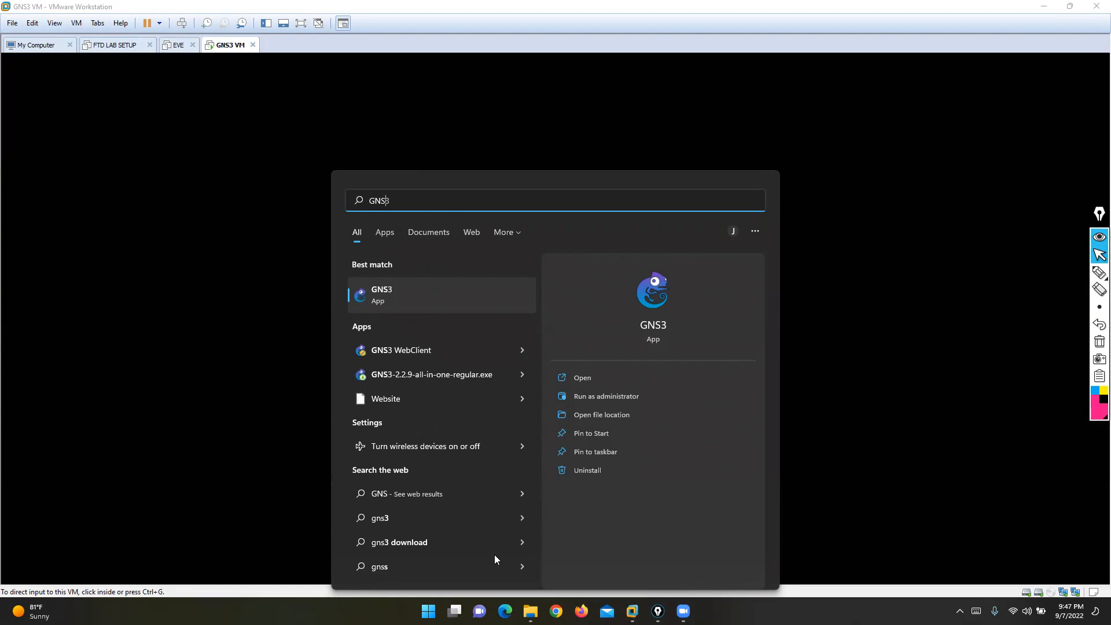
# - Launch GNS3 from the search results and accept the new 'untitled' project, answering the overwrite warning
pyautogui.click(411, 295)
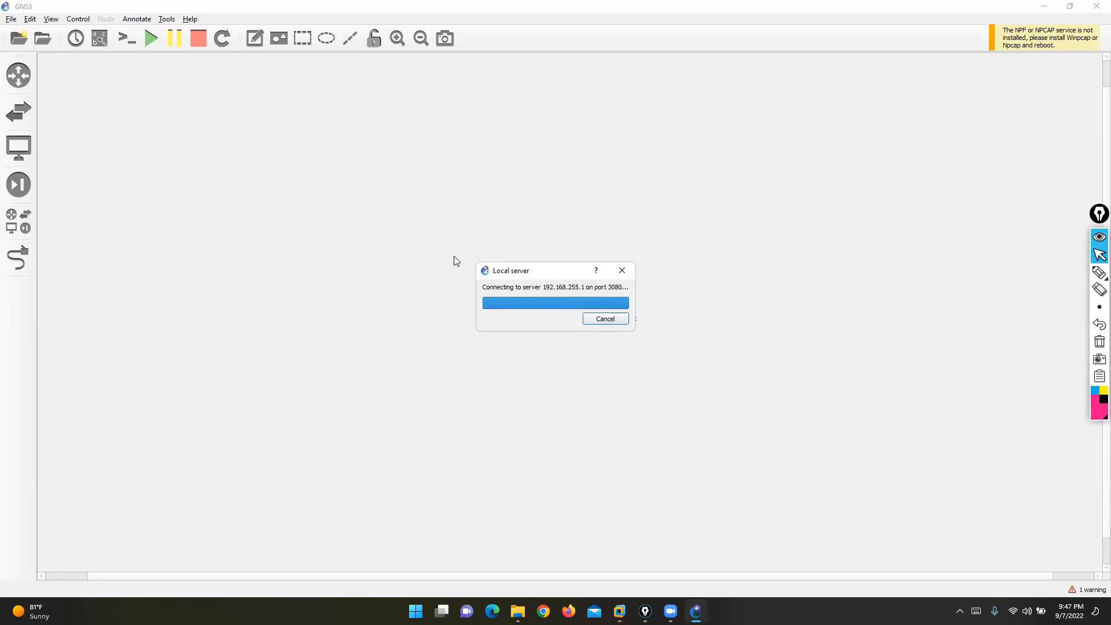
pyautogui.click(705, 402)
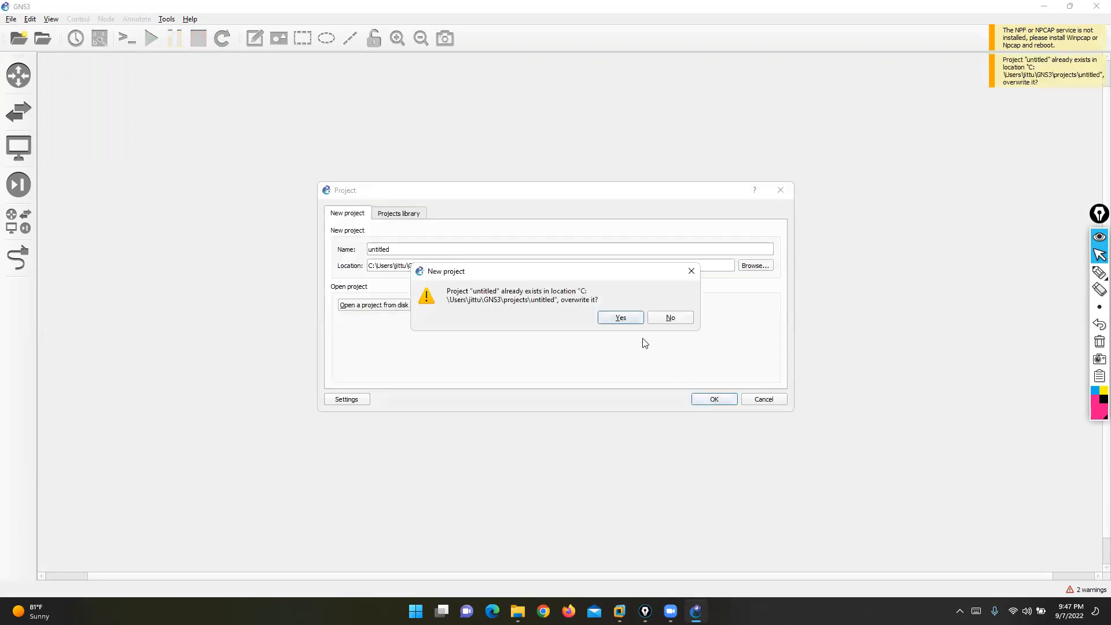
pyautogui.click(621, 318)
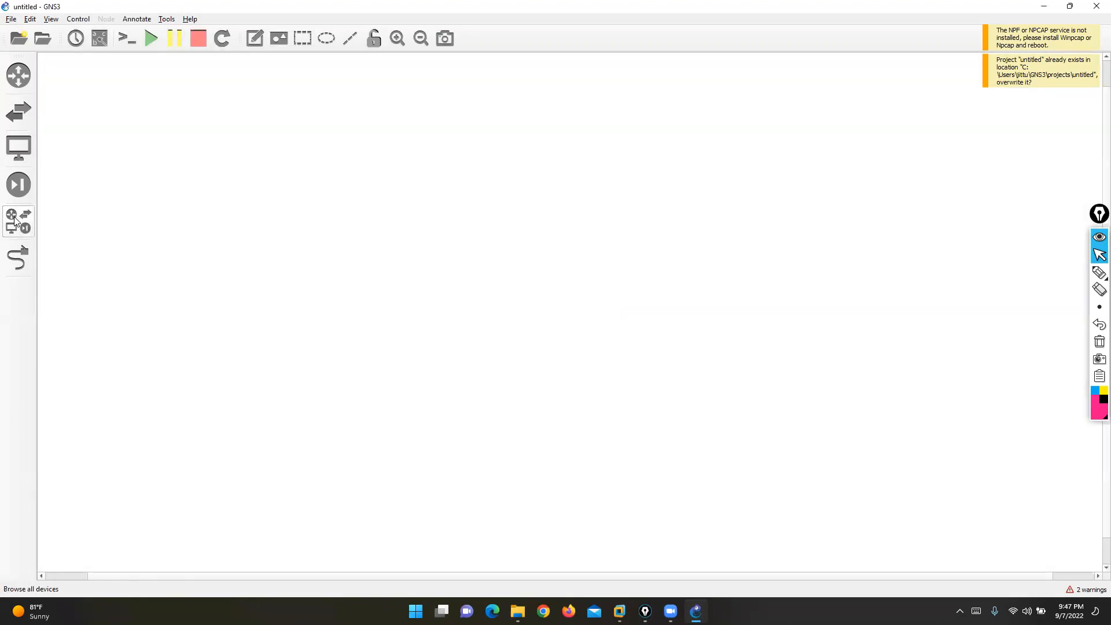
# - Place a FortiGate firewall, c3725 routers R1 and R2, and a Cloud1 node on the canvas
pyautogui.click(15, 220)
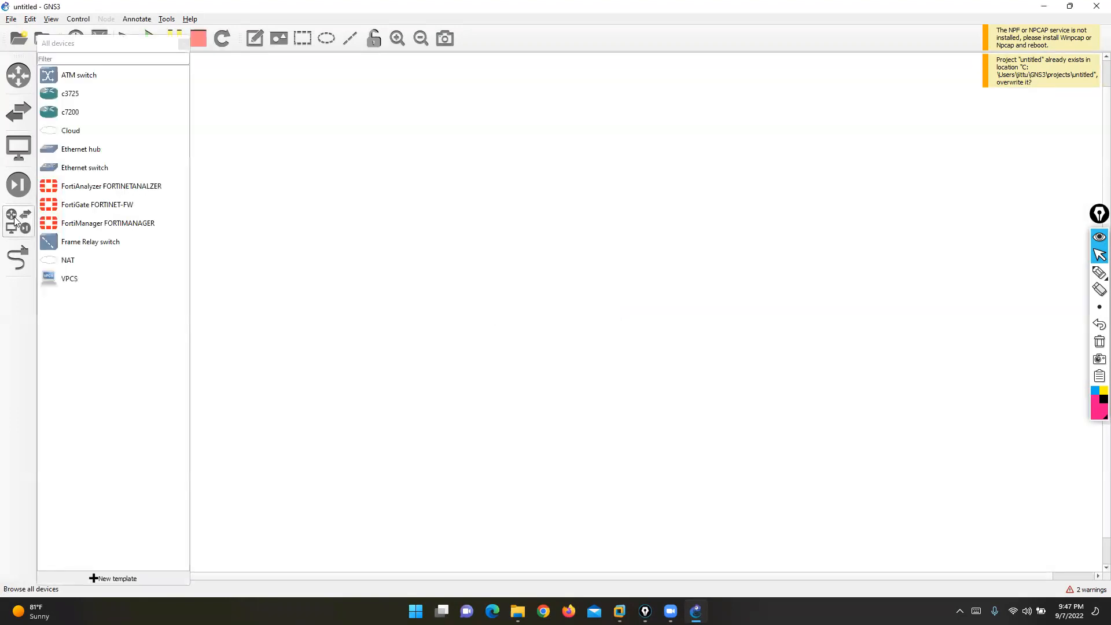
pyautogui.moveTo(106, 210); pyautogui.dragTo(583, 115)
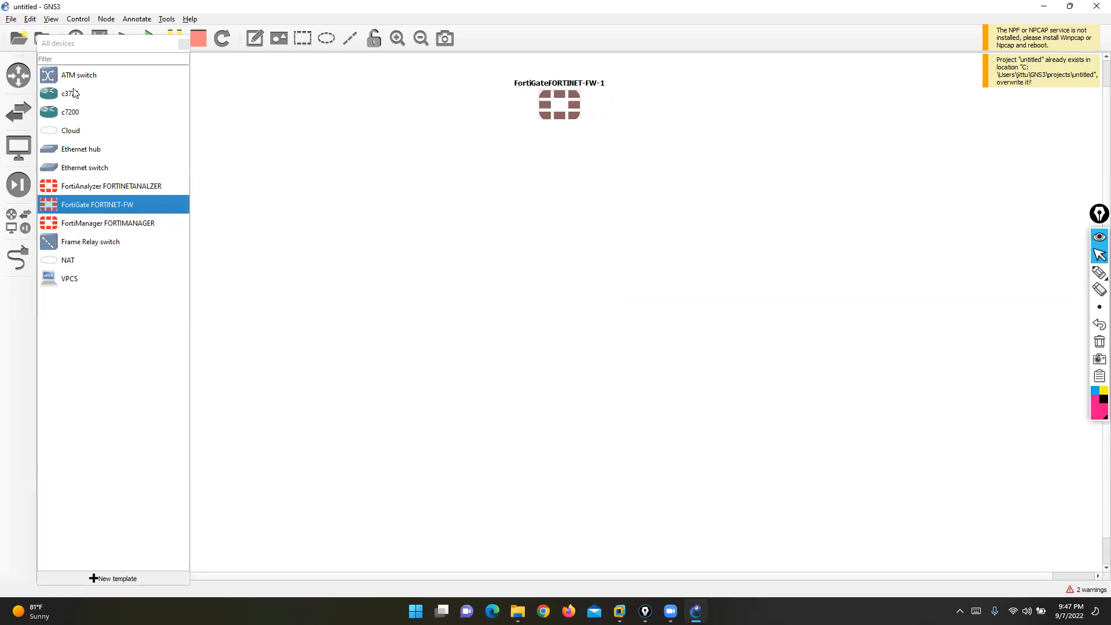
pyautogui.moveTo(74, 98); pyautogui.dragTo(915, 106)
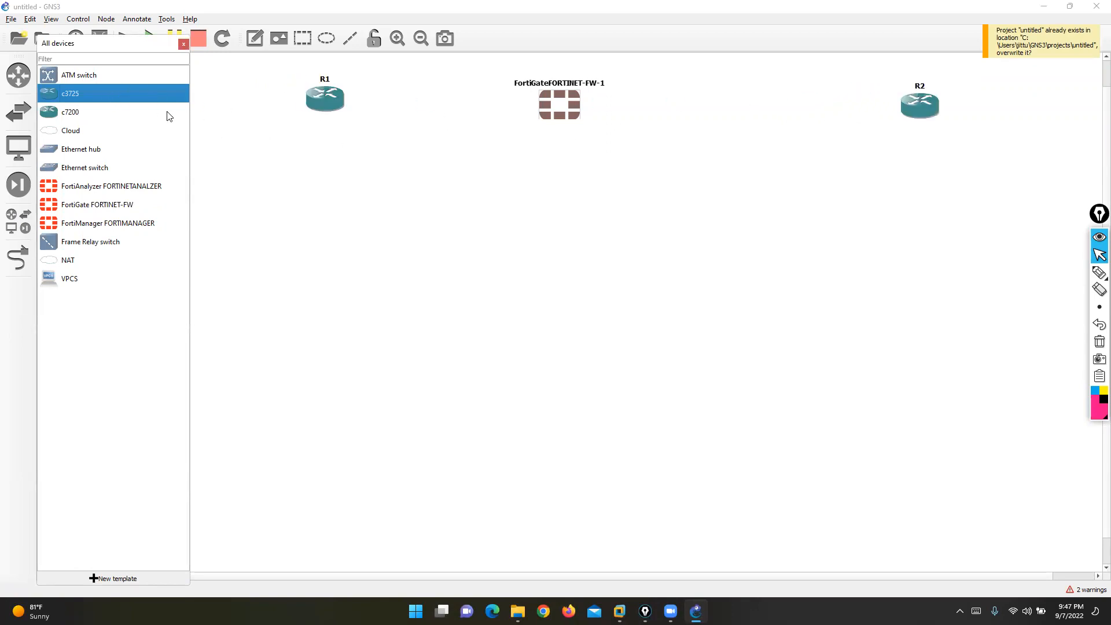
pyautogui.moveTo(65, 129); pyautogui.dragTo(565, 258)
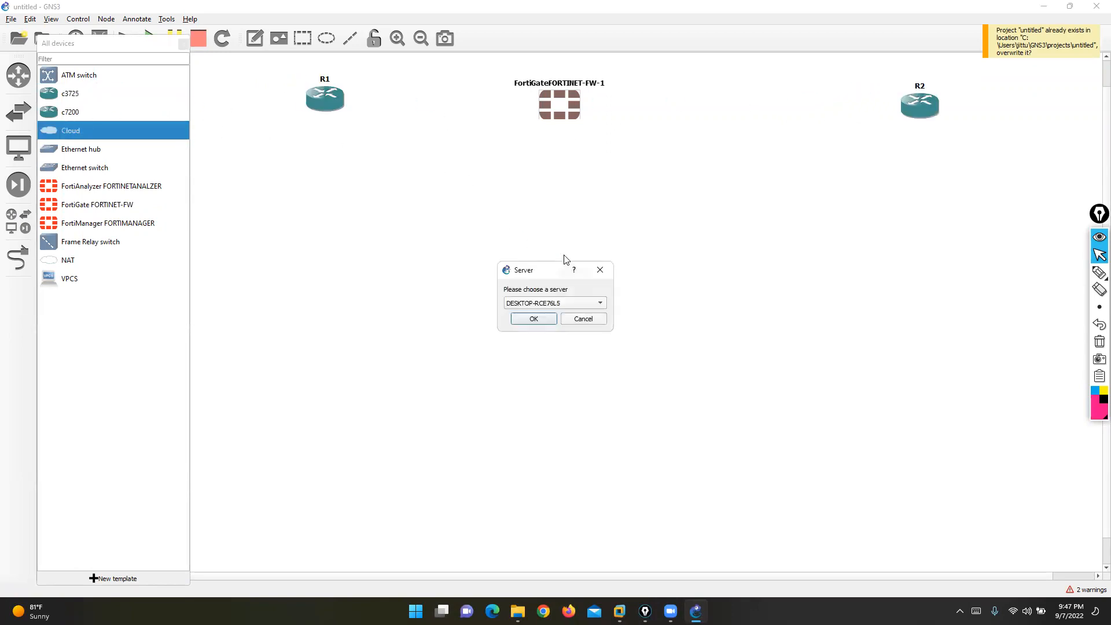
pyautogui.click(540, 300)
pyautogui.click(526, 316)
pyautogui.click(526, 316)
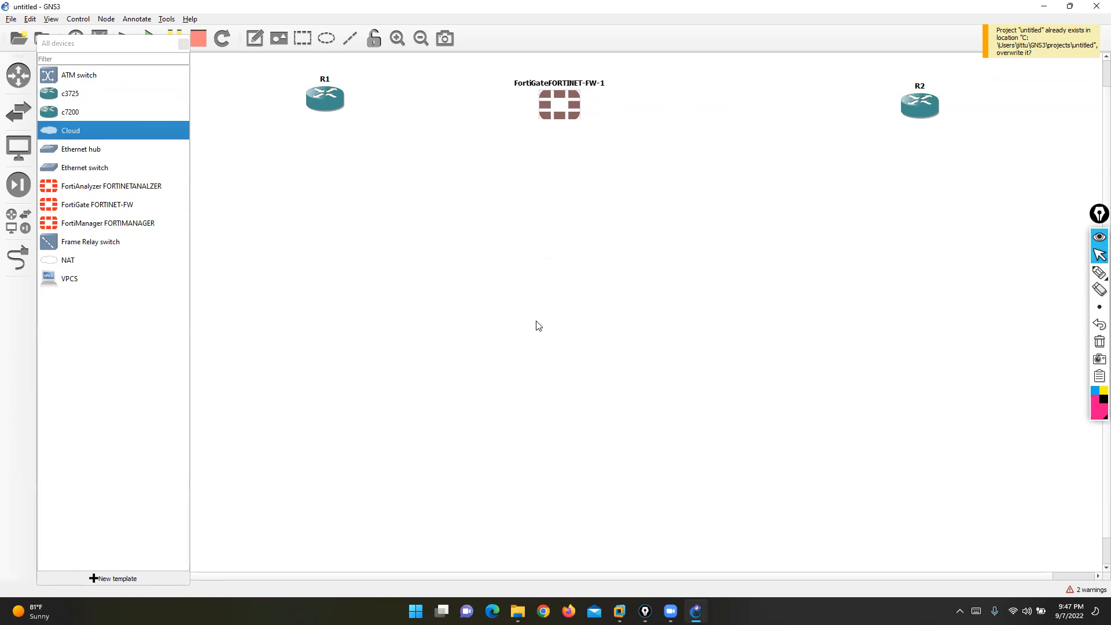
pyautogui.moveTo(613, 299); pyautogui.dragTo(562, 401)
pyautogui.click(183, 43)
# - Rearrange R1, R2, the FortiGate and Cloud1 into a tidy layout
pyautogui.moveTo(322, 115); pyautogui.dragTo(250, 124)
pyautogui.moveTo(927, 95); pyautogui.dragTo(900, 88)
pyautogui.moveTo(573, 107); pyautogui.dragTo(597, 104)
pyautogui.moveTo(570, 396); pyautogui.dragTo(587, 404)
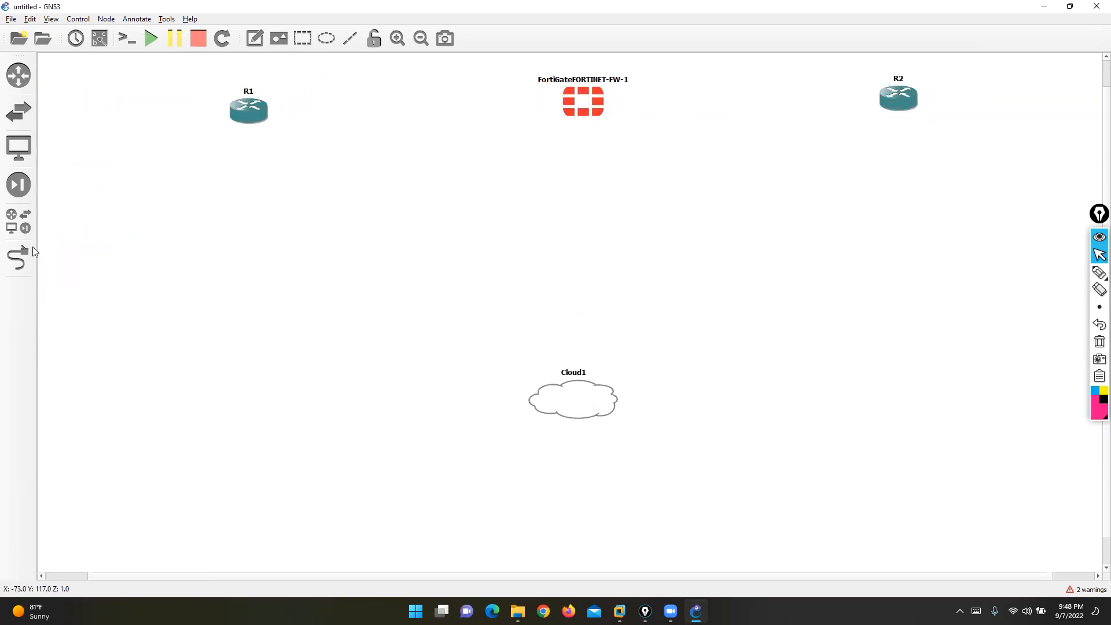
# - Link FortiGate port1 to Cloud1 and turn on interface labels
pyautogui.click(28, 254)
pyautogui.click(584, 100)
pyautogui.click(614, 106)
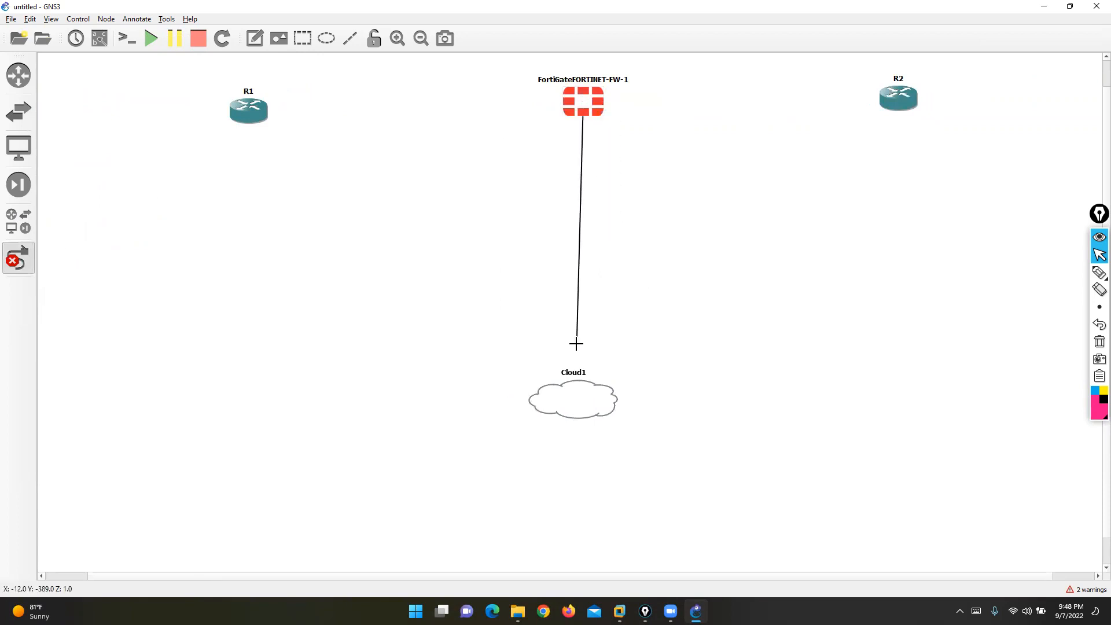
pyautogui.click(585, 390)
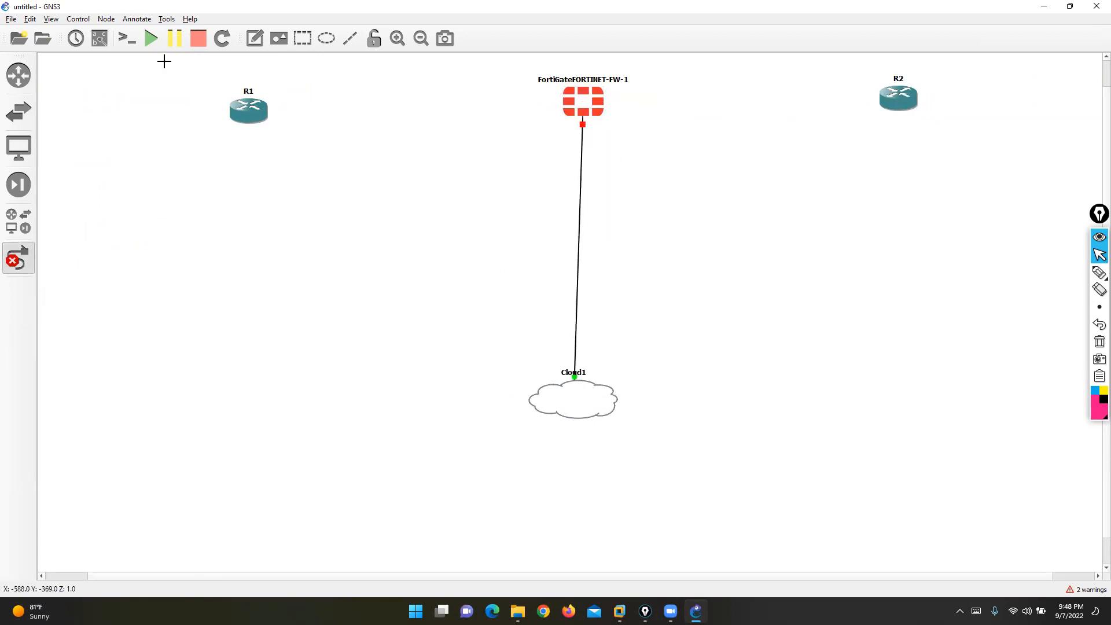
pyautogui.click(99, 38)
pyautogui.moveTo(595, 128); pyautogui.dragTo(544, 158)
# - Link FortiGate Port2 to R1 f0/0 and Port3 to R2 f0/0
pyautogui.click(566, 117)
pyautogui.click(599, 113)
pyautogui.click(243, 112)
pyautogui.click(257, 117)
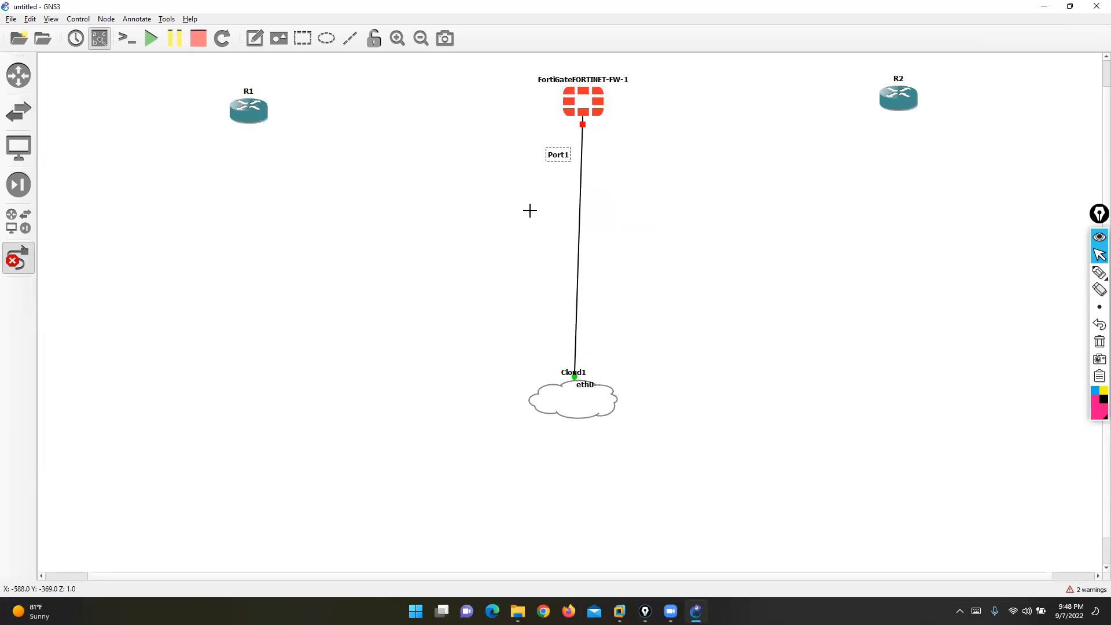
pyautogui.moveTo(573, 111); pyautogui.dragTo(537, 96)
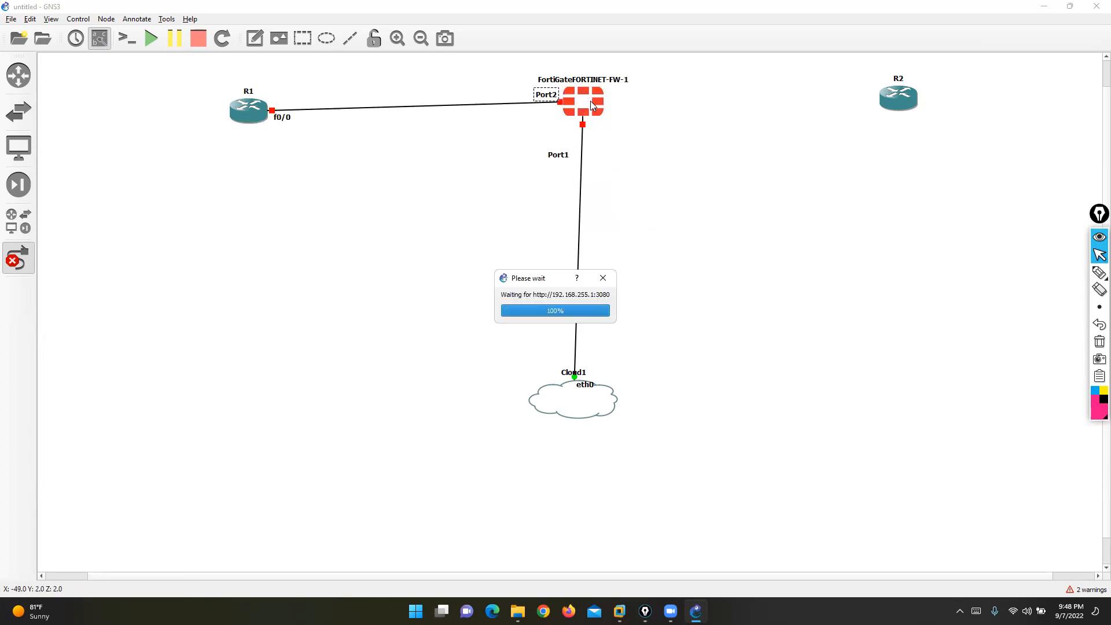
pyautogui.click(592, 106)
pyautogui.click(614, 134)
pyautogui.click(907, 105)
pyautogui.click(955, 107)
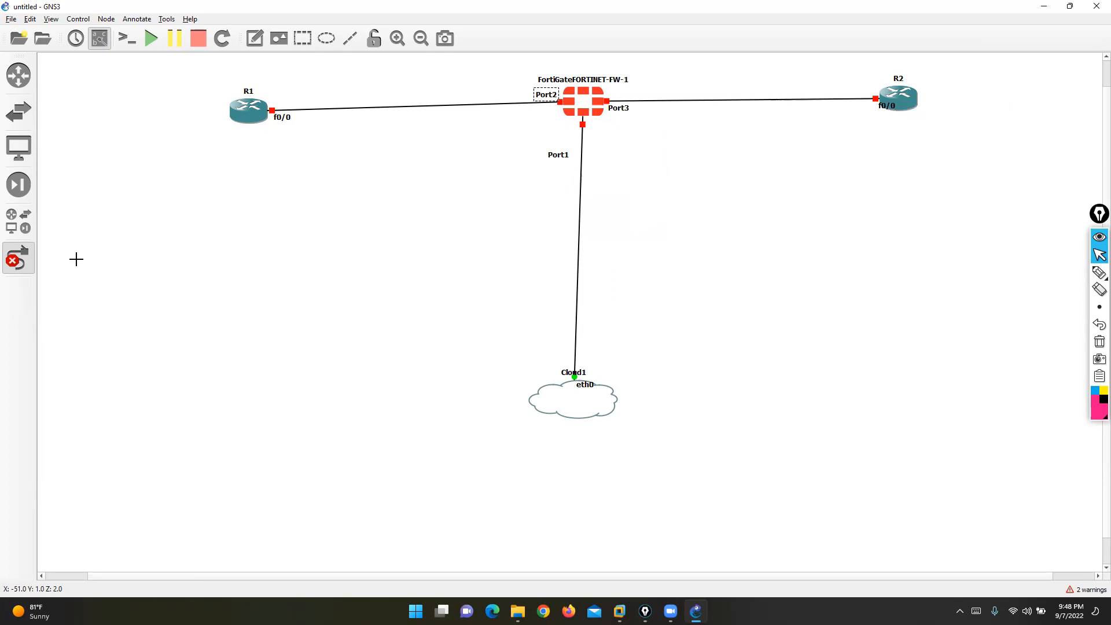
pyautogui.click(19, 259)
# - Reposition the Port3, R2 f0/0 and R1 f0/0 labels and straighten the links
pyautogui.moveTo(624, 109); pyautogui.dragTo(677, 107)
pyautogui.moveTo(889, 108)
pyautogui.mouseDown()
pyautogui.moveTo(872, 84)
pyautogui.moveTo(892, 99)
pyautogui.mouseUp()
pyautogui.moveTo(571, 404); pyautogui.dragTo(582, 414)
pyautogui.moveTo(287, 119); pyautogui.dragTo(290, 95)
# - Add subnet notes 200.200.200.0/24 above the R1 link and 10.1.23.0/24 above the R2 link
pyautogui.click(255, 38)
pyautogui.click(357, 75)
pyautogui.write('200.')
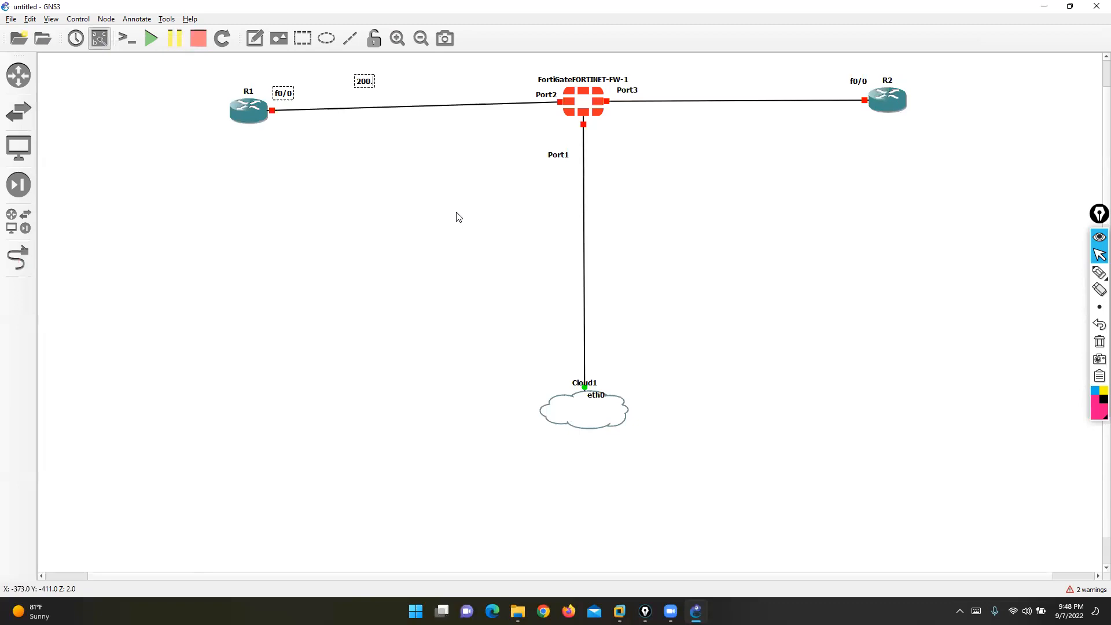
pyautogui.write('200.200.0/24')
pyautogui.click(255, 39)
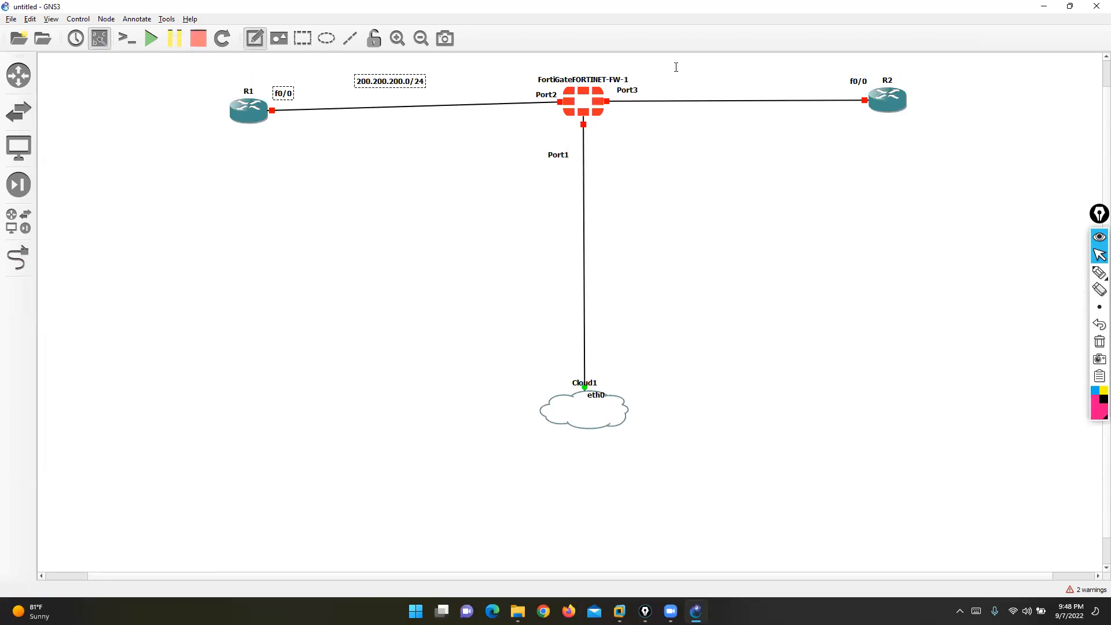
pyautogui.click(711, 77)
pyautogui.write('10.1.23.0/24')
pyautogui.click(345, 203)
# - Add loopback notes 1.1.1.1/32 beside R1 and 2.2.2.2/32 beside R2
pyautogui.click(255, 39)
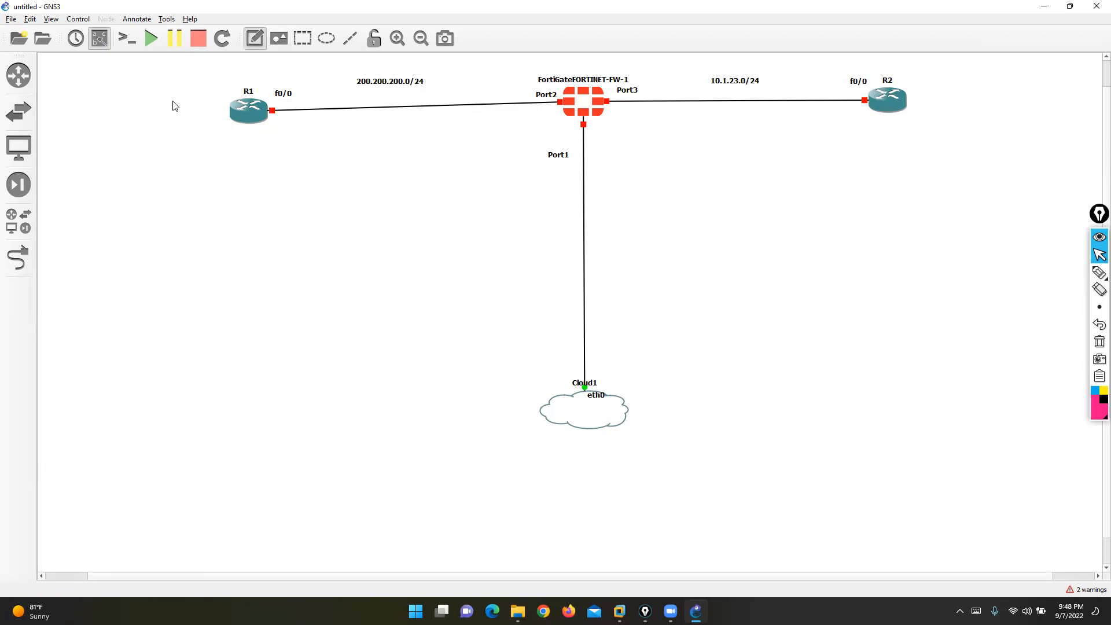
pyautogui.click(174, 106)
pyautogui.write('1.1.1.1/32')
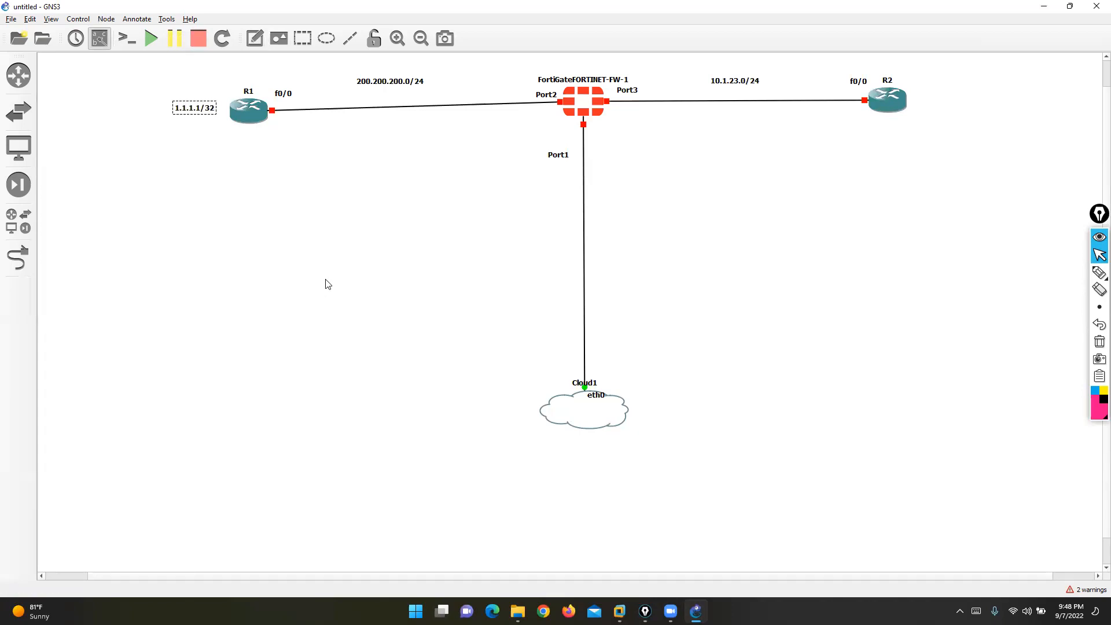
pyautogui.click(323, 232)
pyautogui.click(256, 39)
pyautogui.click(917, 100)
pyautogui.write('2.2.2.2/32')
pyautogui.click(825, 172)
# - Start all nodes and add a note left of R1 listing STATIC, DEFAULT, DYNAMIC ROUTING
pyautogui.click(152, 38)
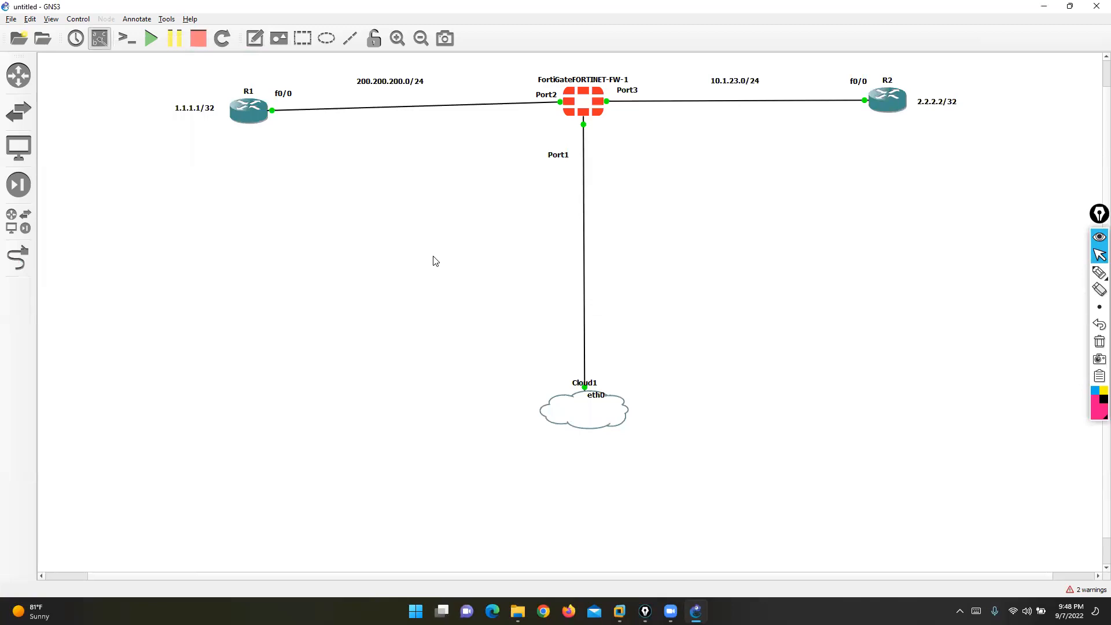
pyautogui.click(255, 38)
pyautogui.click(74, 100)
pyautogui.write('STATIC')
pyautogui.press('Return')
pyautogui.press('Return')
pyautogui.write('DEFAULT')
pyautogui.press('Return')
pyautogui.press('Return')
pyautogui.write('DYNAMIC ROUTING')
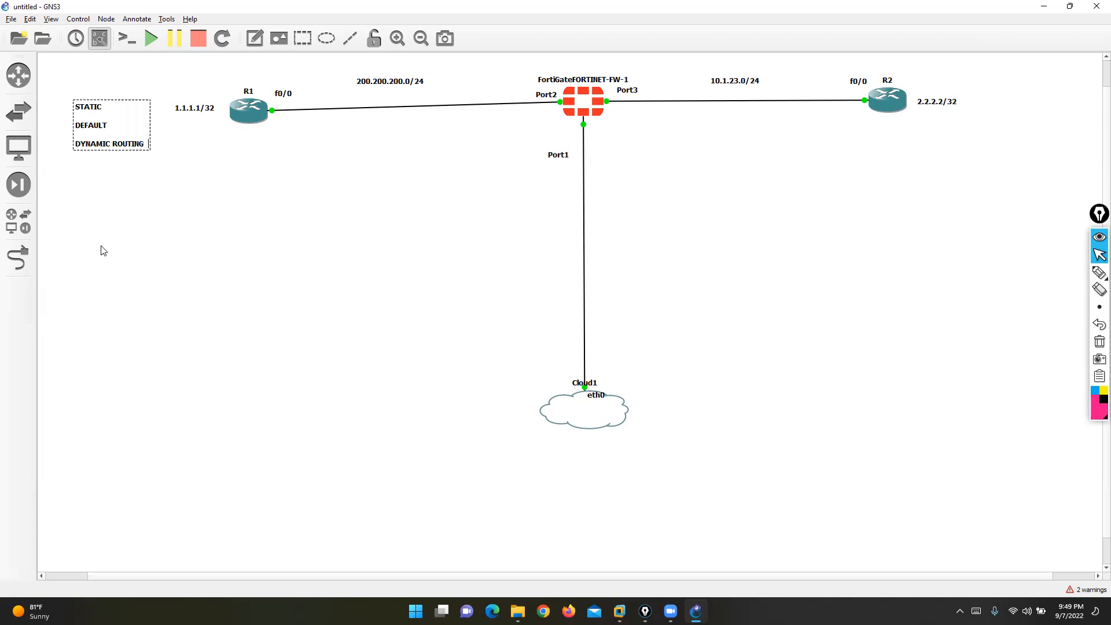
pyautogui.press('Return')
pyautogui.click(218, 241)
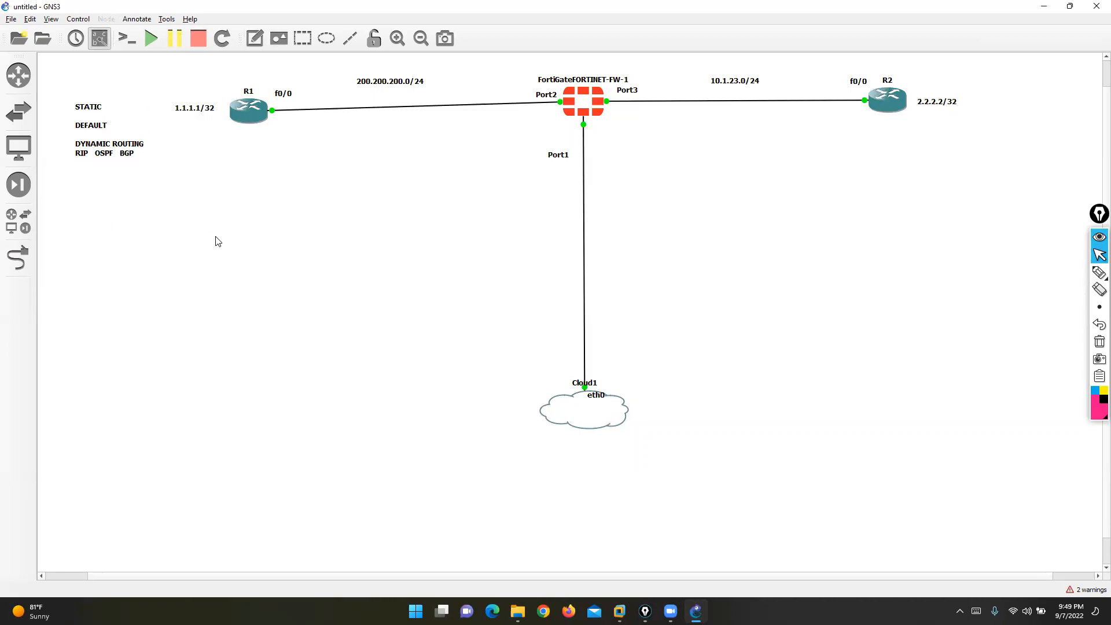
# - Open console sessions to R1 and the FortiGate FORTINET-FW-1
pyautogui.rightClick(251, 110)
pyautogui.click(281, 130)
pyautogui.click(586, 112)
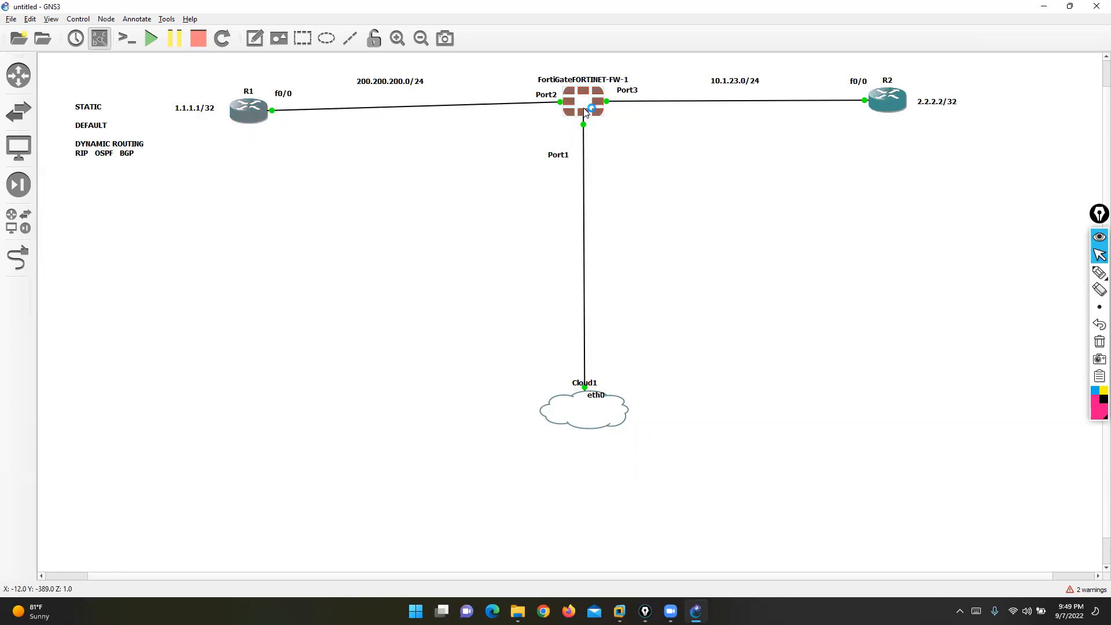
pyautogui.moveTo(586, 111)
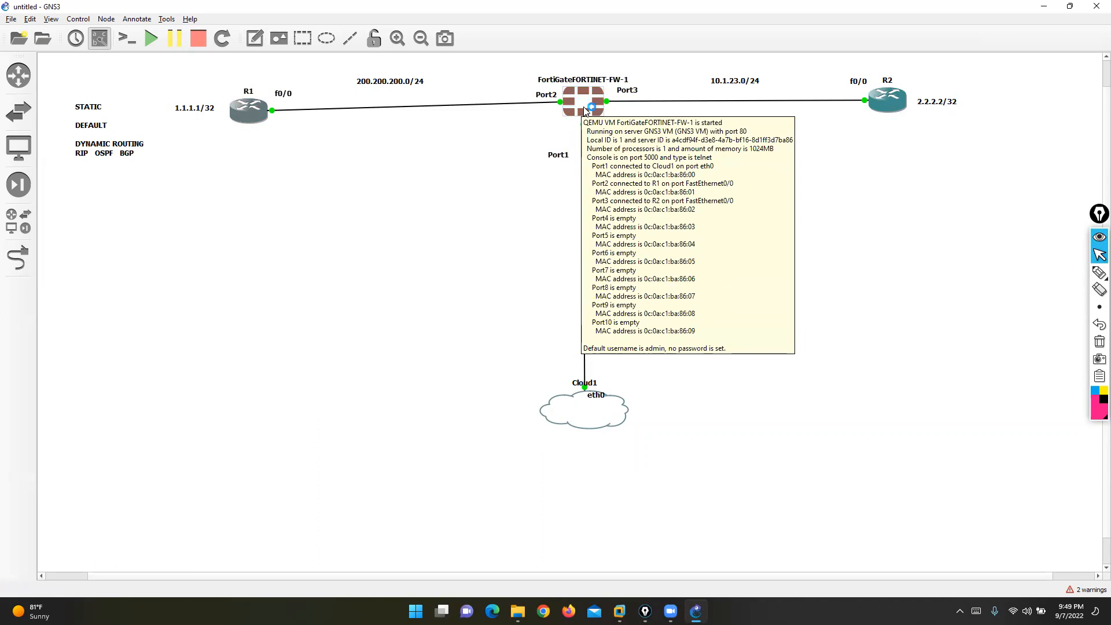
pyautogui.doubleClick(586, 108)
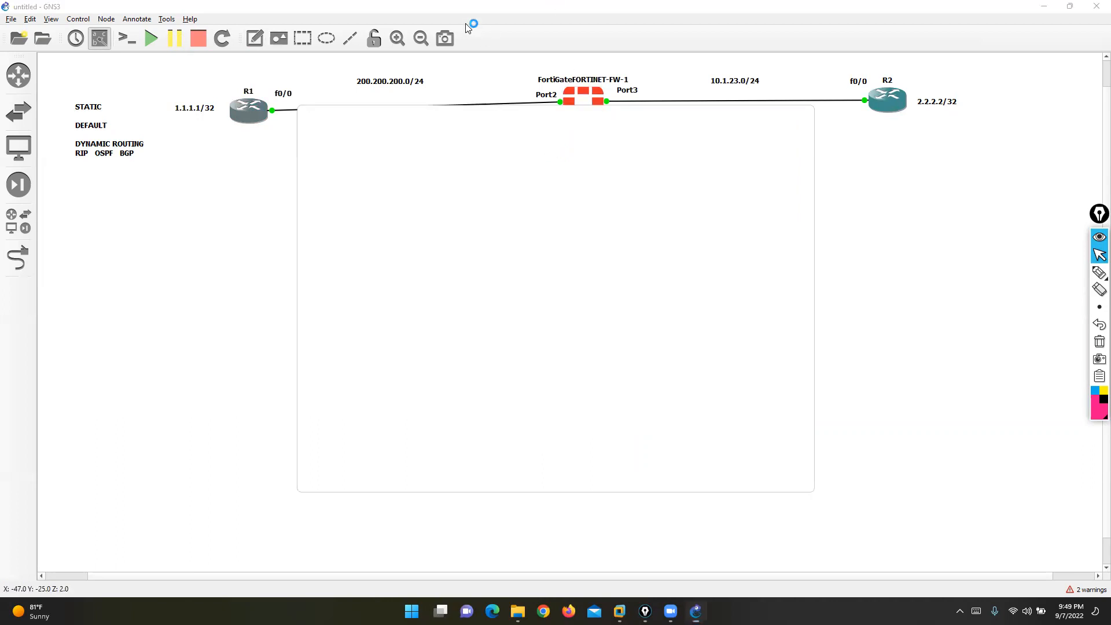
pyautogui.rightClick(582, 99)
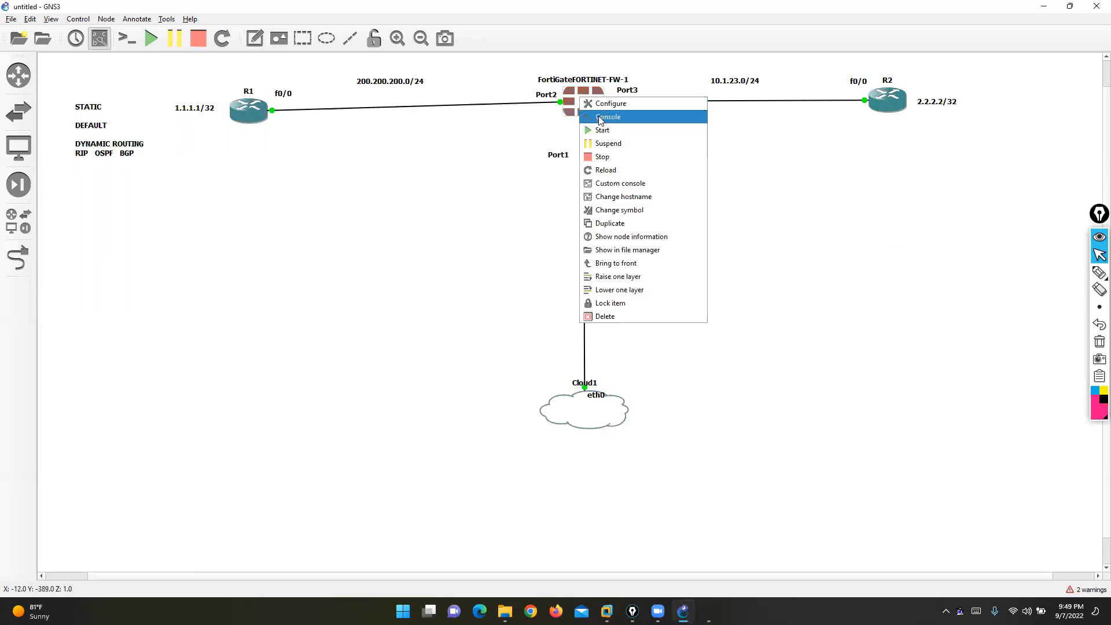
pyautogui.click(601, 120)
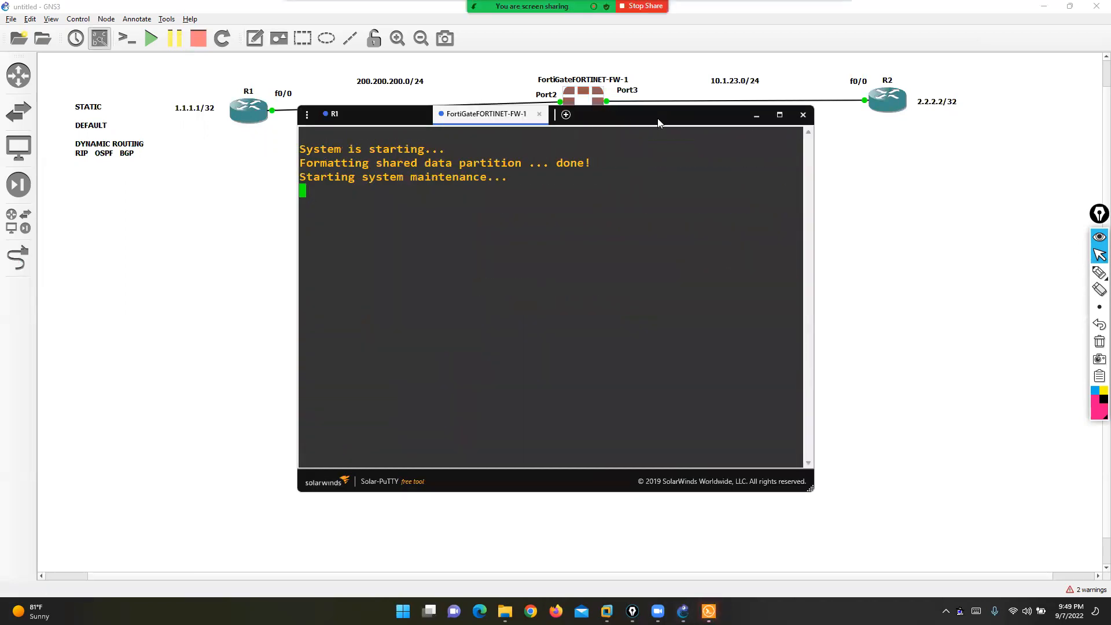
# - Open R2's console, move and enlarge the Solar-PuTTY window, and show R1's tab
pyautogui.moveTo(657, 118); pyautogui.dragTo(553, 171)
pyautogui.rightClick(887, 106)
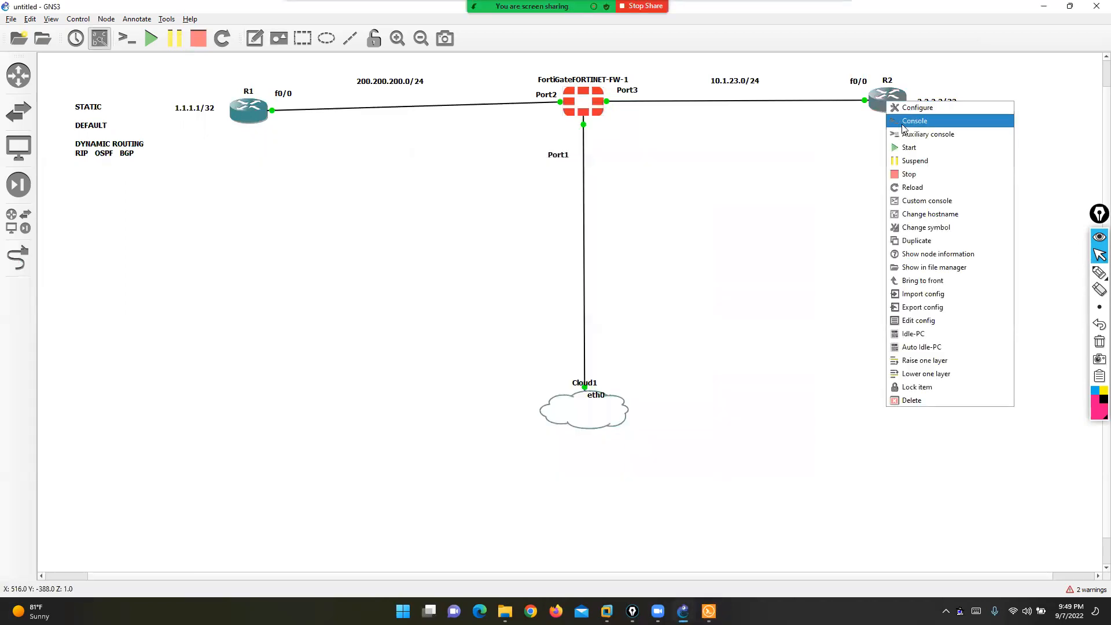
pyautogui.click(904, 123)
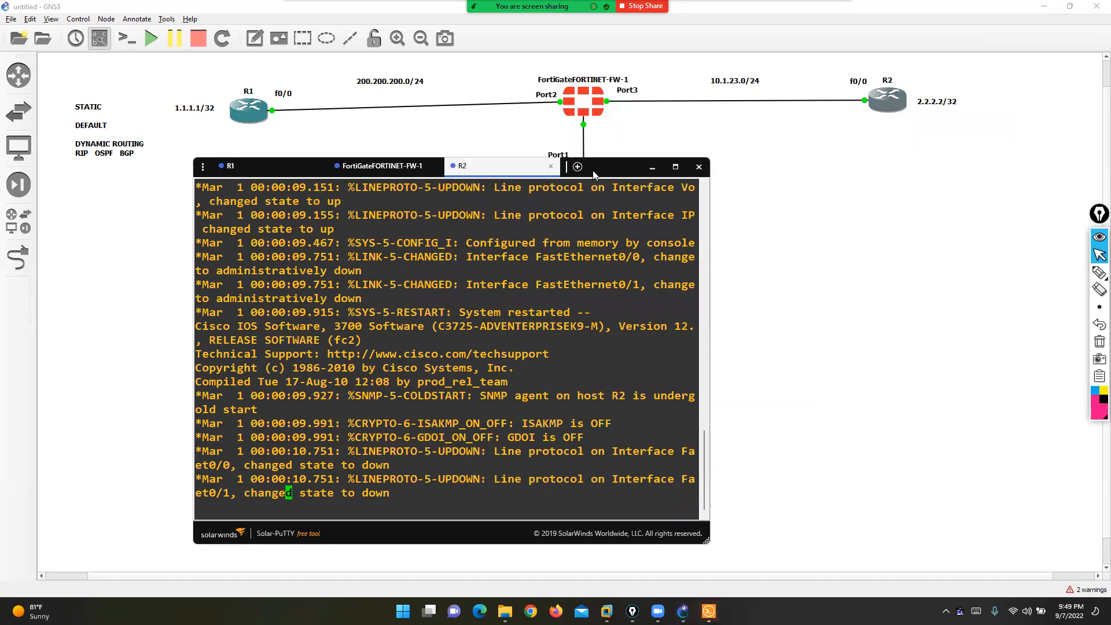
pyautogui.moveTo(613, 171); pyautogui.dragTo(586, 172)
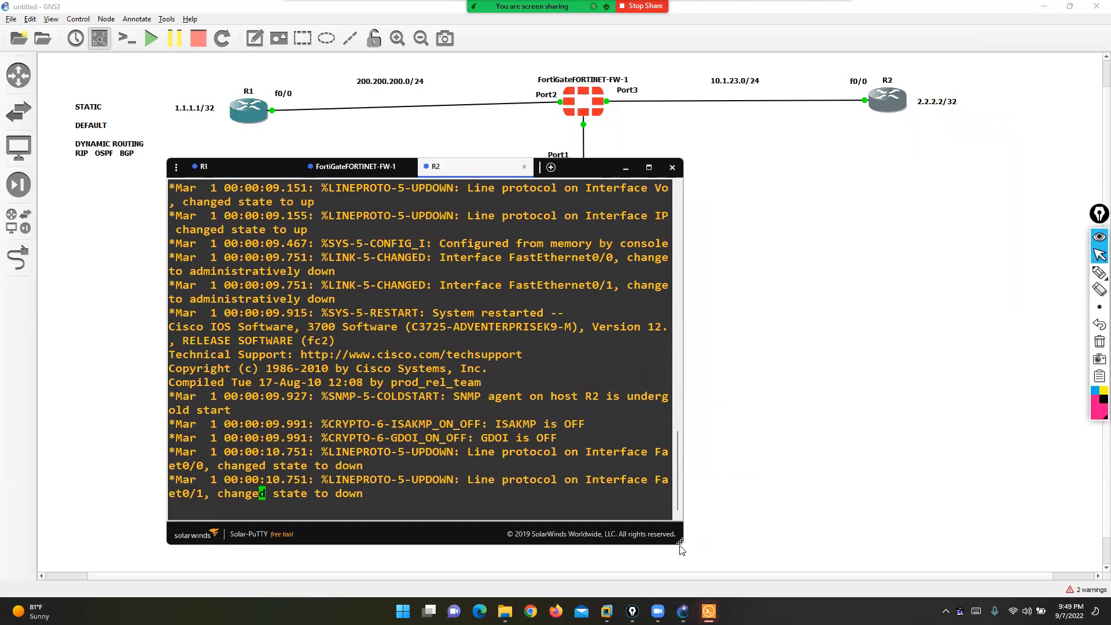
pyautogui.moveTo(684, 543); pyautogui.dragTo(986, 584)
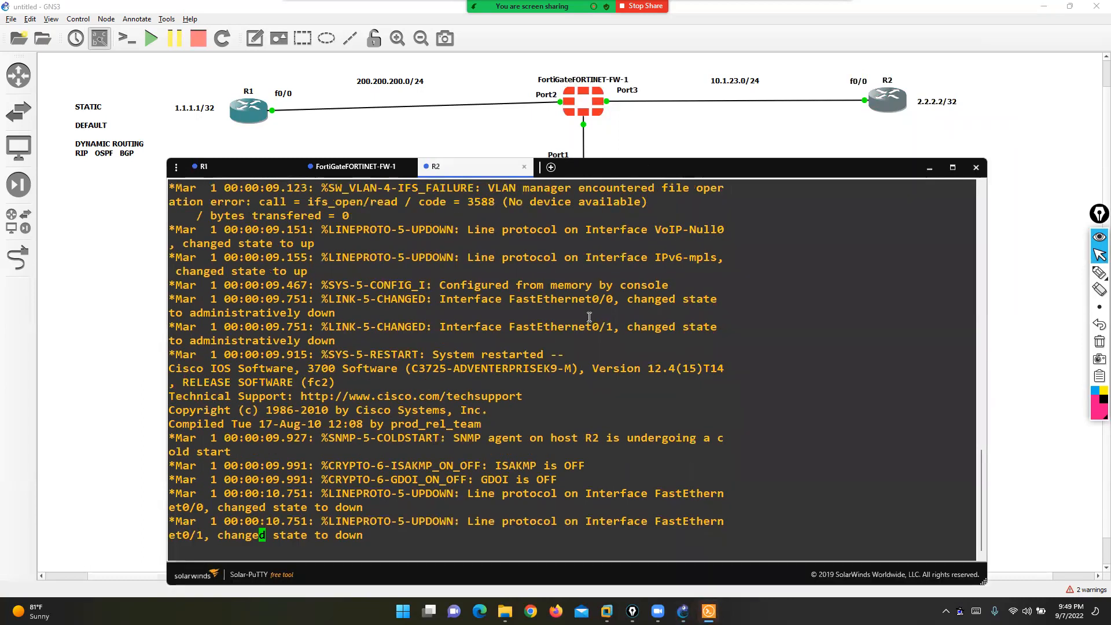
pyautogui.click(232, 167)
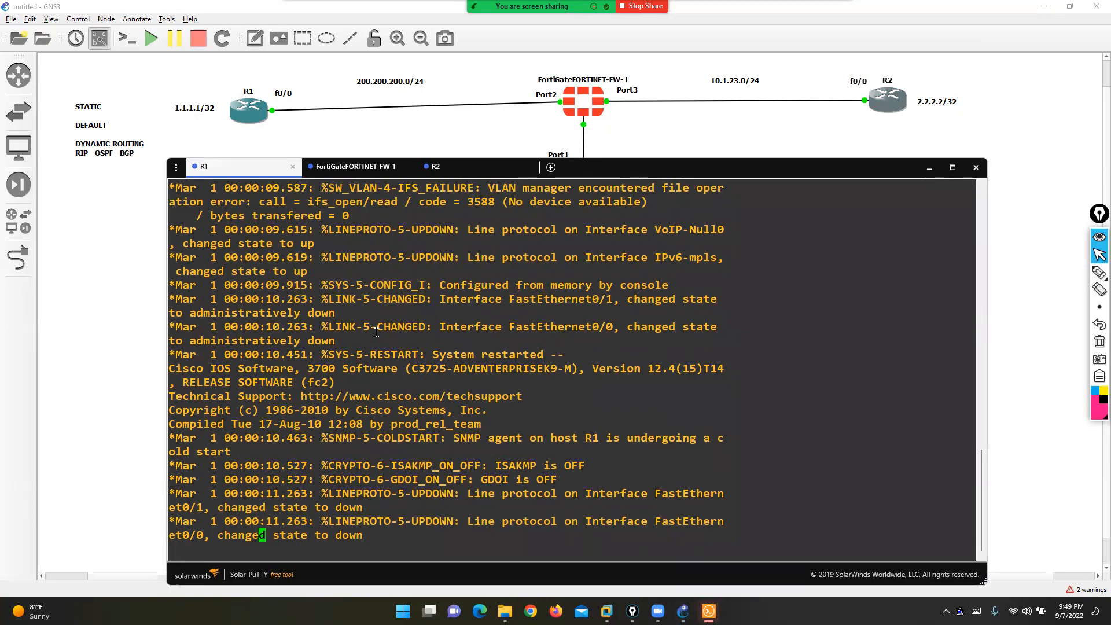
# - On R1, give FastEthernet0/0 200.200.200.10 255.255.255.0 and bring it up with no shutdown
pyautogui.press('Return')
pyautogui.press('Return')
pyautogui.write('CONF T')
pyautogui.press('Return')
pyautogui.press('Return')
pyautogui.press('Return')
pyautogui.write('in')
pyautogui.press('Tab')
pyautogui.write('fa')
pyautogui.press('Tab')
pyautogui.write('0/0')
pyautogui.press('Return')
pyautogui.write('ip add')
pyautogui.press('Tab')
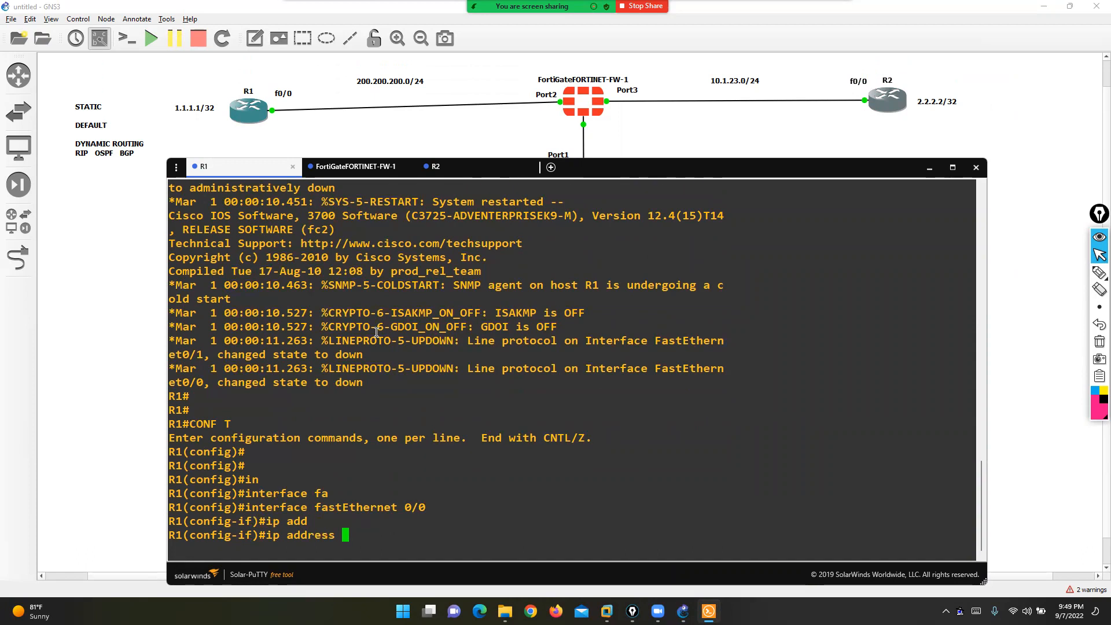
pyautogui.write('200.200.200.1')
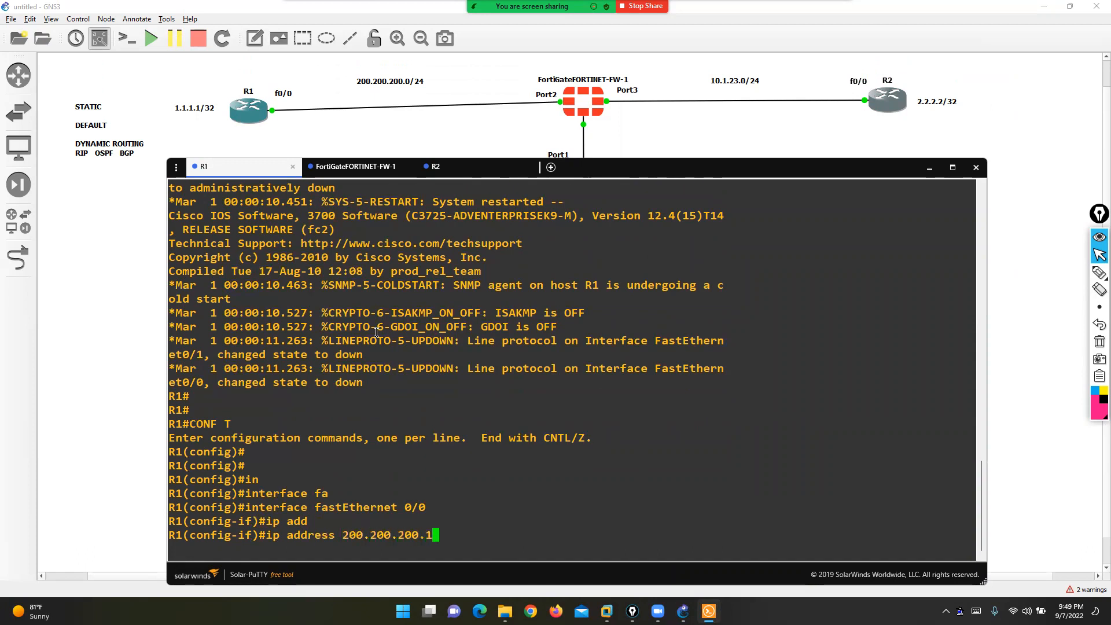
pyautogui.write('0 255.255.255.0')
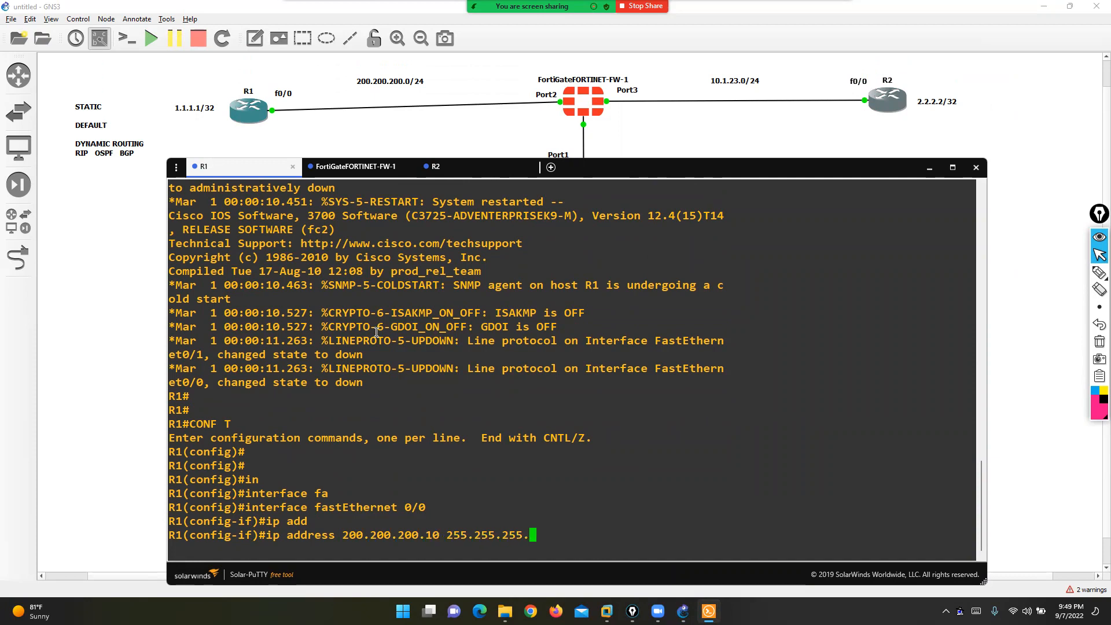
pyautogui.press('Return')
pyautogui.write('no sh')
pyautogui.press('Return')
pyautogui.write('ex')
pyautogui.press('Return')
pyautogui.press('Return')
# - Give R1's Loopback0 the address 1.1.1.1 255.255.255.255 and leave configuration mode
pyautogui.write('in')
pyautogui.press('Tab')
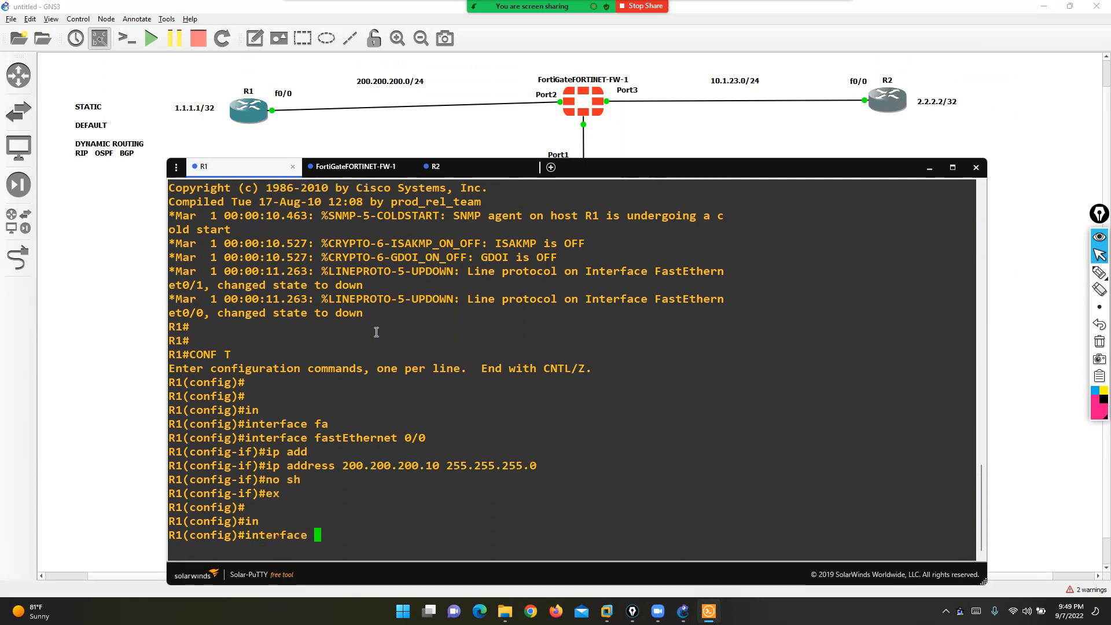
pyautogui.write('l0')
pyautogui.press('Return')
pyautogui.write('ip add')
pyautogui.press('Tab')
pyautogui.write('1.1.1')
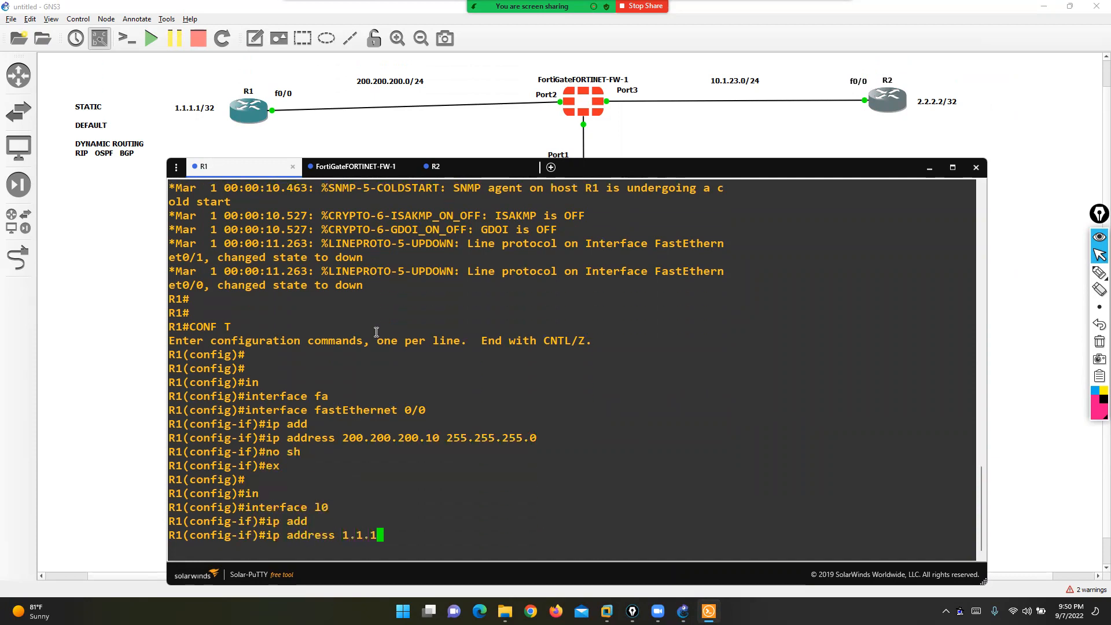
pyautogui.write('.1 255.255.2')
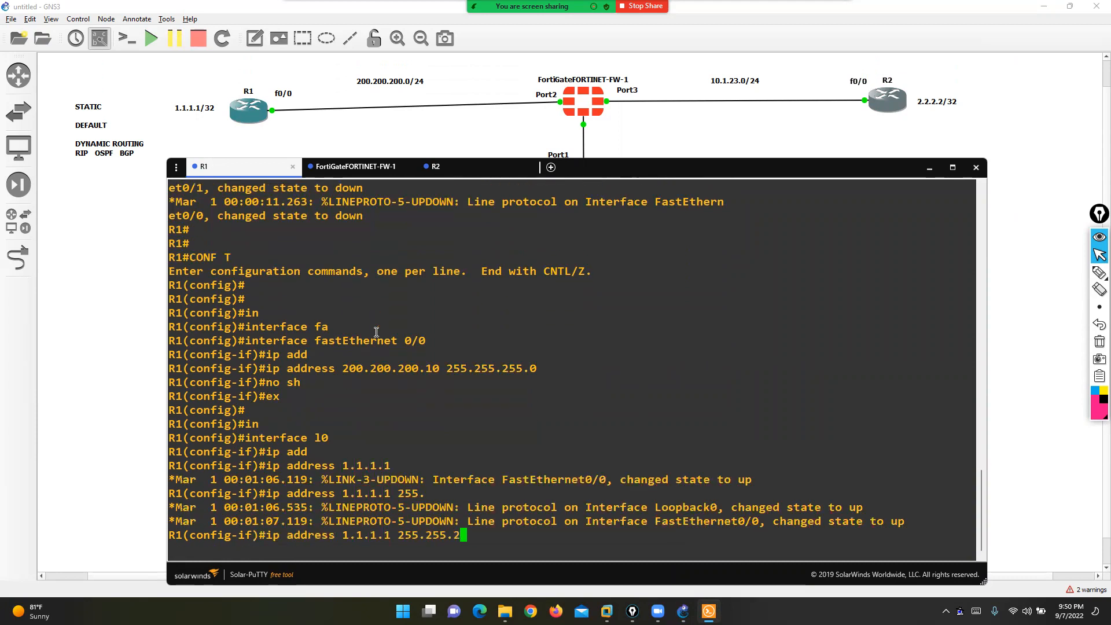
pyautogui.write('55.255')
pyautogui.press('Return')
pyautogui.hotkey('ctrl', 'z')
# - Run 'show ip int brief' and highlight the FastEthernet0/0 and Loopback0 rows
pyautogui.press('Return')
pyautogui.write('sh')
pyautogui.press('Tab')
pyautogui.write('ip ')
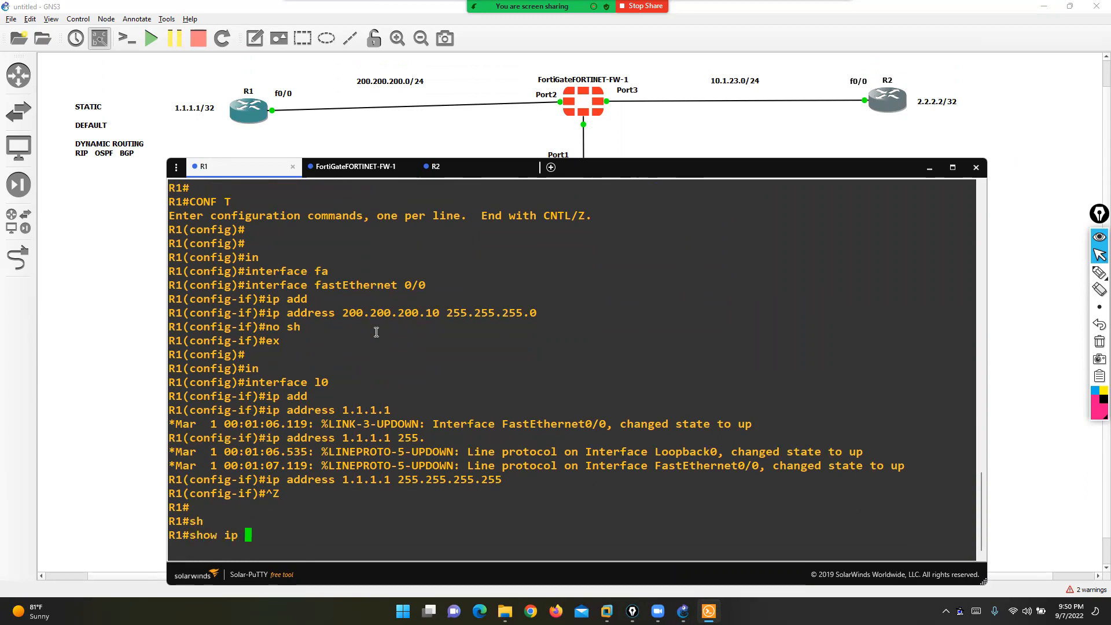
pyautogui.write('int b')
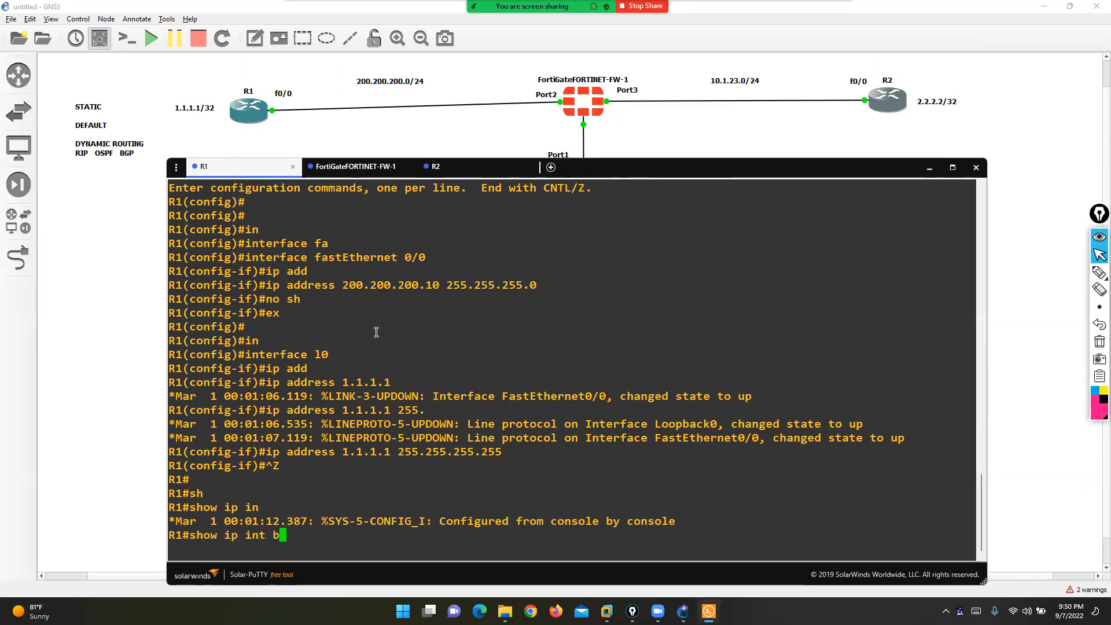
pyautogui.press('Return')
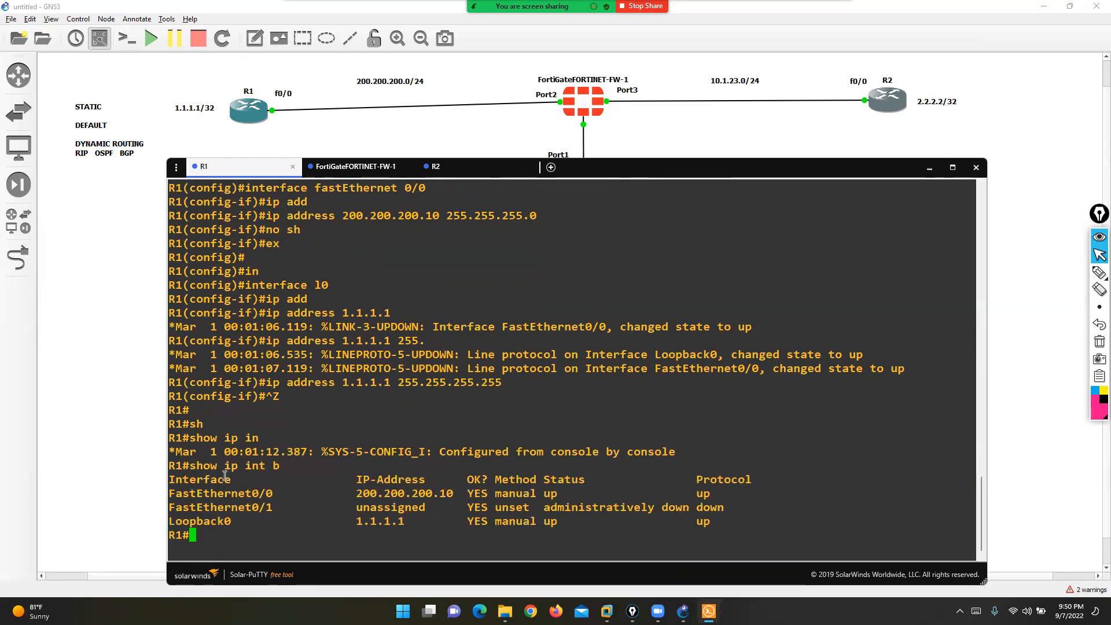
pyautogui.moveTo(195, 493); pyautogui.dragTo(381, 496)
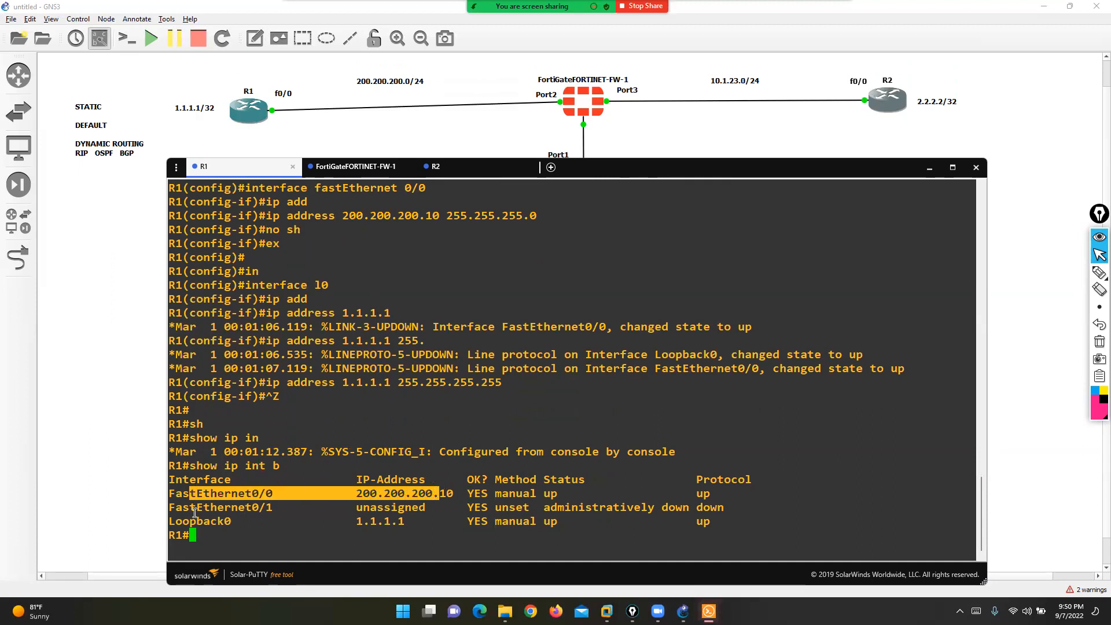
pyautogui.moveTo(195, 515); pyautogui.dragTo(363, 519)
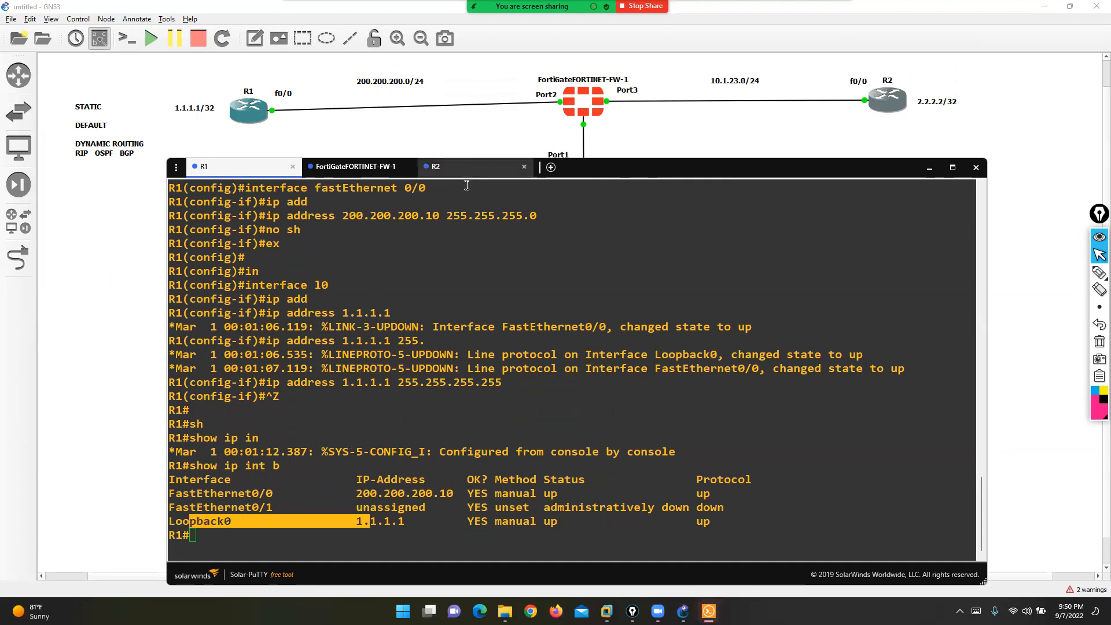
# - On R2, give FastEthernet0/0 the address 10.1.23.10/24 and bring it up with no shutdown
pyautogui.click(469, 168)
pyautogui.press('Return')
pyautogui.write('conf t')
pyautogui.press('Return')
pyautogui.write('in')
pyautogui.press('Tab')
pyautogui.write('fa')
pyautogui.press('Tab')
pyautogui.write('0/0')
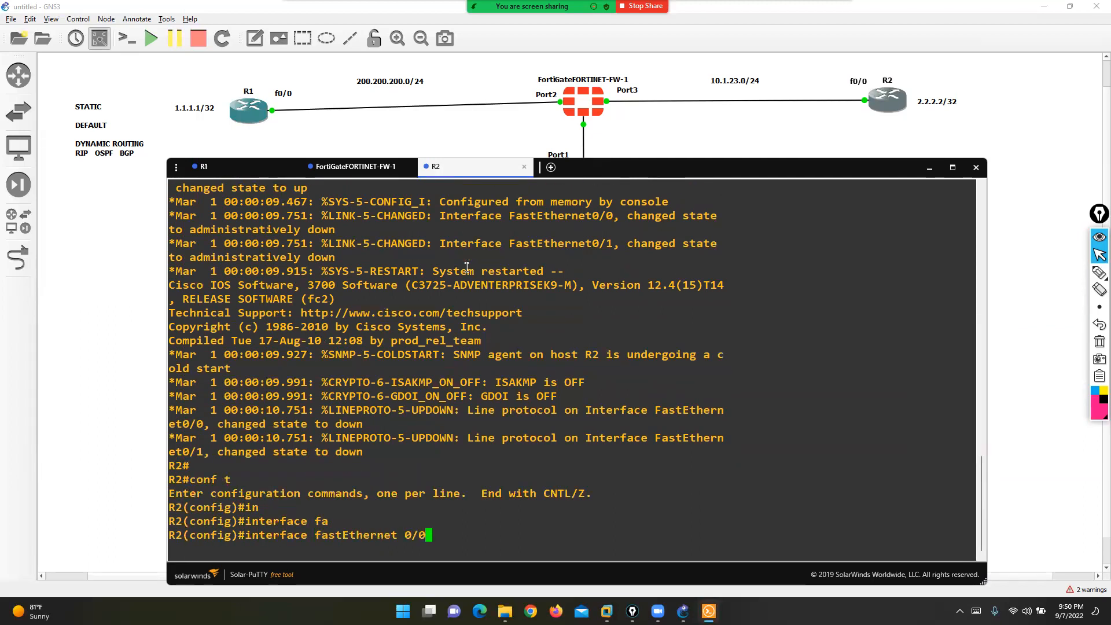
pyautogui.press('Return')
pyautogui.write('ip add')
pyautogui.press('Tab')
pyautogui.write('10.1.23.10 255.255.255.0')
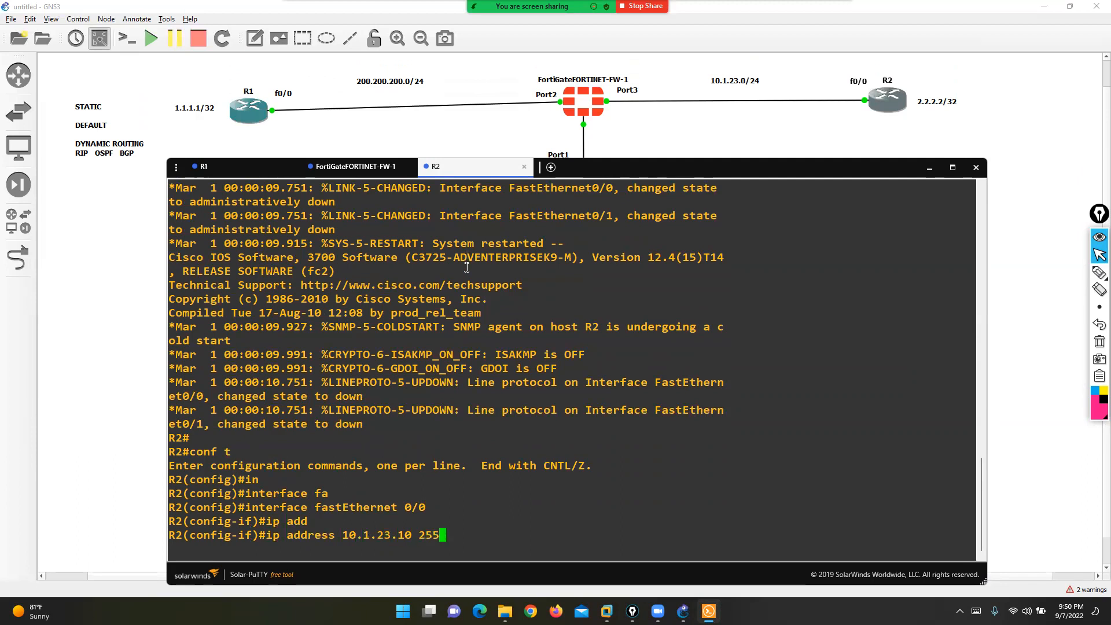
pyautogui.press('Return')
pyautogui.write('no sh')
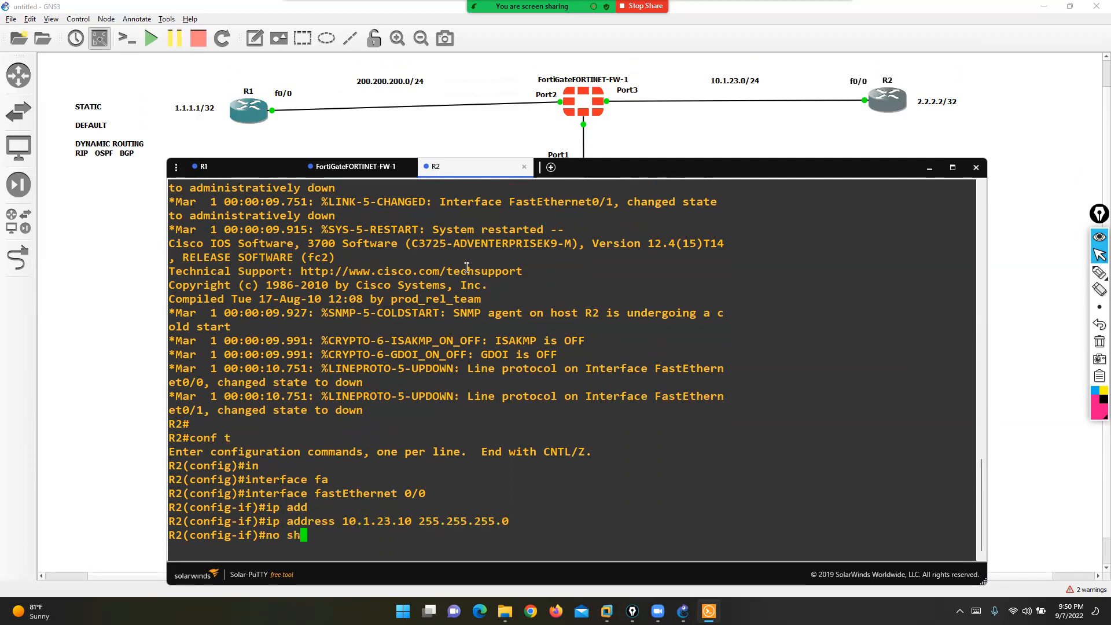
pyautogui.press('Return')
# - Assign Loopback0 2.2.2.2/32 on R2 and verify the interfaces with show ip int brief
pyautogui.write('ex')
pyautogui.press('Return')
pyautogui.write('in')
pyautogui.press('Tab')
pyautogui.write('l0')
pyautogui.press('Return')
pyautogui.write('ip add')
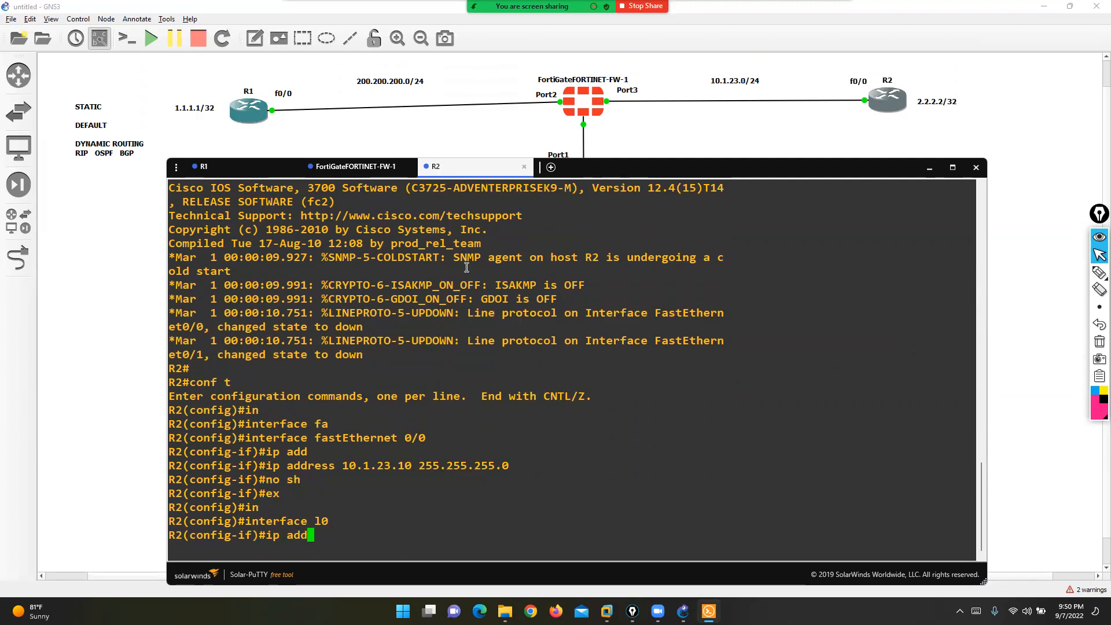
pyautogui.press('Tab')
pyautogui.write('2.2')
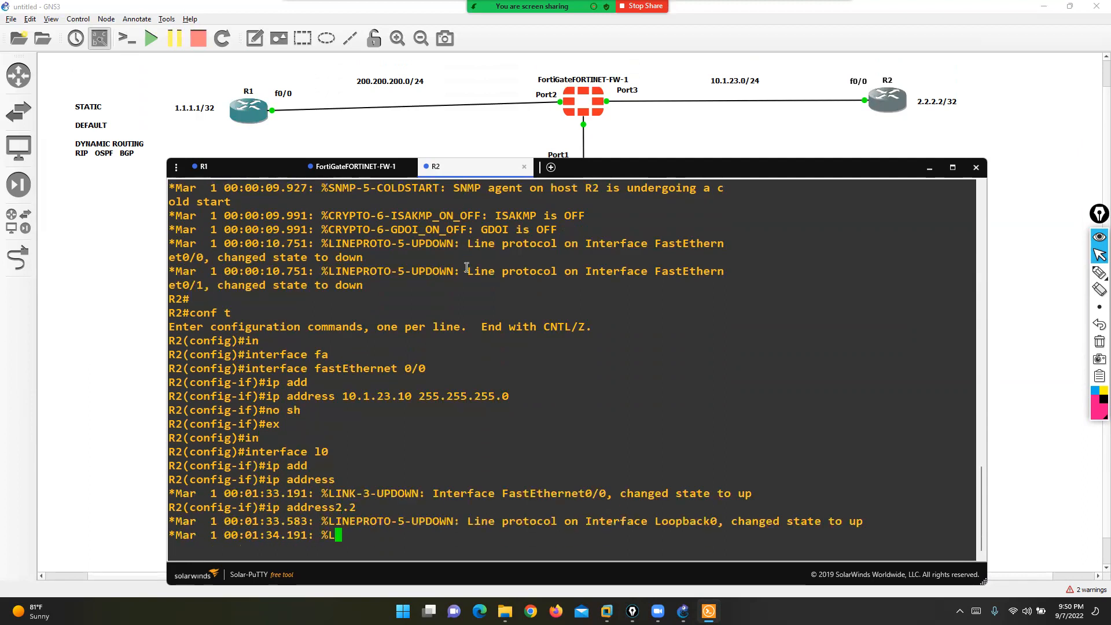
pyautogui.write('.2.2 2')
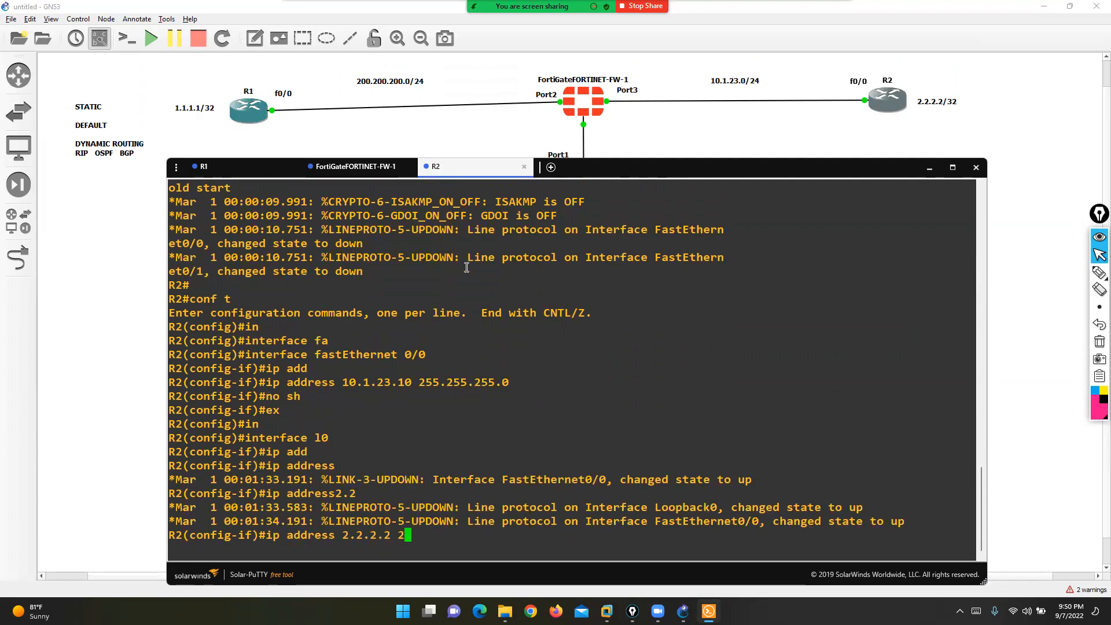
pyautogui.write('55.255.255.255')
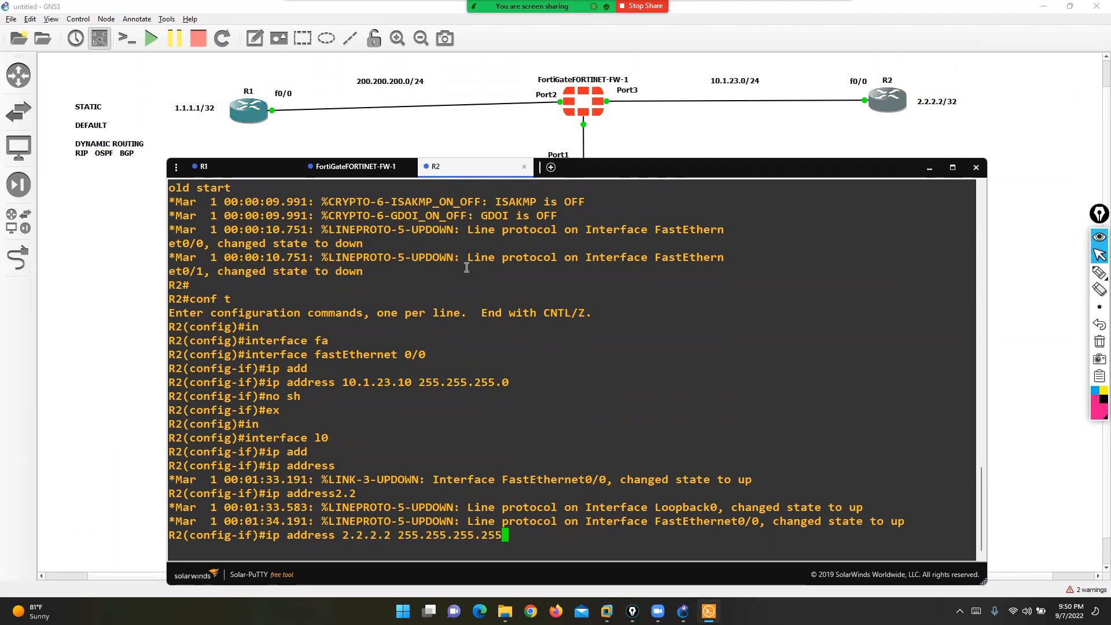
pyautogui.press('Return')
pyautogui.hotkey('ctrl', 'z')
pyautogui.press('Return')
pyautogui.write('sh')
pyautogui.press('Tab')
pyautogui.write('ip int b')
pyautogui.press('Return')
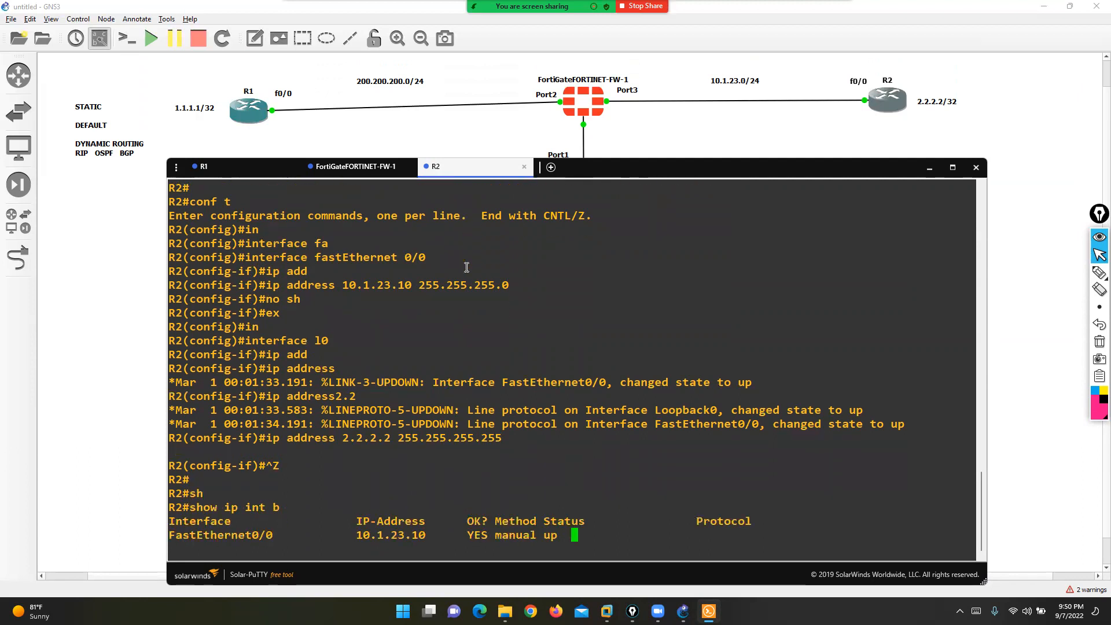
# - Move the Port1 label up beside the firewall and bring the FortiGate console back
pyautogui.click(356, 166)
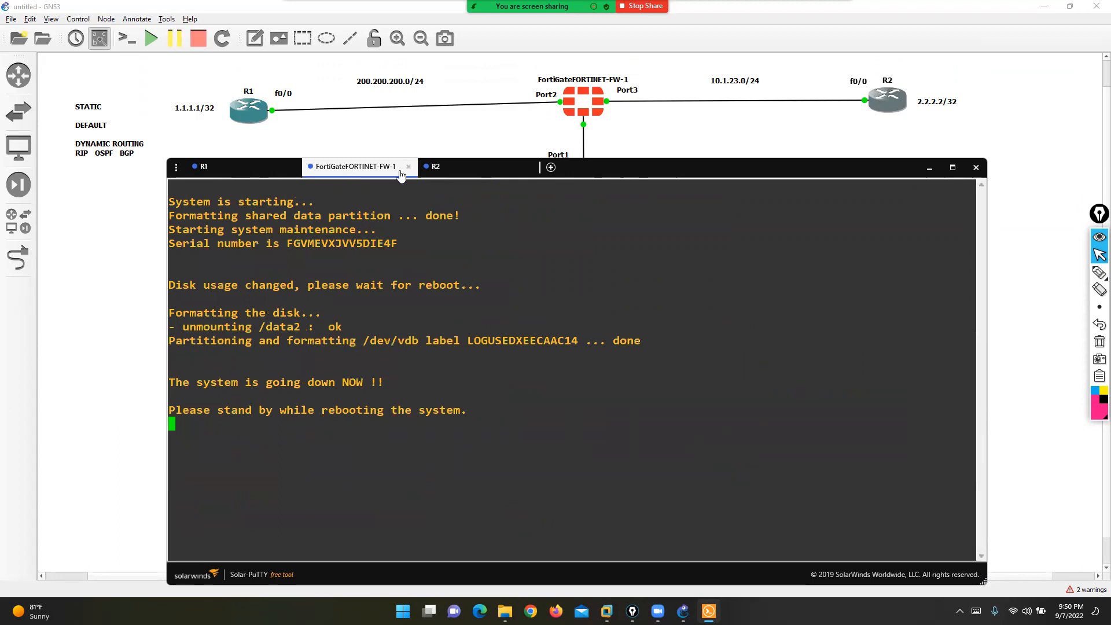
pyautogui.moveTo(571, 156); pyautogui.dragTo(577, 143)
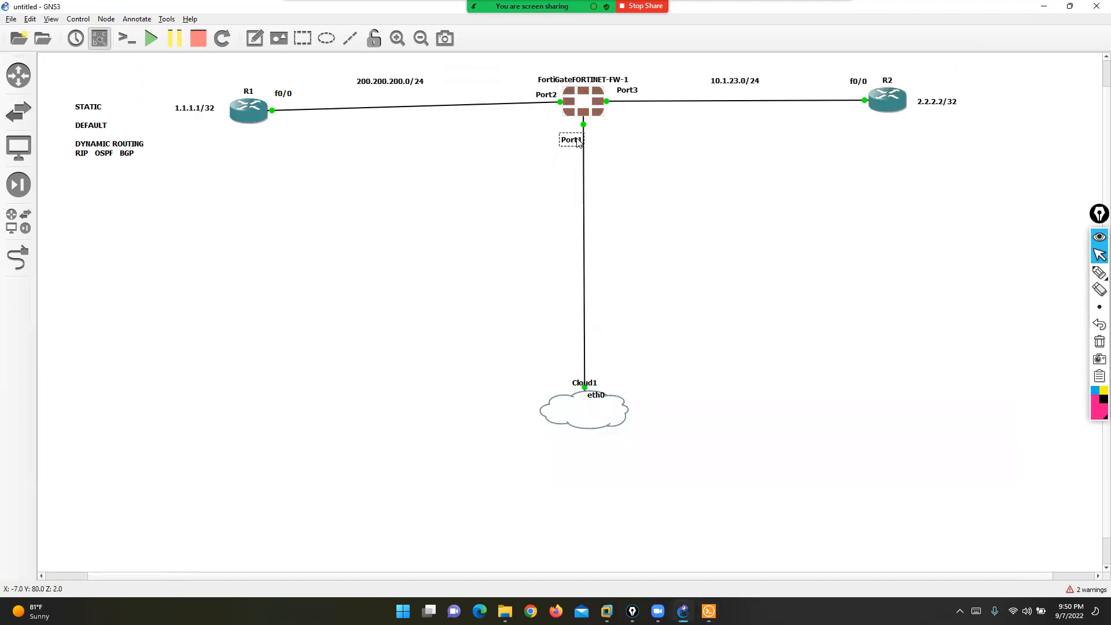
pyautogui.click(1099, 273)
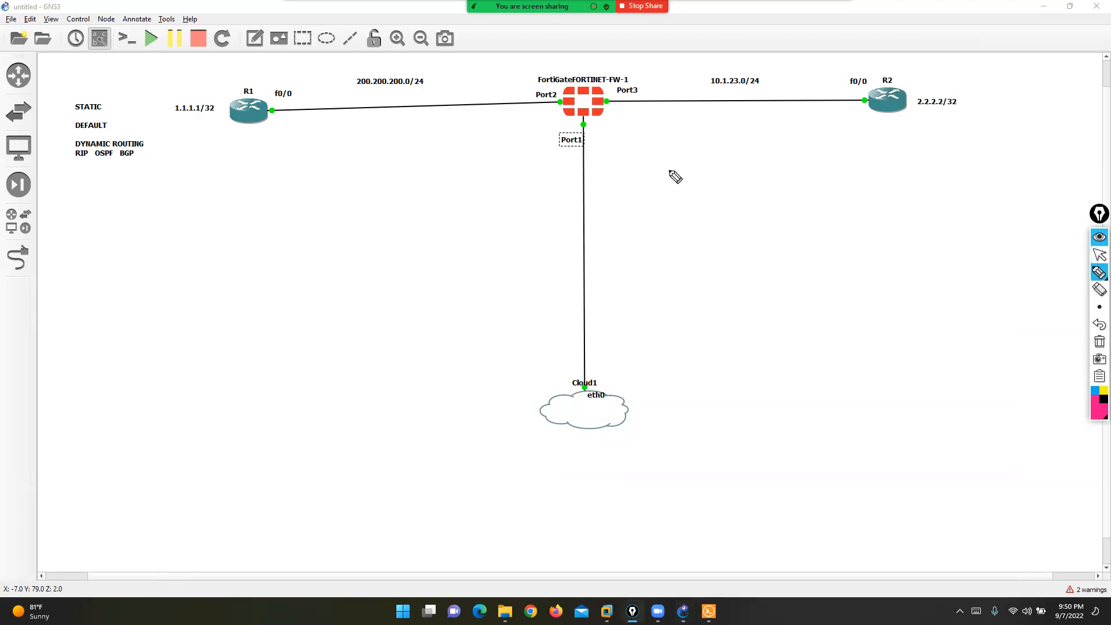
pyautogui.moveTo(586, 120)
pyautogui.mouseDown()
pyautogui.moveTo(551, 139)
pyautogui.moveTo(579, 150)
pyautogui.moveTo(602, 138)
pyautogui.moveTo(586, 124)
pyautogui.mouseUp()
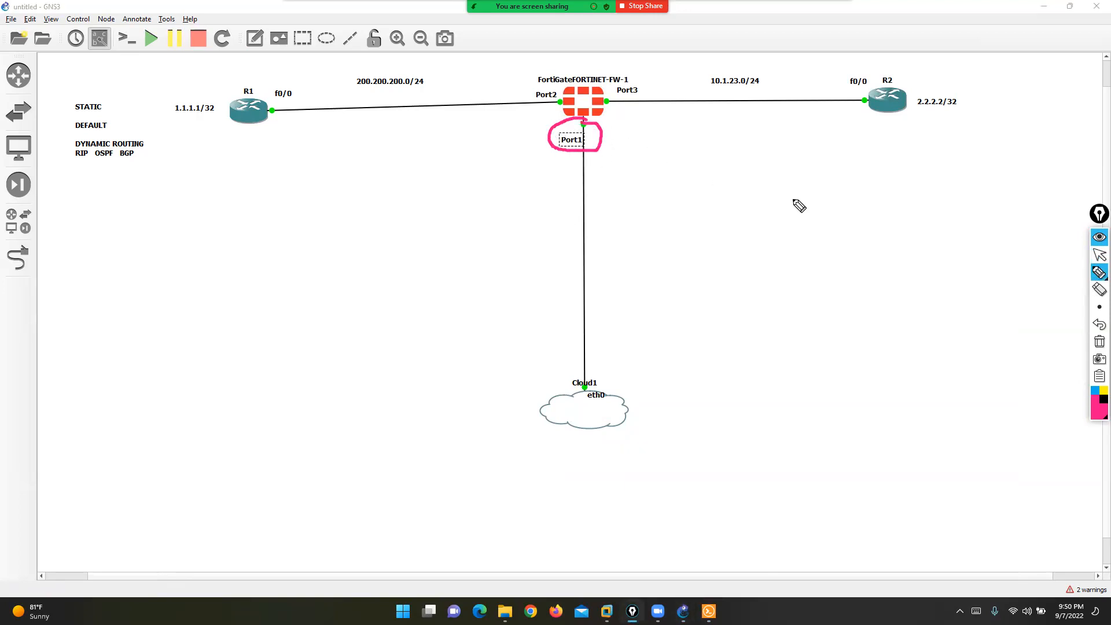
pyautogui.click(1100, 342)
pyautogui.click(1100, 255)
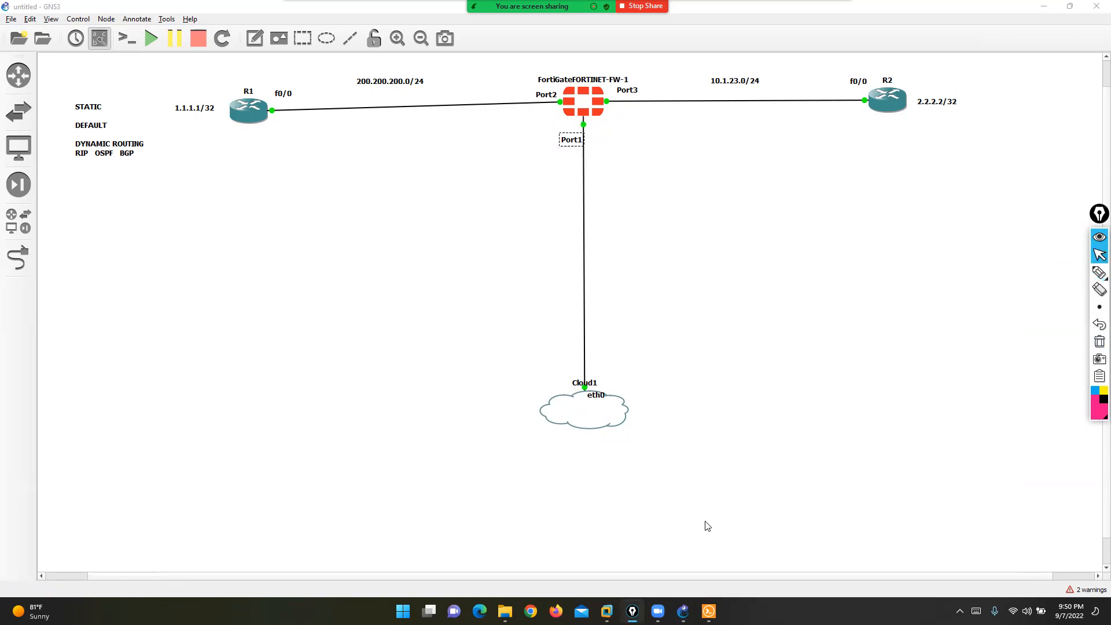
pyautogui.click(710, 611)
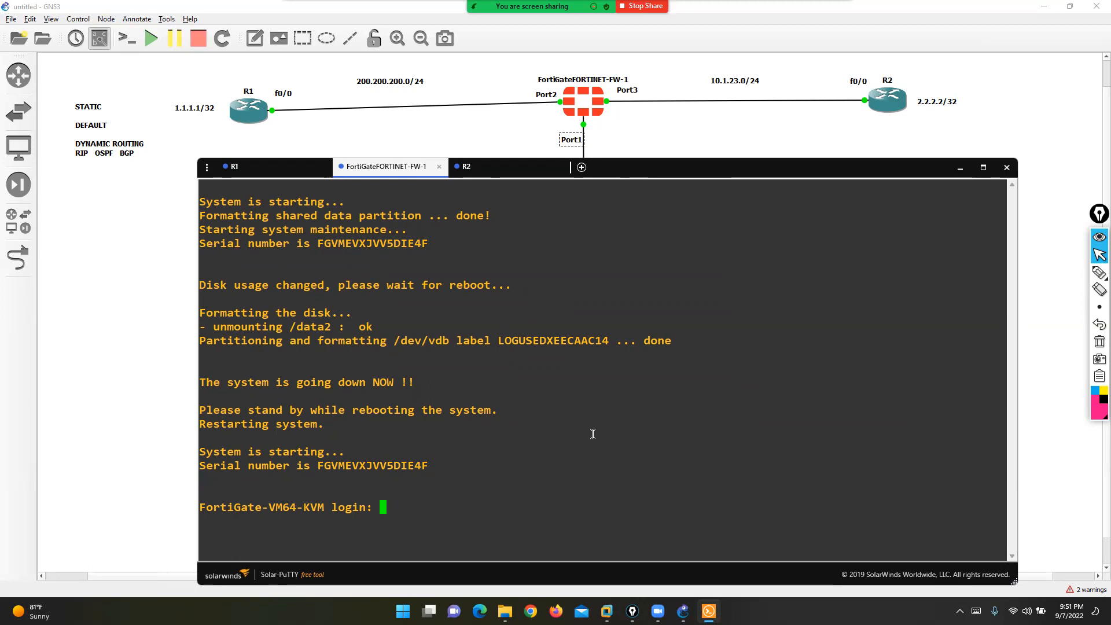
# - Log into the FortiGate as admin with the blank default password and set a new password
pyautogui.write('admin')
pyautogui.press('Return')
pyautogui.write('**')
pyautogui.press('BackSpace')
pyautogui.press('BackSpace')
pyautogui.press('Return')
pyautogui.write('***')
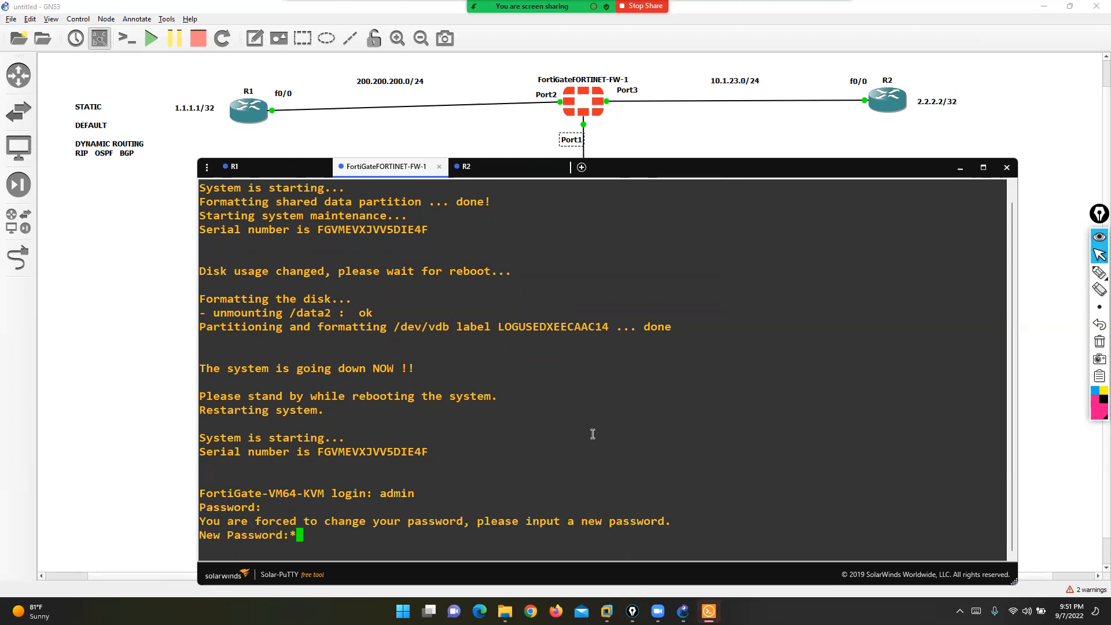
pyautogui.press('Return')
pyautogui.write('***')
pyautogui.press('Return')
# - Set port1 to static 192.168.255.190/24 allowing HTTP, HTTPS, ping and SSH
pyautogui.write('config system interface')
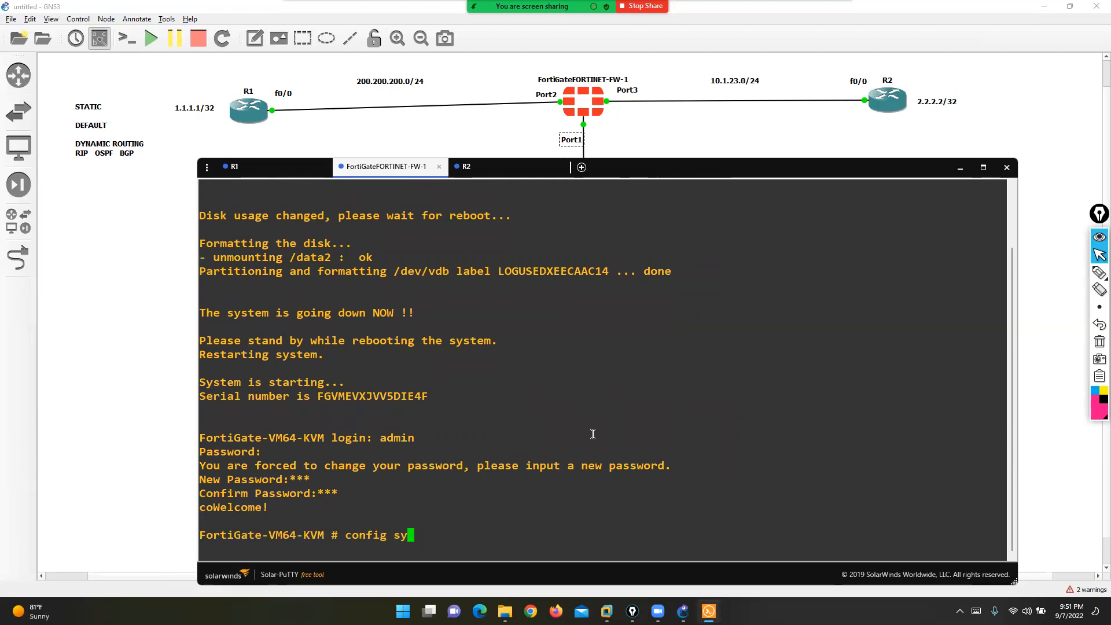
pyautogui.press('Return')
pyautogui.write('edit port1')
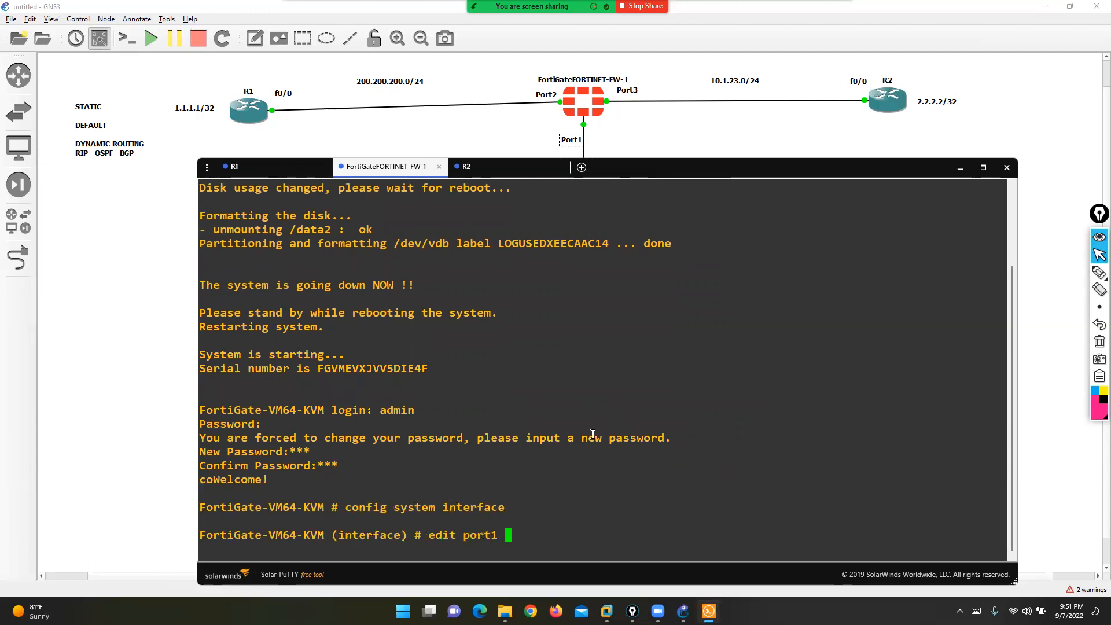
pyautogui.press('Return')
pyautogui.write('set mode static')
pyautogui.press('Return')
pyautogui.write('se')
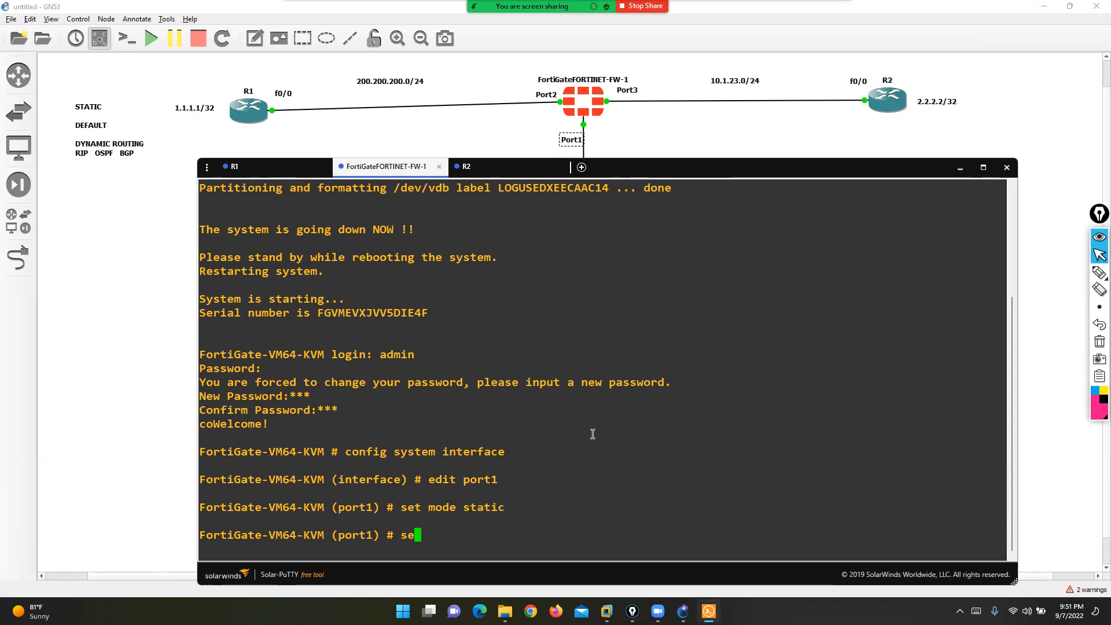
pyautogui.write('t ip 192.168.255.190/24')
pyautogui.press('Return')
pyautogui.write('set allowaccess http ')
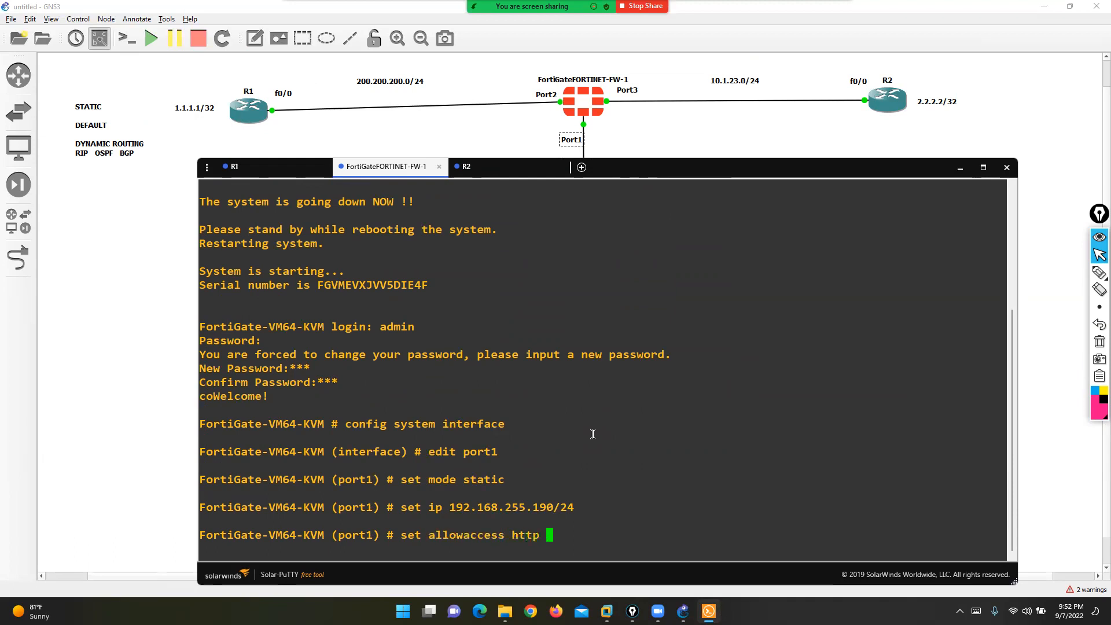
pyautogui.write('https ping ssh')
pyautogui.press('Return')
pyautogui.write('end')
pyautogui.press('Return')
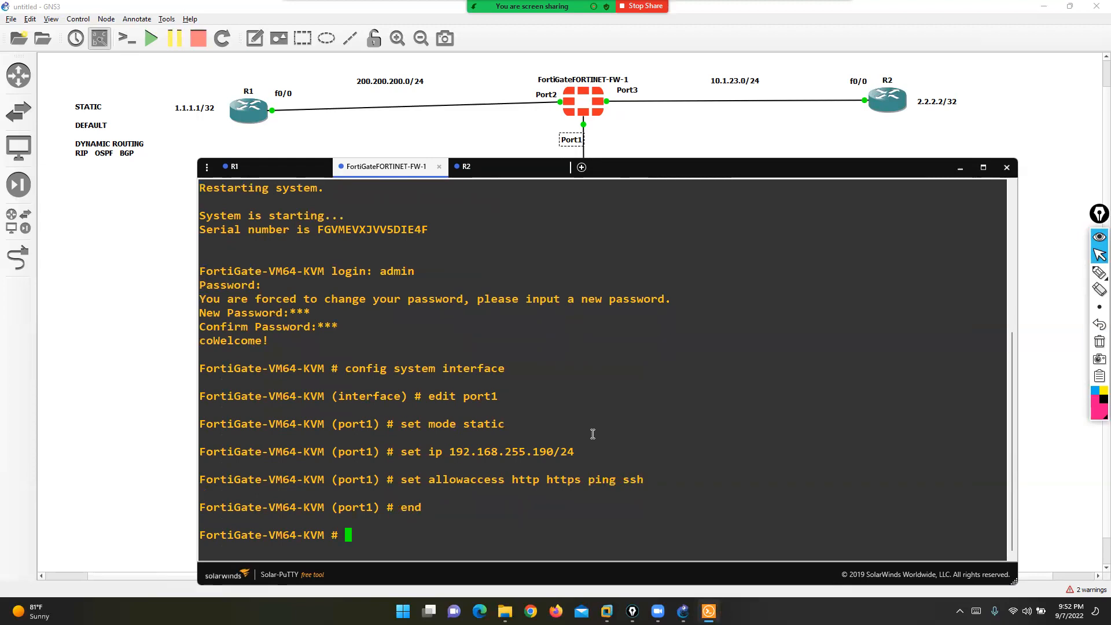
pyautogui.click(555, 611)
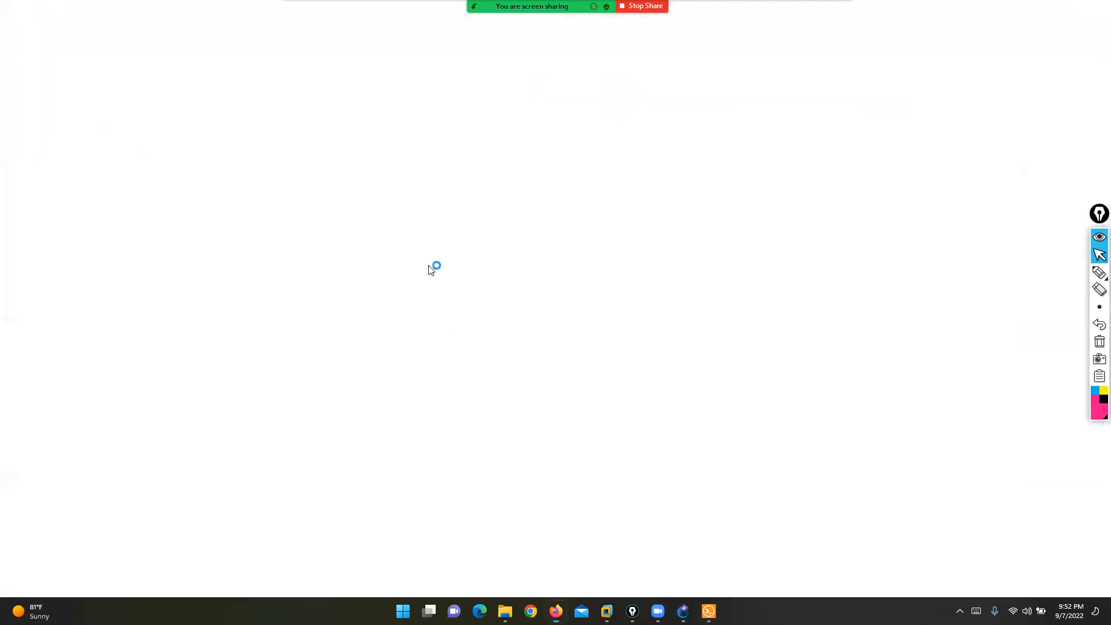
# - Browse to 192.168.255.190 and sign in to the FortiGate web GUI with the admin account
pyautogui.write('192.1')
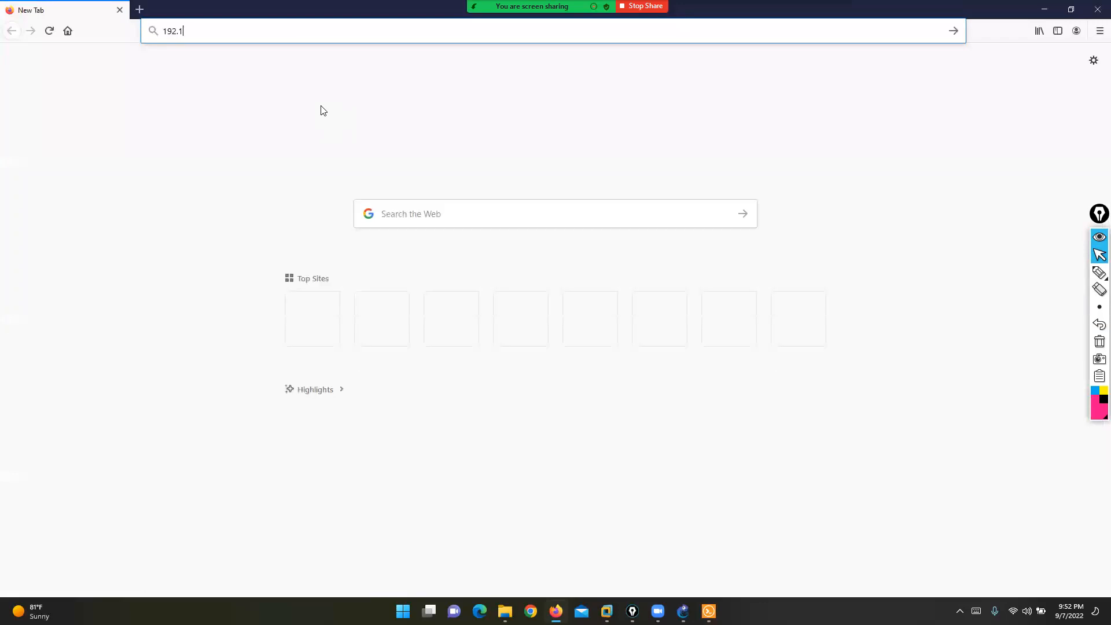
pyautogui.write('68.255.190')
pyautogui.press('Return')
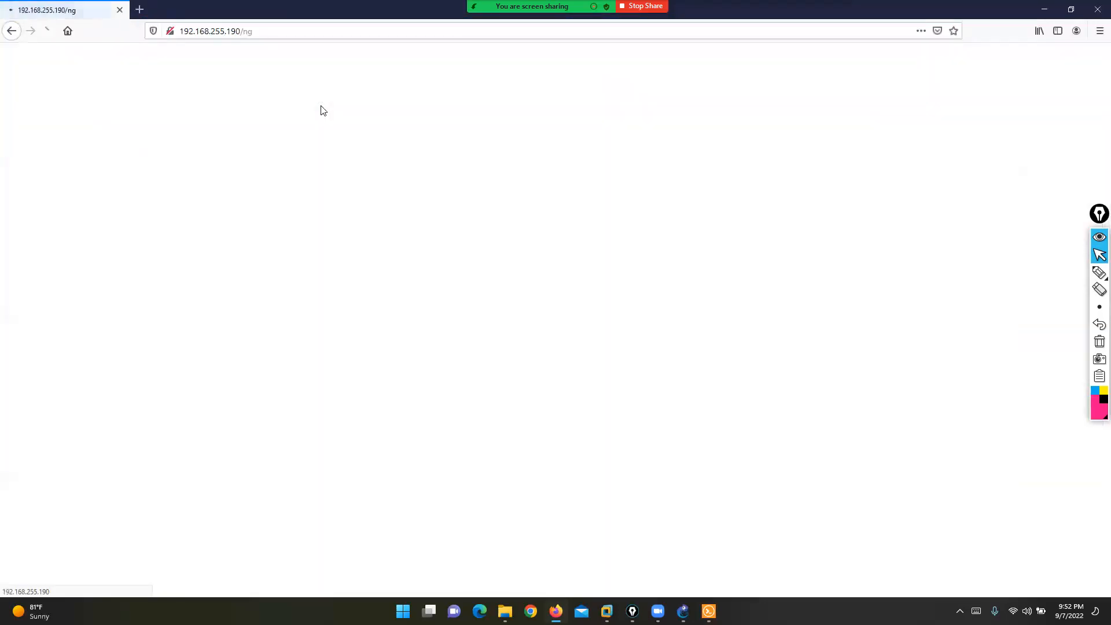
pyautogui.write('admin')
pyautogui.press('Tab')
pyautogui.write('admin')
pyautogui.press('Return')
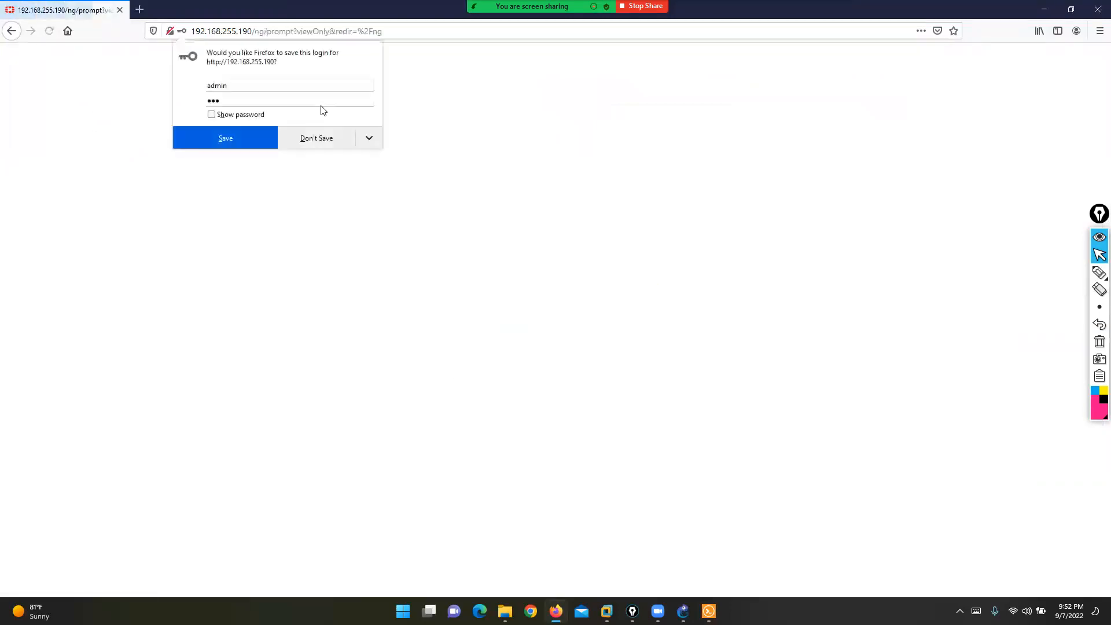
pyautogui.click(316, 144)
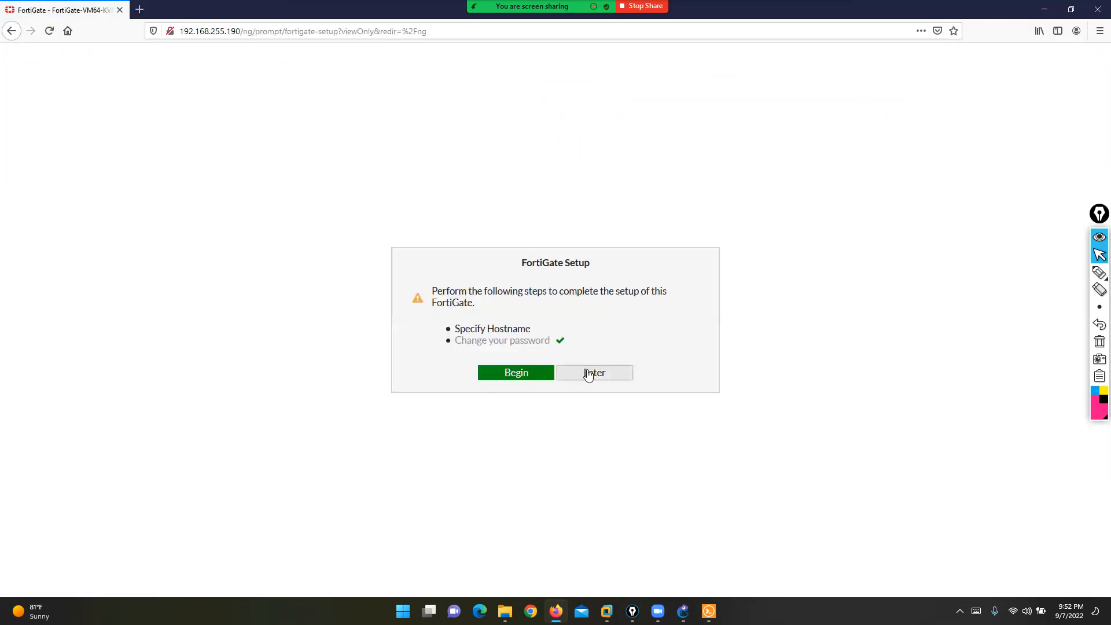
# - Defer the FortiGate setup with Later, nudge R1 on the GNS3 topology, and return to the dashboard
pyautogui.click(587, 374)
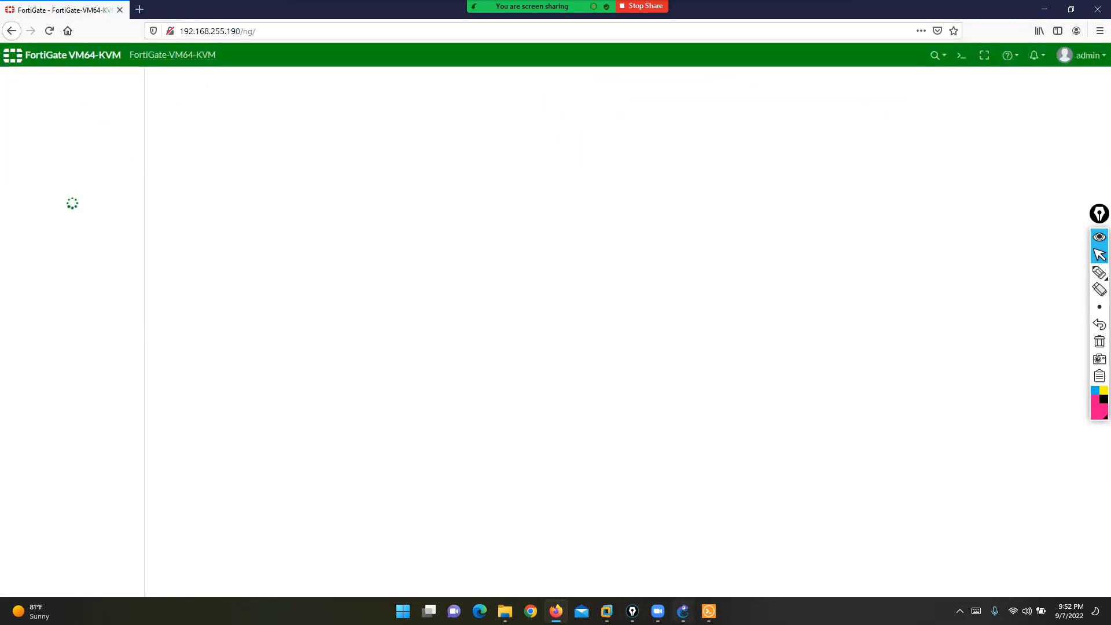
pyautogui.click(684, 612)
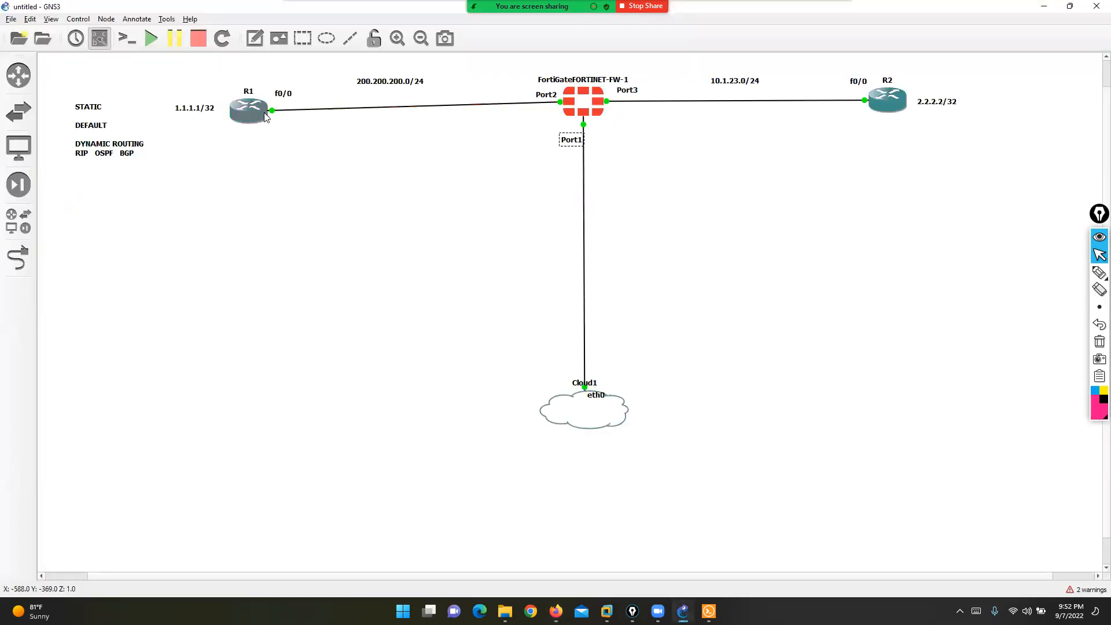
pyautogui.moveTo(254, 110); pyautogui.dragTo(262, 103)
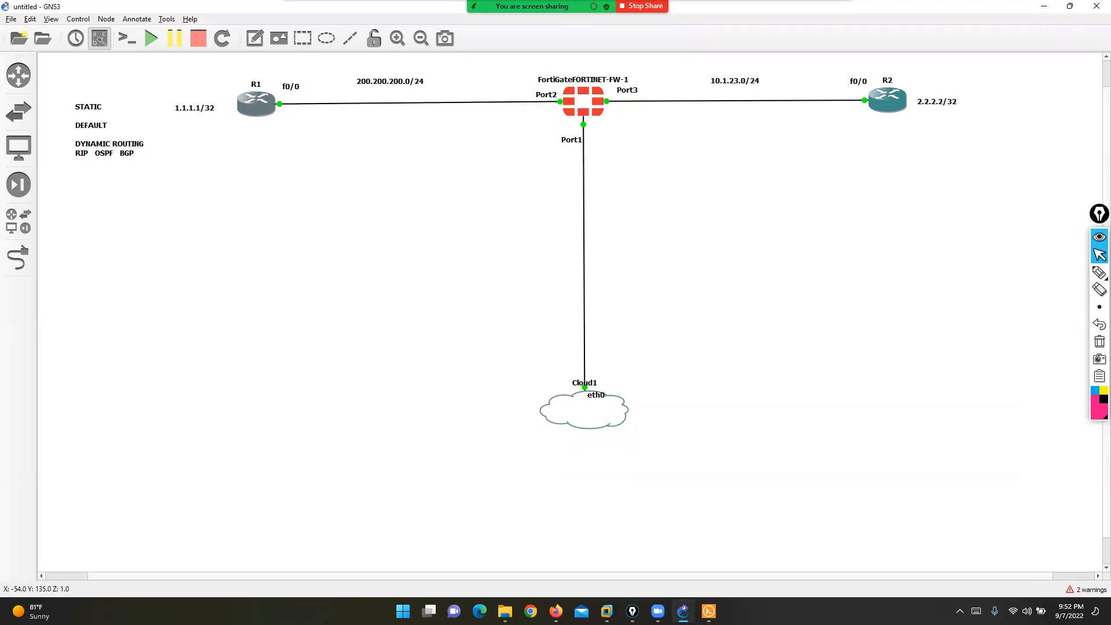
pyautogui.click(555, 612)
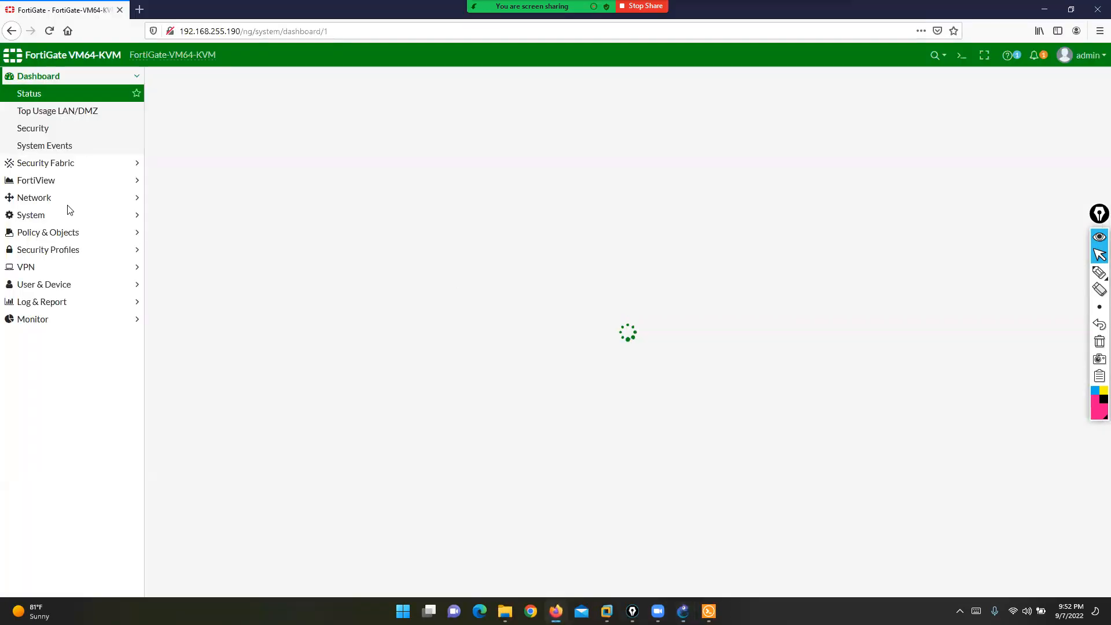
# - Edit port2 under Network > Interfaces with alias LAN, 200.200.200.1/24 and PING access, then save
pyautogui.click(48, 199)
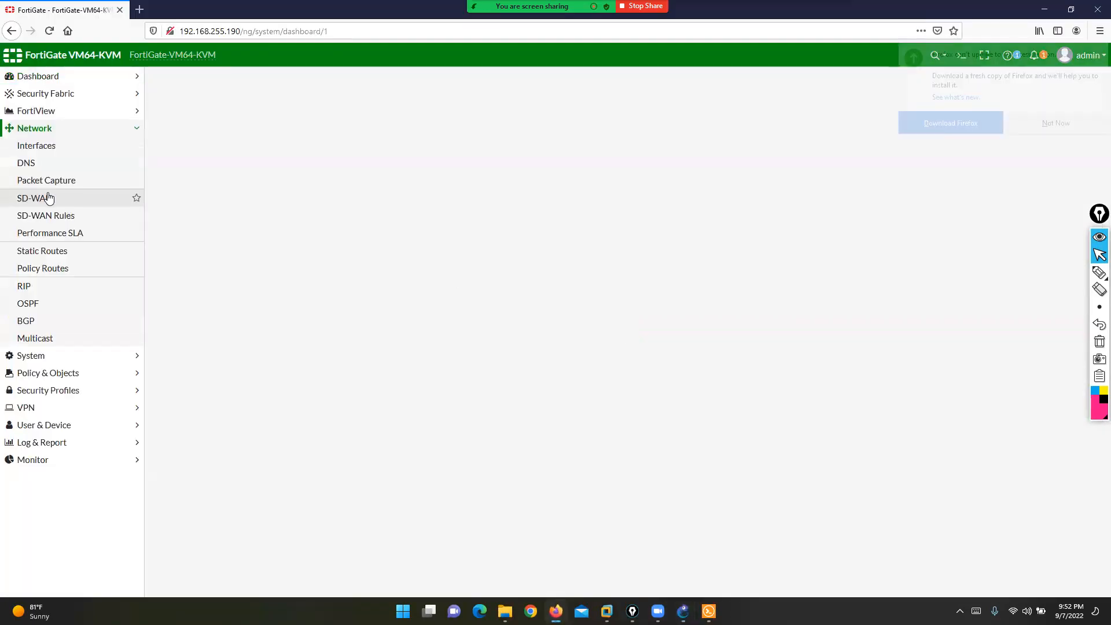
pyautogui.click(40, 145)
pyautogui.click(1054, 124)
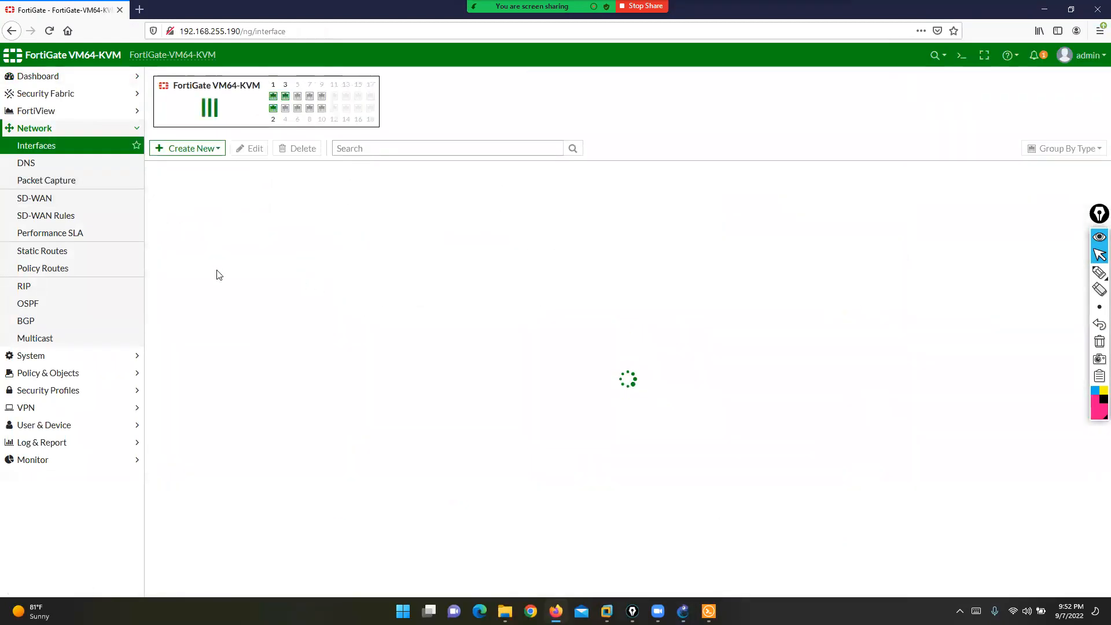
pyautogui.click(201, 272)
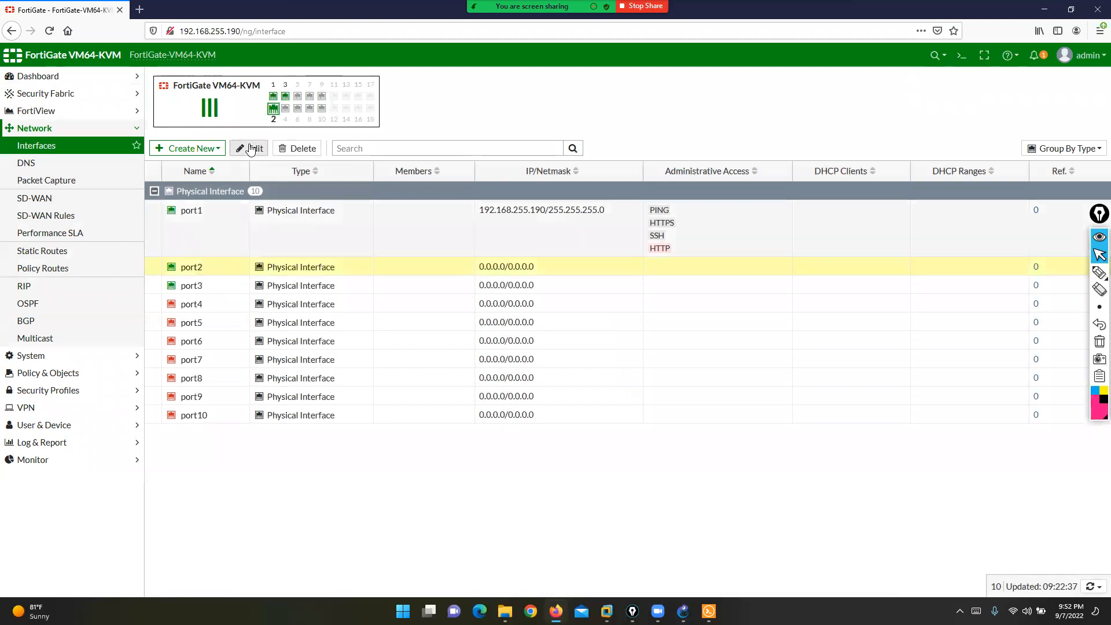
pyautogui.click(249, 148)
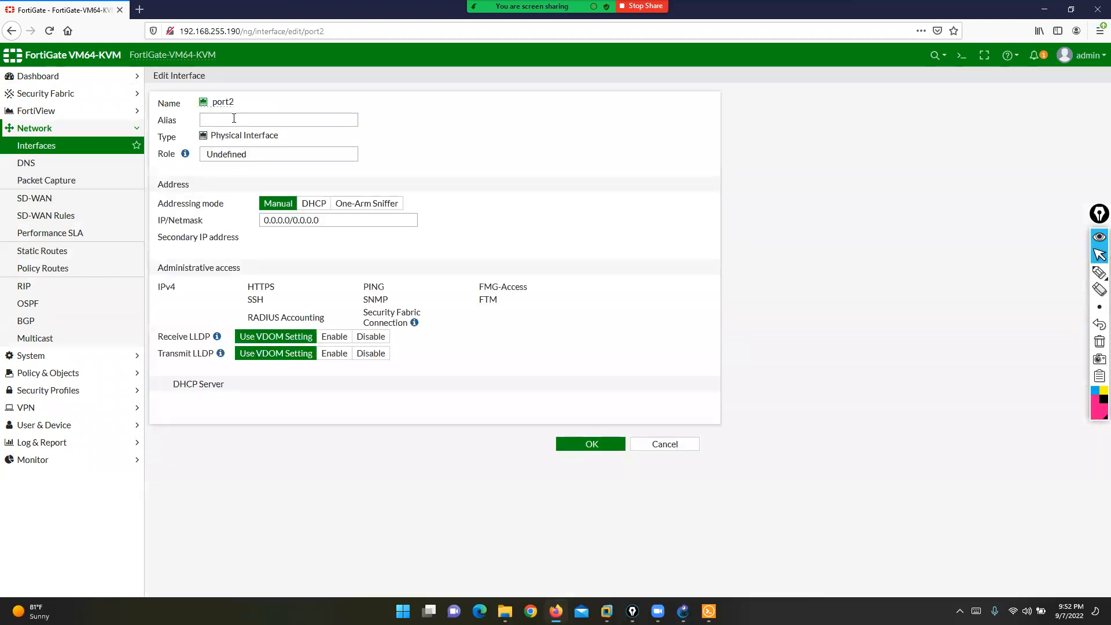
pyautogui.write('LAN')
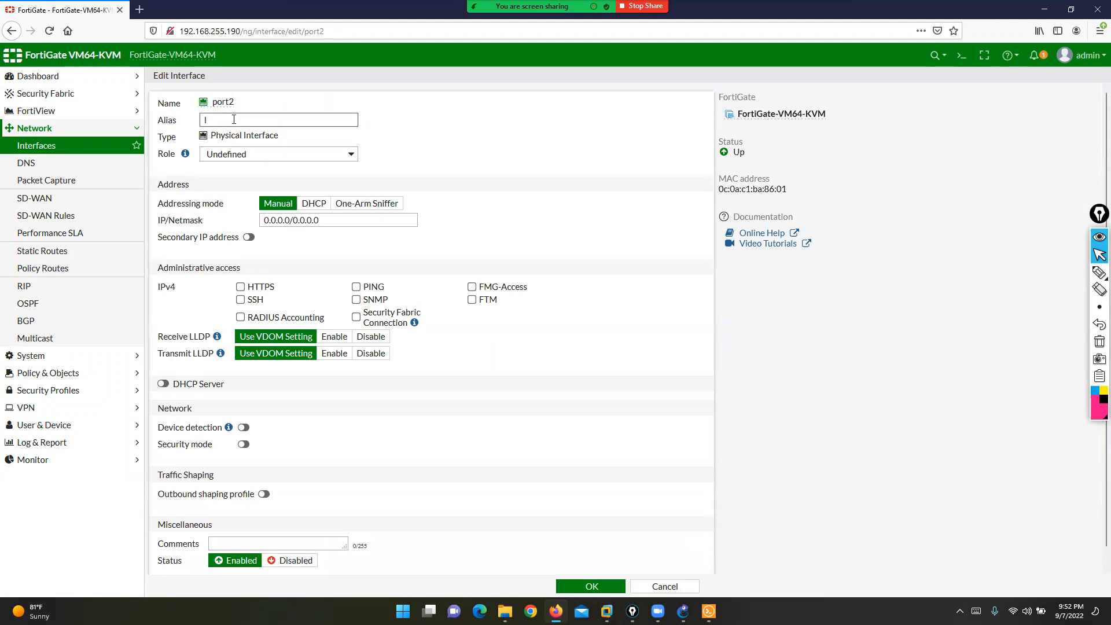
pyautogui.press('Tab')
pyautogui.press('Tab')
pyautogui.press('Tab')
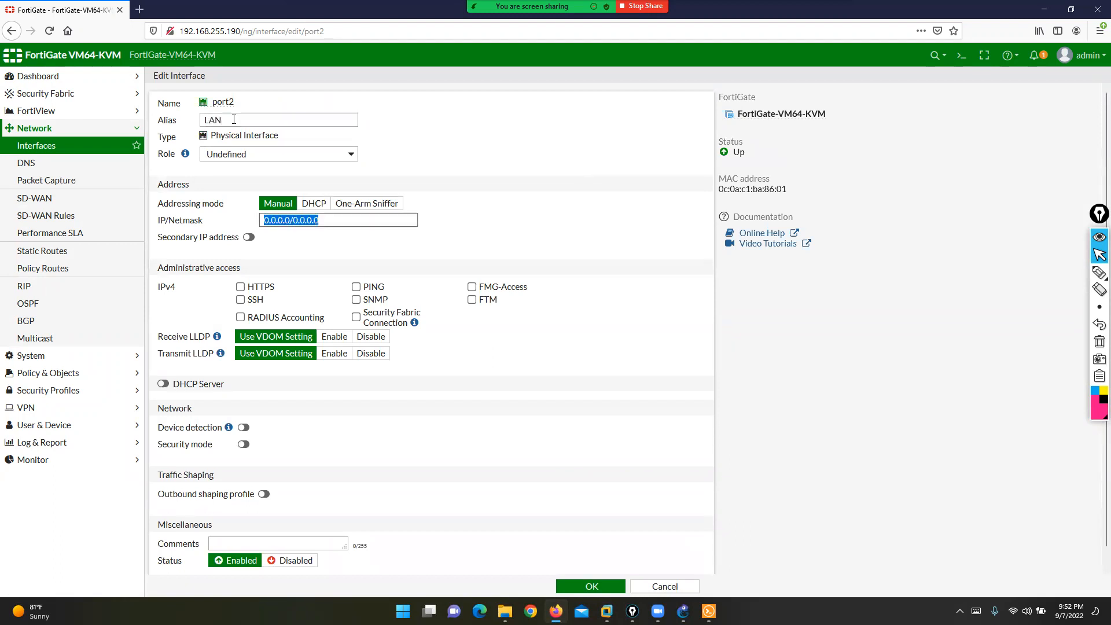
pyautogui.write('20.2')
pyautogui.press('BackSpace')
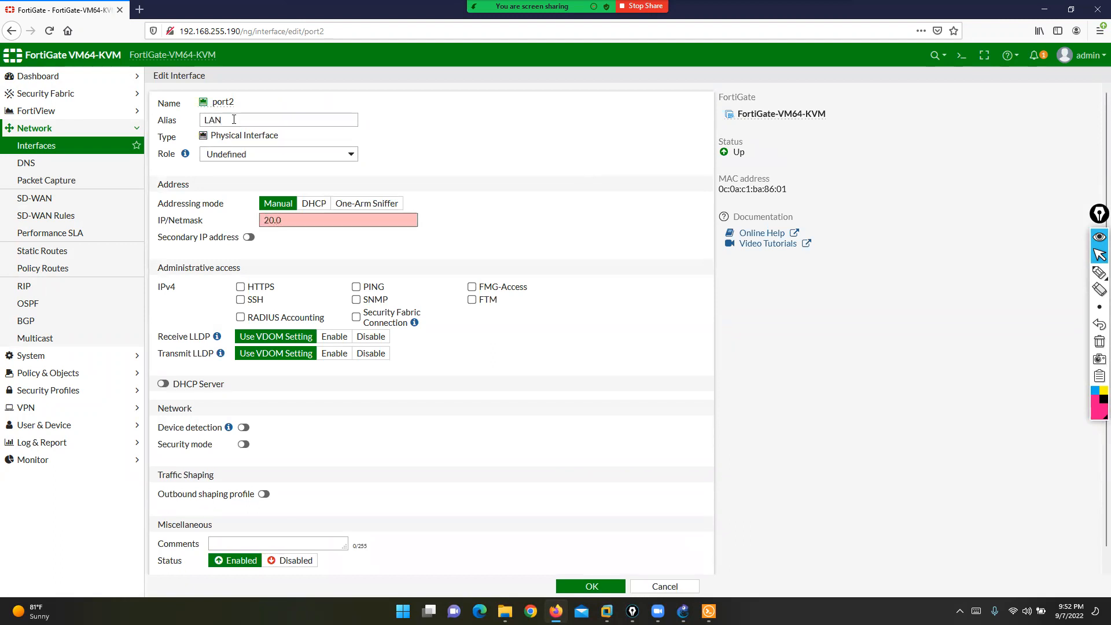
pyautogui.write('0.200.200.1/24')
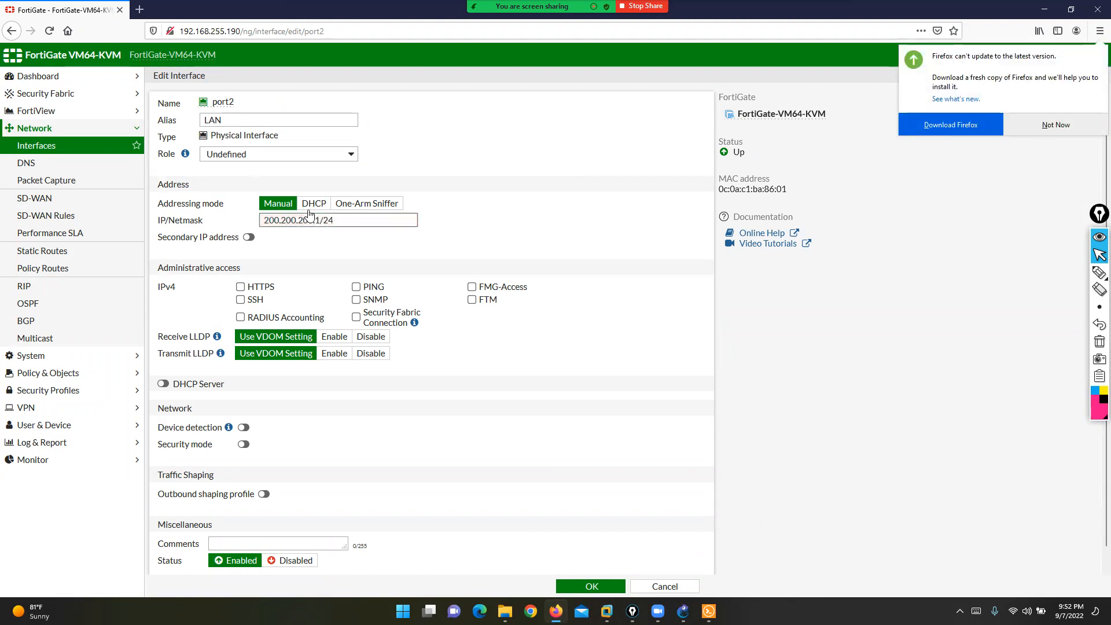
pyautogui.click(356, 286)
pyautogui.click(591, 586)
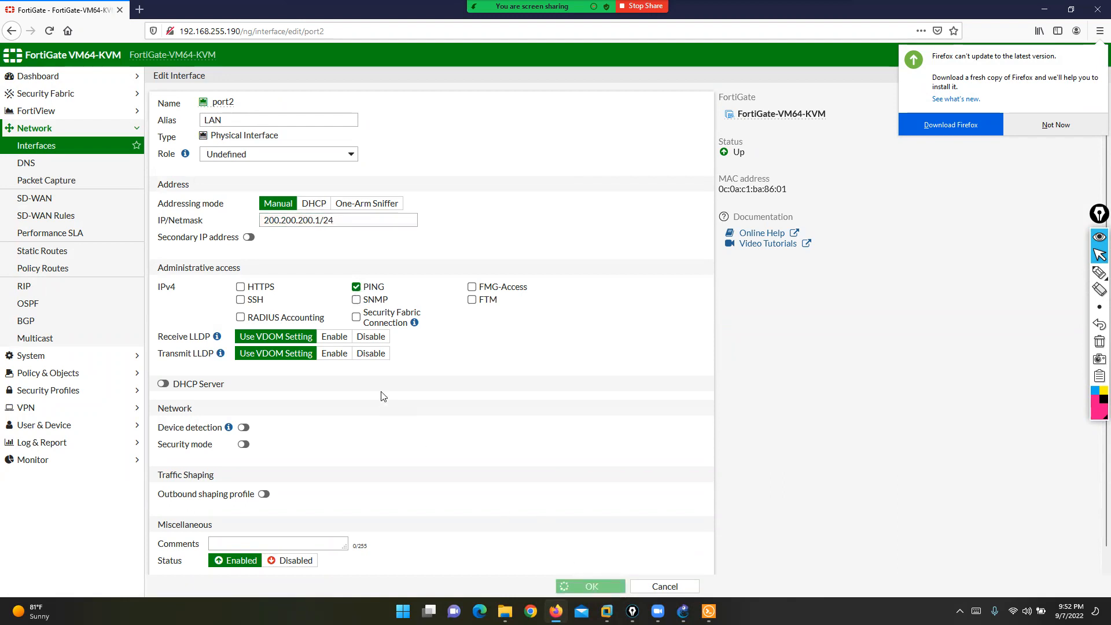
# - Set port3 to alias WAN, 10.1.23.1/24 with PING allowed, then return to the FortiGate console
pyautogui.click(197, 290)
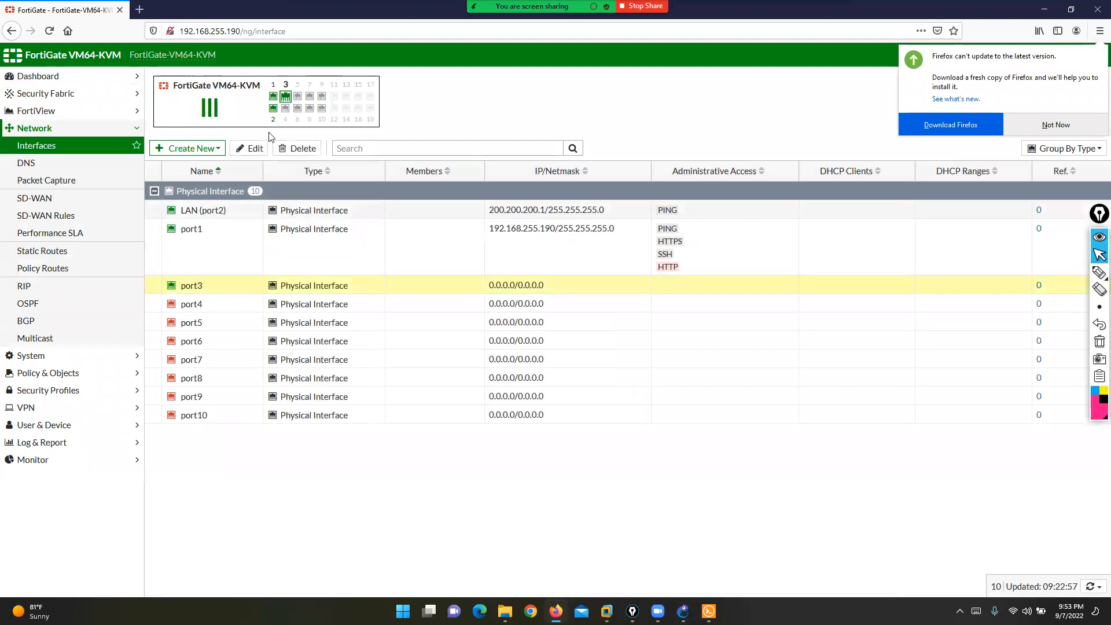
pyautogui.click(250, 148)
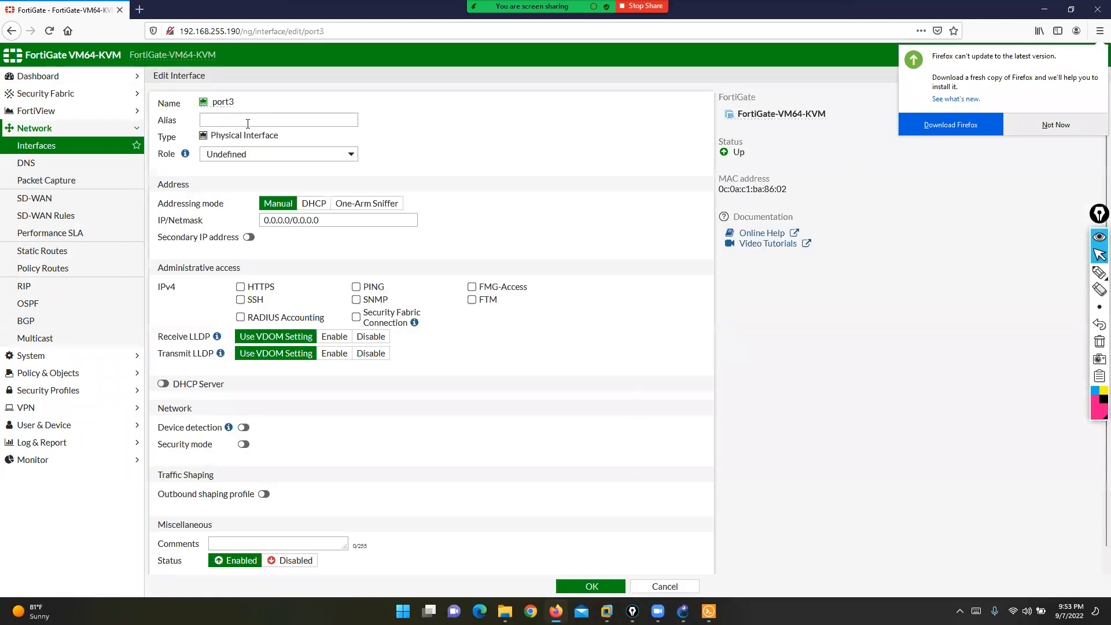
pyautogui.click(248, 121)
pyautogui.write('WAN')
pyautogui.press('Tab')
pyautogui.press('Tab')
pyautogui.press('Tab')
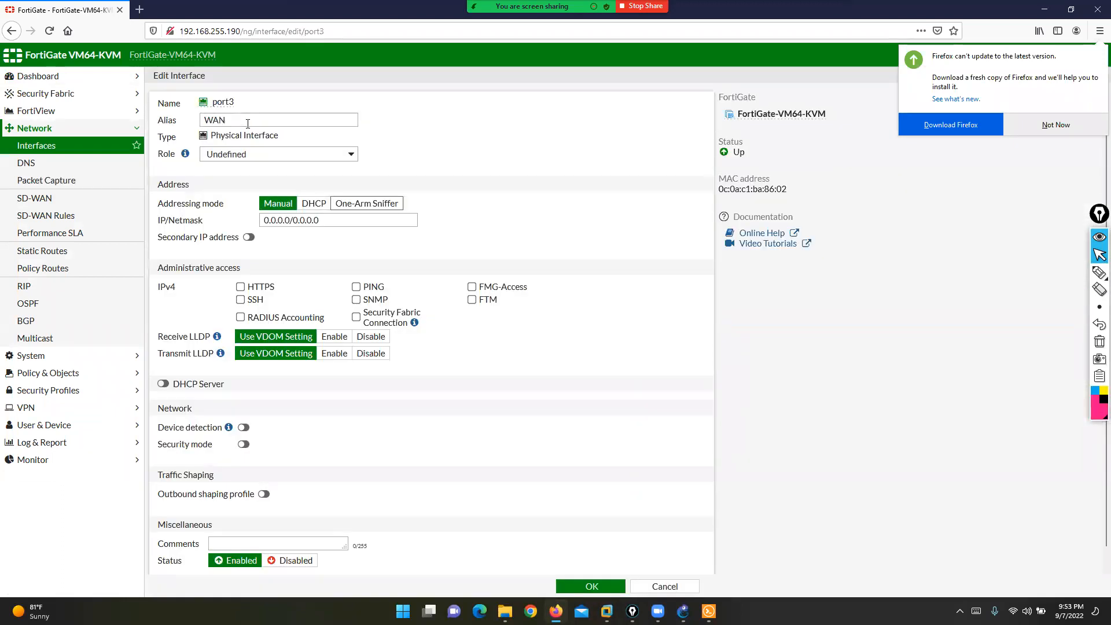
pyautogui.write('10.1.23.1/24')
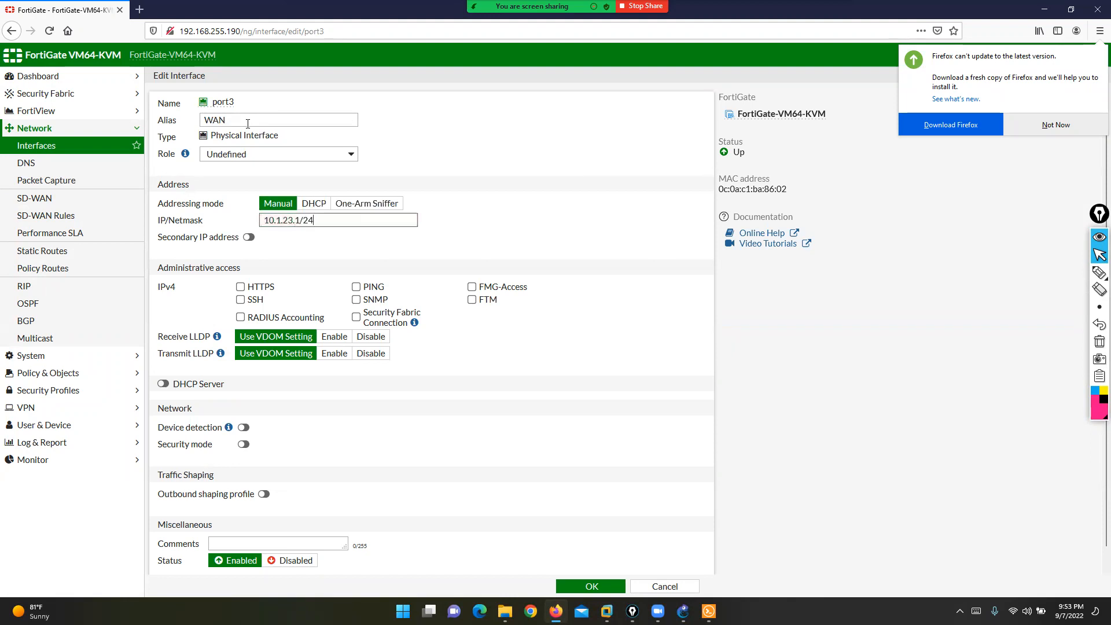
pyautogui.click(356, 288)
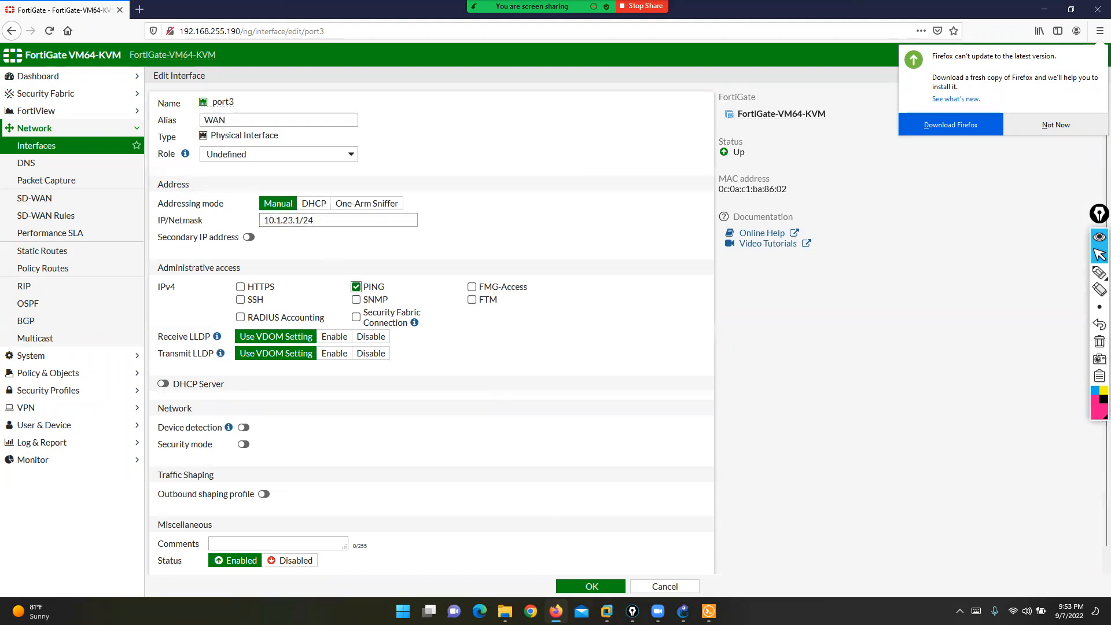
pyautogui.click(580, 587)
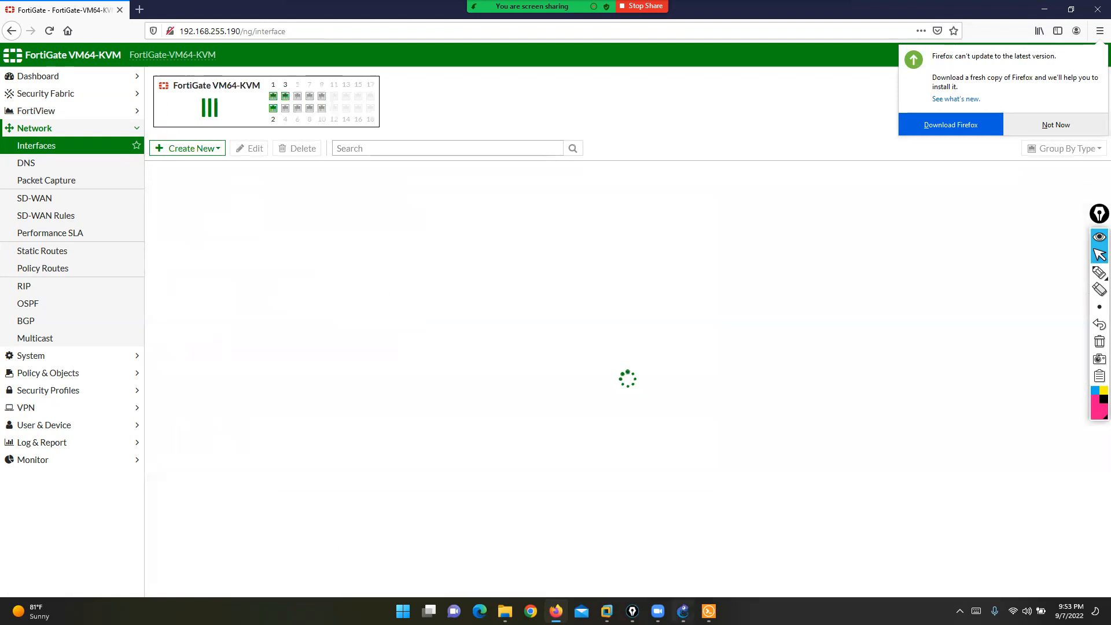
pyautogui.click(683, 611)
pyautogui.click(707, 609)
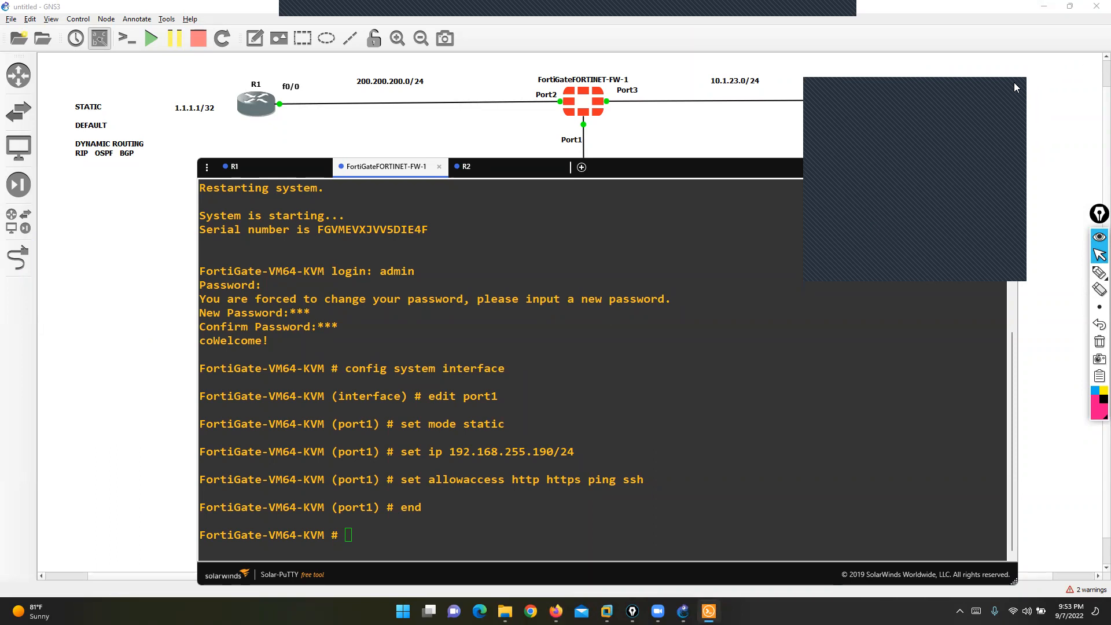
# - Draw a pink freehand bracket beside the STATIC and DEFAULT routing notes, then stop annotating
pyautogui.click(985, 88)
pyautogui.click(481, 337)
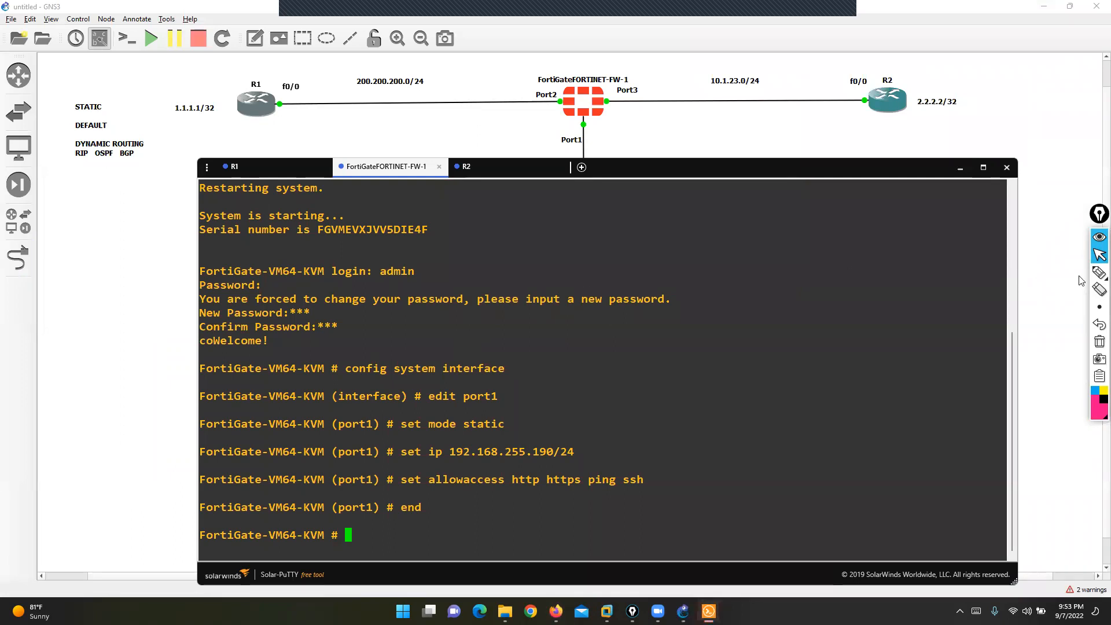
pyautogui.click(1065, 273)
pyautogui.moveTo(97, 93)
pyautogui.mouseDown()
pyautogui.moveTo(115, 101)
pyautogui.moveTo(122, 135)
pyautogui.mouseUp()
pyautogui.moveTo(74, 93)
pyautogui.mouseDown()
pyautogui.moveTo(58, 94)
pyautogui.moveTo(50, 118)
pyautogui.moveTo(66, 137)
pyautogui.mouseUp()
pyautogui.click(1100, 256)
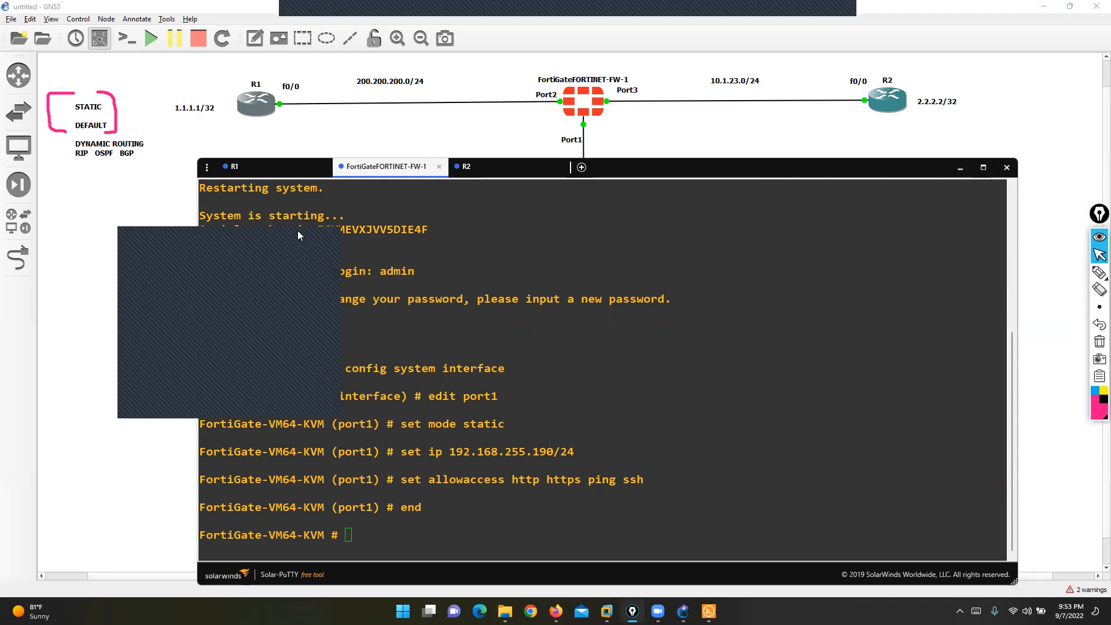
pyautogui.moveTo(298, 230)
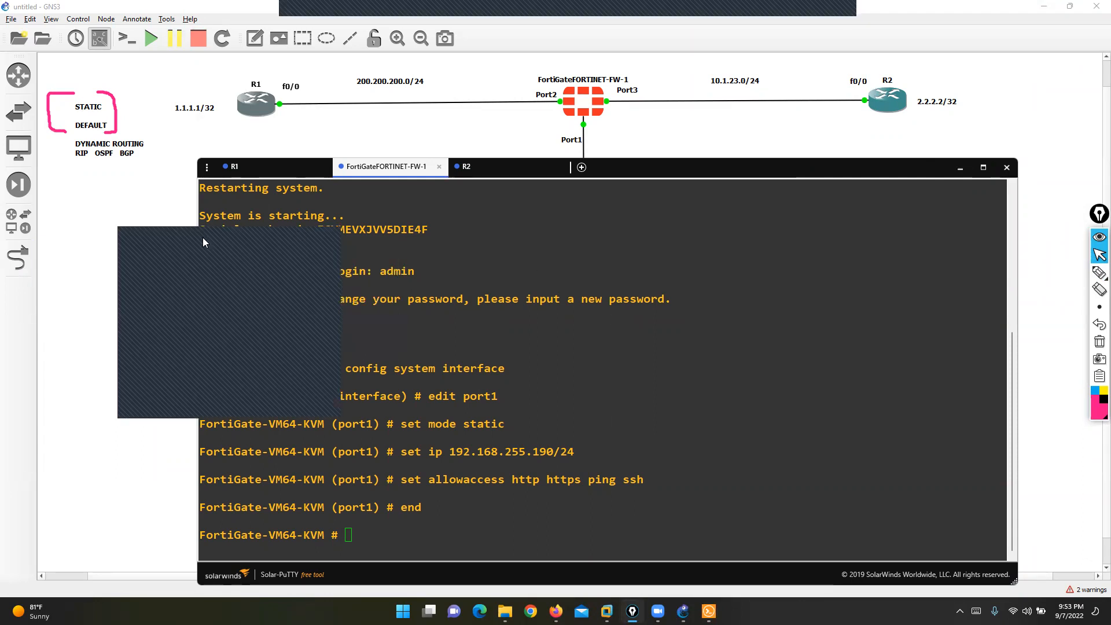
pyautogui.moveTo(205, 237); pyautogui.dragTo(220, 237)
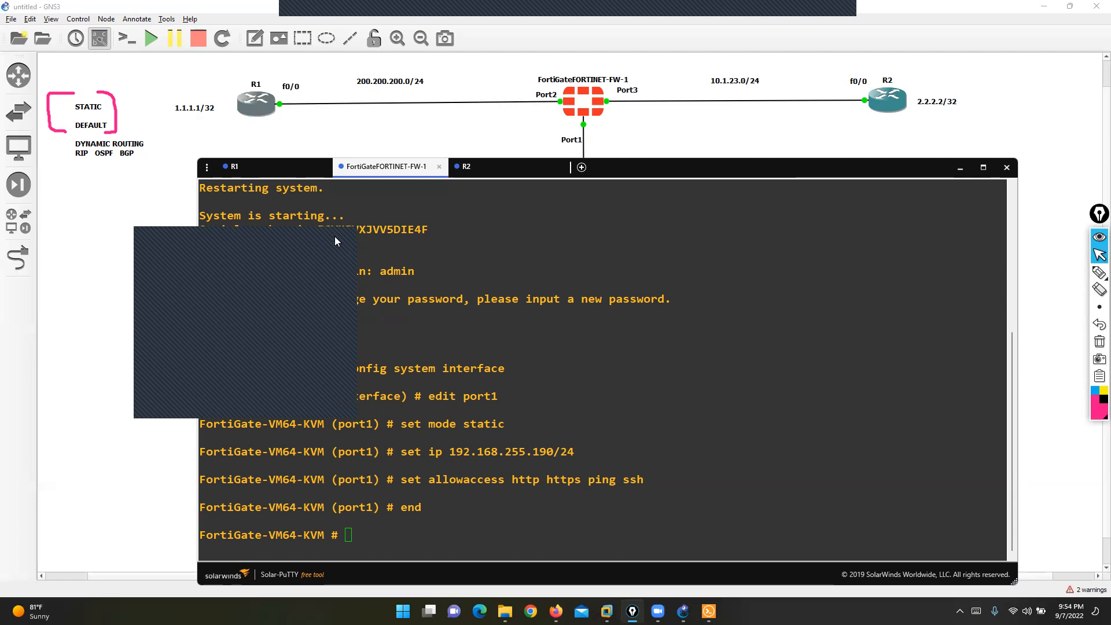
# - Highlight the STATIC and DEFAULT labels and check-mark the FortiGate, then erase the marks
pyautogui.click(1100, 272)
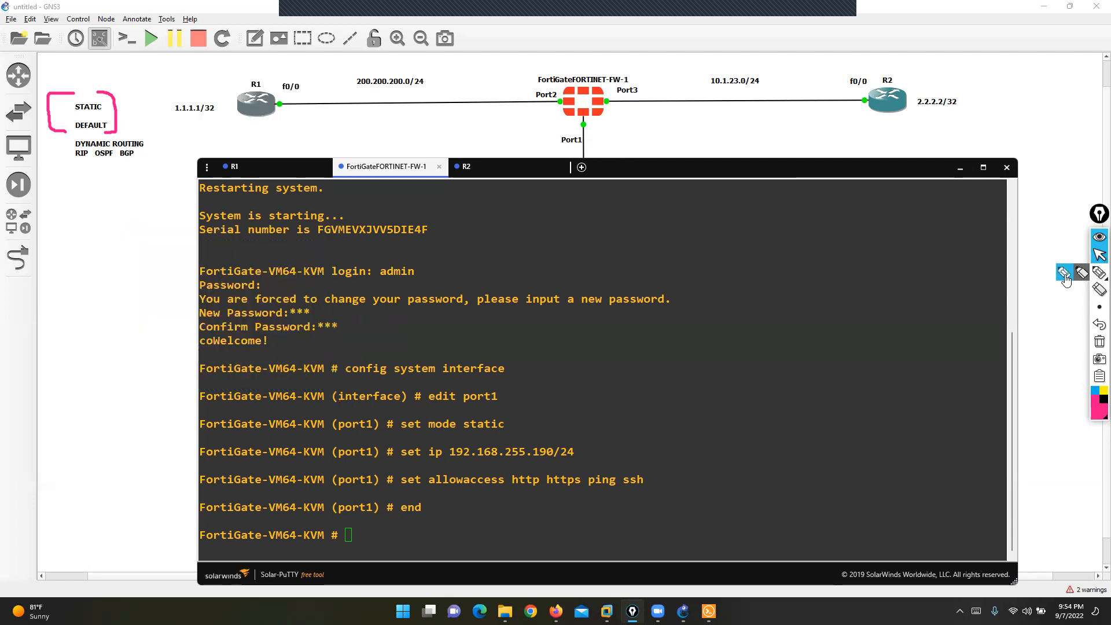
pyautogui.moveTo(128, 111)
pyautogui.mouseDown()
pyautogui.moveTo(114, 95)
pyautogui.moveTo(54, 112)
pyautogui.moveTo(81, 138)
pyautogui.moveTo(119, 108)
pyautogui.mouseUp()
pyautogui.moveTo(567, 59); pyautogui.dragTo(624, 47)
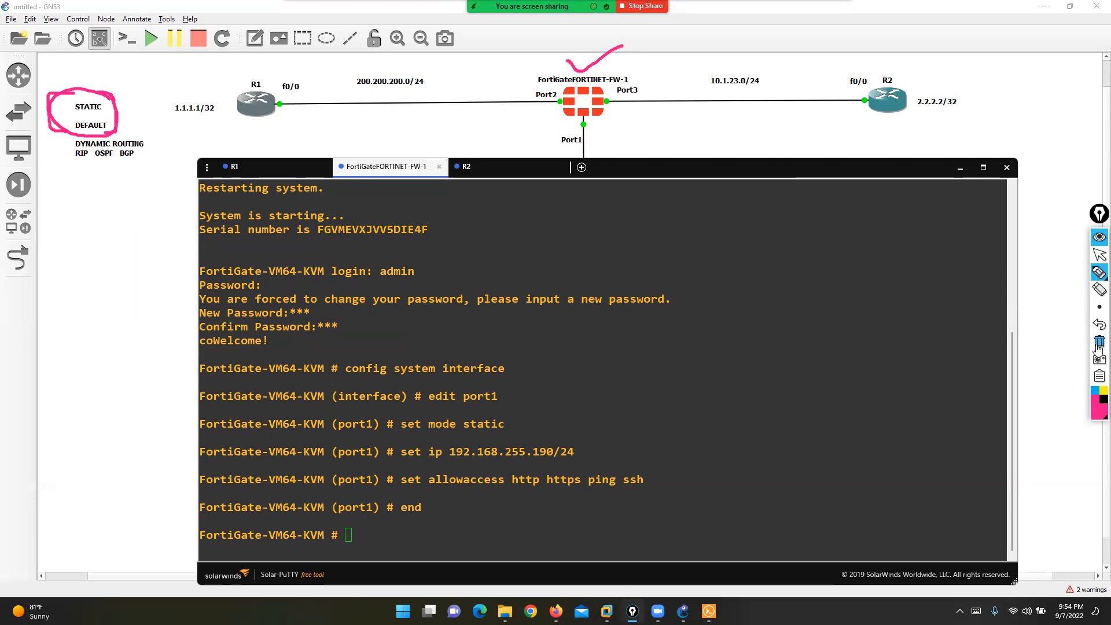
pyautogui.click(1100, 342)
# - Trace the R1-to-R2 path through the FortiGate with S and D marks, then hide the console
pyautogui.moveTo(552, 87)
pyautogui.mouseDown()
pyautogui.moveTo(238, 96)
pyautogui.moveTo(256, 107)
pyautogui.mouseUp()
pyautogui.moveTo(424, 14)
pyautogui.mouseDown()
pyautogui.moveTo(433, 53)
pyautogui.moveTo(393, 74)
pyautogui.mouseUp()
pyautogui.moveTo(609, 89)
pyautogui.mouseDown()
pyautogui.moveTo(900, 87)
pyautogui.moveTo(891, 103)
pyautogui.mouseUp()
pyautogui.moveTo(738, 8)
pyautogui.mouseDown()
pyautogui.moveTo(741, 26)
pyautogui.moveTo(777, 30)
pyautogui.moveTo(736, 62)
pyautogui.mouseUp()
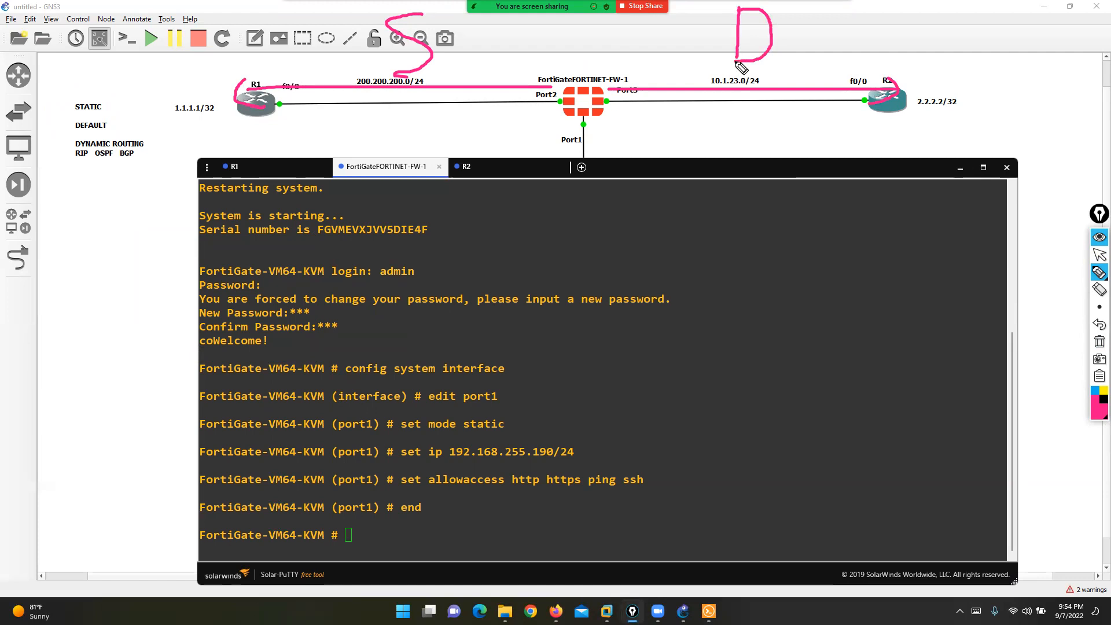
pyautogui.click(1100, 255)
pyautogui.click(715, 143)
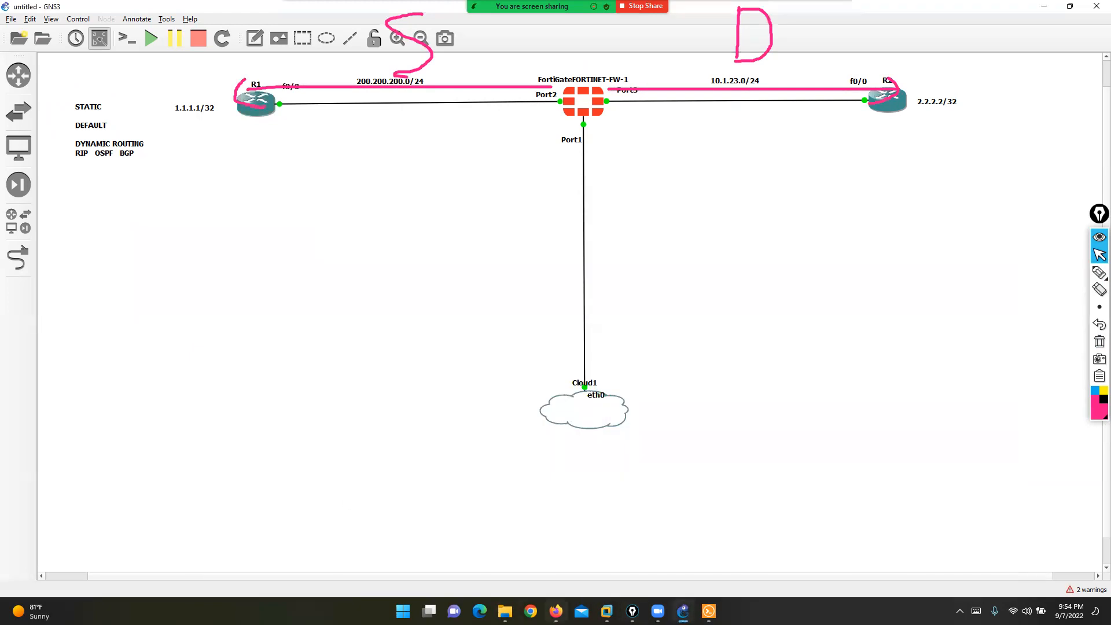
pyautogui.click(556, 611)
# - Expand the Network menu and dismiss the Firefox update notice with Not Now
pyautogui.click(36, 130)
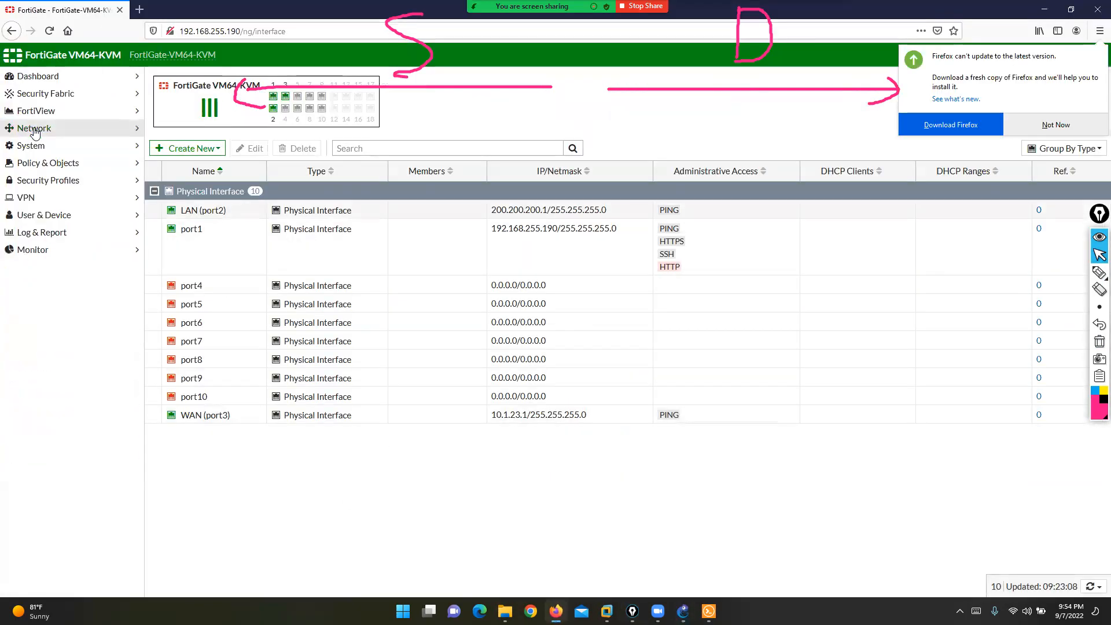
pyautogui.click(36, 130)
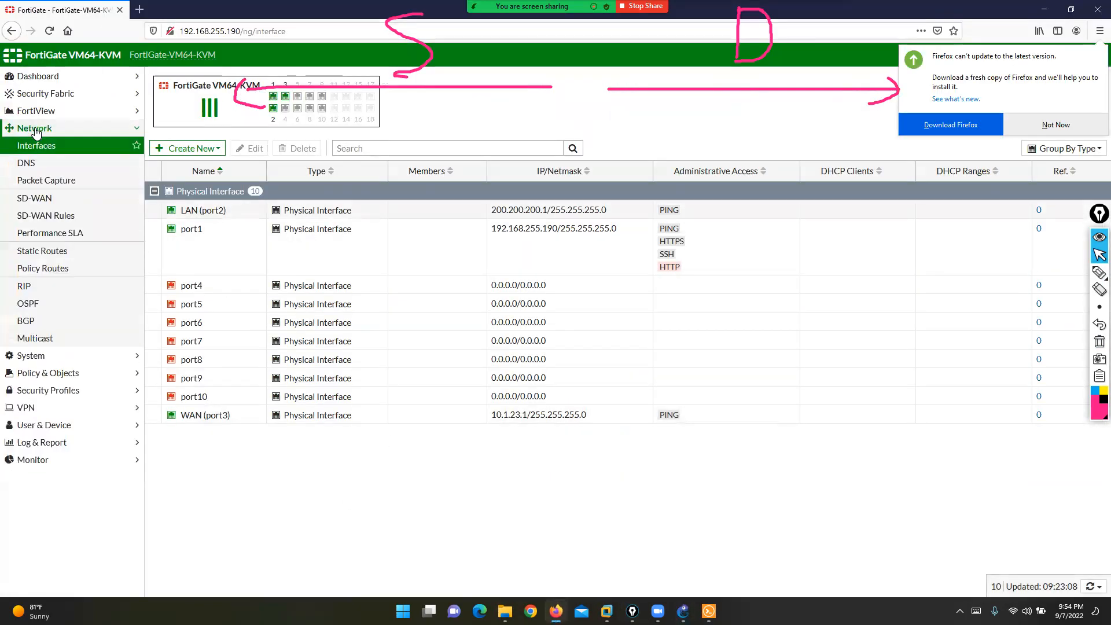
pyautogui.click(1054, 125)
# - Annotate Static Routes and the RIP/OSPF/BGP entries as advanced routing, then clear the marks
pyautogui.click(1100, 272)
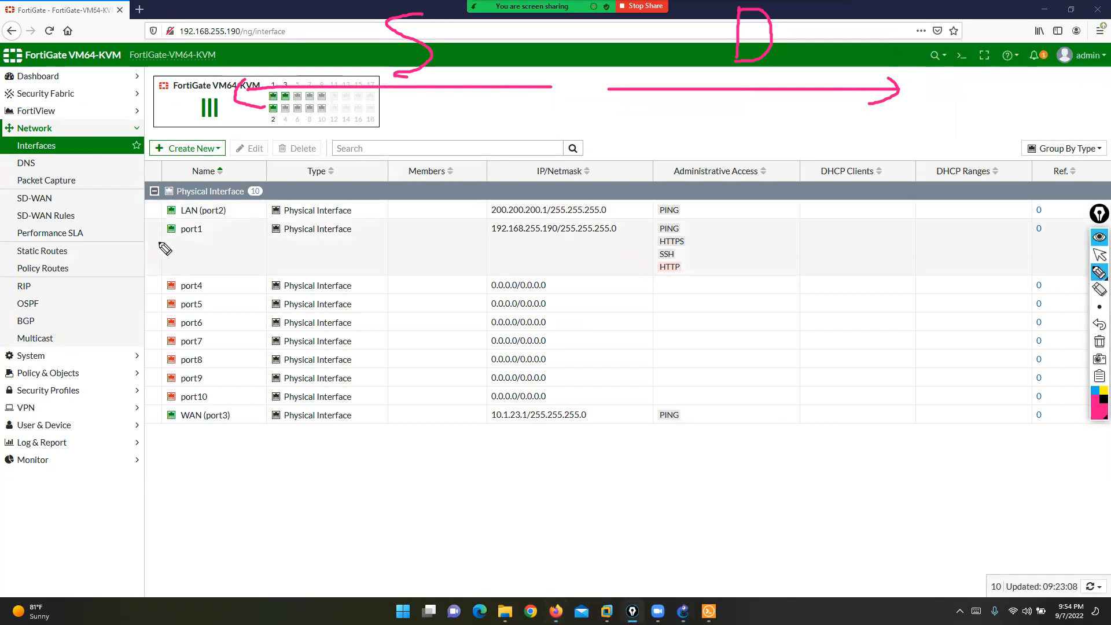
pyautogui.moveTo(35, 239)
pyautogui.mouseDown()
pyautogui.moveTo(14, 248)
pyautogui.moveTo(26, 271)
pyautogui.moveTo(72, 269)
pyautogui.moveTo(82, 249)
pyautogui.moveTo(74, 255)
pyautogui.mouseUp()
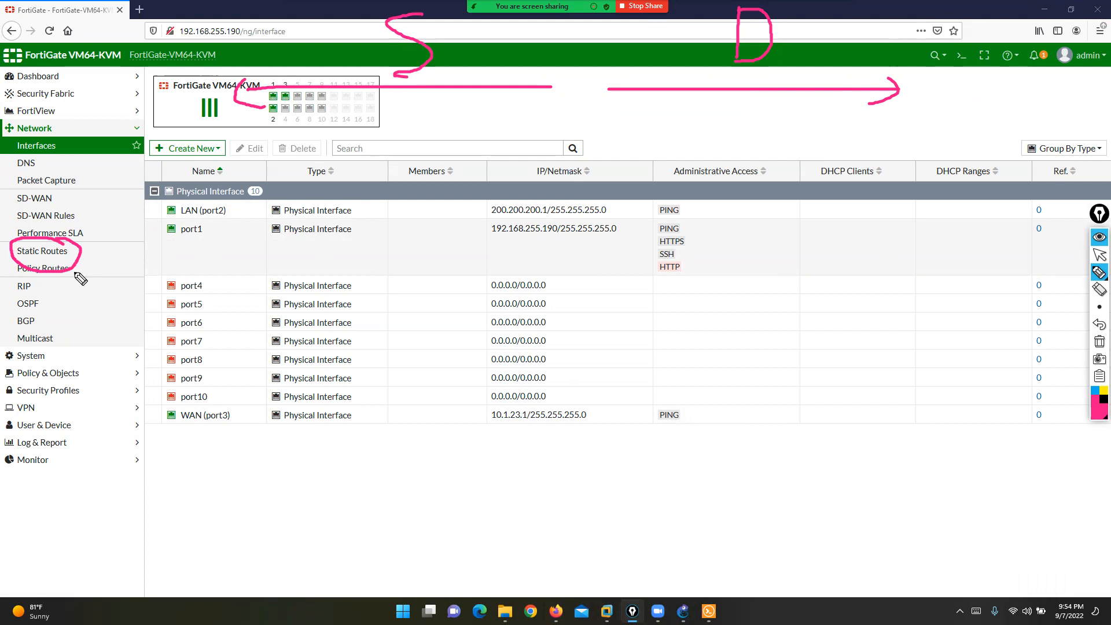
pyautogui.moveTo(23, 277)
pyautogui.mouseDown()
pyautogui.moveTo(1, 277)
pyautogui.moveTo(2, 321)
pyautogui.moveTo(29, 335)
pyautogui.moveTo(50, 325)
pyautogui.moveTo(39, 279)
pyautogui.moveTo(26, 277)
pyautogui.mouseUp()
pyautogui.moveTo(44, 313)
pyautogui.mouseDown()
pyautogui.moveTo(80, 313)
pyautogui.moveTo(101, 294)
pyautogui.moveTo(113, 319)
pyautogui.mouseUp()
pyautogui.moveTo(116, 289)
pyautogui.mouseDown()
pyautogui.moveTo(130, 289)
pyautogui.moveTo(131, 322)
pyautogui.mouseUp()
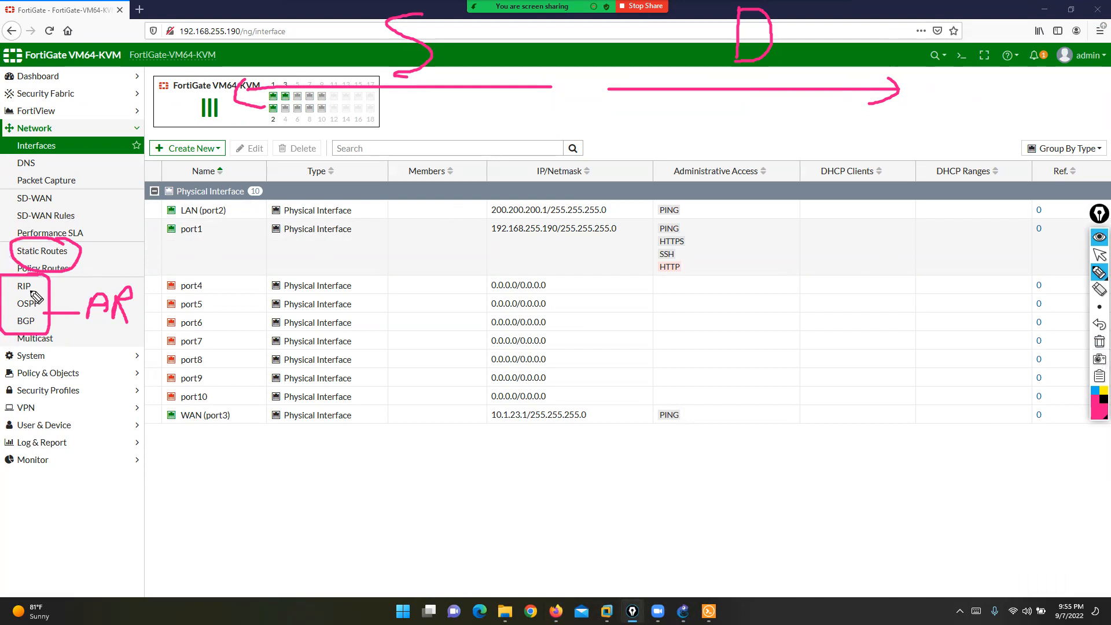
pyautogui.moveTo(83, 254); pyautogui.dragTo(149, 203)
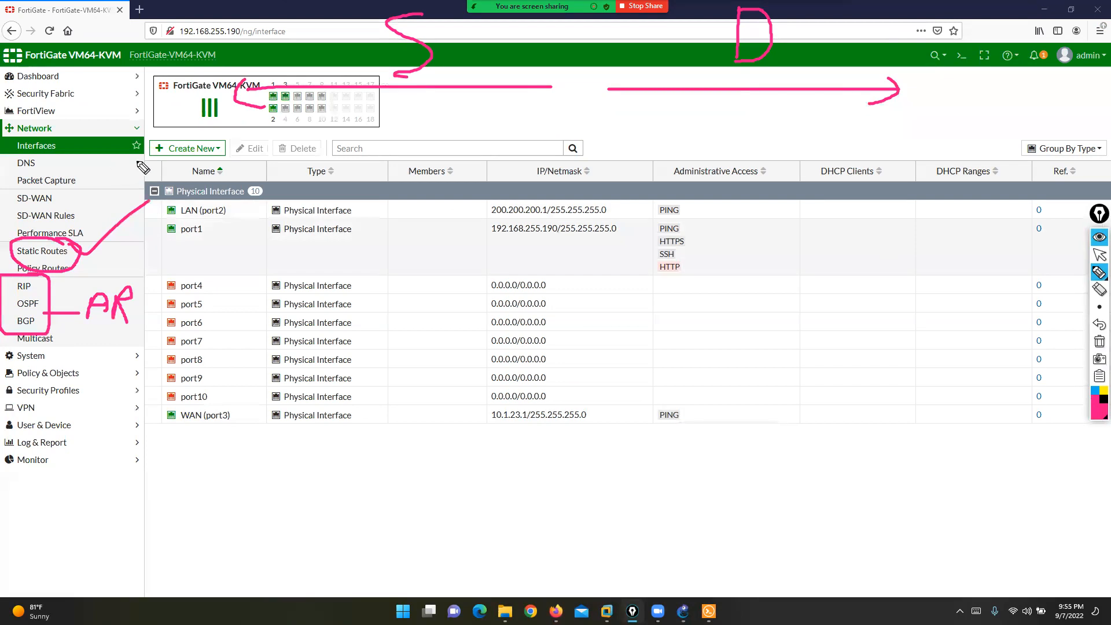
pyautogui.click(1099, 343)
pyautogui.click(1100, 254)
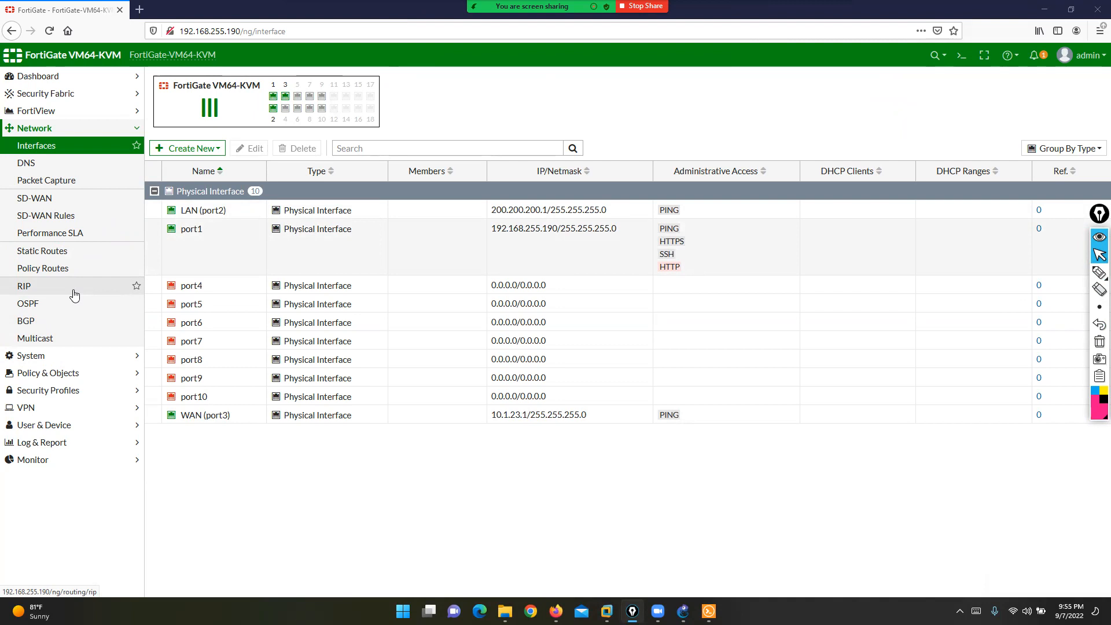
# - Turn Advanced Routing off in Feature Visibility, apply it, and check the Network menu
pyautogui.click(30, 355)
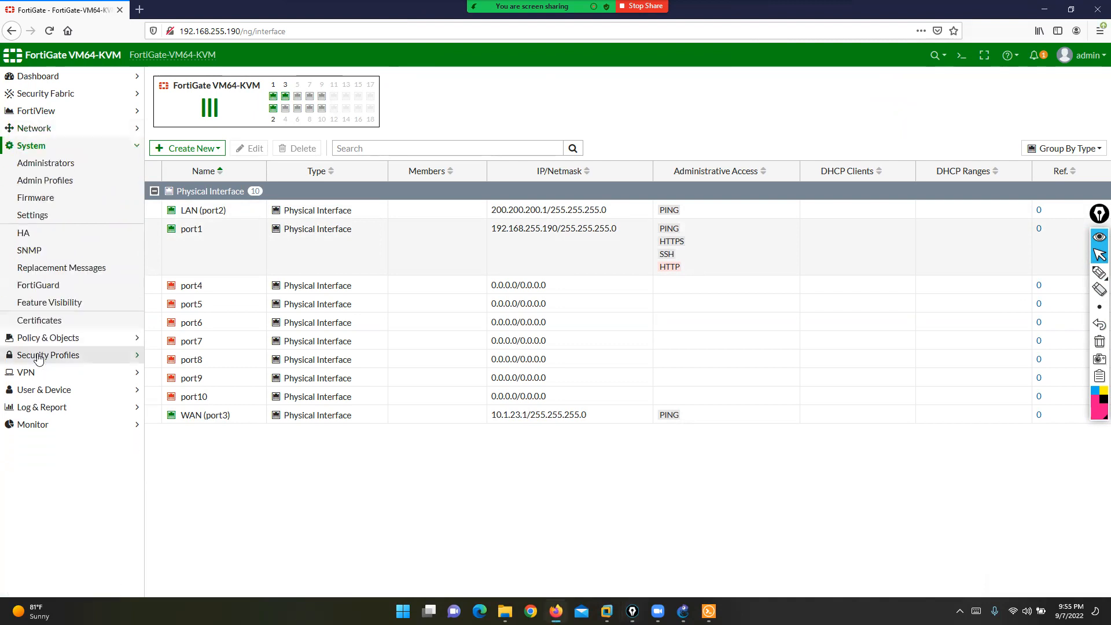
pyautogui.click(51, 303)
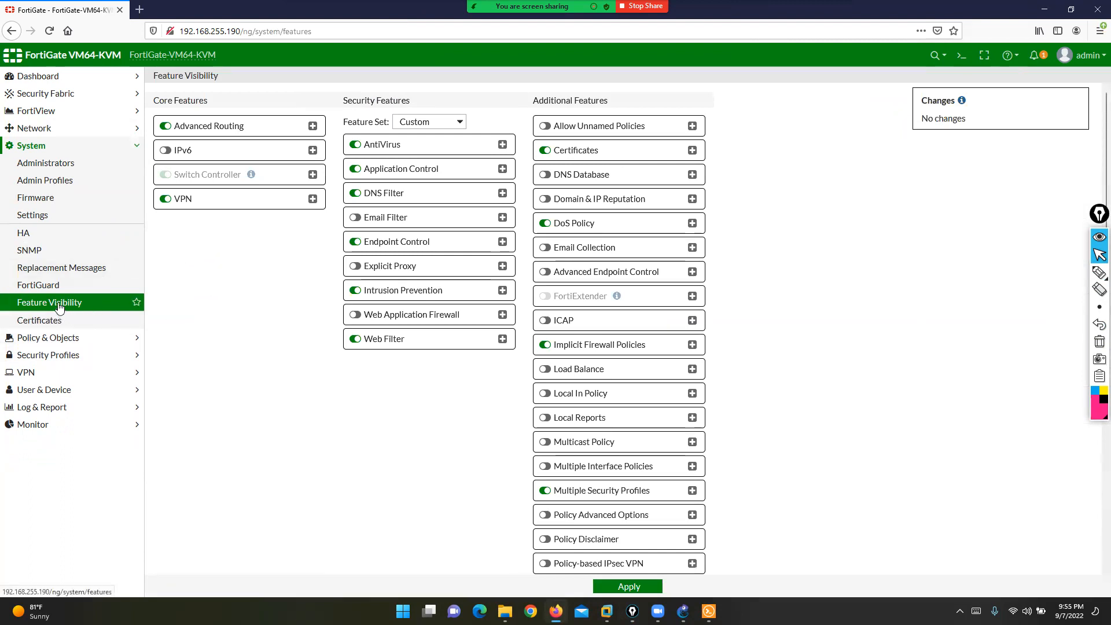
pyautogui.click(165, 126)
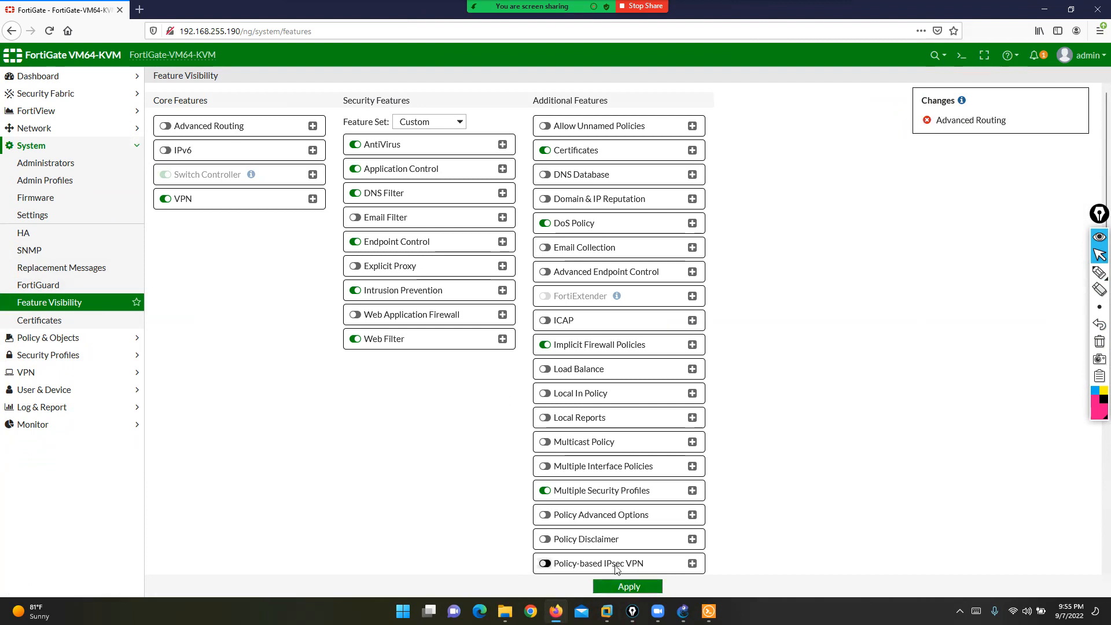
pyautogui.click(617, 589)
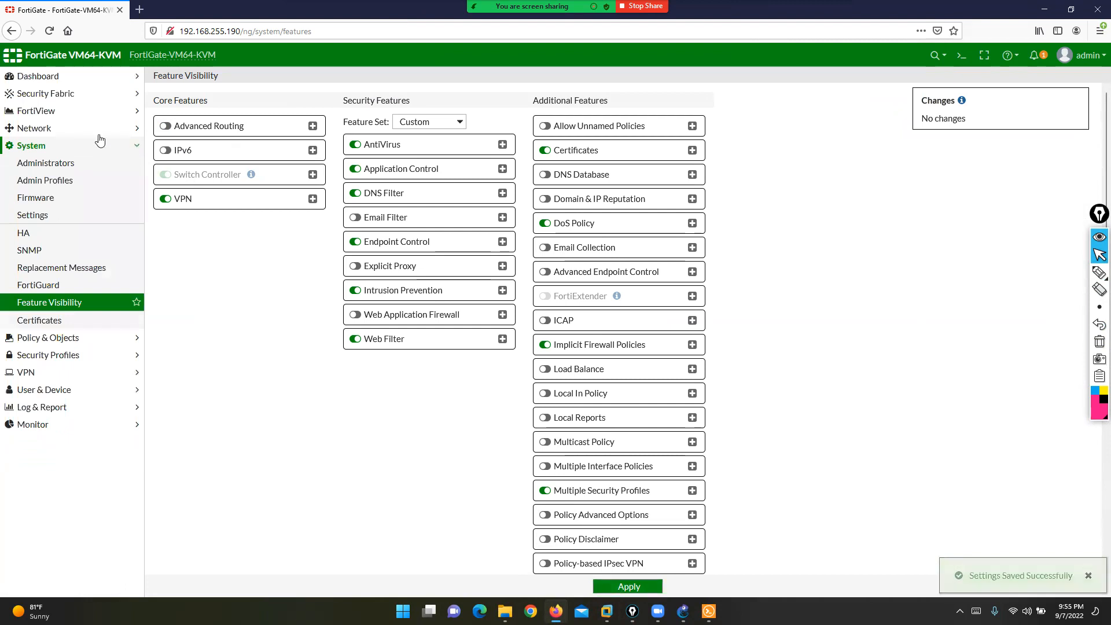
pyautogui.click(56, 131)
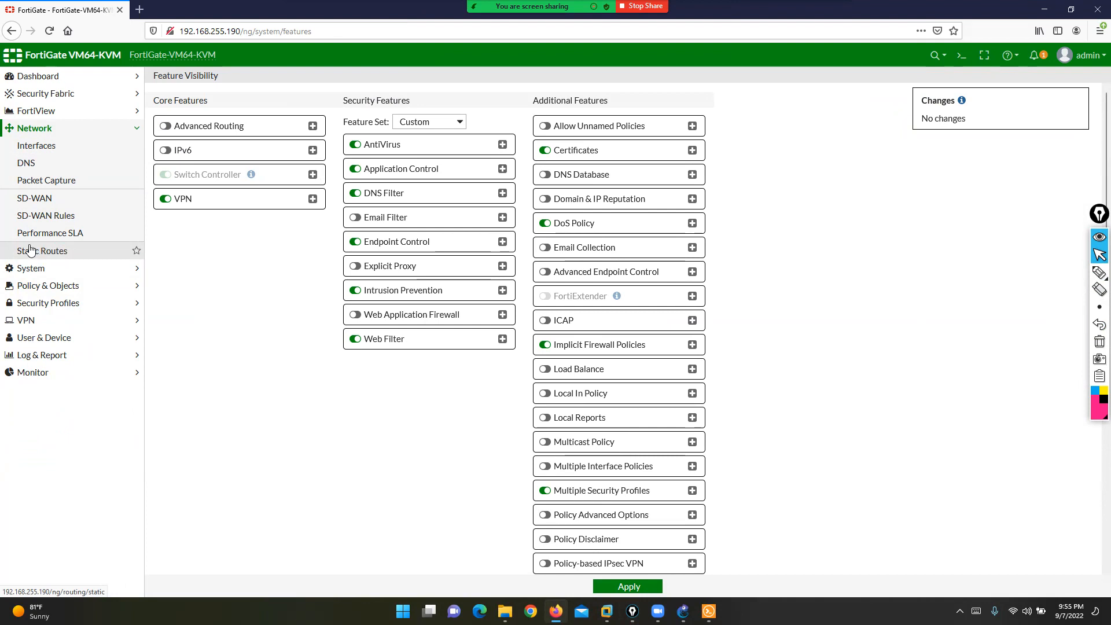
# - Turn Advanced Routing back on in Feature Visibility and apply the change
pyautogui.click(46, 268)
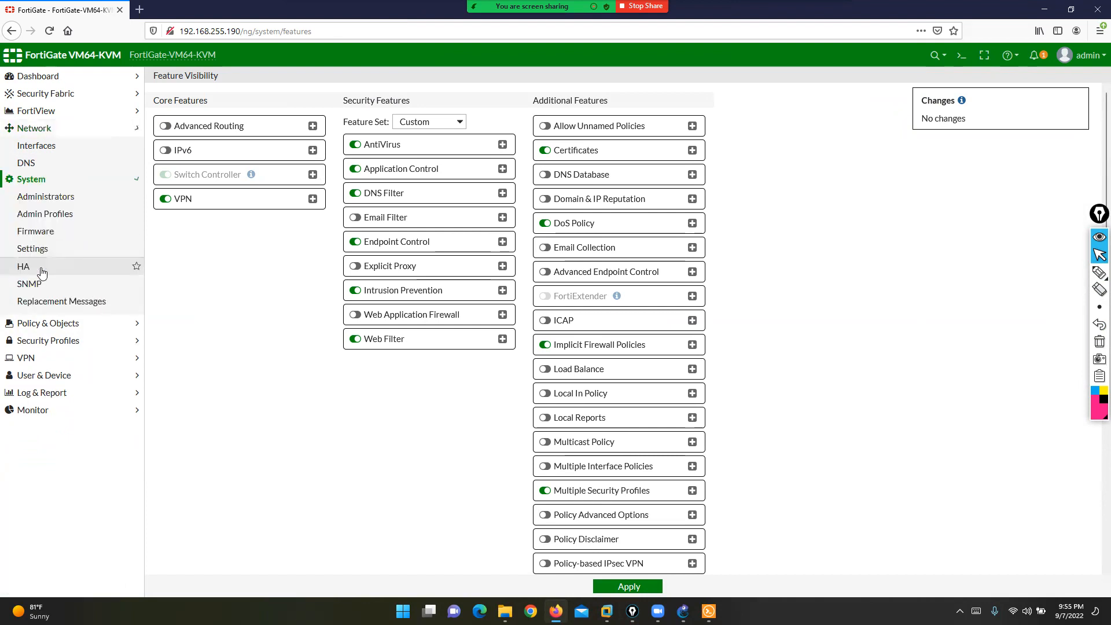
pyautogui.click(54, 303)
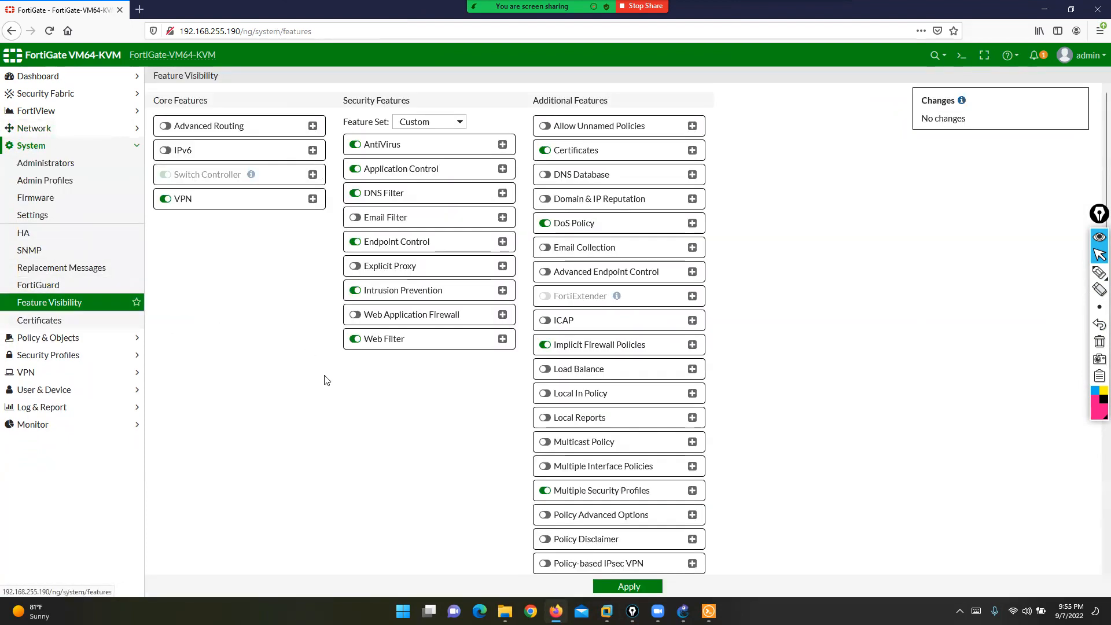
pyautogui.click(169, 128)
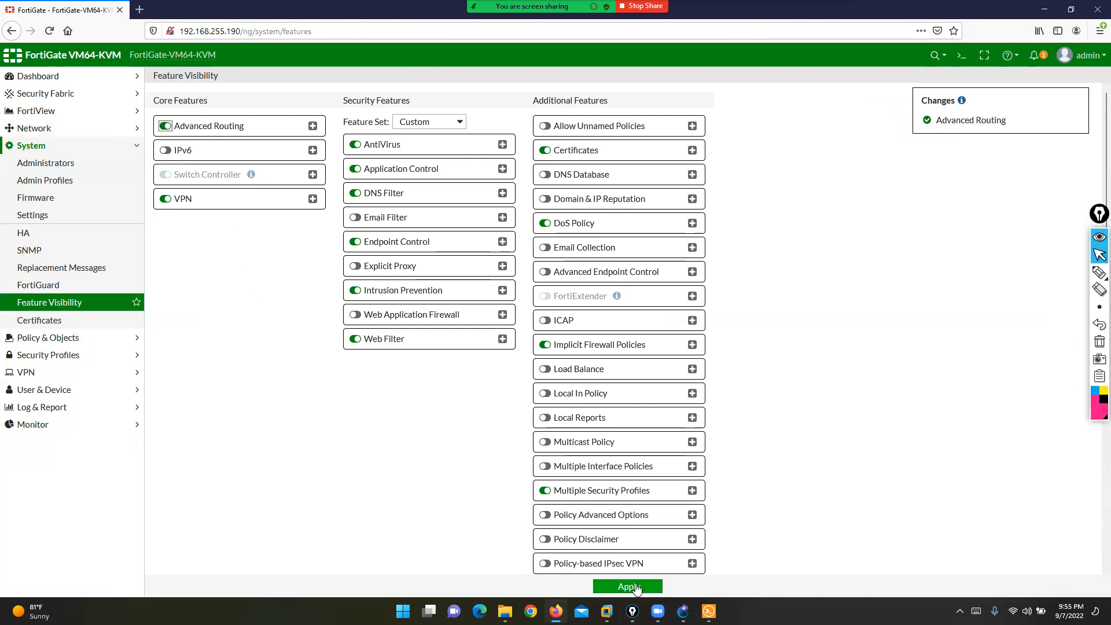
pyautogui.click(636, 587)
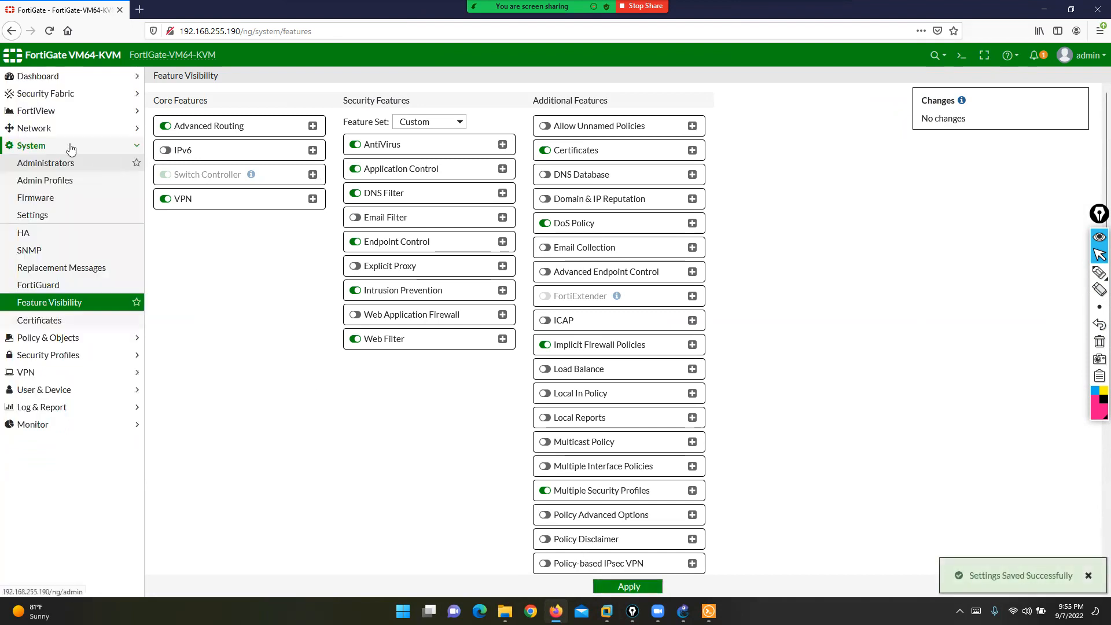
# - Mark the static and dynamic routing entries under Network, then open the Static Routes list
pyautogui.click(49, 130)
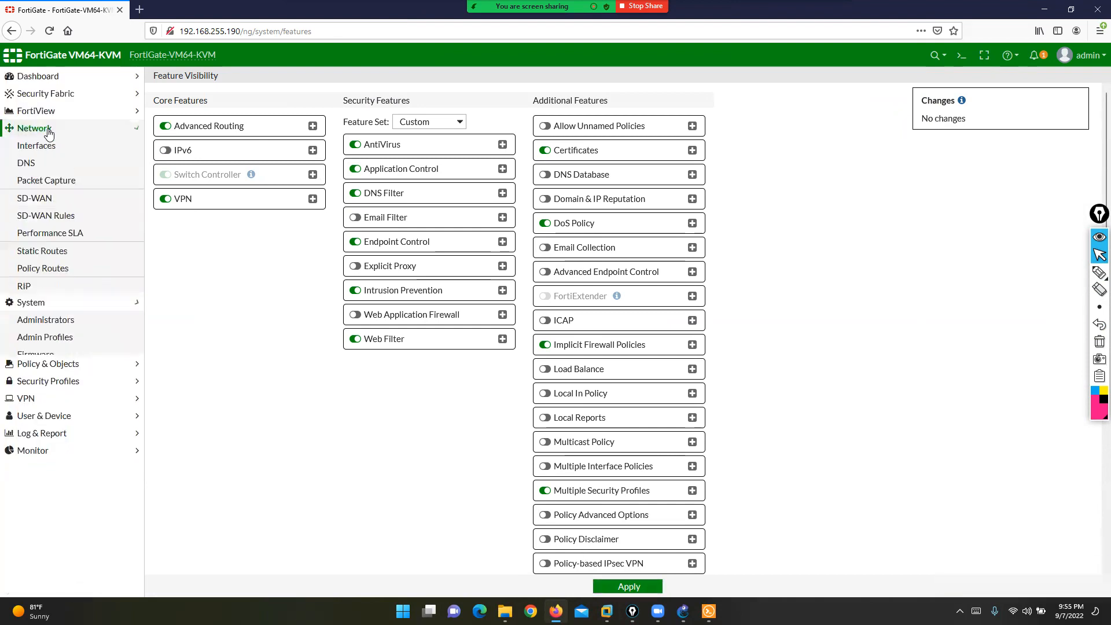
pyautogui.click(1100, 272)
pyautogui.moveTo(54, 238)
pyautogui.mouseDown()
pyautogui.moveTo(17, 261)
pyautogui.moveTo(61, 271)
pyautogui.moveTo(65, 237)
pyautogui.moveTo(51, 238)
pyautogui.mouseUp()
pyautogui.moveTo(45, 282)
pyautogui.mouseDown()
pyautogui.moveTo(3, 292)
pyautogui.moveTo(58, 347)
pyautogui.moveTo(53, 277)
pyautogui.mouseUp()
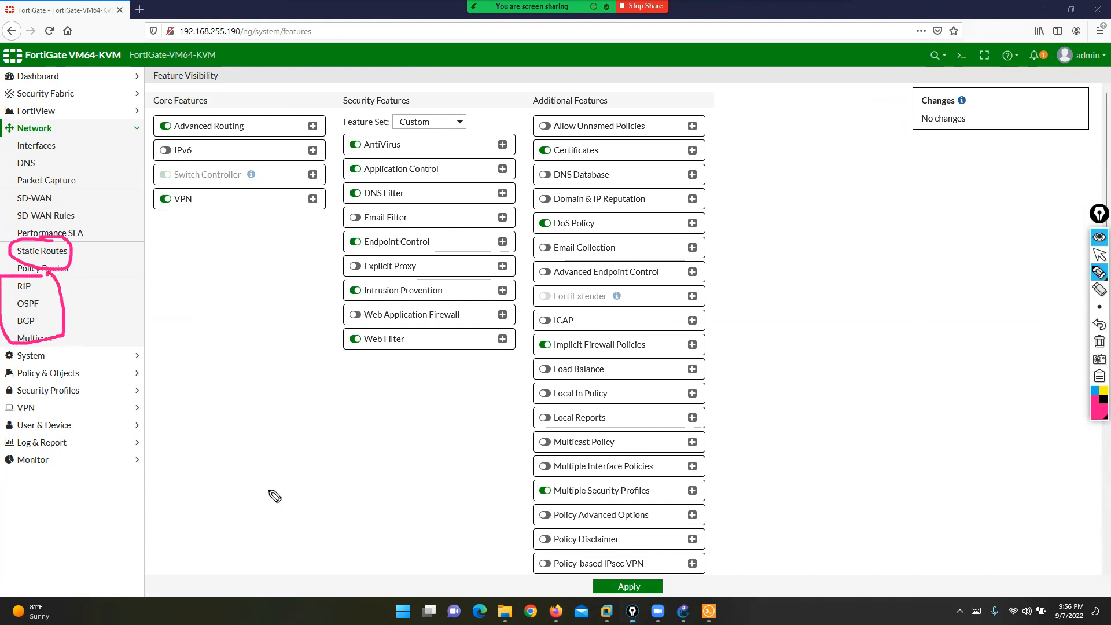
pyautogui.click(1099, 342)
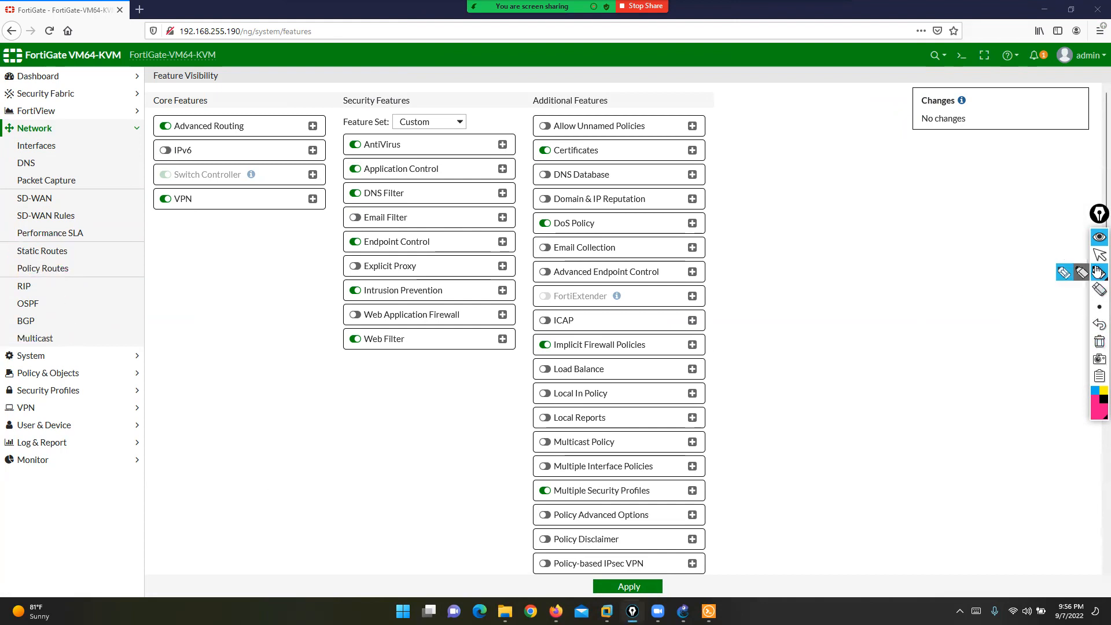
pyautogui.click(1098, 254)
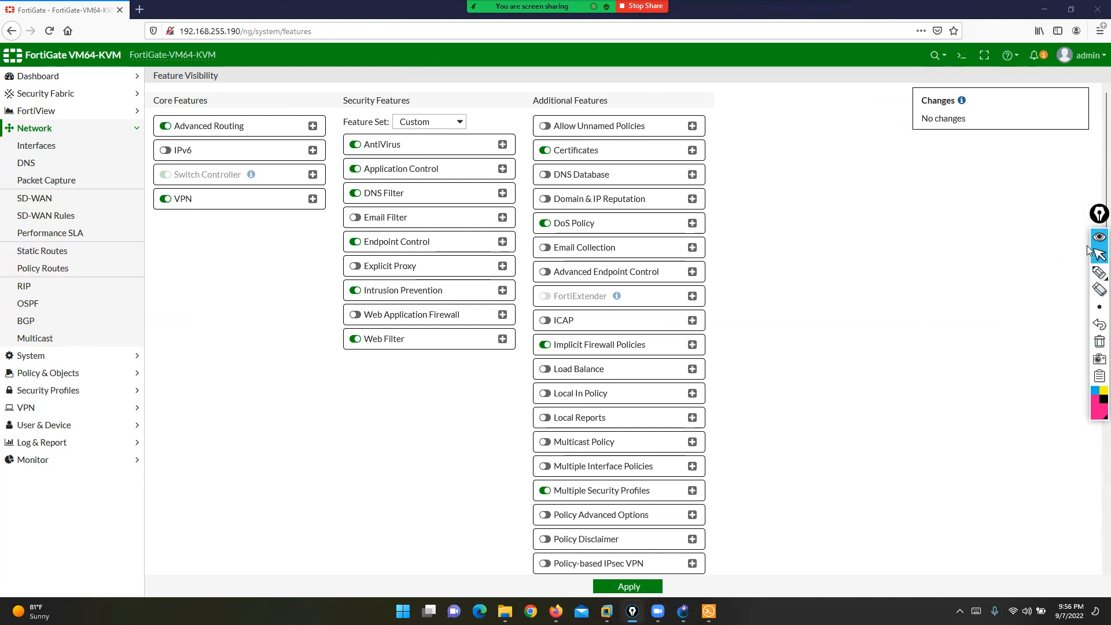
pyautogui.click(50, 253)
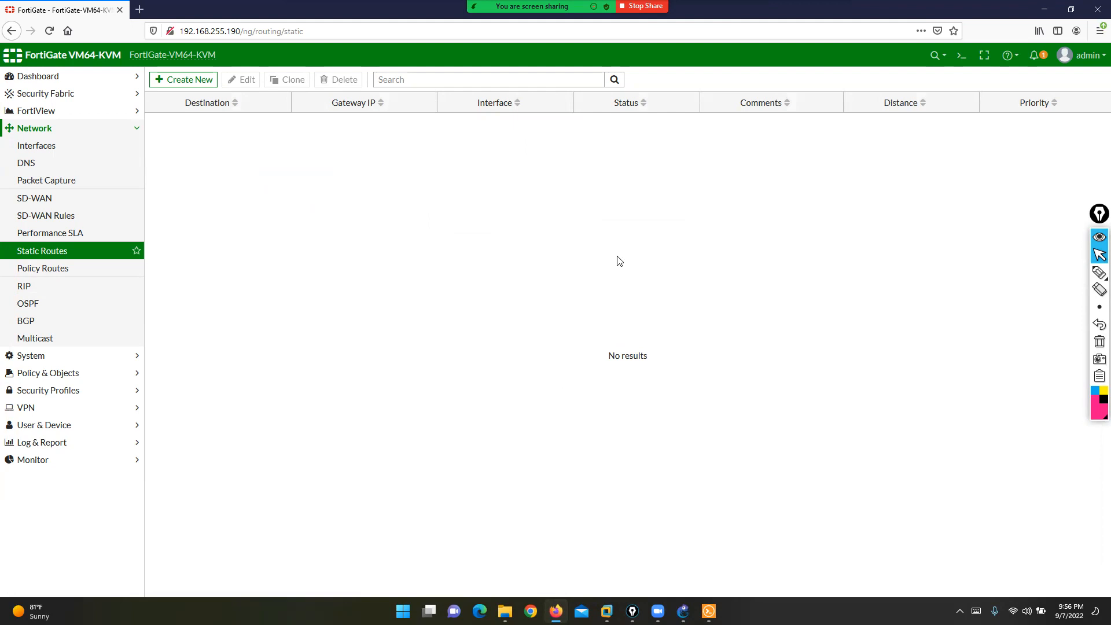
# - Run 'get router info routing-table all' in the FortiGate CLI console
pyautogui.hotkey('alt', 'Tab')
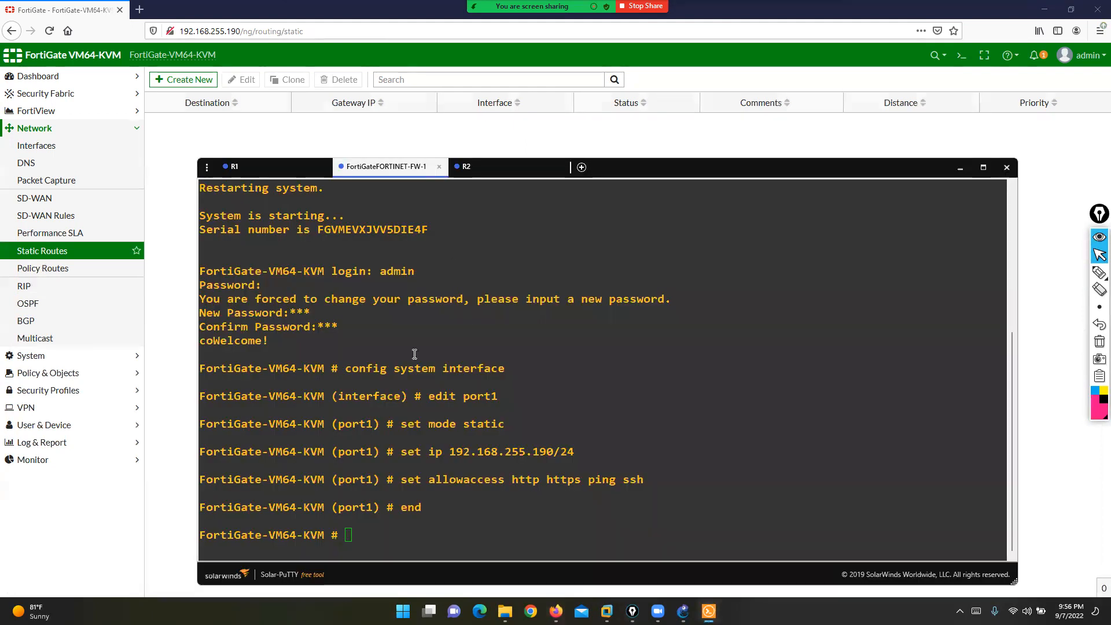
pyautogui.press('Return')
pyautogui.press('Return')
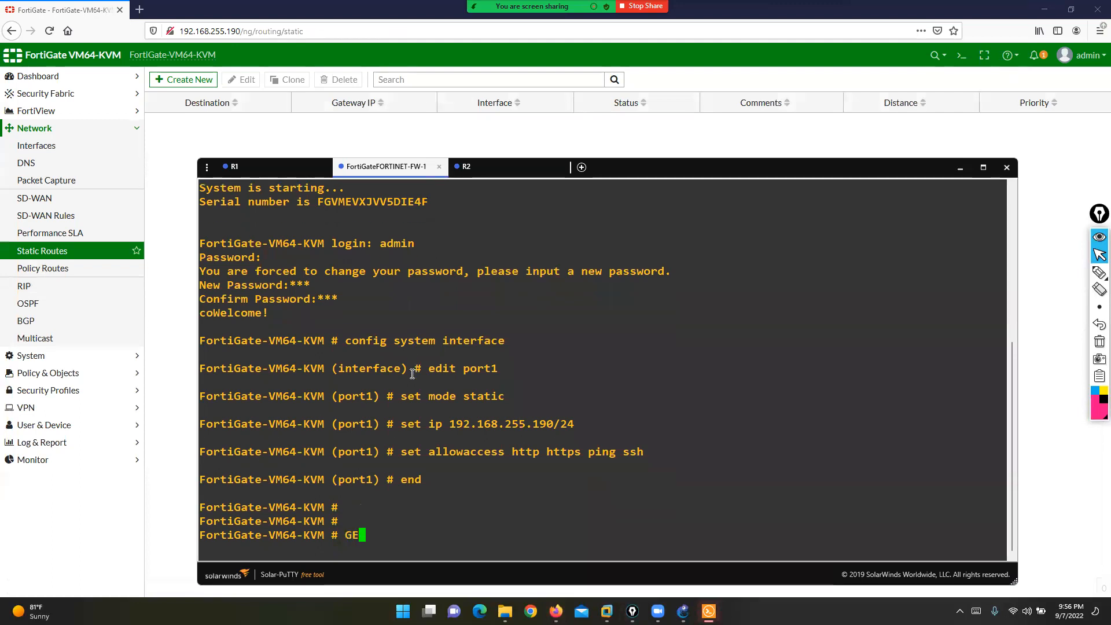
pyautogui.write('get router info r')
pyautogui.press('BackSpace')
pyautogui.write('routing-table all')
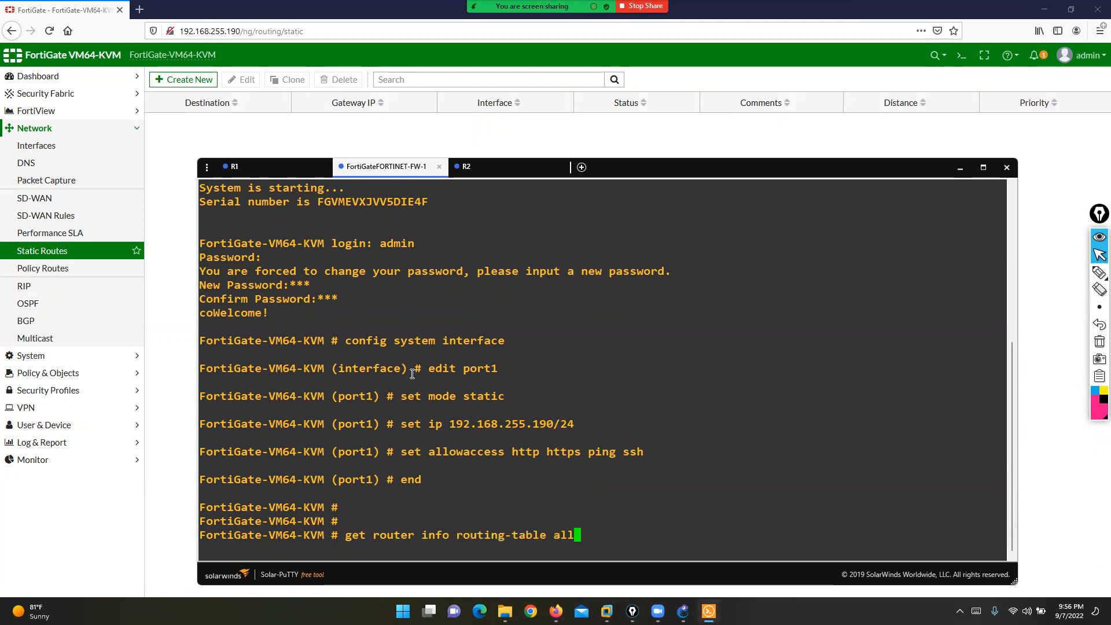
pyautogui.press('Return')
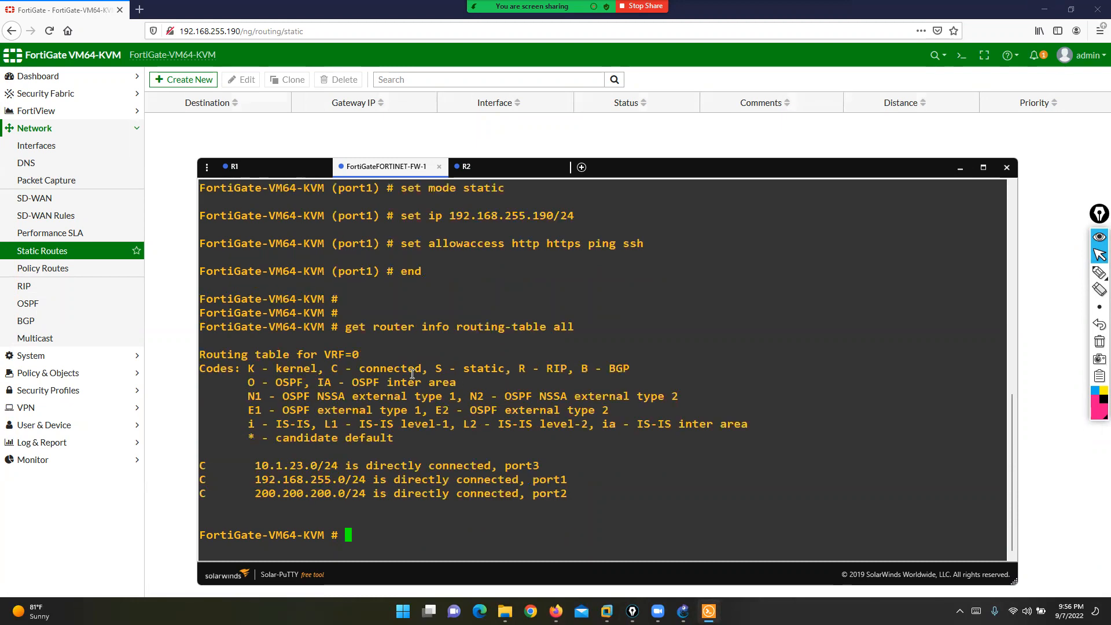
# - Bracket and underline the routing-table command in the console output
pyautogui.click(1099, 272)
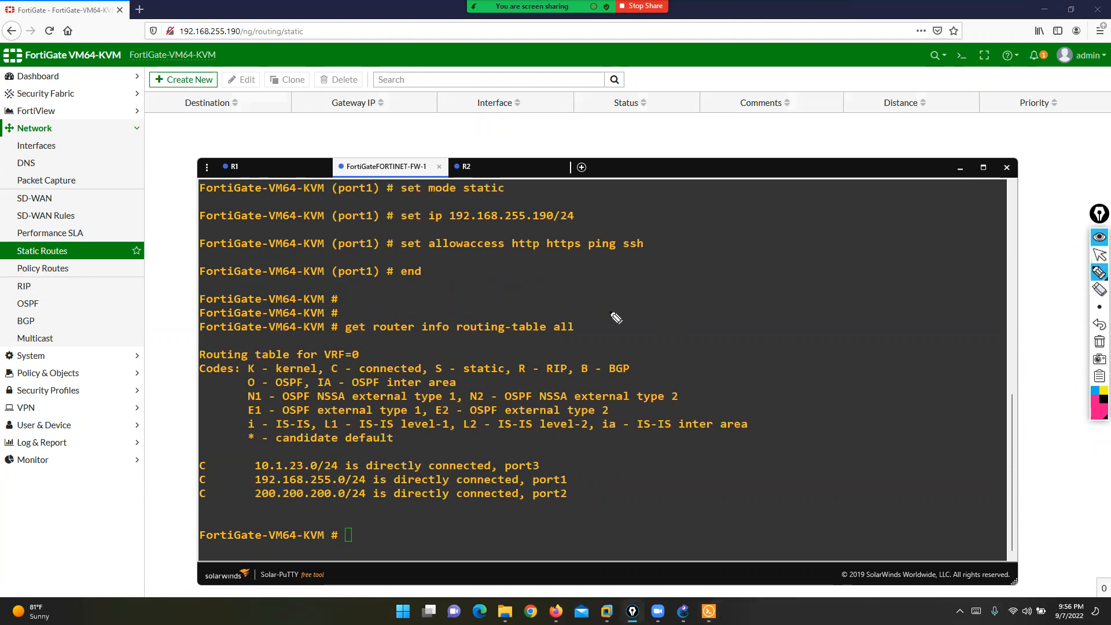
pyautogui.moveTo(567, 311)
pyautogui.mouseDown()
pyautogui.moveTo(592, 341)
pyautogui.moveTo(575, 340)
pyautogui.mouseUp()
pyautogui.moveTo(353, 315)
pyautogui.mouseDown()
pyautogui.moveTo(325, 316)
pyautogui.moveTo(338, 349)
pyautogui.mouseUp()
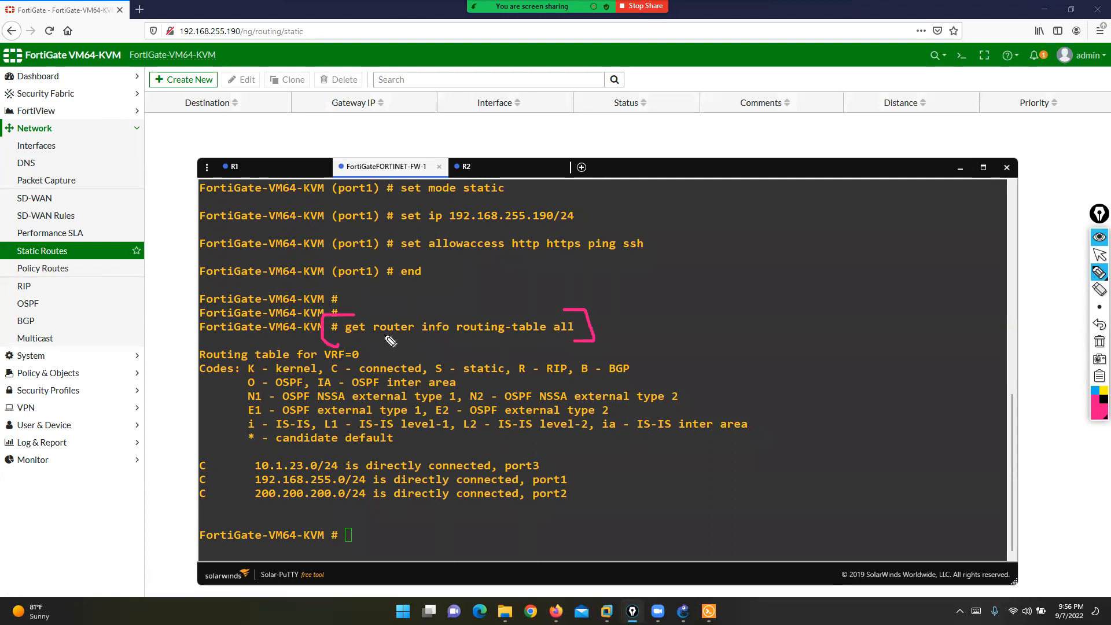
pyautogui.moveTo(346, 337); pyautogui.dragTo(573, 334)
pyautogui.click(454, 335)
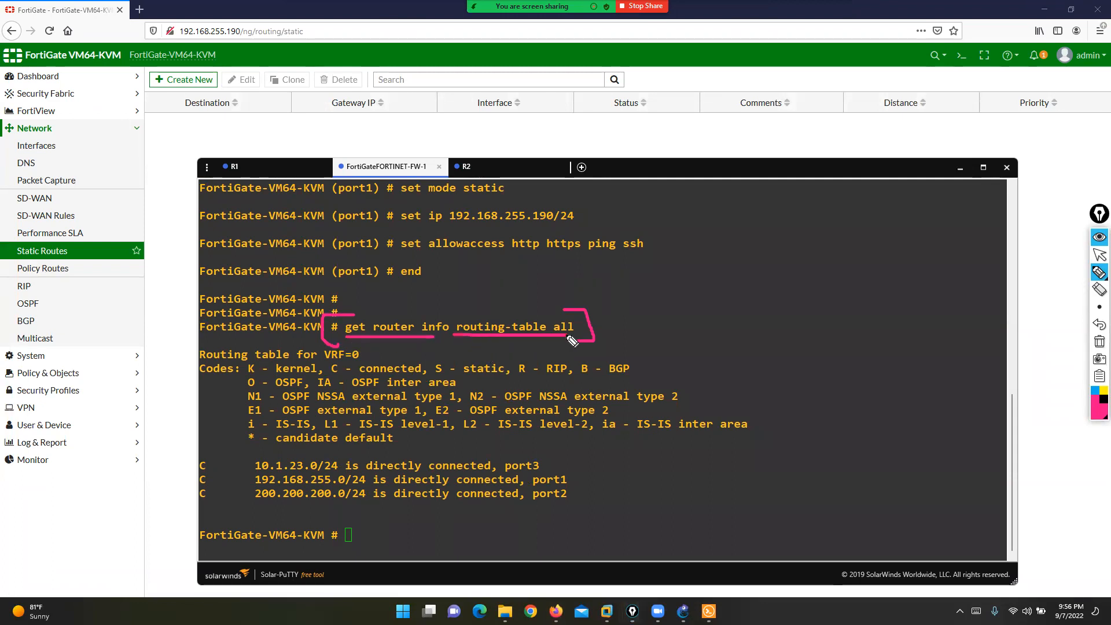
# - Mark the connected routes 10.1.23.0/24, 200.200.200.0/24 and 192.168.255.0/24, then clear the marks
pyautogui.moveTo(260, 462); pyautogui.dragTo(252, 509)
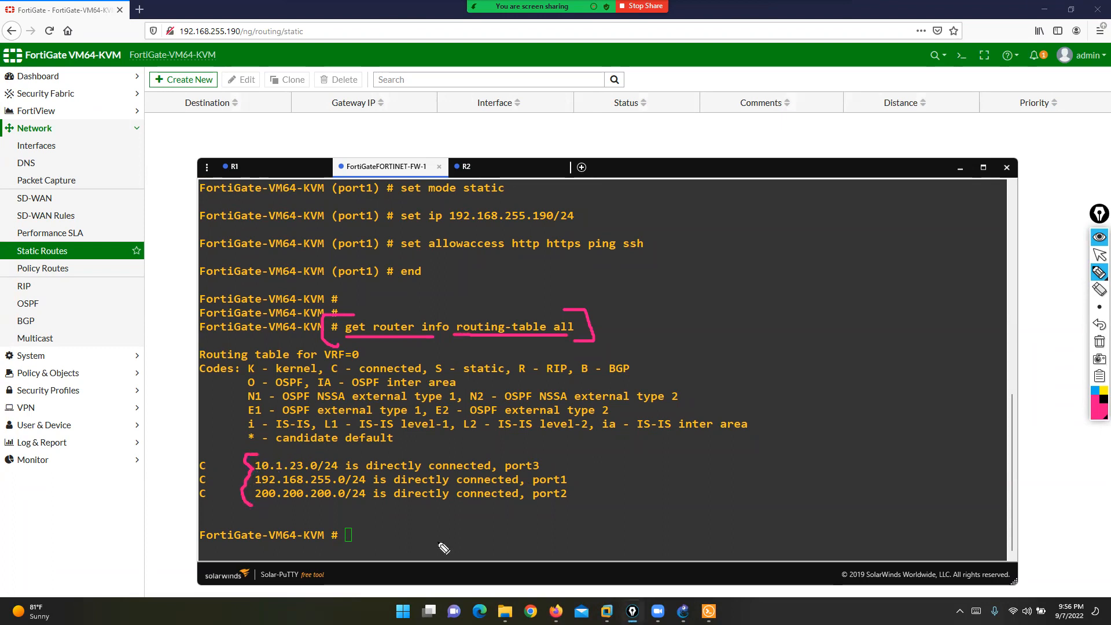
pyautogui.moveTo(262, 456); pyautogui.dragTo(323, 455)
pyautogui.moveTo(261, 506); pyautogui.dragTo(344, 506)
pyautogui.moveTo(221, 478); pyautogui.dragTo(249, 478)
pyautogui.click(1098, 343)
pyautogui.click(1100, 255)
pyautogui.click(1051, 278)
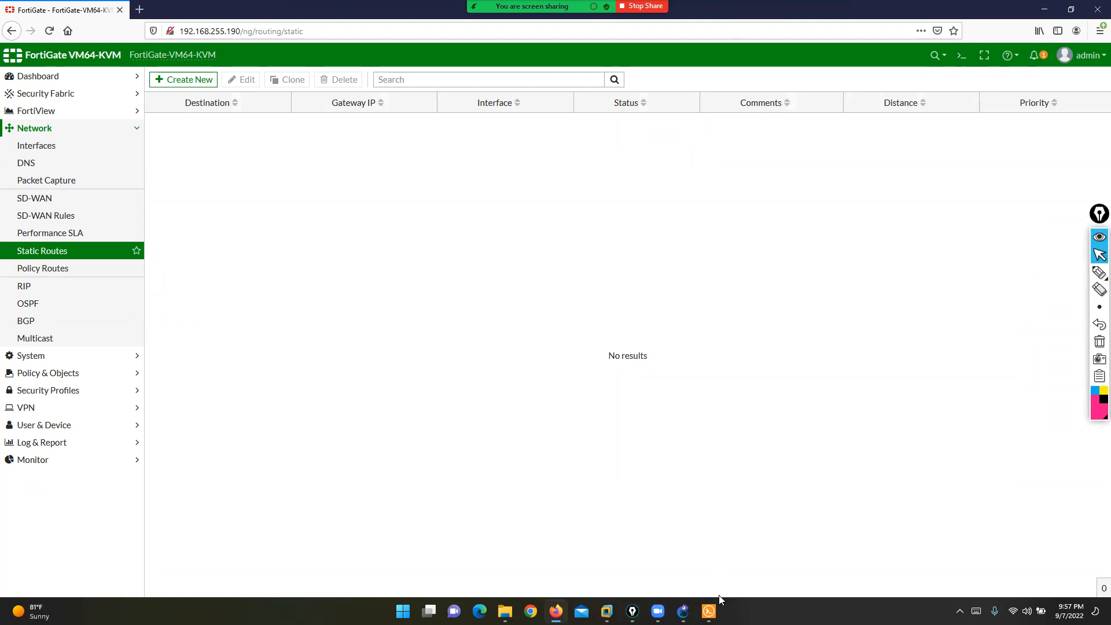
pyautogui.click(683, 612)
pyautogui.click(1098, 271)
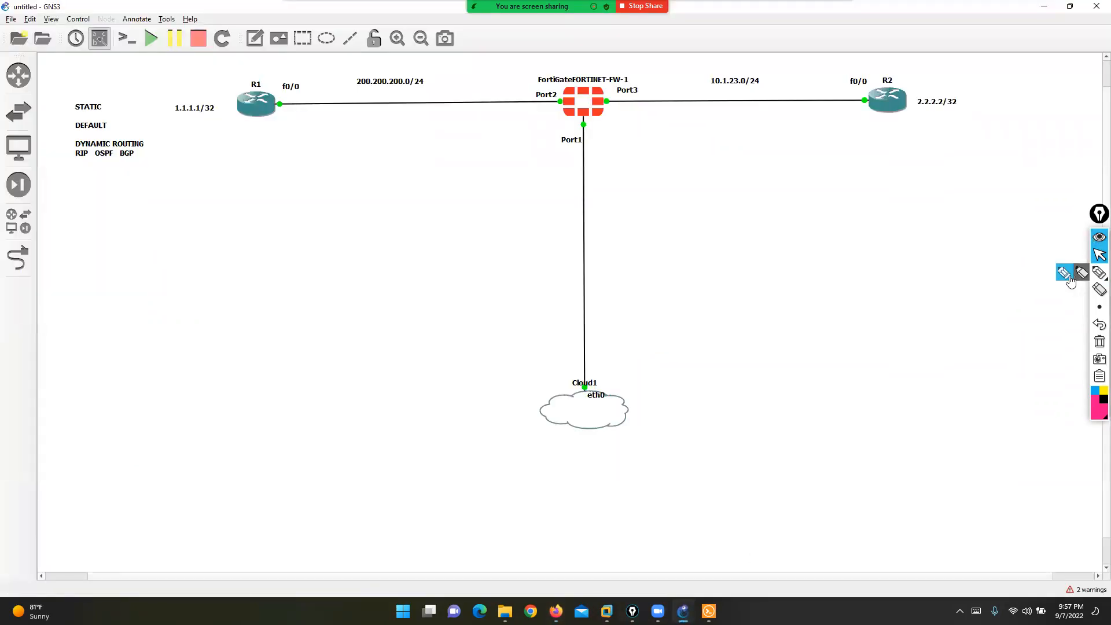
pyautogui.moveTo(564, 99)
pyautogui.mouseDown()
pyautogui.moveTo(251, 110)
pyautogui.moveTo(296, 124)
pyautogui.mouseUp()
pyautogui.moveTo(386, 29); pyautogui.dragTo(384, 70)
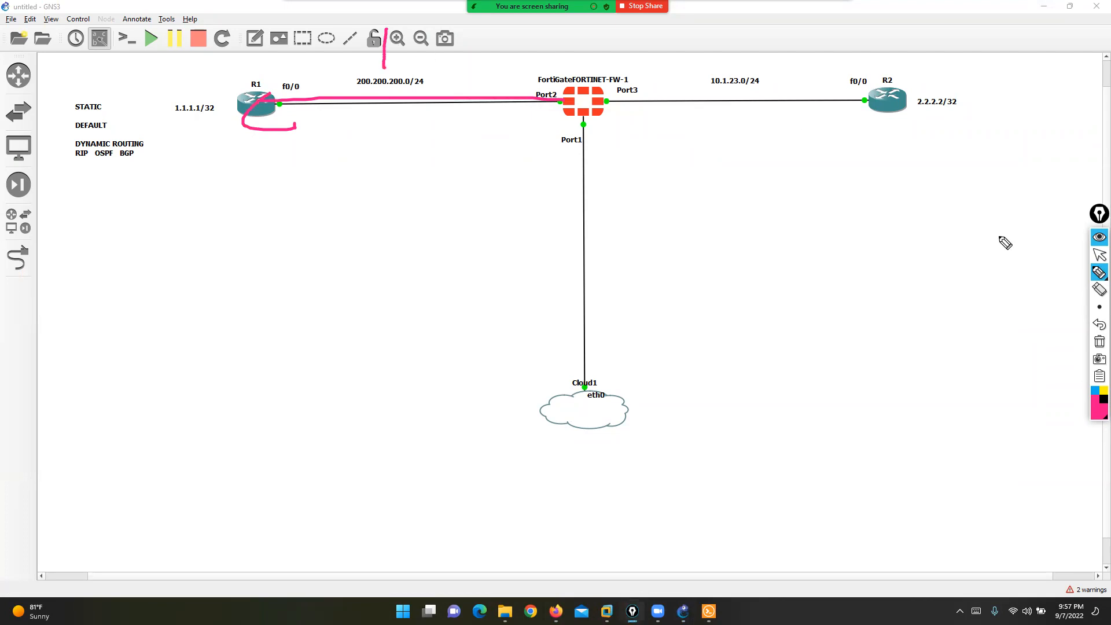
pyautogui.click(1099, 325)
pyautogui.moveTo(427, 36)
pyautogui.mouseDown()
pyautogui.moveTo(416, 71)
pyautogui.moveTo(389, 83)
pyautogui.mouseUp()
pyautogui.moveTo(602, 106); pyautogui.dragTo(789, 104)
pyautogui.moveTo(866, 124); pyautogui.dragTo(892, 109)
pyautogui.moveTo(732, 66)
pyautogui.mouseDown()
pyautogui.moveTo(735, 24)
pyautogui.moveTo(786, 60)
pyautogui.moveTo(724, 66)
pyautogui.mouseUp()
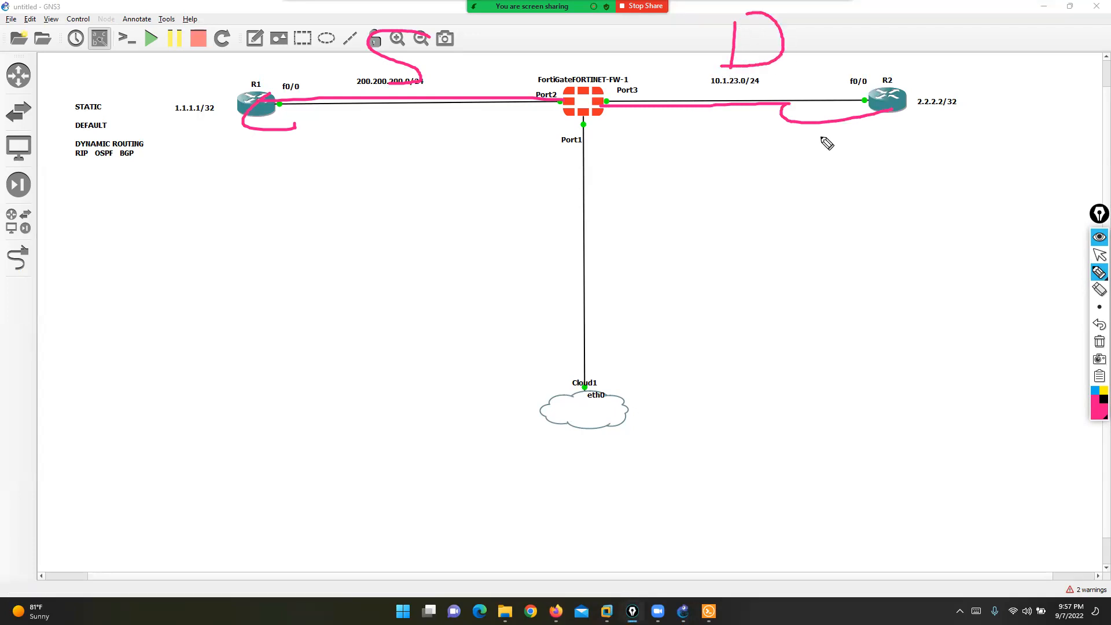
pyautogui.click(1100, 342)
pyautogui.click(1099, 255)
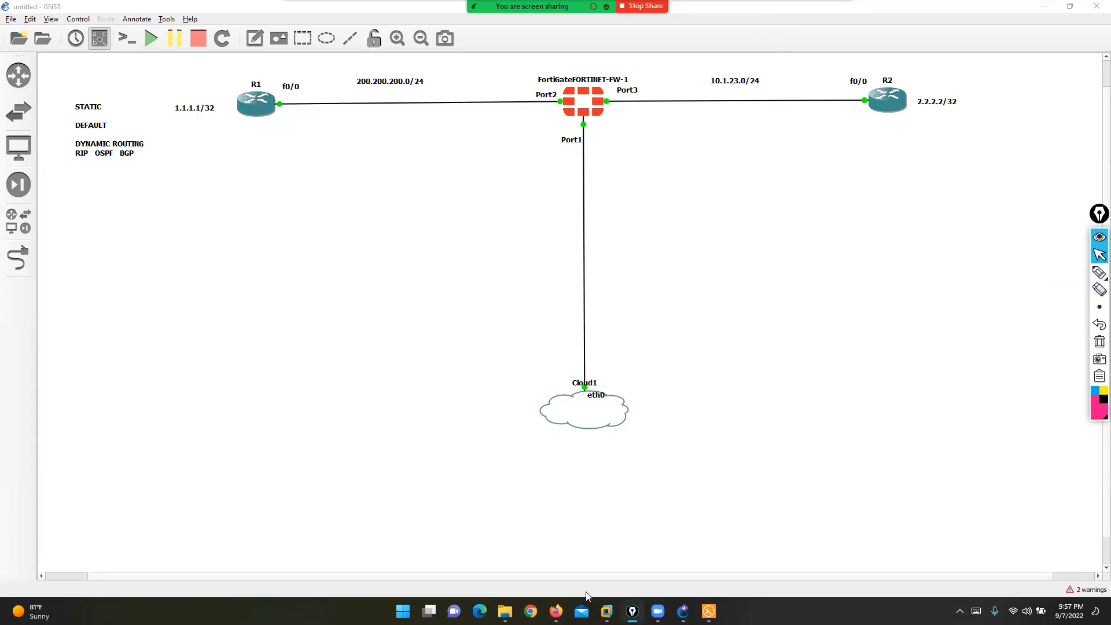
pyautogui.click(556, 611)
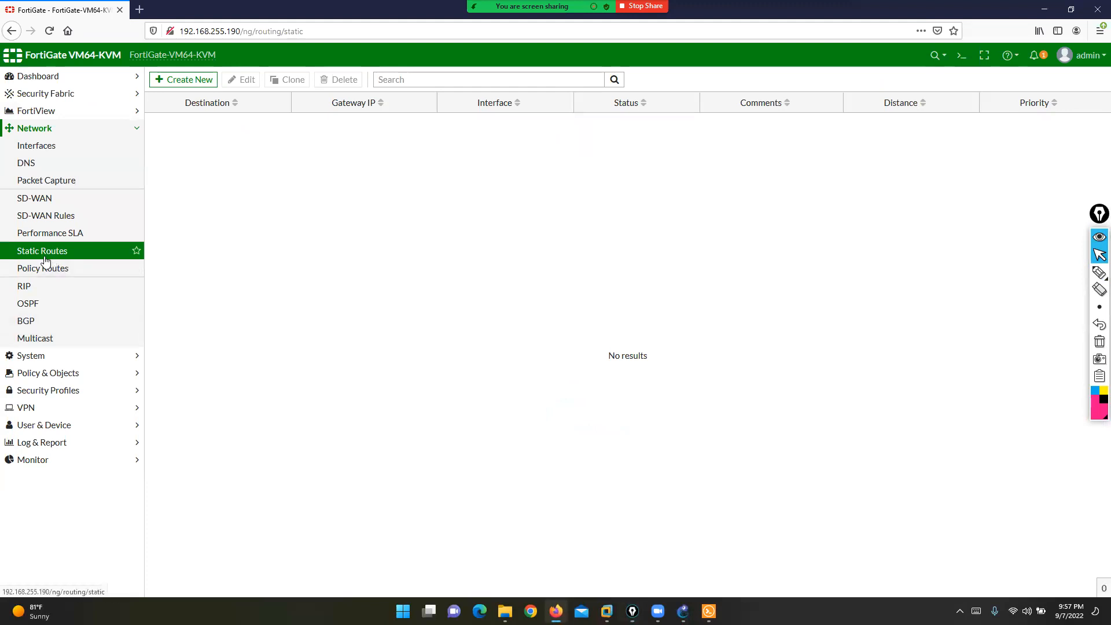
# - Create a new static route and highlight its default form fields
pyautogui.click(191, 81)
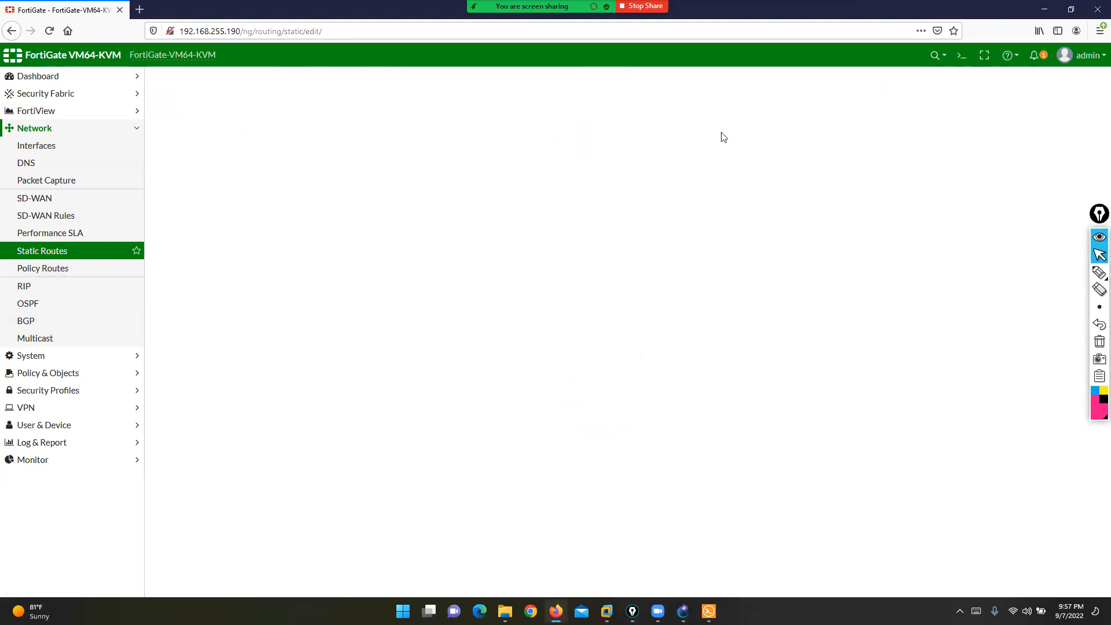
pyautogui.click(1067, 274)
pyautogui.moveTo(433, 81)
pyautogui.mouseDown()
pyautogui.moveTo(199, 65)
pyautogui.moveTo(132, 134)
pyautogui.moveTo(199, 249)
pyautogui.moveTo(436, 208)
pyautogui.moveTo(444, 75)
pyautogui.mouseUp()
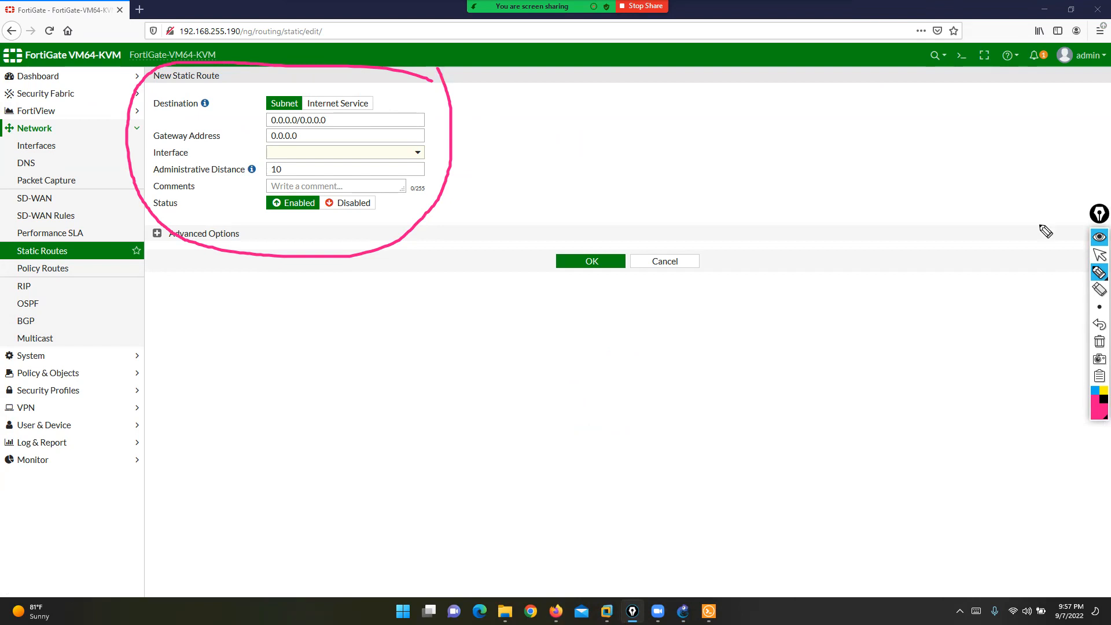
pyautogui.click(1100, 341)
pyautogui.click(1100, 255)
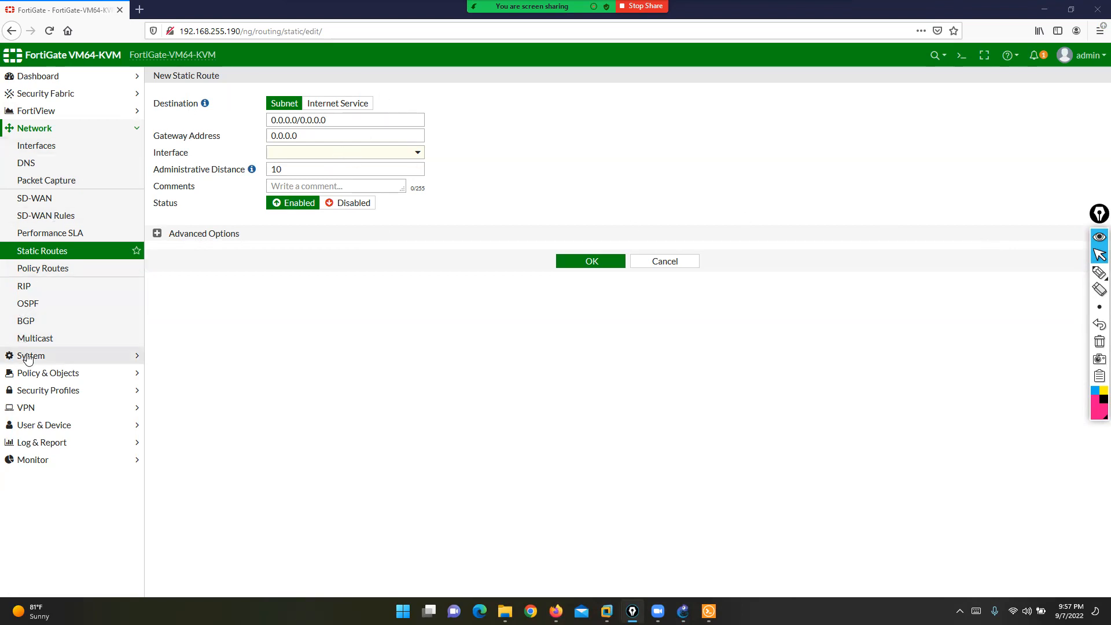
pyautogui.click(29, 355)
# - Enable IPv6 in Feature Visibility, then go to Static Routes and choose Create New
pyautogui.click(48, 307)
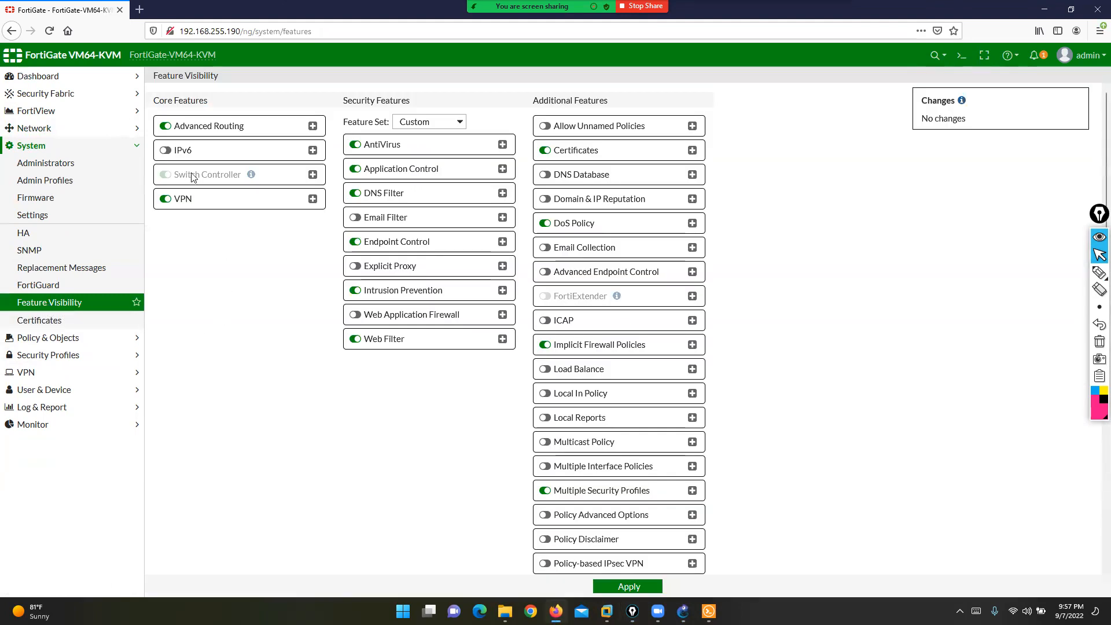
pyautogui.click(167, 152)
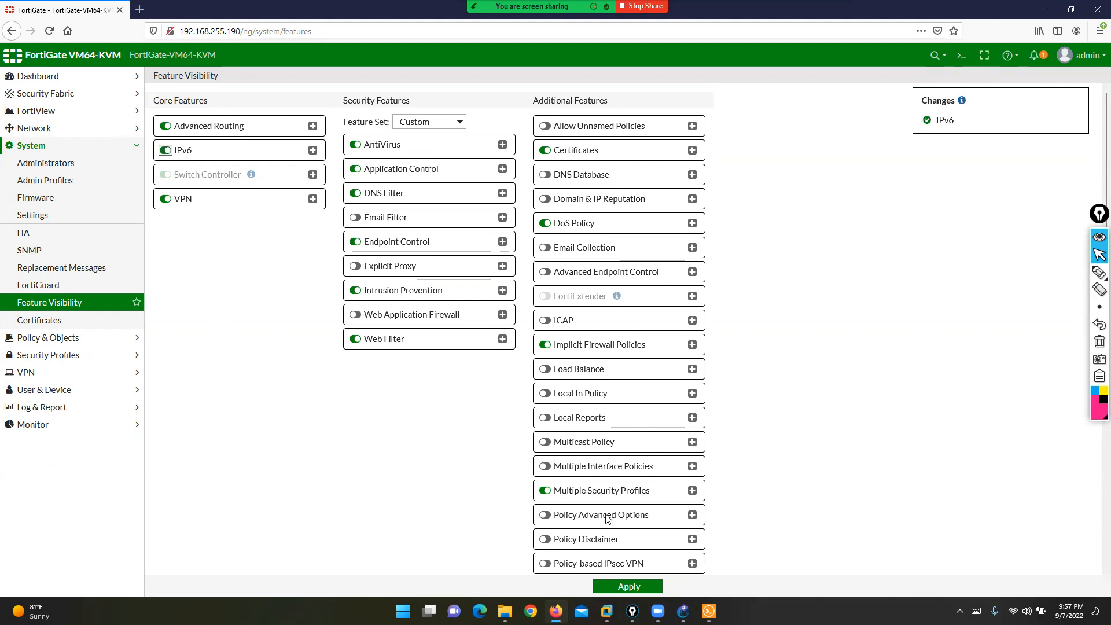
pyautogui.click(623, 587)
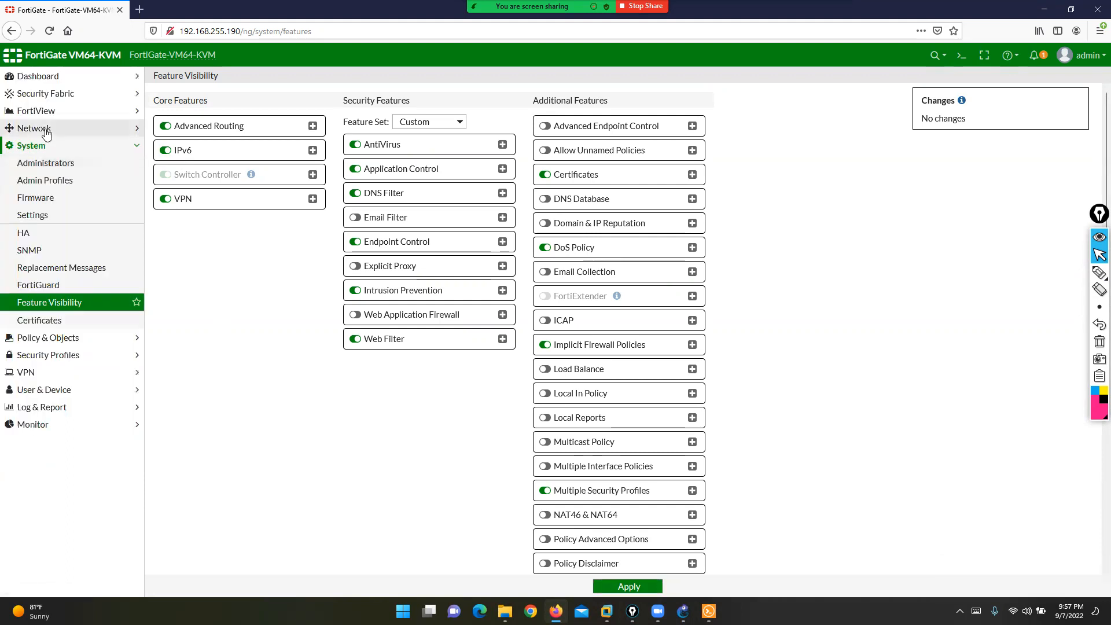
pyautogui.click(34, 128)
pyautogui.click(44, 252)
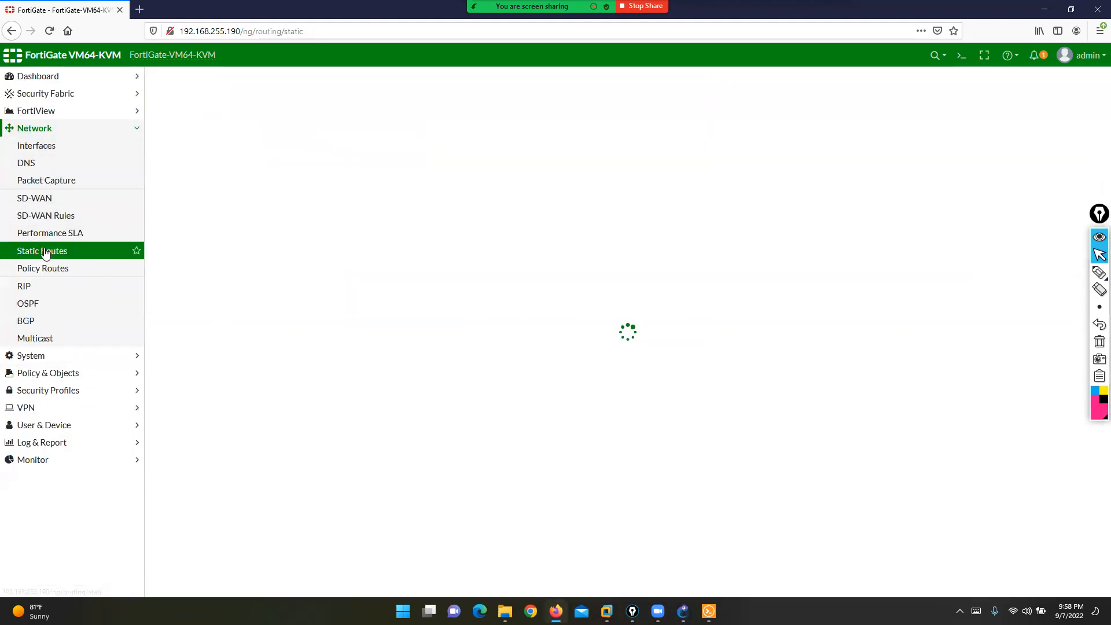
pyautogui.click(219, 82)
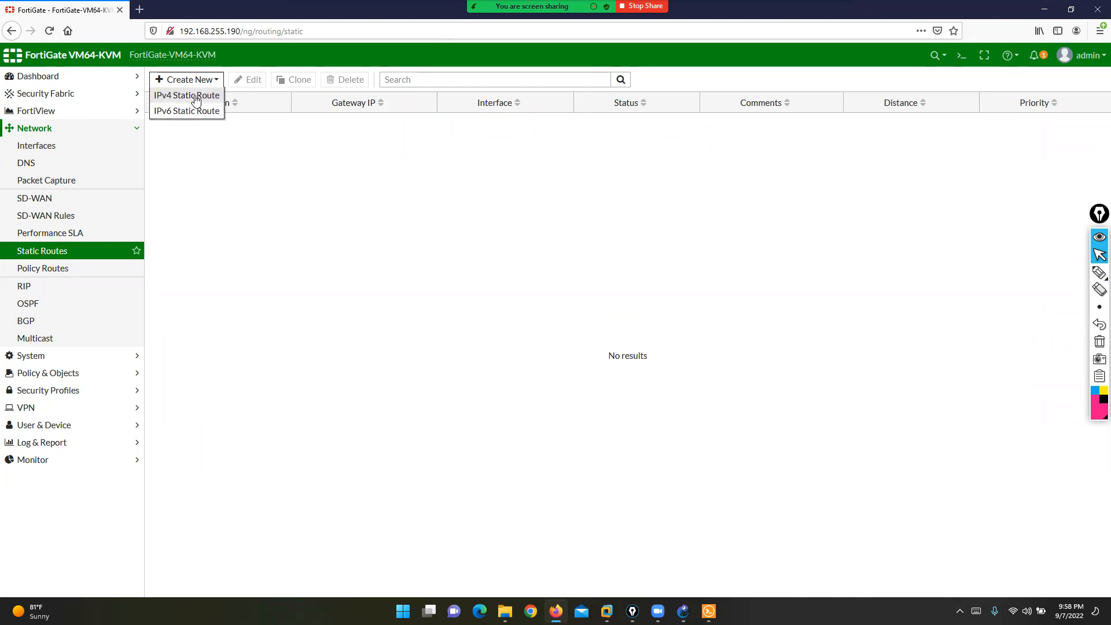
# - Open a New IPv4 Static Route and highlight the Subnet versus Internet Service destination options
pyautogui.click(191, 95)
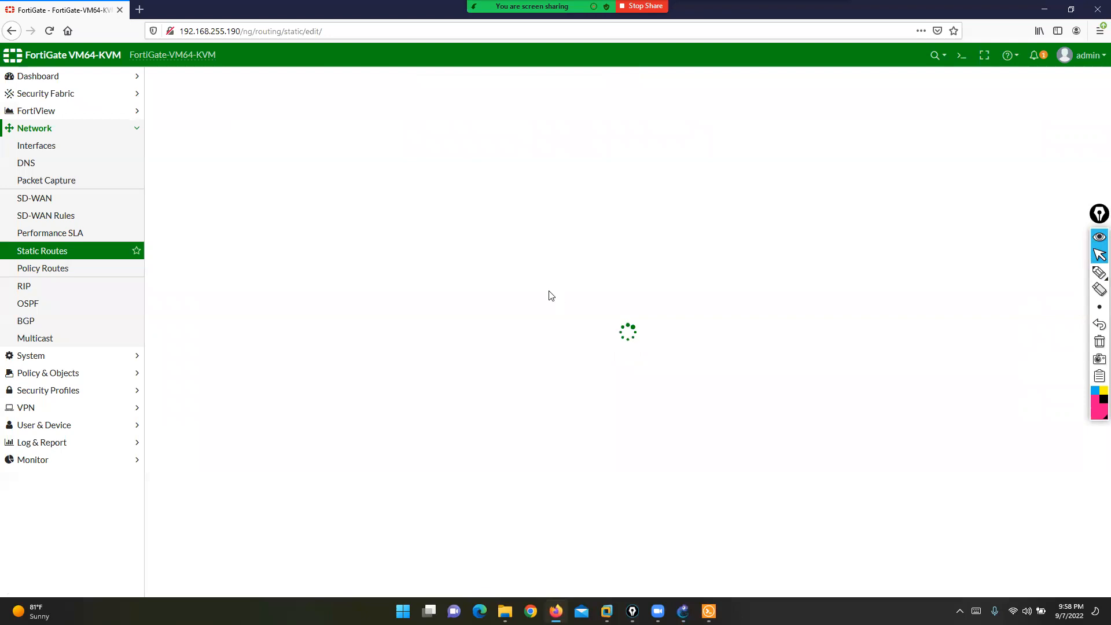
pyautogui.click(1100, 272)
pyautogui.moveTo(202, 63)
pyautogui.mouseDown()
pyautogui.moveTo(235, 72)
pyautogui.moveTo(211, 86)
pyautogui.moveTo(141, 87)
pyautogui.moveTo(206, 63)
pyautogui.mouseUp()
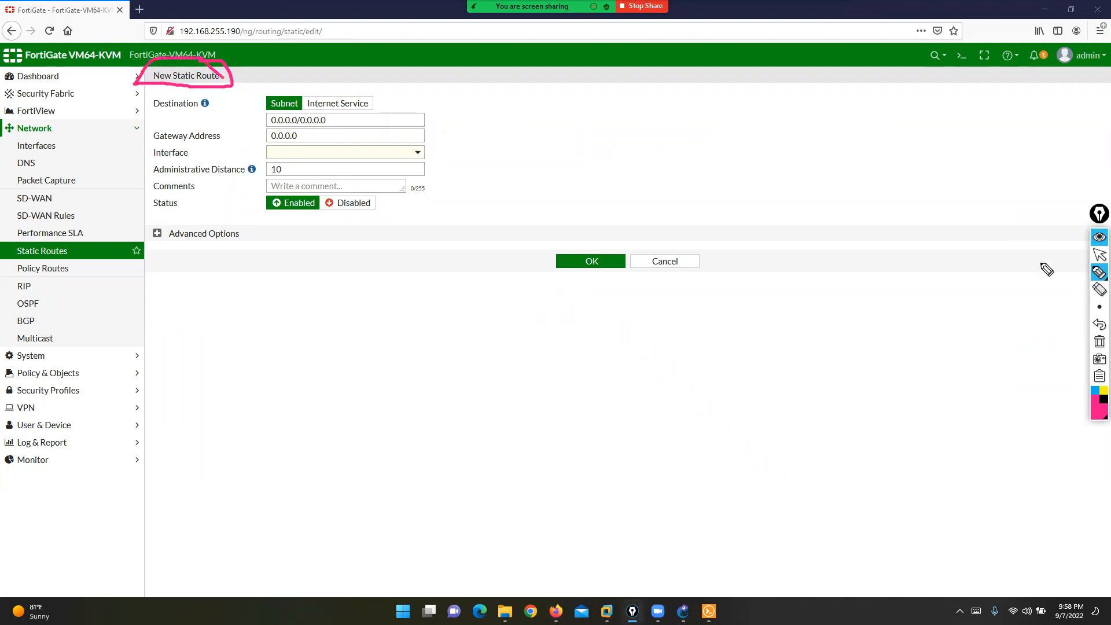
pyautogui.click(1099, 342)
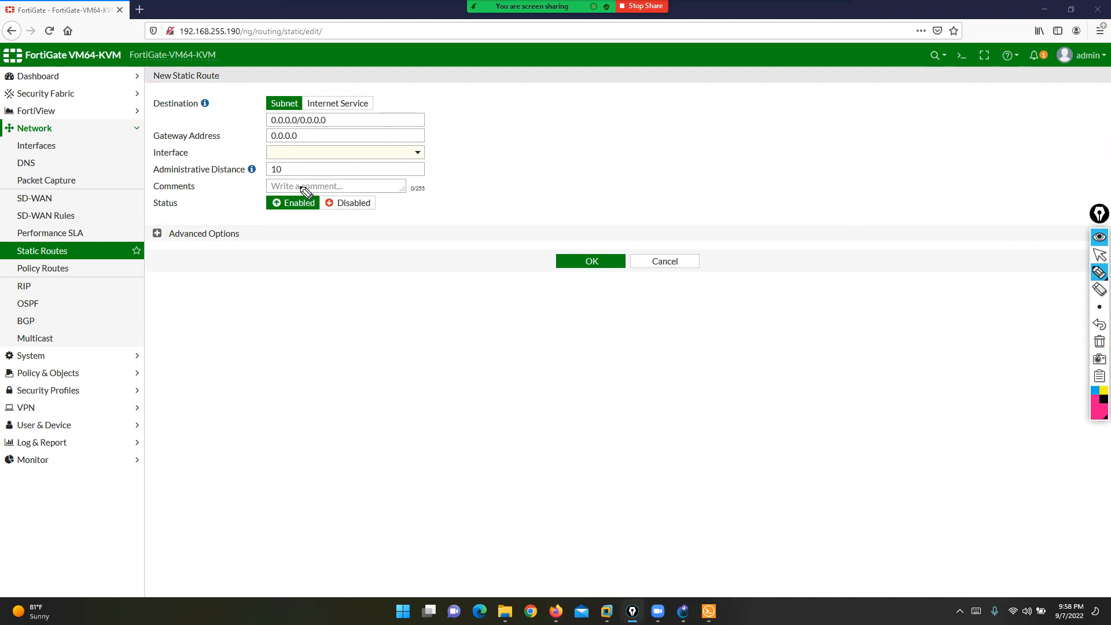
pyautogui.moveTo(195, 91)
pyautogui.mouseDown()
pyautogui.moveTo(214, 92)
pyautogui.moveTo(154, 119)
pyautogui.moveTo(187, 92)
pyautogui.moveTo(212, 93)
pyautogui.mouseUp()
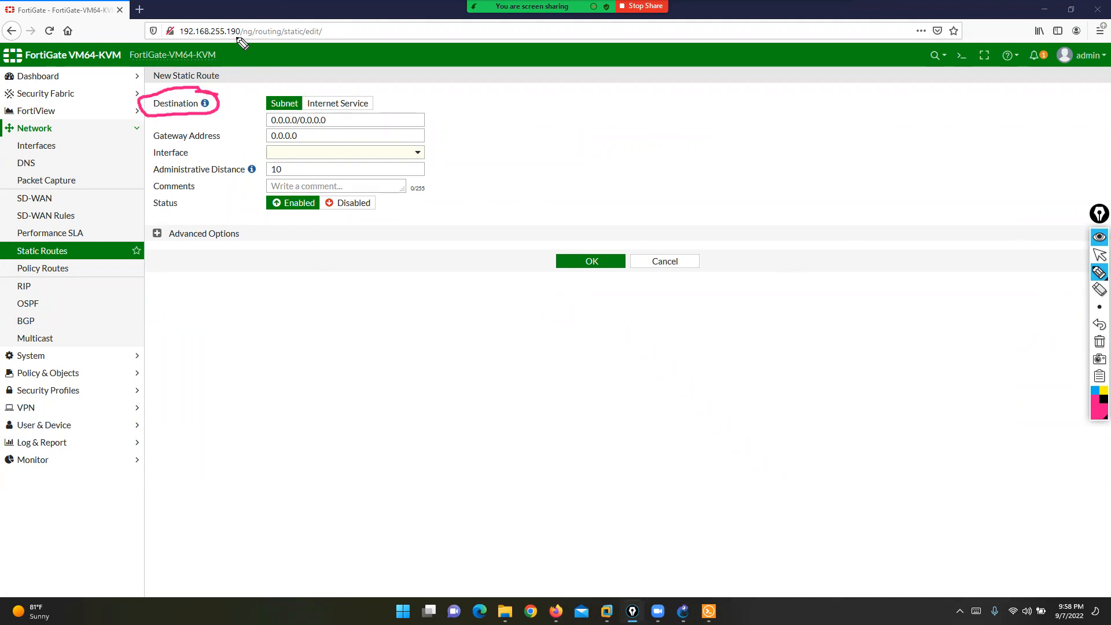
pyautogui.moveTo(166, 32)
pyautogui.mouseDown()
pyautogui.moveTo(246, 53)
pyautogui.moveTo(281, 81)
pyautogui.moveTo(261, 91)
pyautogui.mouseUp()
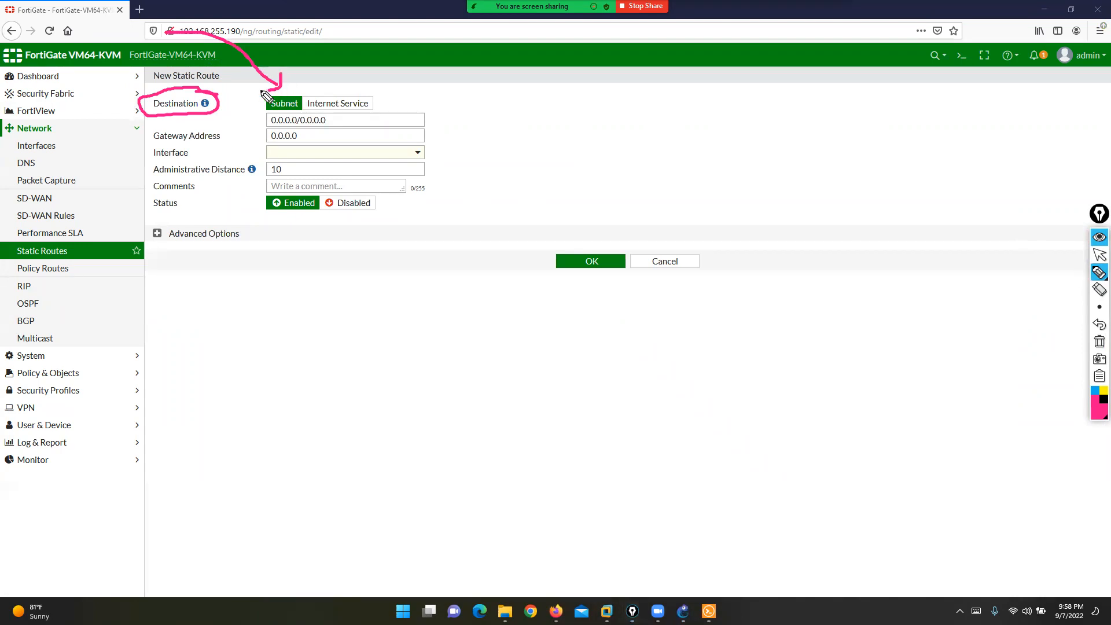
pyautogui.moveTo(529, 55)
pyautogui.mouseDown()
pyautogui.moveTo(405, 6)
pyautogui.moveTo(342, 95)
pyautogui.moveTo(378, 70)
pyautogui.mouseUp()
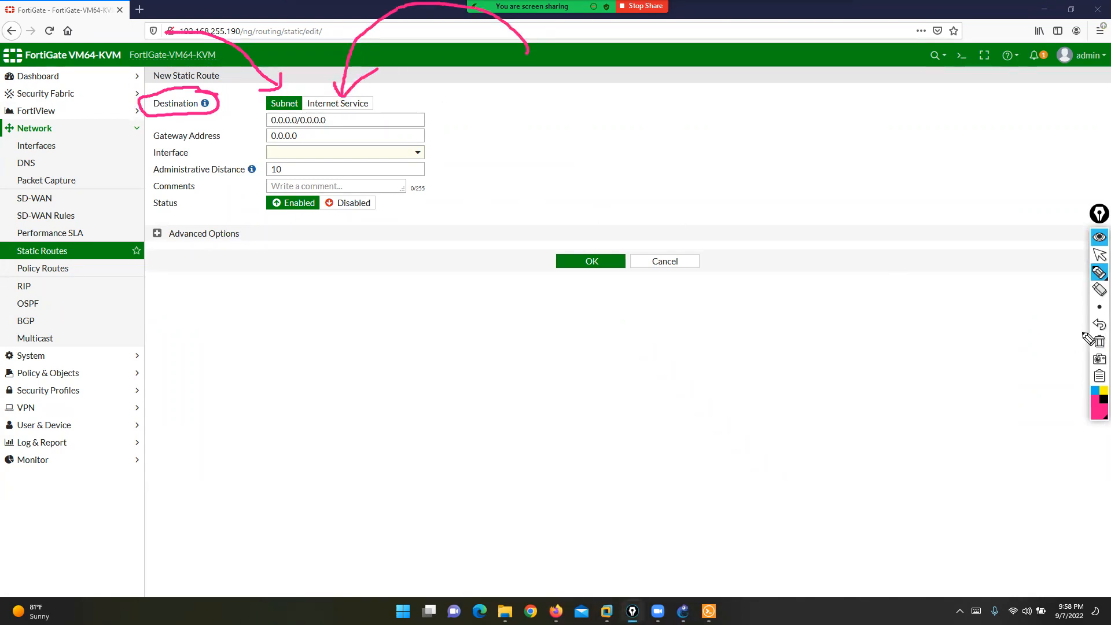
pyautogui.click(1100, 342)
pyautogui.moveTo(297, 93)
pyautogui.mouseDown()
pyautogui.moveTo(302, 110)
pyautogui.moveTo(268, 110)
pyautogui.moveTo(278, 92)
pyautogui.moveTo(298, 90)
pyautogui.moveTo(272, 121)
pyautogui.moveTo(239, 123)
pyautogui.mouseUp()
pyautogui.click(1100, 255)
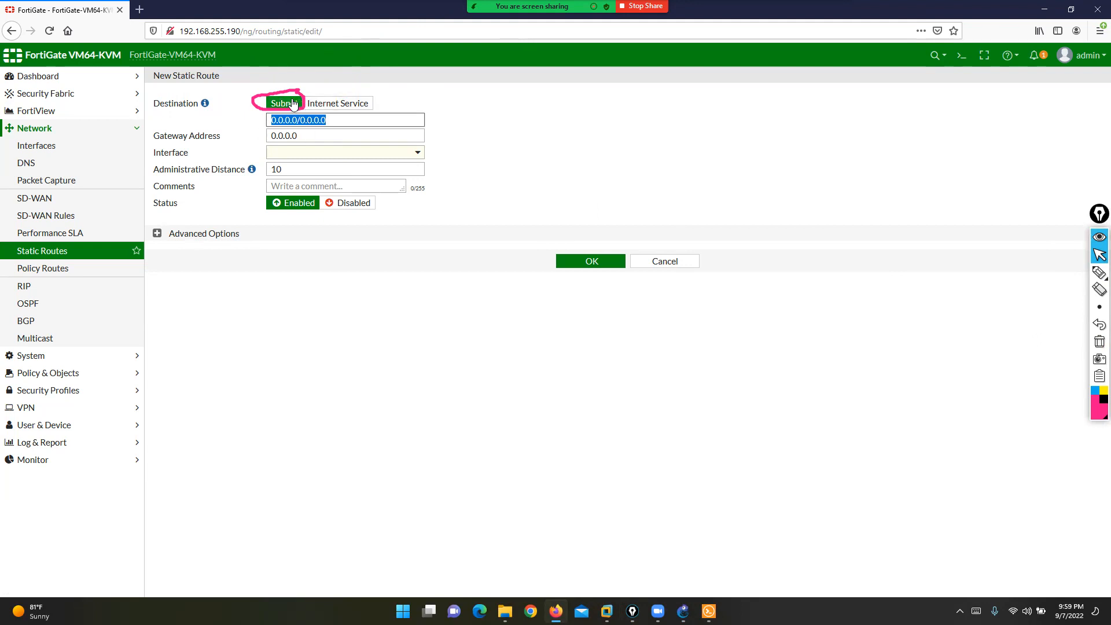
# - Look up R1's 1.1.1.1/32 in GNS3, then enter destination 1.1.1.1/32 and gateway 200.200.200.10
pyautogui.click(1099, 342)
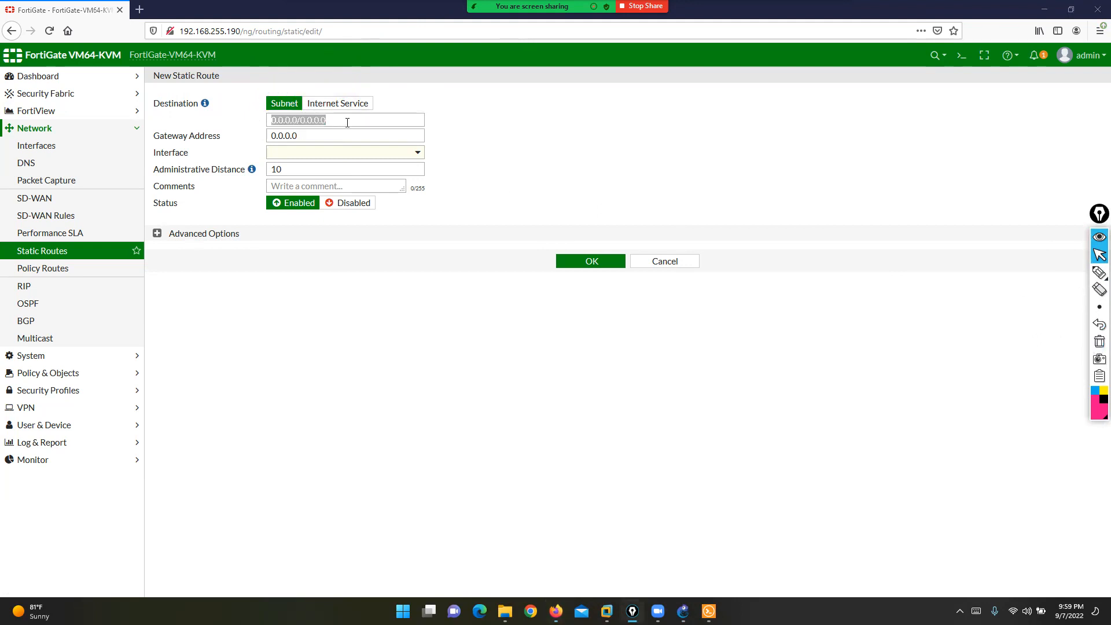
pyautogui.click(683, 611)
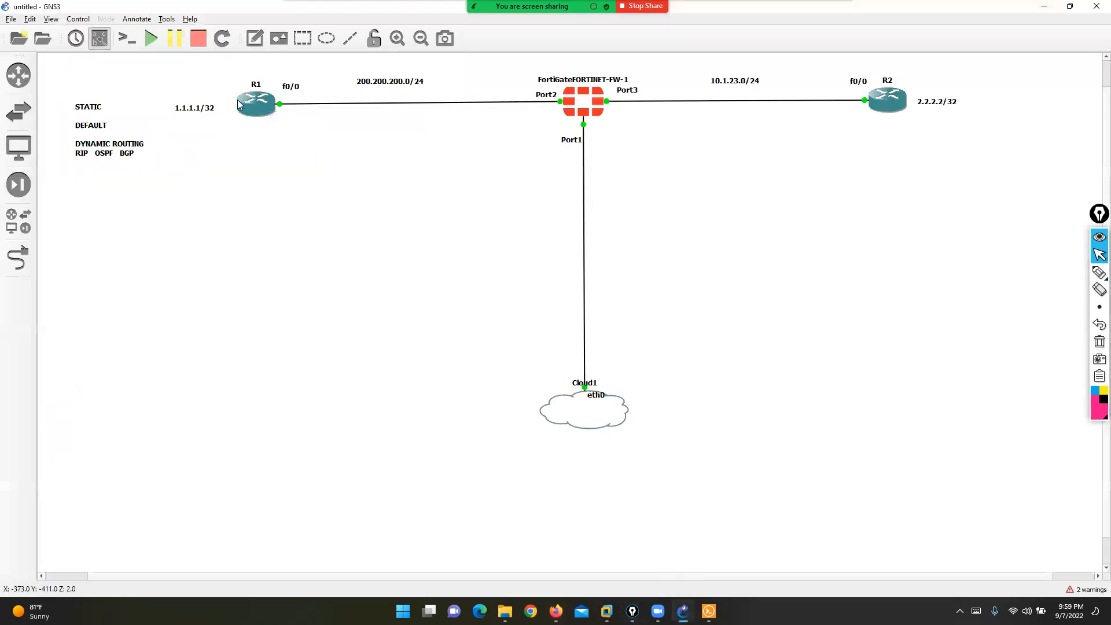
pyautogui.click(210, 107)
pyautogui.moveTo(210, 107); pyautogui.dragTo(210, 108)
pyautogui.hotkey('alt', 'Tab')
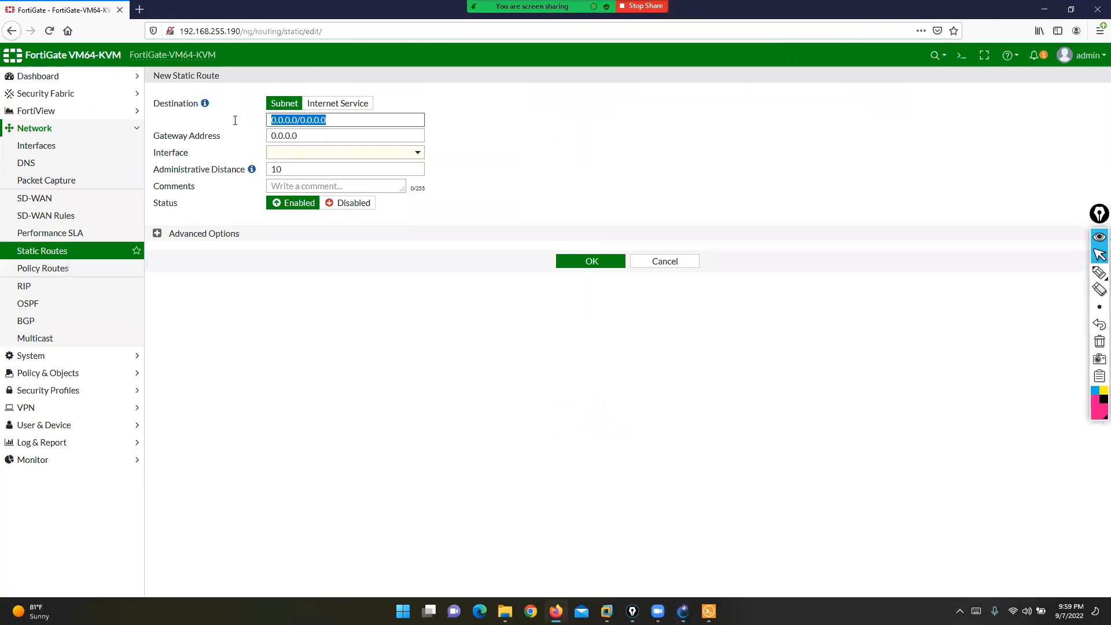
pyautogui.write('1.1.1.1/32')
pyautogui.press('Tab')
pyautogui.write('2')
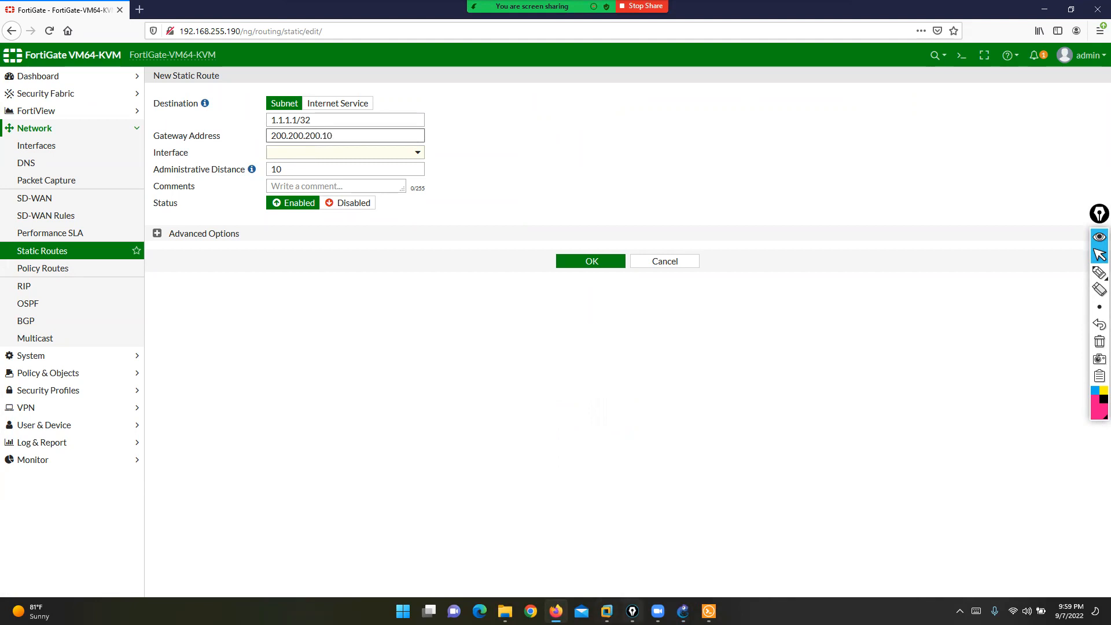
# - In GNS3, open R1's console and highlight its 200.200.200.10 interface address
pyautogui.click(683, 609)
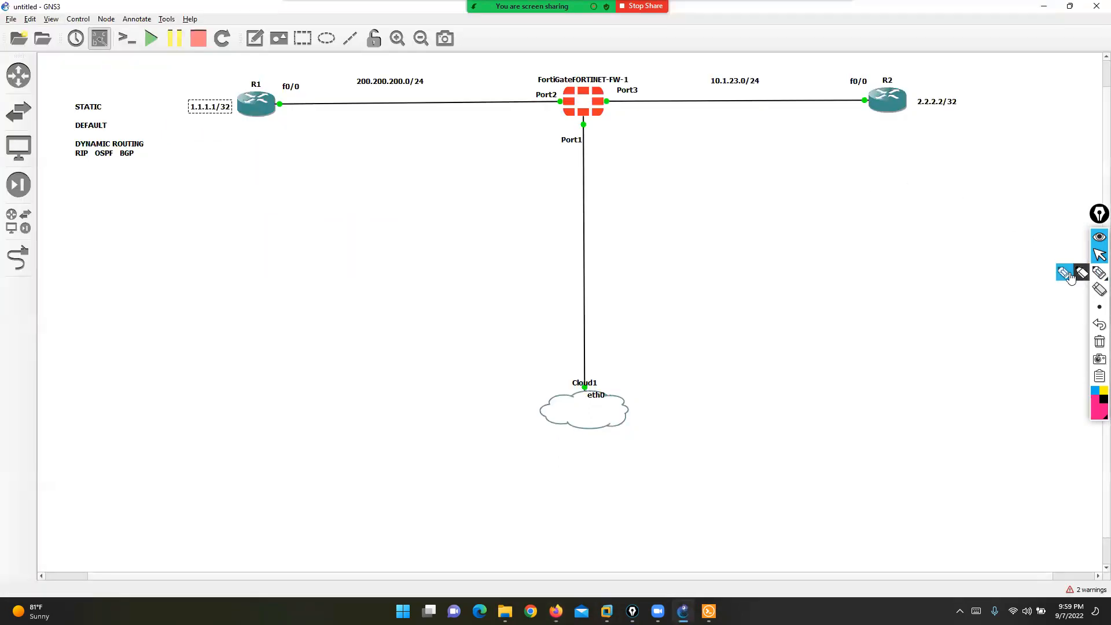
pyautogui.click(1099, 257)
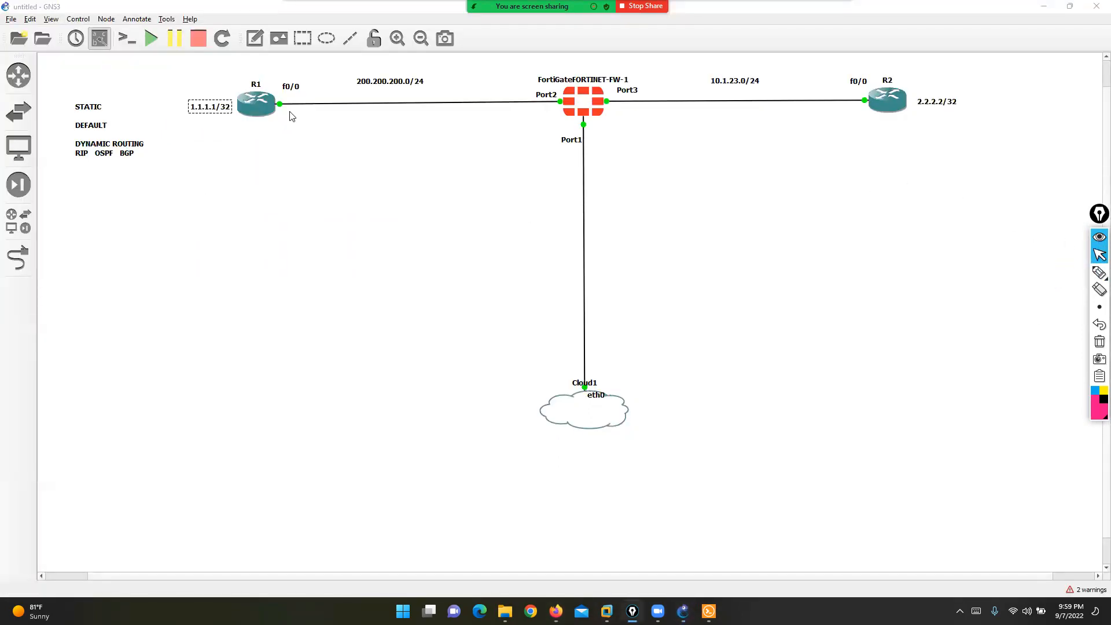
pyautogui.click(708, 611)
pyautogui.click(234, 167)
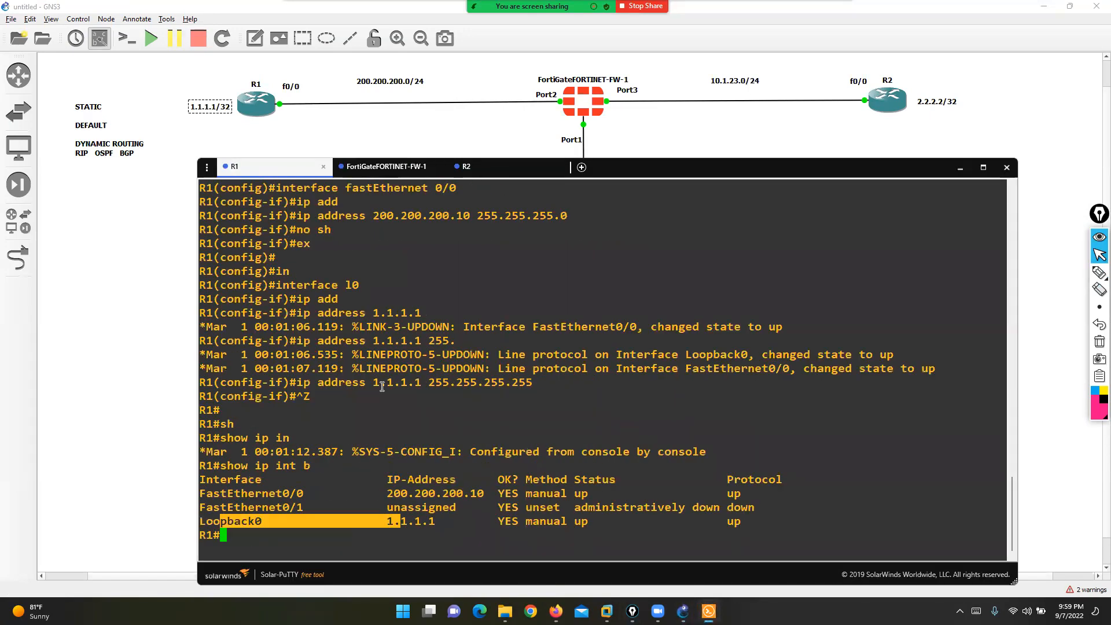
pyautogui.moveTo(415, 216); pyautogui.dragTo(484, 216)
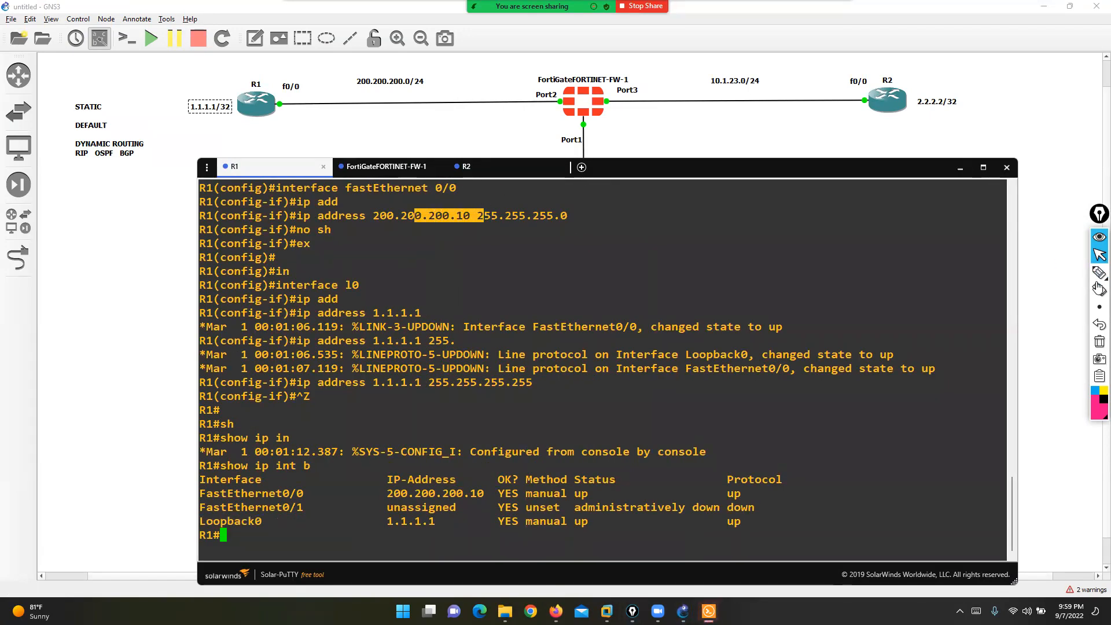
# - Sketch an arrow from the FortiGate to R1's f0/0 port, then erase the sketch
pyautogui.moveTo(1095, 282)
pyautogui.click(1064, 272)
pyautogui.moveTo(570, 88)
pyautogui.mouseDown()
pyautogui.moveTo(265, 64)
pyautogui.moveTo(242, 86)
pyautogui.moveTo(229, 69)
pyautogui.mouseUp()
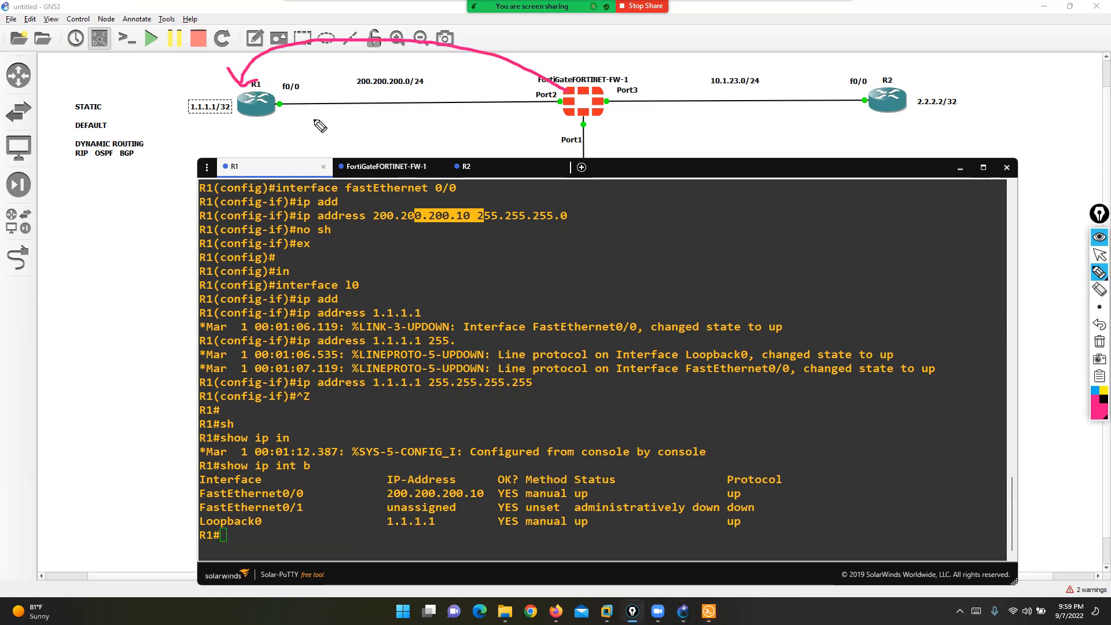
pyautogui.moveTo(292, 88)
pyautogui.mouseDown()
pyautogui.moveTo(277, 116)
pyautogui.moveTo(310, 93)
pyautogui.moveTo(290, 120)
pyautogui.moveTo(313, 148)
pyautogui.mouseUp()
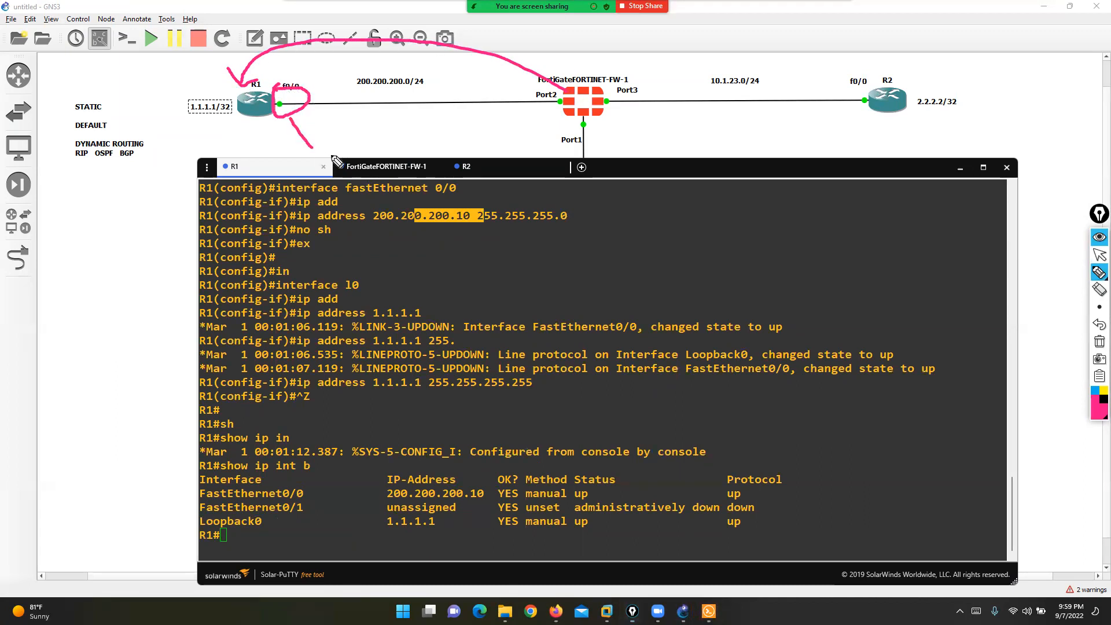
pyautogui.click(1099, 342)
pyautogui.click(1099, 254)
pyautogui.click(557, 611)
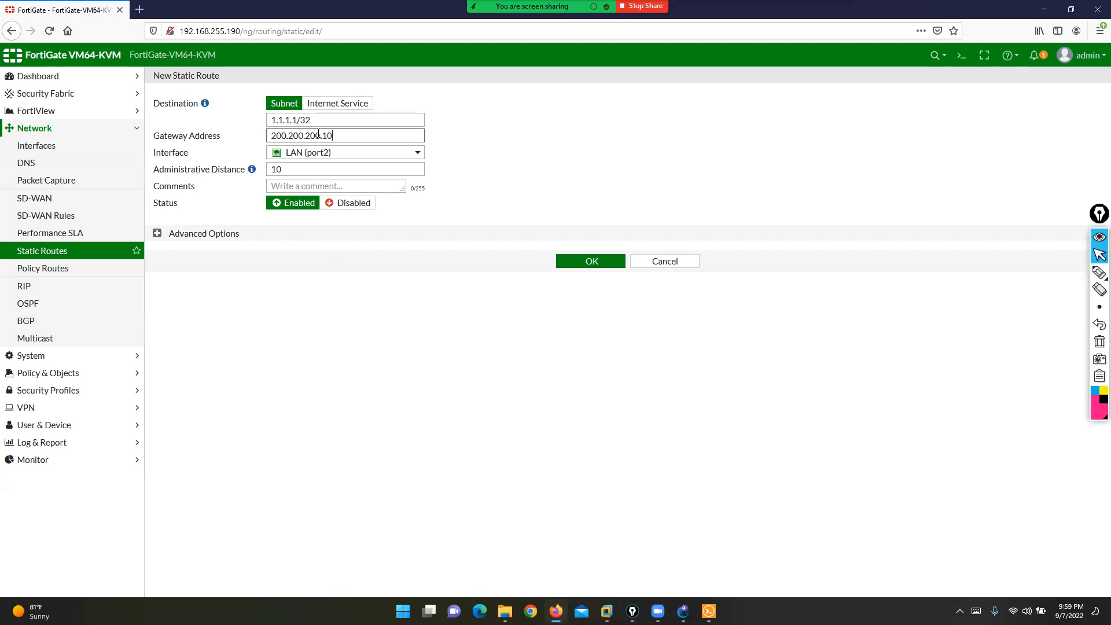
# - Confirm interface LAN (port2) and distance 10, then save the 1.1.1.1/32 route
pyautogui.moveTo(156, 154); pyautogui.dragTo(194, 154)
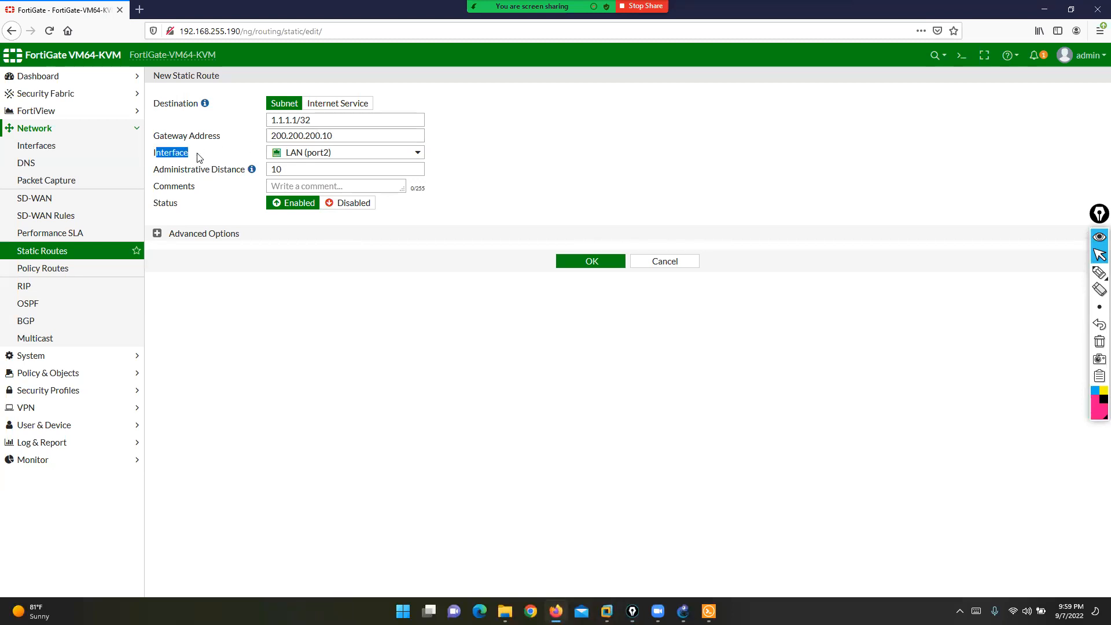
pyautogui.moveTo(313, 158)
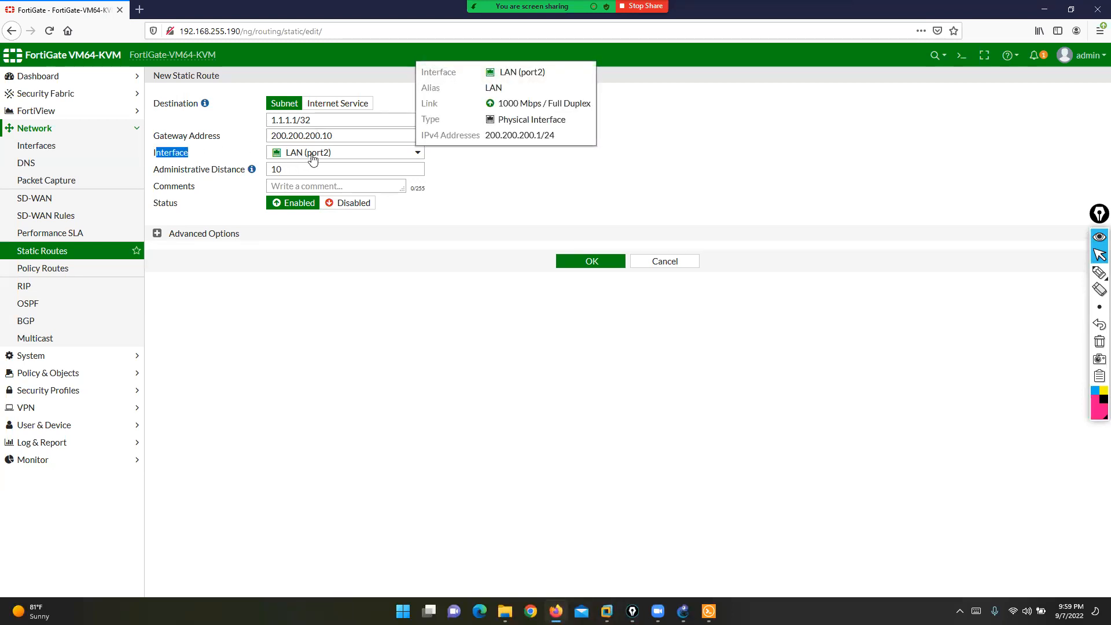
pyautogui.moveTo(154, 171); pyautogui.dragTo(246, 176)
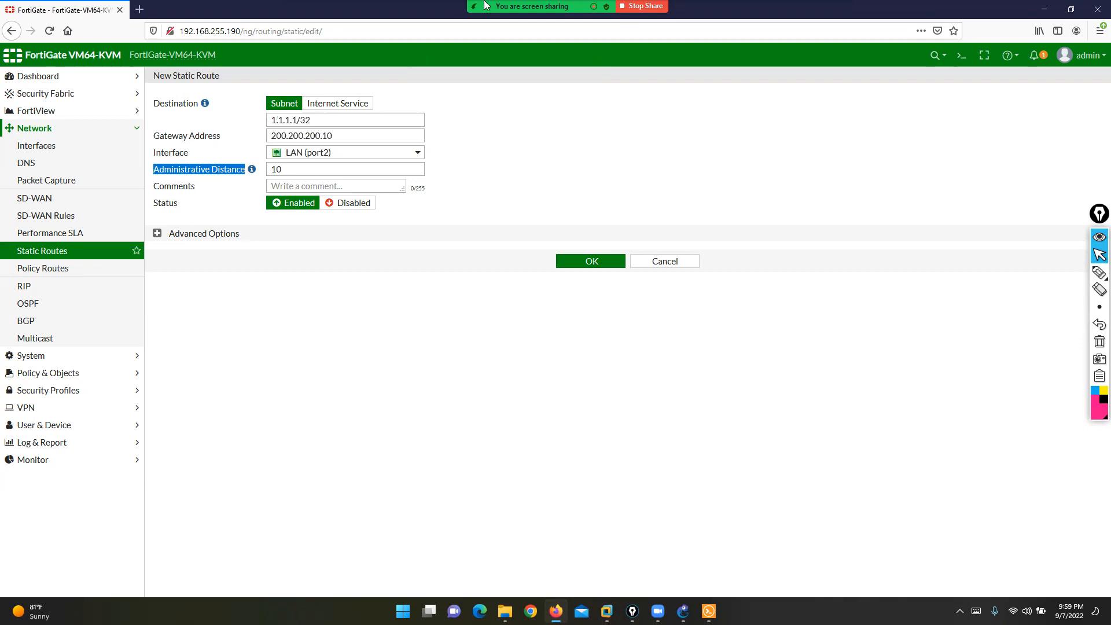
pyautogui.click(454, 14)
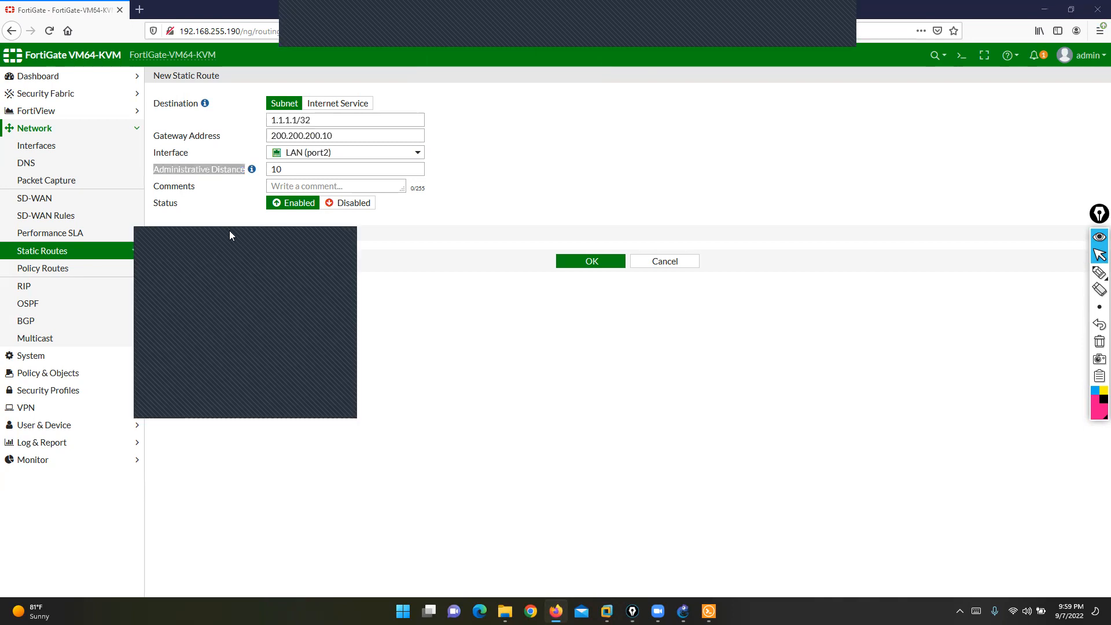
pyautogui.moveTo(236, 235); pyautogui.dragTo(905, 66)
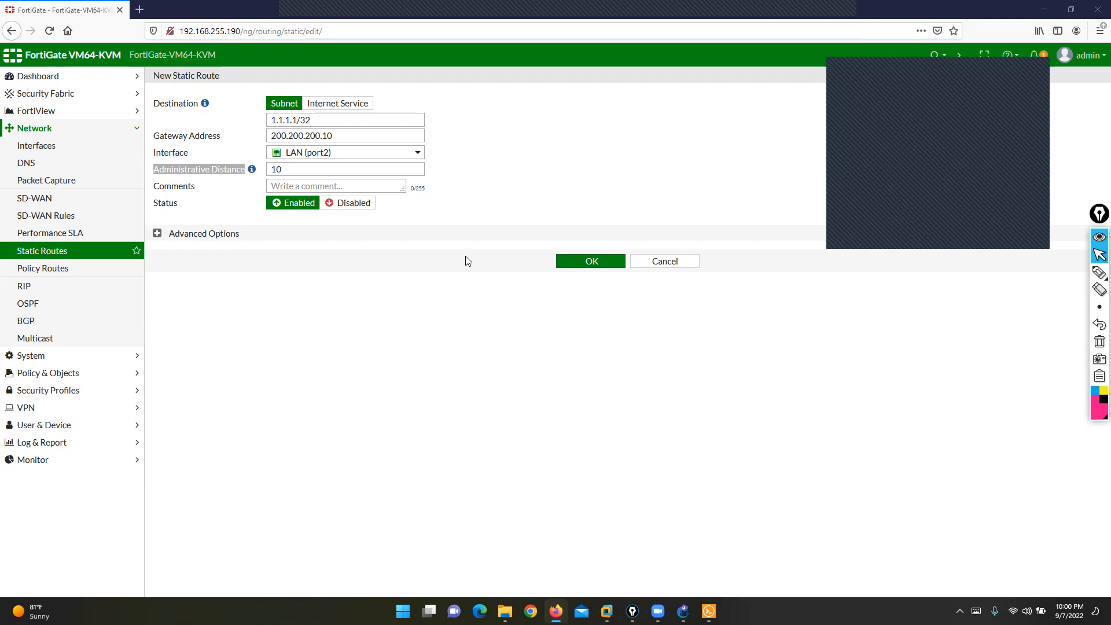
pyautogui.click(320, 315)
pyautogui.moveTo(164, 170); pyautogui.dragTo(242, 171)
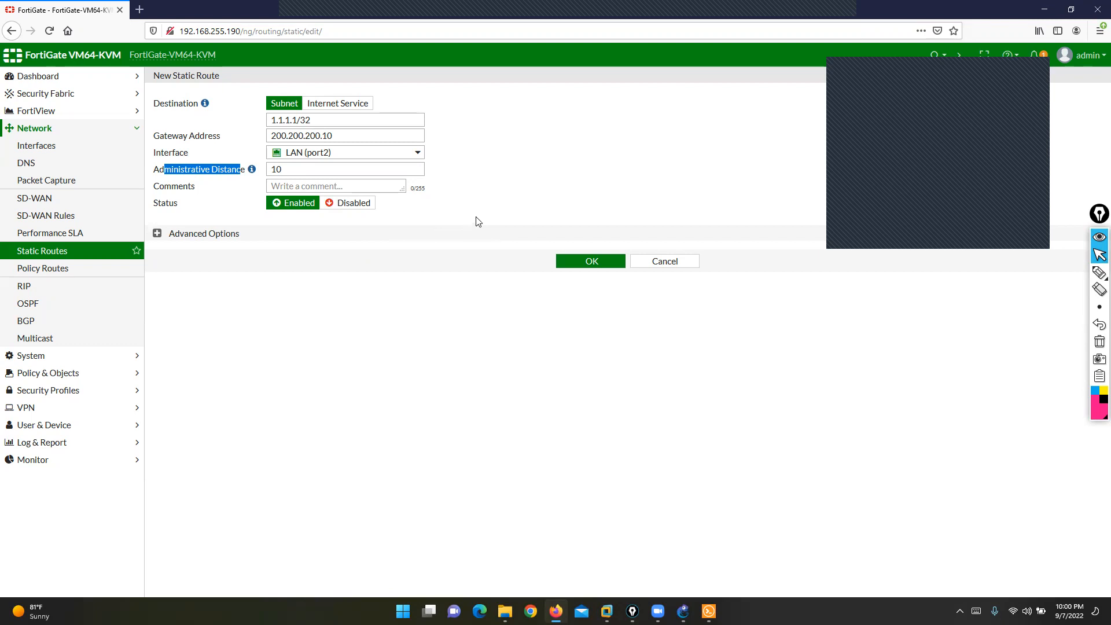
pyautogui.click(583, 263)
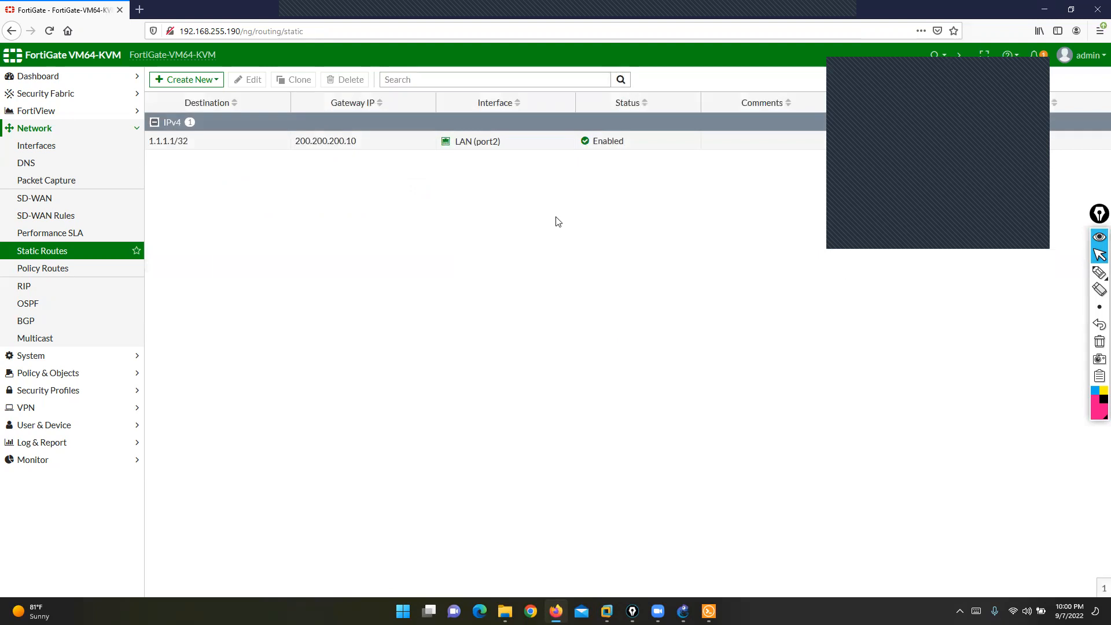
pyautogui.click(1038, 73)
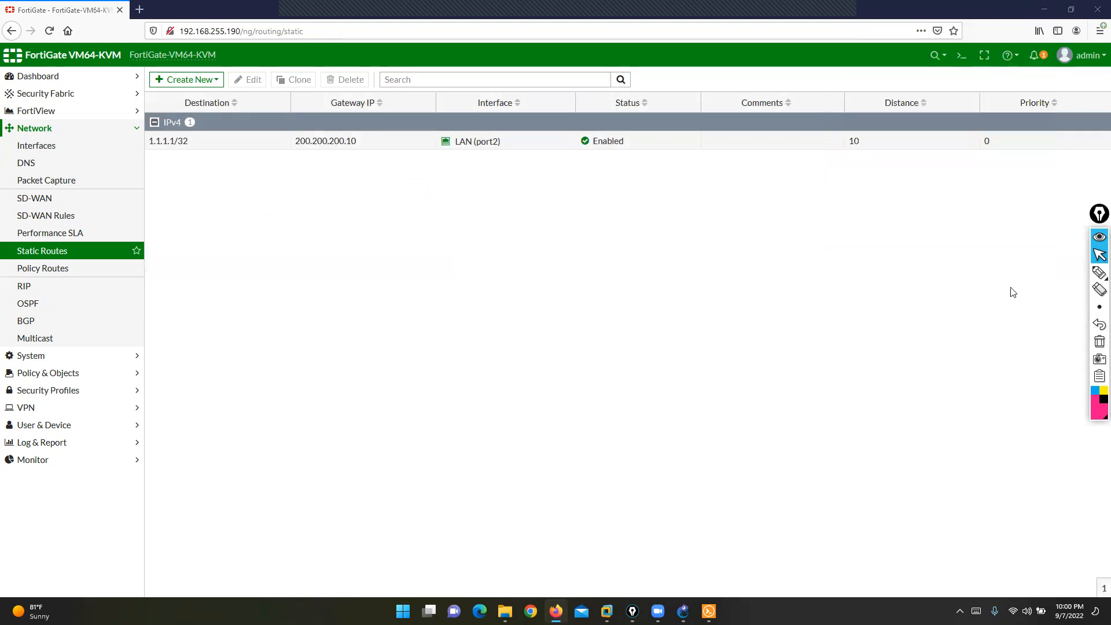
pyautogui.click(1099, 272)
pyautogui.moveTo(230, 103)
pyautogui.mouseDown()
pyautogui.moveTo(124, 139)
pyautogui.moveTo(243, 124)
pyautogui.moveTo(232, 95)
pyautogui.mouseUp()
pyautogui.moveTo(364, 91)
pyautogui.mouseDown()
pyautogui.moveTo(333, 91)
pyautogui.moveTo(367, 169)
pyautogui.moveTo(395, 88)
pyautogui.mouseUp()
pyautogui.moveTo(439, 137); pyautogui.dragTo(538, 88)
pyautogui.moveTo(622, 81)
pyautogui.mouseDown()
pyautogui.moveTo(599, 87)
pyautogui.moveTo(683, 128)
pyautogui.moveTo(677, 86)
pyautogui.mouseUp()
pyautogui.moveTo(928, 89)
pyautogui.mouseDown()
pyautogui.moveTo(844, 94)
pyautogui.moveTo(931, 168)
pyautogui.moveTo(944, 67)
pyautogui.mouseUp()
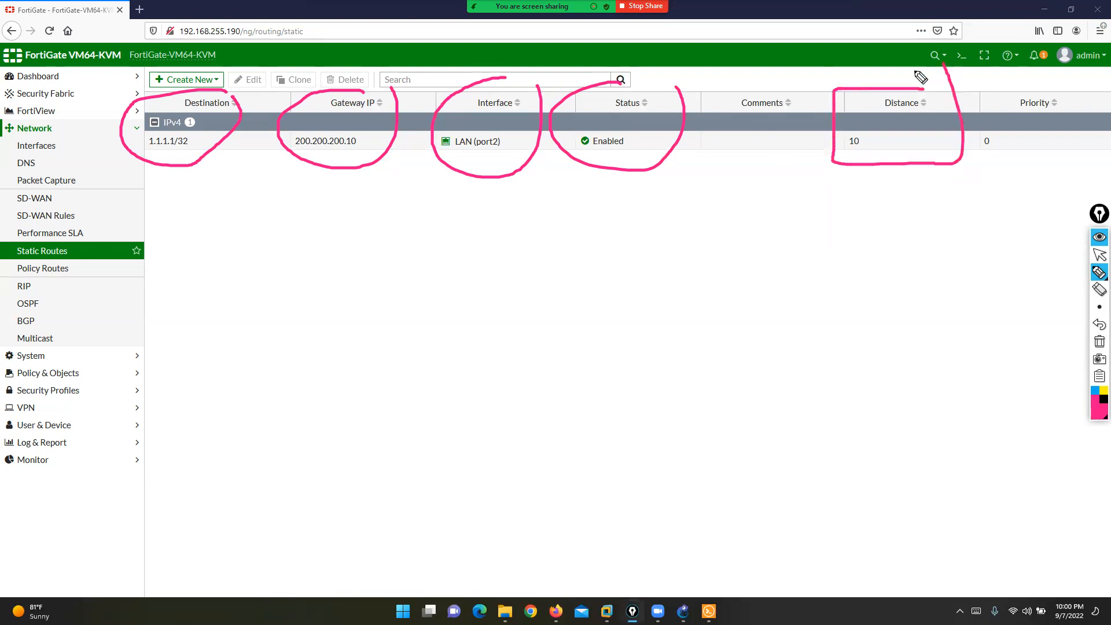
pyautogui.click(1100, 341)
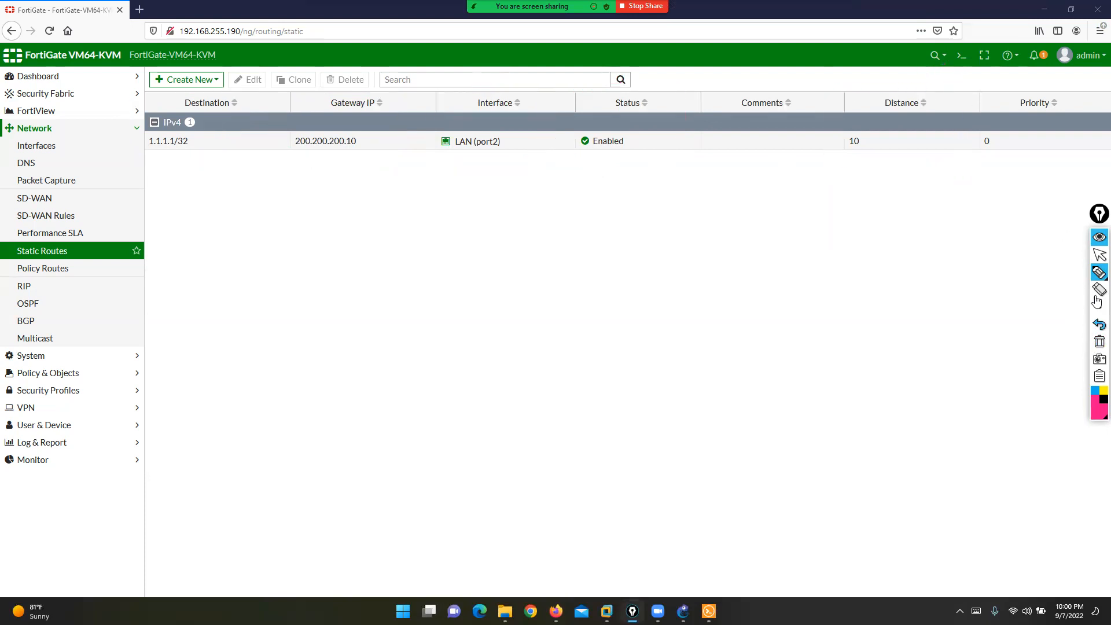
pyautogui.click(1099, 256)
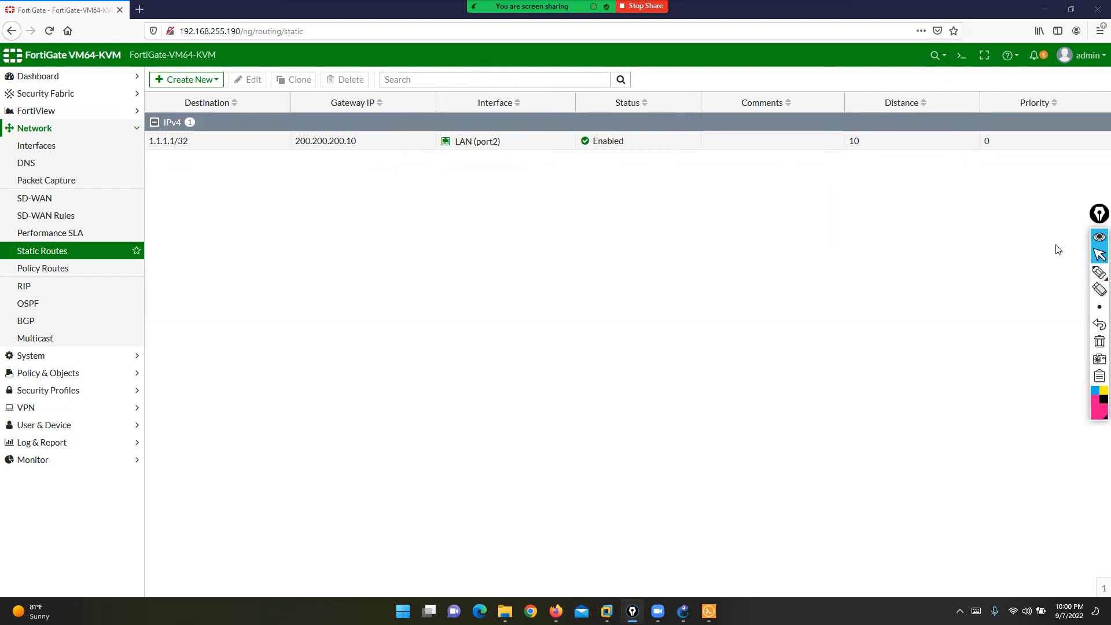
pyautogui.click(684, 611)
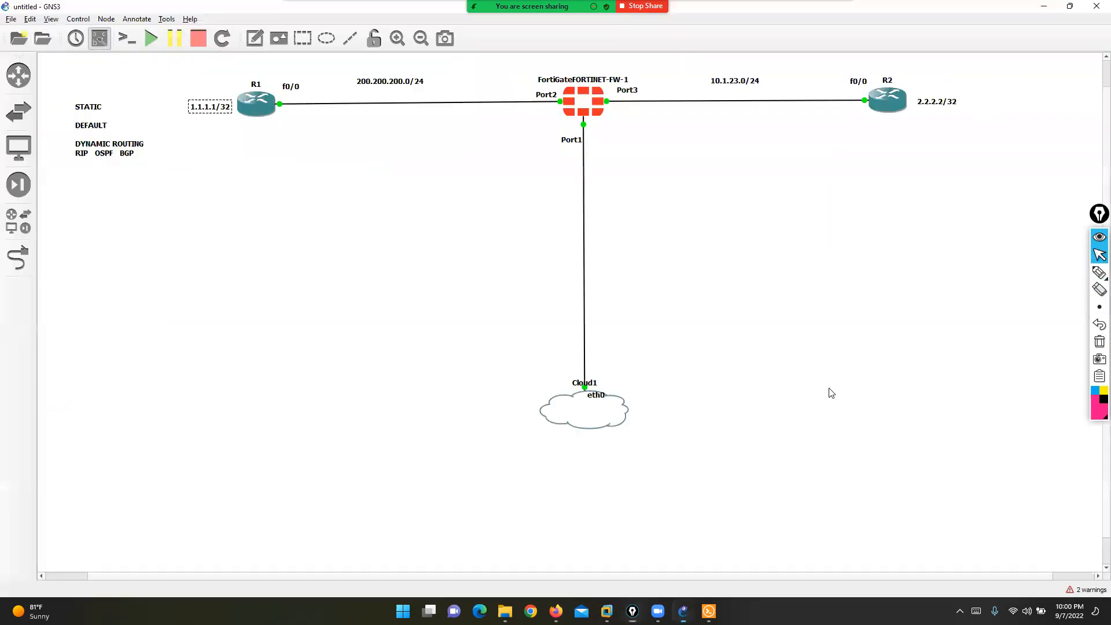
pyautogui.click(1099, 272)
pyautogui.moveTo(594, 106)
pyautogui.mouseDown()
pyautogui.moveTo(649, 64)
pyautogui.moveTo(874, 94)
pyautogui.mouseUp()
pyautogui.click(1100, 255)
pyautogui.hotkey('alt', 'Tab')
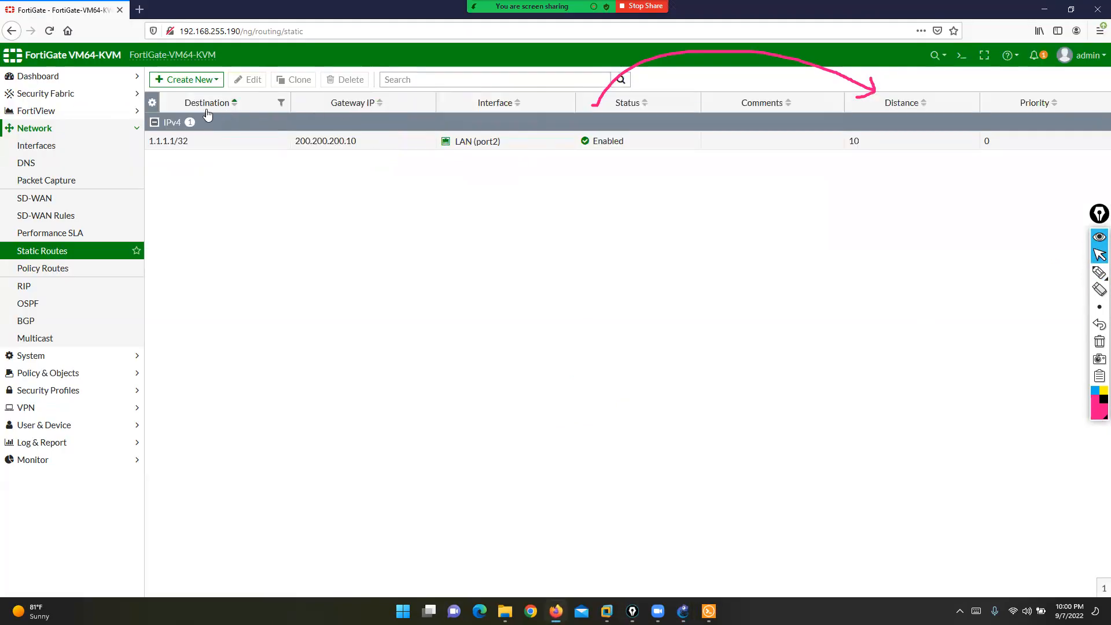
# - Create an IPv4 static route with gateway 10.1.23.10 on interface WAN (port3) and save it
pyautogui.click(191, 79)
pyautogui.click(193, 95)
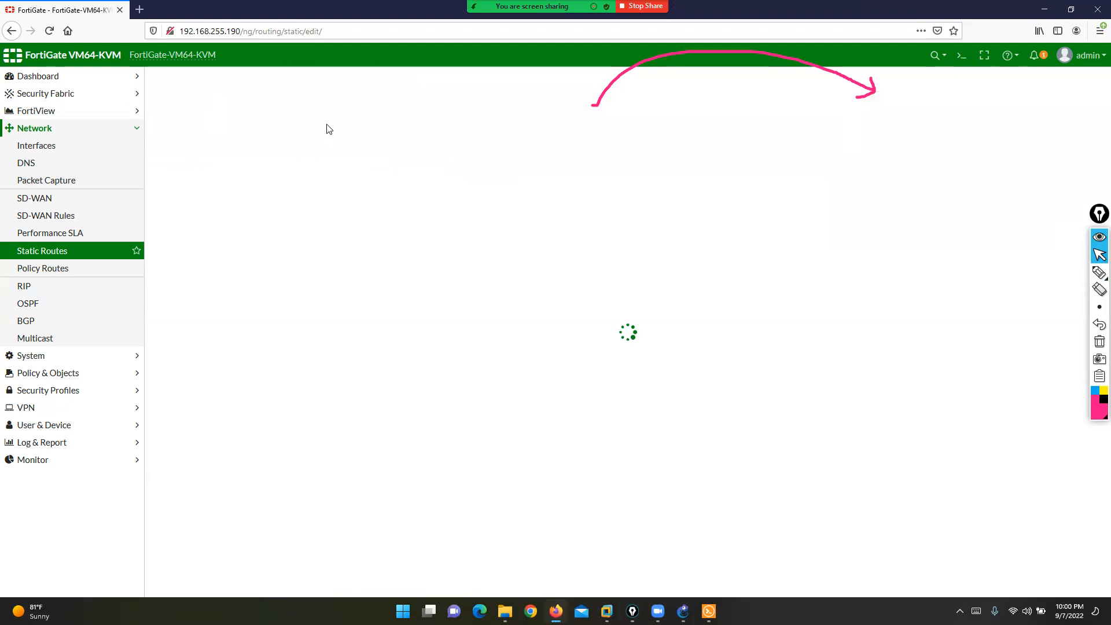
pyautogui.moveTo(334, 119); pyautogui.dragTo(182, 135)
pyautogui.write('10.1.23.10')
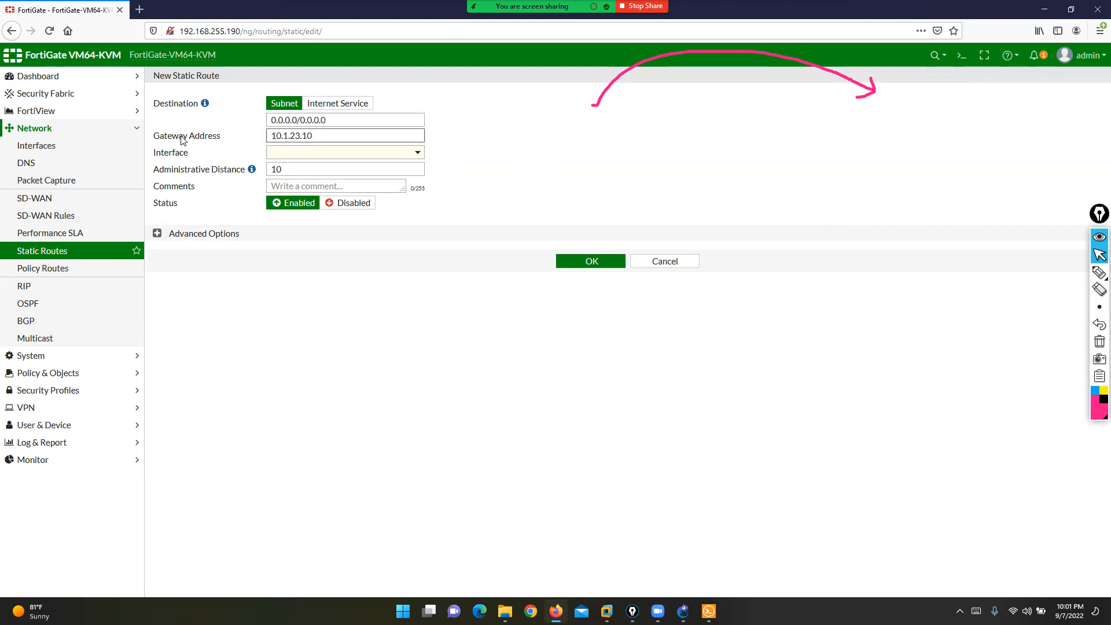
pyautogui.click(328, 153)
pyautogui.moveTo(318, 159)
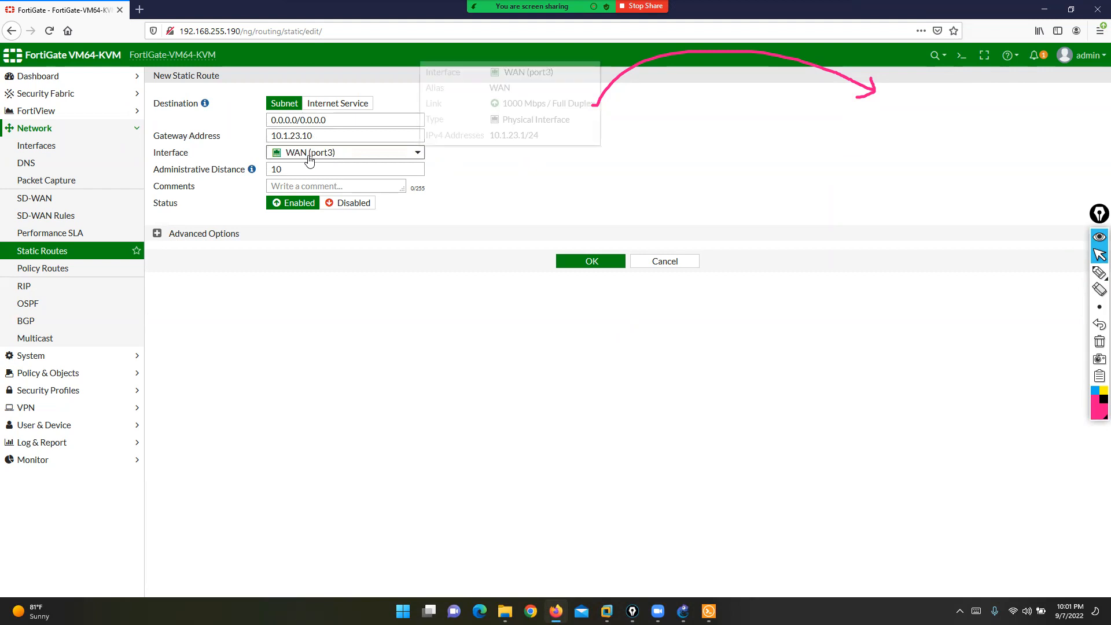
pyautogui.click(575, 265)
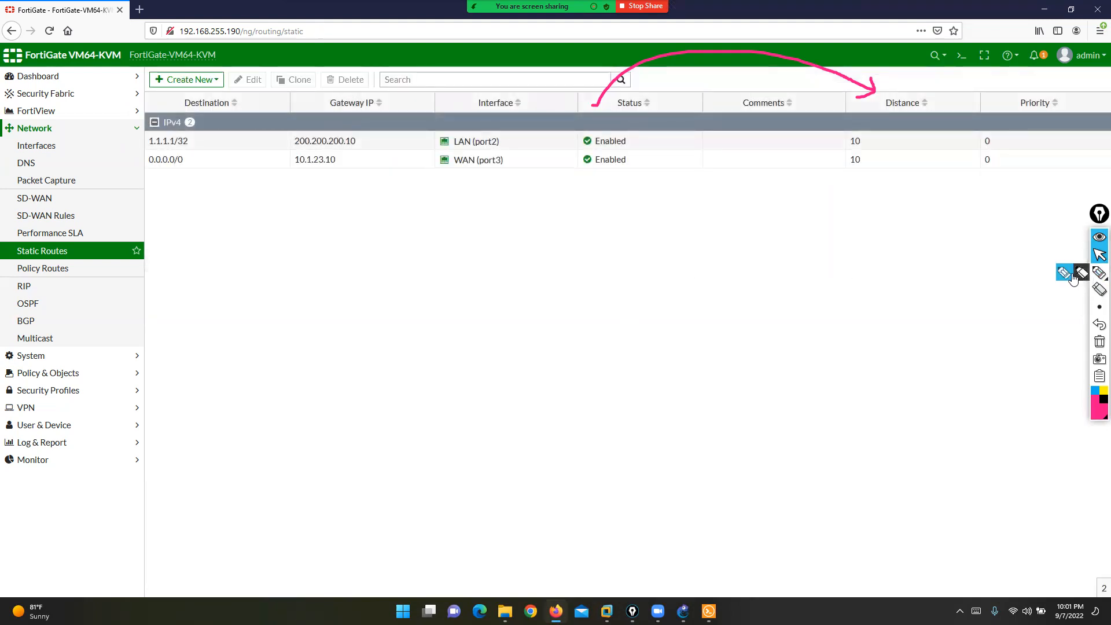
# - Underline the new 0.0.0.0/0 route on screen, then clear the drawing
pyautogui.click(1100, 272)
pyautogui.moveTo(161, 171); pyautogui.dragTo(515, 175)
pyautogui.click(1100, 341)
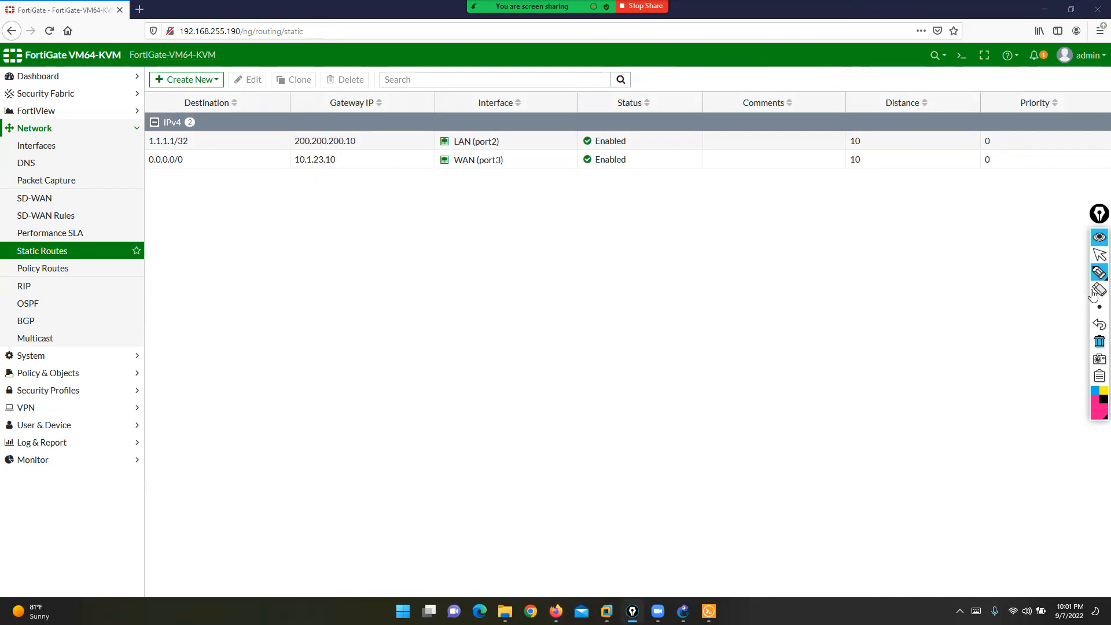
pyautogui.click(1100, 255)
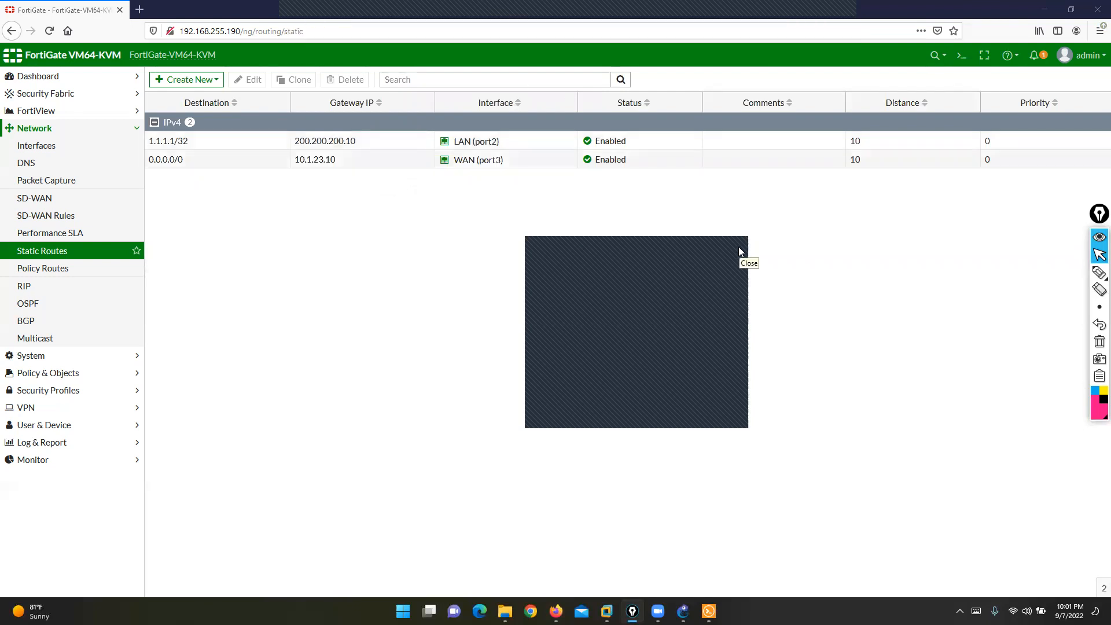
# - Switch to the FortiGate console session in Solar-PuTTY and log in with the admin account
pyautogui.click(709, 612)
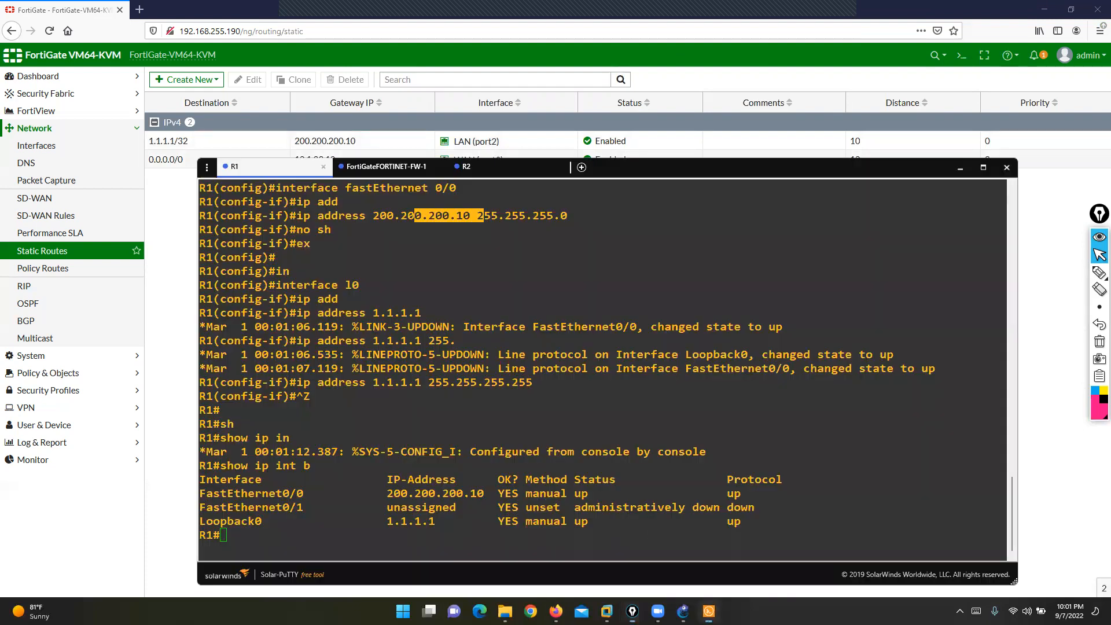
pyautogui.click(457, 290)
pyautogui.click(376, 169)
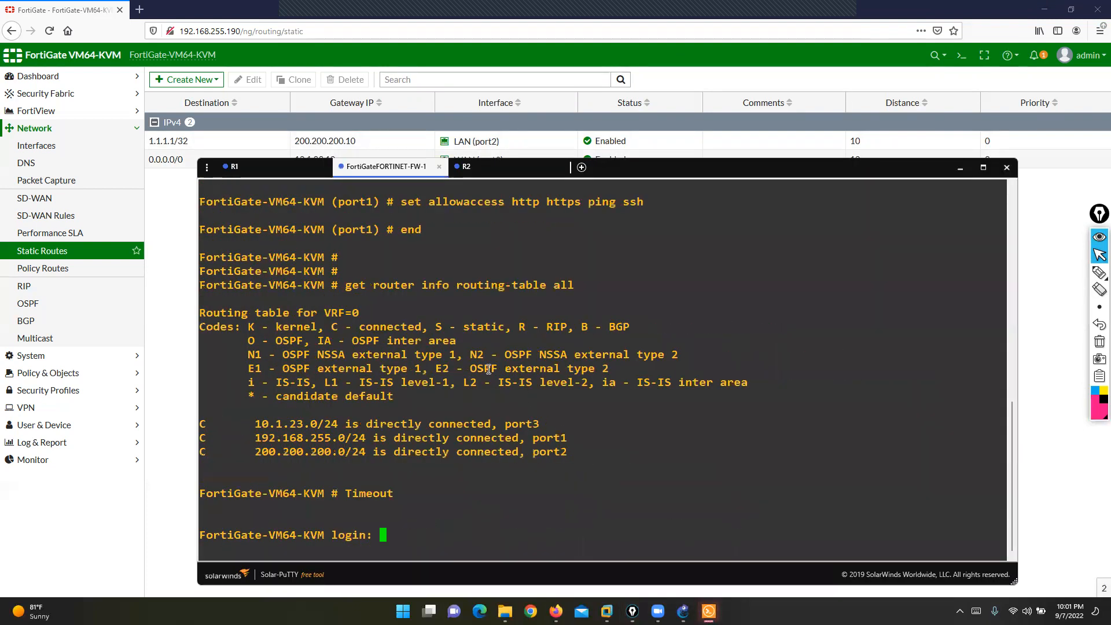
pyautogui.press('Return')
pyautogui.press('Return')
pyautogui.write('admin')
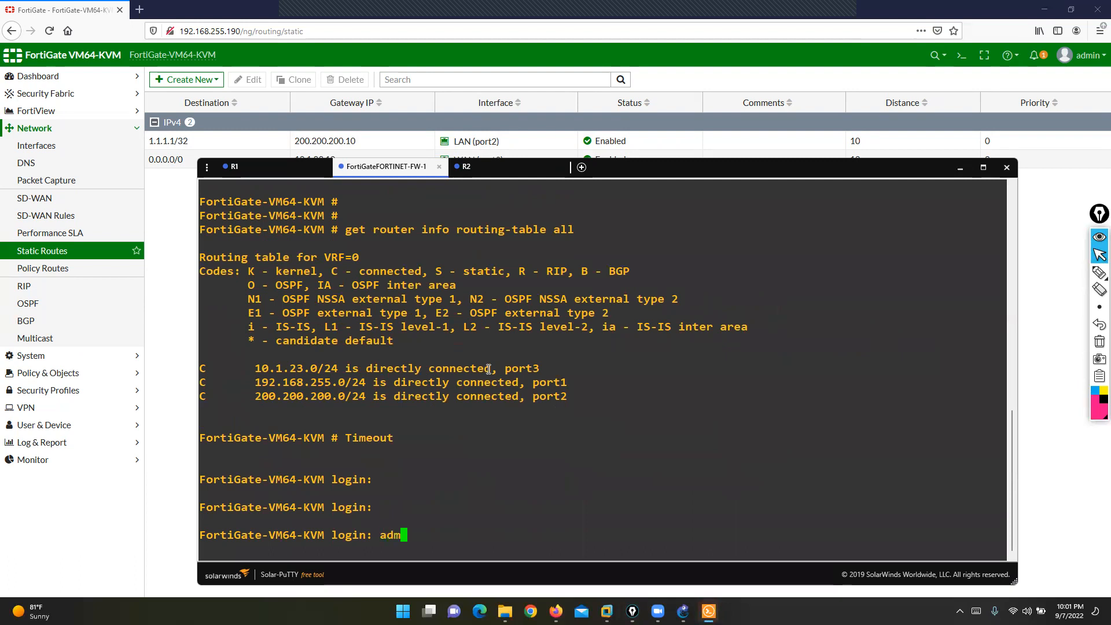
pyautogui.press('Return')
pyautogui.write('***')
pyautogui.press('Return')
pyautogui.press('Return')
pyautogui.press('Return')
# - Run 'get router info routing-table all' and highlight the 1.1.1.1/32 and 0.0.0.0/0 static routes
pyautogui.write('get router info routing-table all')
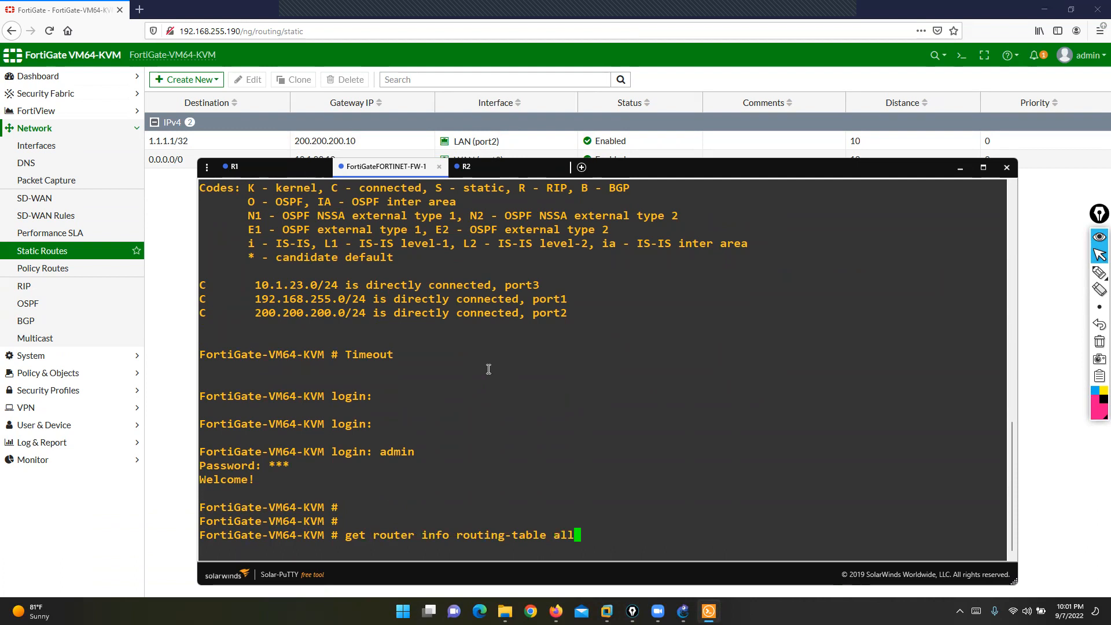
pyautogui.press('Return')
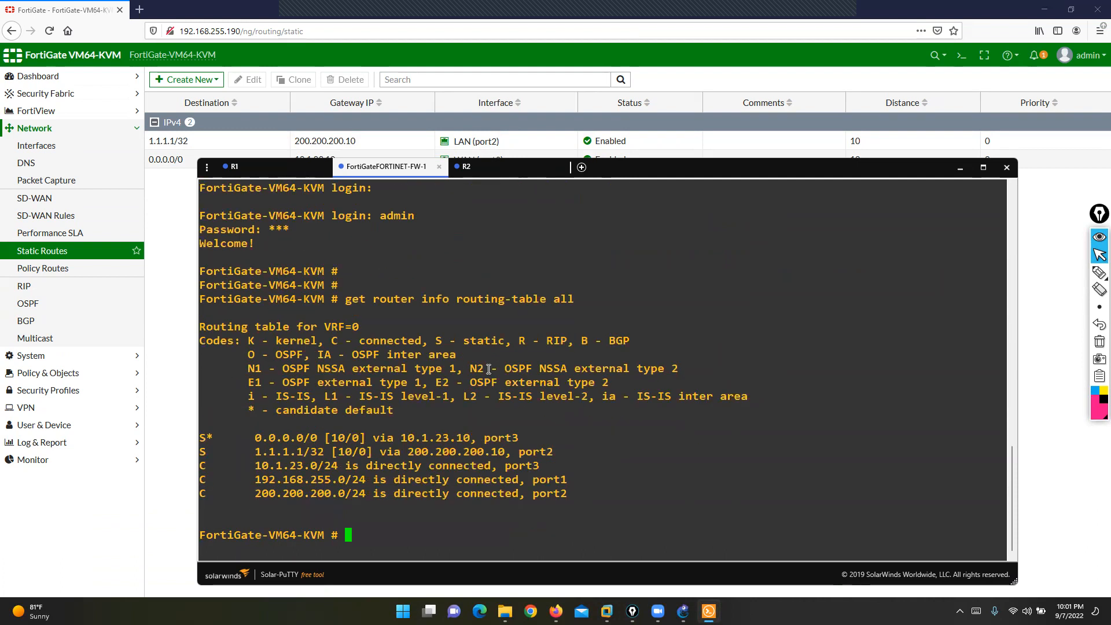
pyautogui.click(1099, 272)
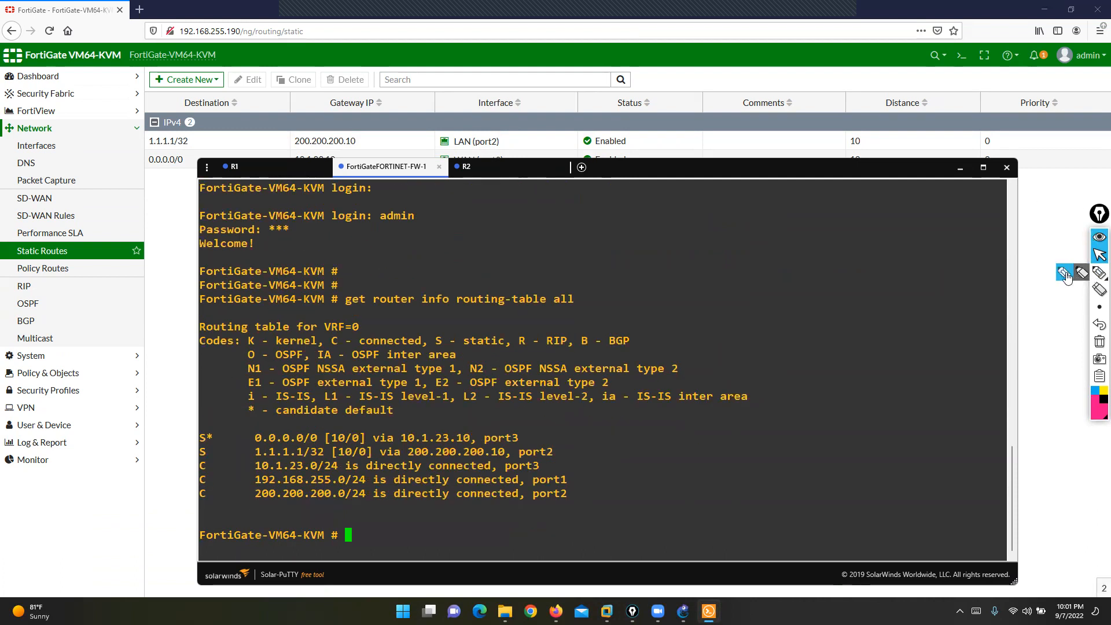
pyautogui.moveTo(212, 452); pyautogui.dragTo(317, 458)
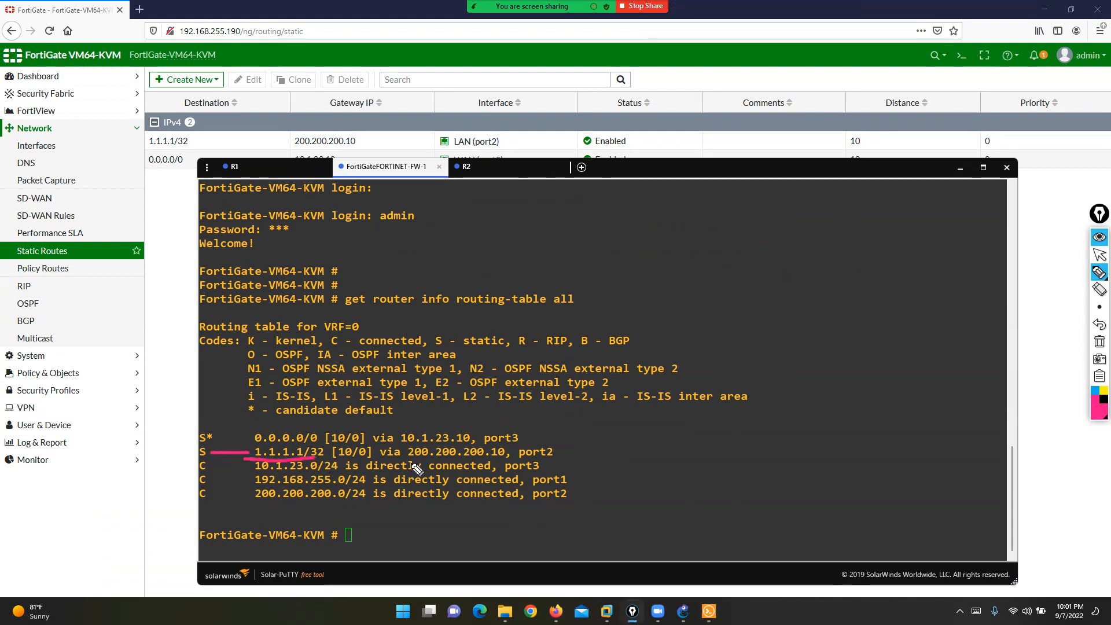
pyautogui.moveTo(399, 464)
pyautogui.mouseDown()
pyautogui.moveTo(509, 461)
pyautogui.moveTo(540, 443)
pyautogui.moveTo(571, 458)
pyautogui.moveTo(513, 446)
pyautogui.mouseUp()
pyautogui.moveTo(337, 460); pyautogui.dragTo(355, 467)
pyautogui.moveTo(267, 429)
pyautogui.mouseDown()
pyautogui.moveTo(247, 430)
pyautogui.moveTo(248, 445)
pyautogui.mouseUp()
pyautogui.moveTo(320, 429); pyautogui.dragTo(321, 446)
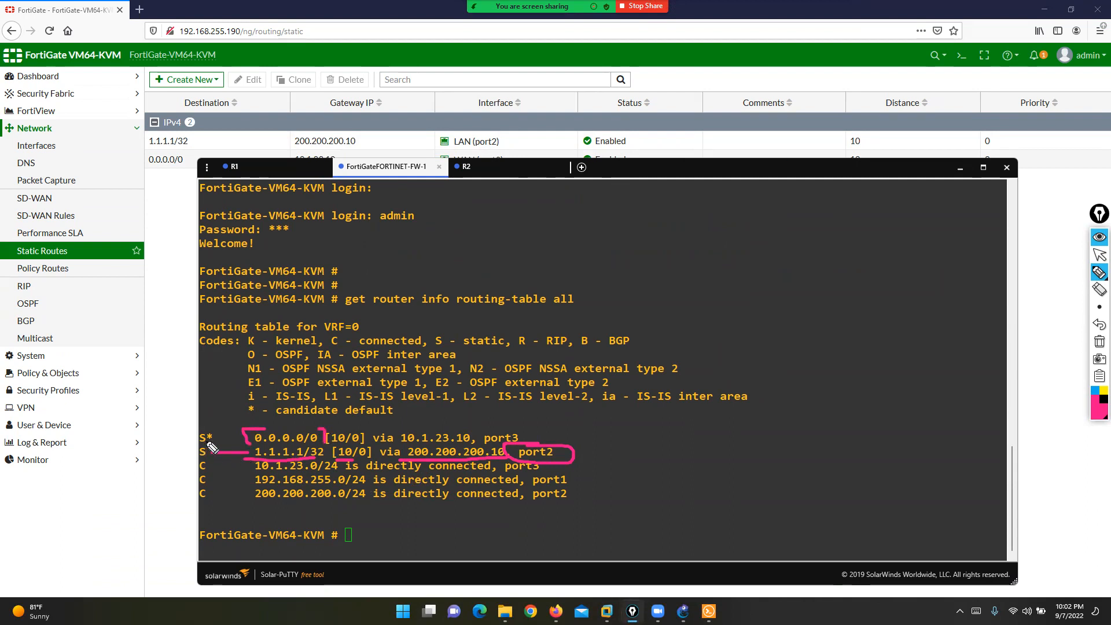
pyautogui.moveTo(240, 398)
pyautogui.mouseDown()
pyautogui.moveTo(242, 417)
pyautogui.moveTo(389, 421)
pyautogui.moveTo(399, 400)
pyautogui.moveTo(241, 405)
pyautogui.mouseUp()
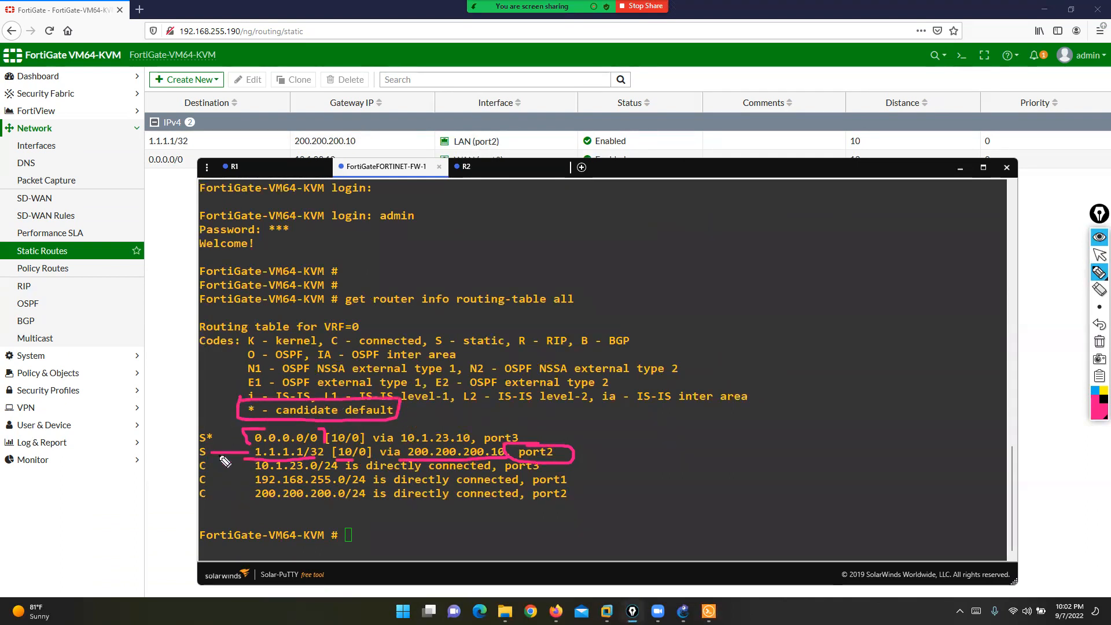
pyautogui.moveTo(398, 429); pyautogui.dragTo(388, 449)
pyautogui.moveTo(478, 434); pyautogui.dragTo(480, 446)
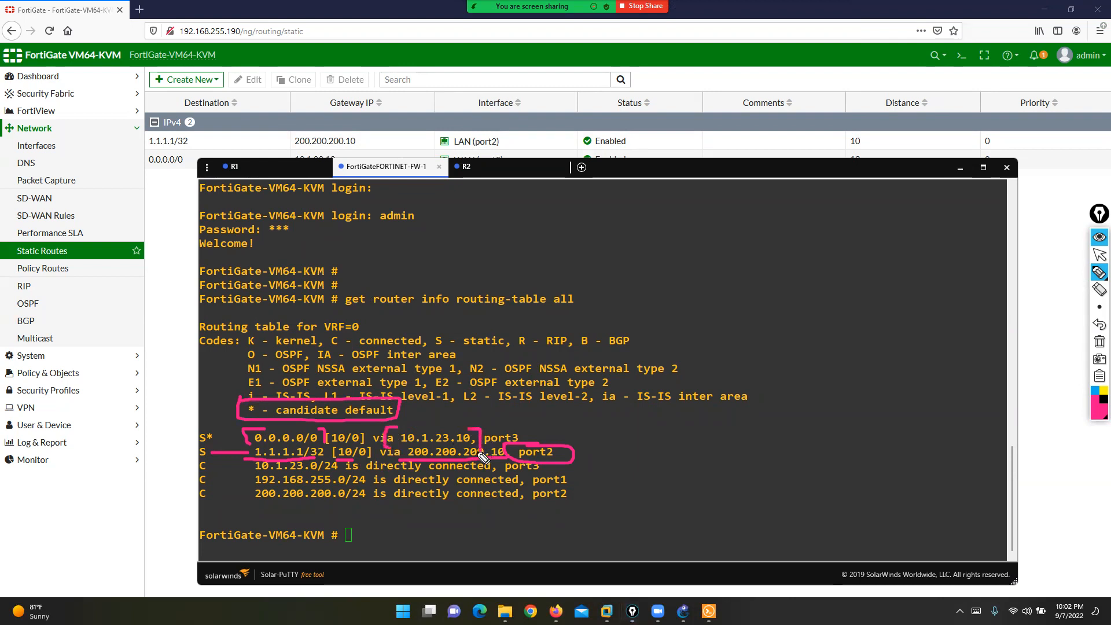
# - Clear the highlights and enter 'execute ping 1.1.1.1' at the prompt
pyautogui.click(1099, 342)
pyautogui.click(1099, 256)
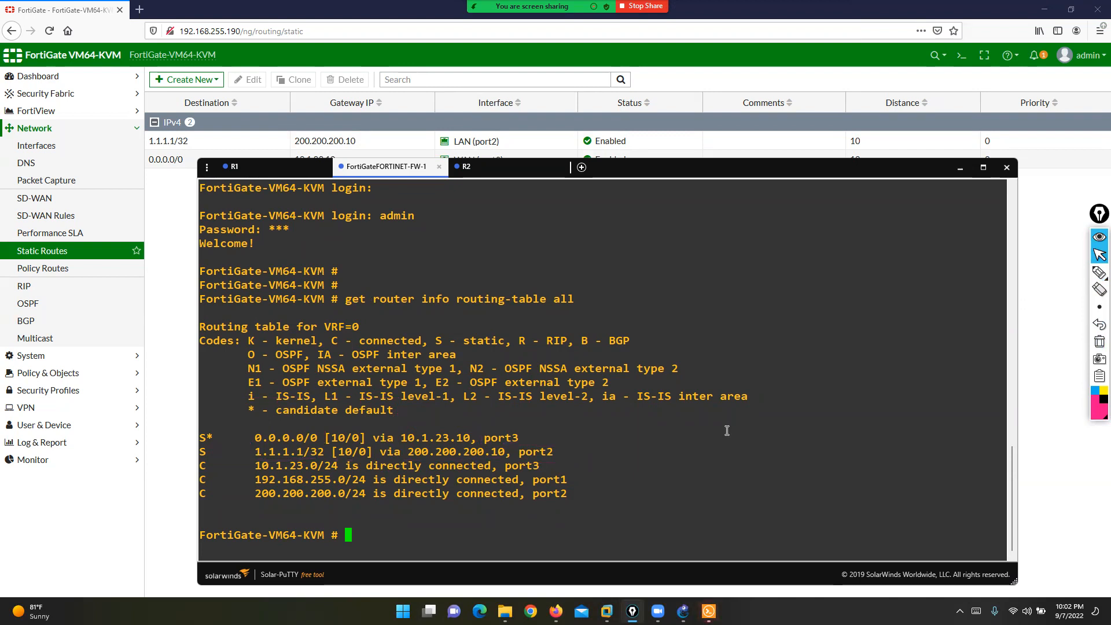
pyautogui.write('execute ping ')
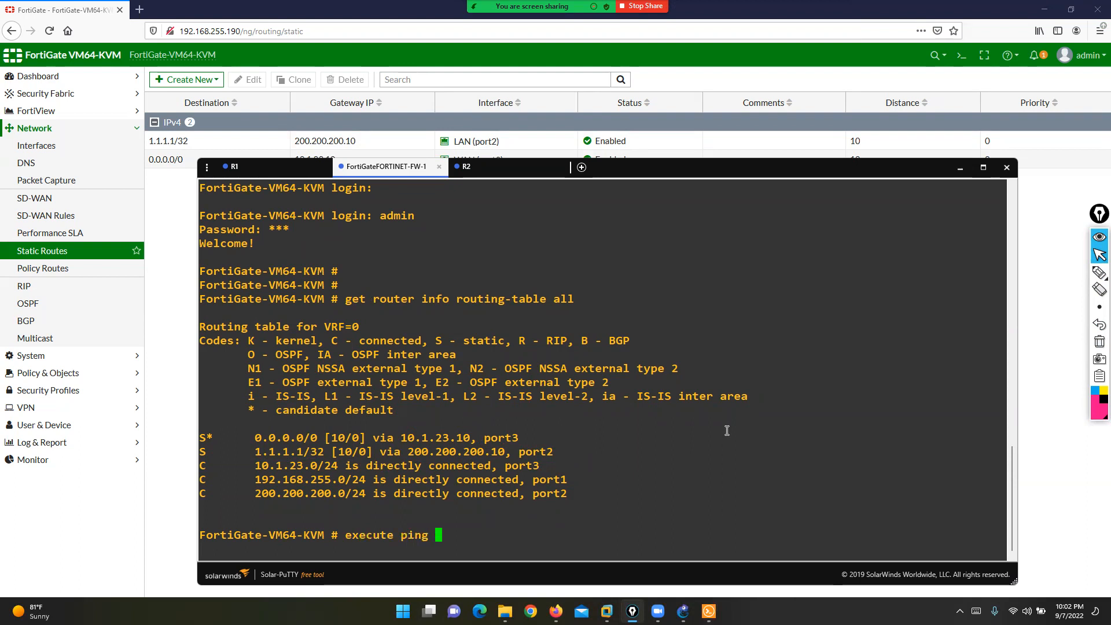
pyautogui.write('1.1.1.1')
# - Ping 1.1.1.1 and 2.2.2.2 from the FortiGate, then hide the Solar-PuTTY window
pyautogui.press('Return')
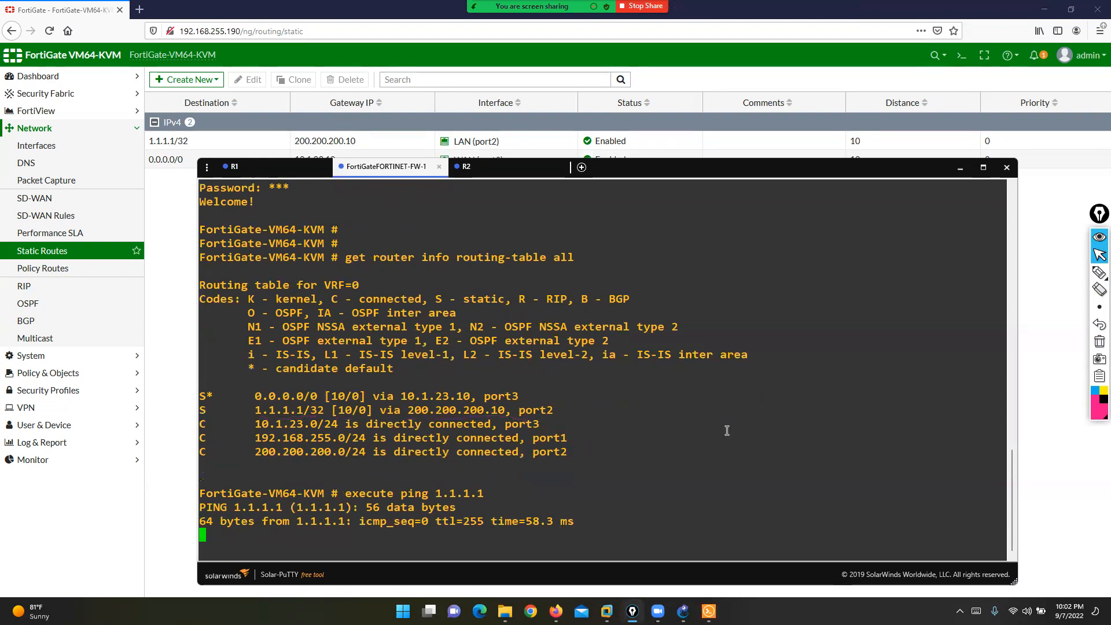
pyautogui.hotkey('ctrl', 'c')
pyautogui.write('ex')
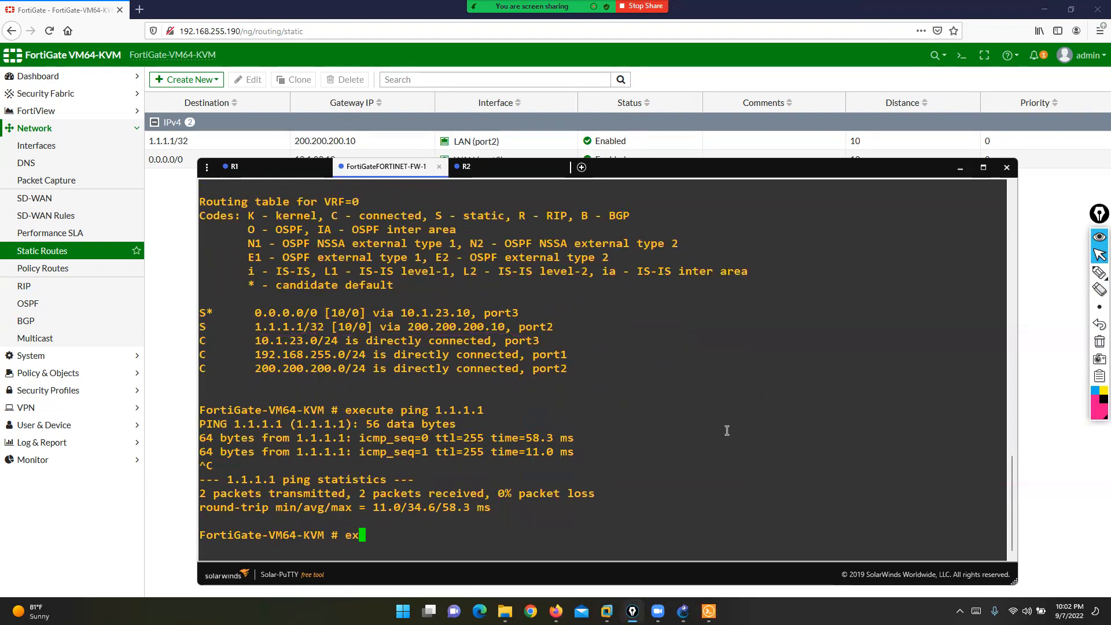
pyautogui.write('ecute ping 2.2.2.2')
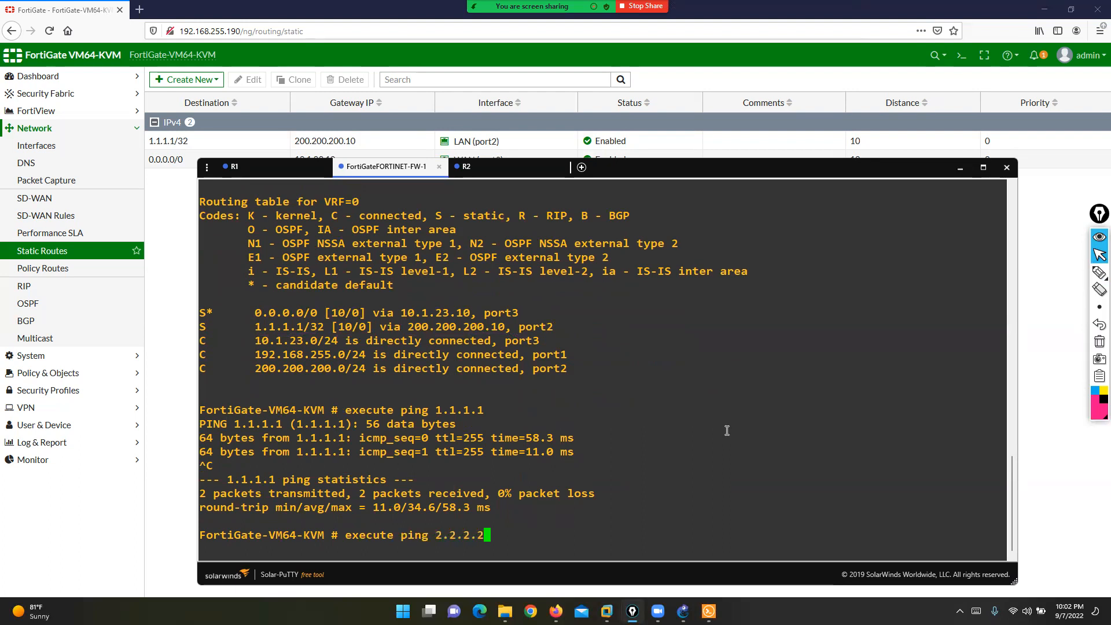
pyautogui.press('Return')
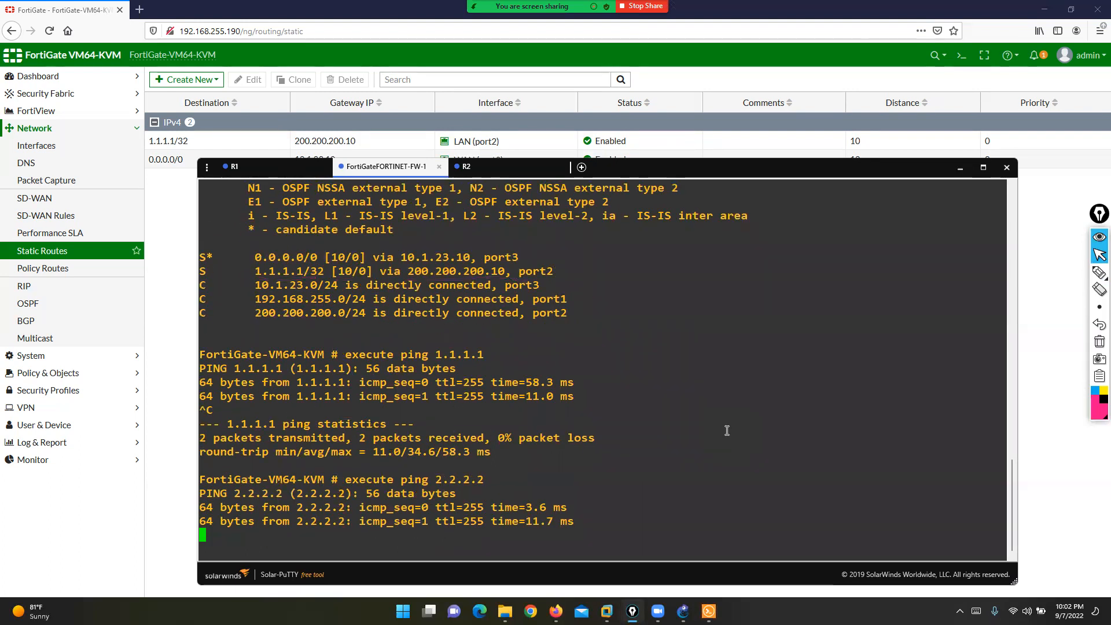
pyautogui.hotkey('ctrl', 'c')
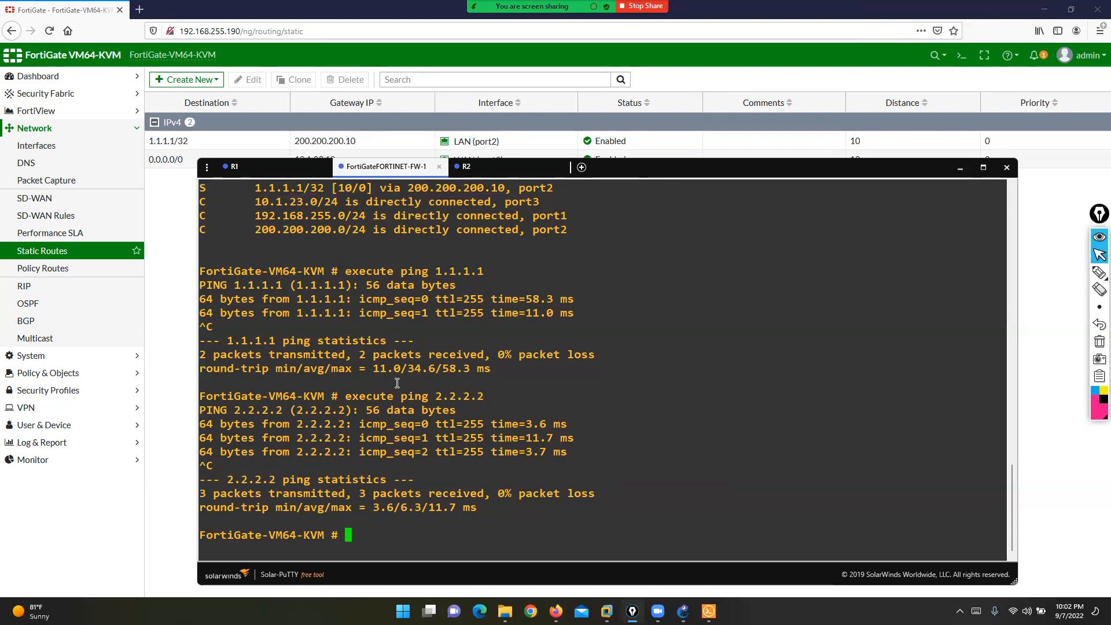
pyautogui.click(184, 260)
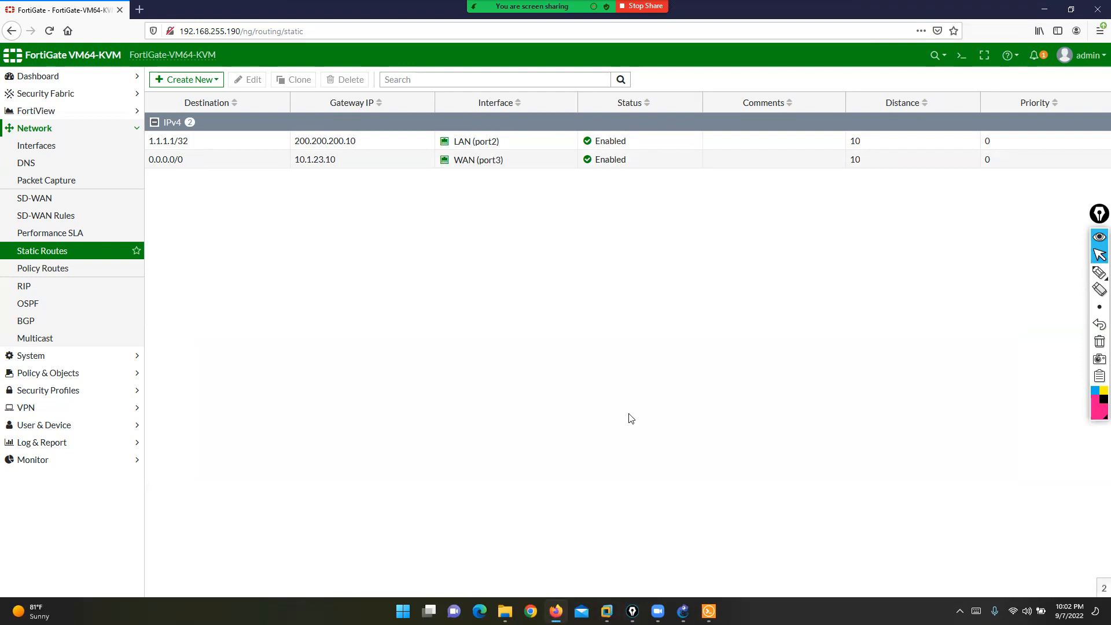
# - Link FortiGate Port4 to R2 FastEthernet0/1 in the GNS3 topology
pyautogui.hotkey('alt', 'Tab')
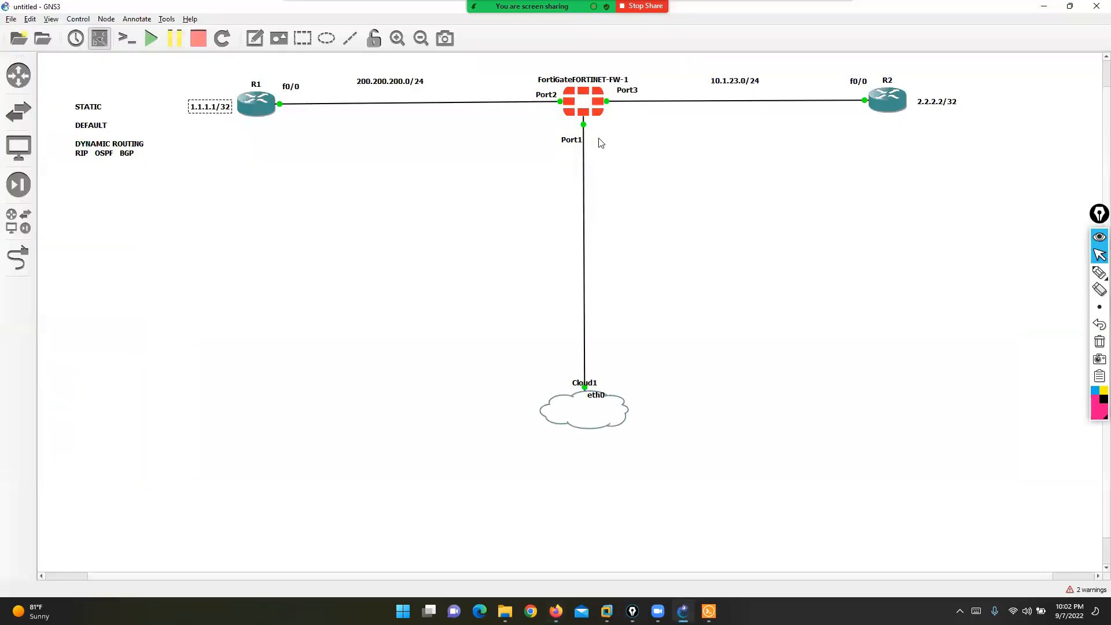
pyautogui.click(734, 82)
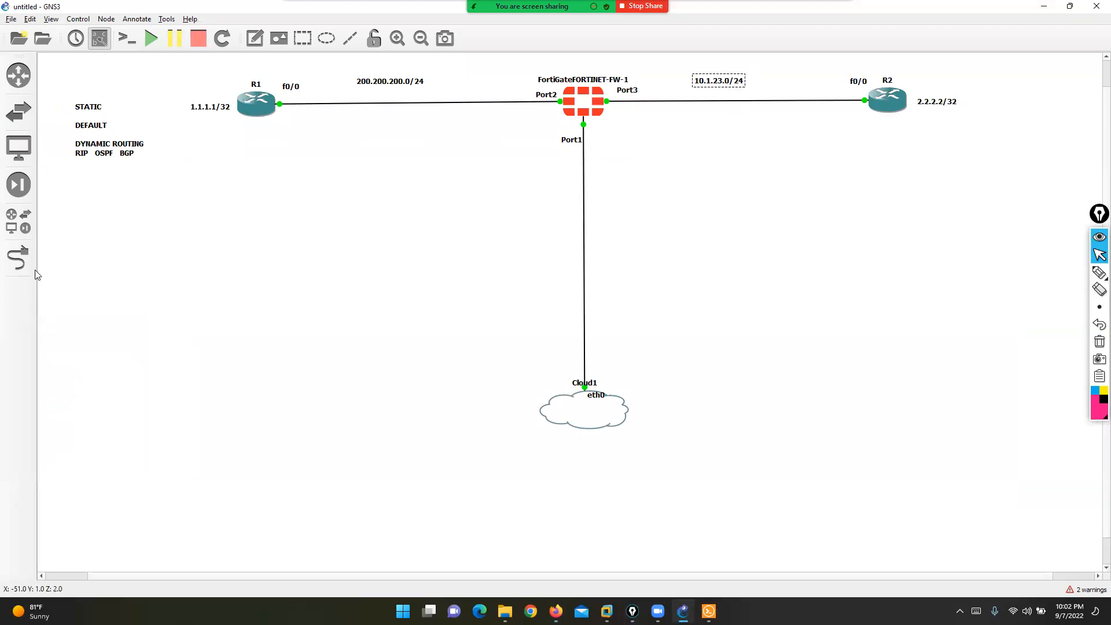
pyautogui.click(18, 258)
pyautogui.click(588, 106)
pyautogui.click(612, 139)
pyautogui.click(889, 101)
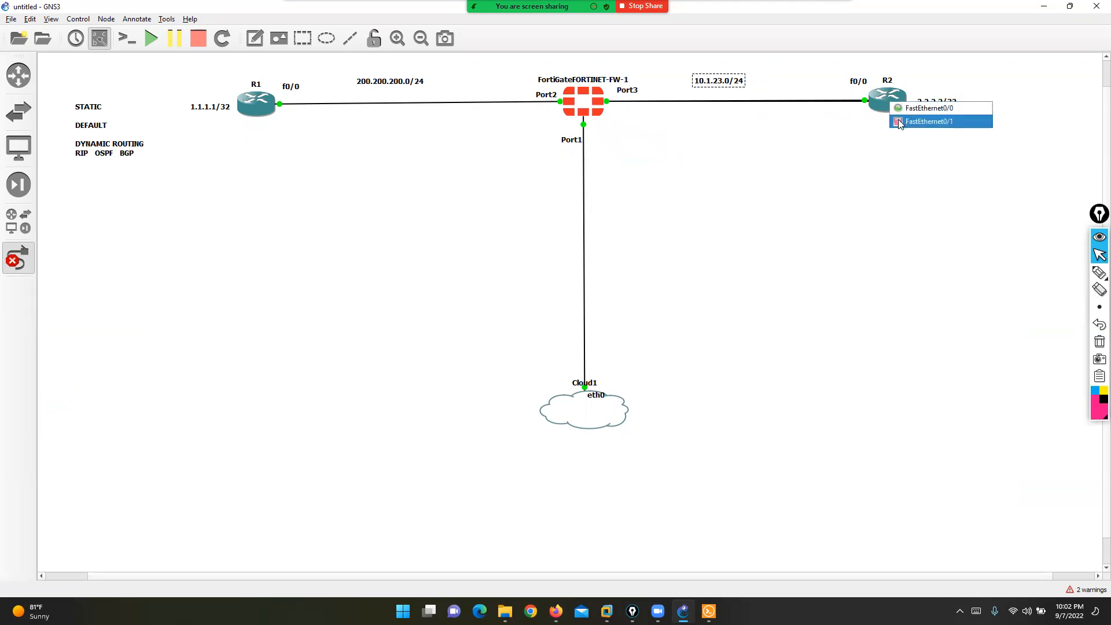
pyautogui.click(899, 121)
pyautogui.moveTo(621, 110); pyautogui.dragTo(626, 124)
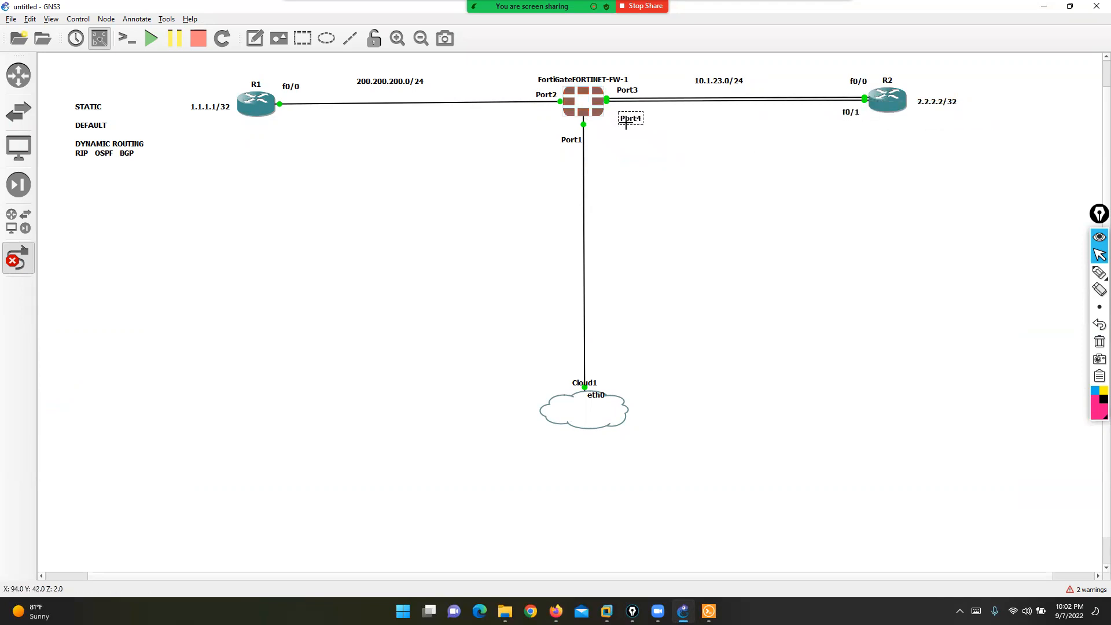
pyautogui.click(24, 259)
# - Relabel the 10.1.23.0/24 network note as primary and reposition it
pyautogui.doubleClick(722, 84)
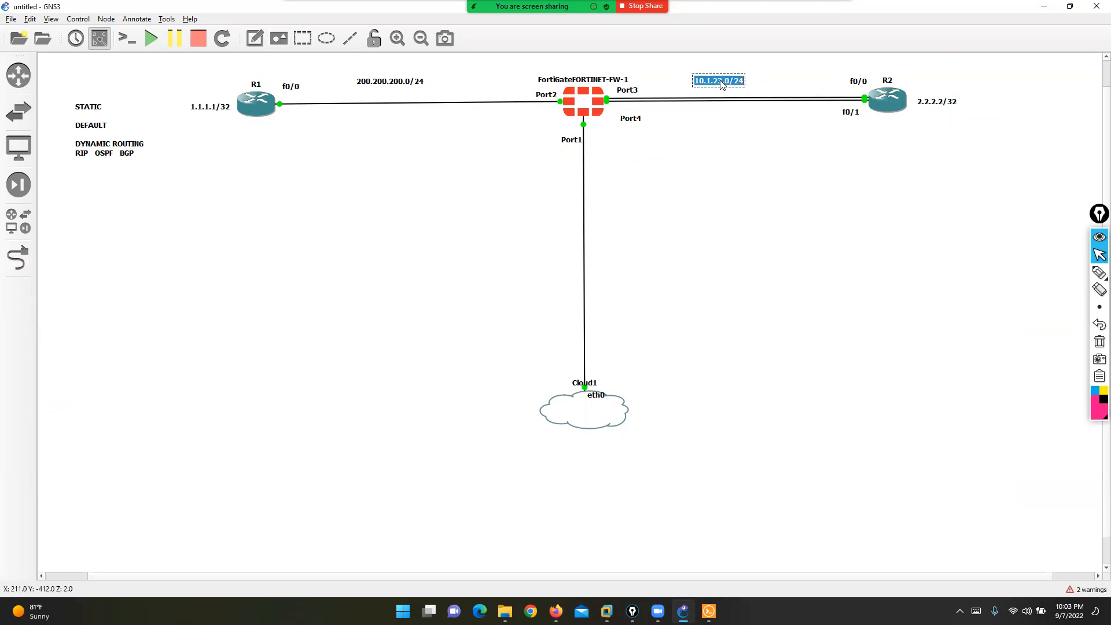
pyautogui.press('Left')
pyautogui.press('Return')
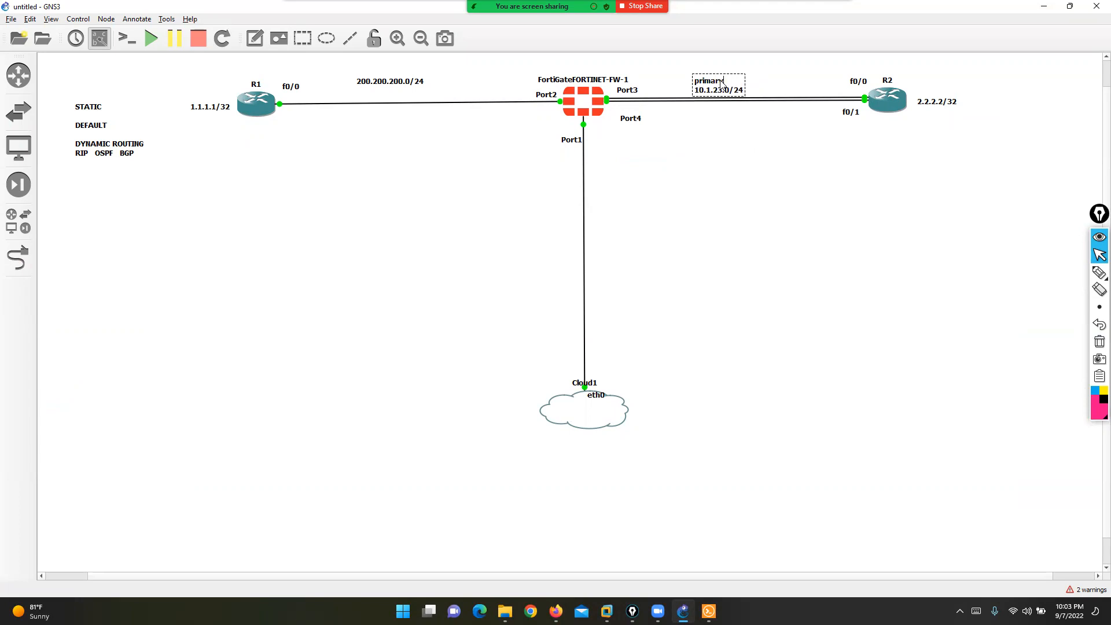
pyautogui.moveTo(719, 93); pyautogui.dragTo(735, 83)
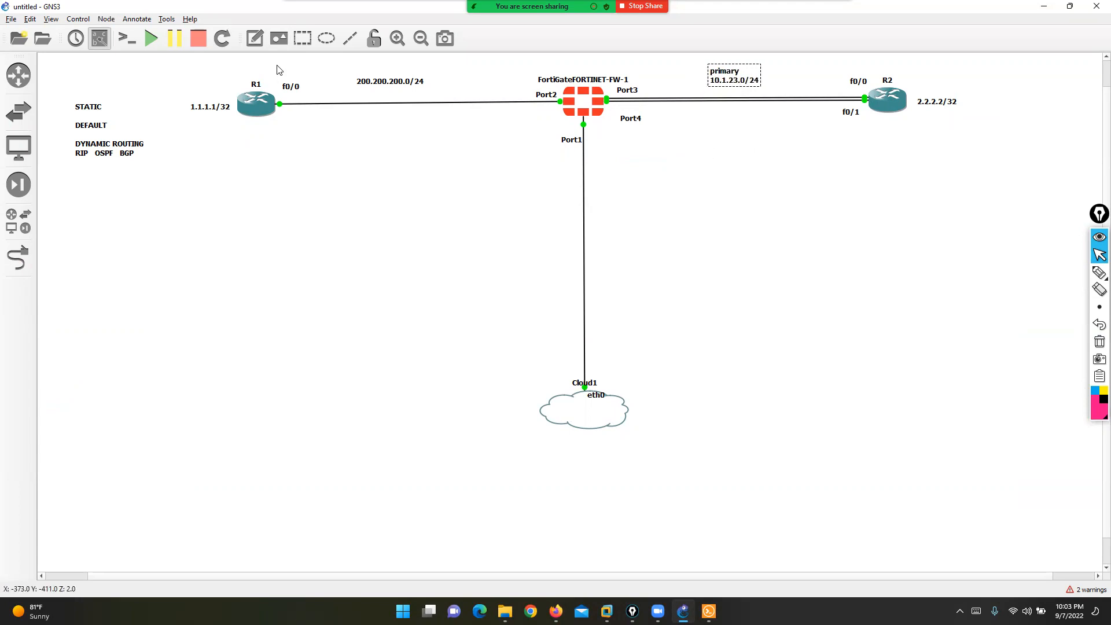
# - Add a 'secondary 10.1.32.0/24' note, tidy the labels, and return to the FortiGate page
pyautogui.click(702, 118)
pyautogui.write('secondary')
pyautogui.press('Return')
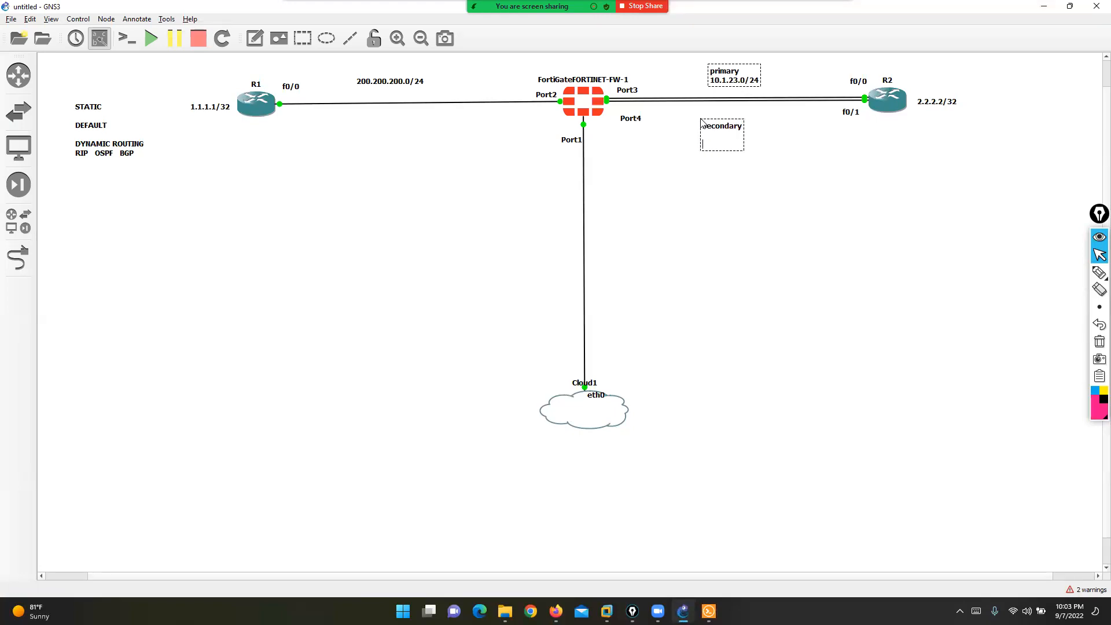
pyautogui.write('10.1.32.0/24')
pyautogui.click(698, 214)
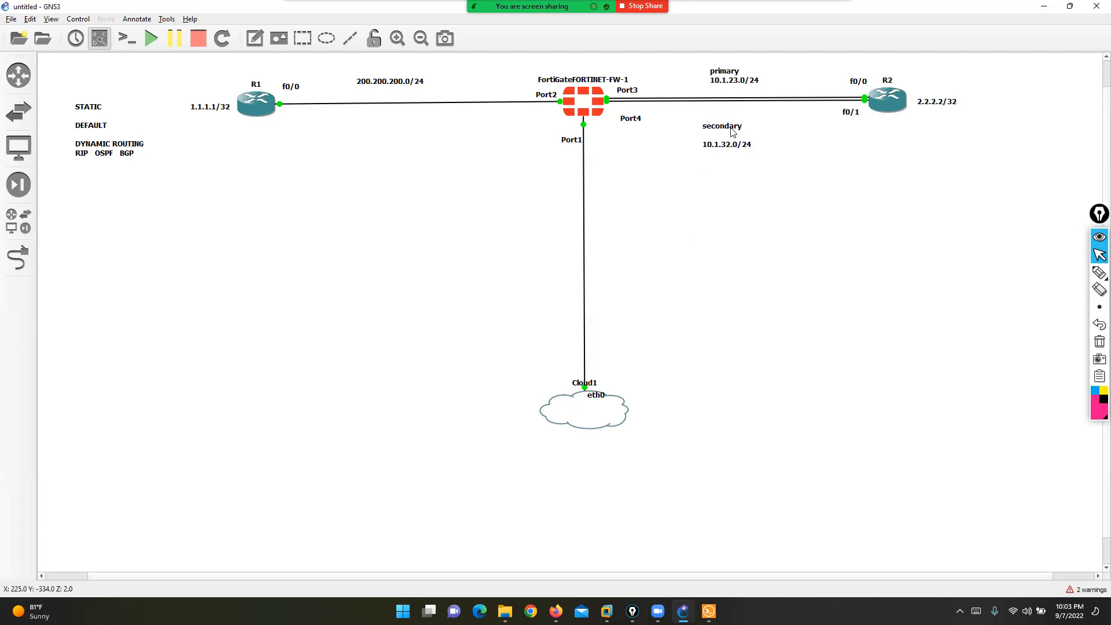
pyautogui.moveTo(724, 140); pyautogui.dragTo(736, 128)
pyautogui.click(677, 238)
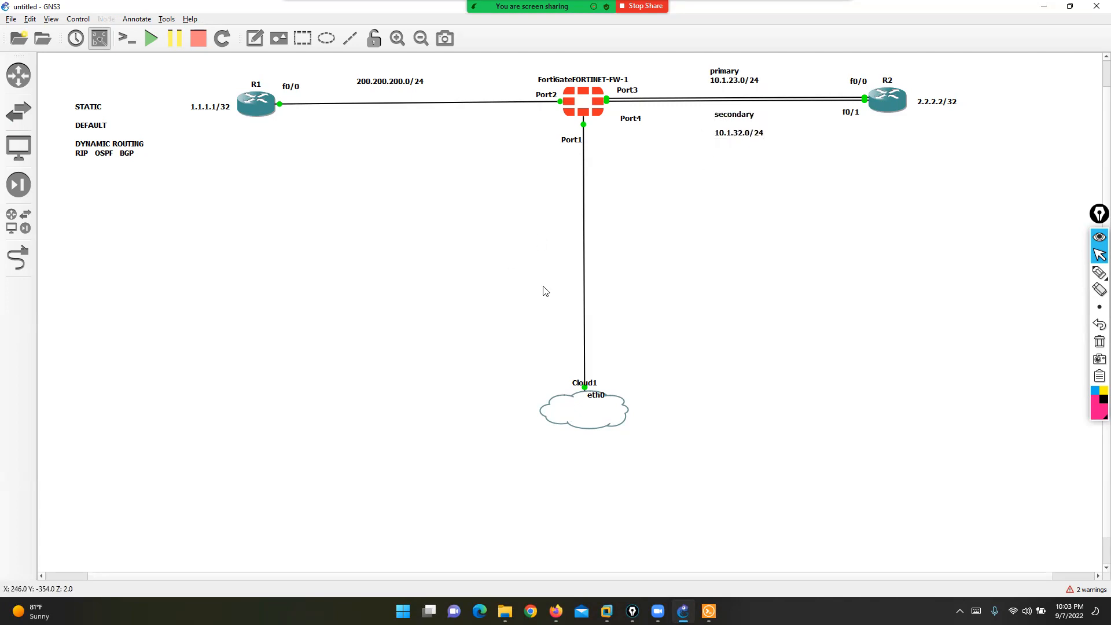
pyautogui.moveTo(725, 74); pyautogui.dragTo(736, 72)
pyautogui.moveTo(736, 131); pyautogui.dragTo(742, 131)
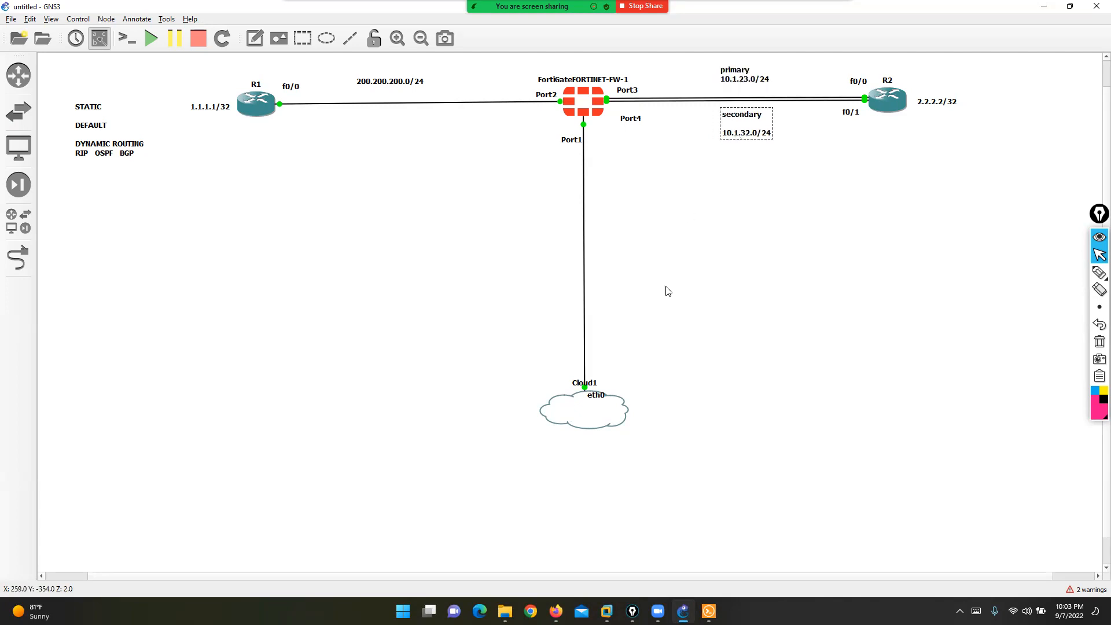
pyautogui.moveTo(631, 119); pyautogui.dragTo(624, 116)
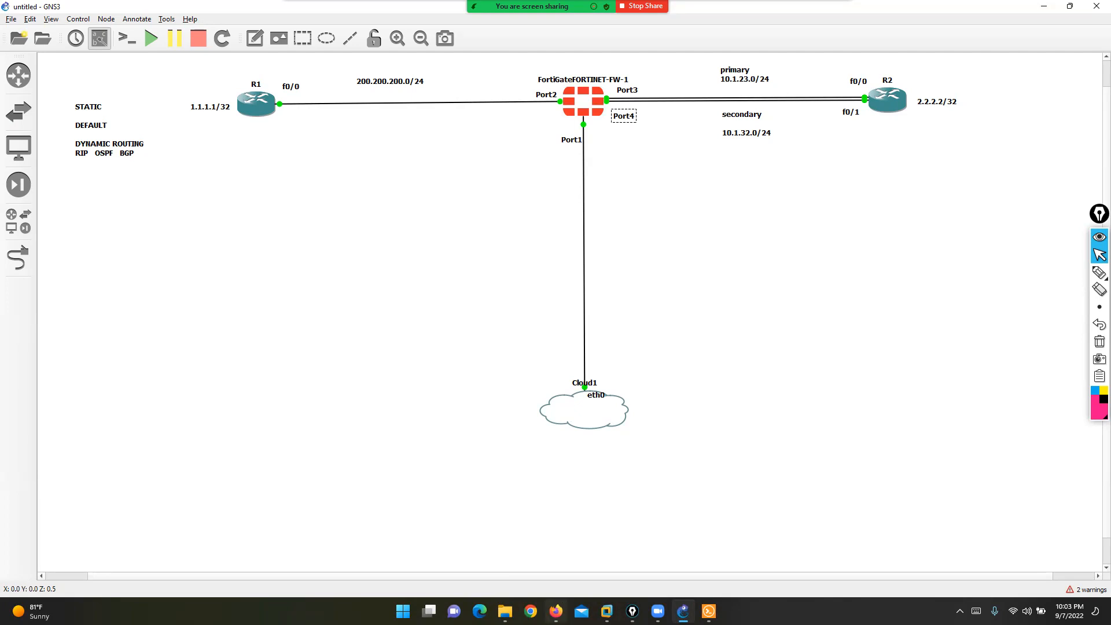
pyautogui.click(556, 612)
pyautogui.click(33, 131)
# - In Network > Interfaces, set port3's alias to WAN1
pyautogui.click(32, 147)
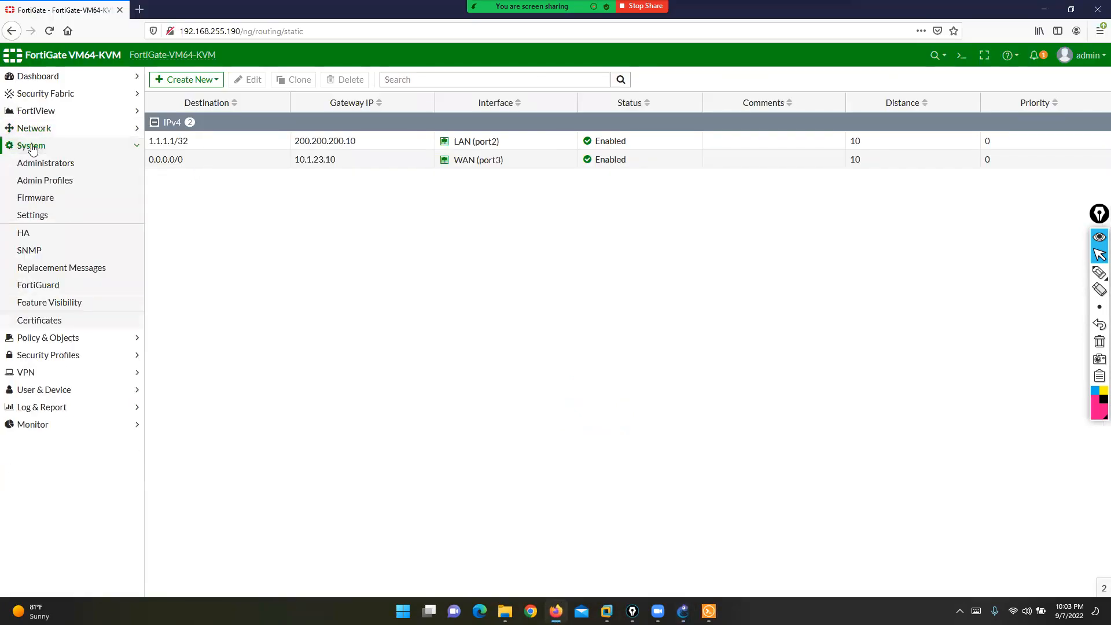
pyautogui.click(33, 128)
pyautogui.click(36, 146)
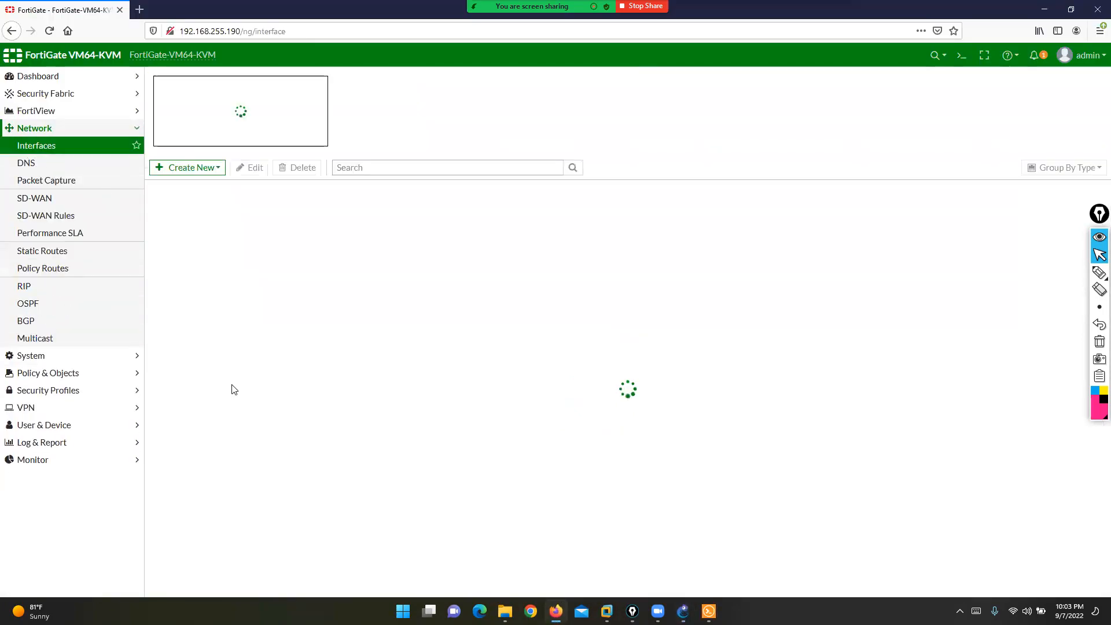
pyautogui.click(204, 418)
pyautogui.click(251, 149)
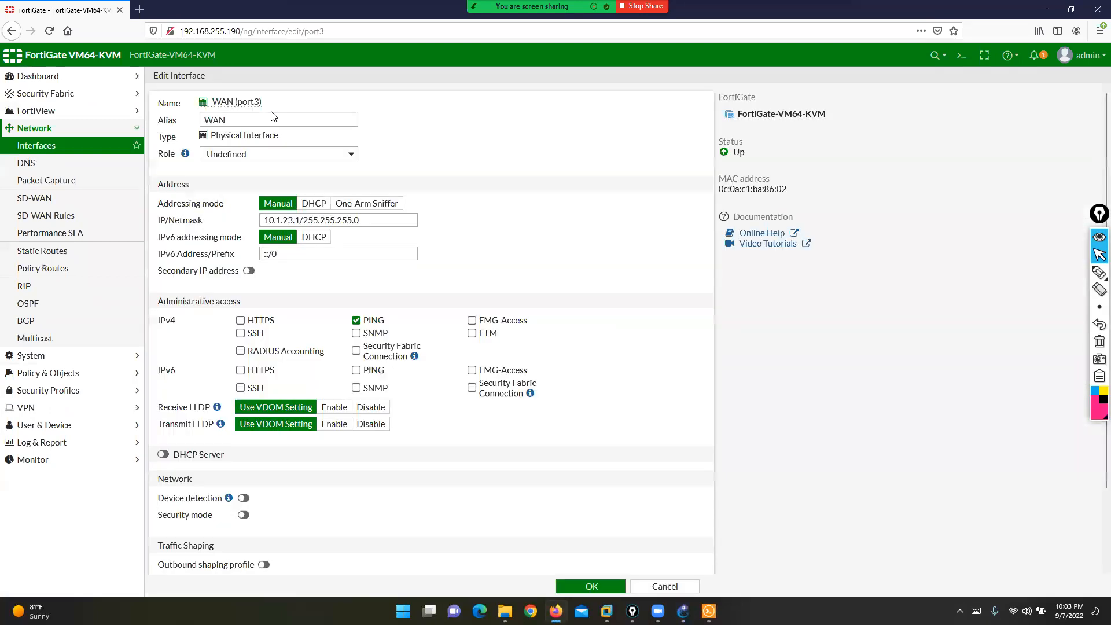
pyautogui.click(268, 116)
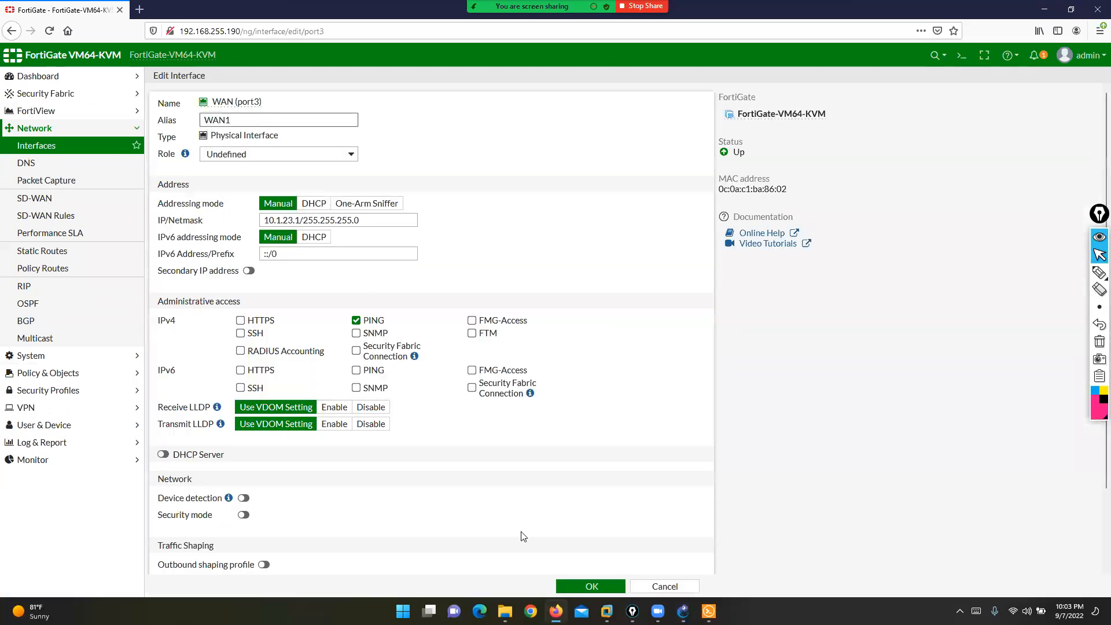
pyautogui.click(575, 584)
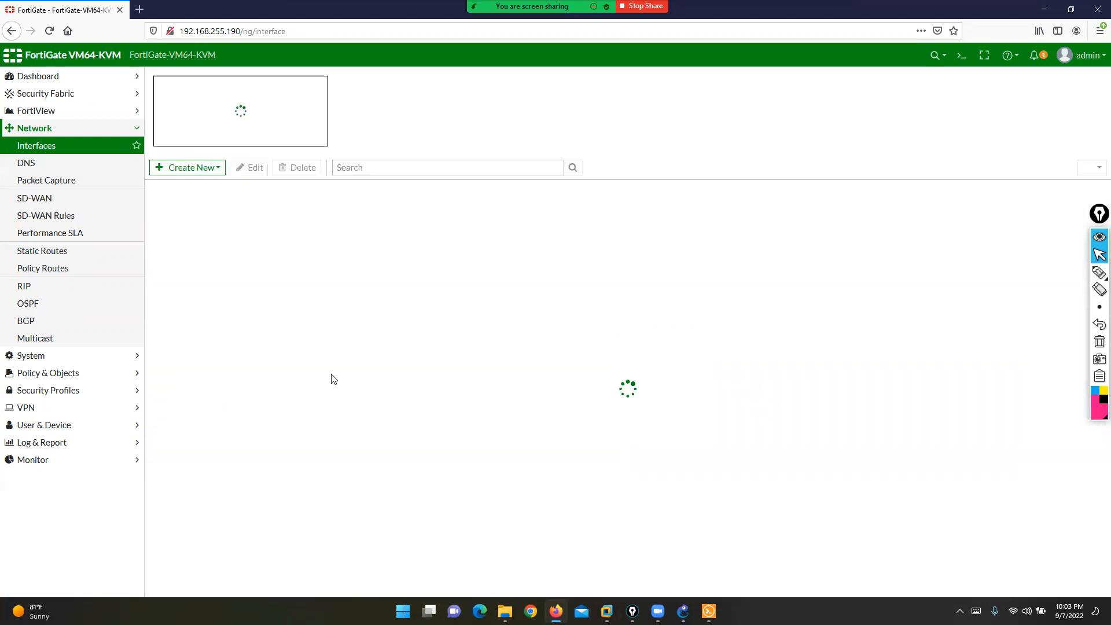
# - Give port4 alias WAN2, address 10.1.32.1/24, and allow PING
pyautogui.click(198, 288)
pyautogui.click(251, 149)
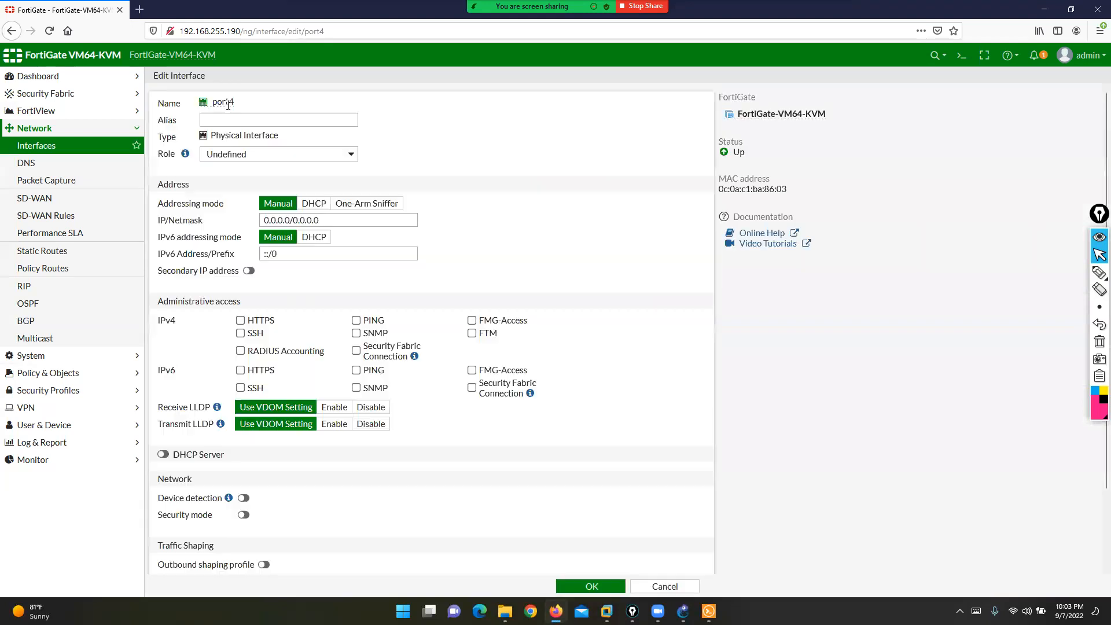
pyautogui.click(229, 115)
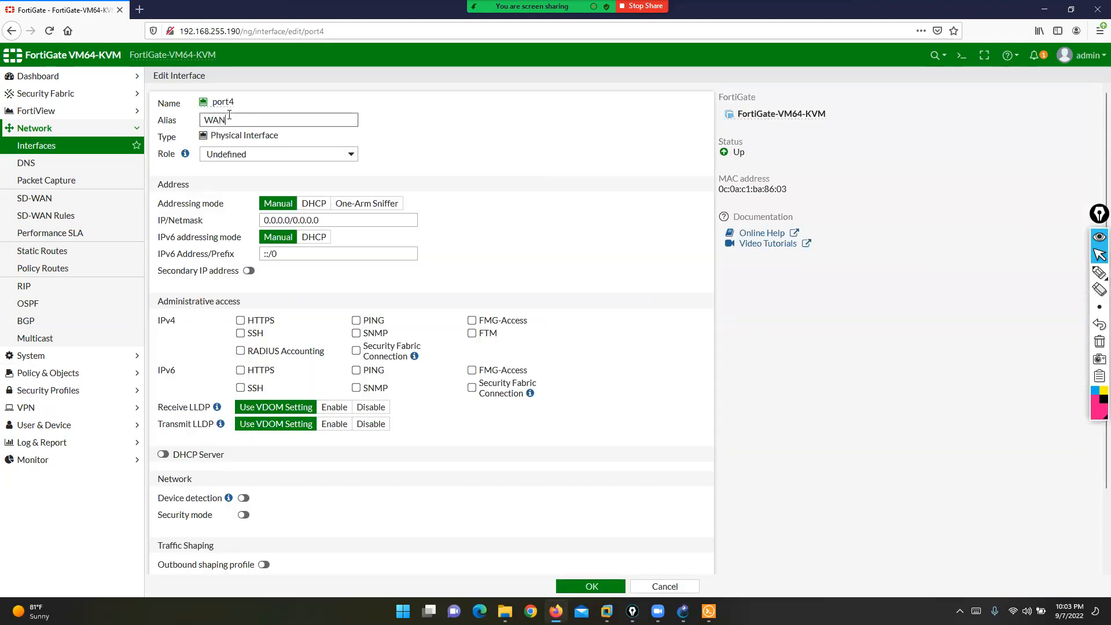
pyautogui.click(188, 220)
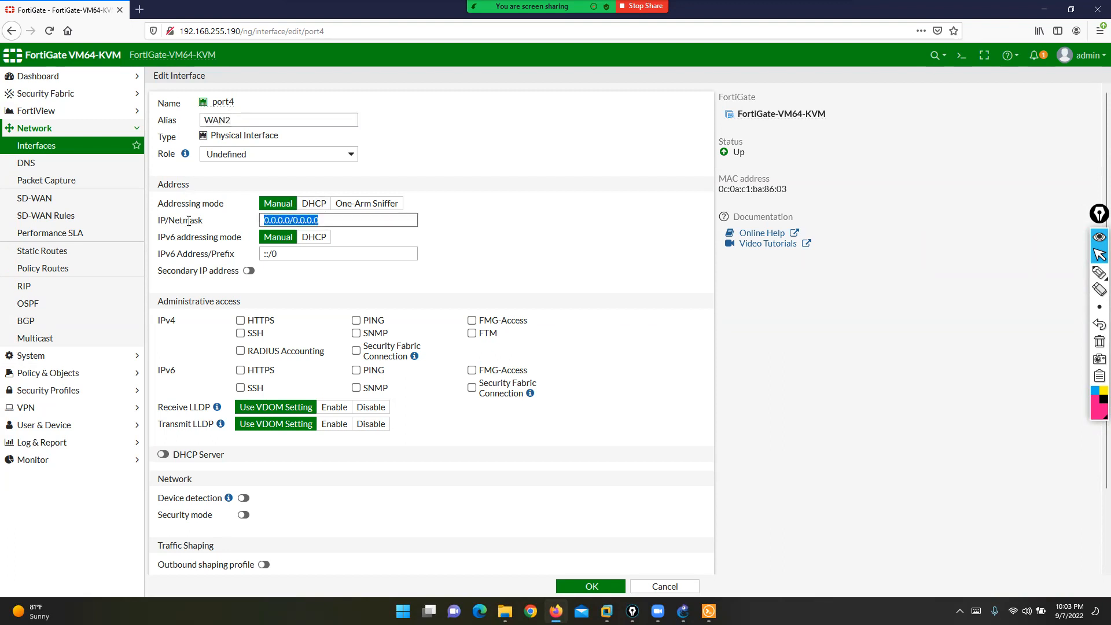
pyautogui.write('10.1.32.1/24')
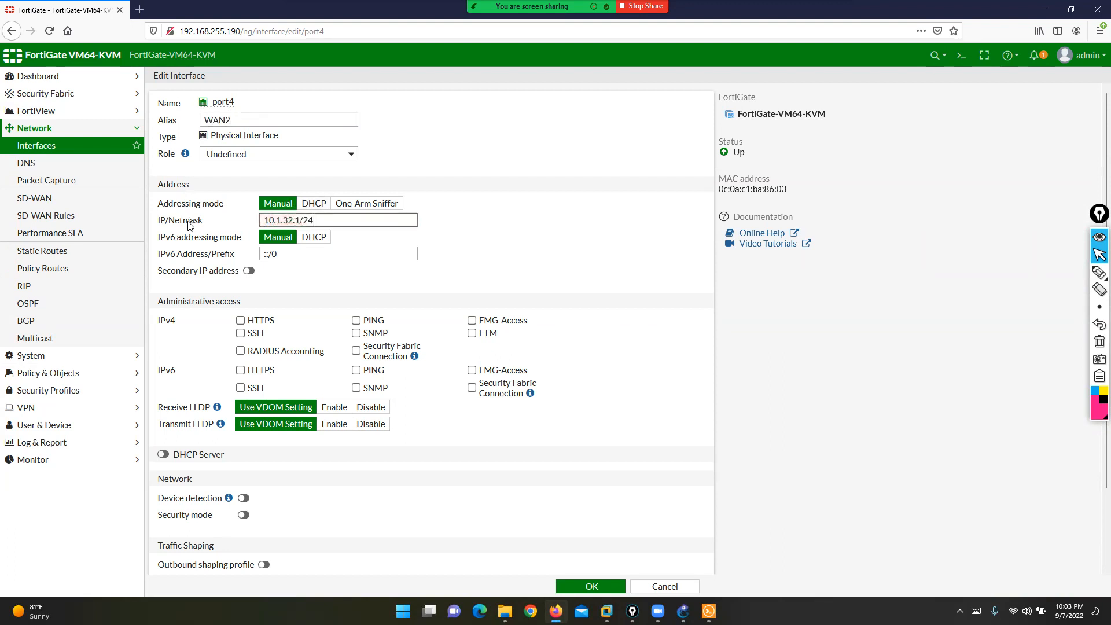
pyautogui.click(356, 320)
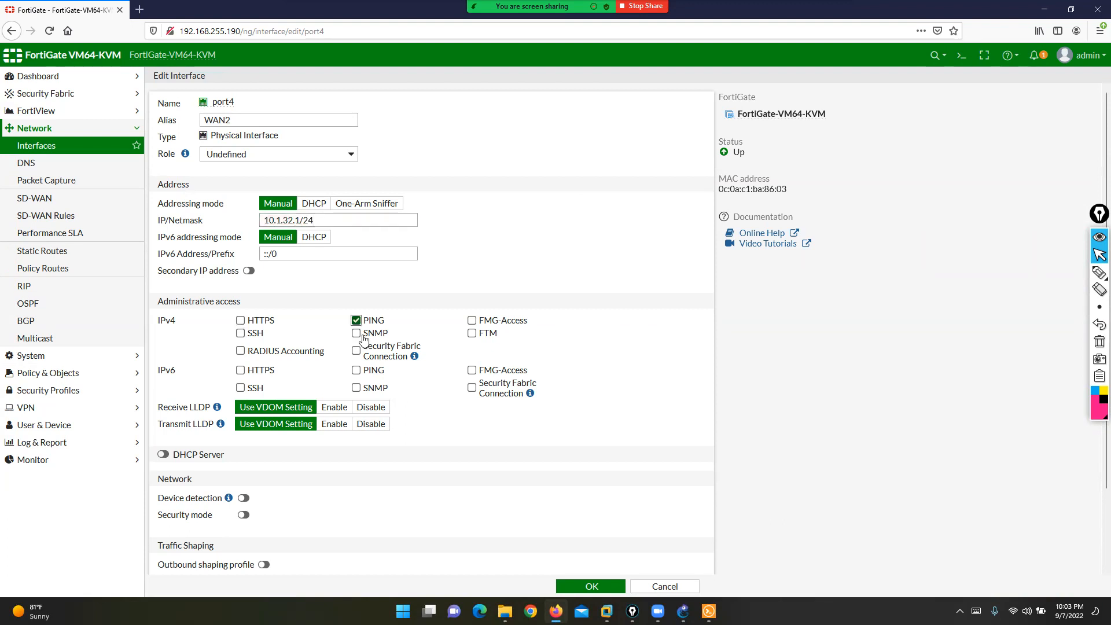
pyautogui.click(567, 589)
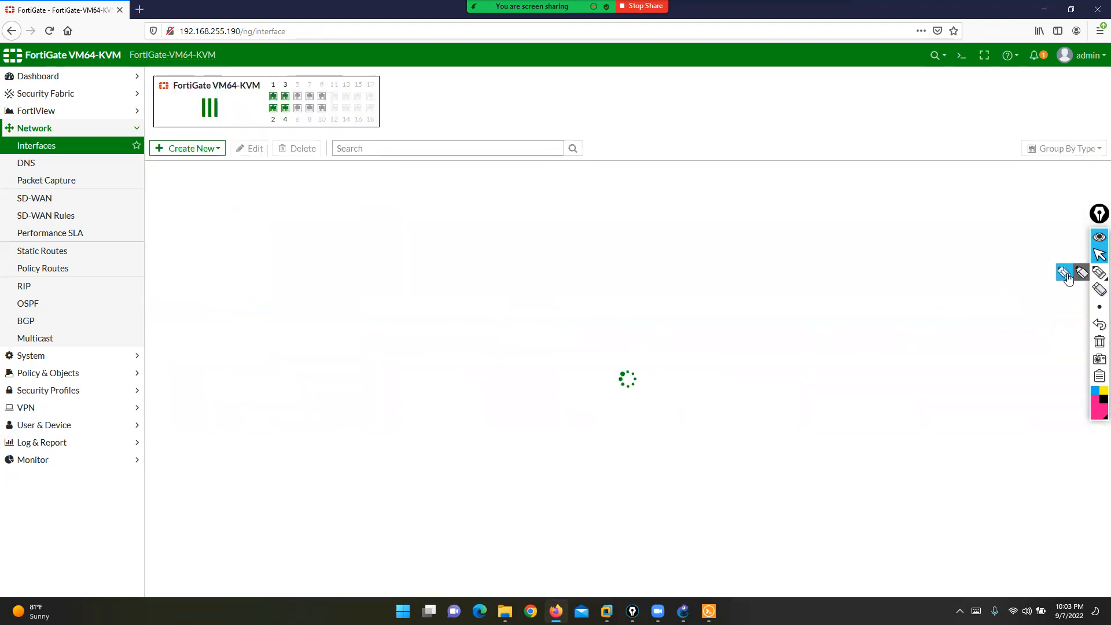
# - Underline two interface entries on screen, then go to the Static Routes list
pyautogui.click(1099, 272)
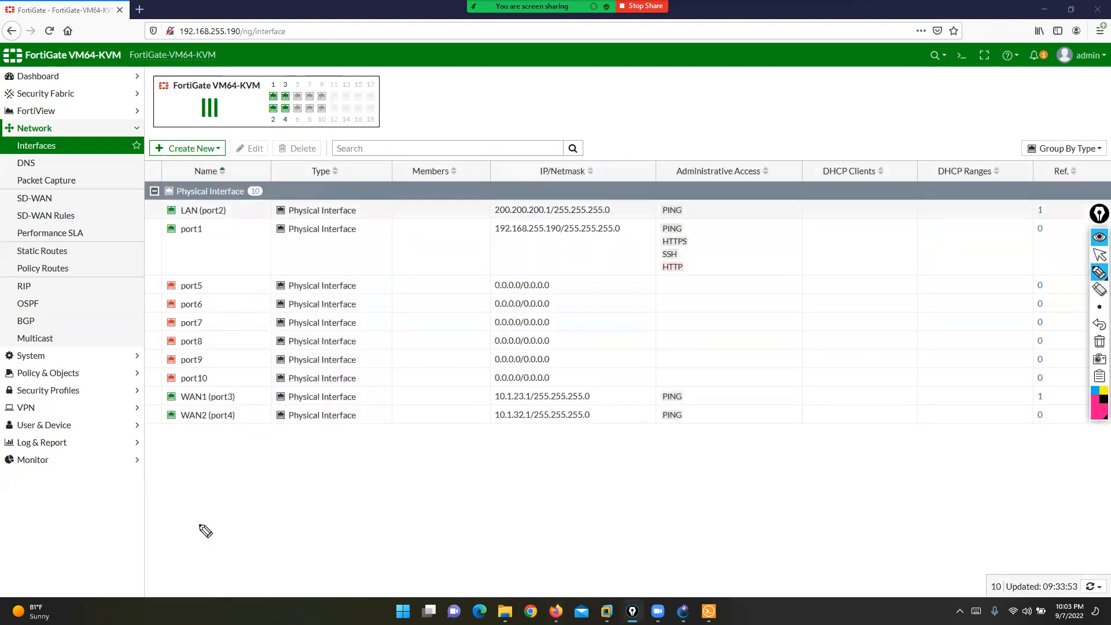
pyautogui.moveTo(182, 405); pyautogui.dragTo(235, 406)
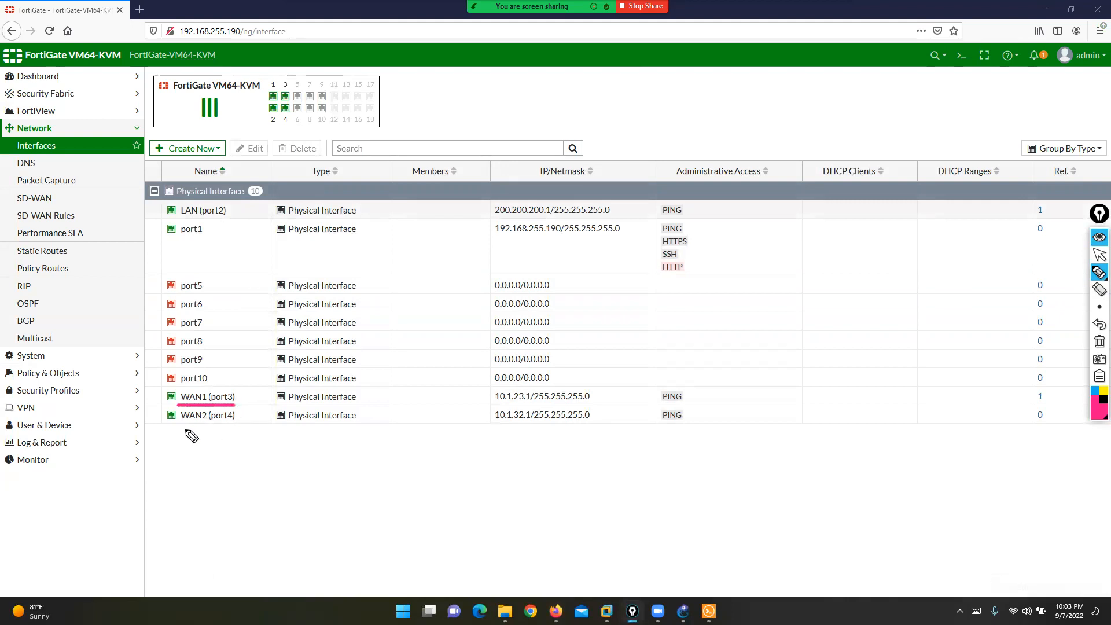
pyautogui.moveTo(172, 425); pyautogui.dragTo(235, 425)
pyautogui.click(1100, 341)
pyautogui.click(1100, 255)
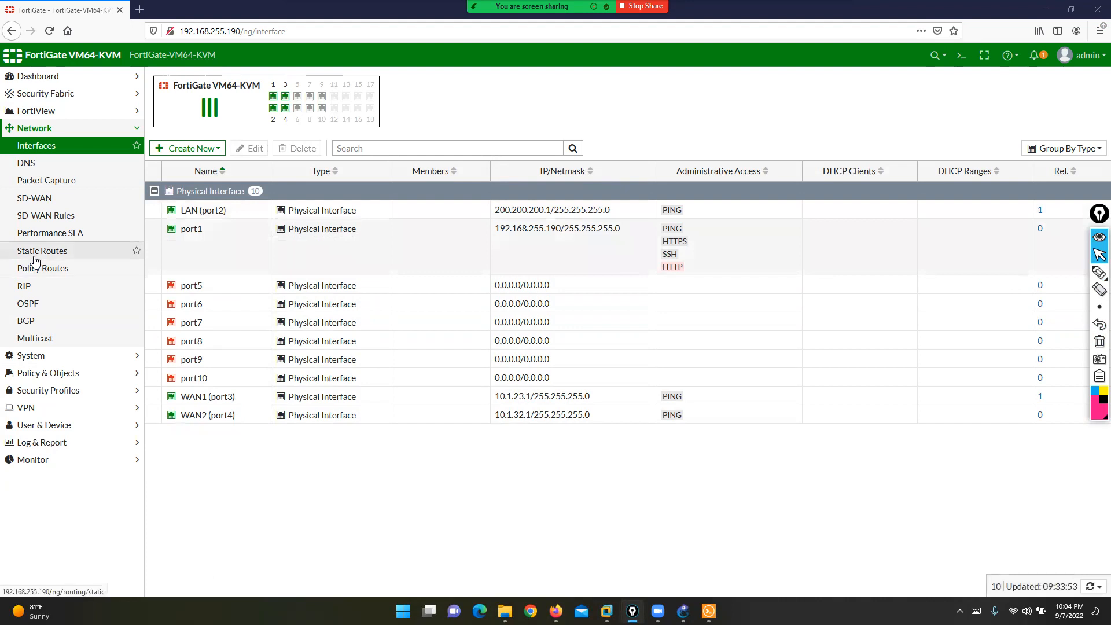
pyautogui.click(31, 251)
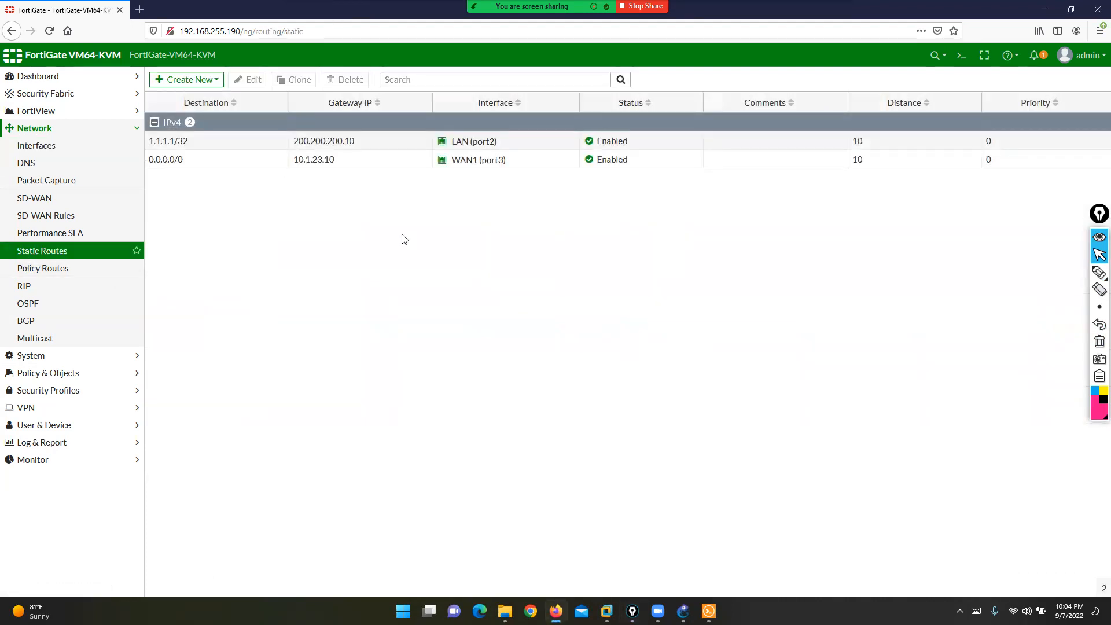
# - Shrink the browser to show the topology, circle the 0.0.0.0/0 route, and start a new IPv4 route
pyautogui.moveTo(753, 9); pyautogui.dragTo(752, 155)
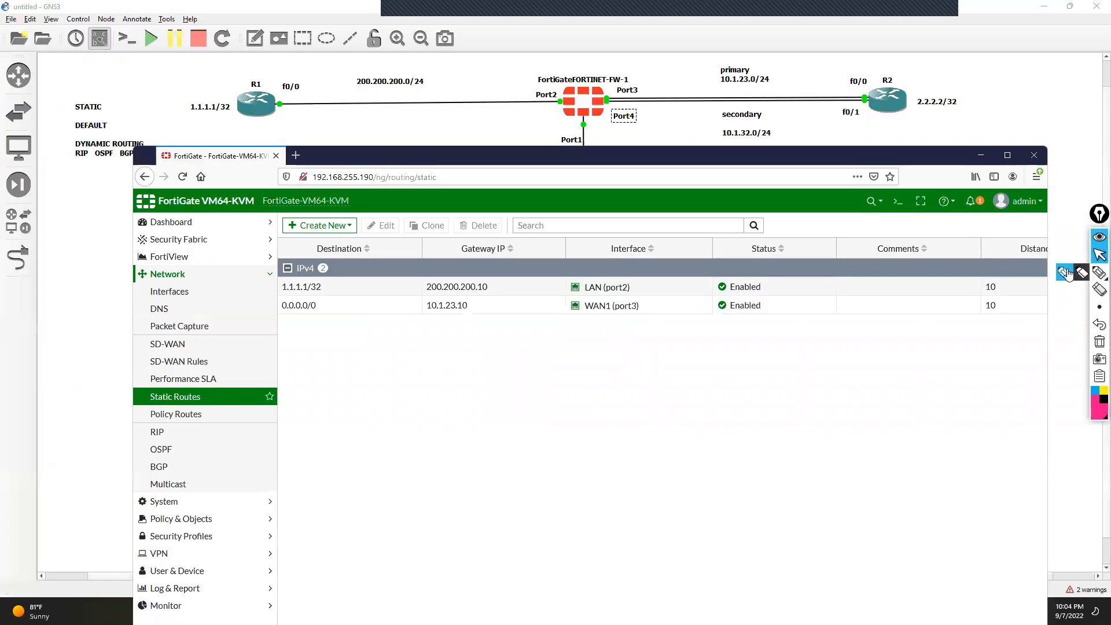
pyautogui.click(1066, 274)
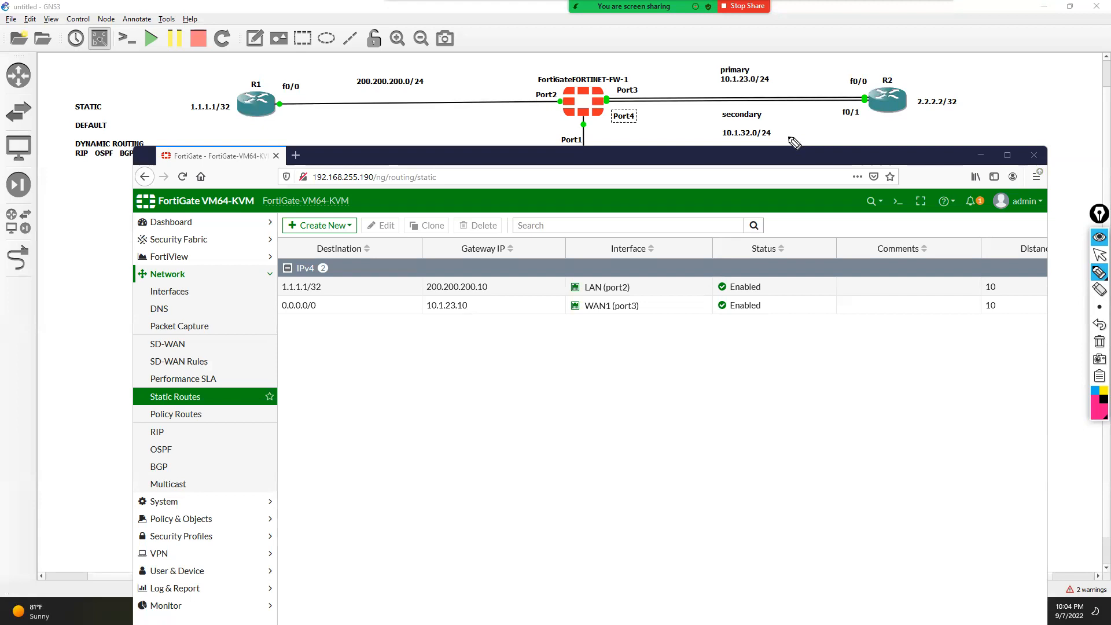
pyautogui.moveTo(317, 301)
pyautogui.mouseDown()
pyautogui.moveTo(330, 315)
pyautogui.moveTo(273, 323)
pyautogui.moveTo(270, 307)
pyautogui.moveTo(307, 296)
pyautogui.moveTo(331, 312)
pyautogui.moveTo(416, 302)
pyautogui.moveTo(383, 317)
pyautogui.mouseUp()
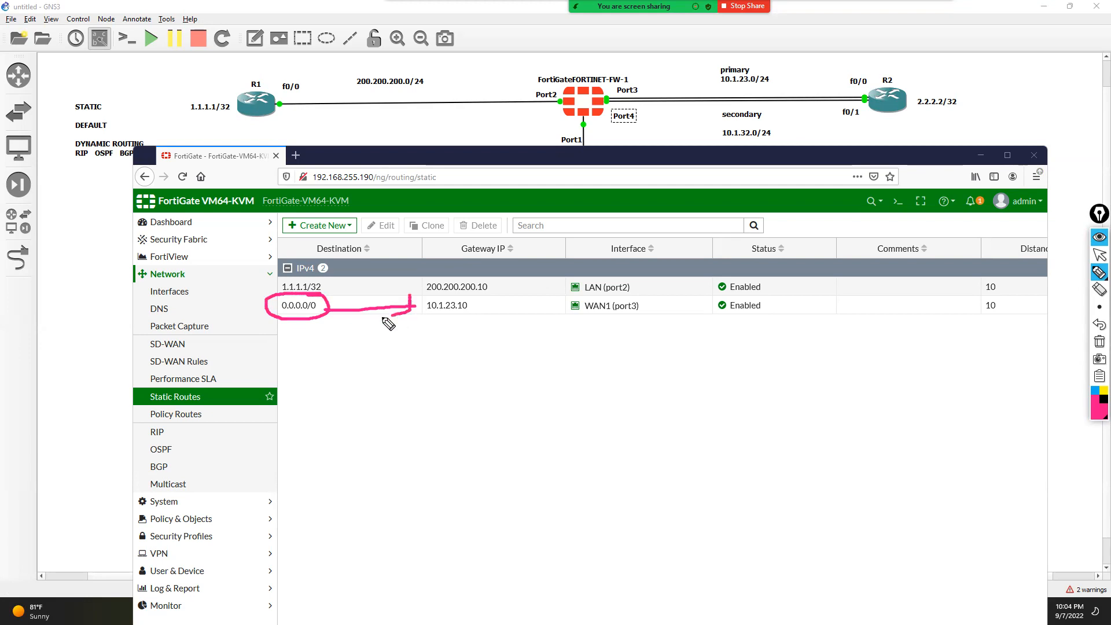
pyautogui.click(1100, 324)
pyautogui.click(1100, 255)
pyautogui.click(319, 225)
pyautogui.click(308, 238)
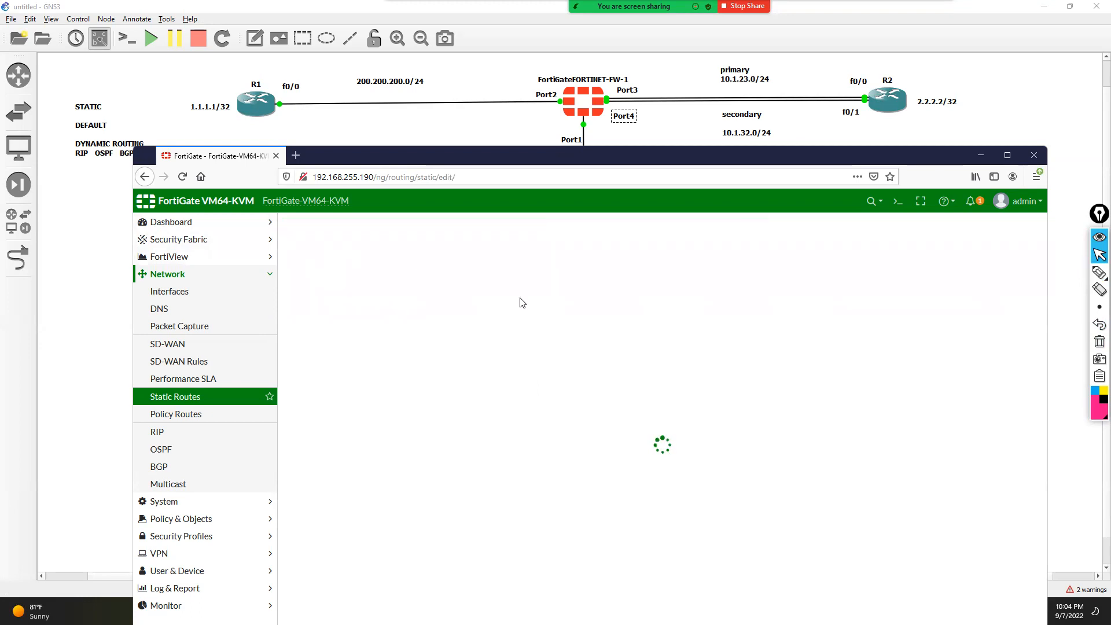
# - Enter gateway 10.1.32.10 for the new route
pyautogui.moveTo(468, 265); pyautogui.dragTo(397, 283)
pyautogui.write('10.1.32.10')
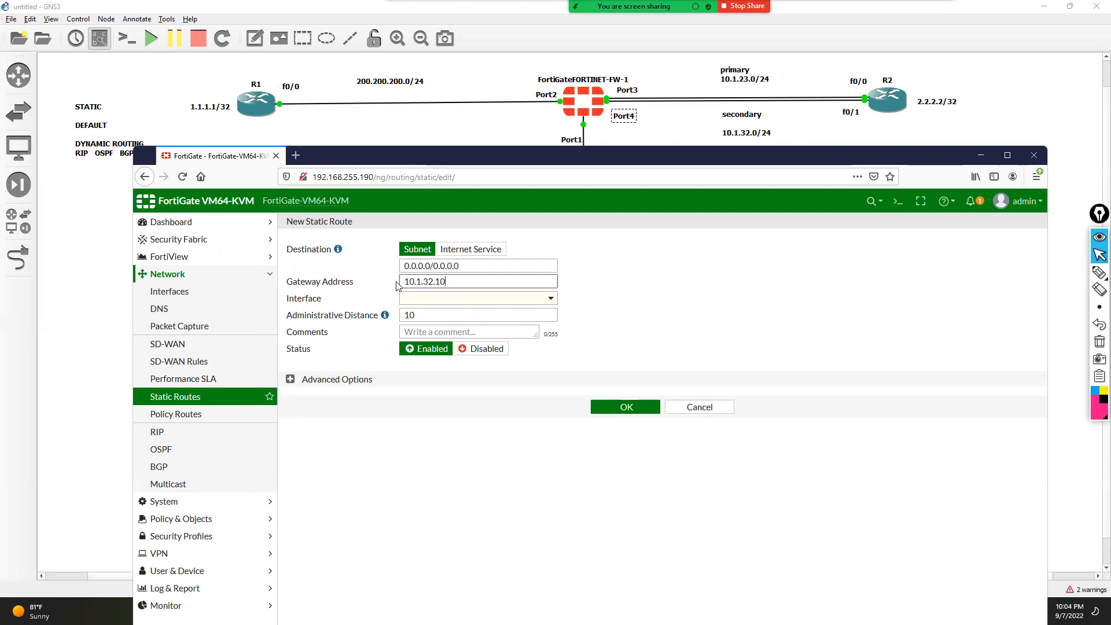
pyautogui.press('Tab')
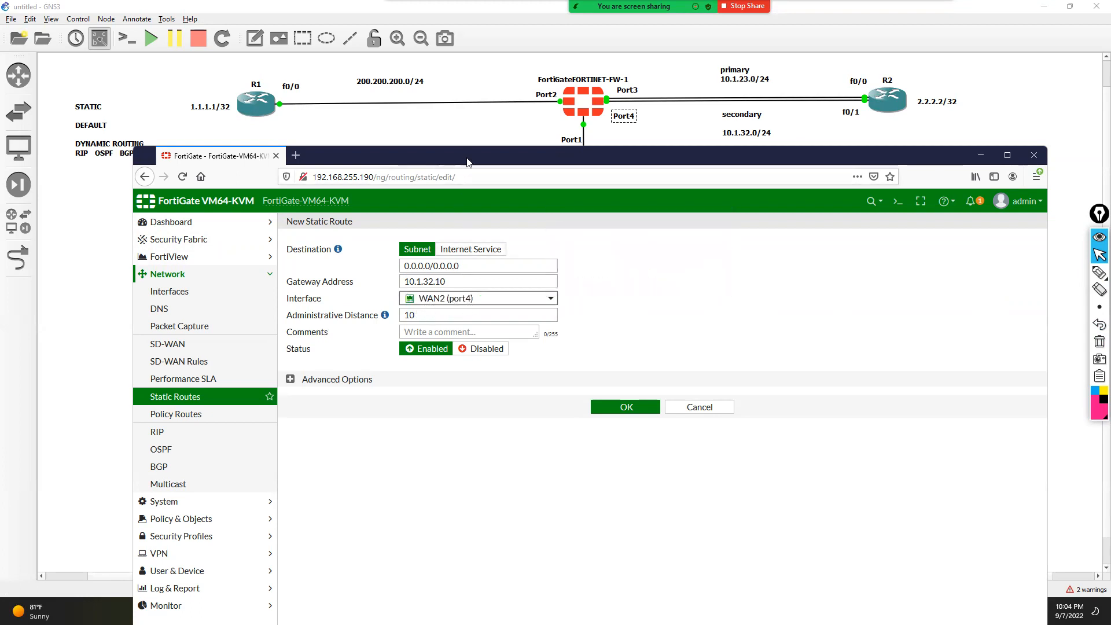
# - Mark the secondary link on the topology and the new route's settings, then clear the marks
pyautogui.moveTo(468, 161); pyautogui.dragTo(500, 169)
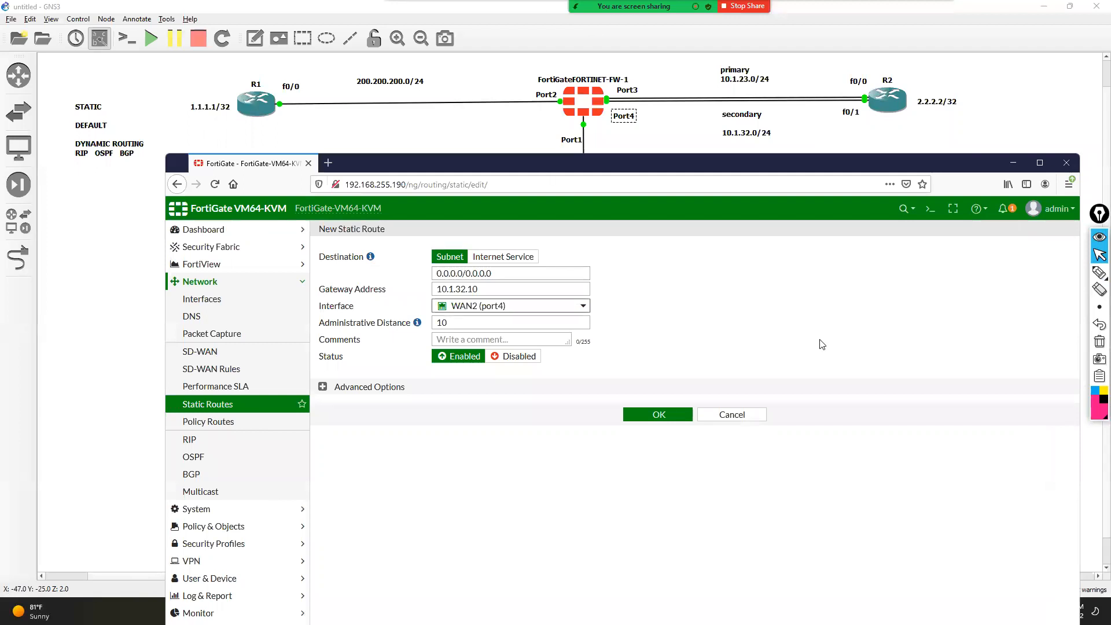
pyautogui.click(1100, 273)
pyautogui.click(1068, 273)
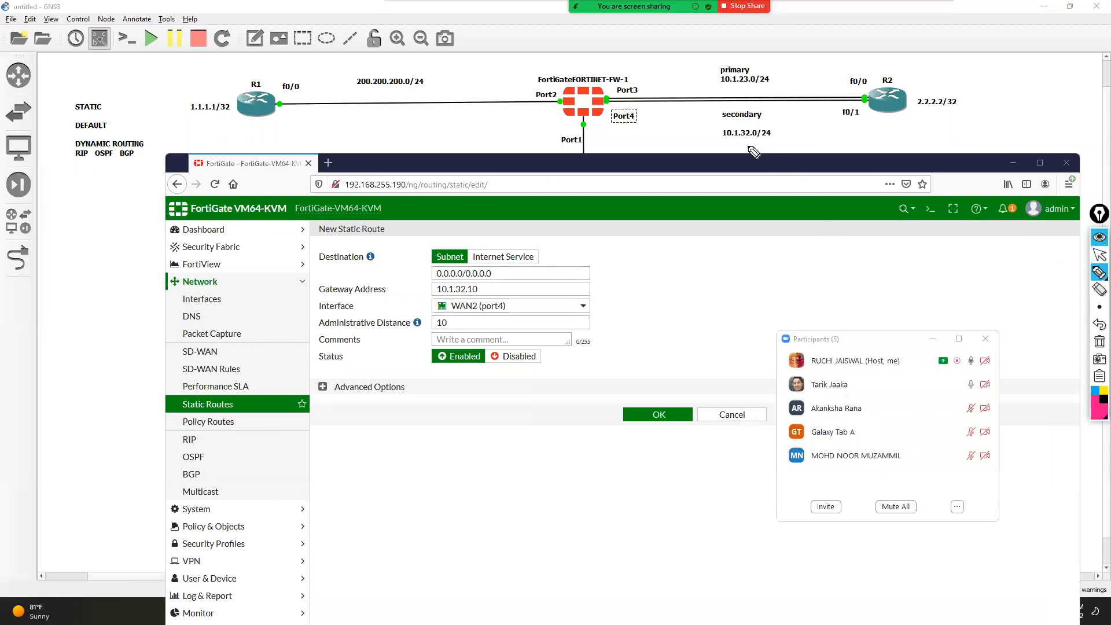
pyautogui.moveTo(682, 120)
pyautogui.mouseDown()
pyautogui.moveTo(714, 129)
pyautogui.moveTo(719, 117)
pyautogui.mouseUp()
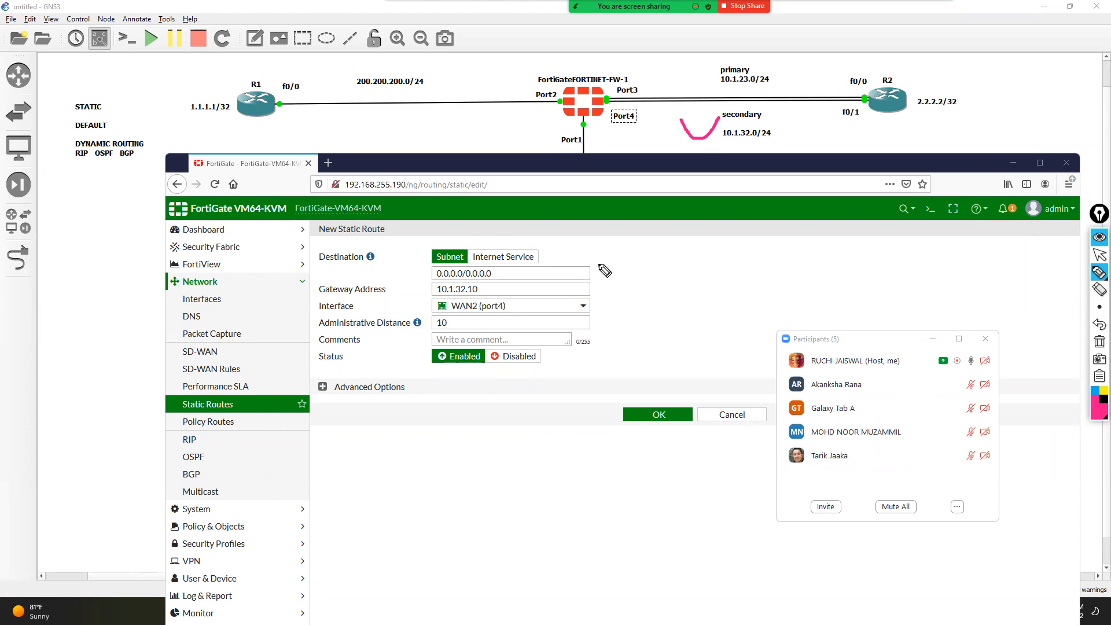
pyautogui.moveTo(595, 223)
pyautogui.mouseDown()
pyautogui.moveTo(489, 223)
pyautogui.moveTo(268, 255)
pyautogui.moveTo(253, 381)
pyautogui.moveTo(664, 319)
pyautogui.moveTo(652, 211)
pyautogui.mouseUp()
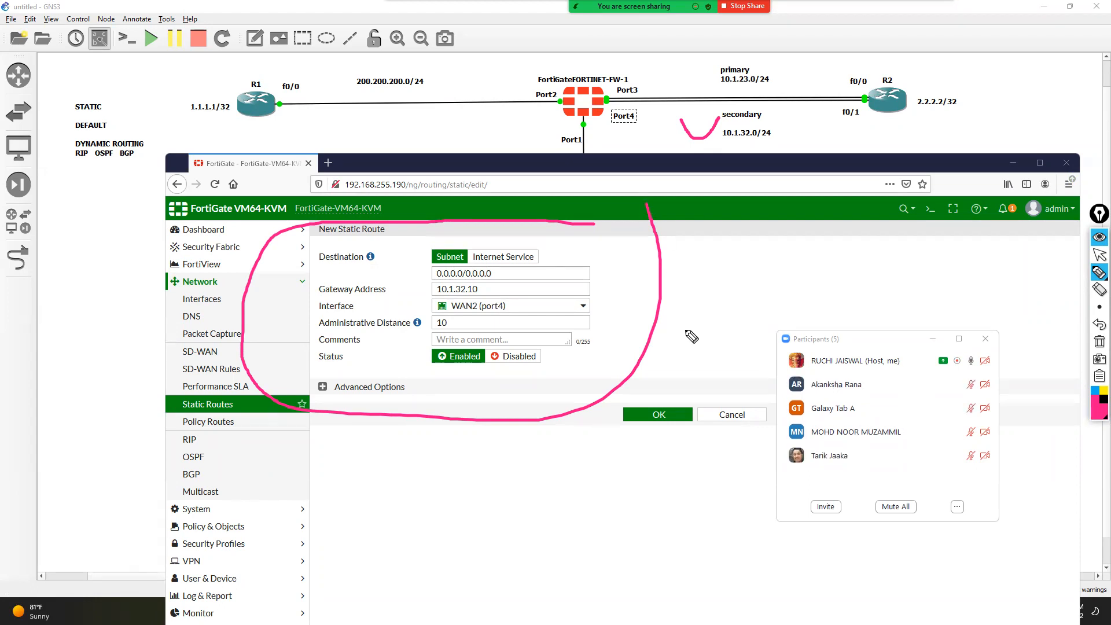
pyautogui.click(1099, 271)
pyautogui.click(1100, 255)
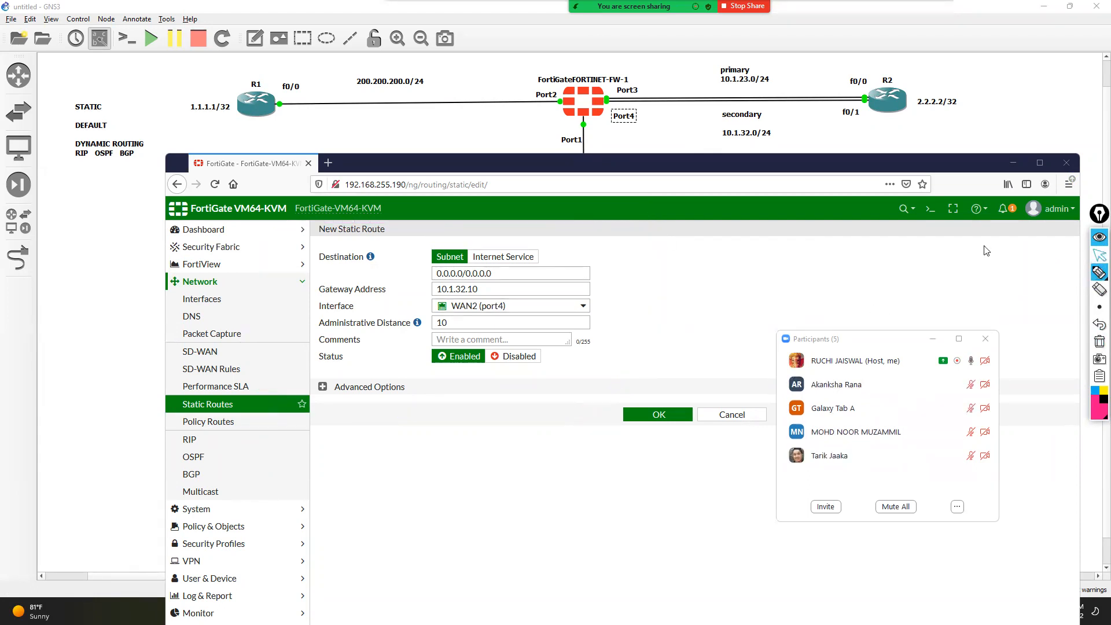
# - Set the administrative distance to 15 and save the WAN2 default route
pyautogui.moveTo(457, 322); pyautogui.dragTo(403, 322)
pyautogui.write('1')
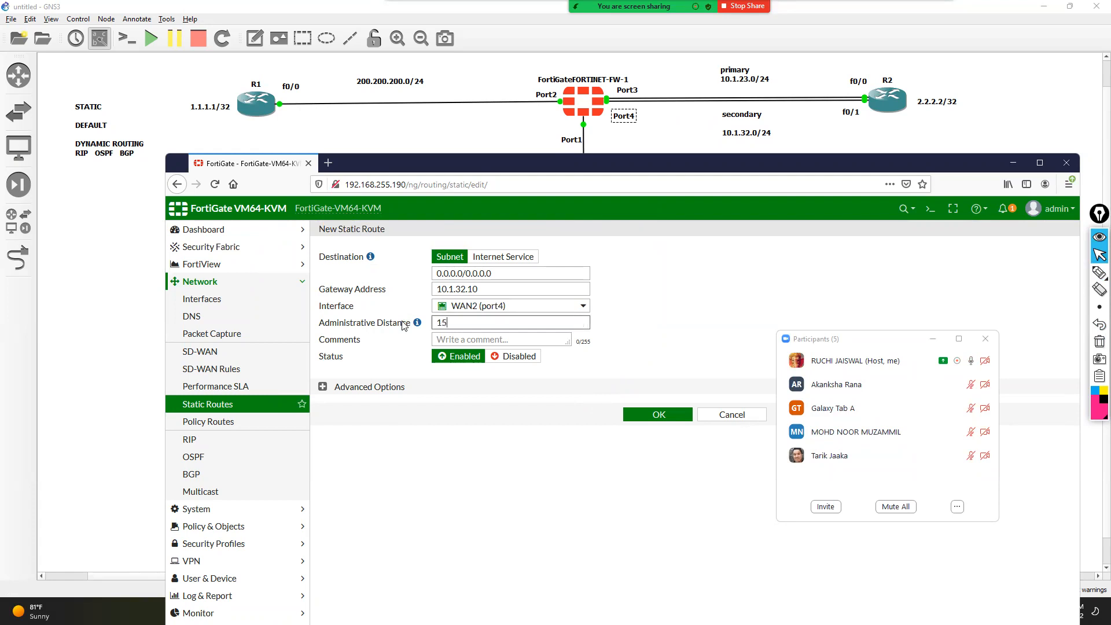
pyautogui.write('5')
pyautogui.click(650, 415)
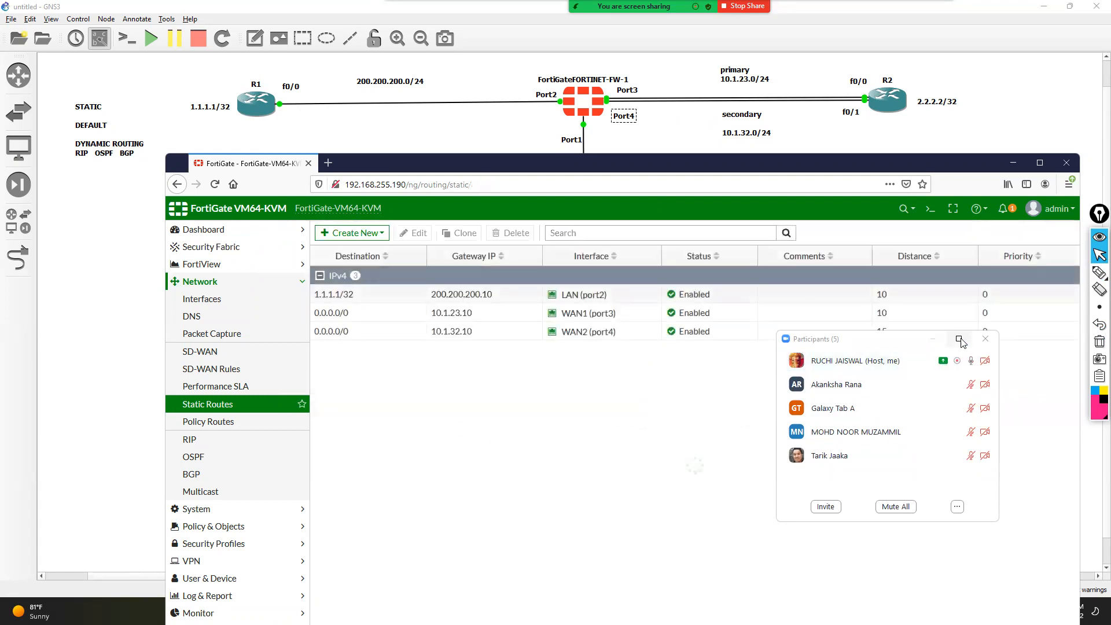
pyautogui.click(984, 342)
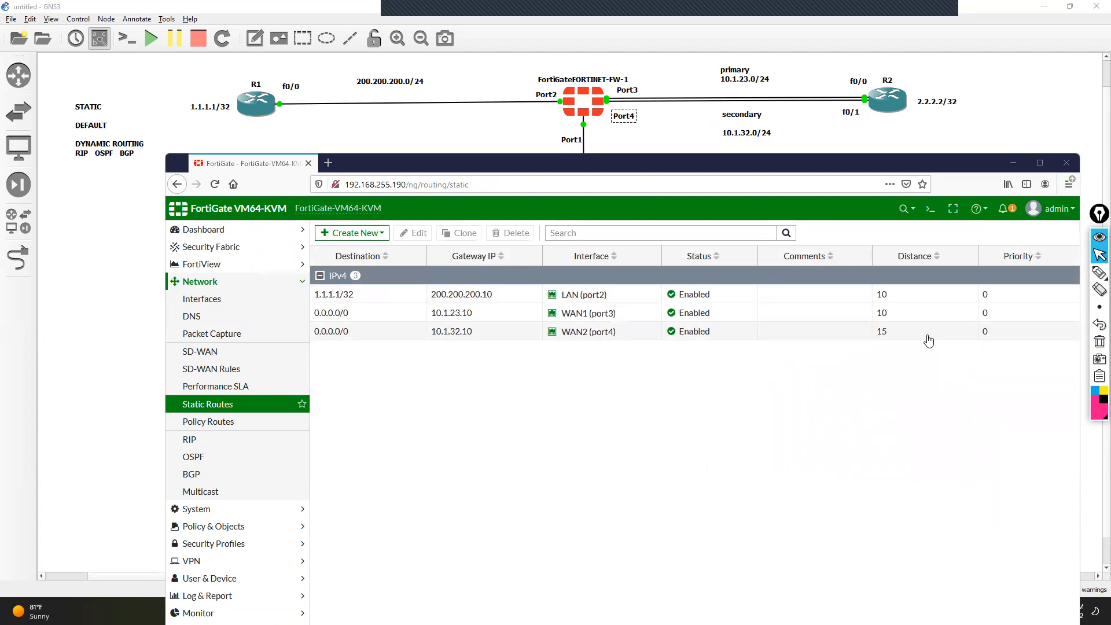
pyautogui.click(1100, 272)
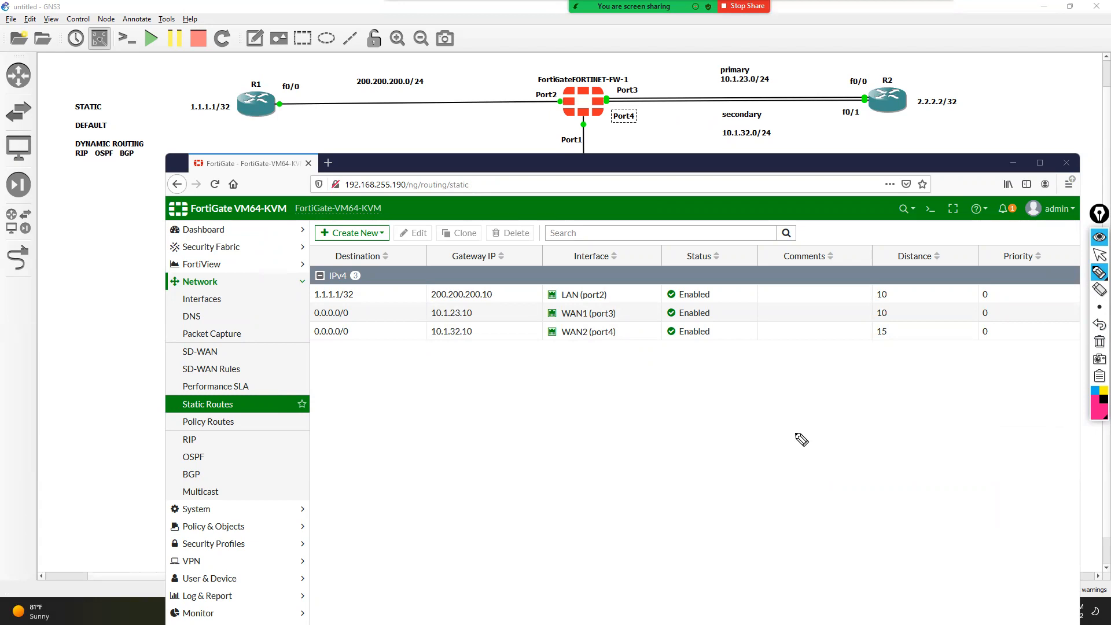
pyautogui.moveTo(355, 300)
pyautogui.mouseDown()
pyautogui.moveTo(301, 303)
pyautogui.moveTo(334, 350)
pyautogui.moveTo(353, 310)
pyautogui.moveTo(426, 308)
pyautogui.mouseUp()
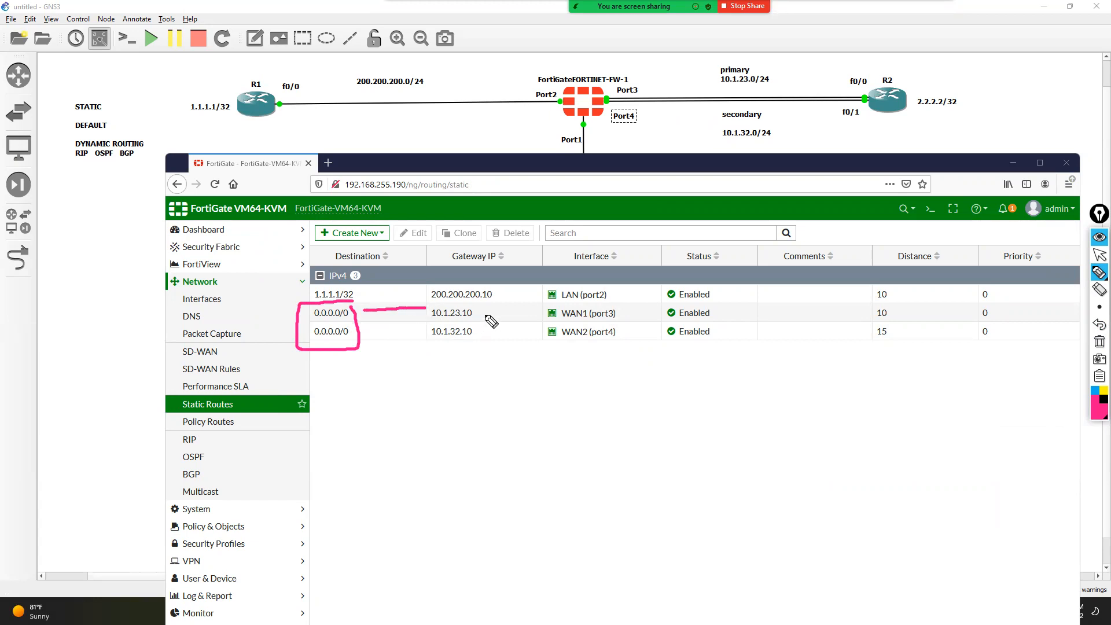
pyautogui.moveTo(363, 334); pyautogui.dragTo(422, 334)
pyautogui.moveTo(502, 310)
pyautogui.mouseDown()
pyautogui.moveTo(873, 317)
pyautogui.moveTo(887, 295)
pyautogui.moveTo(848, 298)
pyautogui.mouseUp()
pyautogui.moveTo(481, 335); pyautogui.dragTo(627, 335)
pyautogui.moveTo(708, 342)
pyautogui.mouseDown()
pyautogui.moveTo(871, 344)
pyautogui.moveTo(891, 314)
pyautogui.moveTo(862, 316)
pyautogui.mouseUp()
pyautogui.click(1099, 255)
pyautogui.click(1040, 163)
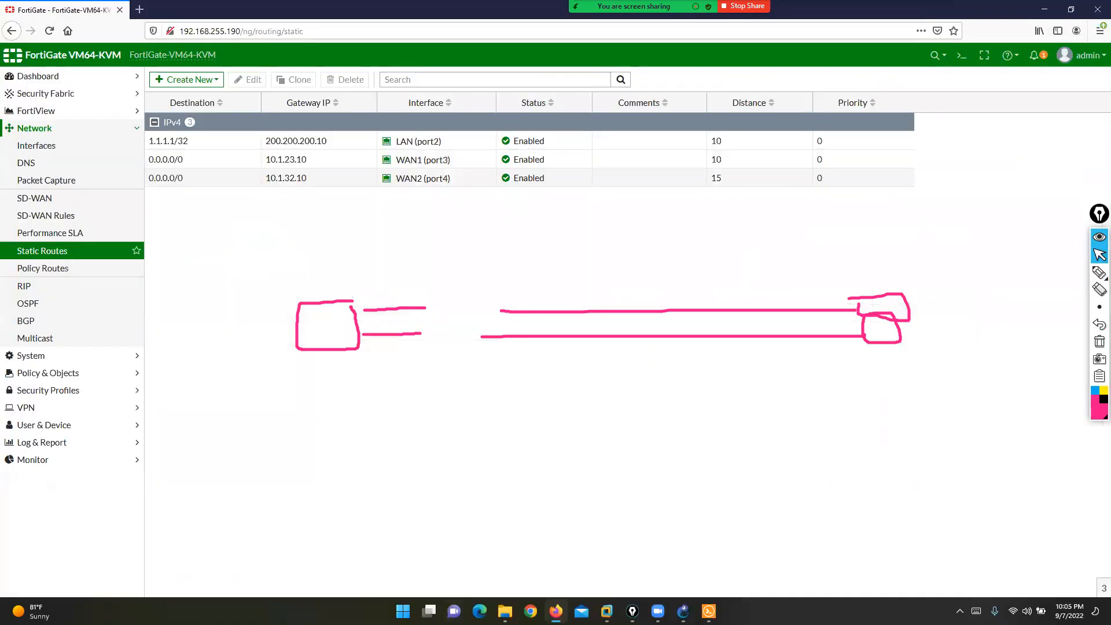
pyautogui.hotkey('alt', 'Tab')
# - Rerun 'get router info routing-table all' from the command history
pyautogui.press('Return')
pyautogui.press('Return')
pyautogui.press('Return')
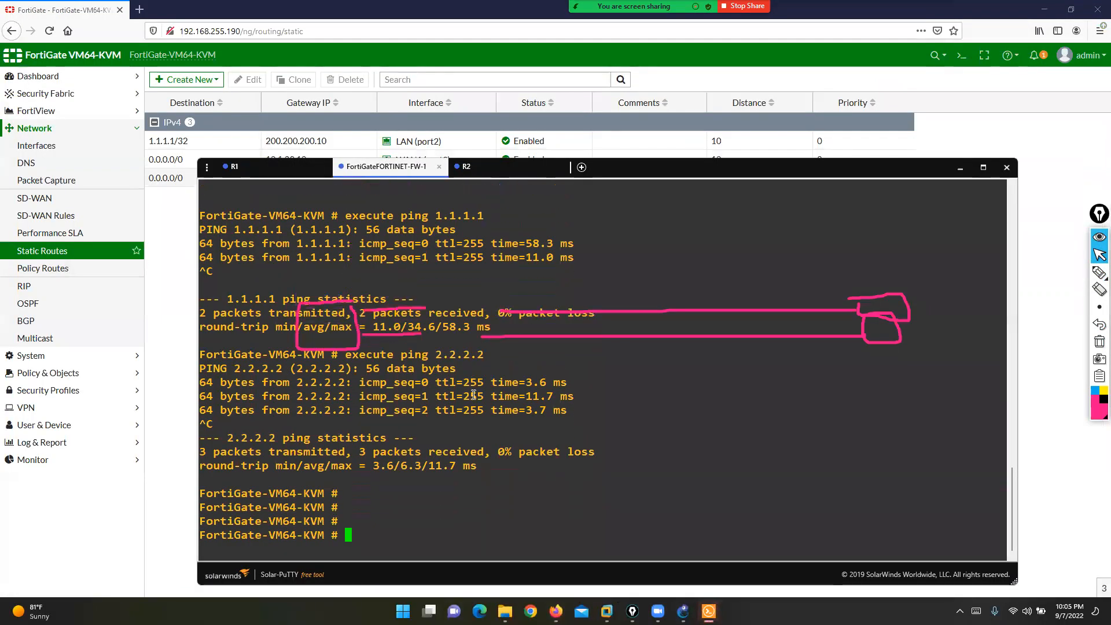
pyautogui.press('Return')
pyautogui.press('Up')
pyautogui.press('Up')
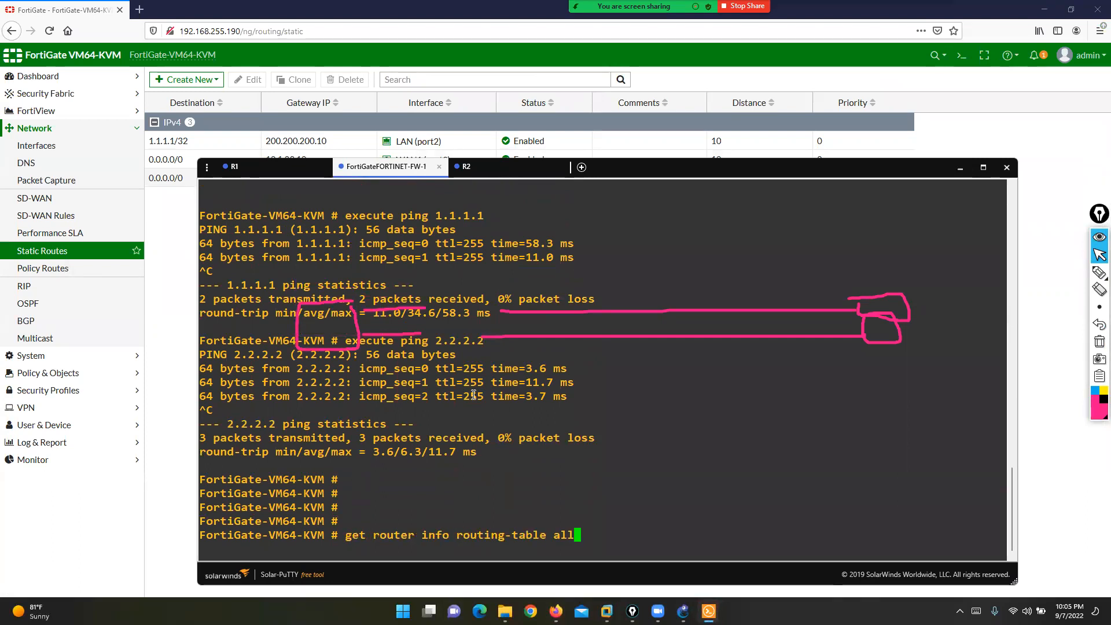
pyautogui.press('Return')
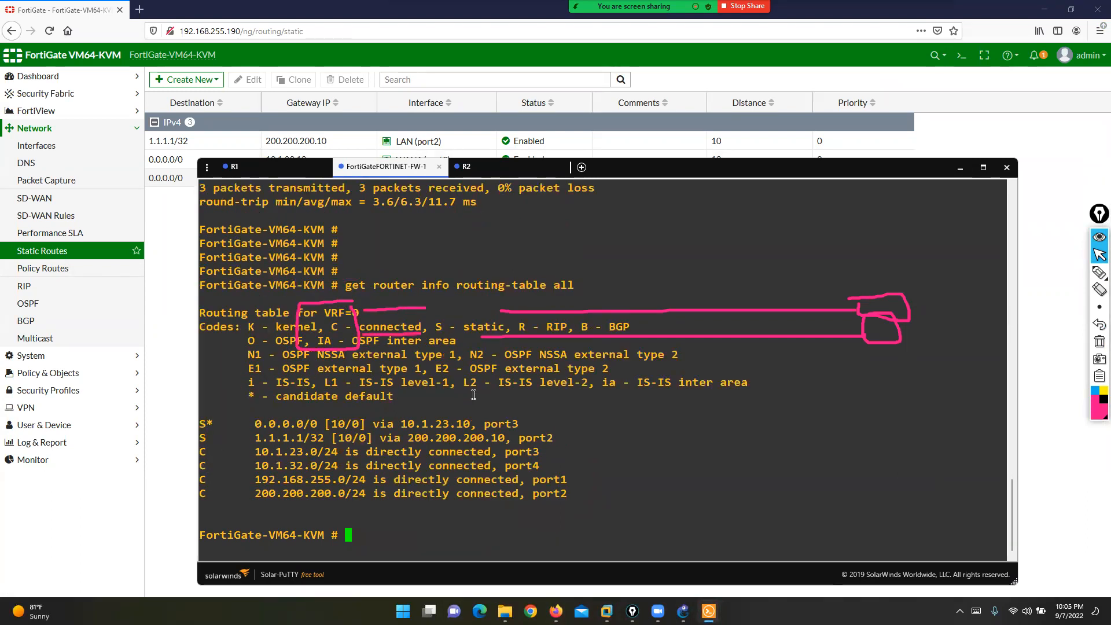
# - Highlight the active 0.0.0.0/0 default route and its 10.1.23.10 next hop
pyautogui.click(1099, 342)
pyautogui.click(1099, 277)
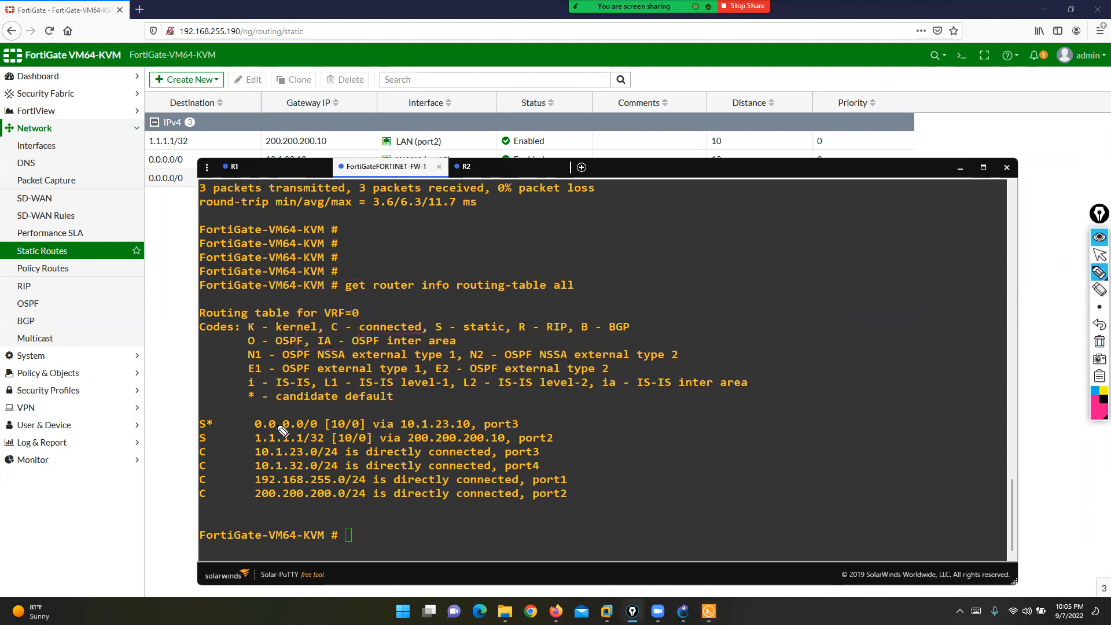
pyautogui.moveTo(216, 423); pyautogui.dragTo(248, 425)
pyautogui.moveTo(507, 410); pyautogui.dragTo(531, 431)
pyautogui.moveTo(254, 411)
pyautogui.mouseDown()
pyautogui.moveTo(241, 429)
pyautogui.moveTo(254, 432)
pyautogui.mouseUp()
pyautogui.moveTo(405, 413); pyautogui.dragTo(466, 413)
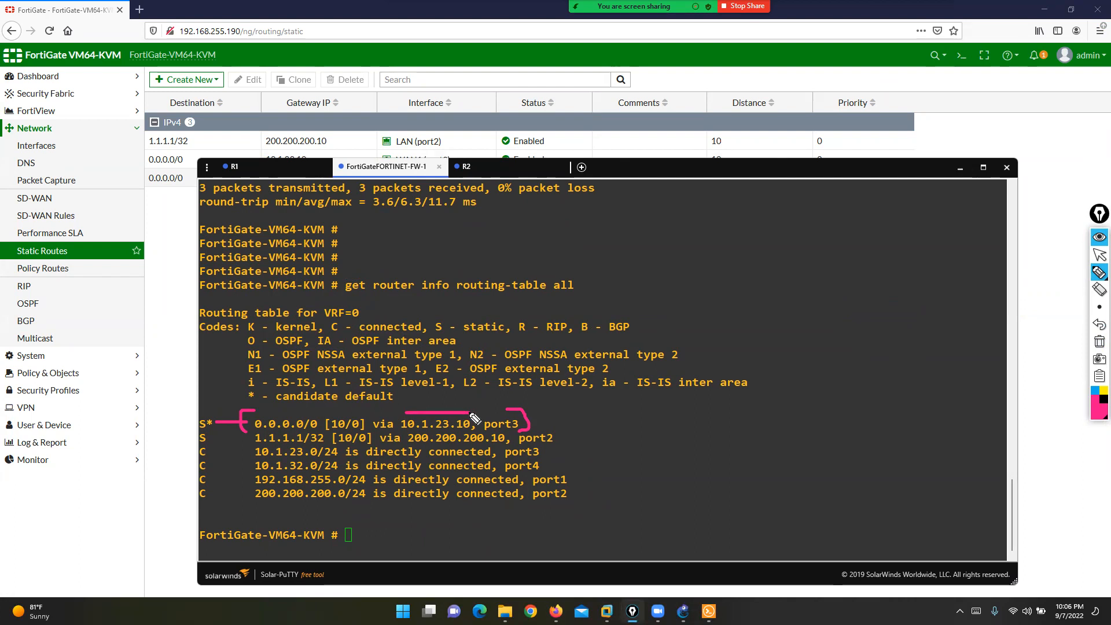
pyautogui.click(1100, 256)
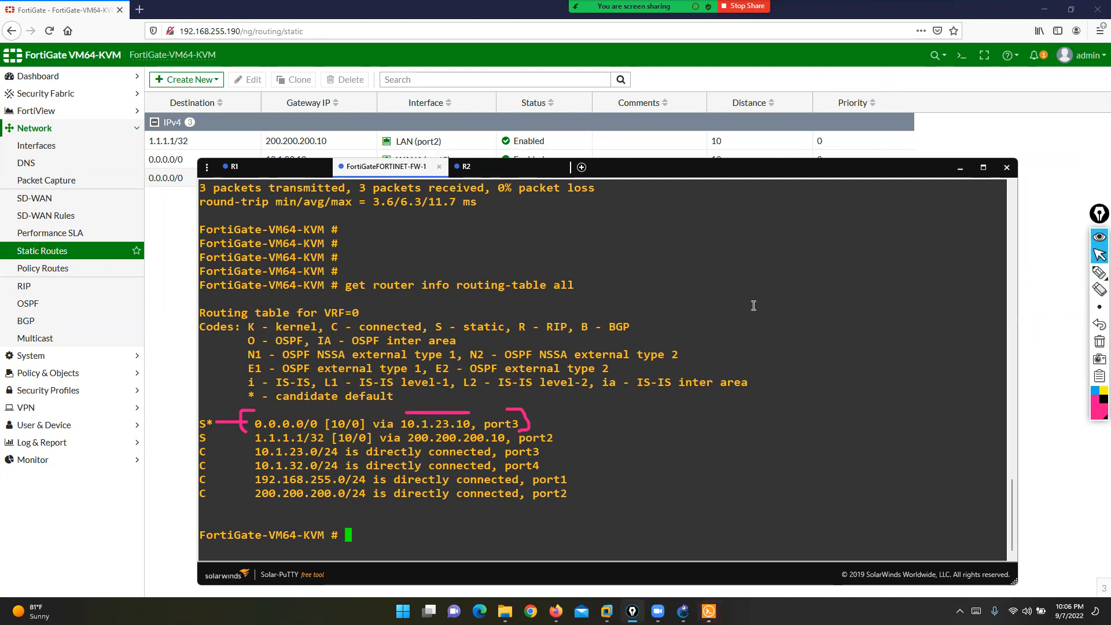
# - Type 'get router info routing-table database' at the prompt
pyautogui.write('GET')
pyautogui.press('BackSpace')
pyautogui.press('BackSpace')
pyautogui.press('BackSpace')
pyautogui.press('BackSpace')
pyautogui.write('get router info ')
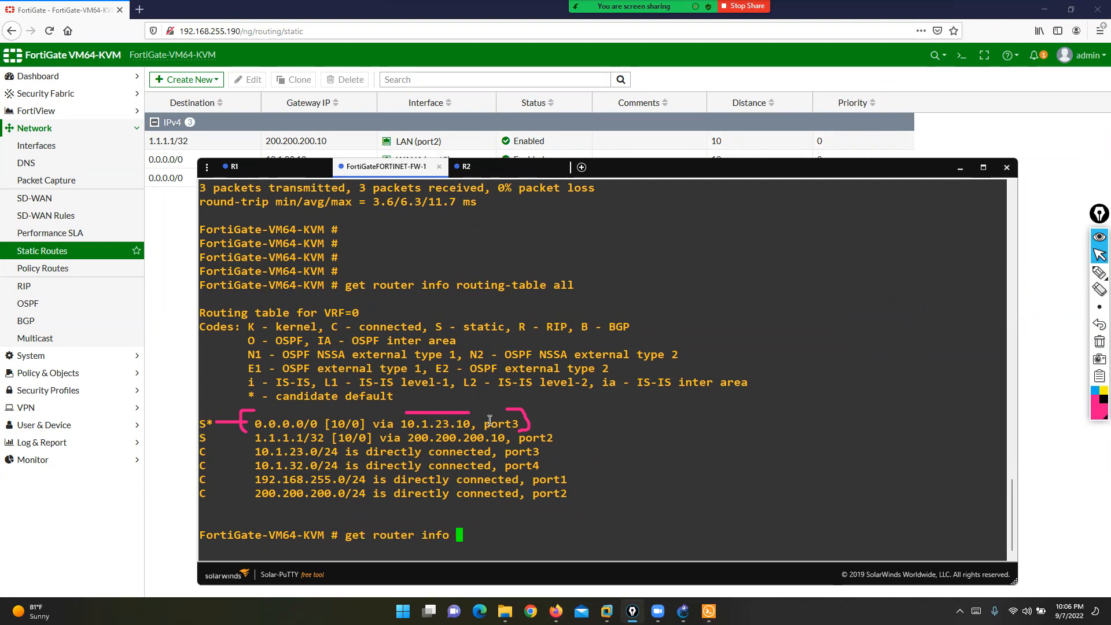
pyautogui.write('routing-table database')
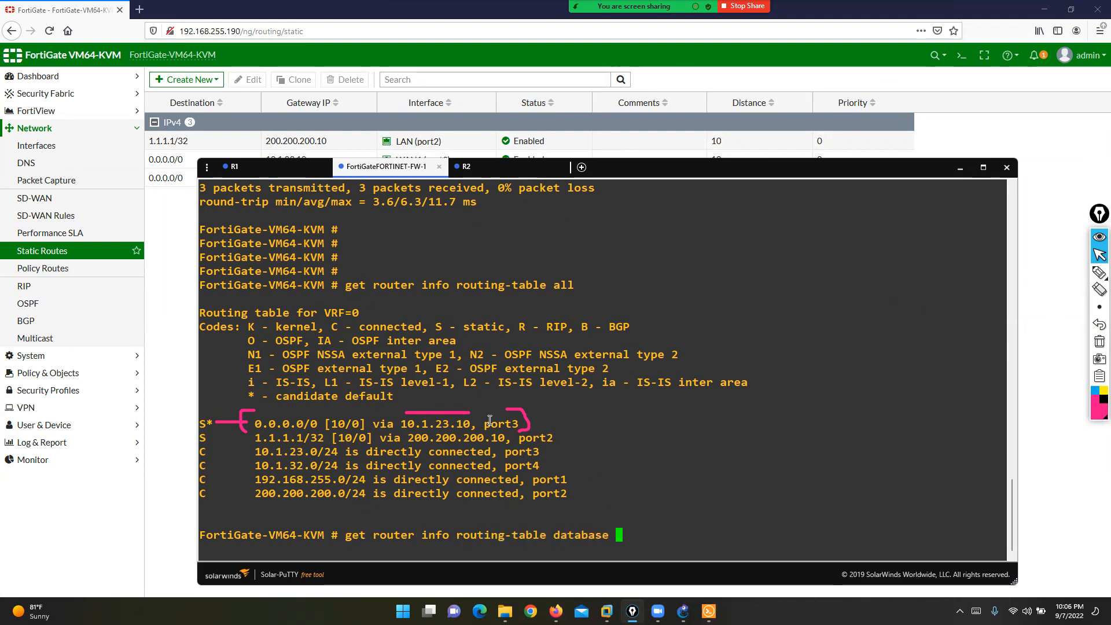
# - List the routing-table database and mark both 0.0.0.0/0 routes, next hops 10.1.32.10 and 10.1.23.10
pyautogui.press('Return')
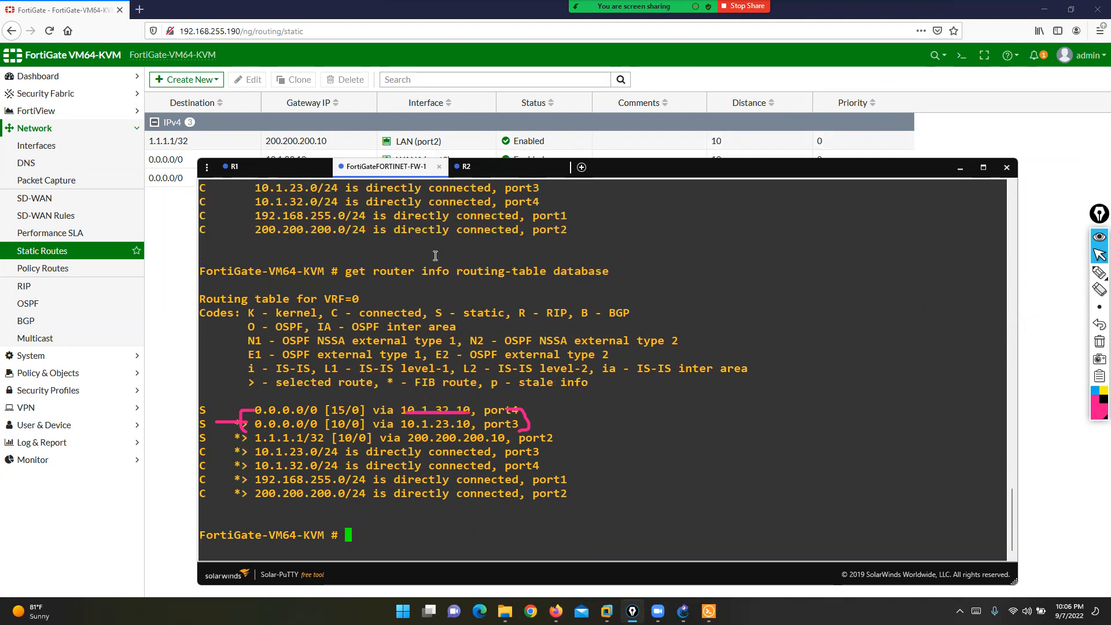
pyautogui.moveTo(341, 270); pyautogui.dragTo(606, 275)
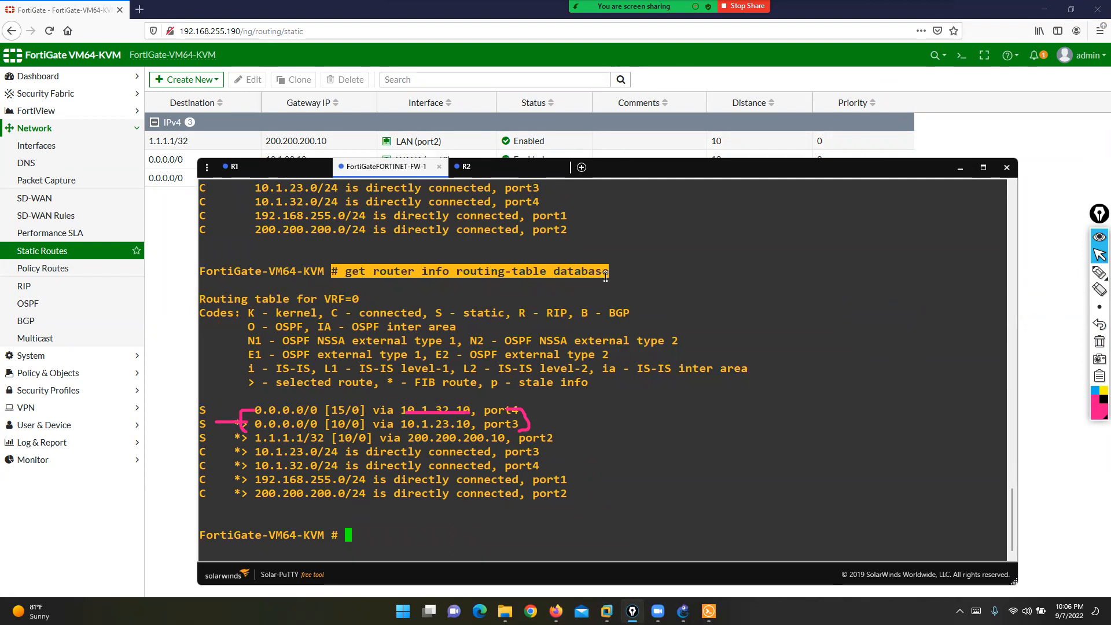
pyautogui.click(1100, 342)
pyautogui.click(1075, 276)
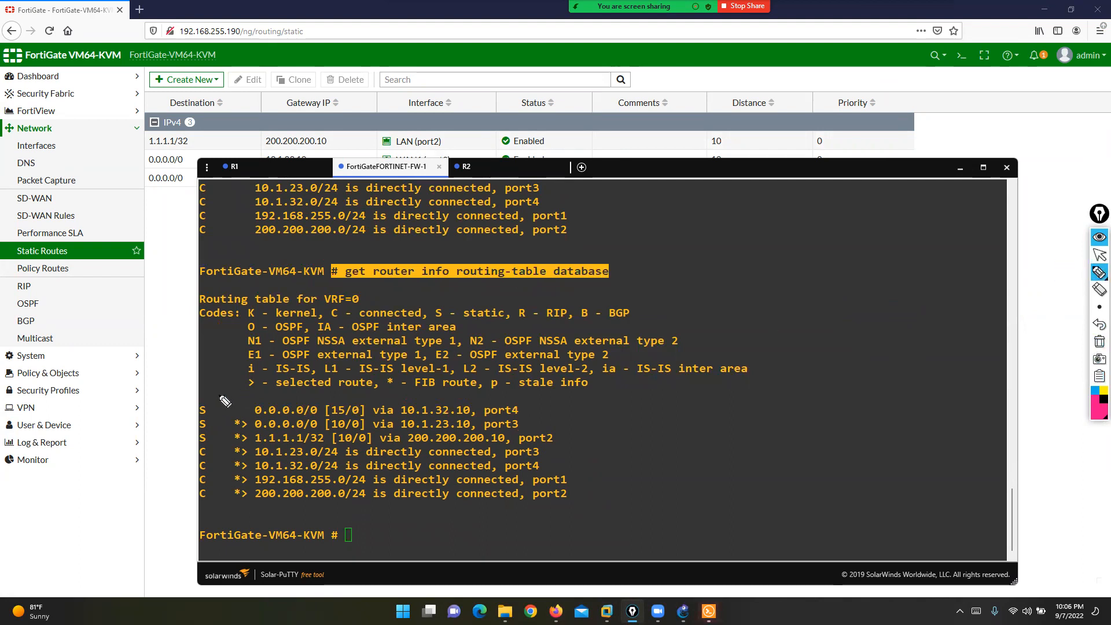
pyautogui.moveTo(215, 411)
pyautogui.mouseDown()
pyautogui.moveTo(252, 410)
pyautogui.moveTo(226, 424)
pyautogui.moveTo(238, 423)
pyautogui.mouseUp()
pyautogui.moveTo(399, 400); pyautogui.dragTo(478, 400)
pyautogui.moveTo(393, 431); pyautogui.dragTo(478, 428)
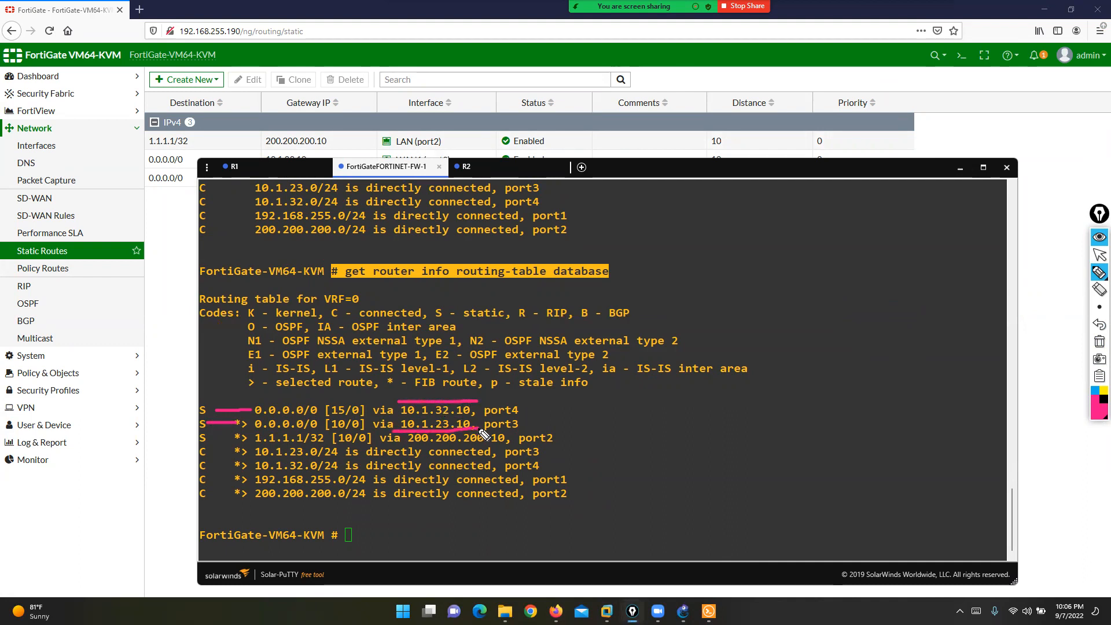
pyautogui.moveTo(353, 431)
pyautogui.mouseDown()
pyautogui.moveTo(325, 431)
pyautogui.moveTo(356, 400)
pyautogui.mouseUp()
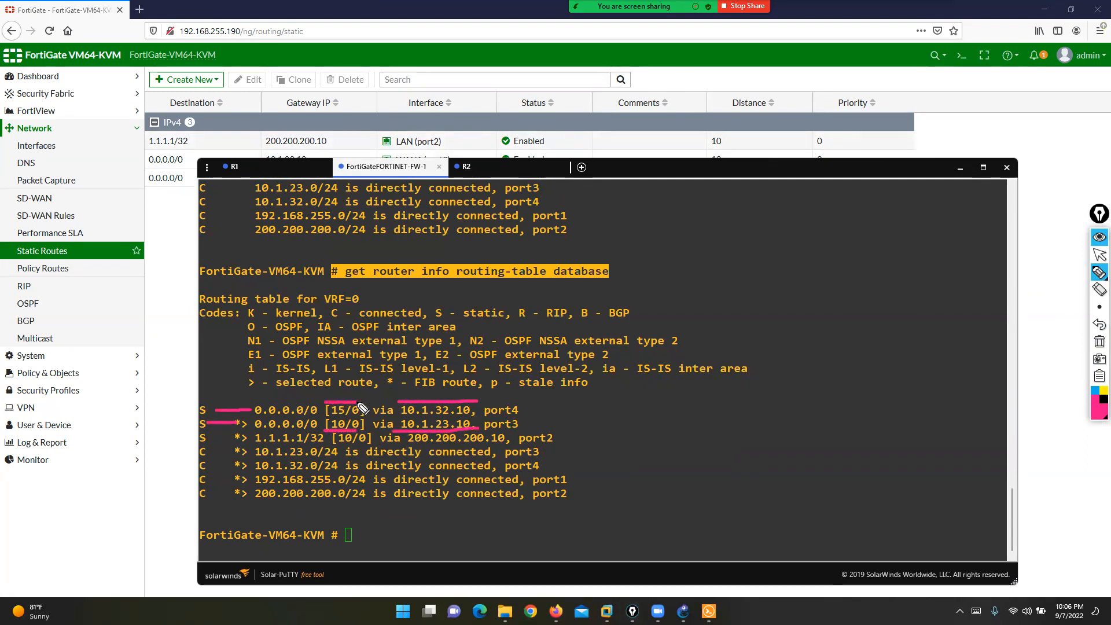
pyautogui.moveTo(614, 251)
pyautogui.mouseDown()
pyautogui.moveTo(618, 268)
pyautogui.moveTo(306, 289)
pyautogui.moveTo(434, 250)
pyautogui.moveTo(617, 258)
pyautogui.mouseUp()
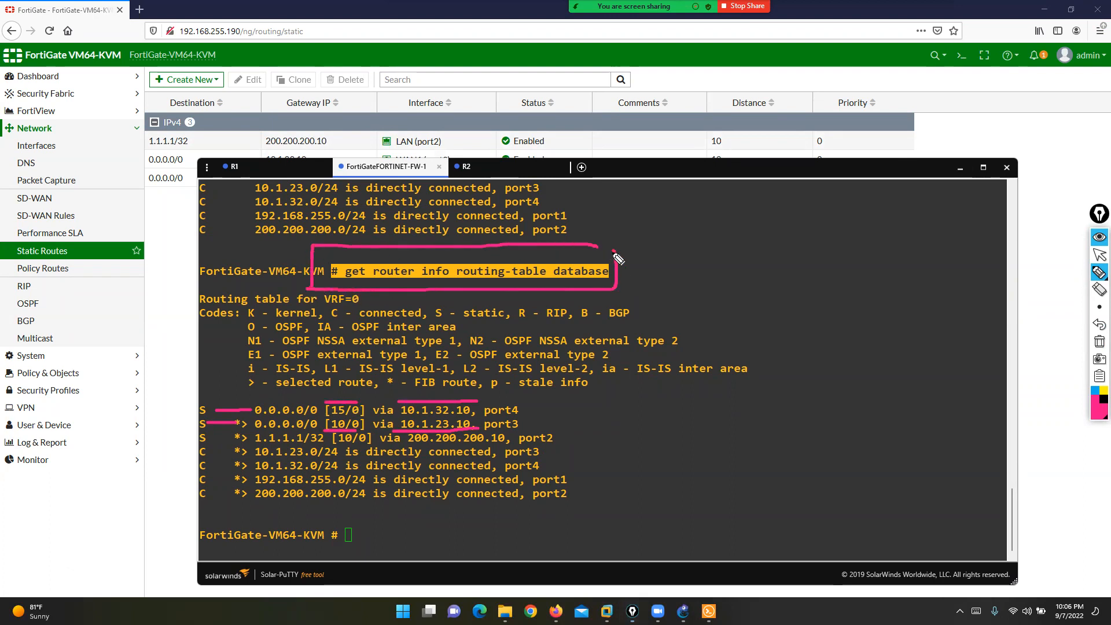
pyautogui.moveTo(192, 405)
pyautogui.mouseDown()
pyautogui.moveTo(173, 412)
pyautogui.moveTo(191, 424)
pyautogui.mouseUp()
# - Re-mark the preferred [10/0] default route on port3, bracketing the whole line
pyautogui.click(1100, 342)
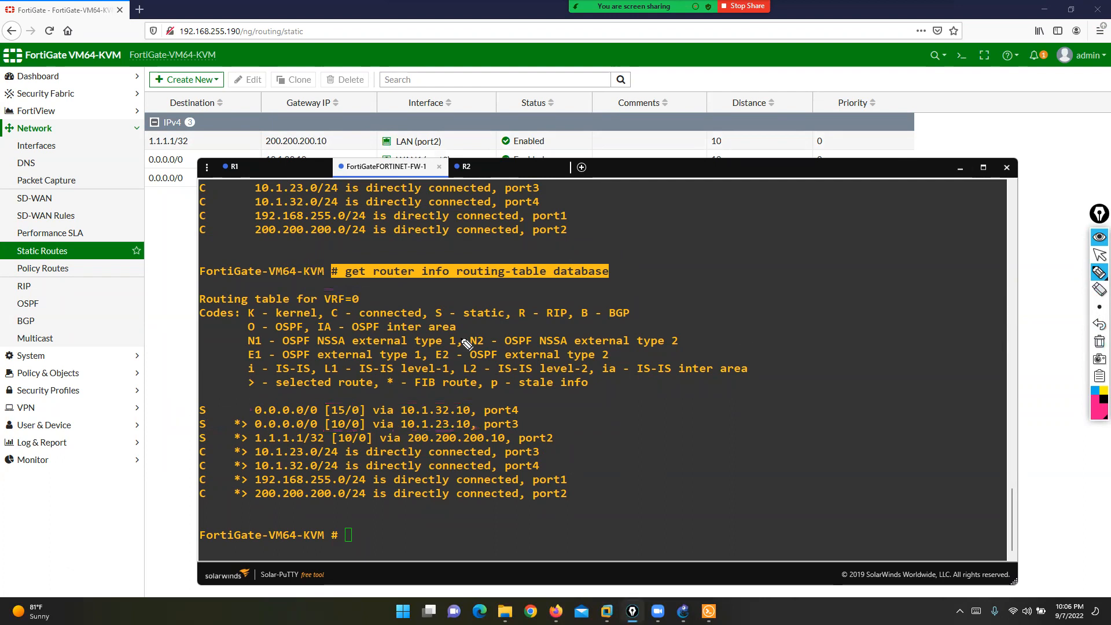
pyautogui.moveTo(208, 423); pyautogui.dragTo(230, 423)
pyautogui.moveTo(323, 431); pyautogui.dragTo(353, 431)
pyautogui.moveTo(519, 416); pyautogui.dragTo(519, 433)
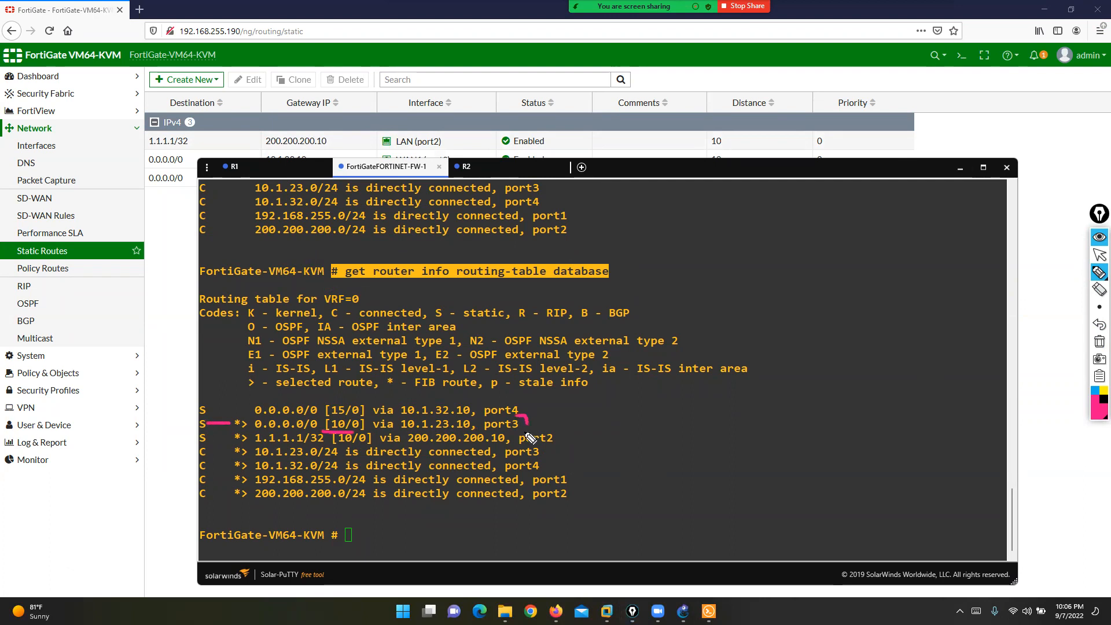
pyautogui.moveTo(197, 415); pyautogui.dragTo(200, 436)
pyautogui.click(1099, 254)
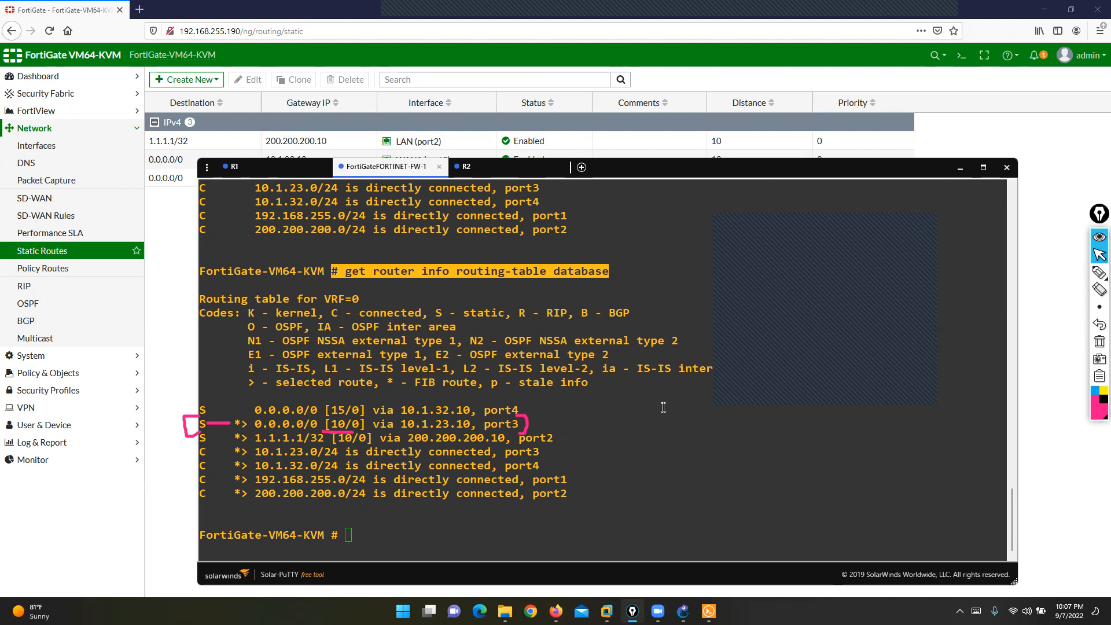
# - Rerun 'get router info routing-table all' and highlight the single default route via port3
pyautogui.moveTo(234, 424); pyautogui.dragTo(518, 412)
pyautogui.click(536, 421)
pyautogui.press('Up')
pyautogui.press('Up')
pyautogui.press('Up')
pyautogui.press('Down')
pyautogui.press('Return')
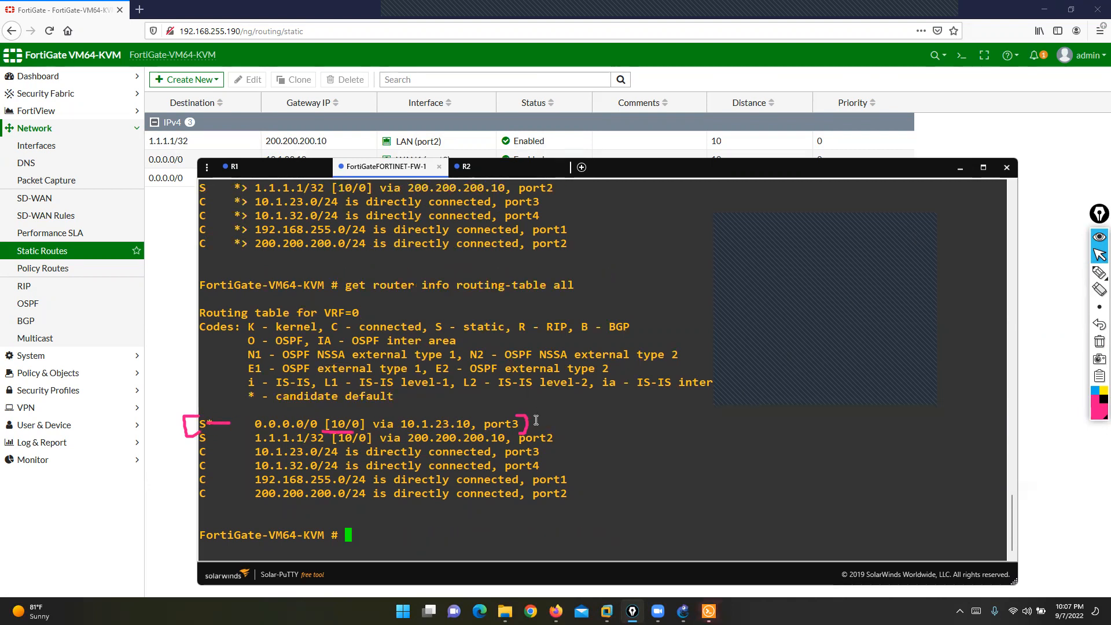
pyautogui.moveTo(214, 423); pyautogui.dragTo(539, 427)
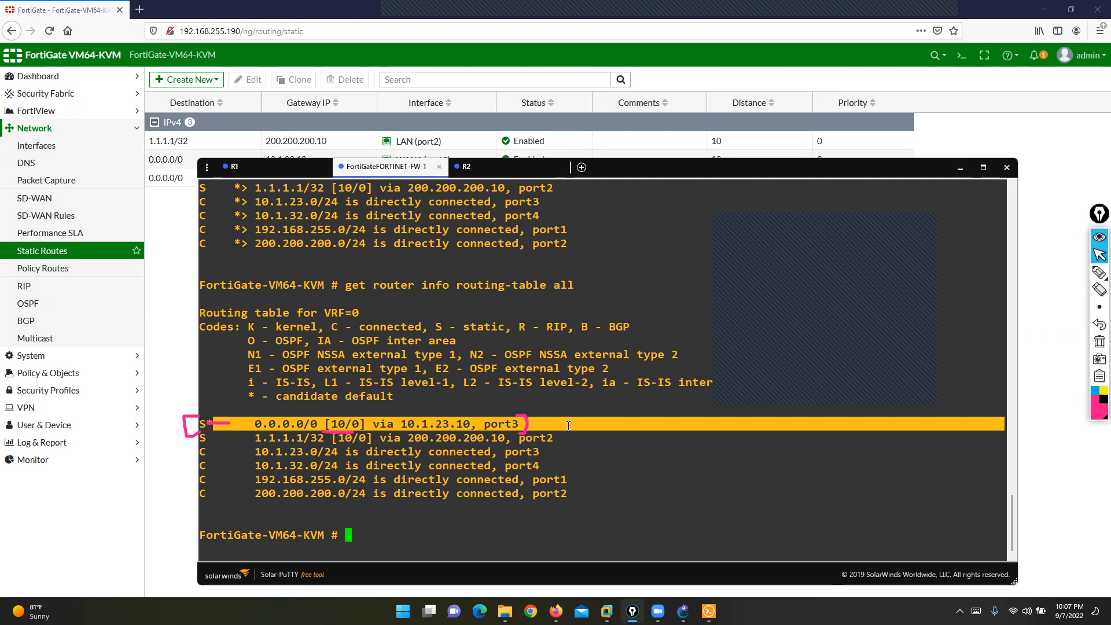
pyautogui.click(683, 611)
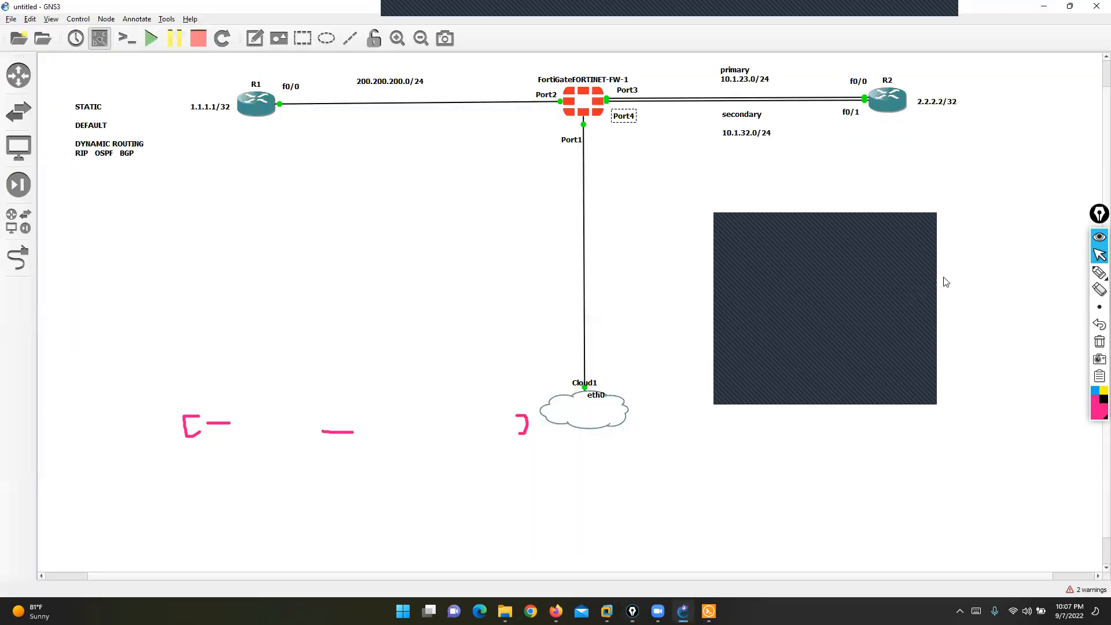
# - Highlight the secondary link in the GNS3 topology, then clear it
pyautogui.moveTo(1097, 278)
pyautogui.click(1064, 274)
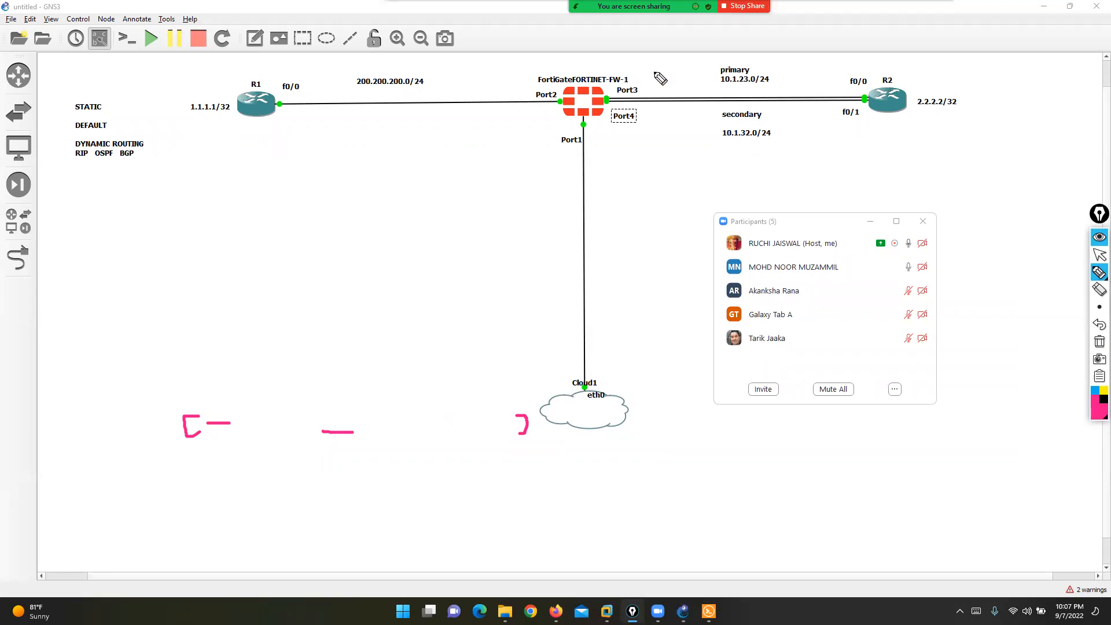
pyautogui.moveTo(772, 106)
pyautogui.mouseDown()
pyautogui.moveTo(716, 106)
pyautogui.moveTo(734, 169)
pyautogui.moveTo(776, 116)
pyautogui.moveTo(823, 129)
pyautogui.mouseUp()
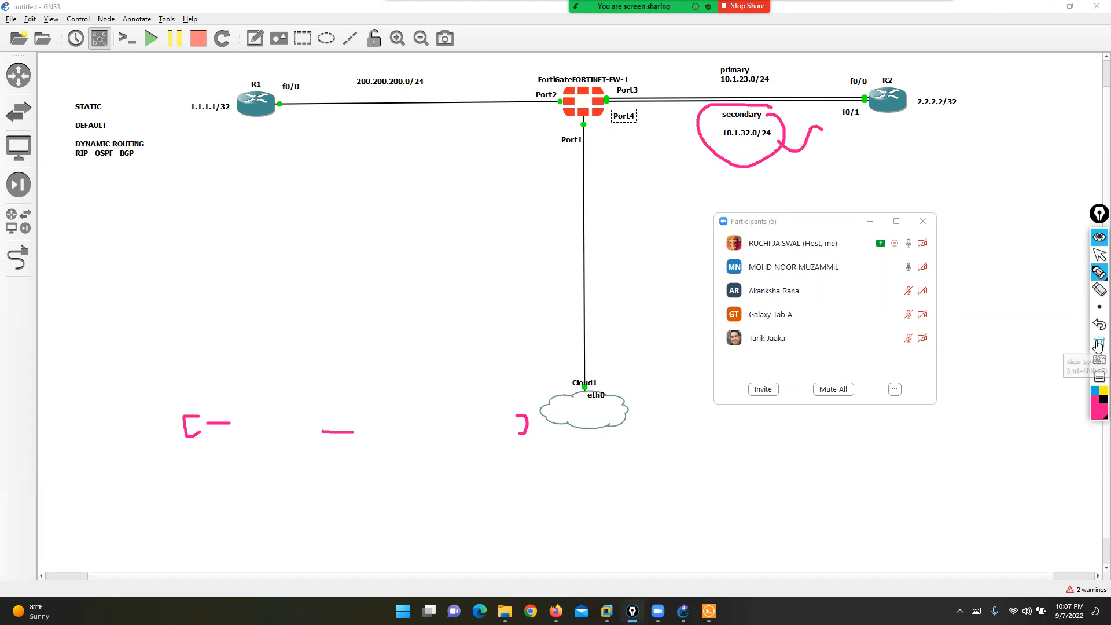
pyautogui.click(1100, 341)
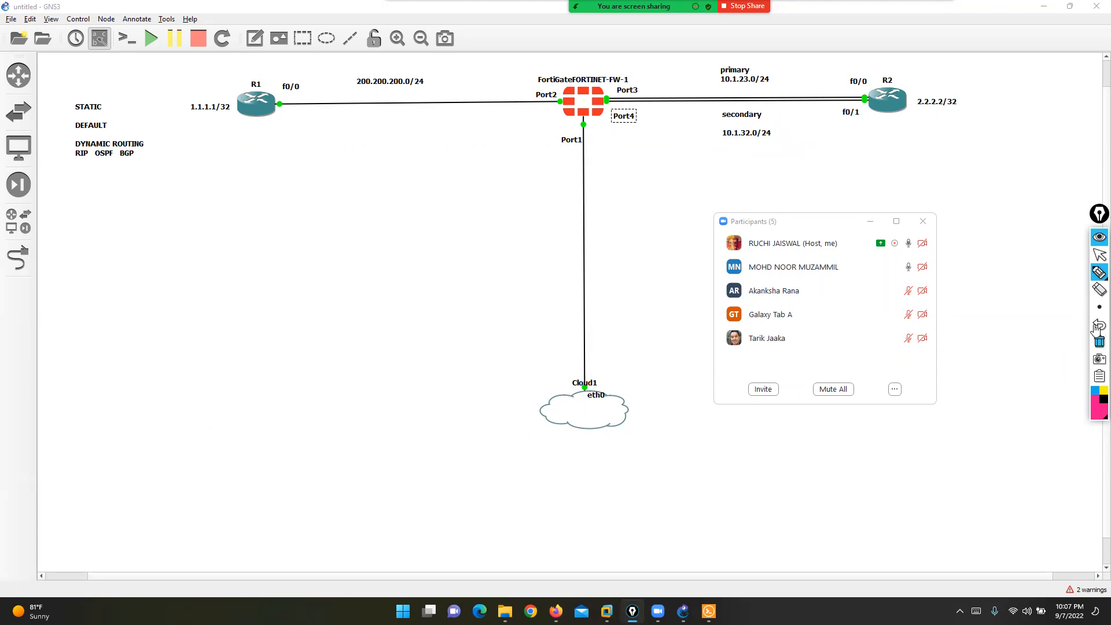
pyautogui.click(1100, 255)
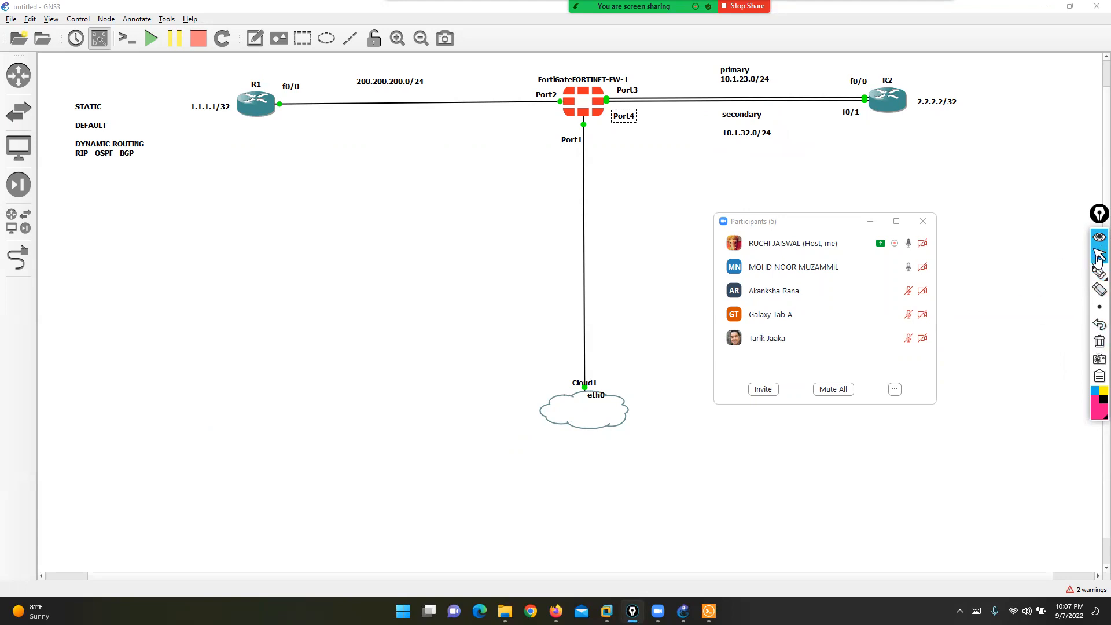
# - Trace the path from R1 through the firewall to R2, then erase it
pyautogui.click(1099, 272)
pyautogui.moveTo(397, 98)
pyautogui.mouseDown()
pyautogui.moveTo(559, 111)
pyautogui.moveTo(979, 67)
pyautogui.mouseUp()
pyautogui.moveTo(610, 98)
pyautogui.mouseDown()
pyautogui.moveTo(608, 79)
pyautogui.moveTo(628, 88)
pyautogui.mouseUp()
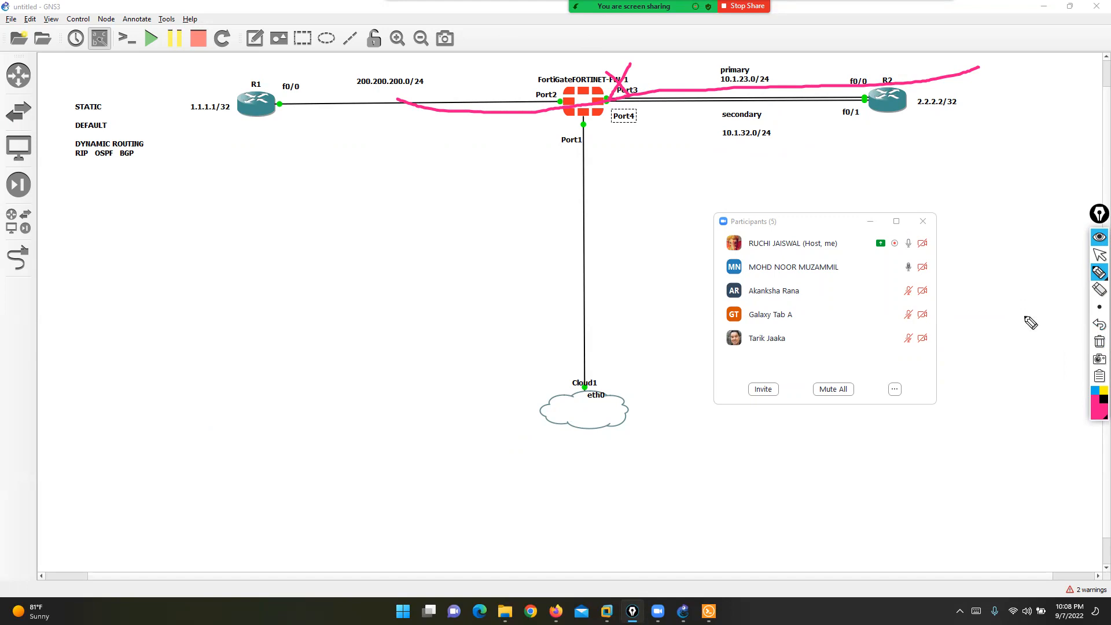
pyautogui.click(1099, 342)
pyautogui.click(1100, 258)
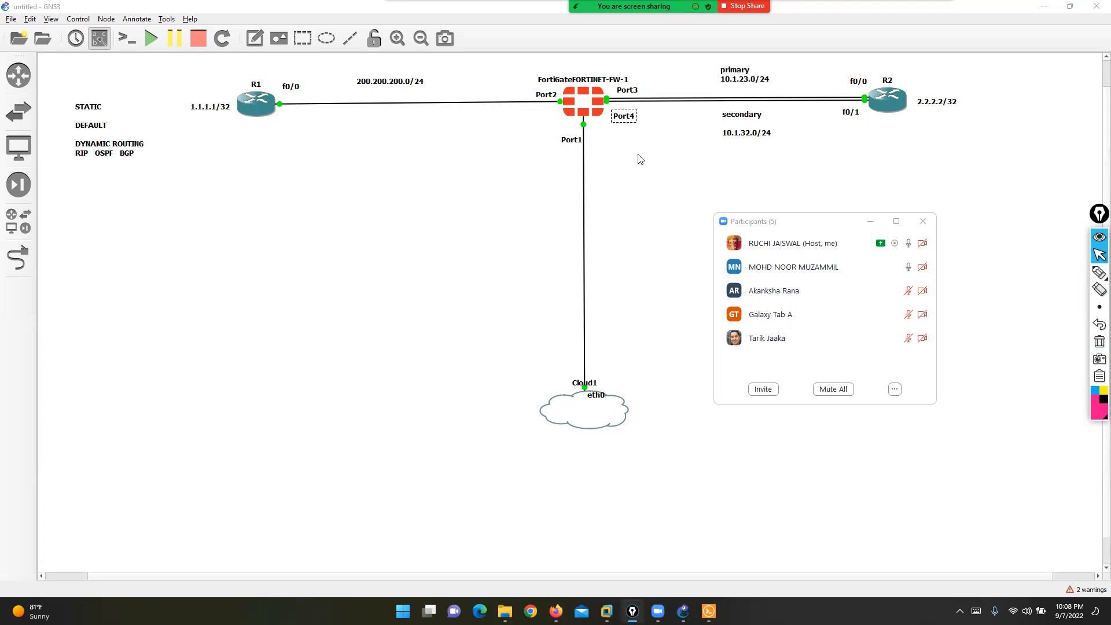
# - Mark the secondary 10.1.32.0/24 link, then bring the FortiGate console back
pyautogui.click(1099, 271)
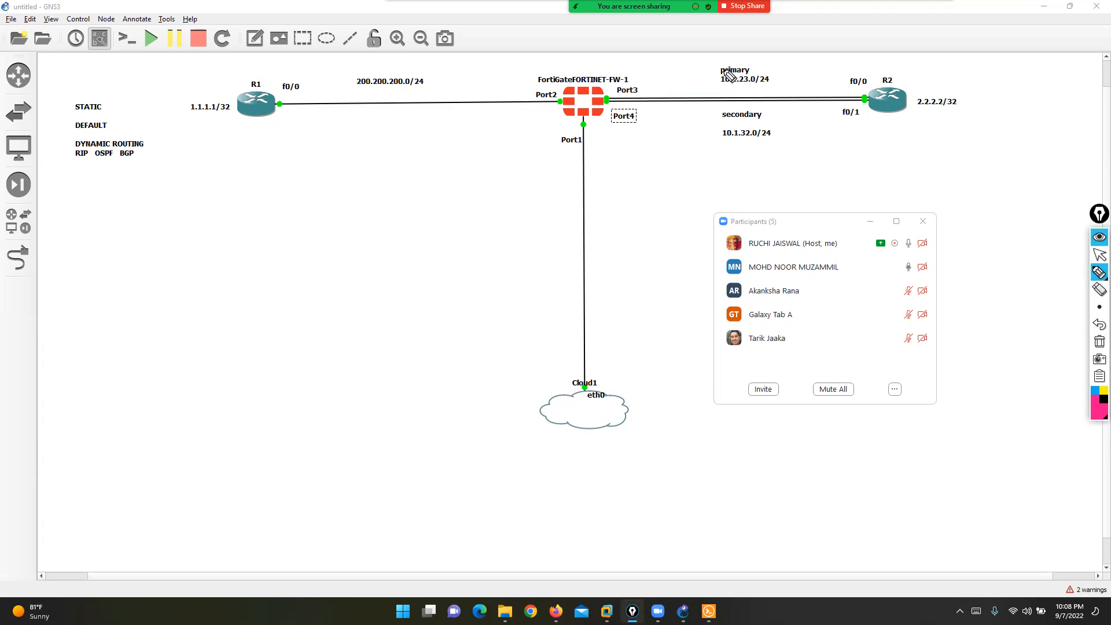
pyautogui.moveTo(769, 109)
pyautogui.mouseDown()
pyautogui.moveTo(711, 109)
pyautogui.moveTo(710, 141)
pyautogui.moveTo(779, 130)
pyautogui.moveTo(775, 109)
pyautogui.mouseUp()
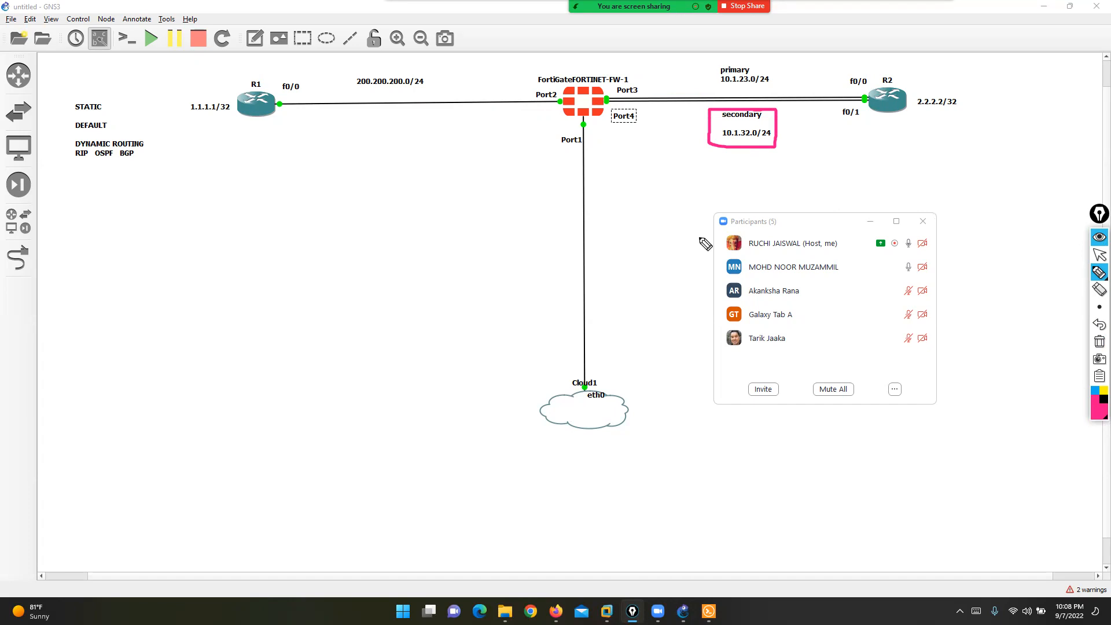
pyautogui.click(1099, 342)
pyautogui.click(1097, 257)
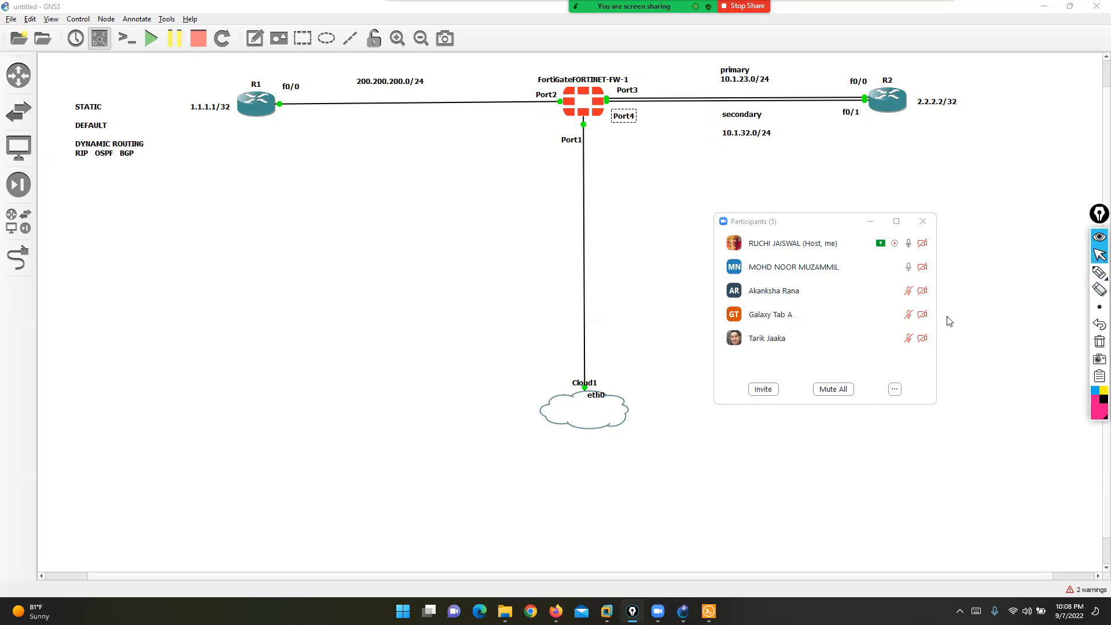
pyautogui.hotkey('alt', 'Tab')
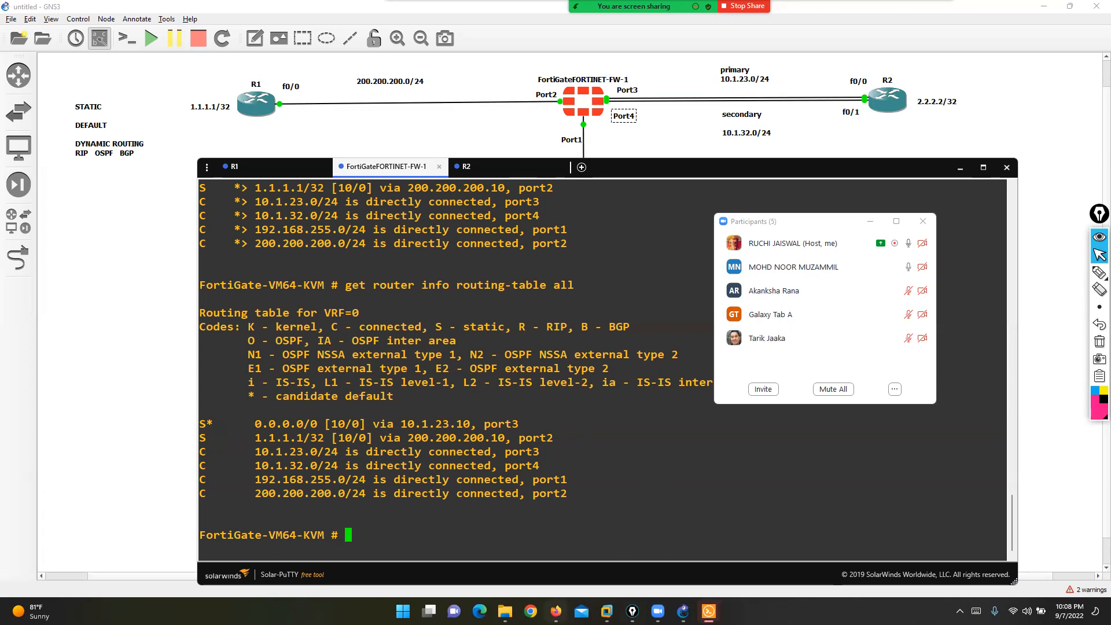
# - Change the WAN2 default route's administrative distance from 15 to 10
pyautogui.click(556, 612)
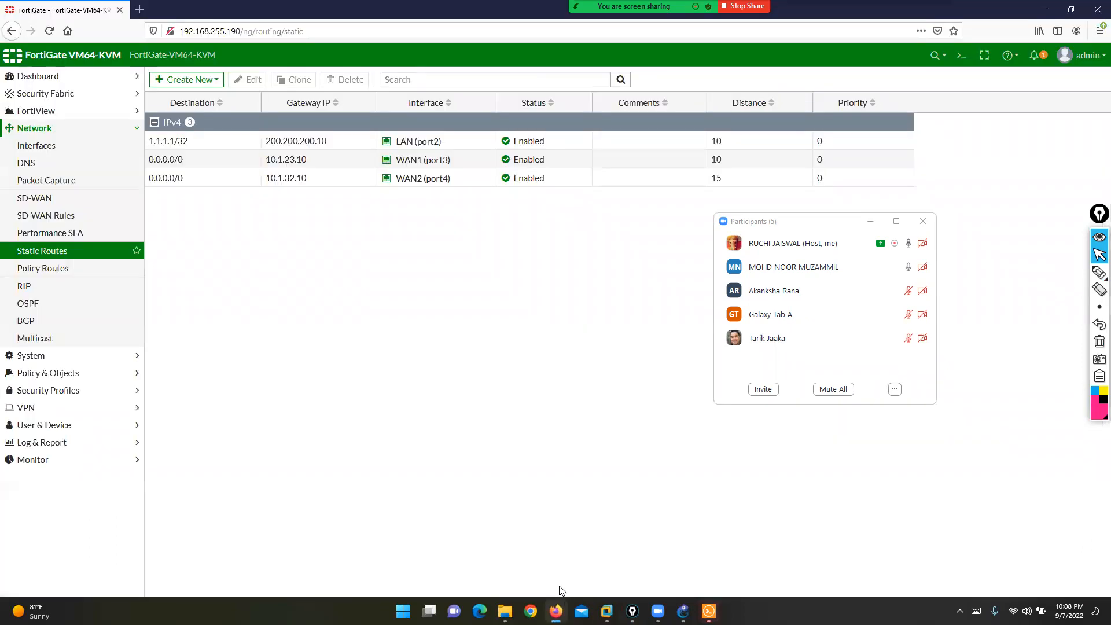
pyautogui.click(212, 181)
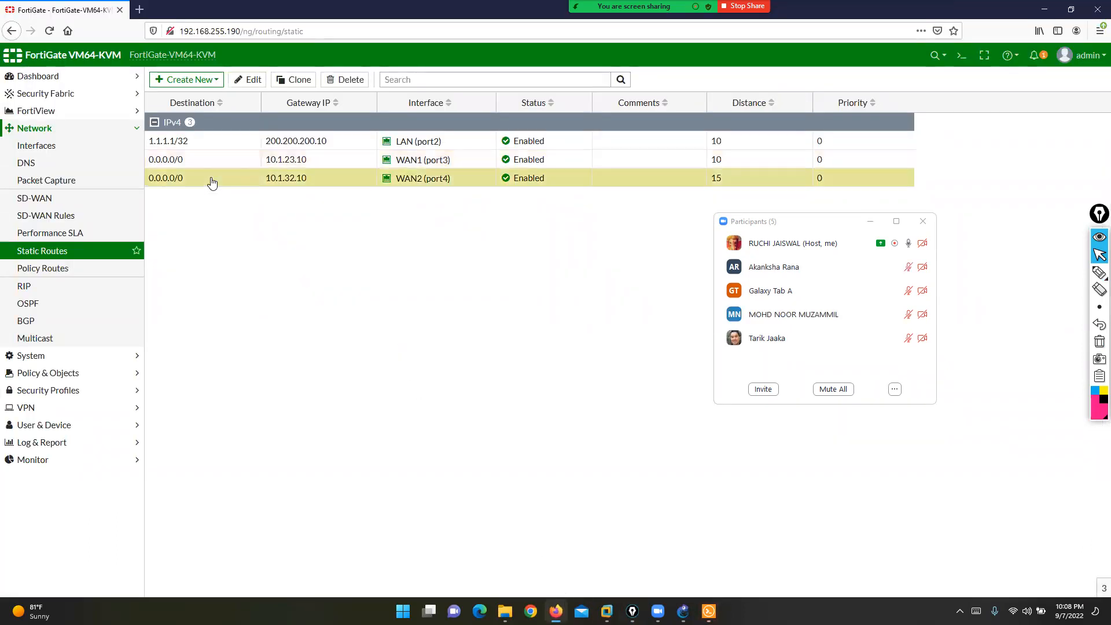
pyautogui.click(248, 80)
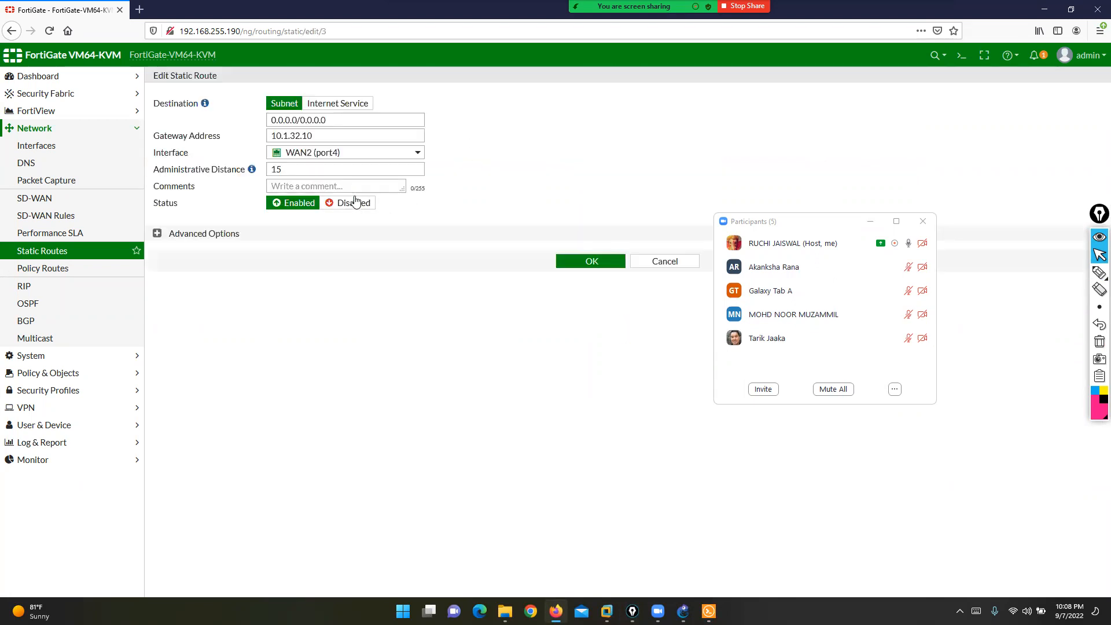
pyautogui.moveTo(321, 168); pyautogui.dragTo(244, 171)
pyautogui.write('10')
pyautogui.click(587, 264)
# - Circle the two default routes' distance values, then return to the terminal
pyautogui.click(1098, 272)
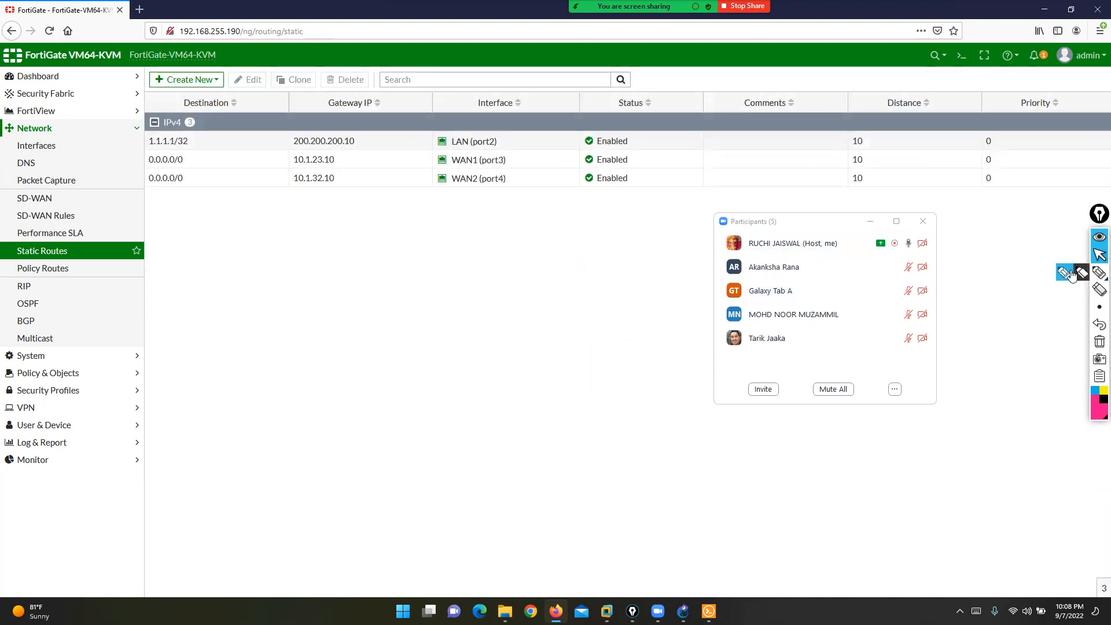
pyautogui.moveTo(868, 149)
pyautogui.mouseDown()
pyautogui.moveTo(846, 169)
pyautogui.moveTo(889, 193)
pyautogui.moveTo(874, 149)
pyautogui.moveTo(857, 148)
pyautogui.mouseUp()
pyautogui.click(1100, 255)
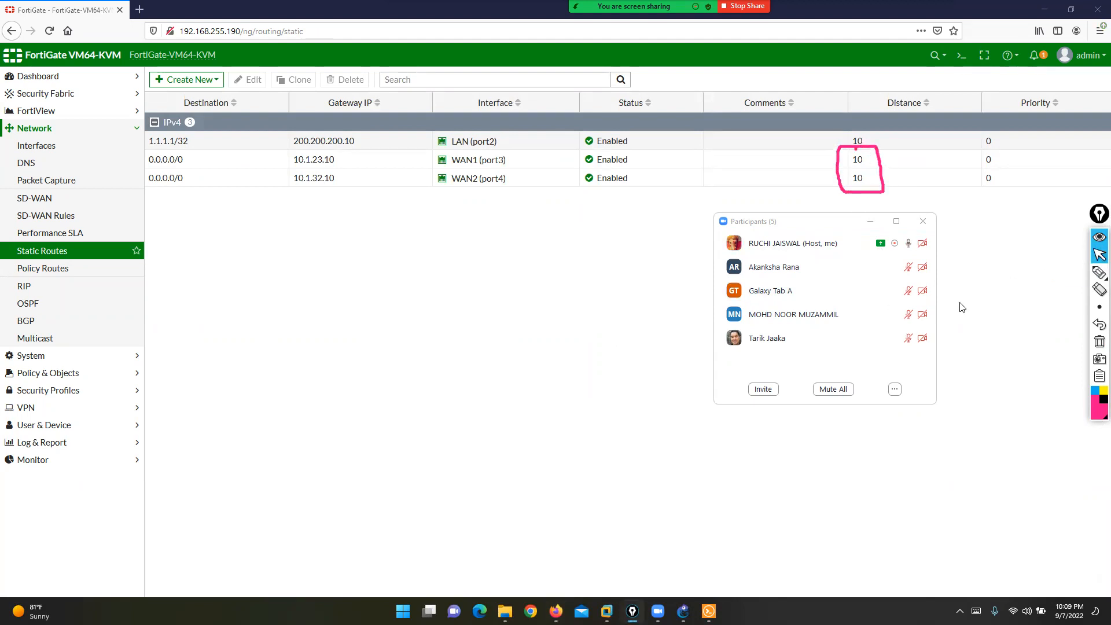
pyautogui.click(709, 611)
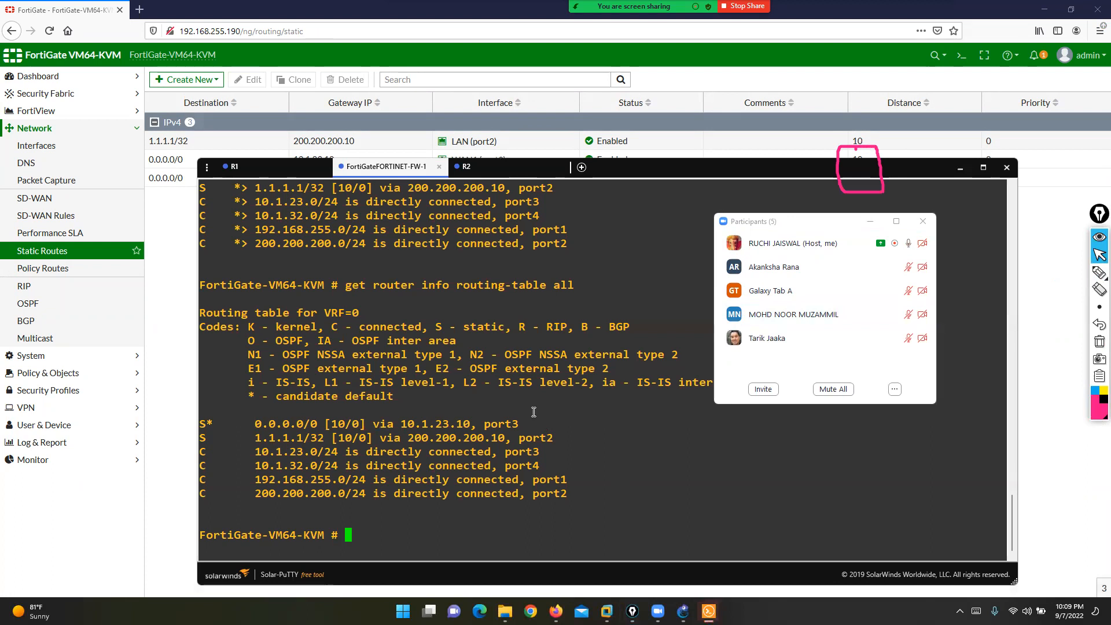
# - Rerun 'get router info routing-table all' and highlight both equal-cost default routes
pyautogui.press('Up')
pyautogui.press('BackSpace')
pyautogui.press('BackSpace')
pyautogui.press('BackSpace')
pyautogui.write('database')
pyautogui.press('BackSpace')
pyautogui.press('BackSpace')
pyautogui.press('BackSpace')
pyautogui.press('BackSpace')
pyautogui.press('BackSpace')
pyautogui.press('BackSpace')
pyautogui.press('BackSpace')
pyautogui.press('BackSpace')
pyautogui.write('all')
pyautogui.press('Return')
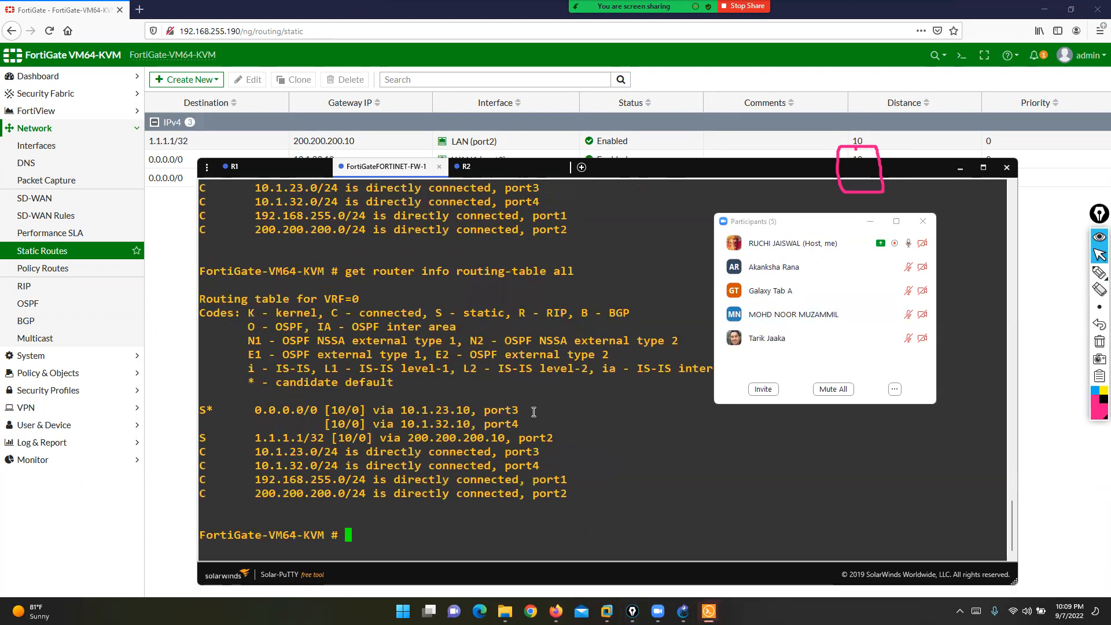
pyautogui.moveTo(204, 409); pyautogui.dragTo(528, 426)
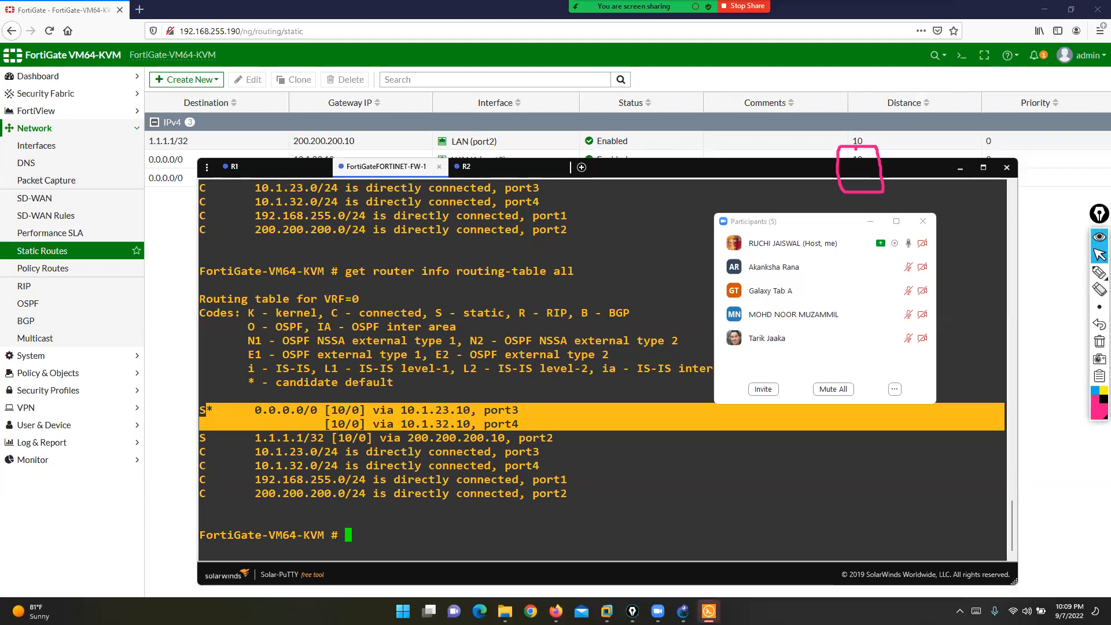
pyautogui.click(516, 492)
pyautogui.moveTo(201, 408); pyautogui.dragTo(527, 427)
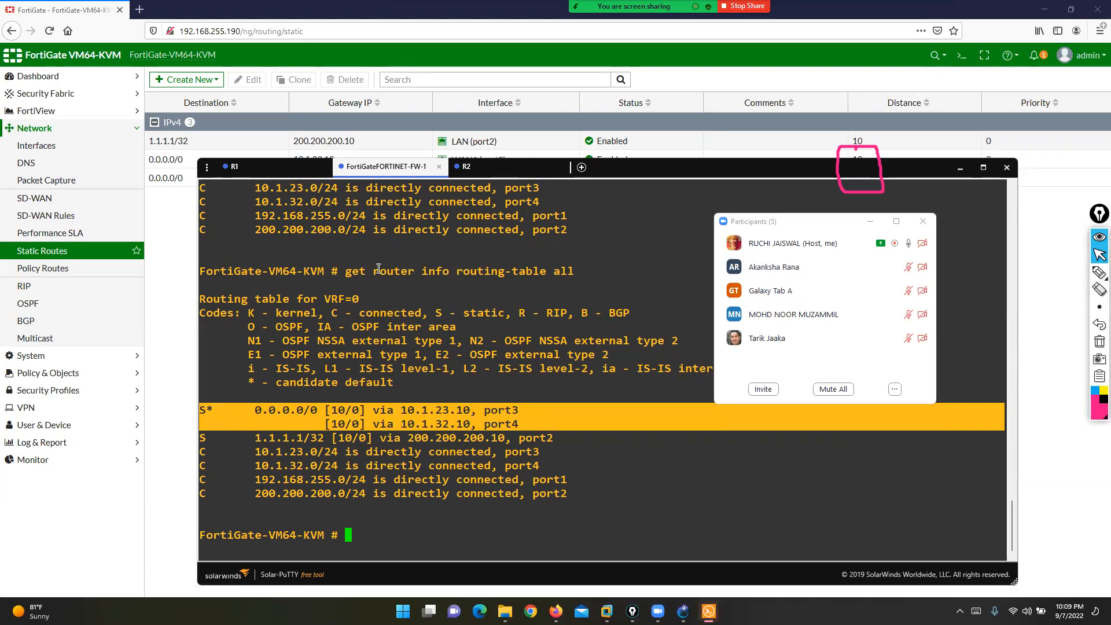
# - Annotate the command line and box the two [10/0] default route entries
pyautogui.moveTo(325, 271); pyautogui.dragTo(603, 274)
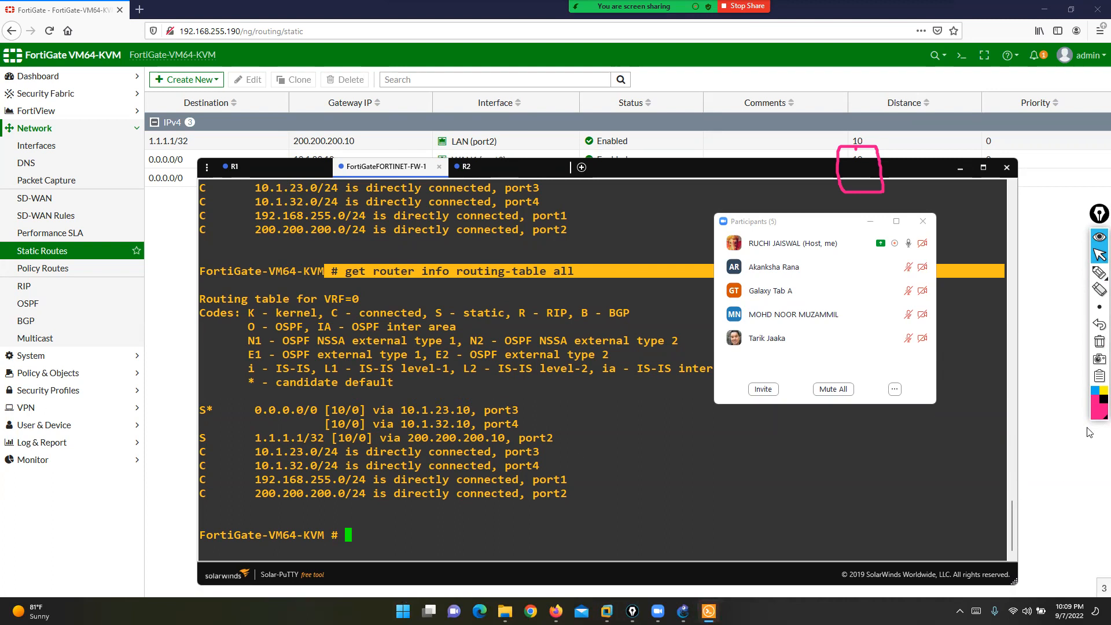
pyautogui.click(1099, 342)
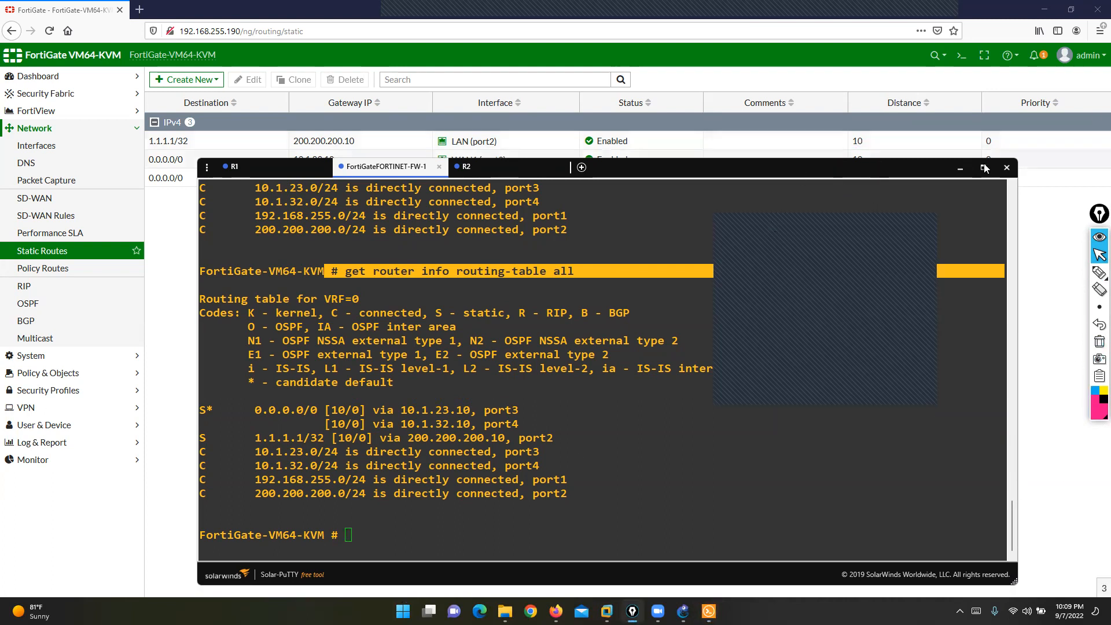
pyautogui.moveTo(347, 404)
pyautogui.mouseDown()
pyautogui.moveTo(323, 419)
pyautogui.moveTo(365, 428)
pyautogui.moveTo(364, 403)
pyautogui.mouseUp()
pyautogui.moveTo(256, 400)
pyautogui.mouseDown()
pyautogui.moveTo(233, 400)
pyautogui.moveTo(258, 431)
pyautogui.mouseUp()
pyautogui.moveTo(505, 396); pyautogui.dragTo(528, 433)
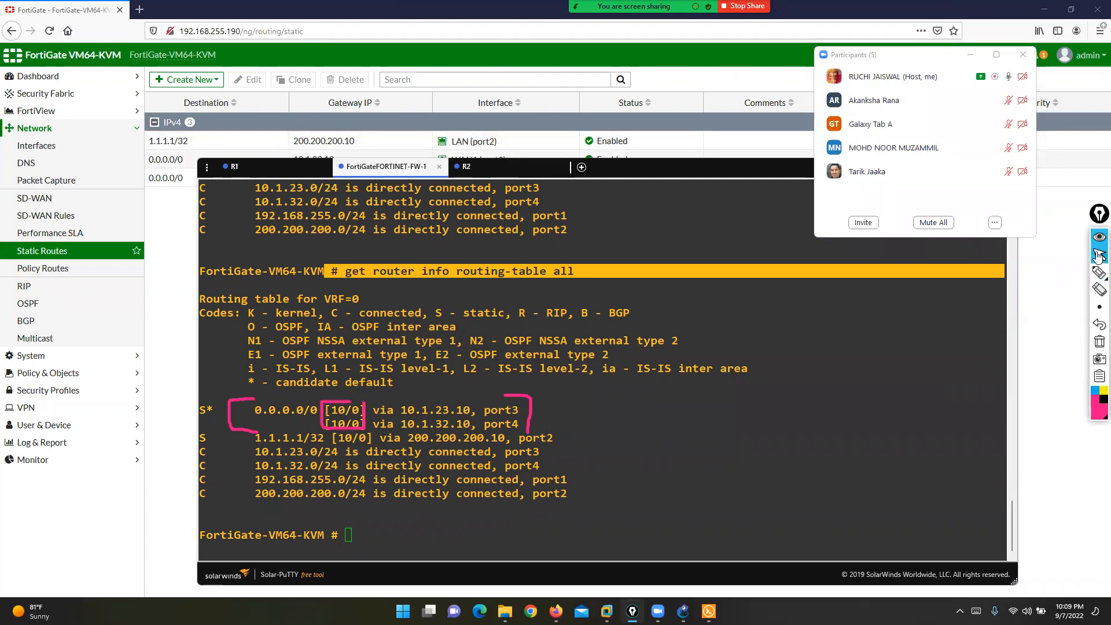
# - Close the participants list and mark the Priority column on Static Routes
pyautogui.click(1022, 58)
pyautogui.click(1057, 259)
pyautogui.click(1099, 272)
pyautogui.moveTo(1052, 92)
pyautogui.mouseDown()
pyautogui.moveTo(1010, 100)
pyautogui.moveTo(1004, 209)
pyautogui.moveTo(1066, 95)
pyautogui.moveTo(1042, 90)
pyautogui.mouseUp()
pyautogui.click(1100, 342)
pyautogui.click(1100, 254)
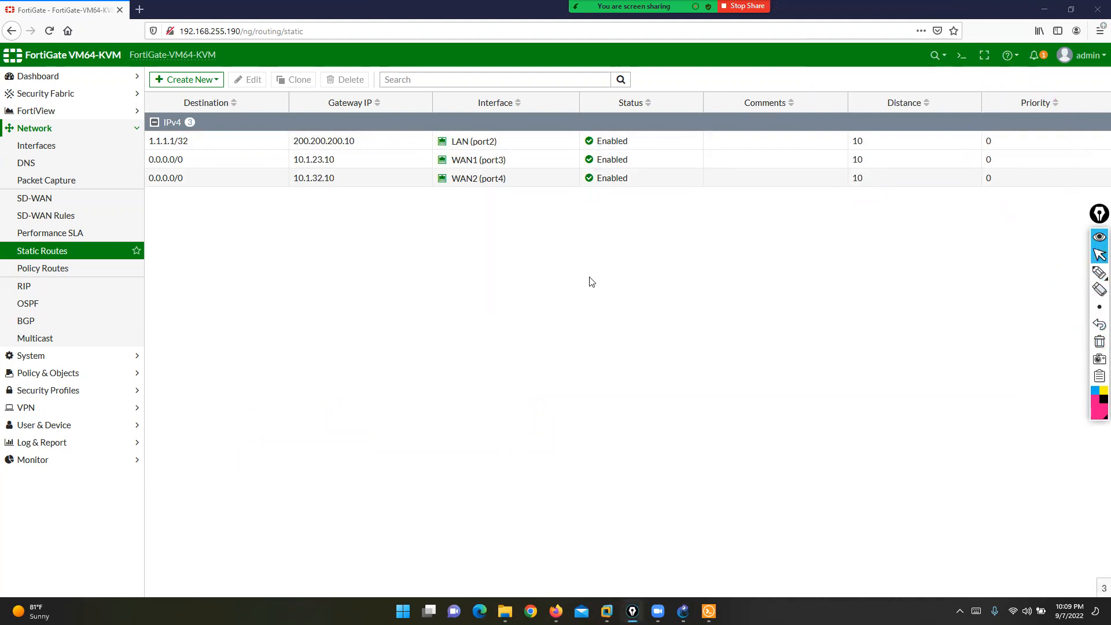
# - Set the WAN1 default route's priority to 10 under Advanced Options
pyautogui.doubleClick(213, 159)
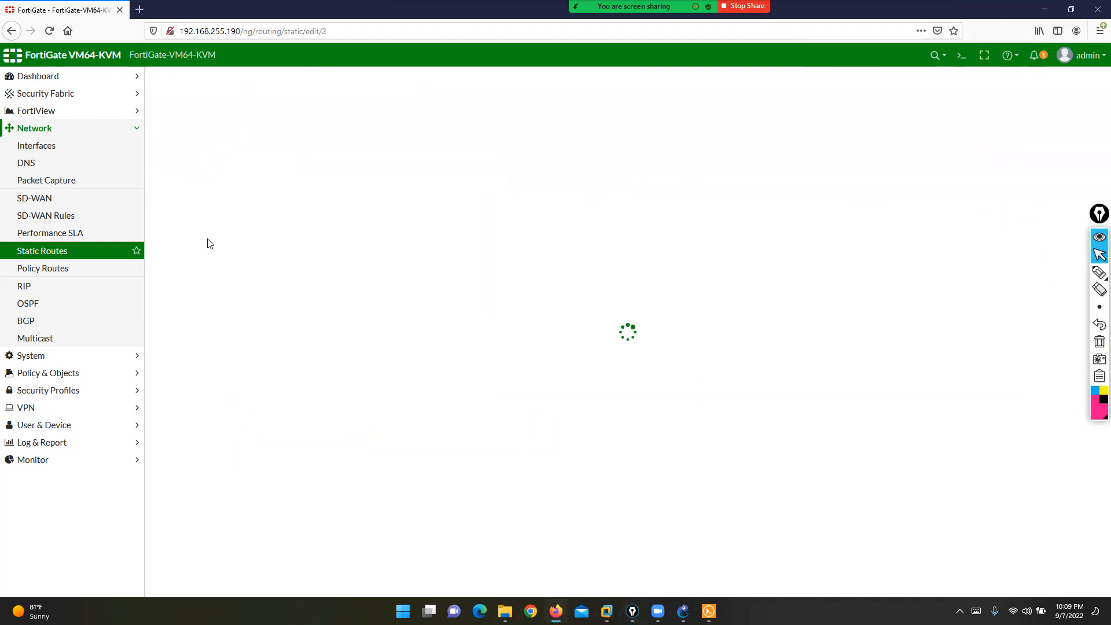
pyautogui.click(157, 234)
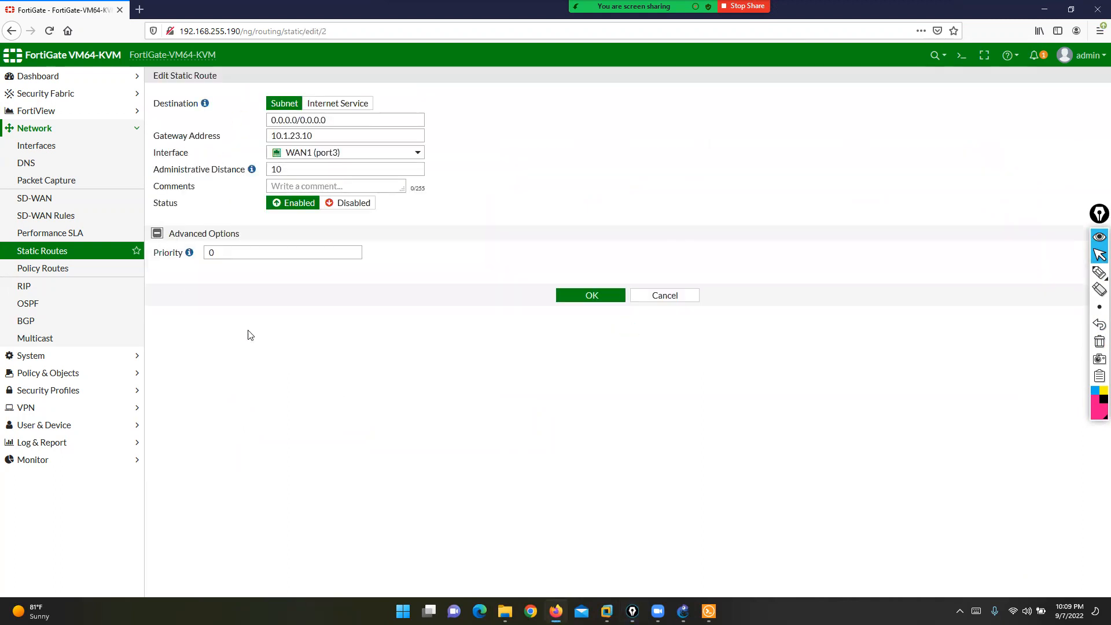
pyautogui.click(219, 252)
pyautogui.doubleClick(219, 252)
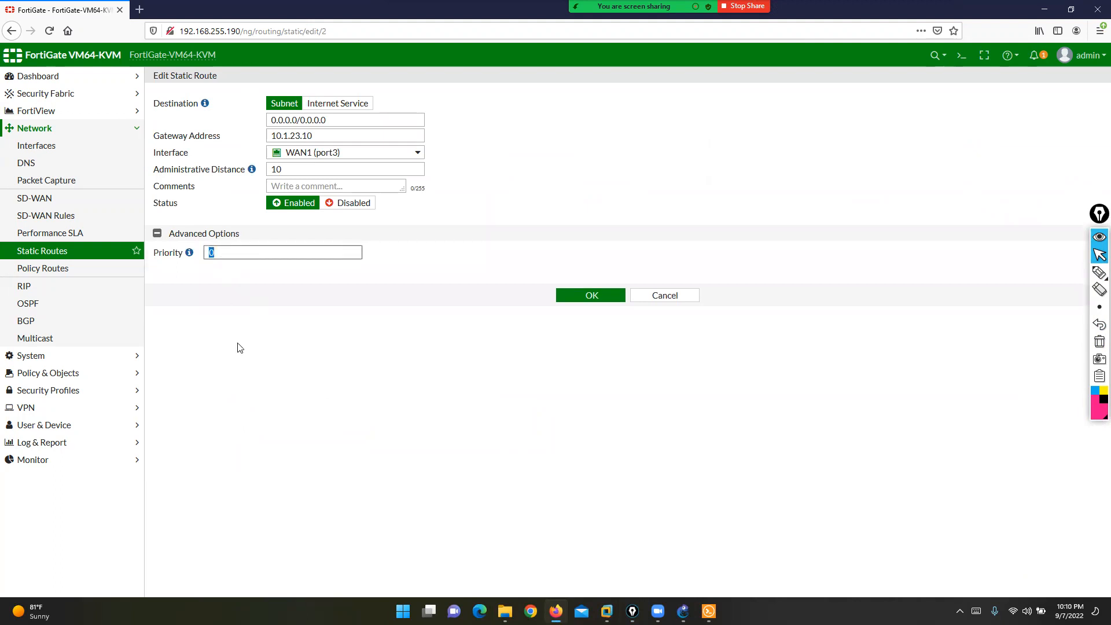
pyautogui.moveTo(190, 255)
pyautogui.write('0')
pyautogui.click(609, 297)
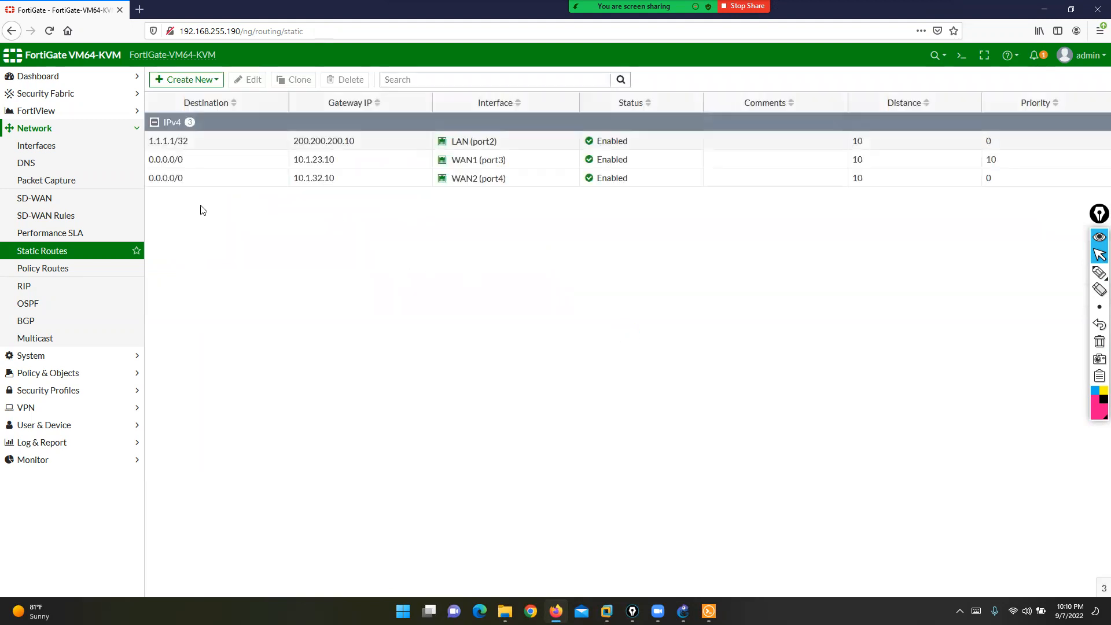
# - Edit the WAN2 default route's administrative distance and save it
pyautogui.click(251, 79)
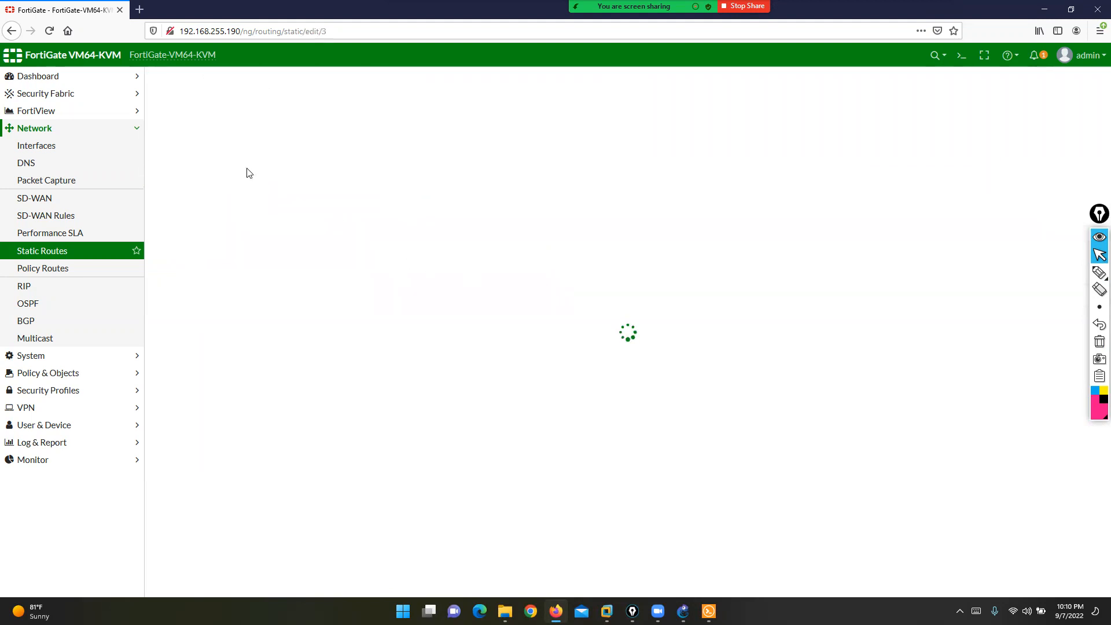
pyautogui.click(222, 171)
pyautogui.write('25')
pyautogui.click(582, 261)
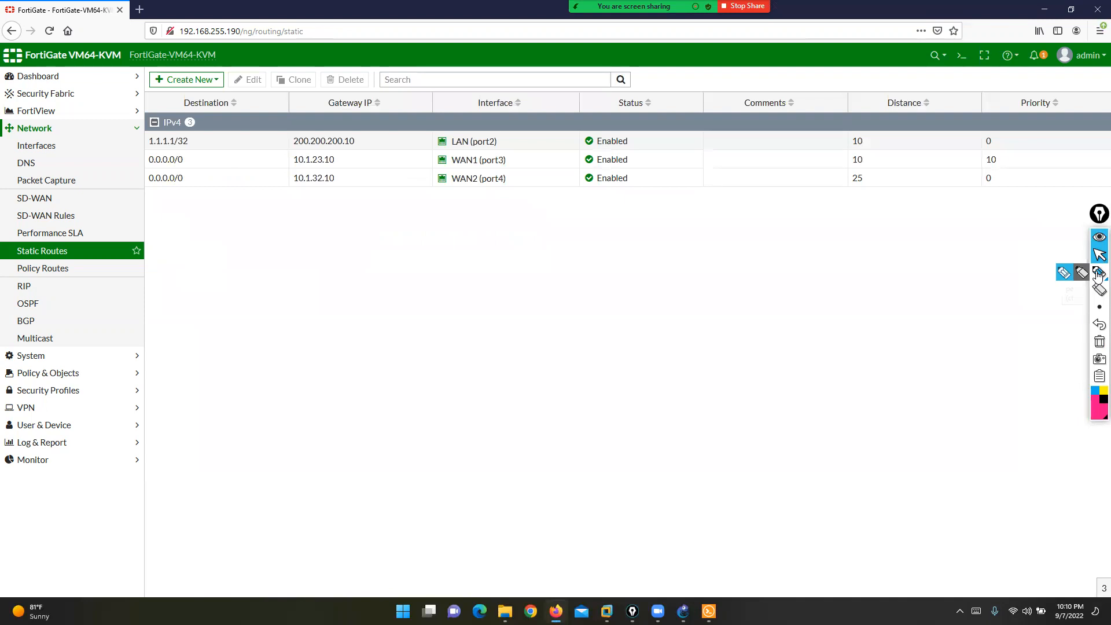
# - Reopen the WAN2 route and set distance 10 with priority 25
pyautogui.click(241, 179)
pyautogui.click(237, 79)
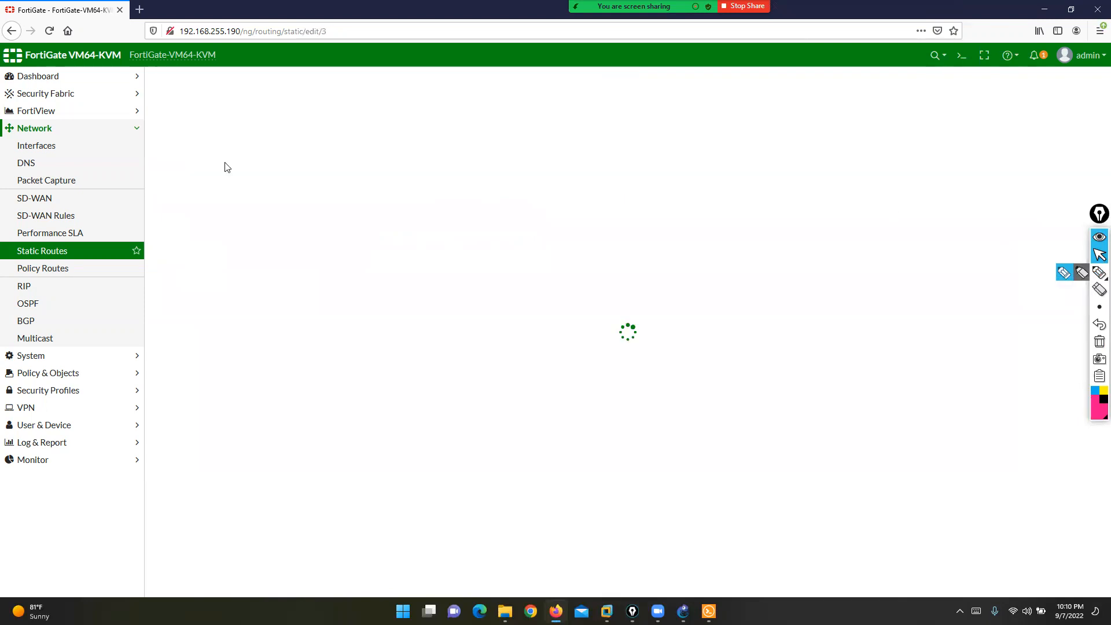
pyautogui.moveTo(415, 169); pyautogui.dragTo(266, 166)
pyautogui.write('10')
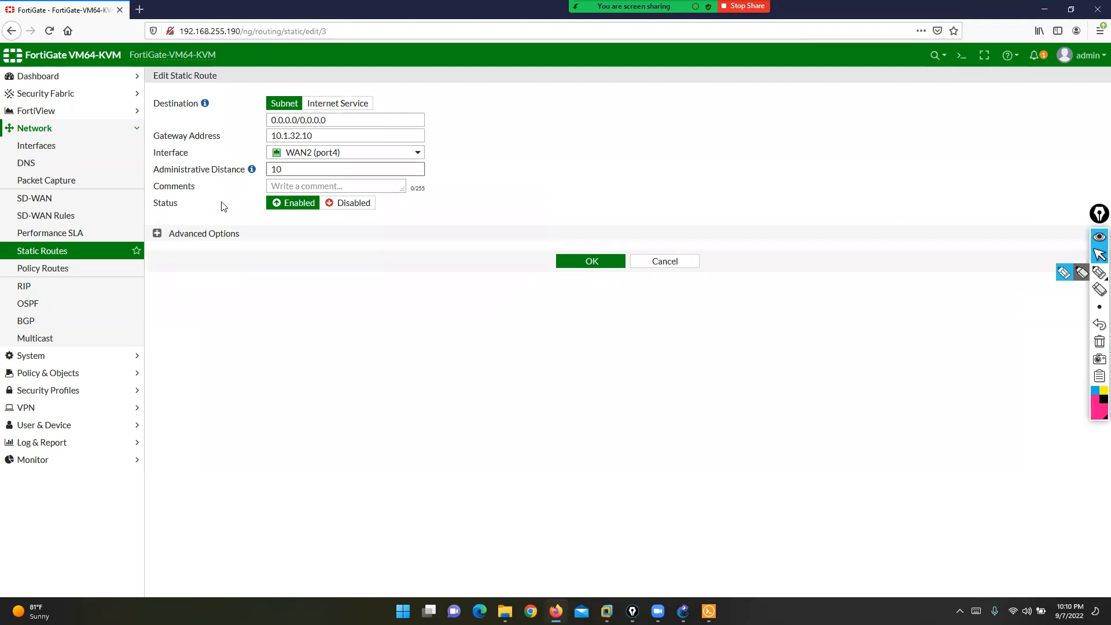
pyautogui.click(158, 234)
pyautogui.press('Tab')
pyautogui.write('2')
pyautogui.click(580, 296)
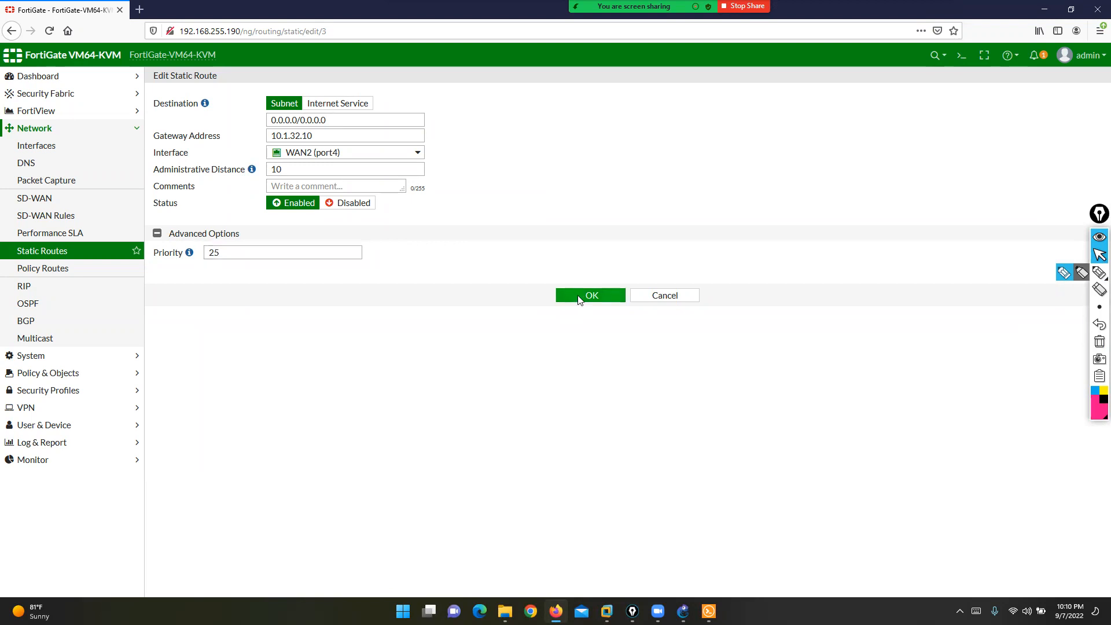
pyautogui.click(1066, 272)
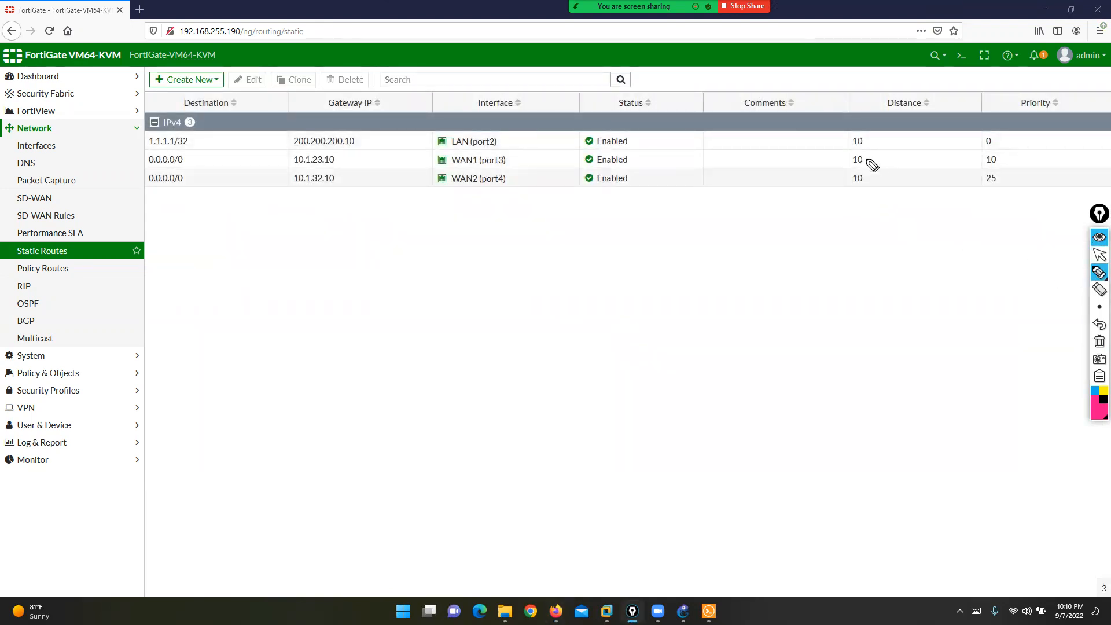
# - Mark both routes' distance 10 and WAN1's priority, then open the Create New menu
pyautogui.moveTo(866, 150)
pyautogui.mouseDown()
pyautogui.moveTo(847, 152)
pyautogui.moveTo(858, 184)
pyautogui.moveTo(868, 150)
pyautogui.mouseUp()
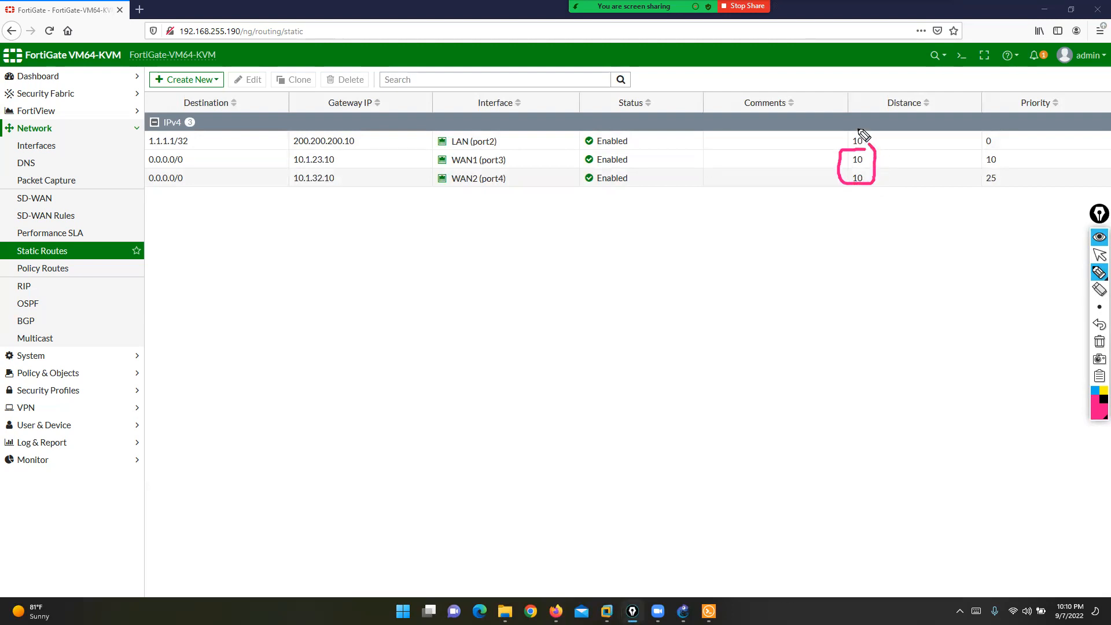
pyautogui.moveTo(1003, 149)
pyautogui.mouseDown()
pyautogui.moveTo(967, 168)
pyautogui.moveTo(1010, 191)
pyautogui.moveTo(995, 154)
pyautogui.mouseUp()
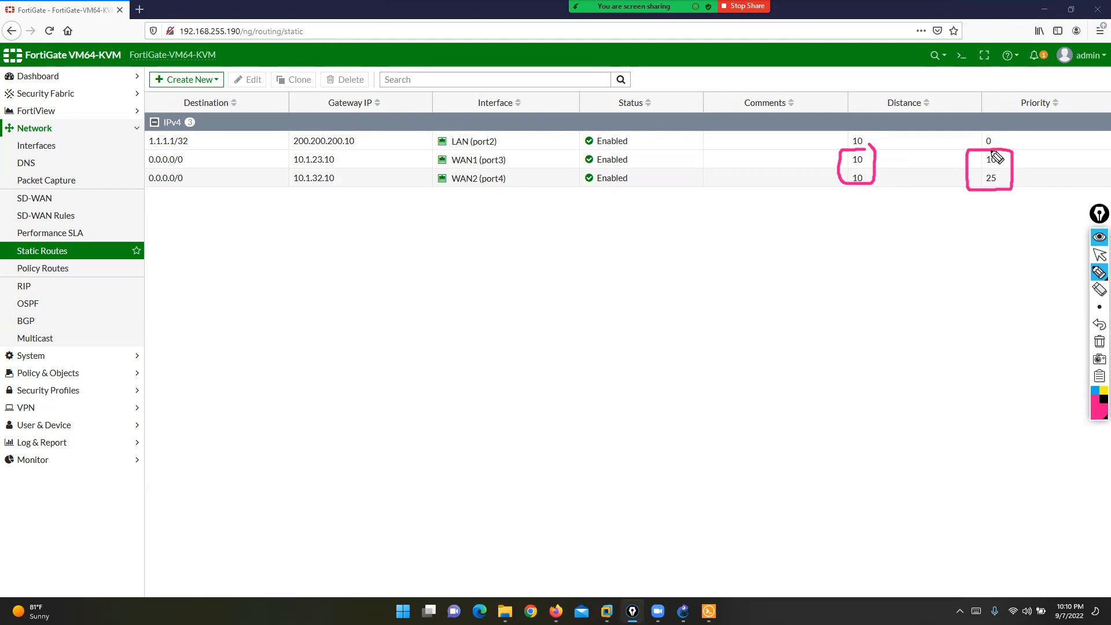
pyautogui.click(1100, 255)
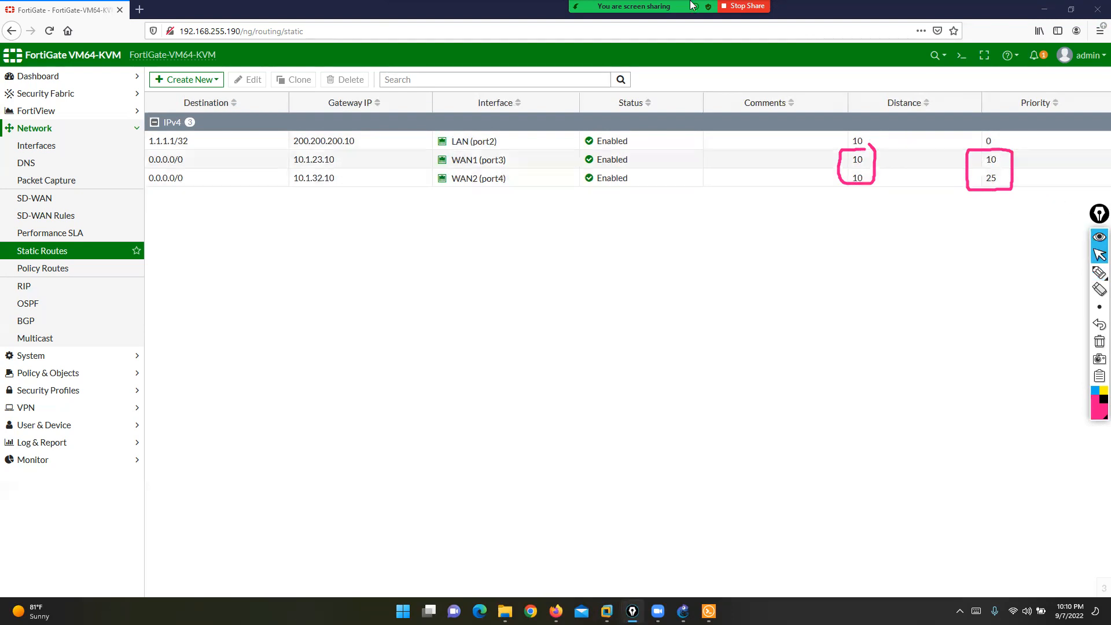
pyautogui.click(893, 46)
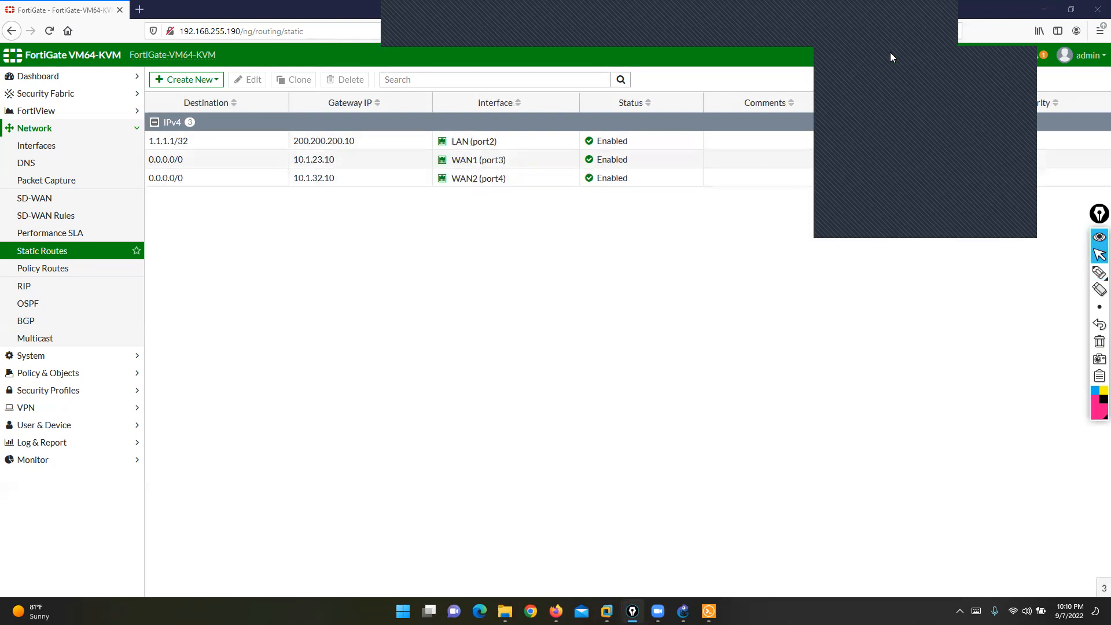
pyautogui.moveTo(900, 56); pyautogui.dragTo(571, 271)
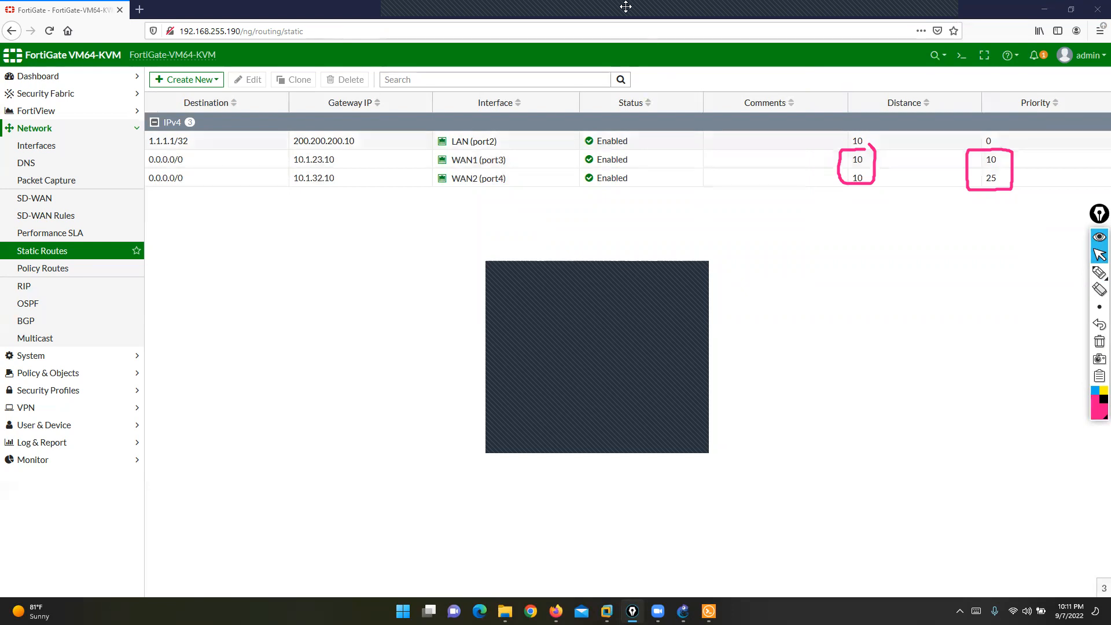
pyautogui.moveTo(406, 24)
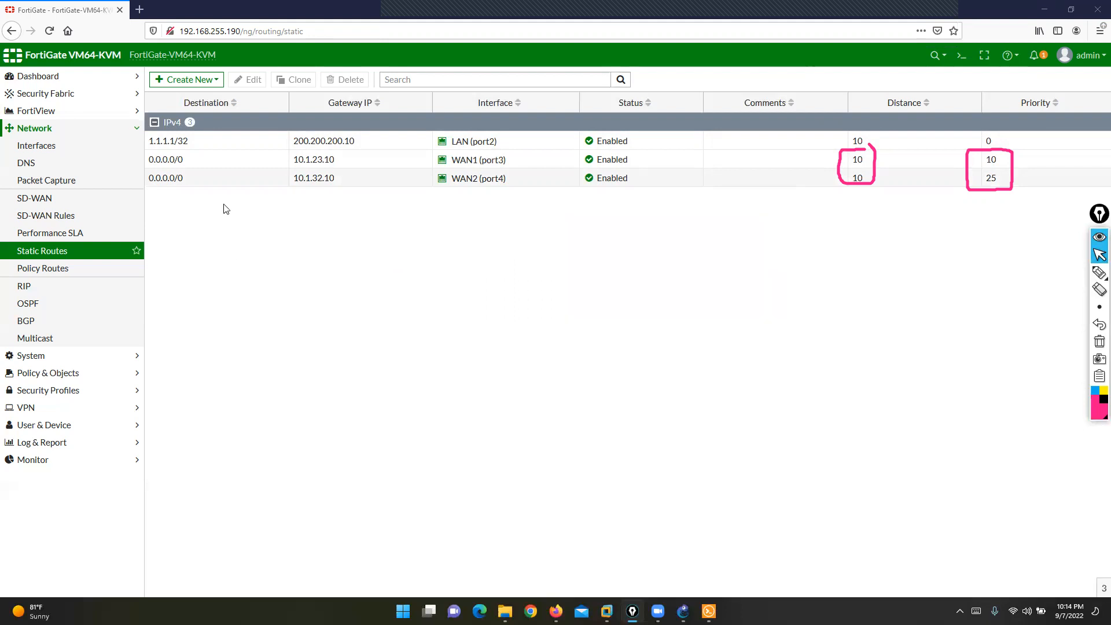
pyautogui.click(186, 79)
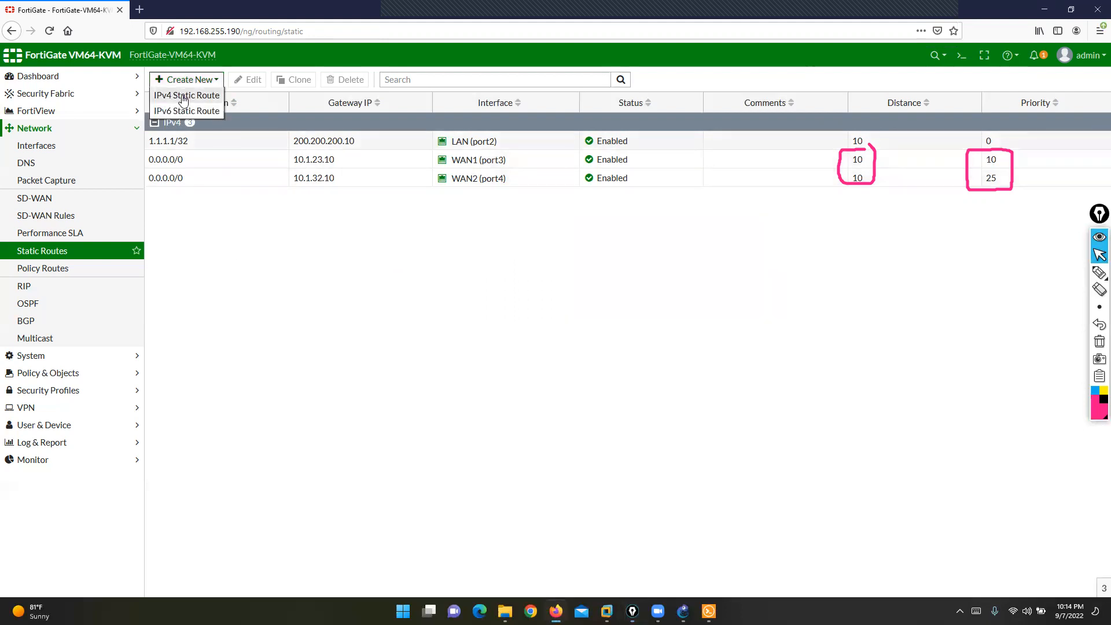
# - Start an IPv4 static route, point out its fields, and switch Destination to Internet Service
pyautogui.click(184, 96)
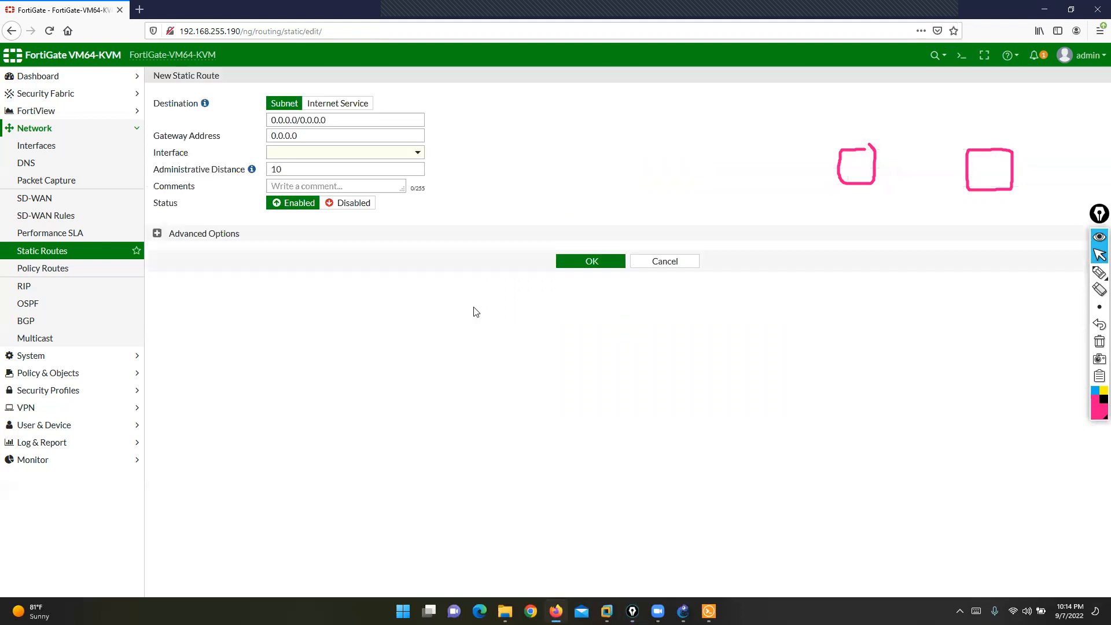
pyautogui.moveTo(159, 75); pyautogui.dragTo(212, 76)
pyautogui.click(1100, 342)
pyautogui.click(1099, 272)
pyautogui.moveTo(272, 25)
pyautogui.mouseDown()
pyautogui.moveTo(272, 91)
pyautogui.moveTo(283, 84)
pyautogui.moveTo(336, 116)
pyautogui.moveTo(316, 131)
pyautogui.moveTo(251, 112)
pyautogui.moveTo(282, 128)
pyautogui.moveTo(265, 134)
pyautogui.mouseUp()
pyautogui.moveTo(198, 154); pyautogui.dragTo(265, 153)
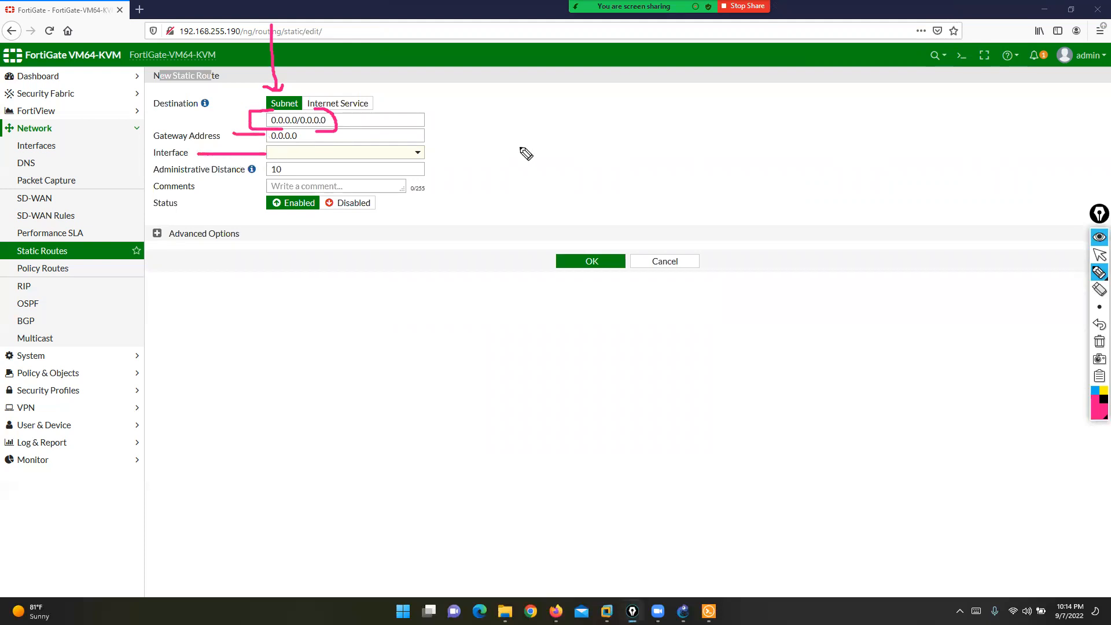
pyautogui.click(1100, 342)
pyautogui.click(1100, 255)
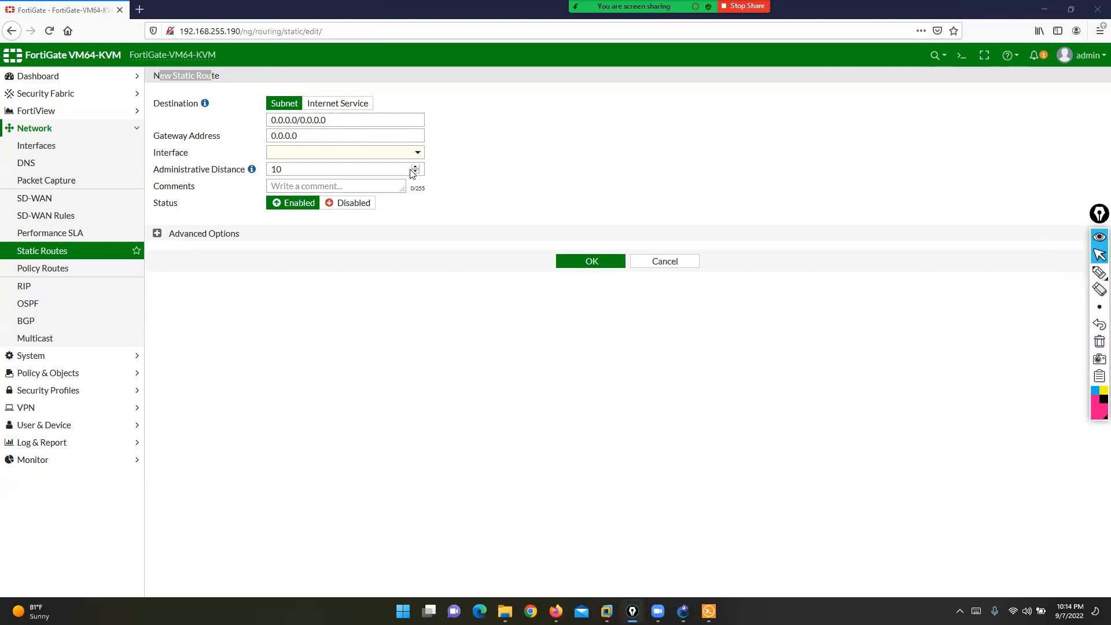
pyautogui.click(339, 110)
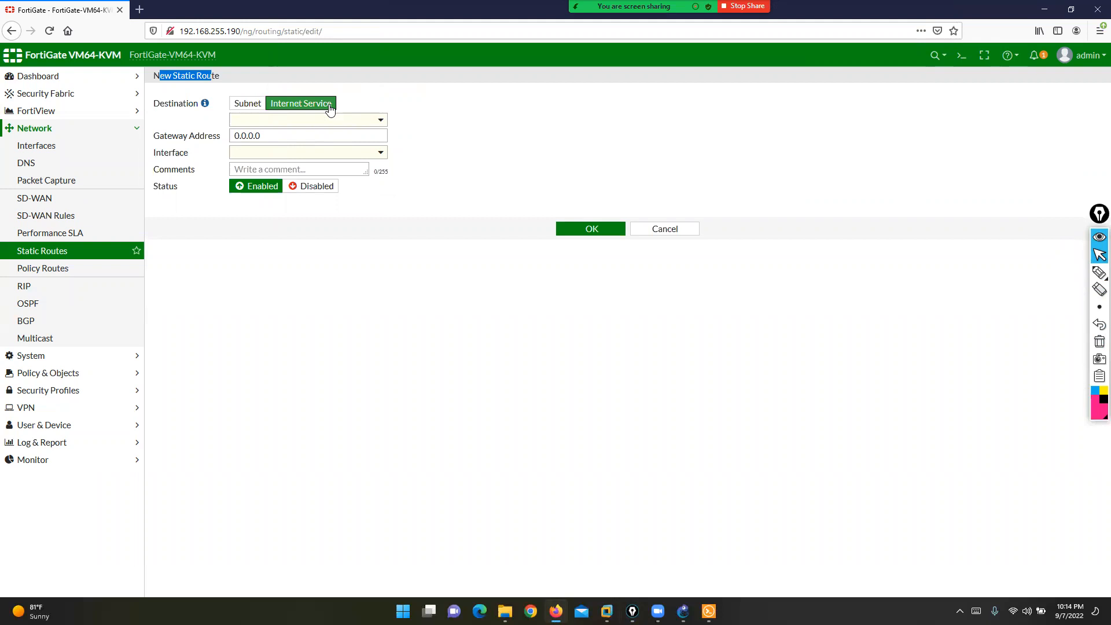
# - Open the Internet Service list and circle its 1,361-service count
pyautogui.click(347, 120)
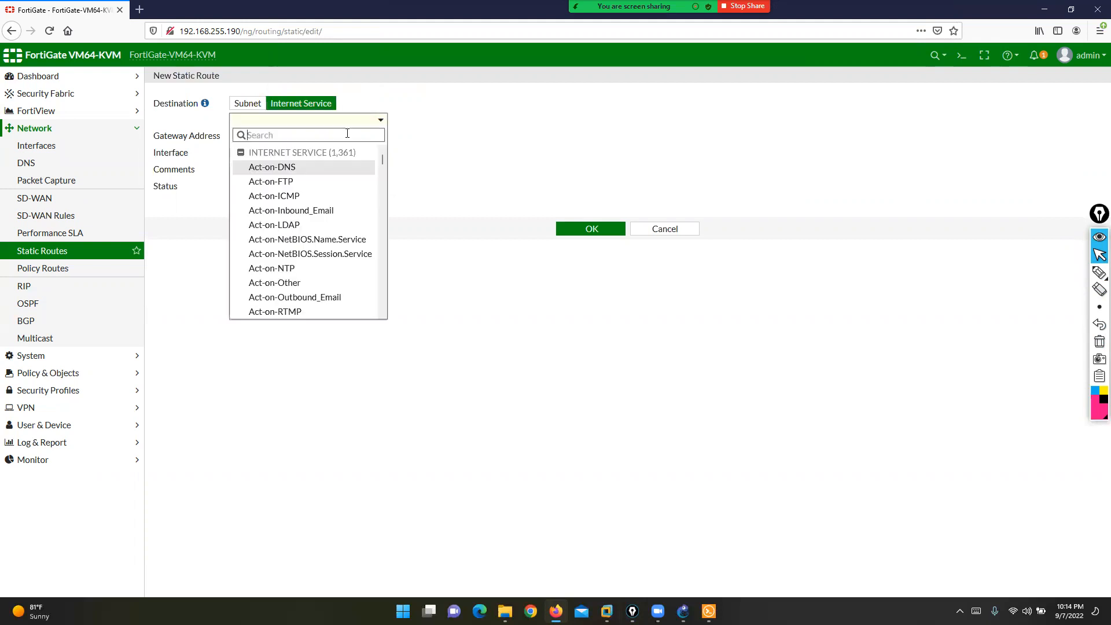
pyautogui.click(1100, 272)
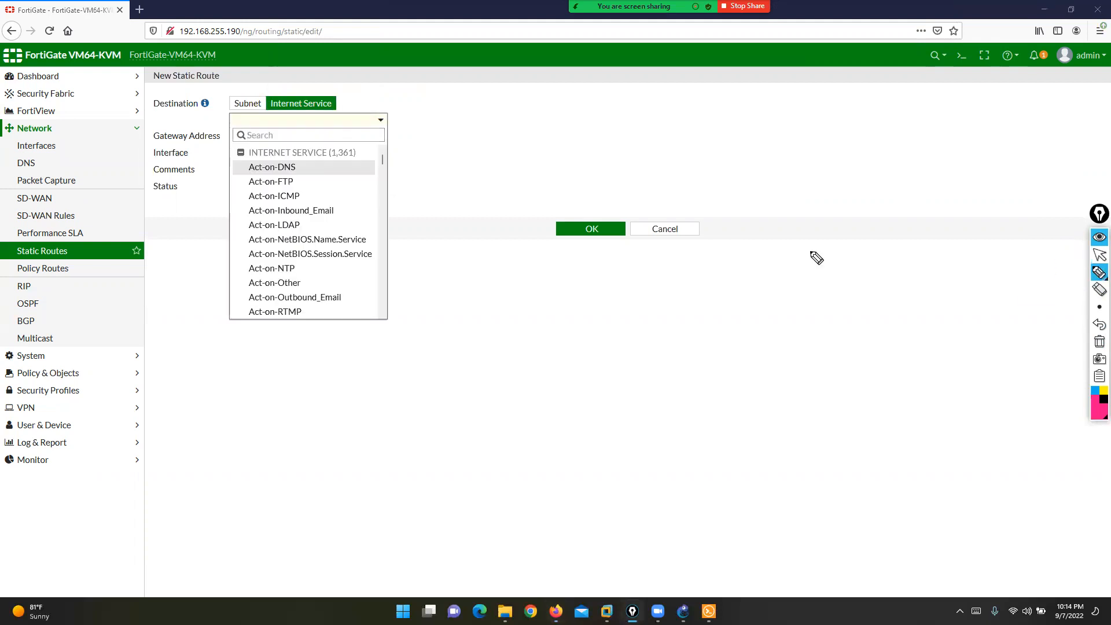
pyautogui.moveTo(318, 142)
pyautogui.mouseDown()
pyautogui.moveTo(319, 162)
pyautogui.moveTo(339, 163)
pyautogui.moveTo(362, 164)
pyautogui.moveTo(368, 145)
pyautogui.moveTo(319, 142)
pyautogui.mouseUp()
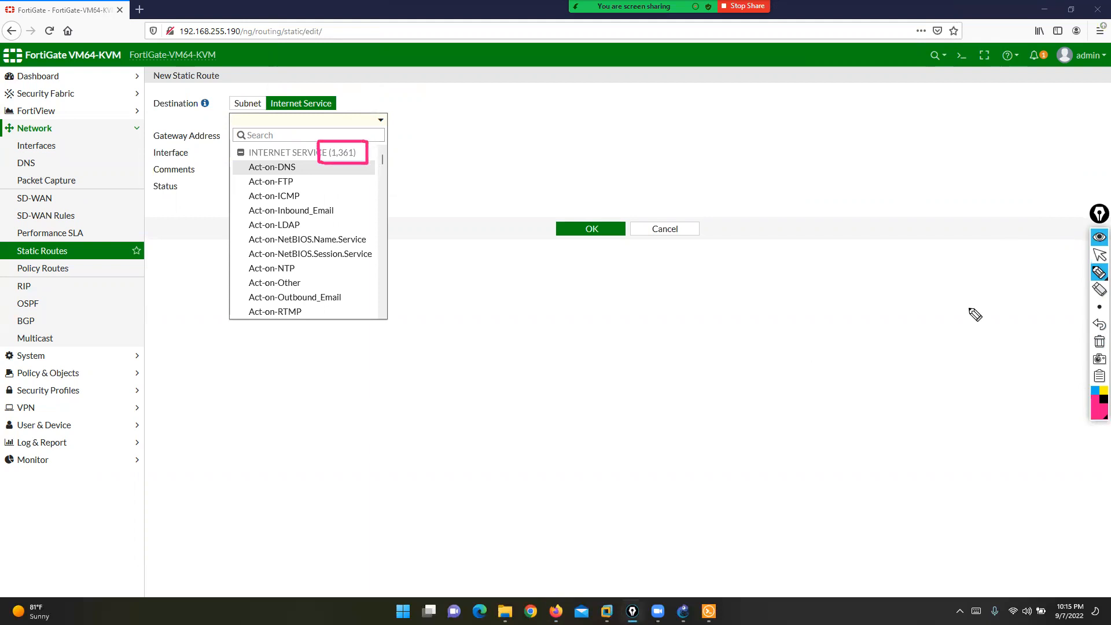
pyautogui.click(1097, 342)
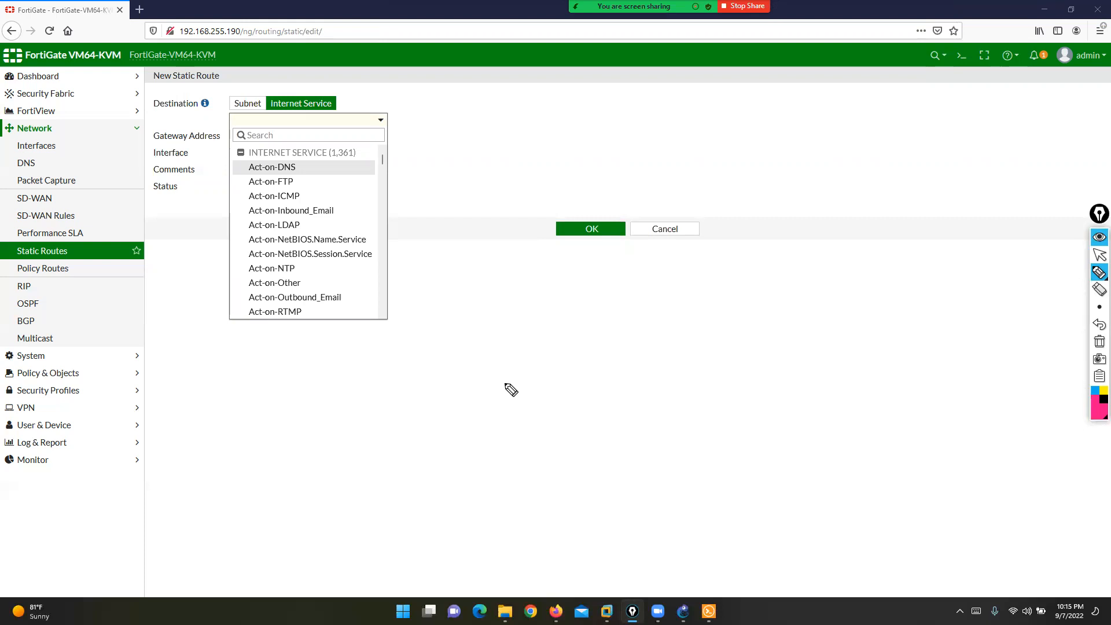
pyautogui.click(1100, 255)
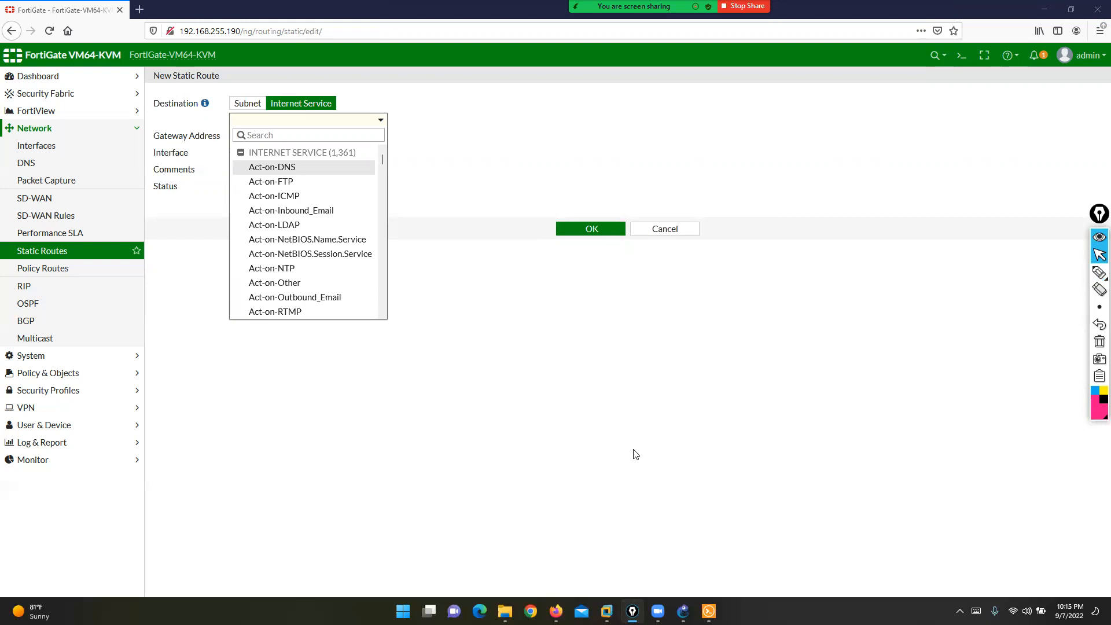
pyautogui.click(1100, 272)
pyautogui.moveTo(355, 141)
pyautogui.mouseDown()
pyautogui.moveTo(367, 145)
pyautogui.moveTo(366, 168)
pyautogui.moveTo(329, 146)
pyautogui.mouseUp()
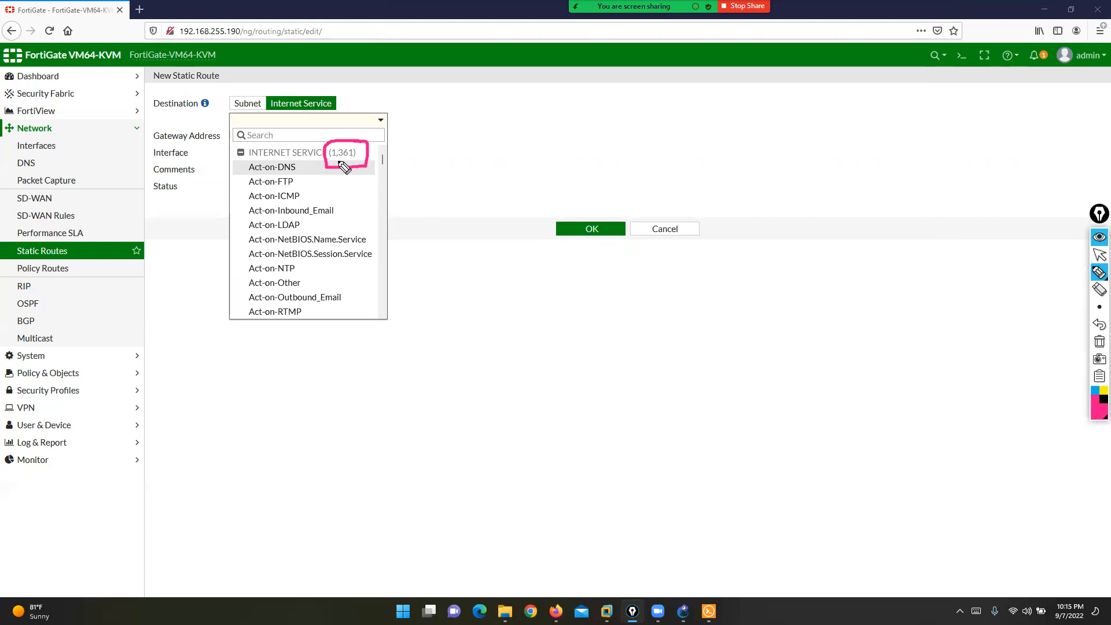
pyautogui.click(1098, 304)
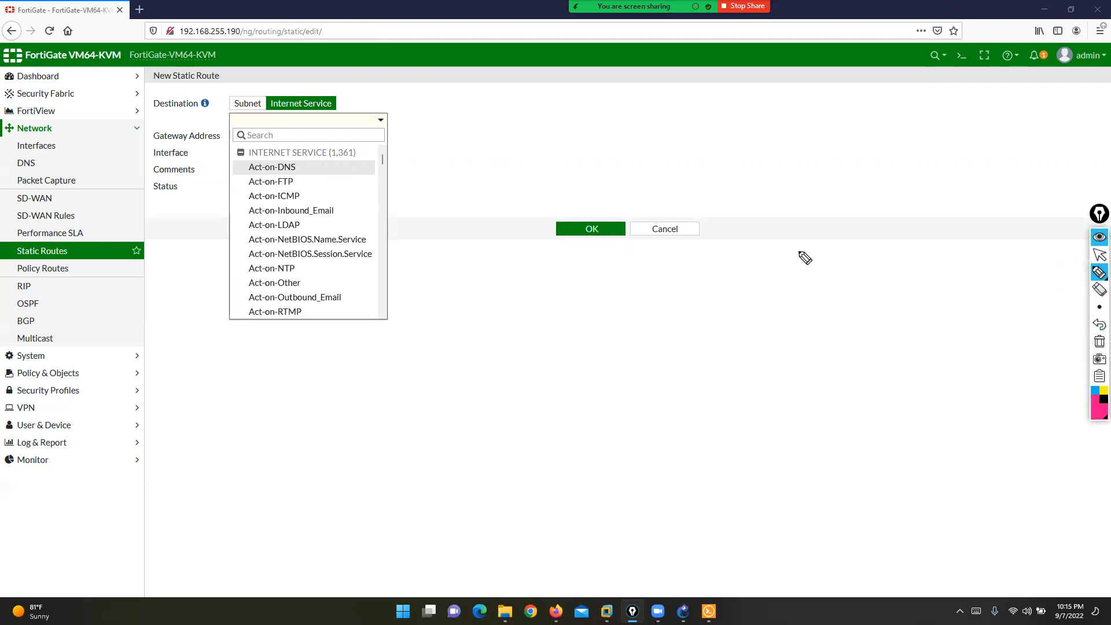
pyautogui.moveTo(365, 142)
pyautogui.mouseDown()
pyautogui.moveTo(355, 163)
pyautogui.moveTo(313, 163)
pyautogui.moveTo(367, 144)
pyautogui.moveTo(370, 155)
pyautogui.mouseUp()
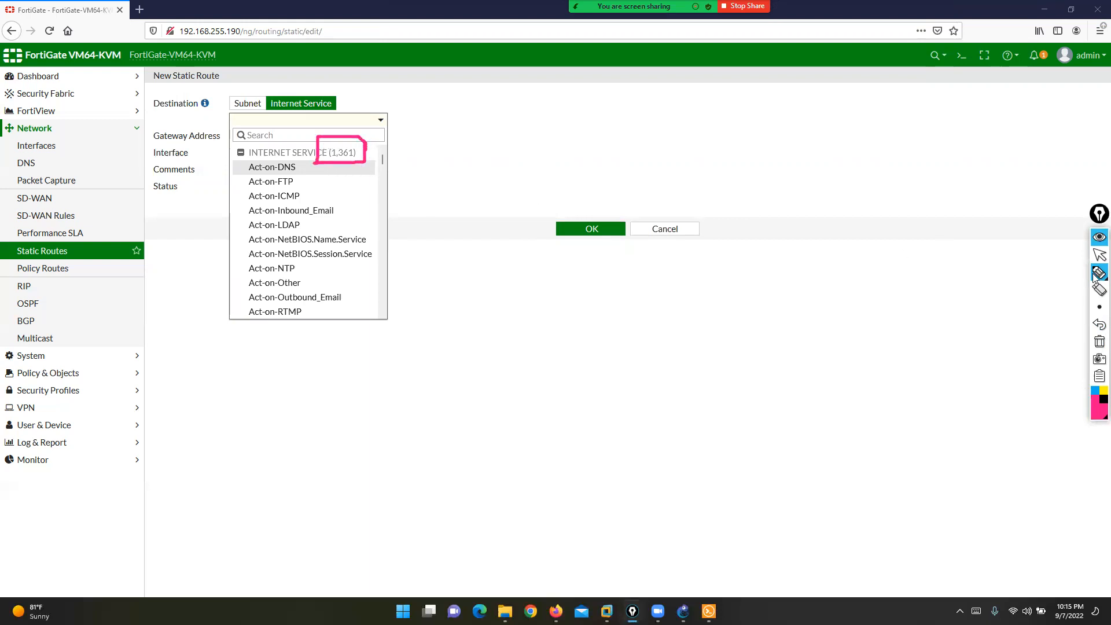
pyautogui.click(1099, 343)
pyautogui.click(1099, 254)
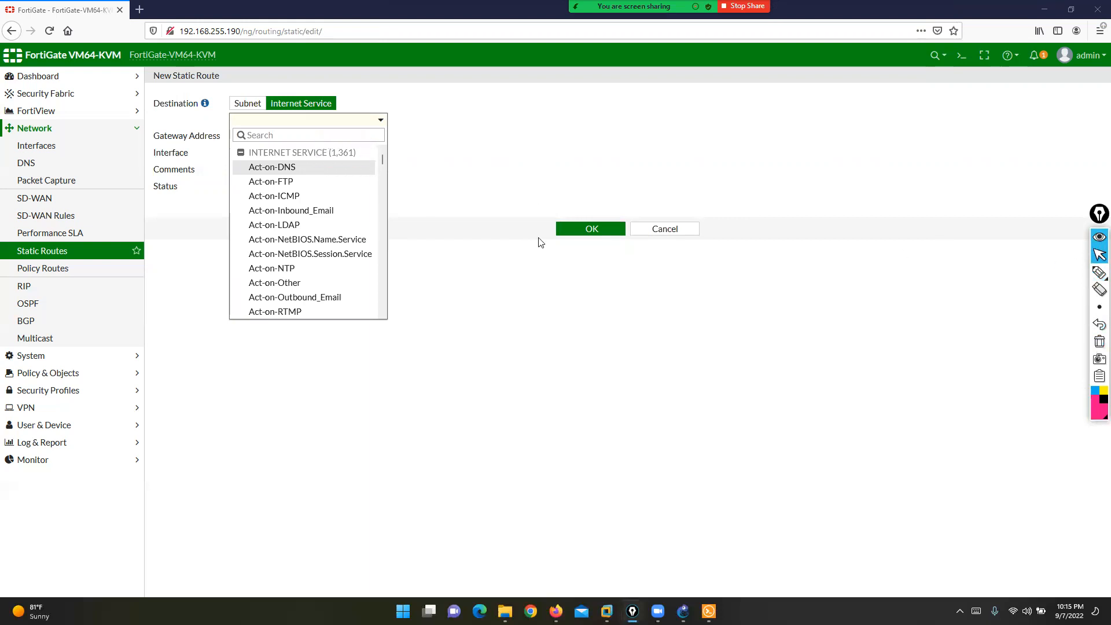
# - Search the list for 'ins' and pick Facebook-Instagram
pyautogui.scroll(-20, 303, 253)
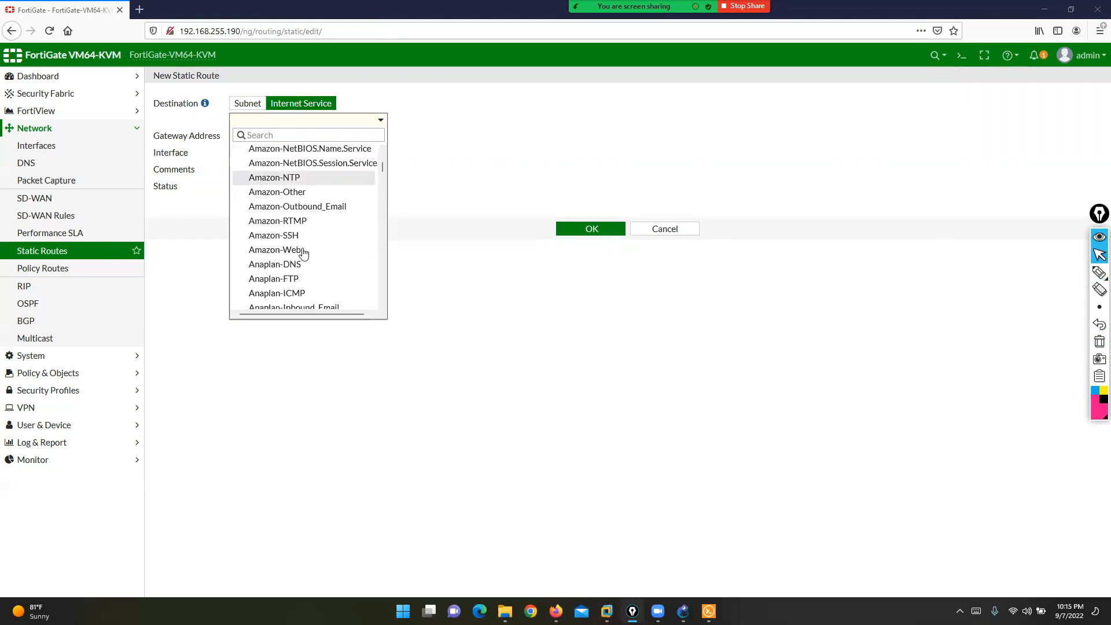
pyautogui.scroll(-3, 304, 254)
pyautogui.scroll(9, 303, 253)
pyautogui.click(288, 134)
pyautogui.write('ins')
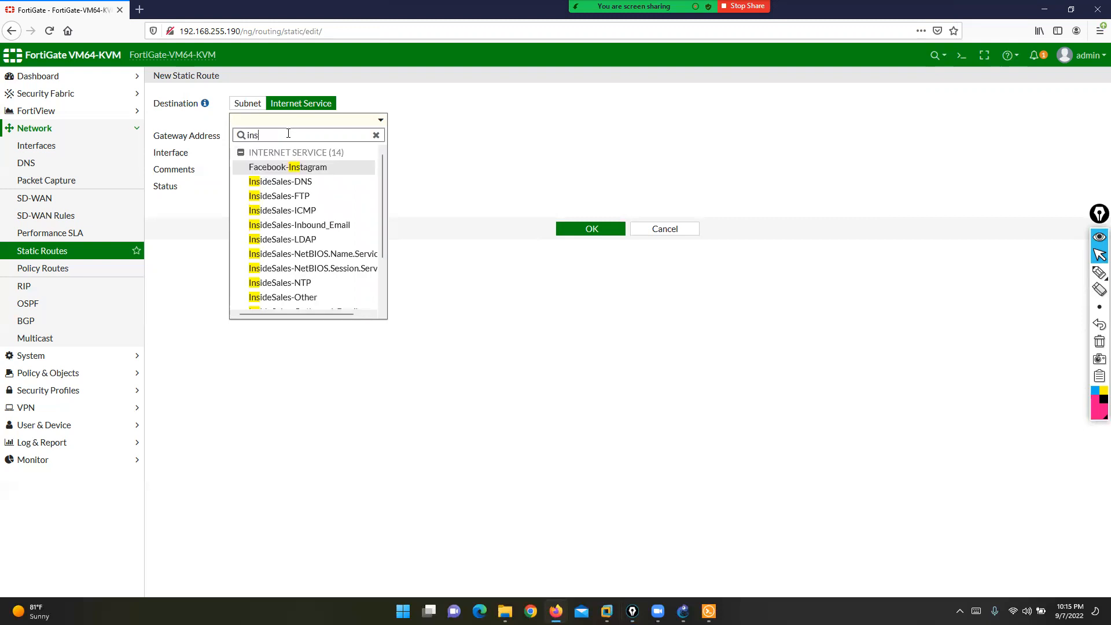
pyautogui.click(301, 167)
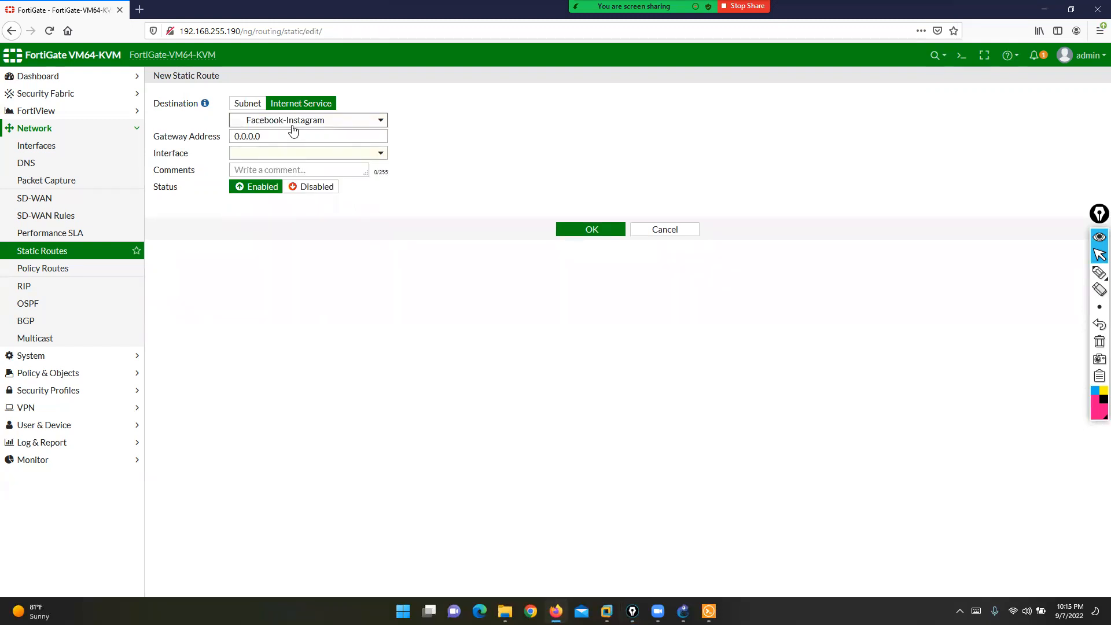
pyautogui.moveTo(293, 130)
# - Set gateway 10.1.32.10 and interface WAN2 (port4), then save the route
pyautogui.click(260, 133)
pyautogui.hotkey('ctrl', 'a')
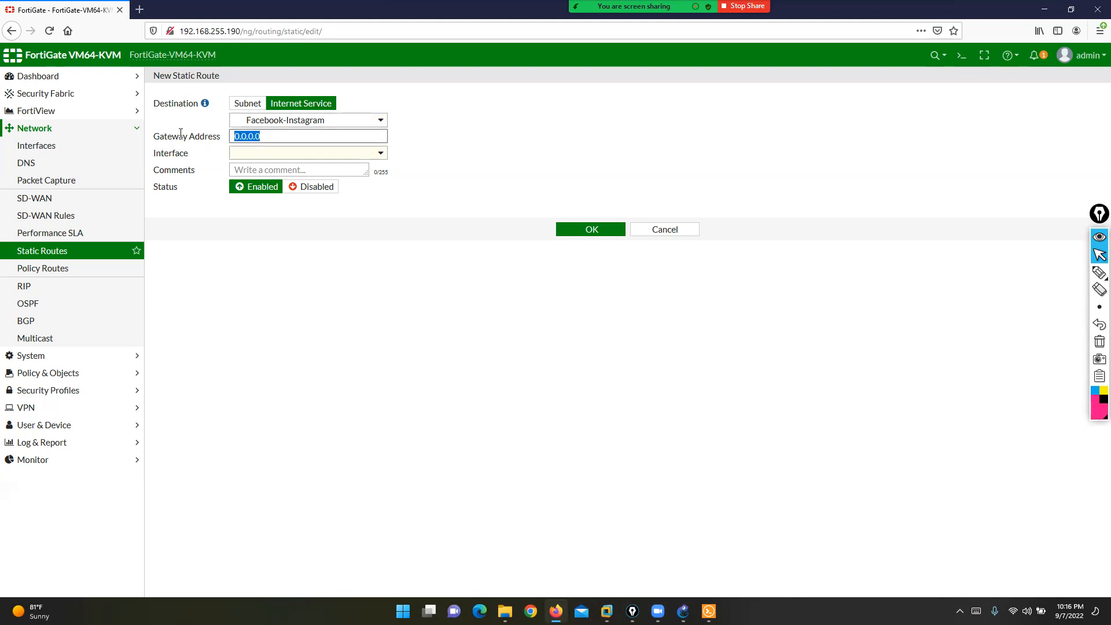
pyautogui.write('10.1.32.10')
pyautogui.click(274, 157)
pyautogui.click(569, 233)
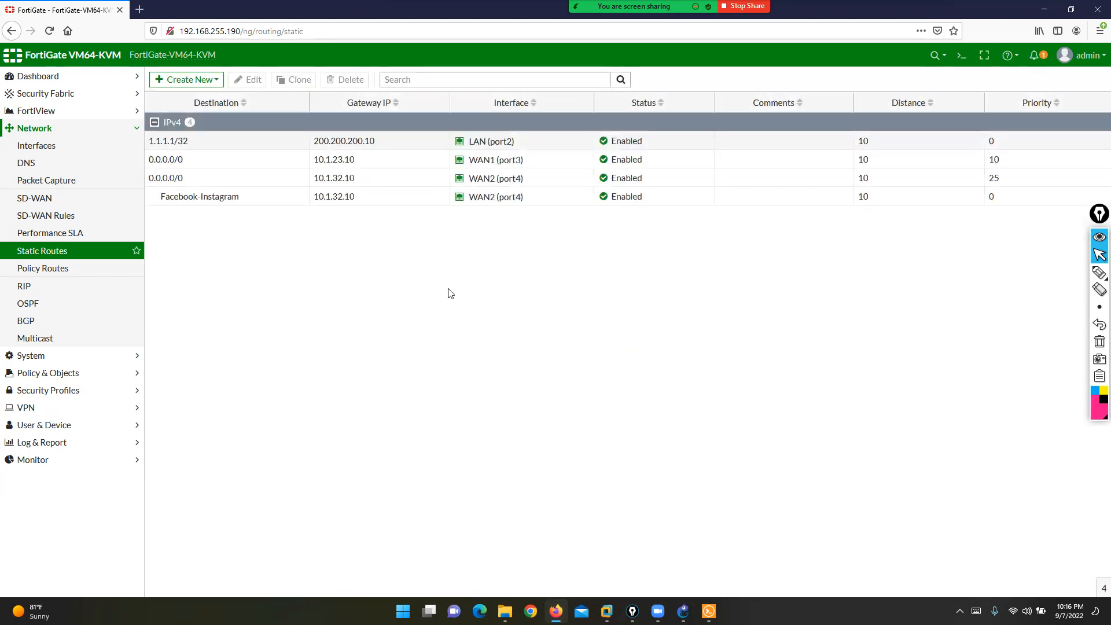
pyautogui.click(205, 203)
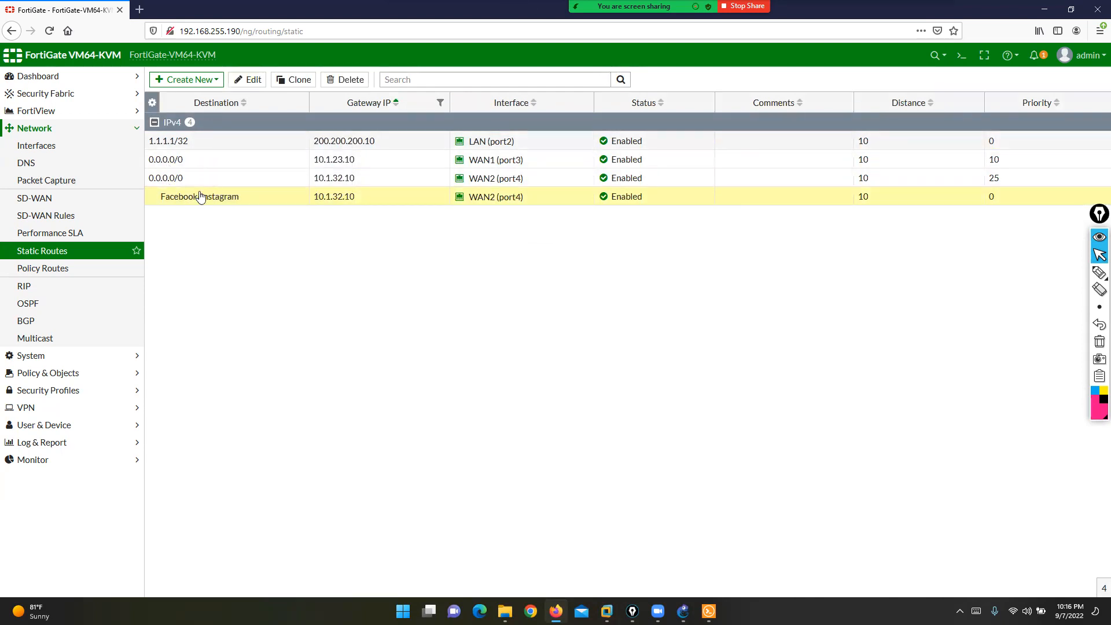
pyautogui.click(249, 80)
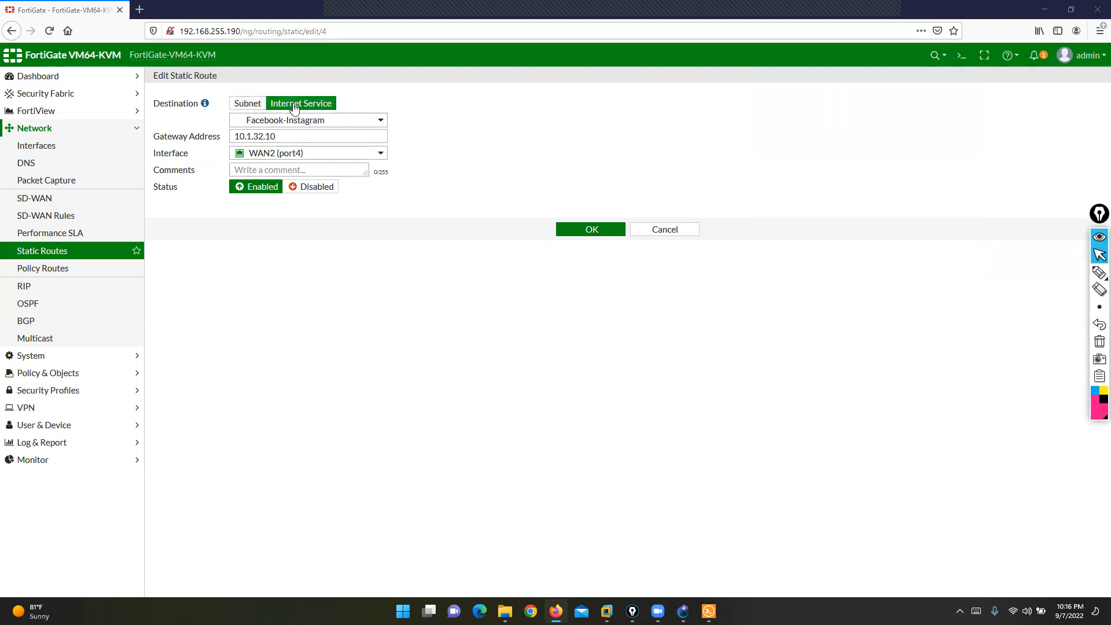
pyautogui.click(310, 121)
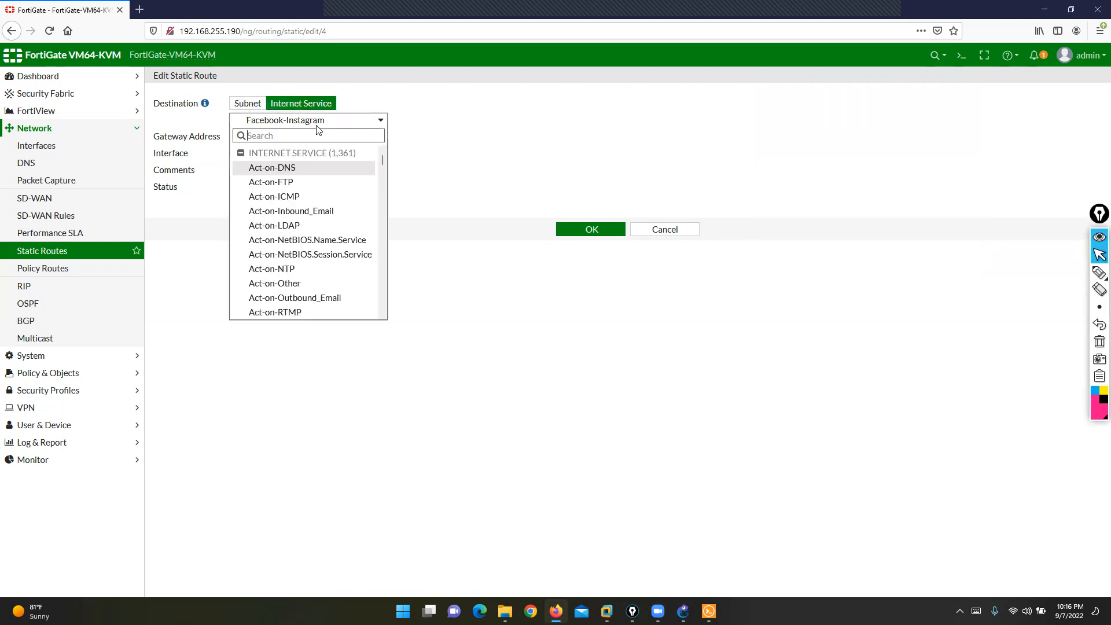
pyautogui.click(495, 257)
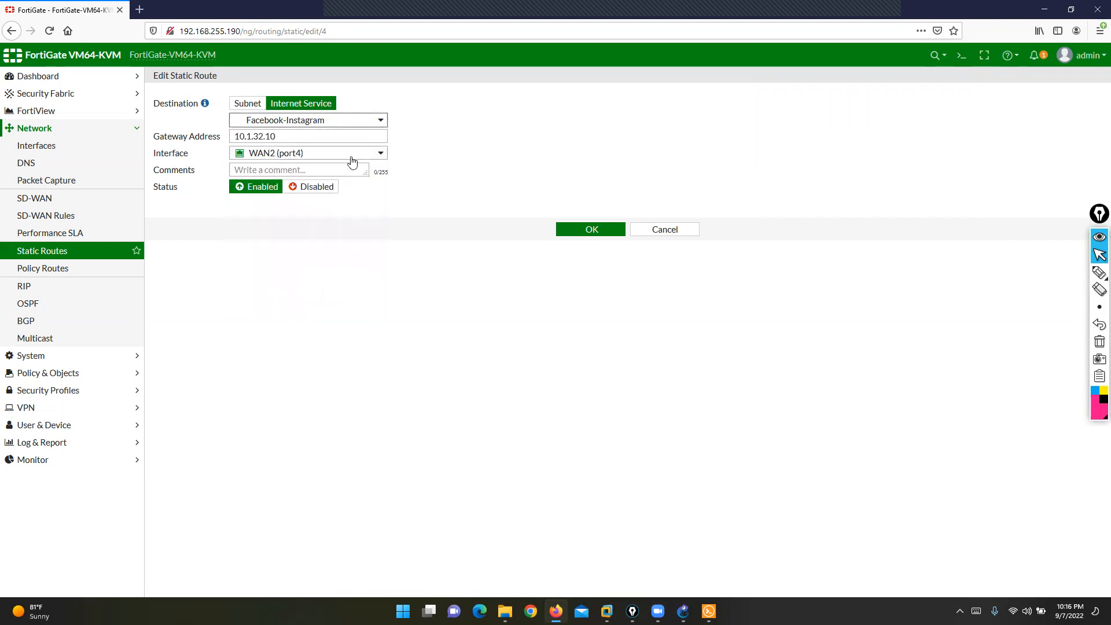
pyautogui.click(664, 228)
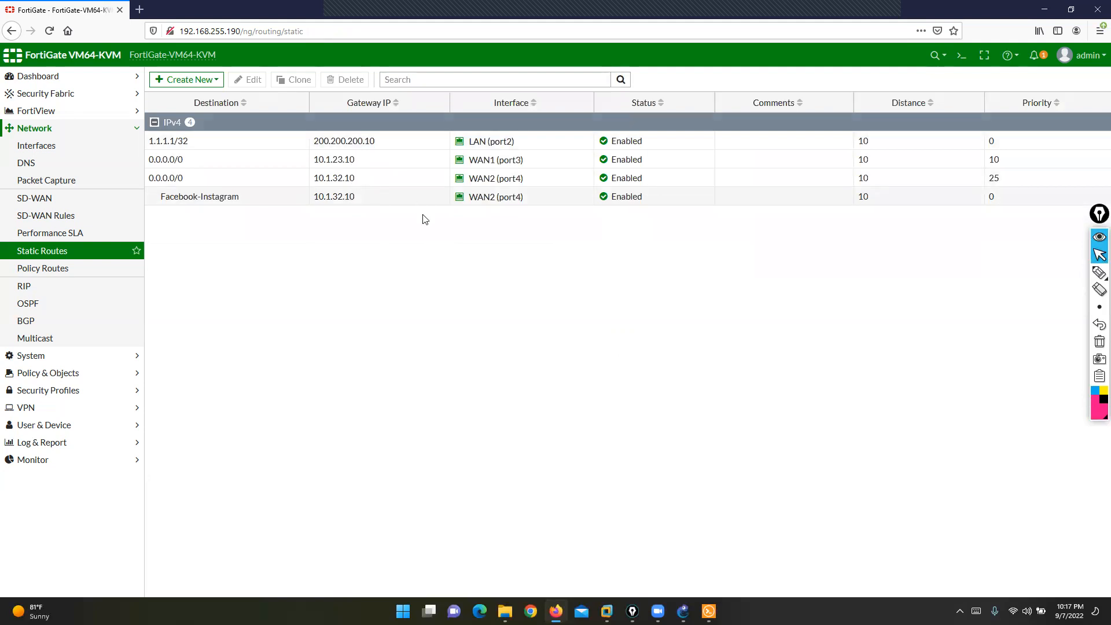
# - Pick IPv6 Static Route from the Create New menu
pyautogui.click(197, 82)
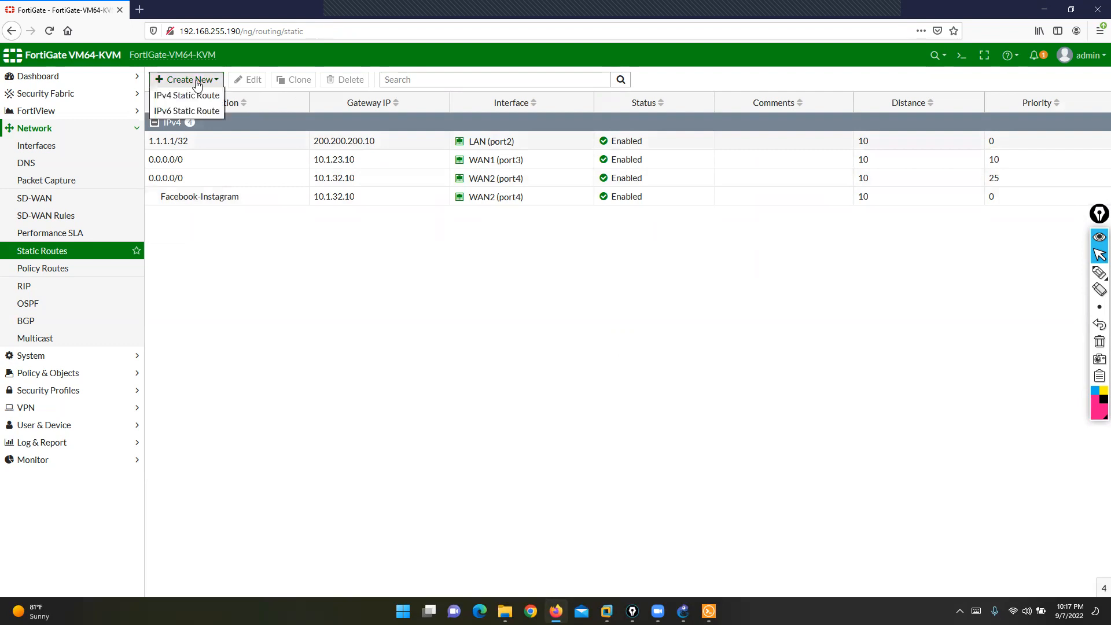
pyautogui.click(204, 111)
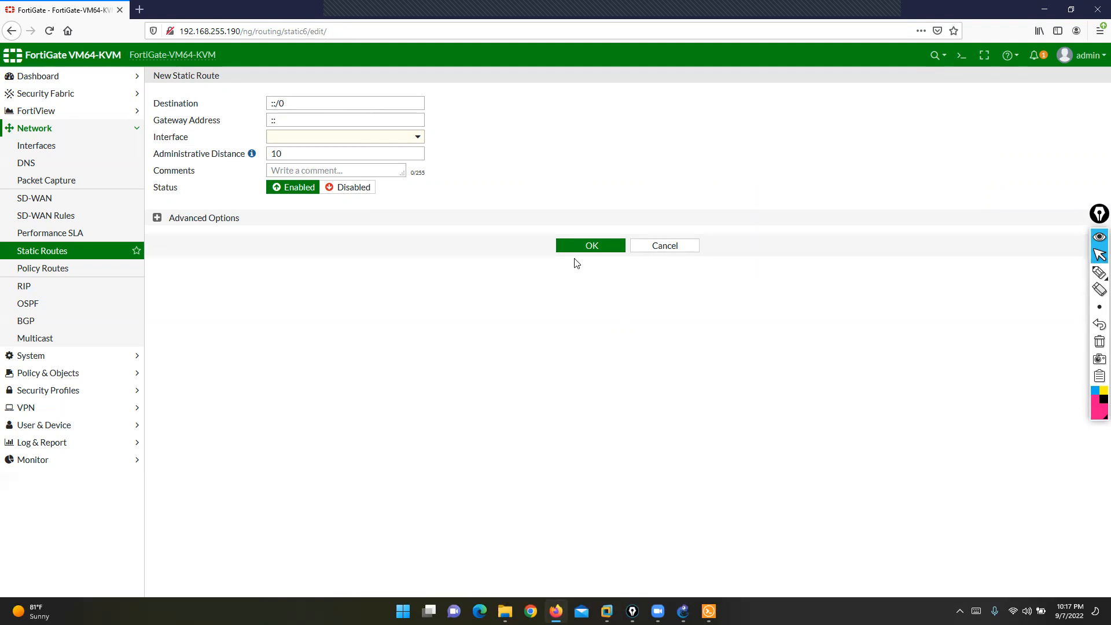
# - Launch Notepad from the Run prompt
pyautogui.press('super+r')
pyautogui.write('no')
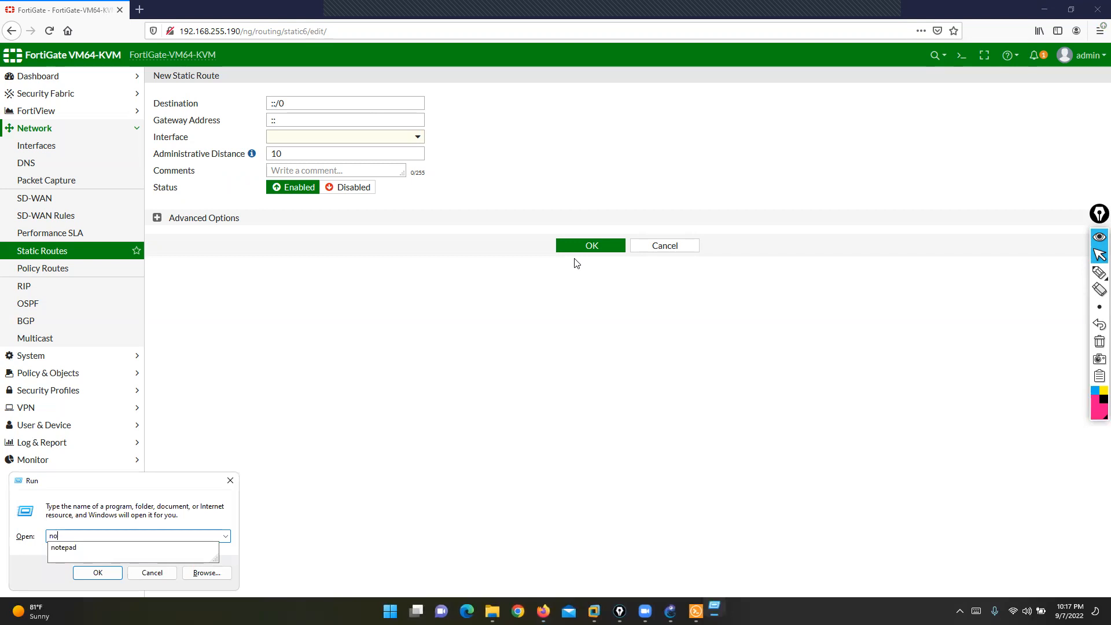
pyautogui.press('Down')
pyautogui.press('Return')
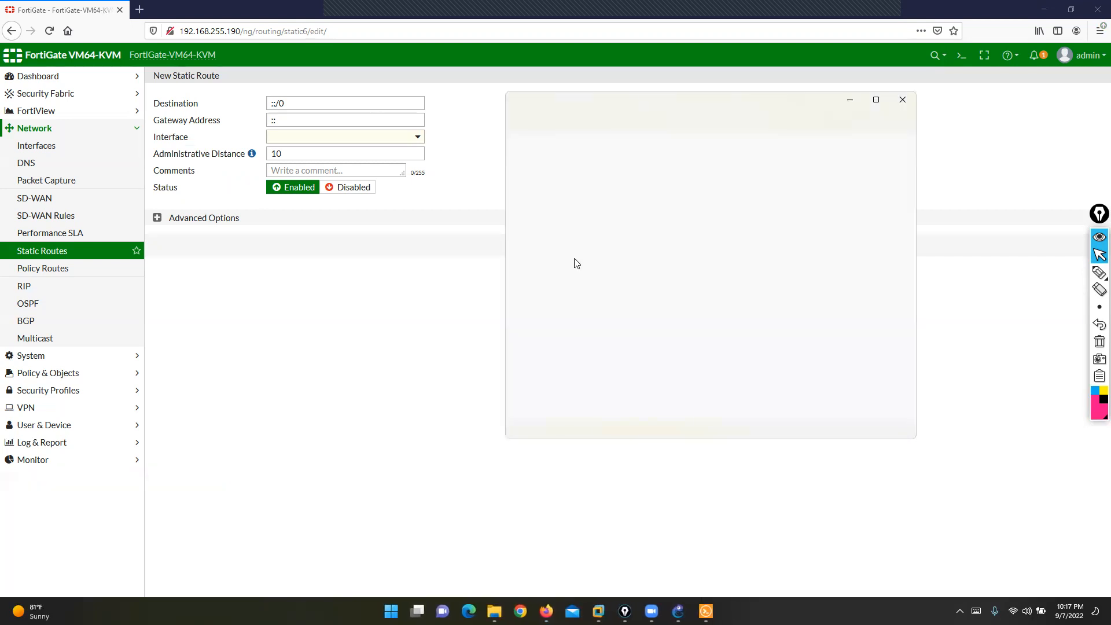
# - Note '128 bit' and 'hexa decimal format' on two lines, then minimize Notepad
pyautogui.write('128 bit')
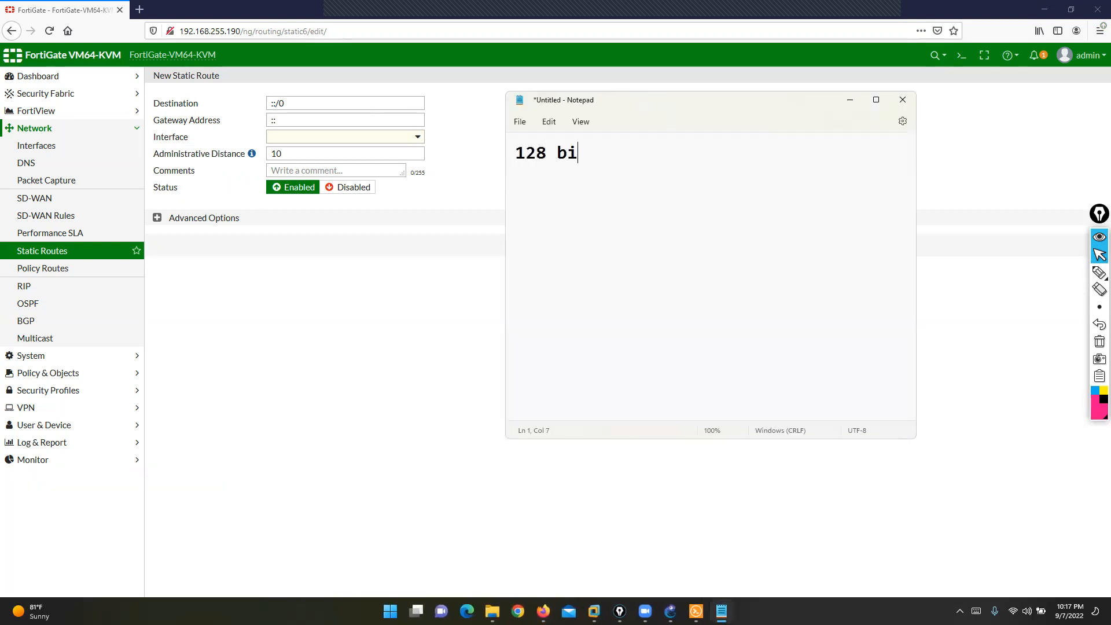
pyautogui.press('Return')
pyautogui.press('Return')
pyautogui.press('Return')
pyautogui.write('hexa decimal formart')
pyautogui.press('BackSpace')
pyautogui.press('BackSpace')
pyautogui.write('t')
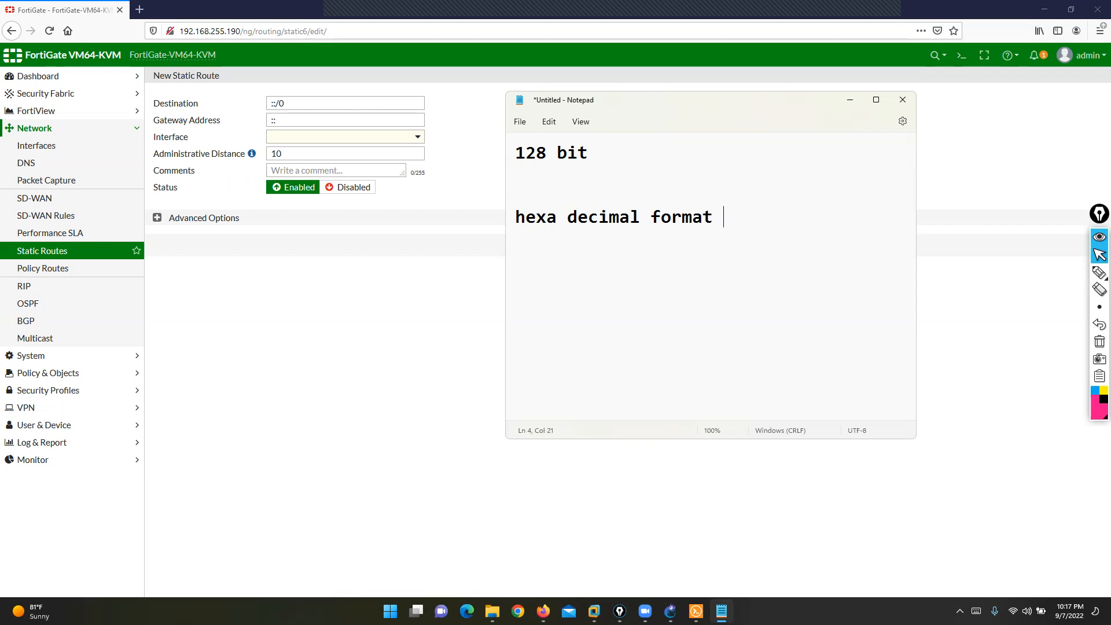
pyautogui.click(849, 100)
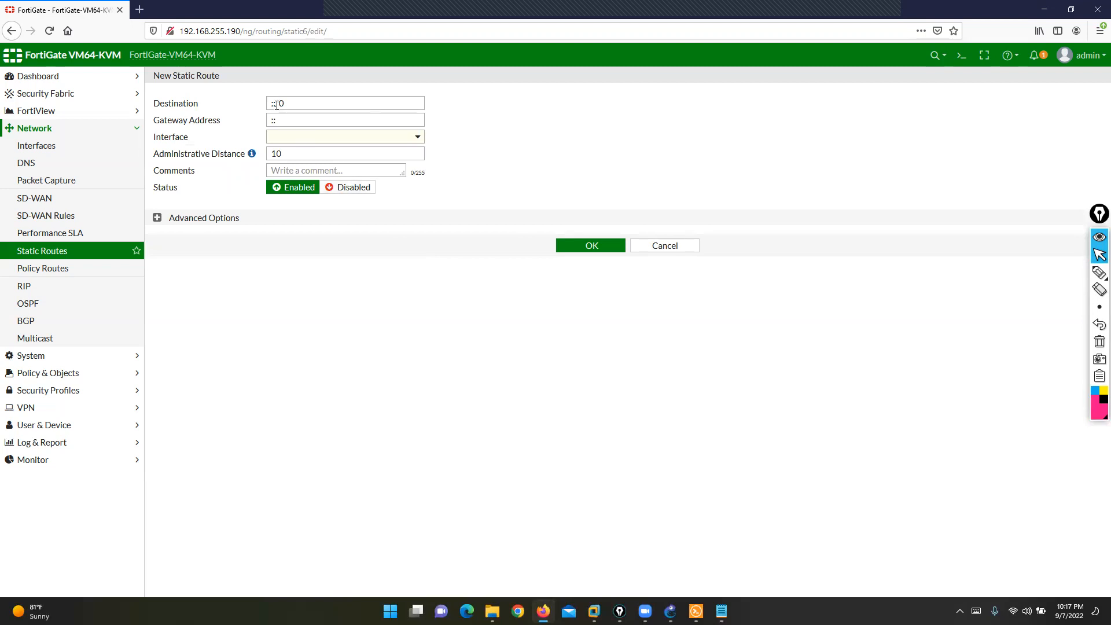
# - Save an IPv6 route to 2001:10:1:45::0/64 via 2001:10:1:56::1 on WAN1 (port3)
pyautogui.moveTo(290, 101); pyautogui.dragTo(257, 101)
pyautogui.write('2001')
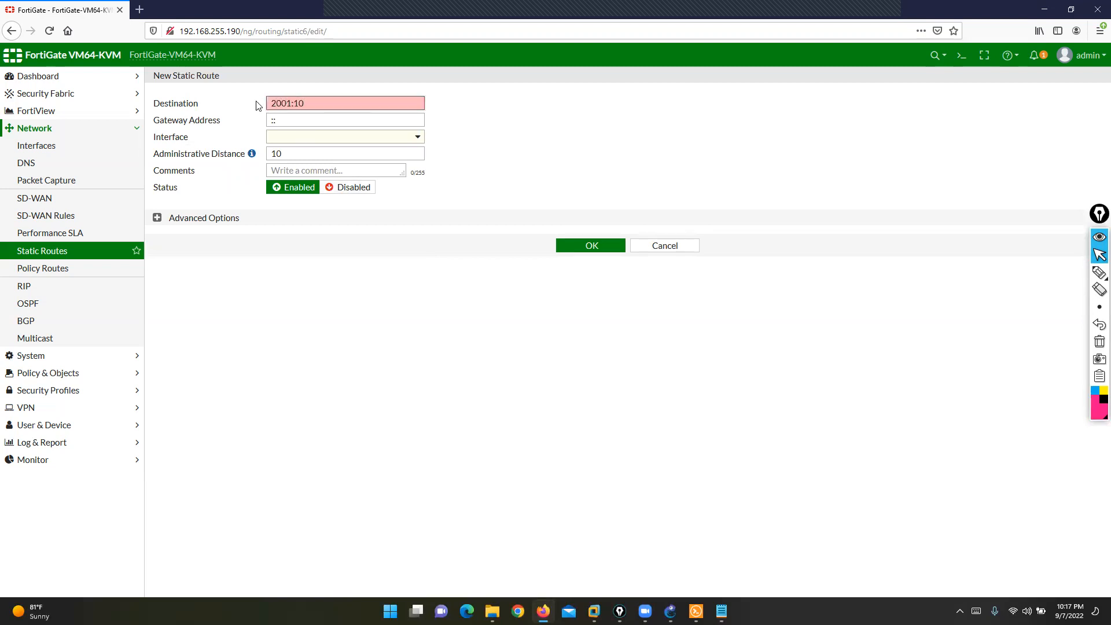
pyautogui.write(':10:1:45::0/64')
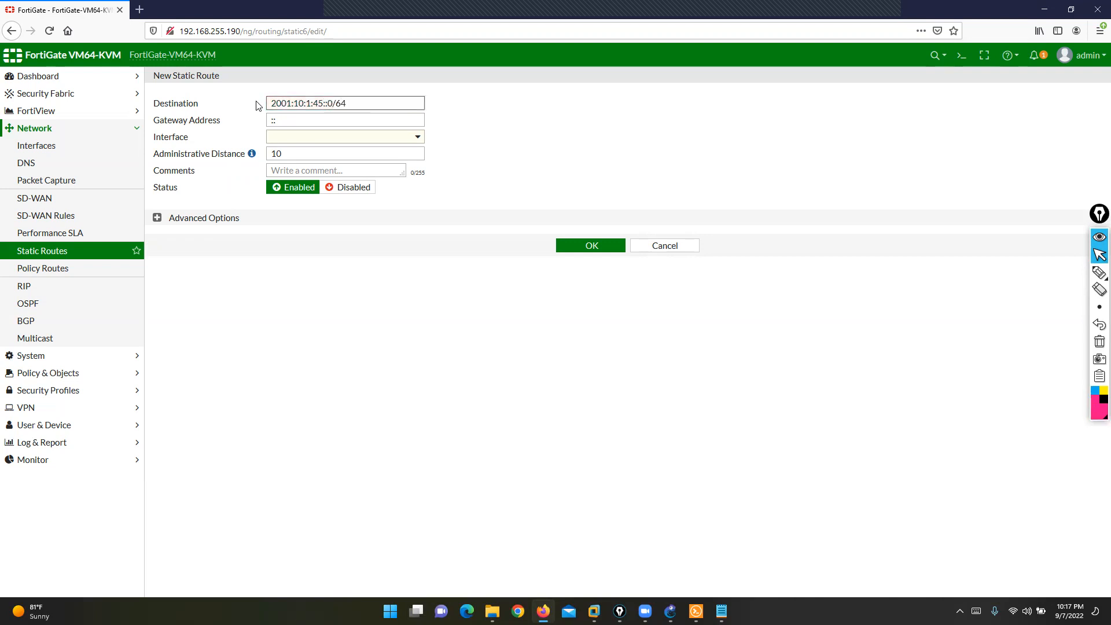
pyautogui.press('Tab')
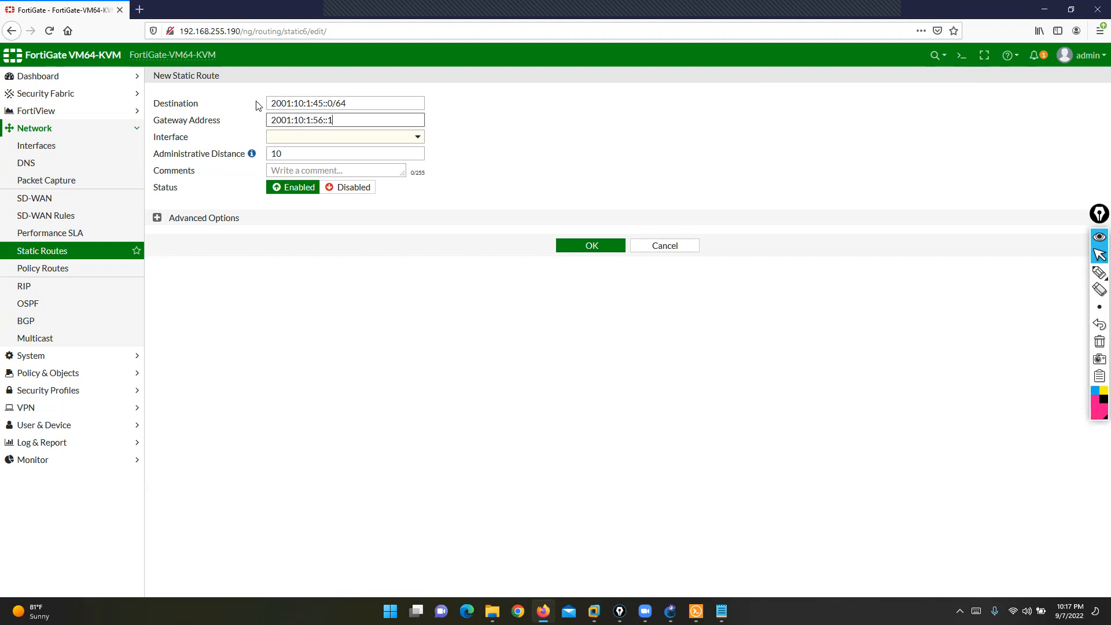
pyautogui.click(306, 137)
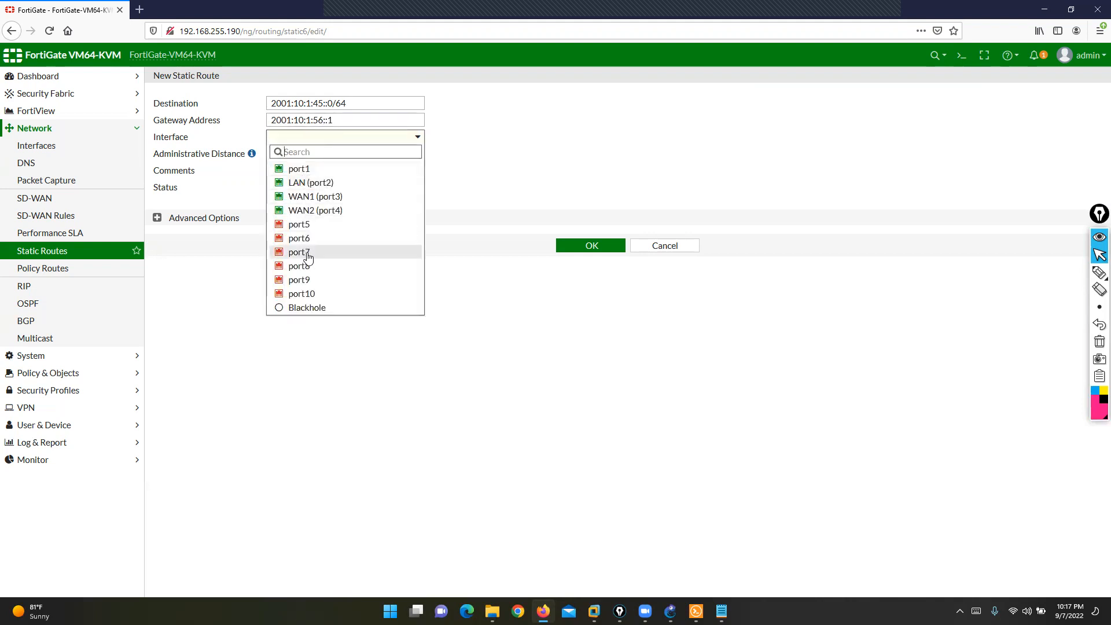
pyautogui.click(315, 197)
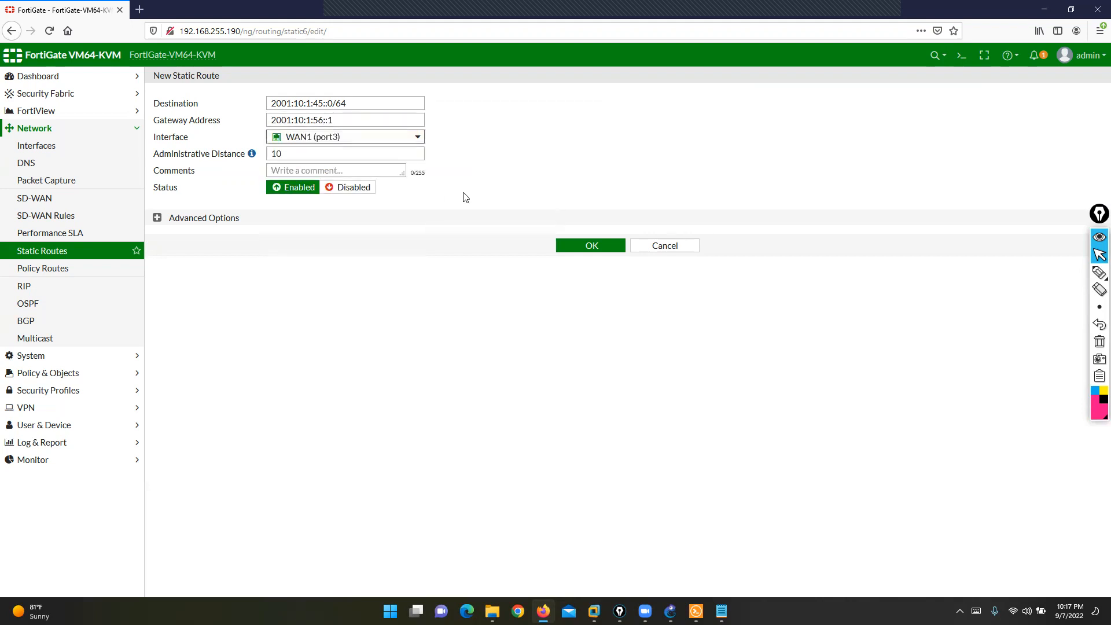
pyautogui.click(586, 247)
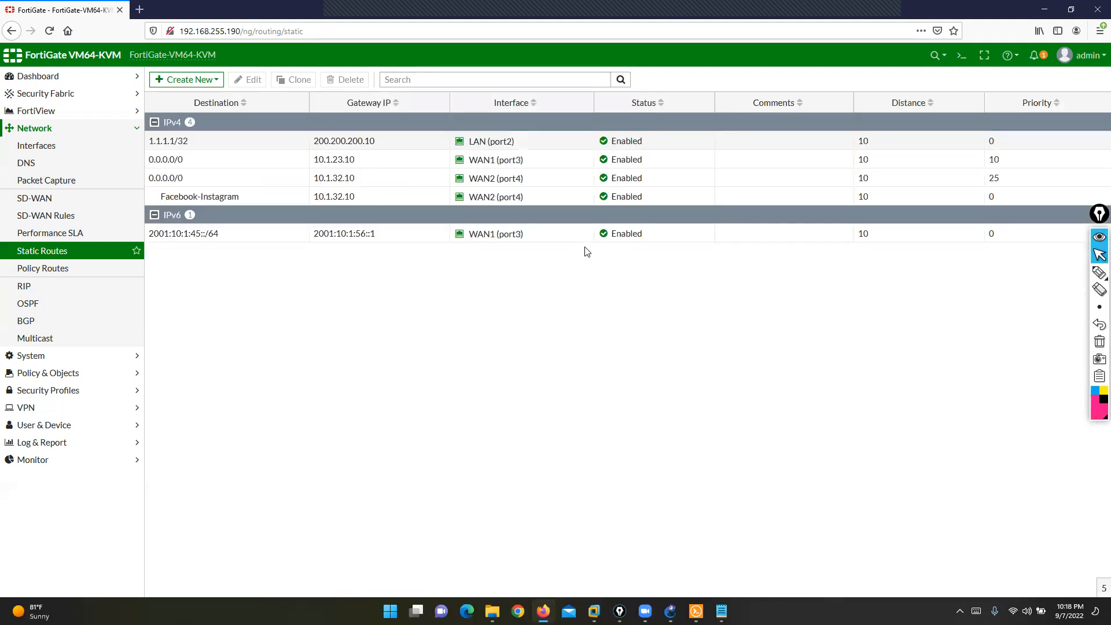
# - Mark up the new IPv6 route, Static Routes, and the RIP/OSPF/BGP menu with the screen marker
pyautogui.click(1099, 272)
pyautogui.click(1064, 272)
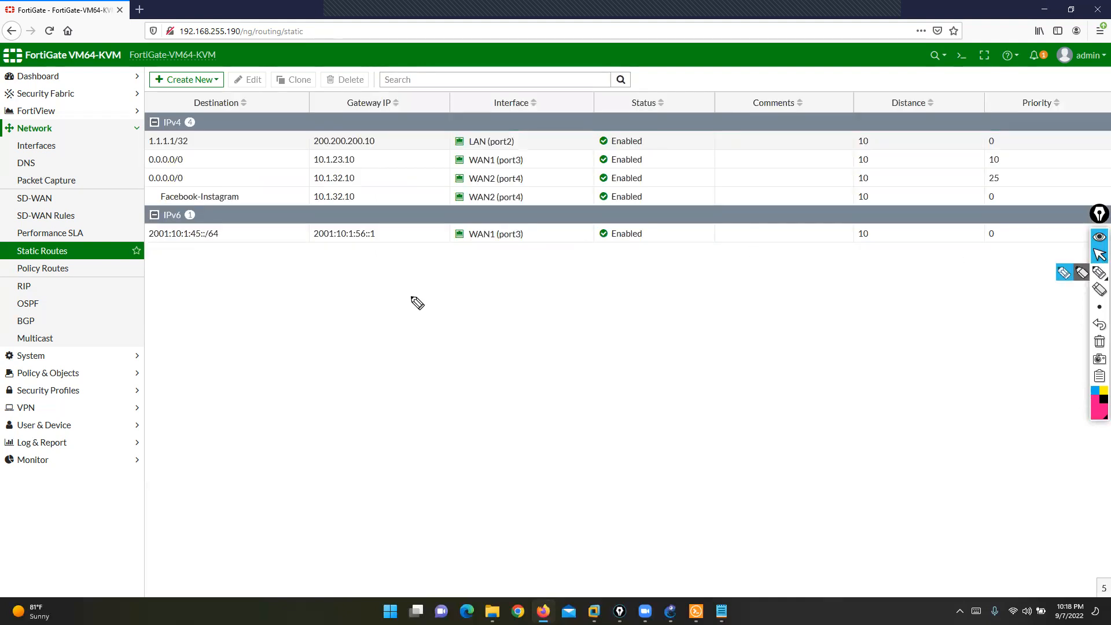
pyautogui.moveTo(231, 222)
pyautogui.mouseDown()
pyautogui.moveTo(141, 222)
pyautogui.moveTo(145, 250)
pyautogui.moveTo(770, 256)
pyautogui.moveTo(1005, 241)
pyautogui.moveTo(196, 225)
pyautogui.mouseUp()
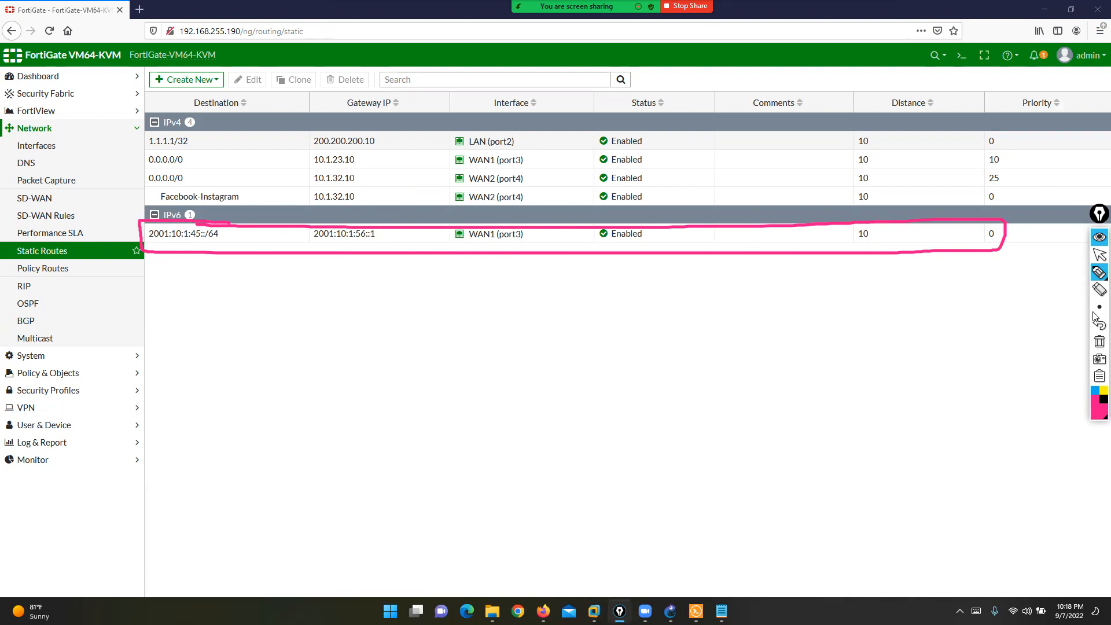
pyautogui.click(1099, 341)
pyautogui.moveTo(63, 251)
pyautogui.mouseDown()
pyautogui.moveTo(26, 240)
pyautogui.moveTo(17, 263)
pyautogui.moveTo(63, 269)
pyautogui.moveTo(60, 238)
pyautogui.mouseUp()
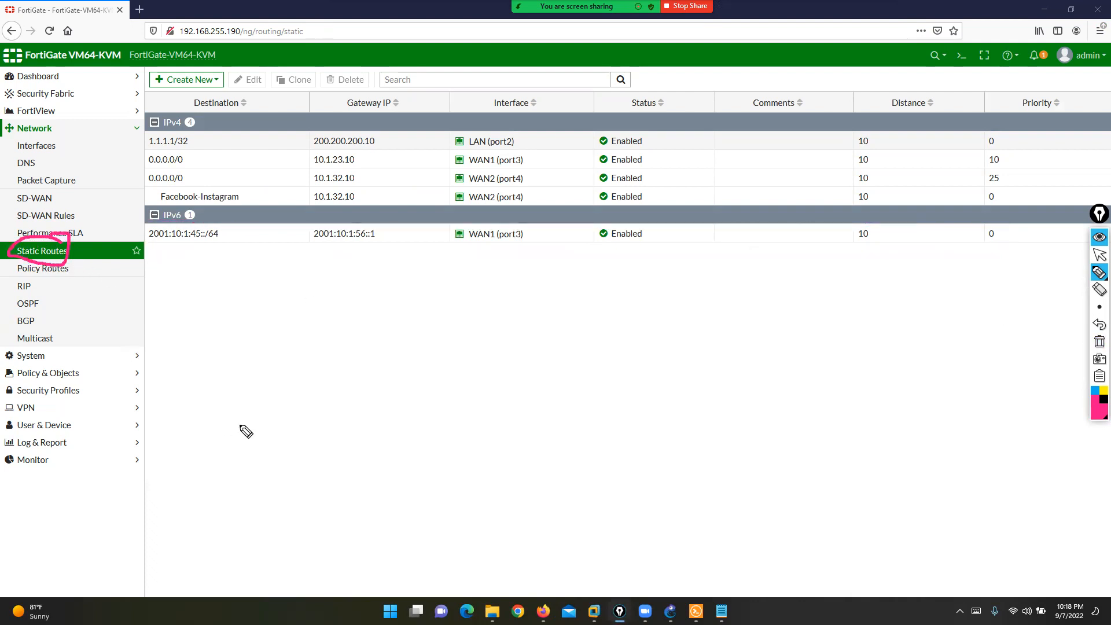
pyautogui.click(1100, 341)
pyautogui.moveTo(38, 277)
pyautogui.mouseDown()
pyautogui.moveTo(13, 279)
pyautogui.moveTo(3, 315)
pyautogui.moveTo(42, 336)
pyautogui.moveTo(44, 284)
pyautogui.moveTo(28, 277)
pyautogui.moveTo(8, 298)
pyautogui.moveTo(36, 293)
pyautogui.moveTo(24, 275)
pyautogui.mouseUp()
pyautogui.click(1100, 342)
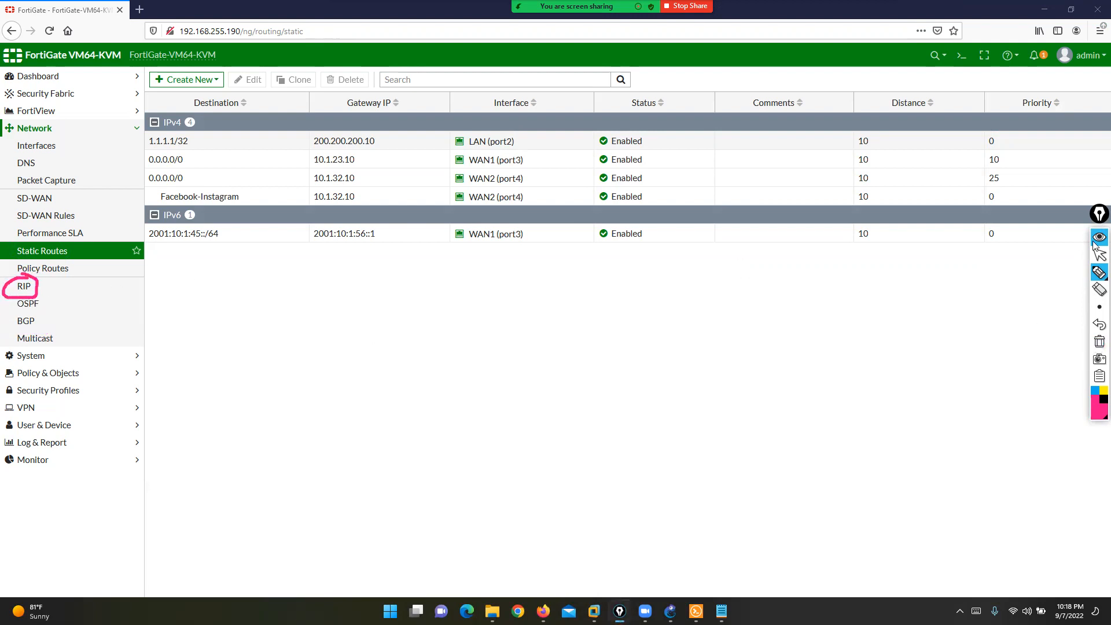
# - Clear the annotations and bring the firewall's Solar-PuTTY console forward over GNS3
pyautogui.click(1100, 256)
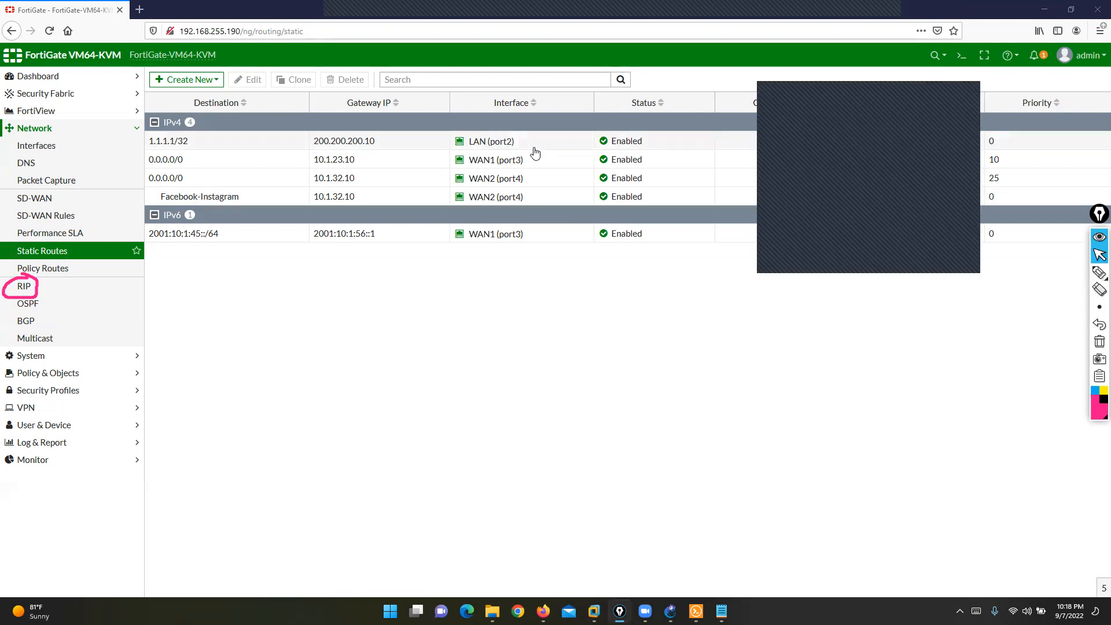
pyautogui.click(1100, 346)
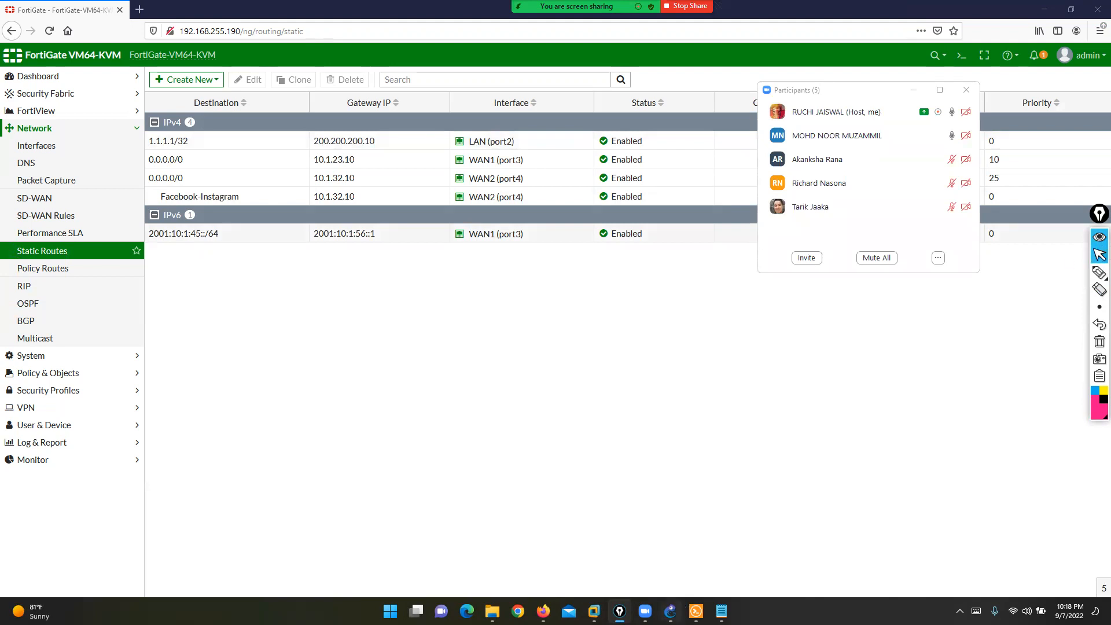
pyautogui.click(670, 612)
pyautogui.click(697, 611)
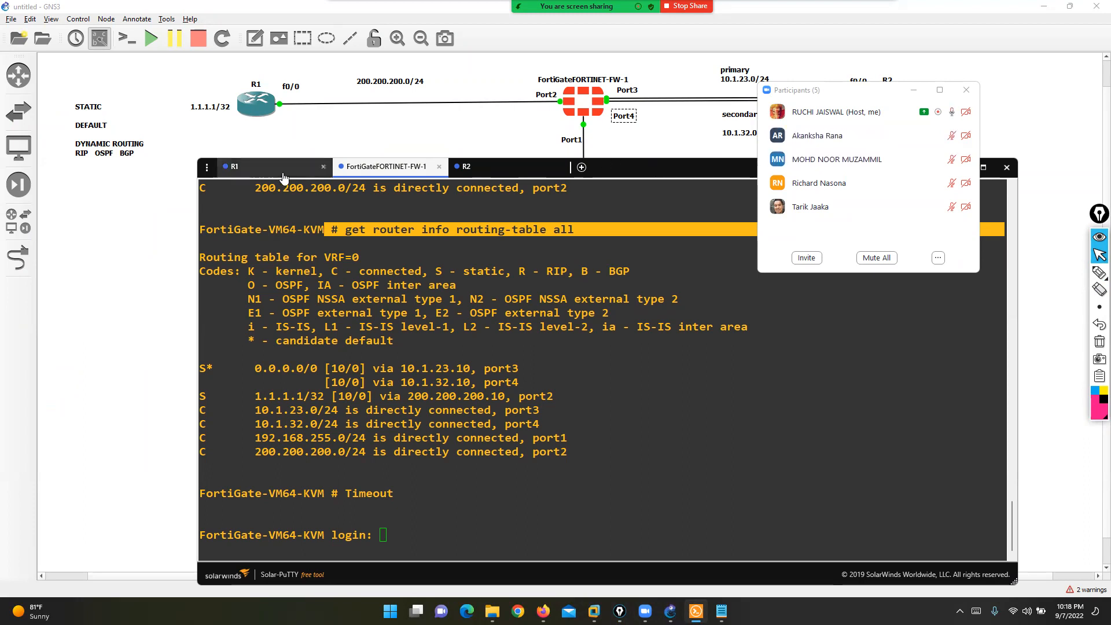
pyautogui.click(429, 382)
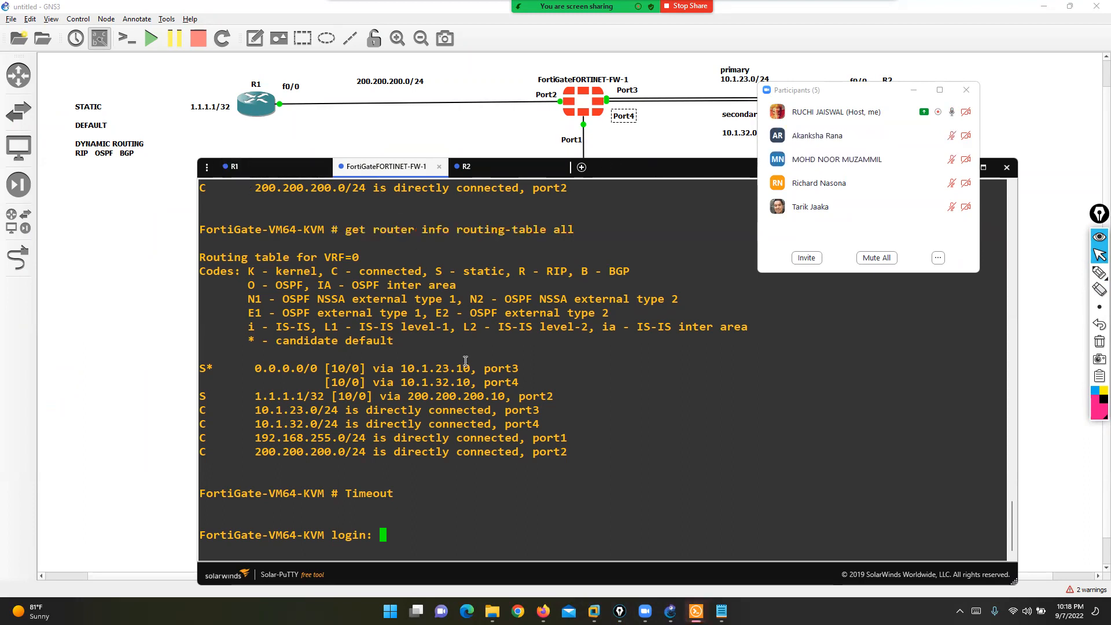
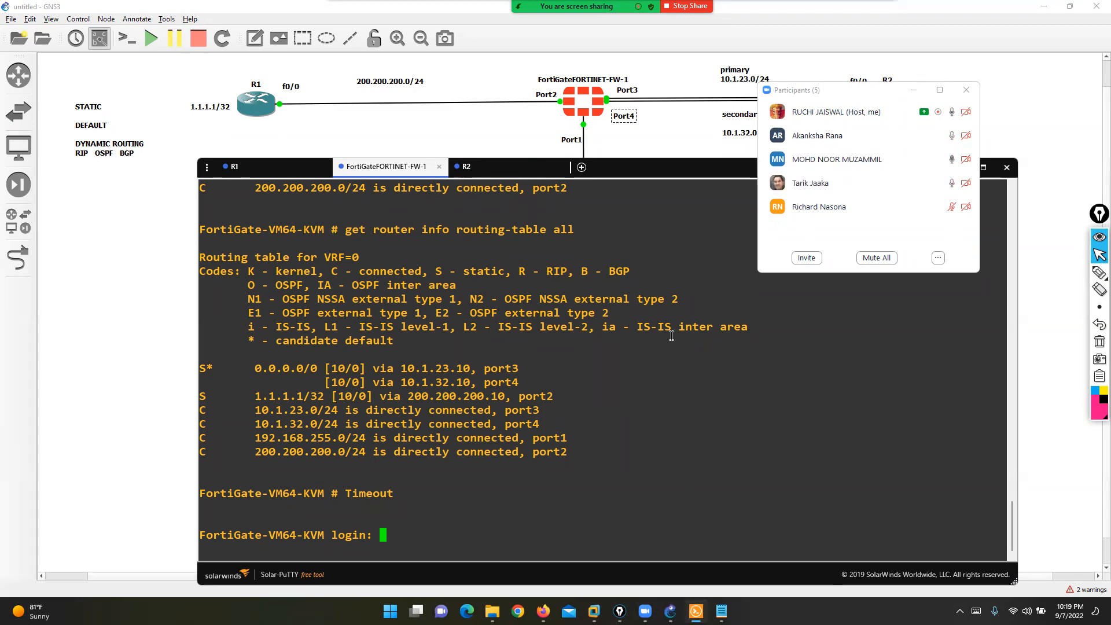
# - Open Notepad and jot down the protocol names RIP, EIGRP and OSPF
pyautogui.press('super+r')
pyautogui.write('no')
pyautogui.press('Down')
pyautogui.press('Return')
pyautogui.write('rip')
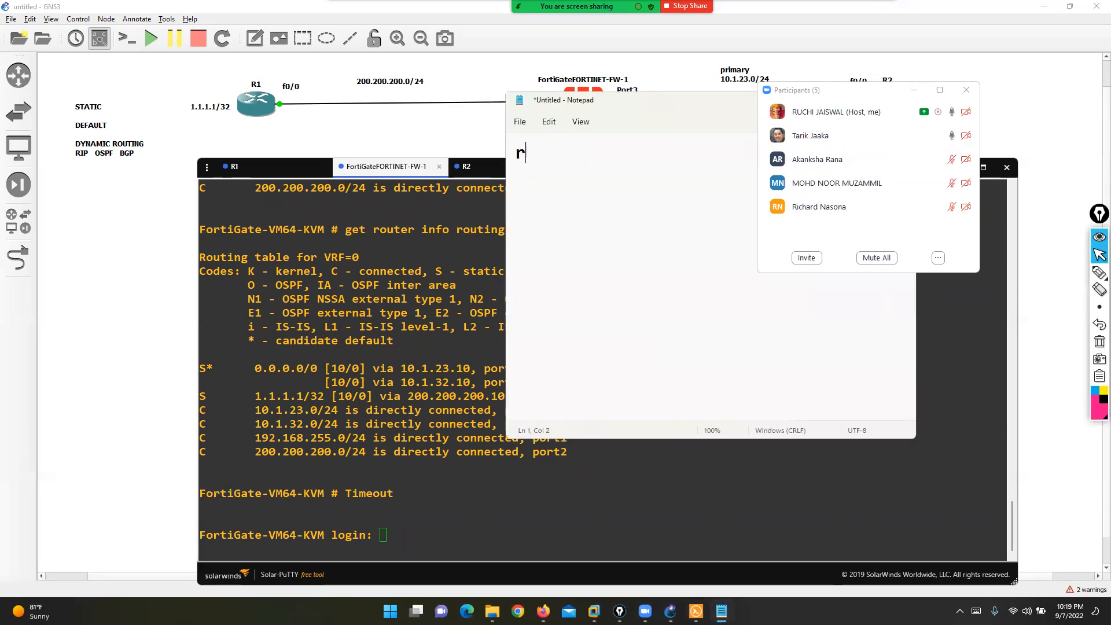
pyautogui.press('Return')
pyautogui.press('Return')
pyautogui.press('Return')
pyautogui.press('BackSpace')
pyautogui.press('BackSpace')
pyautogui.press('BackSpace')
pyautogui.press('BackSpace')
pyautogui.write('RIP')
pyautogui.press('Return')
pyautogui.press('Return')
pyautogui.write('EIGRP')
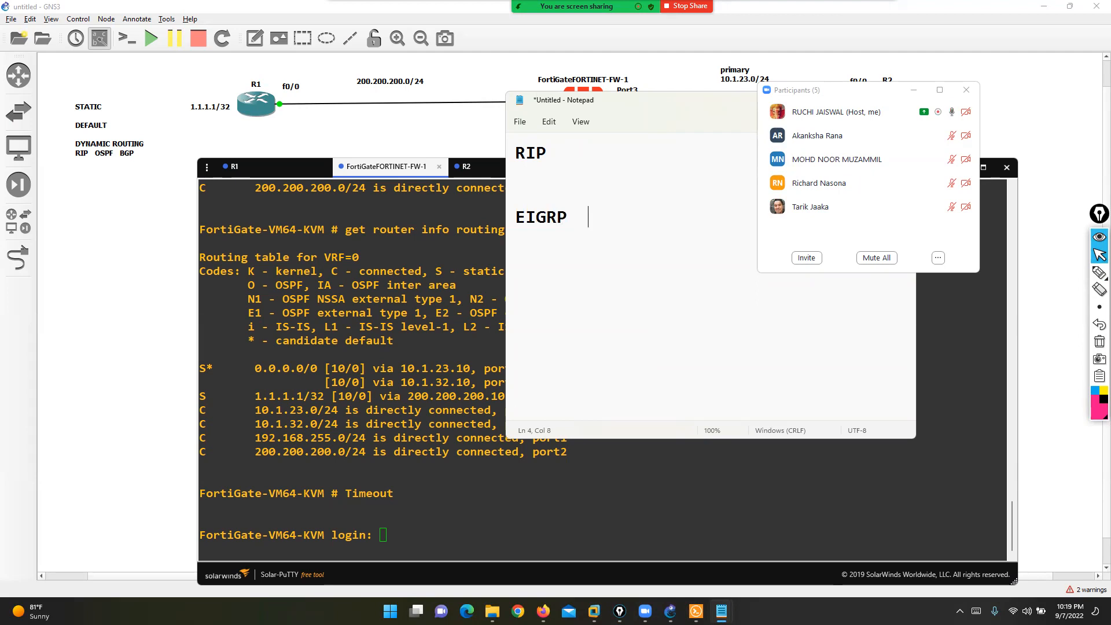
# - Close the Notepad notes without saving them
pyautogui.press('Return')
pyautogui.write('OSPF')
pyautogui.hotkey('alt', 'space')
pyautogui.press('Up')
pyautogui.press('Return')
pyautogui.press('Right')
pyautogui.press('Return')
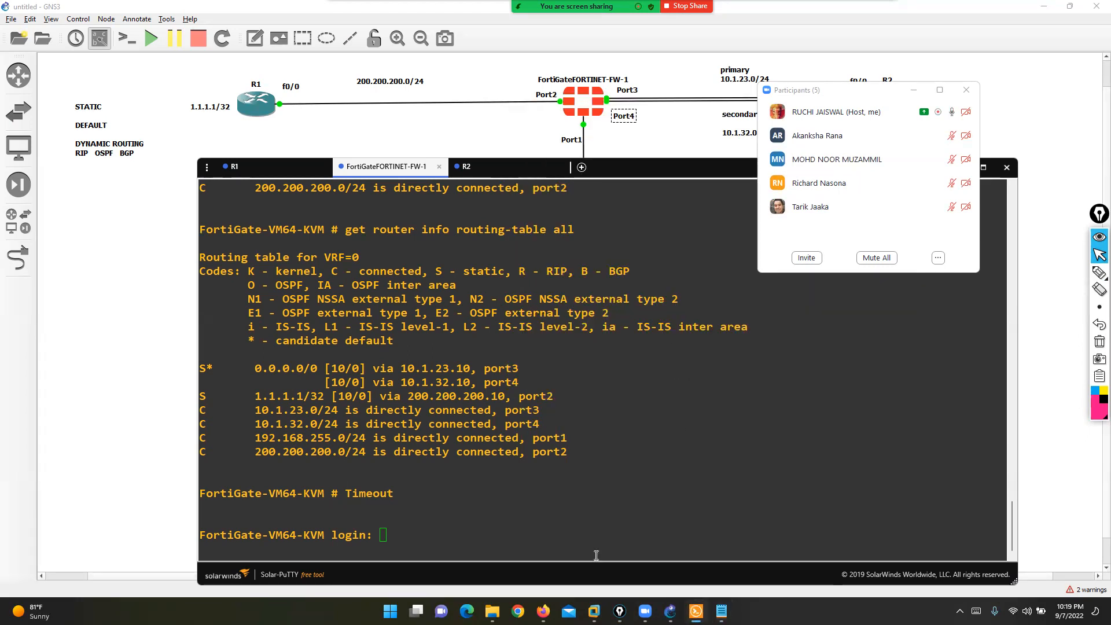
# - Delete the 1.1.1.1/32, port3/port4 default, Facebook-Instagram and IPv6 static routes
pyautogui.click(543, 612)
pyautogui.click(186, 141)
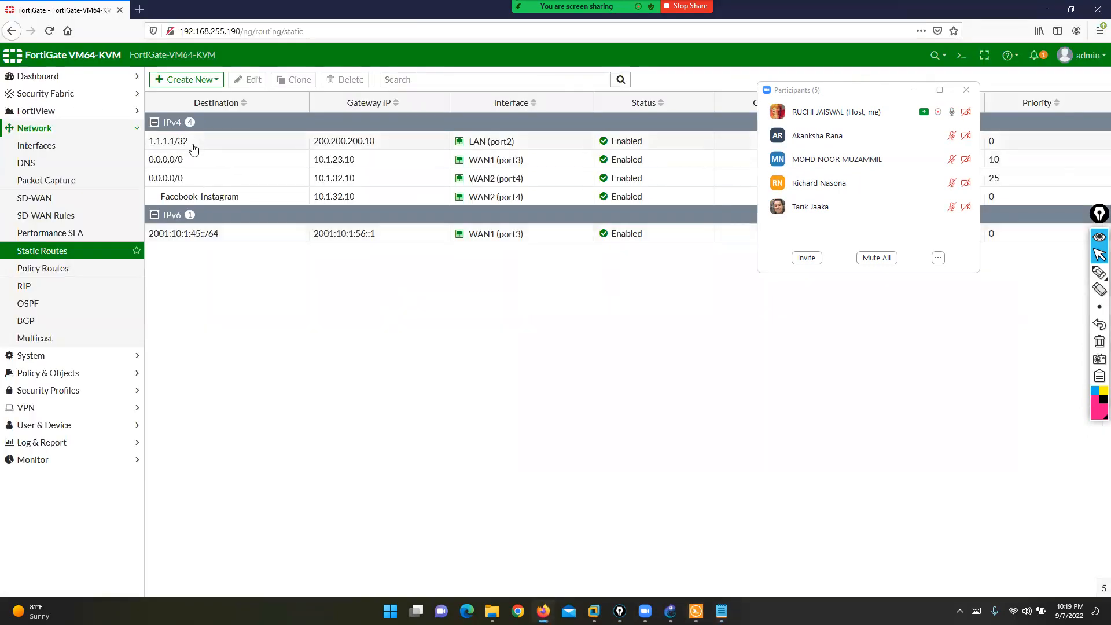
pyautogui.keyDown('ctrl'); pyautogui.click(193, 159); pyautogui.keyUp('ctrl')
pyautogui.keyDown('ctrl'); pyautogui.click(196, 178); pyautogui.keyUp('ctrl')
pyautogui.keyDown('ctrl'); pyautogui.click(200, 196); pyautogui.keyUp('ctrl')
pyautogui.keyDown('ctrl'); pyautogui.click(199, 232); pyautogui.keyUp('ctrl')
pyautogui.click(346, 79)
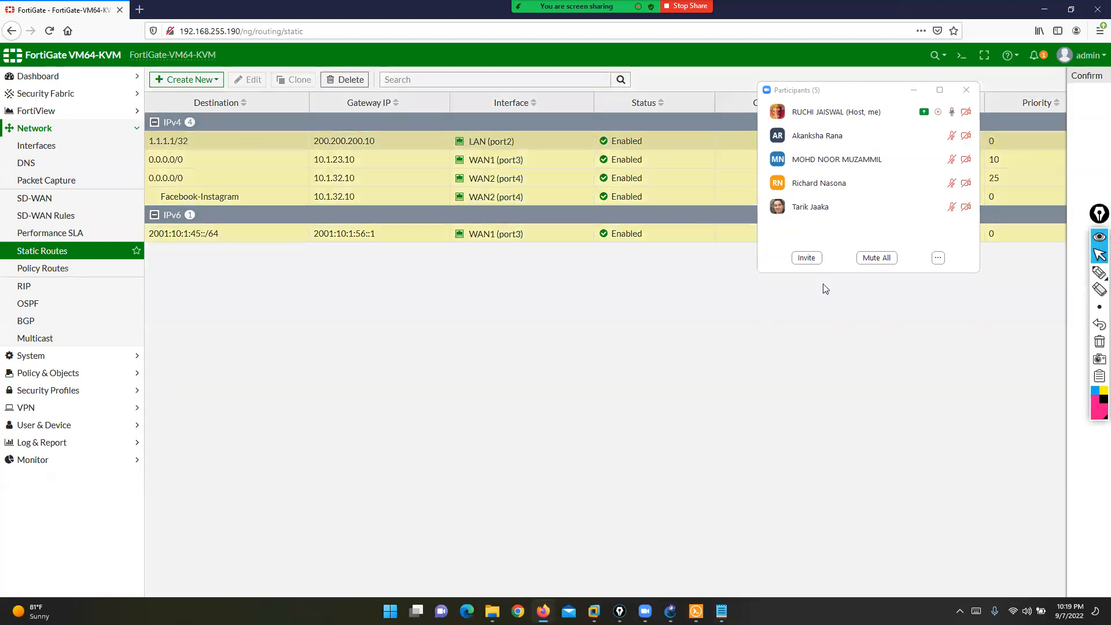
pyautogui.click(962, 90)
pyautogui.click(912, 140)
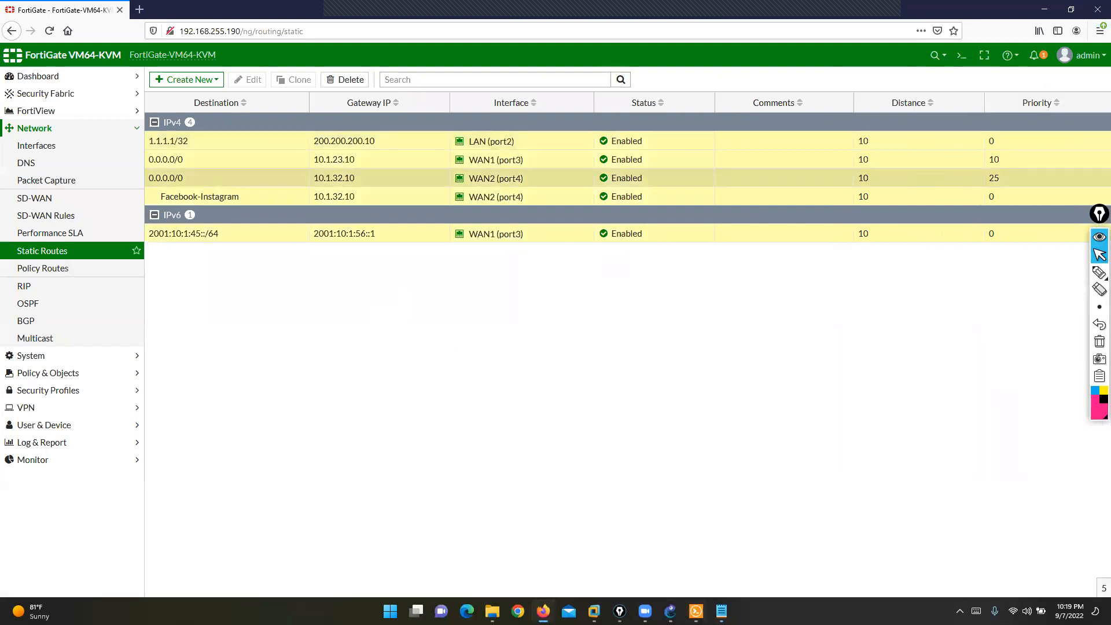
pyautogui.click(671, 611)
pyautogui.click(696, 612)
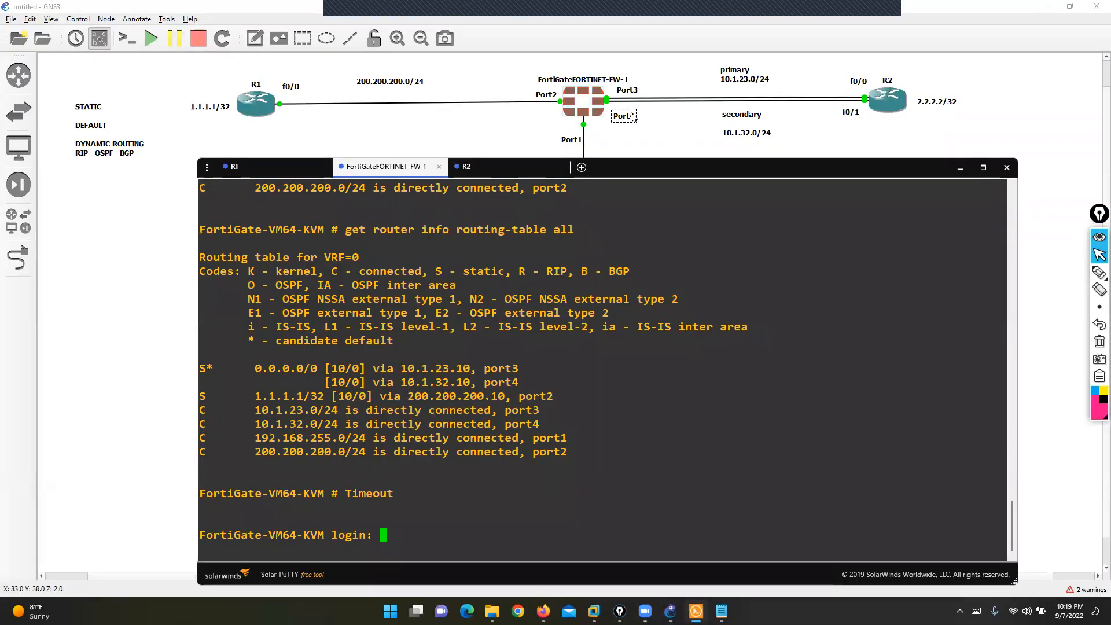
# - Delete the secondary FortiGate–R2 link and its 'secondary 10.1.32.0/24' note from the topology
pyautogui.rightClick(734, 98)
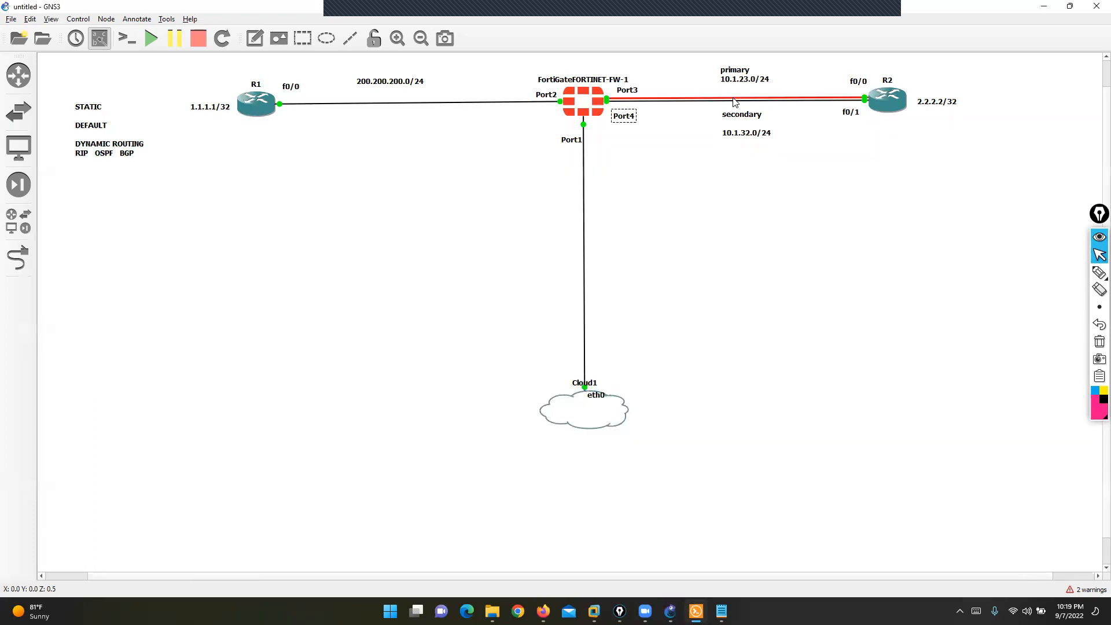
pyautogui.click(749, 145)
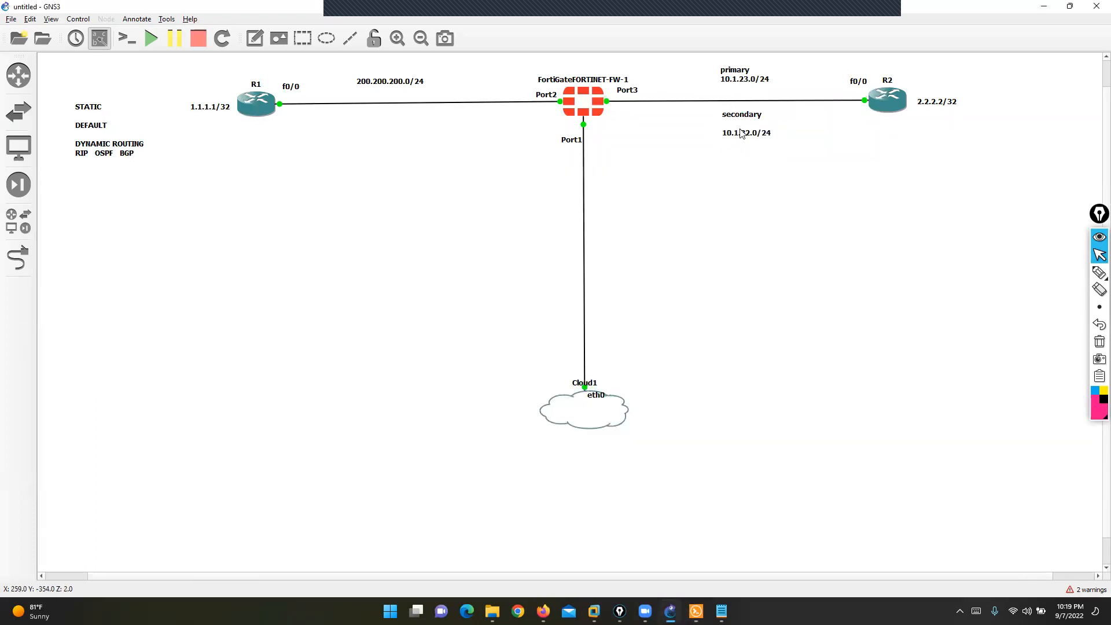
pyautogui.rightClick(741, 126)
pyautogui.click(759, 197)
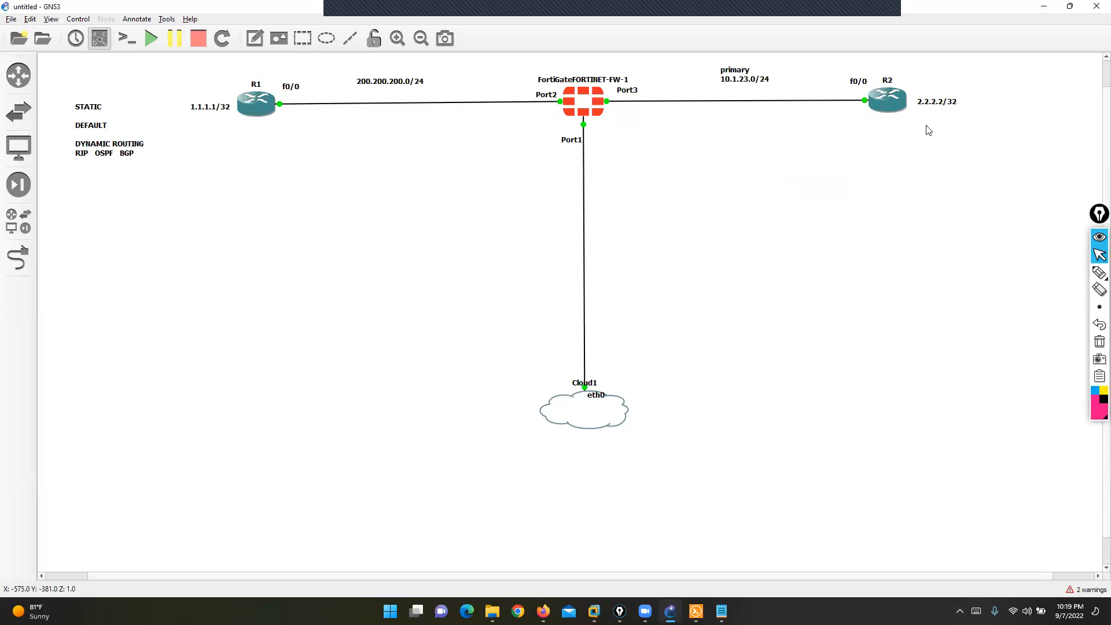
pyautogui.click(697, 611)
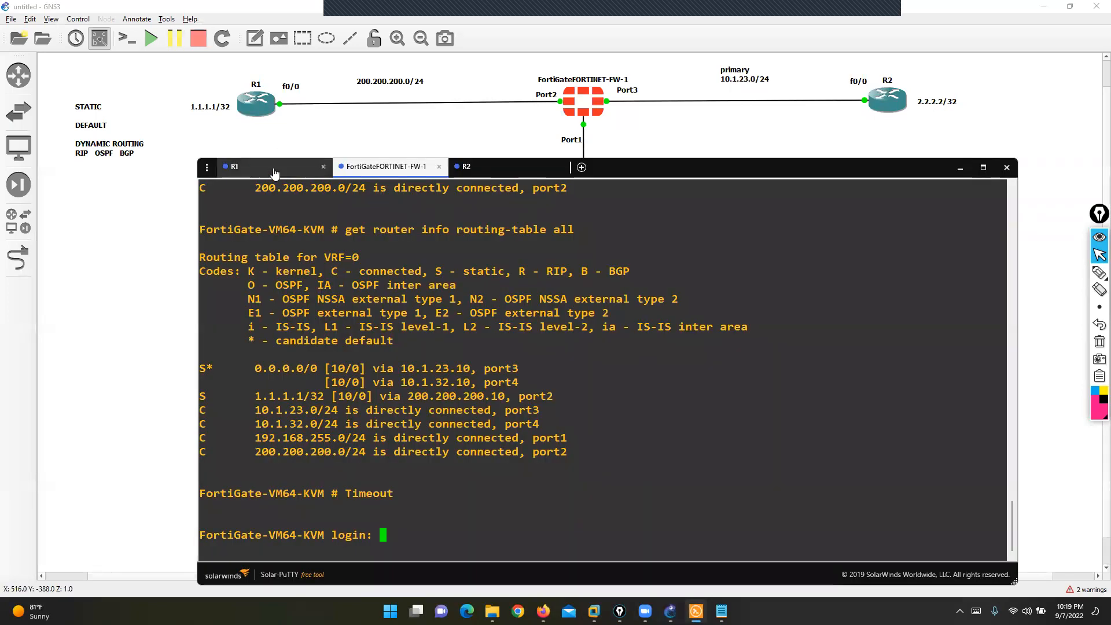
# - On R1, enable RIP version 2 for networks 200.200.200.0 and 1.1.1.1 with no auto-summary
pyautogui.click(272, 166)
pyautogui.write('CO')
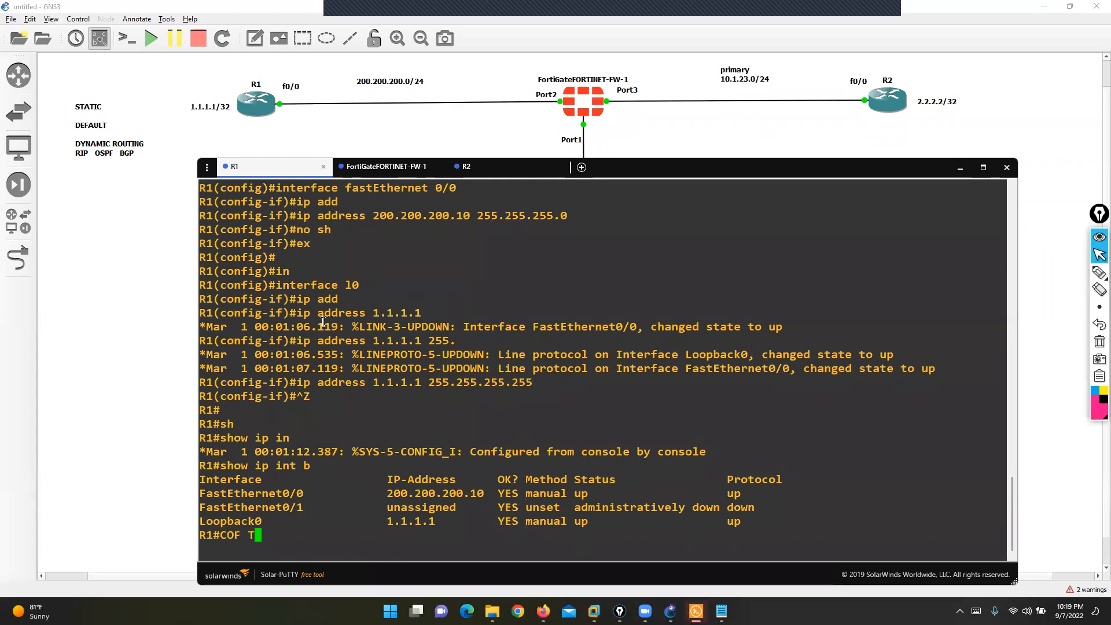
pyautogui.write('NF T')
pyautogui.press('Return')
pyautogui.press('Return')
pyautogui.write('ro')
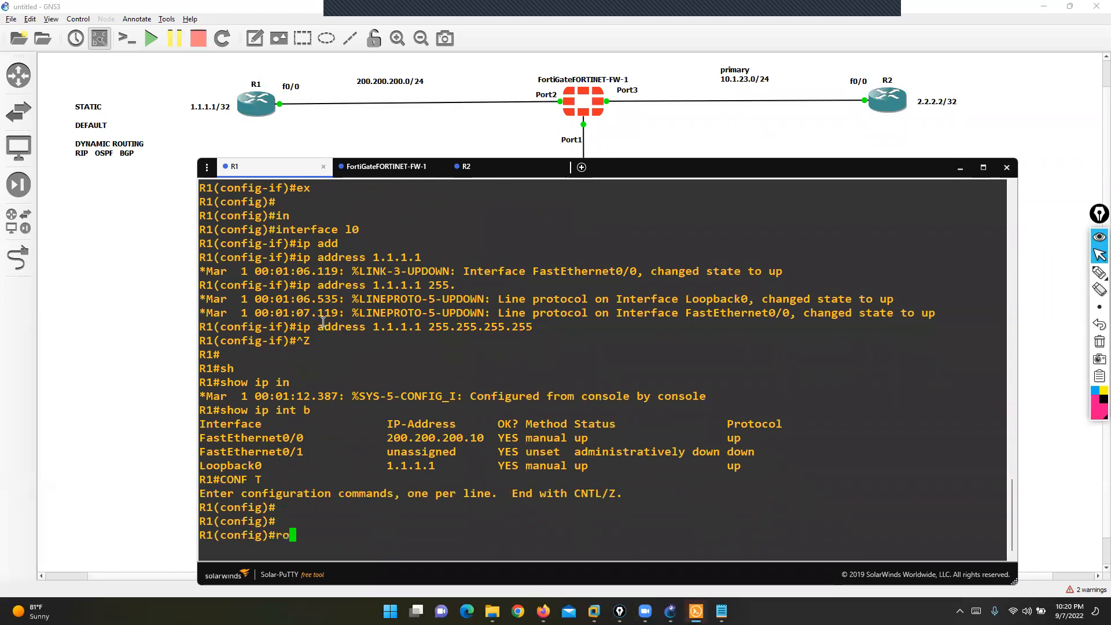
pyautogui.write('uter rip')
pyautogui.press('Return')
pyautogui.write('version')
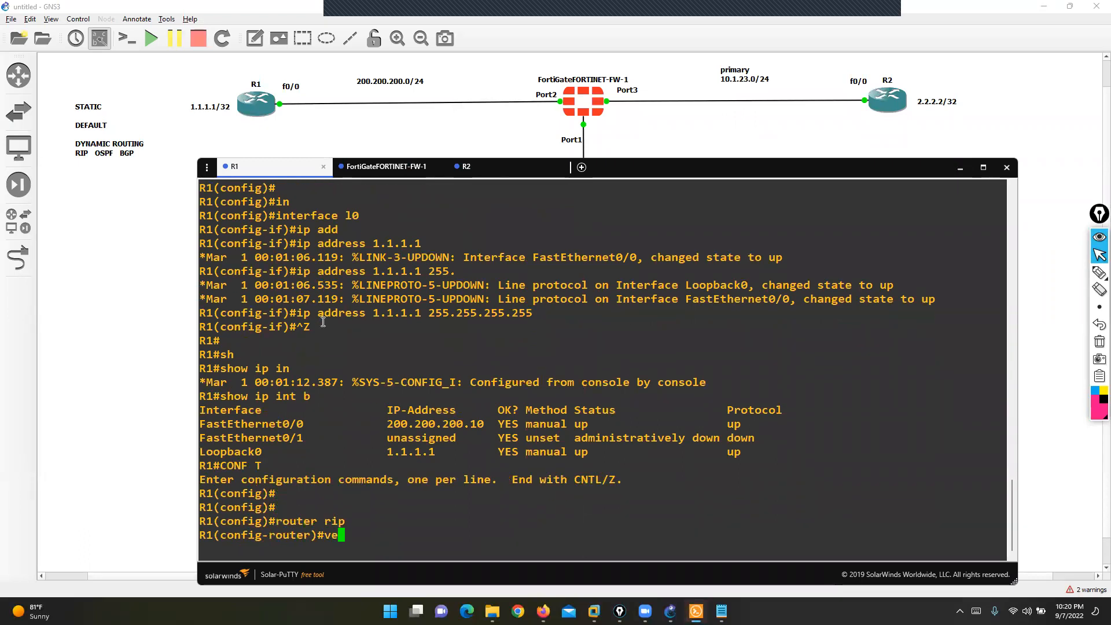
pyautogui.press('Tab')
pyautogui.write('2')
pyautogui.press('Return')
pyautogui.write('net')
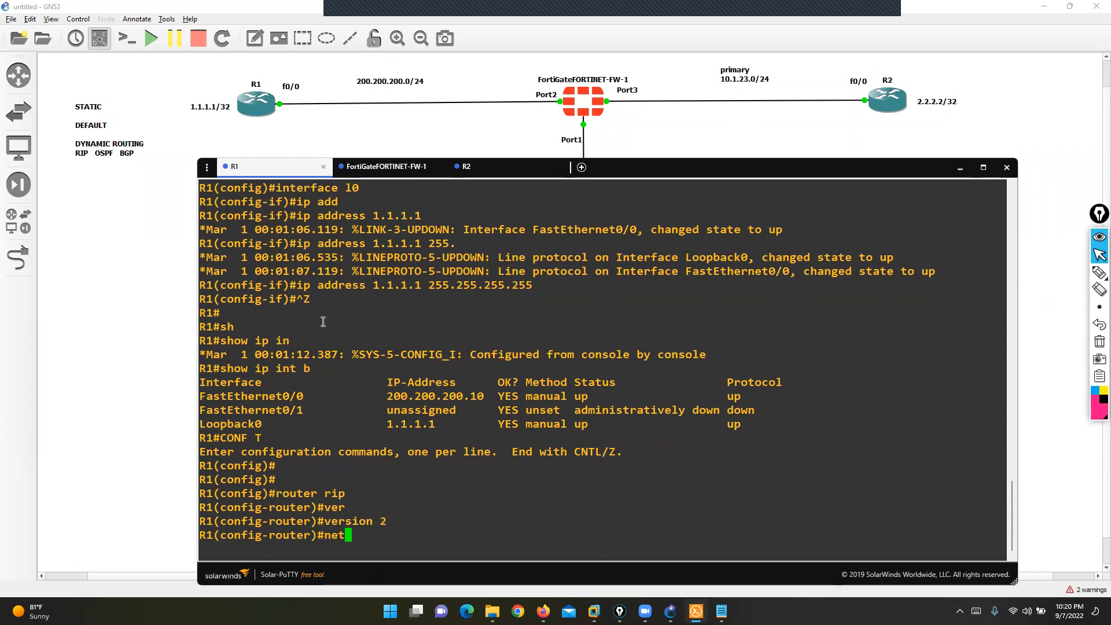
pyautogui.press('Tab')
pyautogui.write('200.200.200.0')
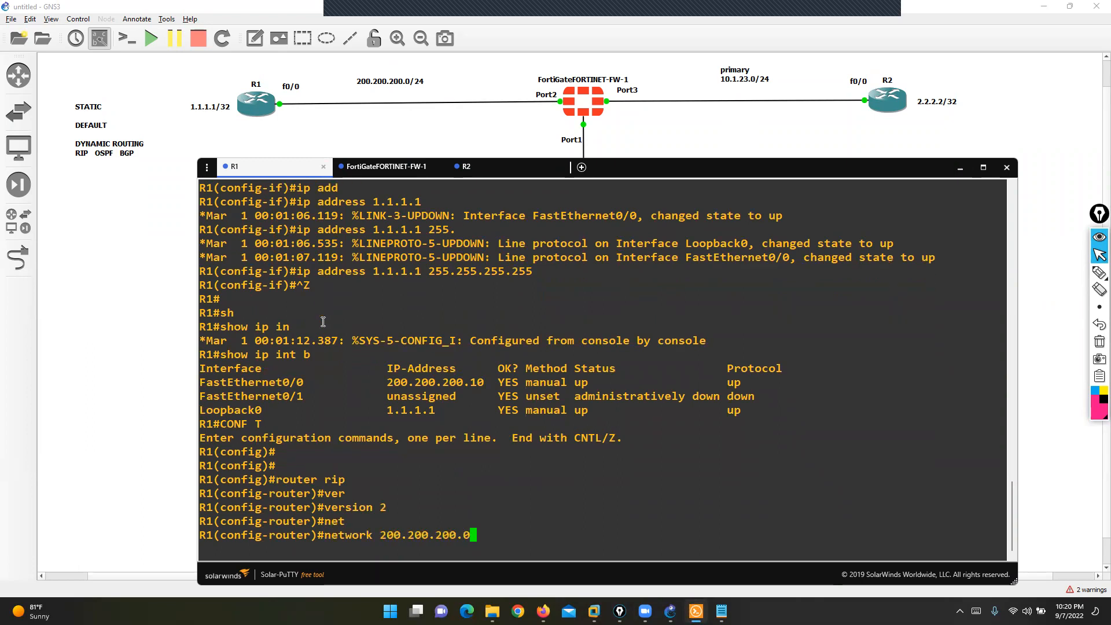
pyautogui.press('Return')
pyautogui.write('net')
pyautogui.press('Tab')
pyautogui.write('1.1.1.1')
pyautogui.press('Return')
pyautogui.write('no auto-summ')
pyautogui.press('Tab')
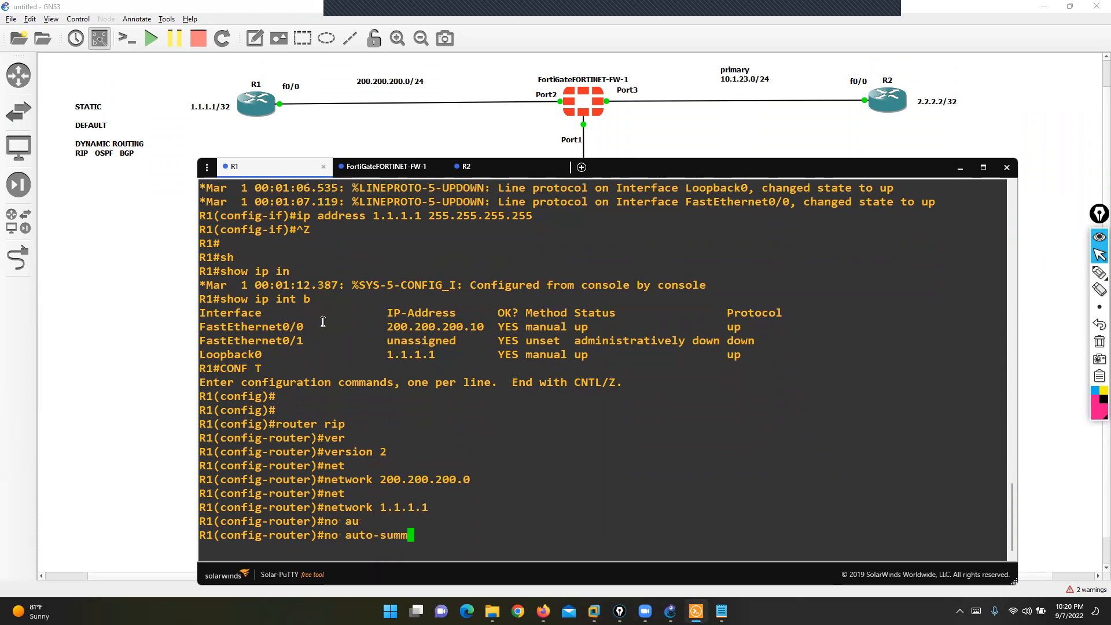
pyautogui.press('Return')
# - On R2, enable RIP version 2 for networks 10.1.23.0 and 2.2.2.2 with no auto-summary
pyautogui.press('Return')
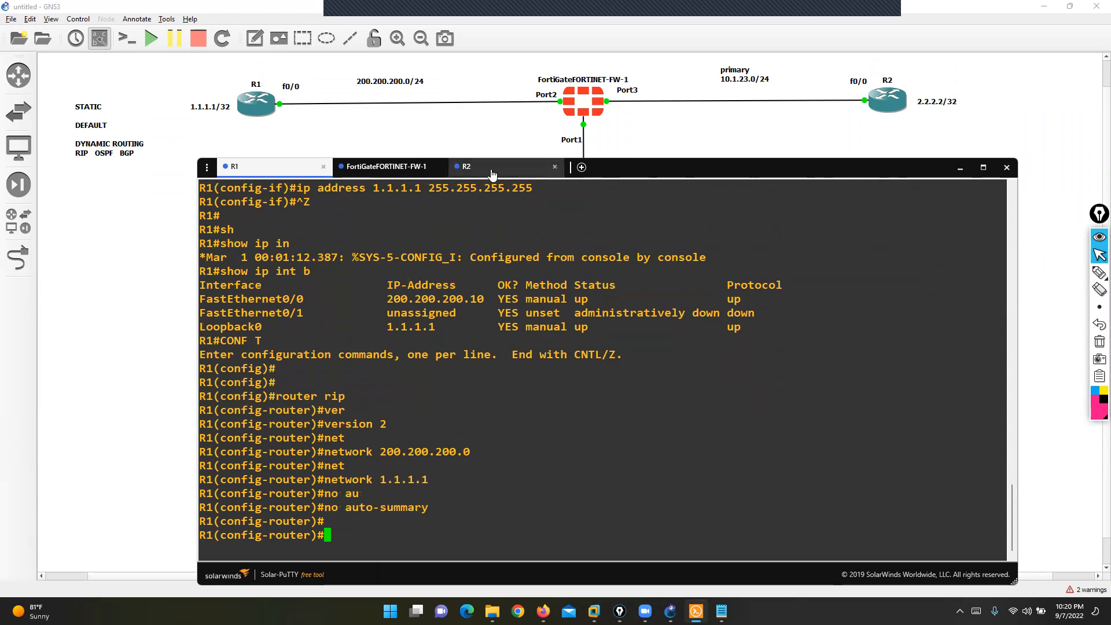
pyautogui.click(466, 166)
pyautogui.press('Return')
pyautogui.write('conf t')
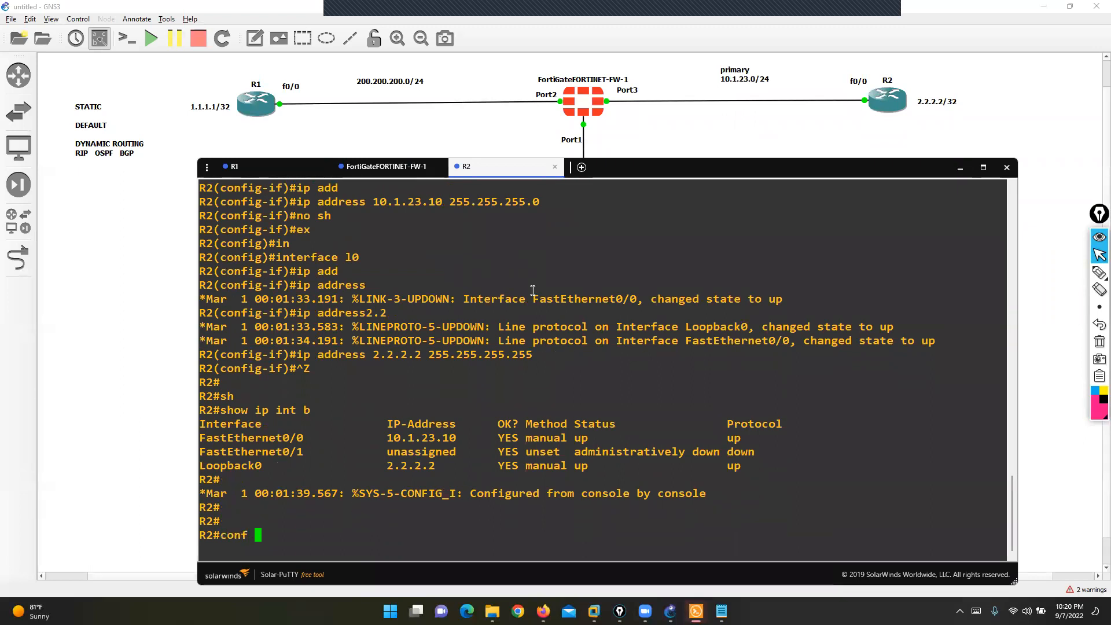
pyautogui.press('Return')
pyautogui.write('router ip')
pyautogui.press('BackSpace')
pyautogui.press('BackSpace')
pyautogui.write('rip')
pyautogui.press('Return')
pyautogui.write('ver')
pyautogui.press('Tab')
pyautogui.write('2')
pyautogui.press('Return')
pyautogui.write('net')
pyautogui.press('Tab')
pyautogui.write('10.1.23.10')
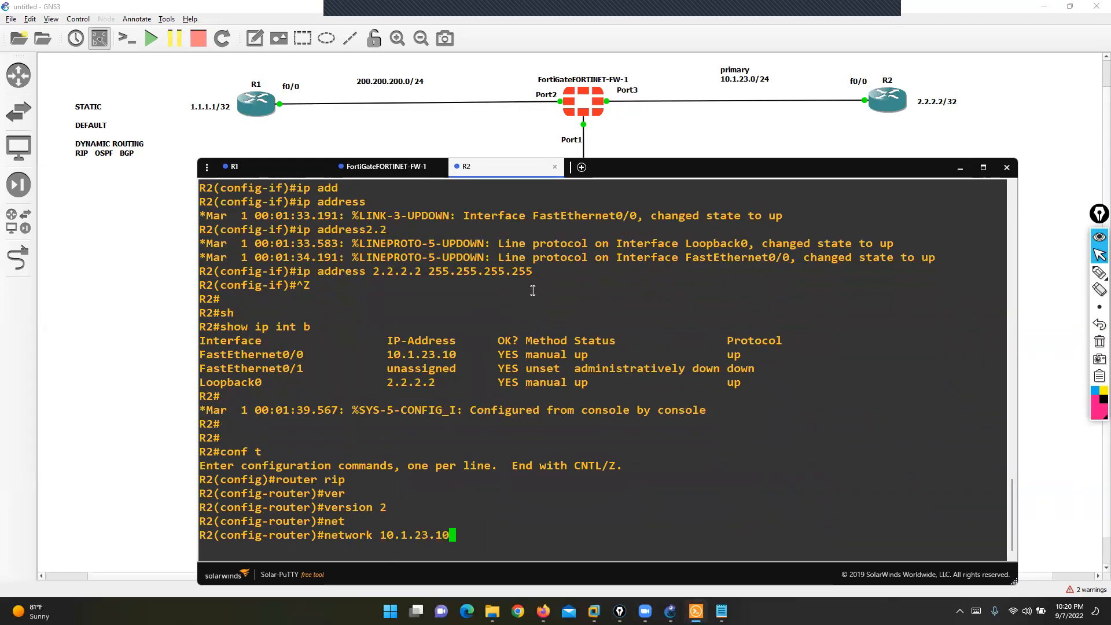
pyautogui.press('BackSpace')
pyautogui.press('BackSpace')
pyautogui.write('0')
pyautogui.press('Return')
pyautogui.write('net')
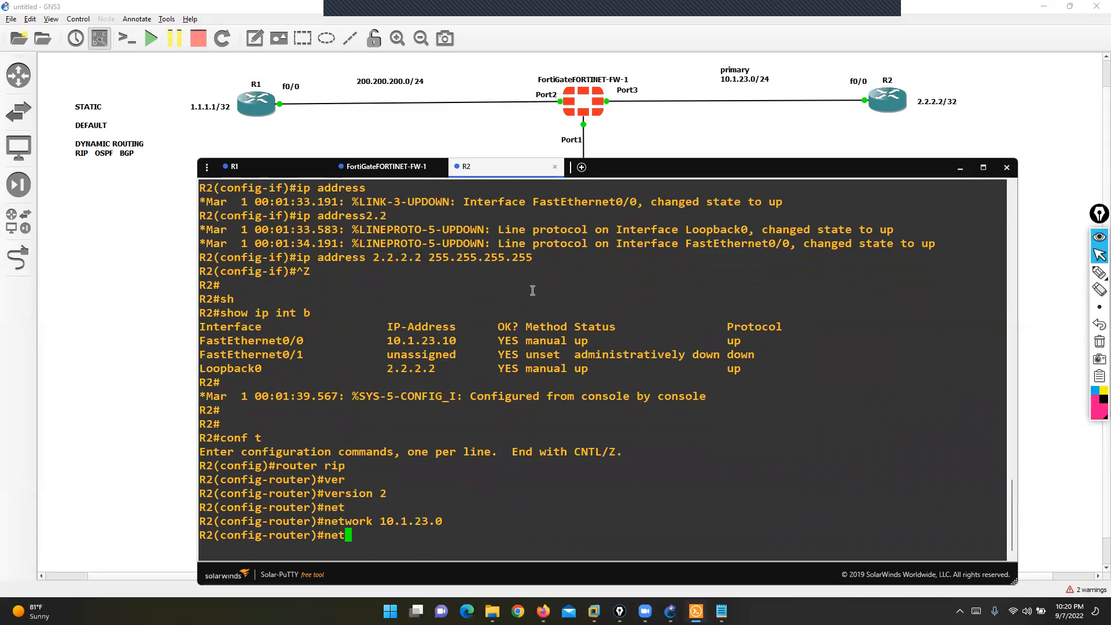
pyautogui.press('Tab')
pyautogui.write('2.2.2.2')
pyautogui.press('Return')
pyautogui.write('no au')
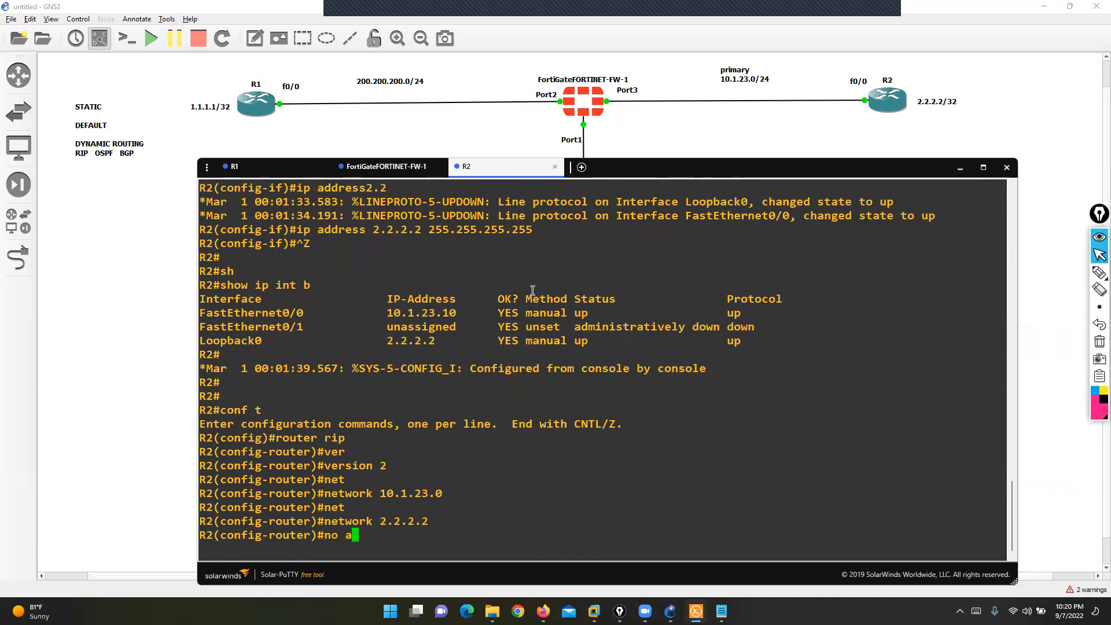
pyautogui.press('Tab')
pyautogui.press('Return')
pyautogui.press('Return')
pyautogui.press('Return')
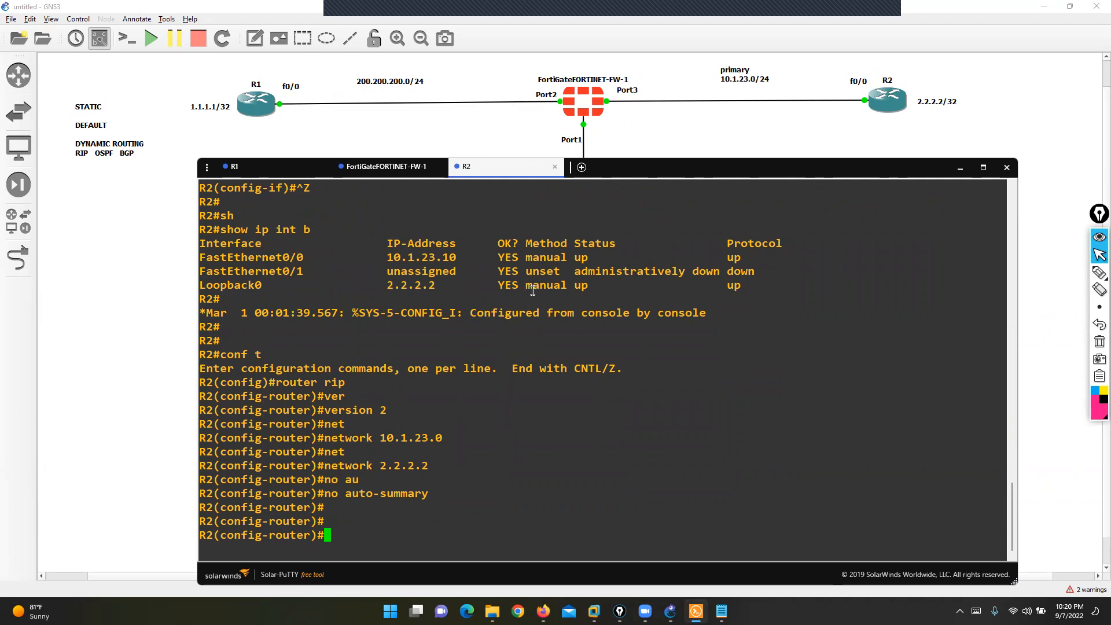
# - Open the FortiGate RIP settings page and highlight the version 1 and 2 choices
pyautogui.click(543, 612)
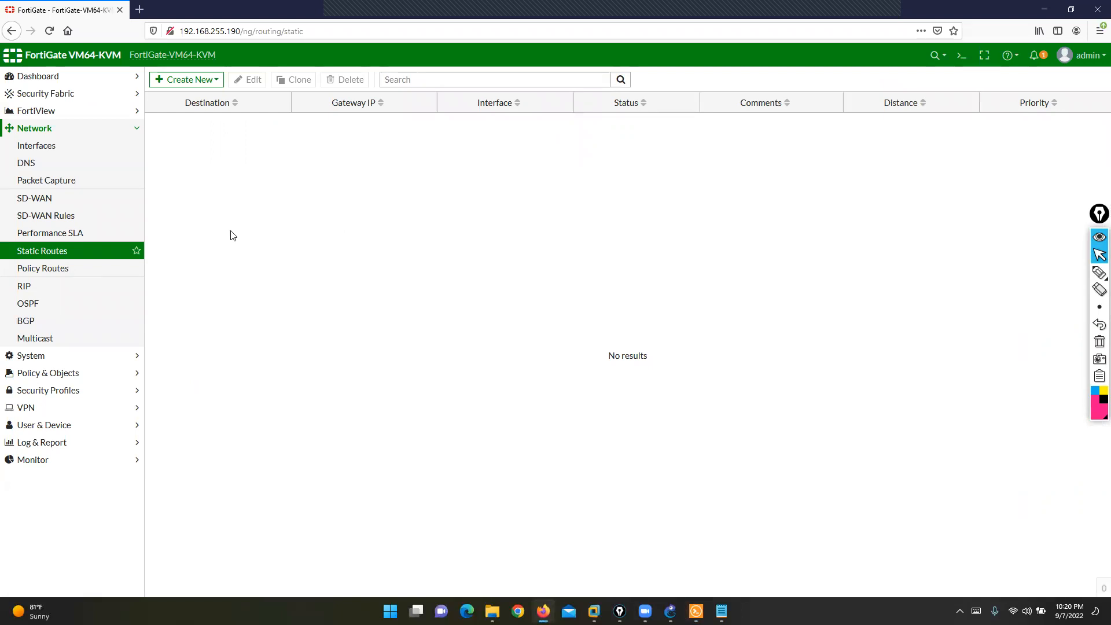
pyautogui.click(42, 286)
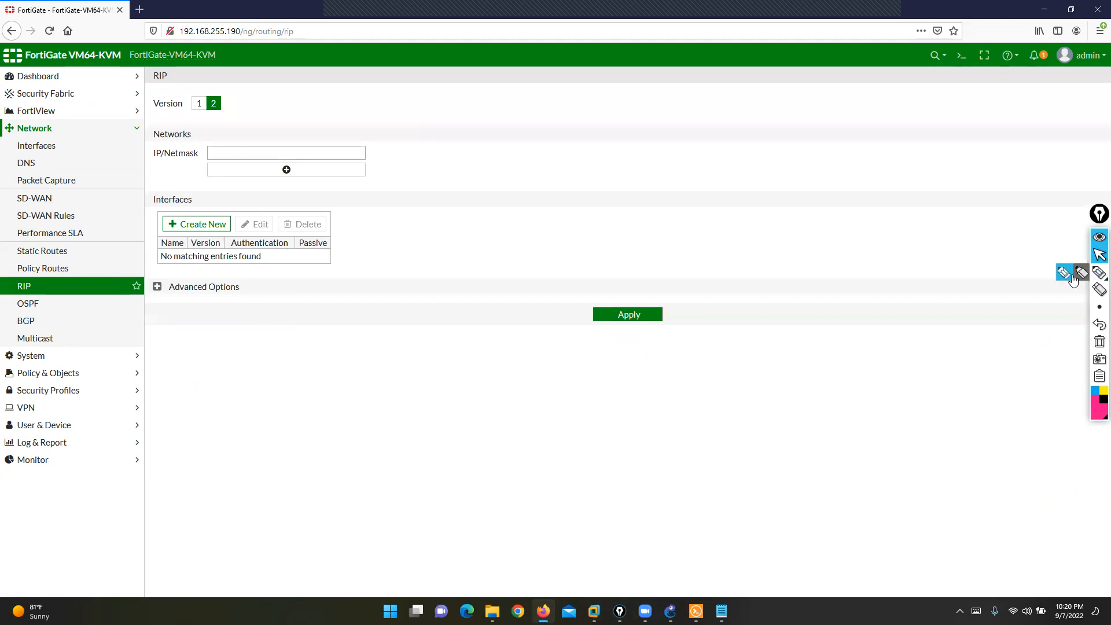
pyautogui.click(1099, 272)
pyautogui.moveTo(190, 112); pyautogui.dragTo(224, 114)
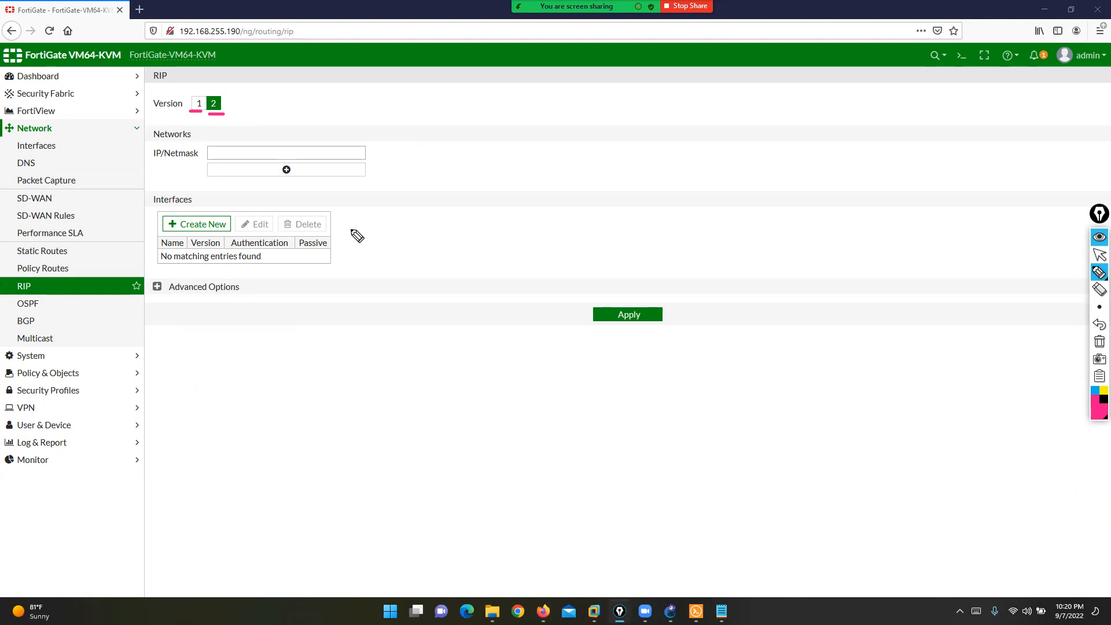
pyautogui.click(1099, 342)
pyautogui.click(1099, 255)
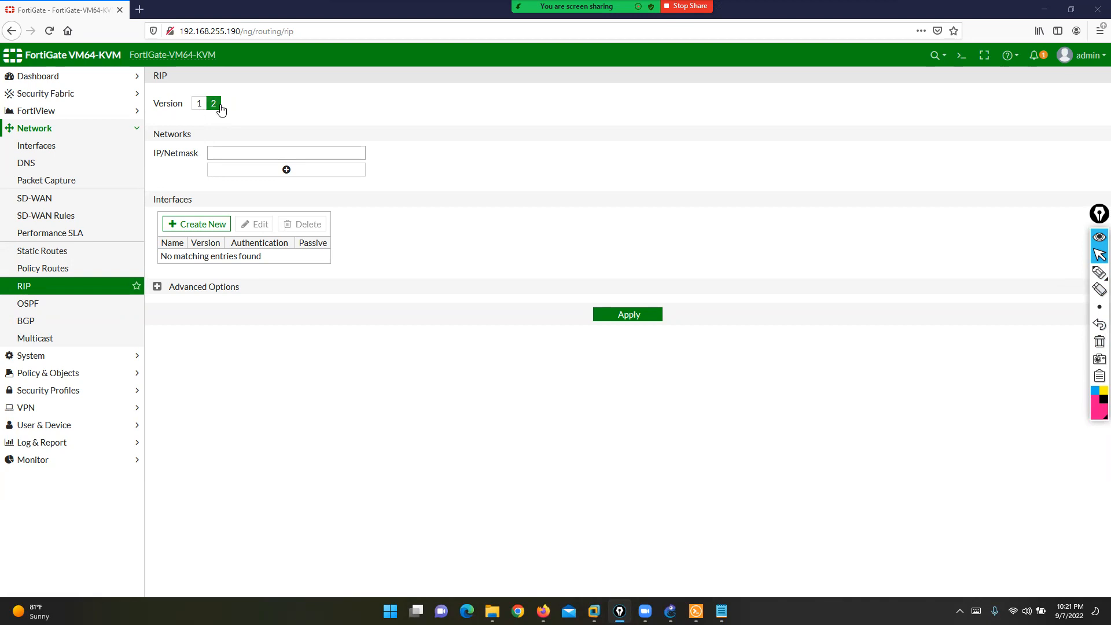
# - Highlight the 200.200.200.0/24 link on the GNS3 topology diagram
pyautogui.click(237, 153)
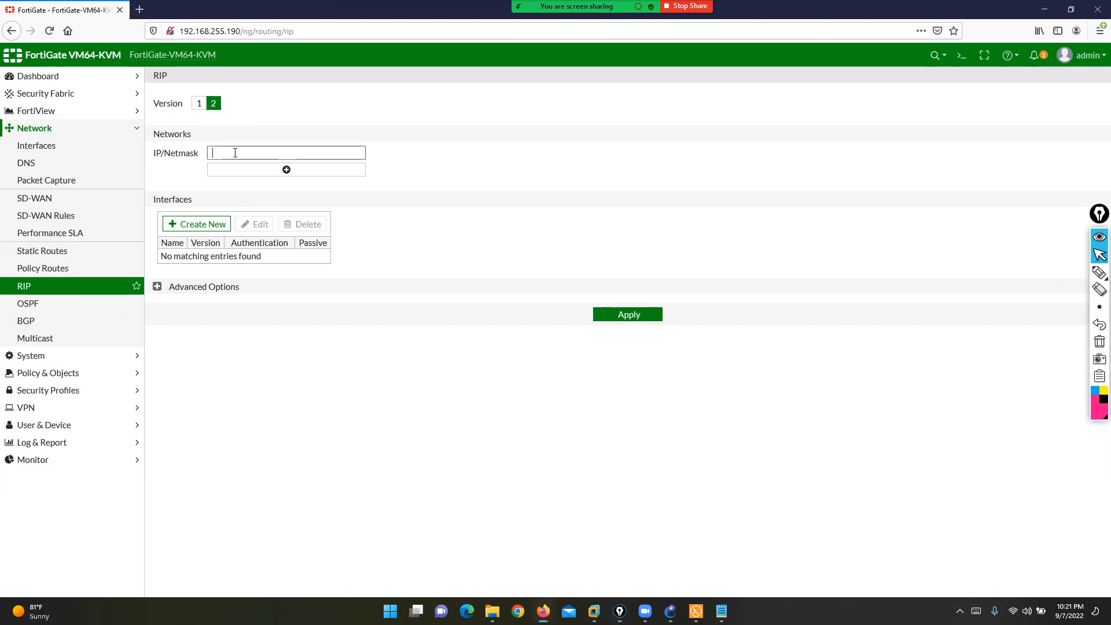
pyautogui.click(670, 612)
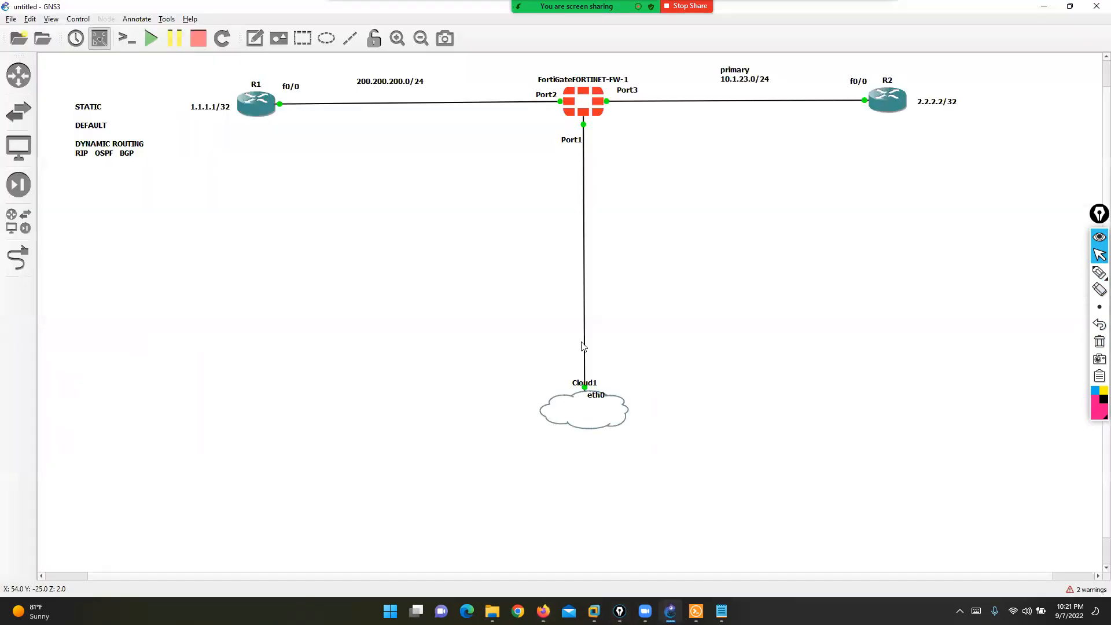
pyautogui.click(1099, 272)
pyautogui.moveTo(566, 80)
pyautogui.mouseDown()
pyautogui.moveTo(471, 106)
pyautogui.moveTo(352, 74)
pyautogui.moveTo(542, 67)
pyautogui.moveTo(744, 112)
pyautogui.moveTo(724, 58)
pyautogui.moveTo(571, 53)
pyautogui.mouseUp()
pyautogui.click(1099, 342)
pyautogui.click(1099, 254)
pyautogui.click(543, 611)
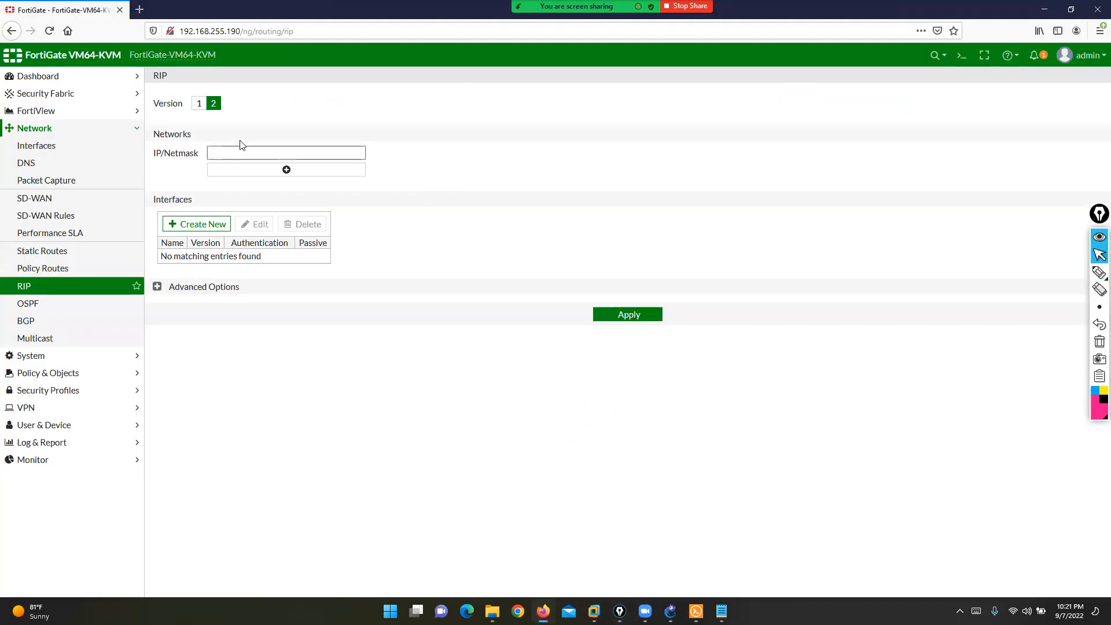
# - Add RIP networks 200.200.200.0/24 and 10.1.23.0/24 and apply the settings
pyautogui.write('200.200.200.0/24')
pyautogui.click(240, 171)
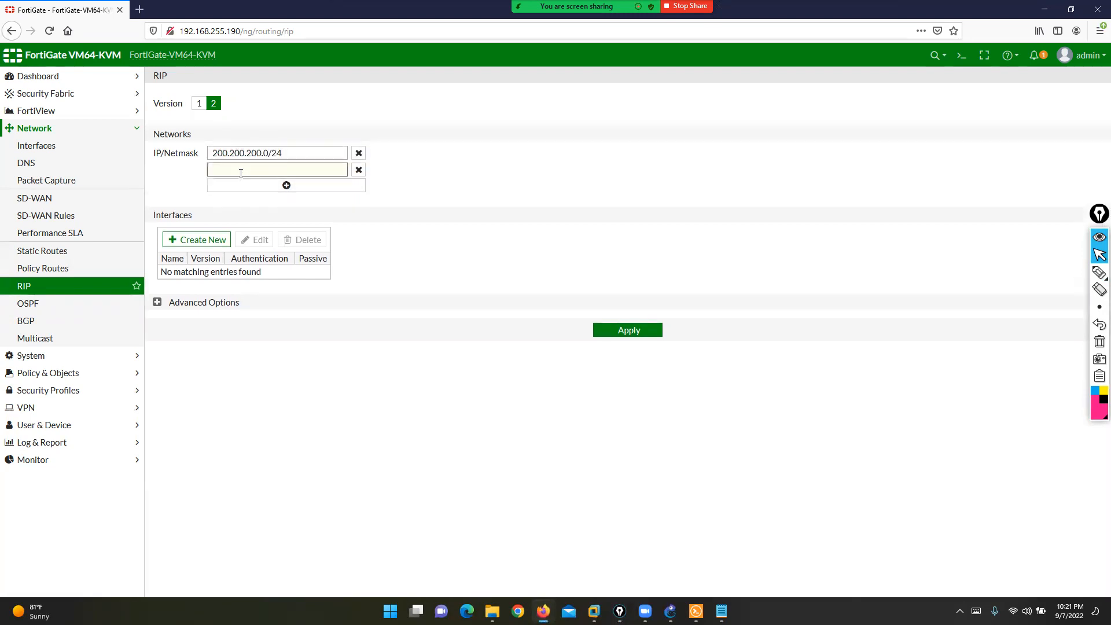
pyautogui.write('10.1.23.0/24')
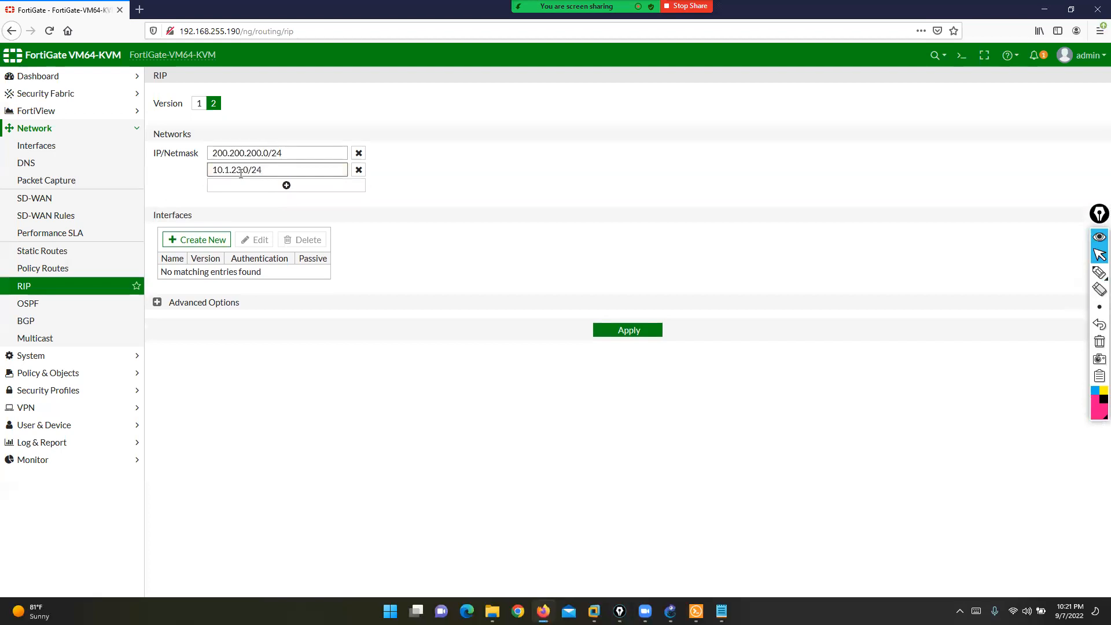
pyautogui.click(635, 336)
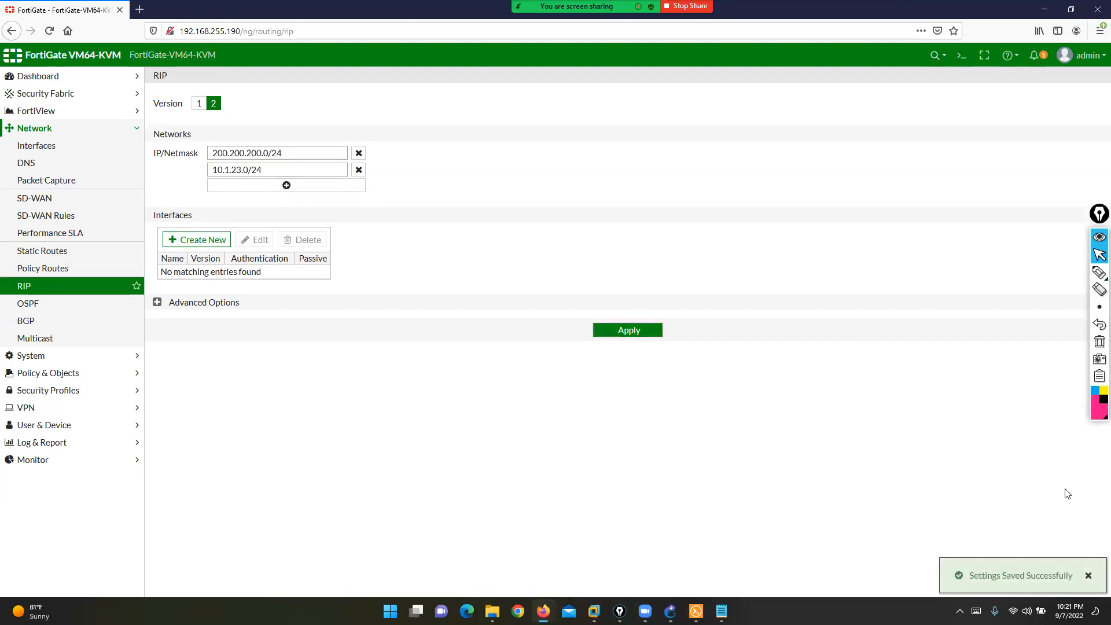
pyautogui.moveTo(979, 576); pyautogui.dragTo(1043, 578)
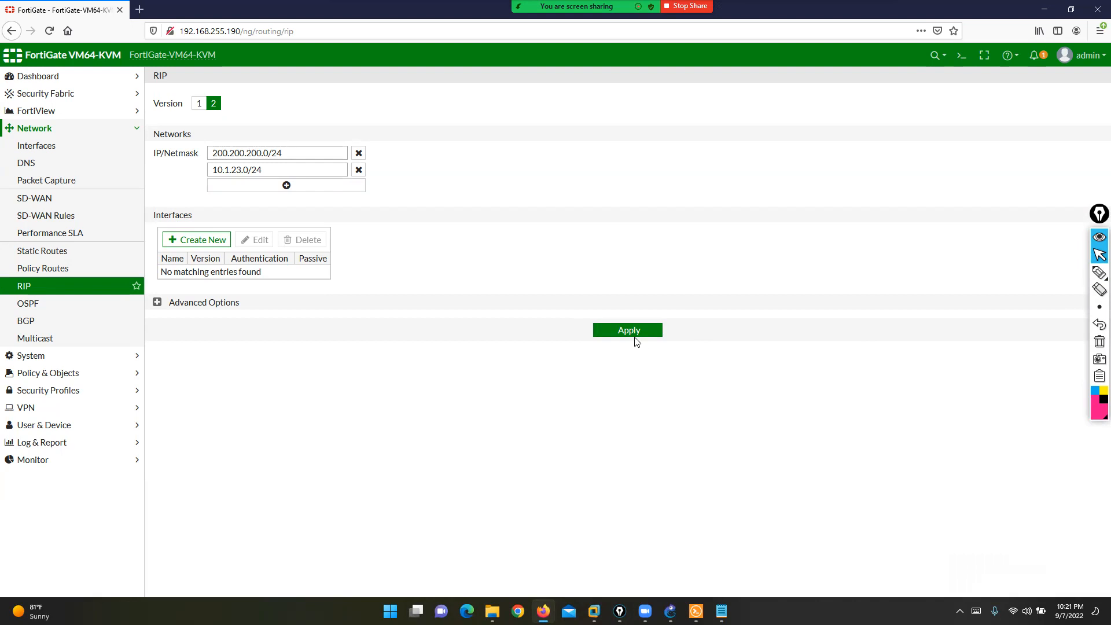
pyautogui.hotkey('alt', 'Tab')
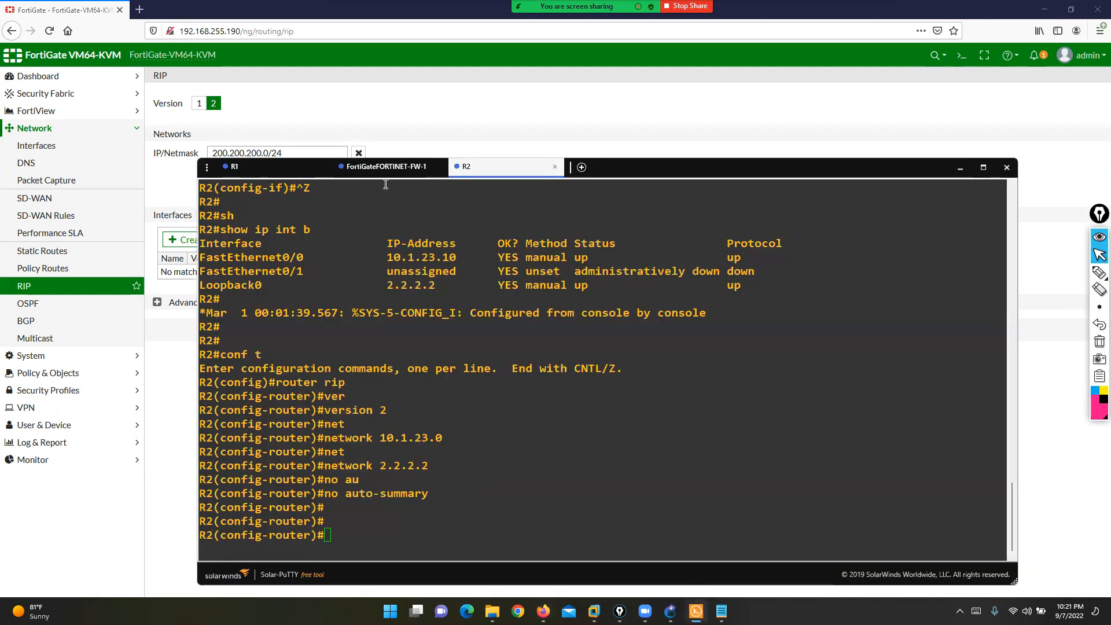
# - Log in to the FortiGate console and run 'get router info routing-table all'
pyautogui.click(383, 166)
pyautogui.write('admin')
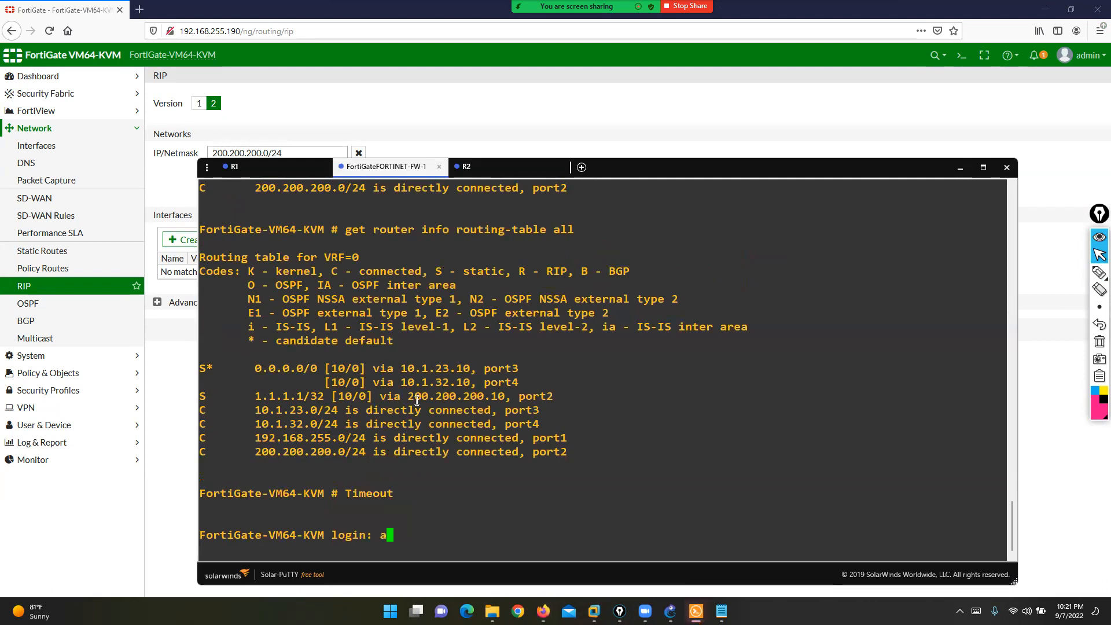
pyautogui.press('Return')
pyautogui.write('***')
pyautogui.press('Return')
pyautogui.write('get router info routing-table all')
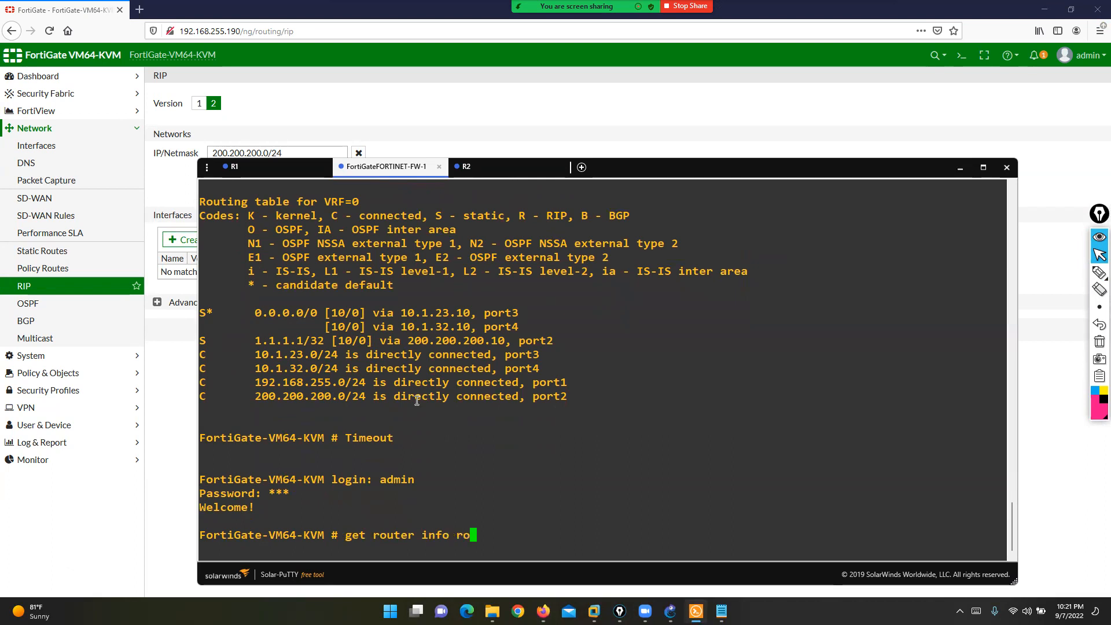
pyautogui.press('Return')
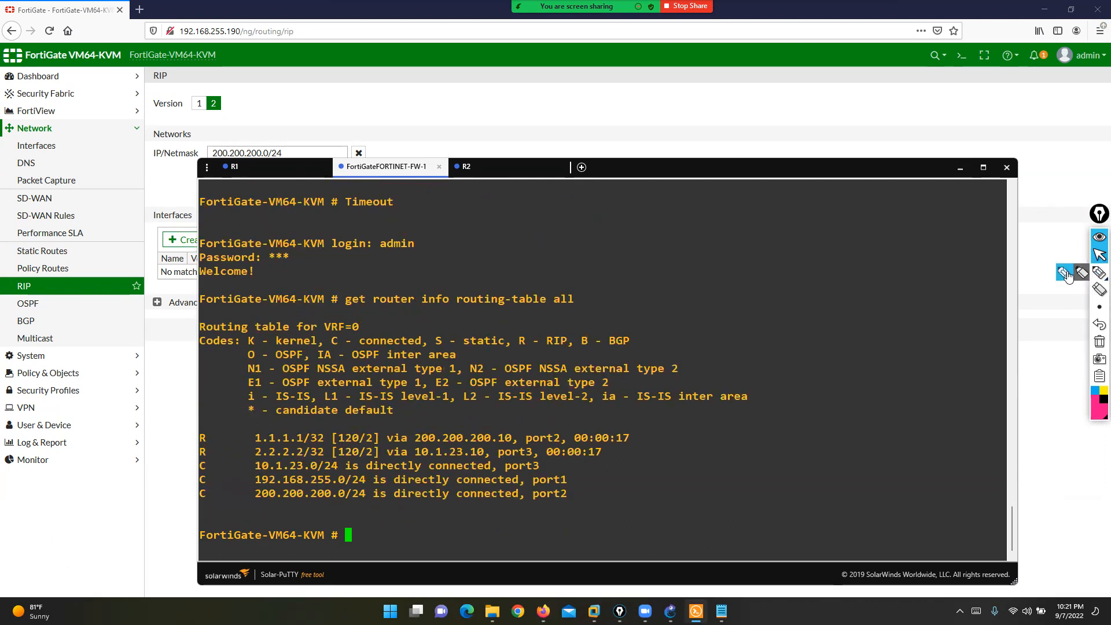
# - Highlight the R - RIP code, the 120/2 metric and the RIP-learned 1.1.1.1/32 route
pyautogui.click(1100, 272)
pyautogui.moveTo(210, 431)
pyautogui.mouseDown()
pyautogui.moveTo(180, 431)
pyautogui.moveTo(181, 464)
pyautogui.moveTo(219, 458)
pyautogui.moveTo(210, 429)
pyautogui.mouseUp()
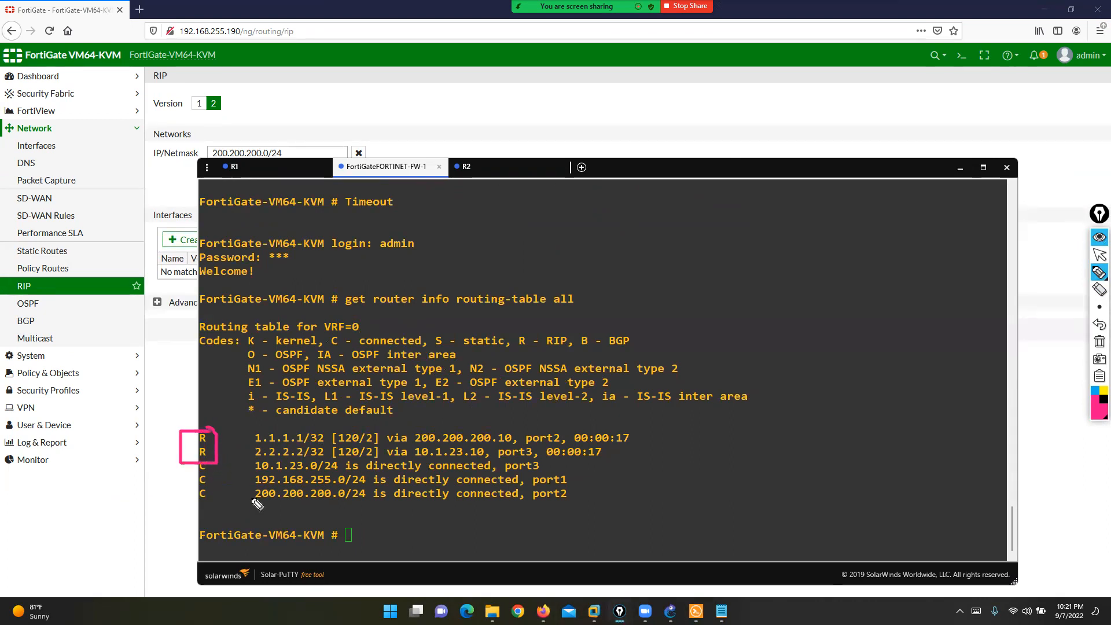
pyautogui.moveTo(557, 326)
pyautogui.mouseDown()
pyautogui.moveTo(579, 341)
pyautogui.moveTo(516, 356)
pyautogui.moveTo(532, 317)
pyautogui.moveTo(557, 322)
pyautogui.mouseUp()
pyautogui.moveTo(219, 437); pyautogui.dragTo(255, 437)
pyautogui.moveTo(410, 428); pyautogui.dragTo(520, 428)
pyautogui.moveTo(354, 429)
pyautogui.mouseDown()
pyautogui.moveTo(340, 440)
pyautogui.moveTo(366, 429)
pyautogui.moveTo(350, 424)
pyautogui.mouseUp()
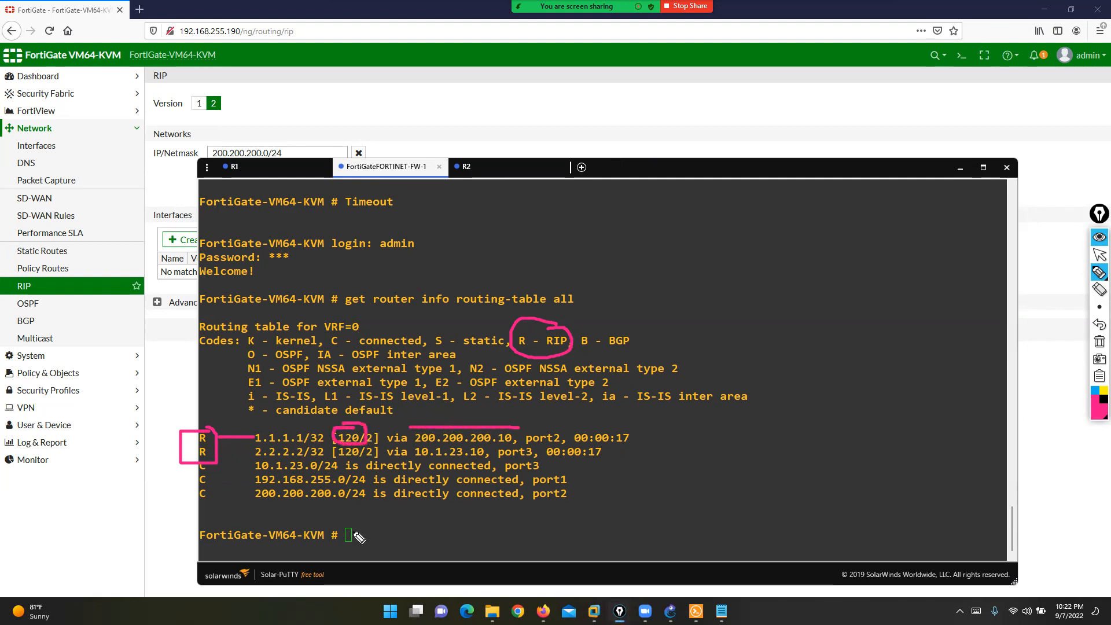
pyautogui.click(1099, 342)
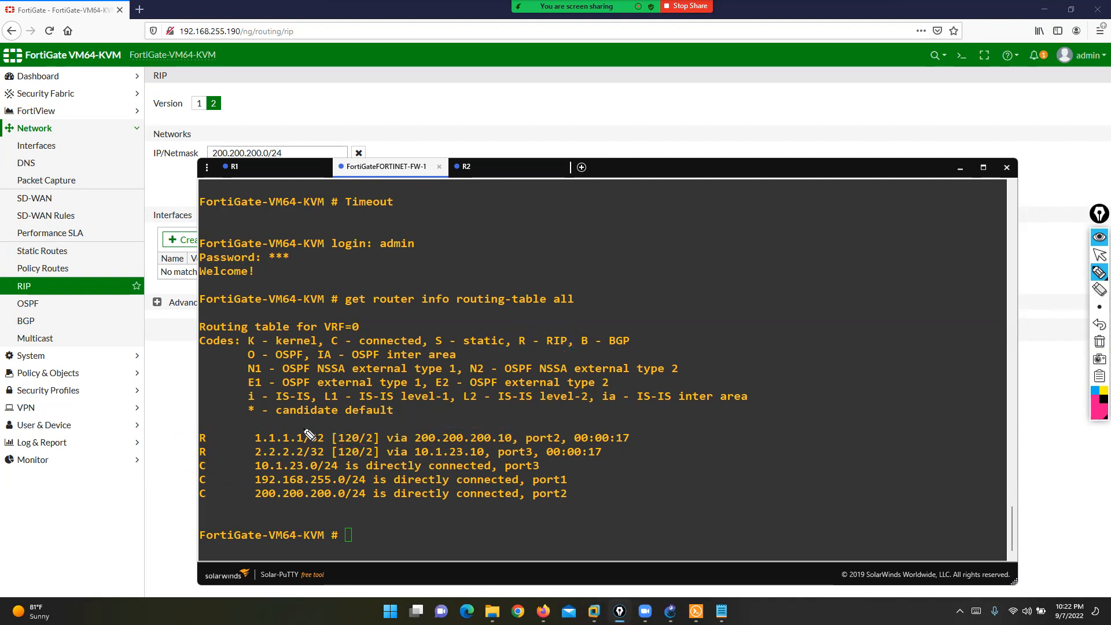
pyautogui.moveTo(210, 437)
pyautogui.mouseDown()
pyautogui.moveTo(251, 438)
pyautogui.moveTo(228, 455)
pyautogui.moveTo(253, 455)
pyautogui.mouseUp()
pyautogui.click(1100, 342)
pyautogui.click(1100, 257)
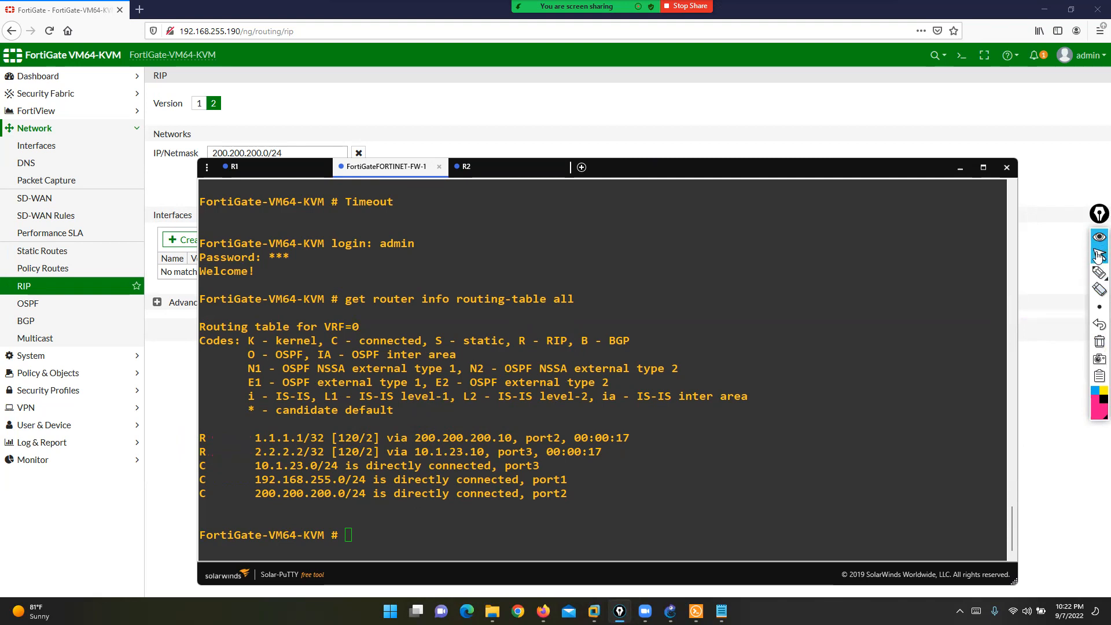
pyautogui.click(1044, 260)
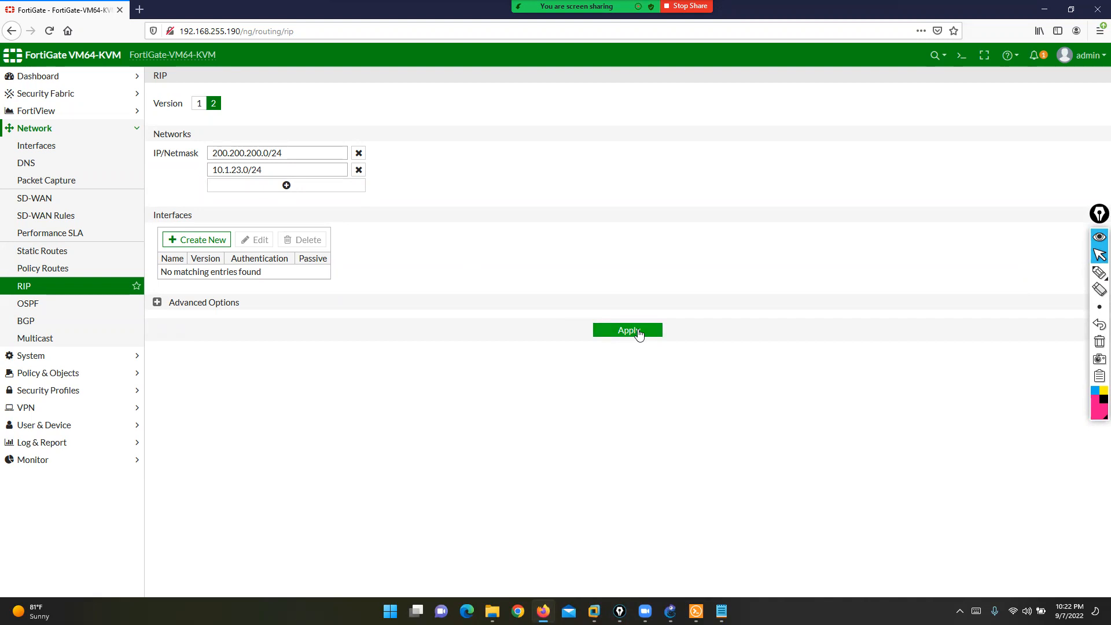
# - Open the RIP Add Interface form, mark its Passive option, then go to New Volume (D:)
pyautogui.click(197, 240)
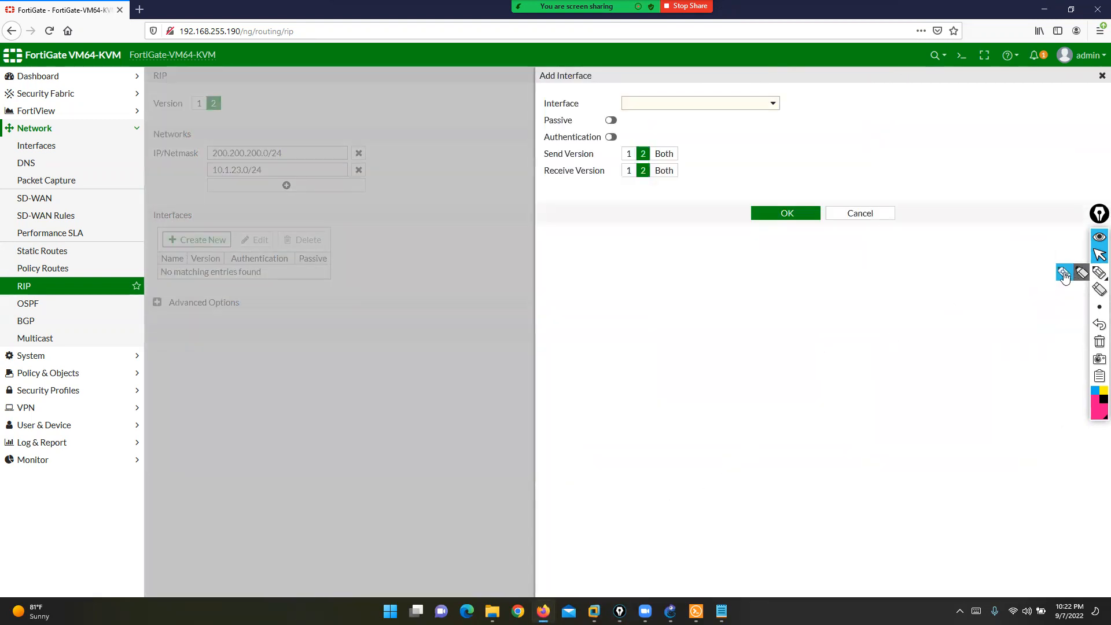
pyautogui.click(1064, 274)
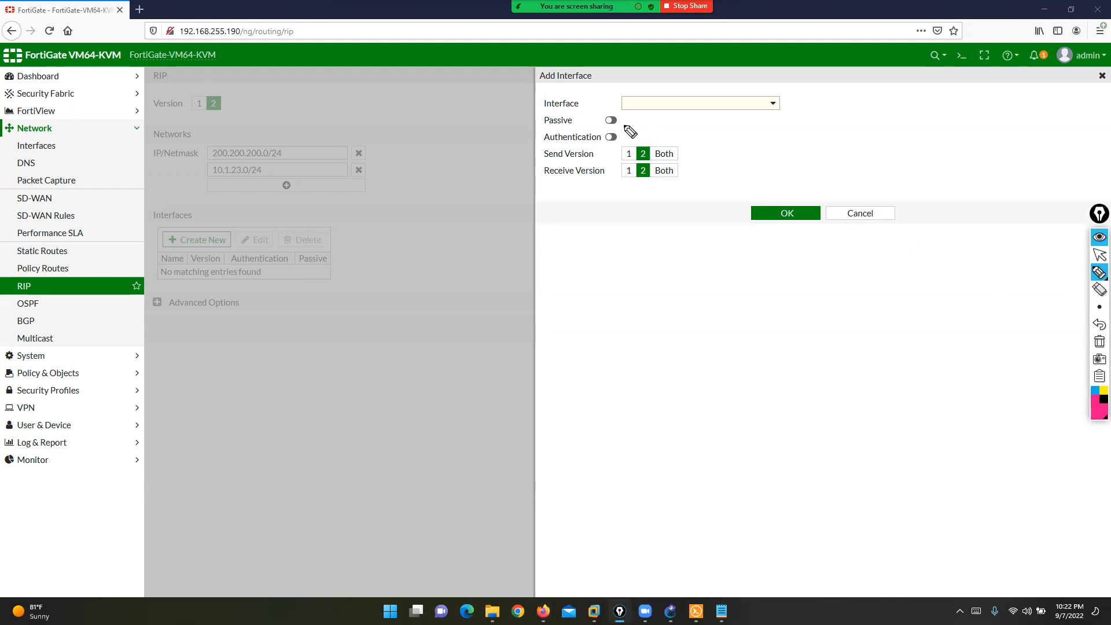
pyautogui.moveTo(570, 116)
pyautogui.mouseDown()
pyautogui.moveTo(579, 121)
pyautogui.moveTo(567, 128)
pyautogui.moveTo(531, 112)
pyautogui.moveTo(528, 128)
pyautogui.mouseUp()
pyautogui.click(1100, 255)
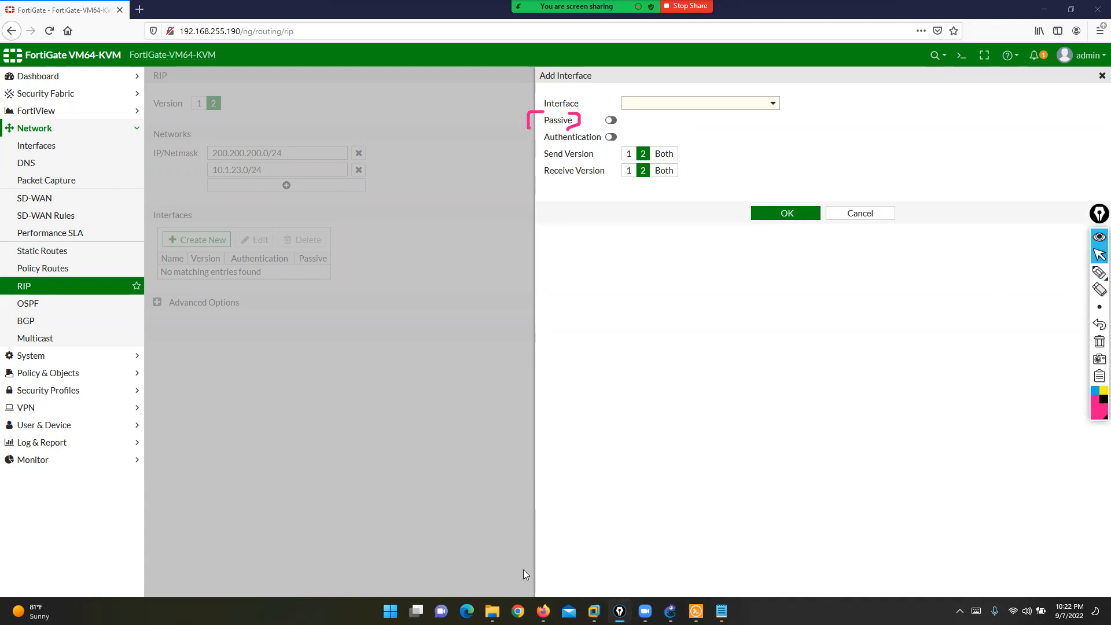
pyautogui.click(493, 611)
pyautogui.hotkey('alt', 'Up')
pyautogui.hotkey('alt', 'Up')
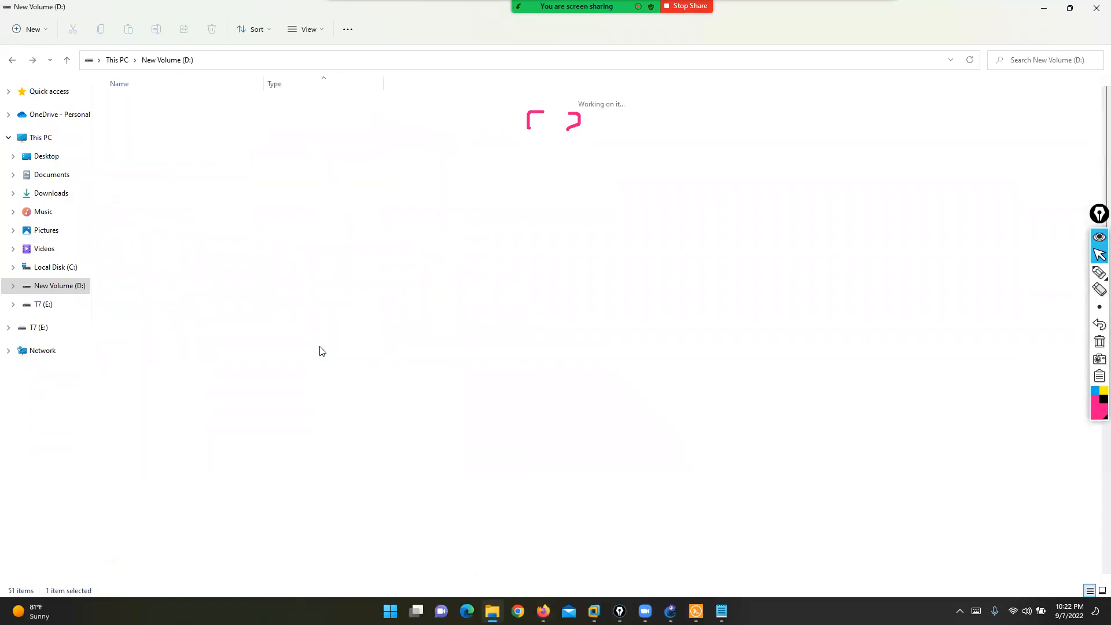
# - Go into data\CCNP PPT and open the Route Filtering presentation
pyautogui.press('Up')
pyautogui.press('Up')
pyautogui.press('Up')
pyautogui.press('Up')
pyautogui.press('Up')
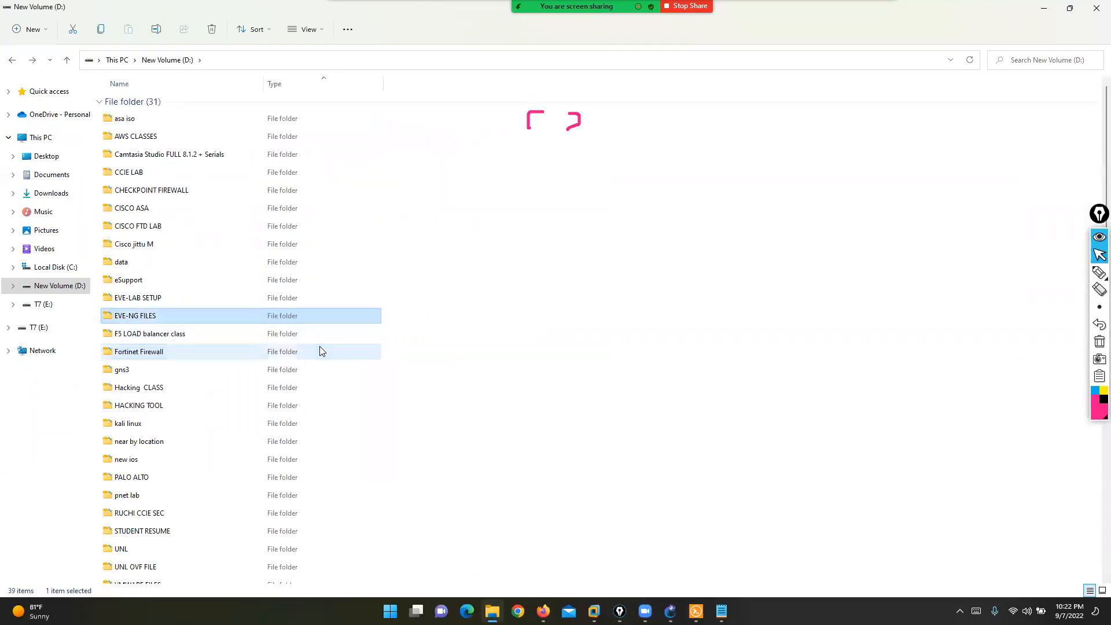
pyautogui.press('Return')
pyautogui.press('Down')
pyautogui.press('Down')
pyautogui.press('Down')
pyautogui.press('Down')
pyautogui.press('Down')
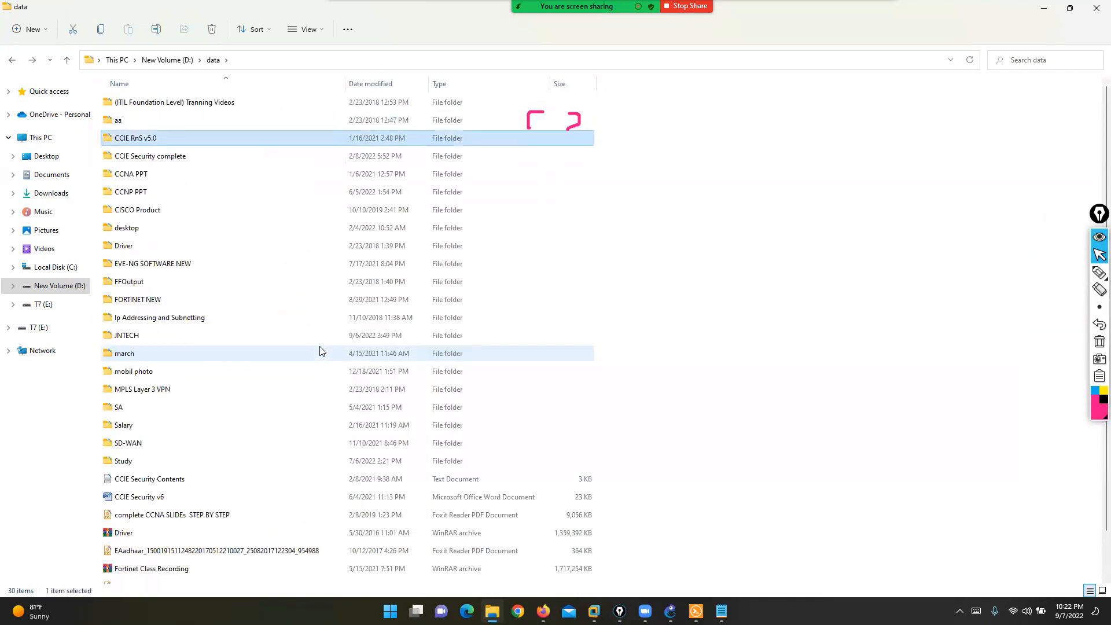
pyautogui.press('Return')
pyautogui.press('Down')
pyautogui.press('Down')
pyautogui.press('Down')
pyautogui.press('Down')
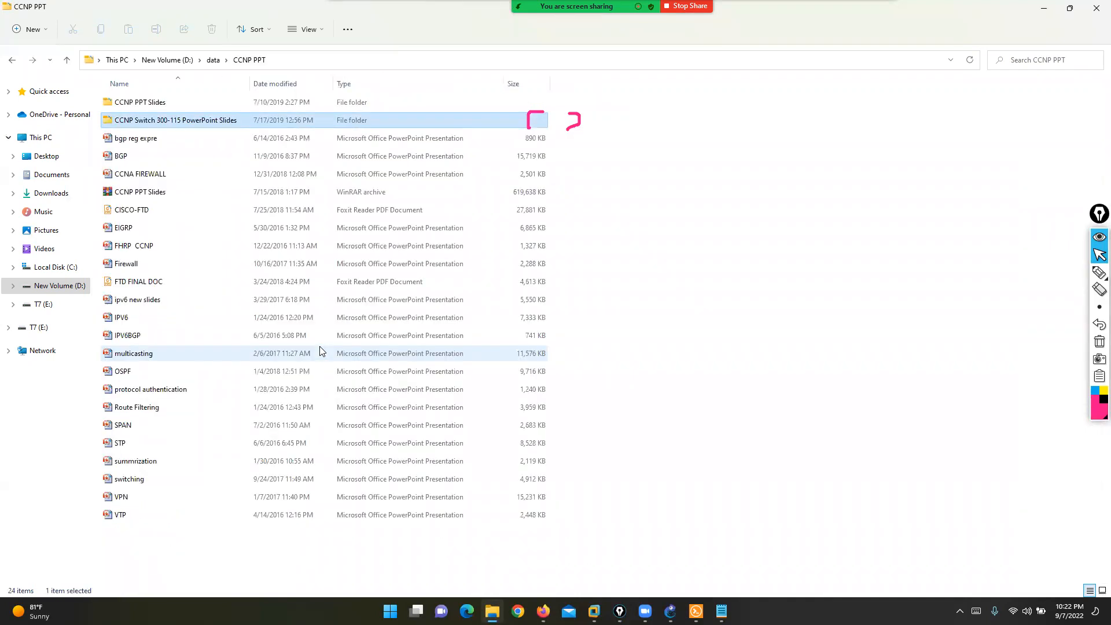
pyautogui.press('Down')
pyautogui.press('Down')
pyautogui.press('Down')
pyautogui.press('Down')
pyautogui.press('Down')
pyautogui.press('Down')
pyautogui.press('Down')
pyautogui.press('Down')
pyautogui.press('Down')
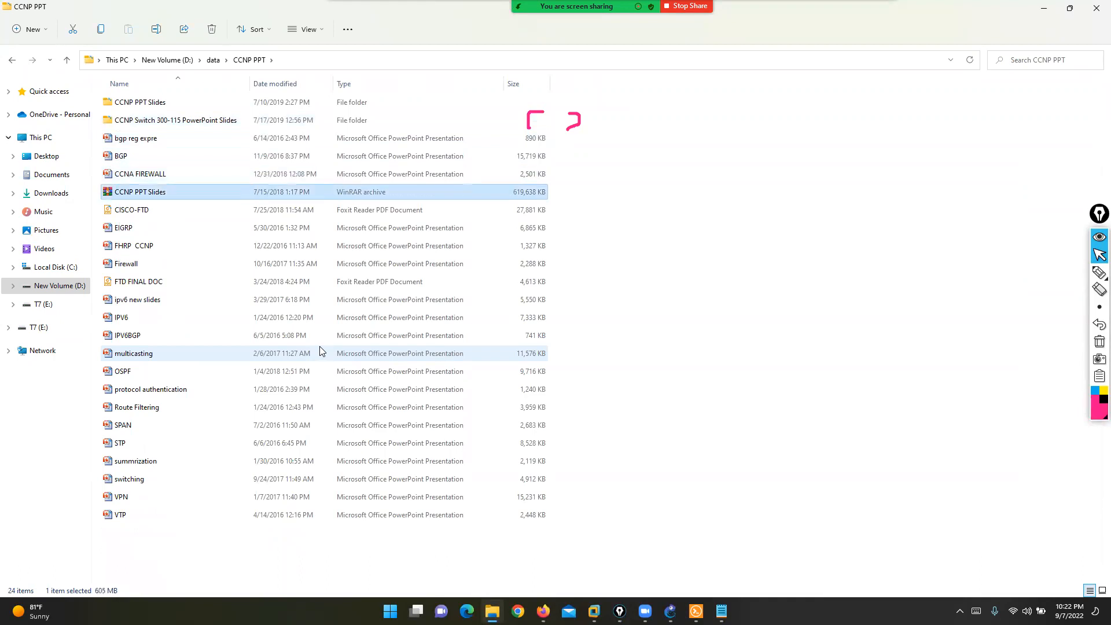
pyautogui.press('Down')
pyautogui.press('Down')
pyautogui.press('Down')
pyautogui.press('Down')
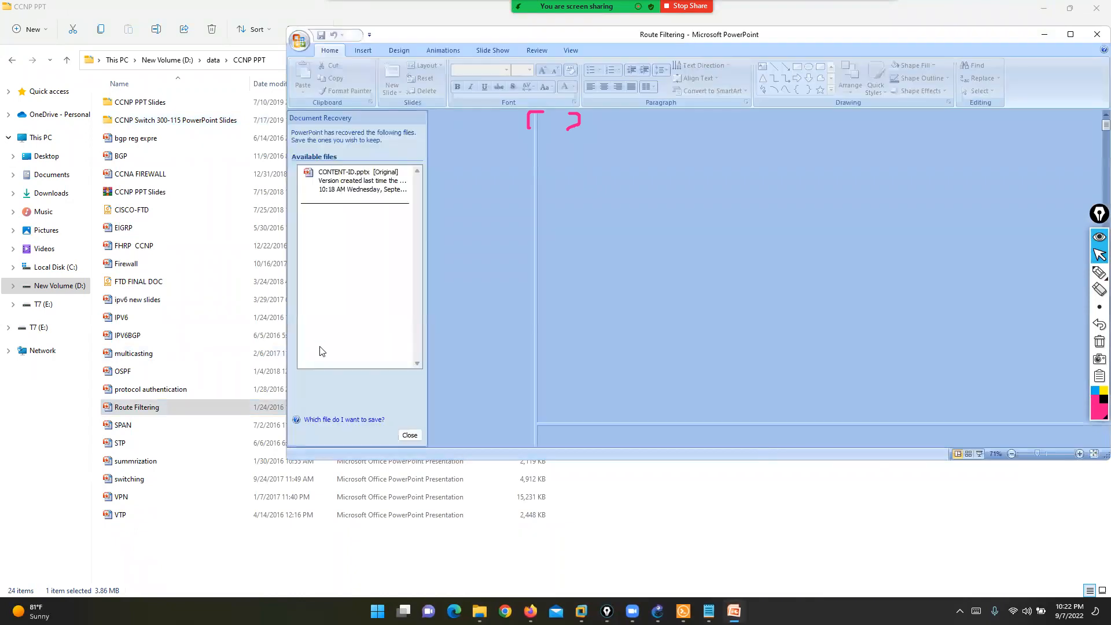
# - Maximize the Route Filtering presentation and page to the Passive Interface slide
pyautogui.press('Down')
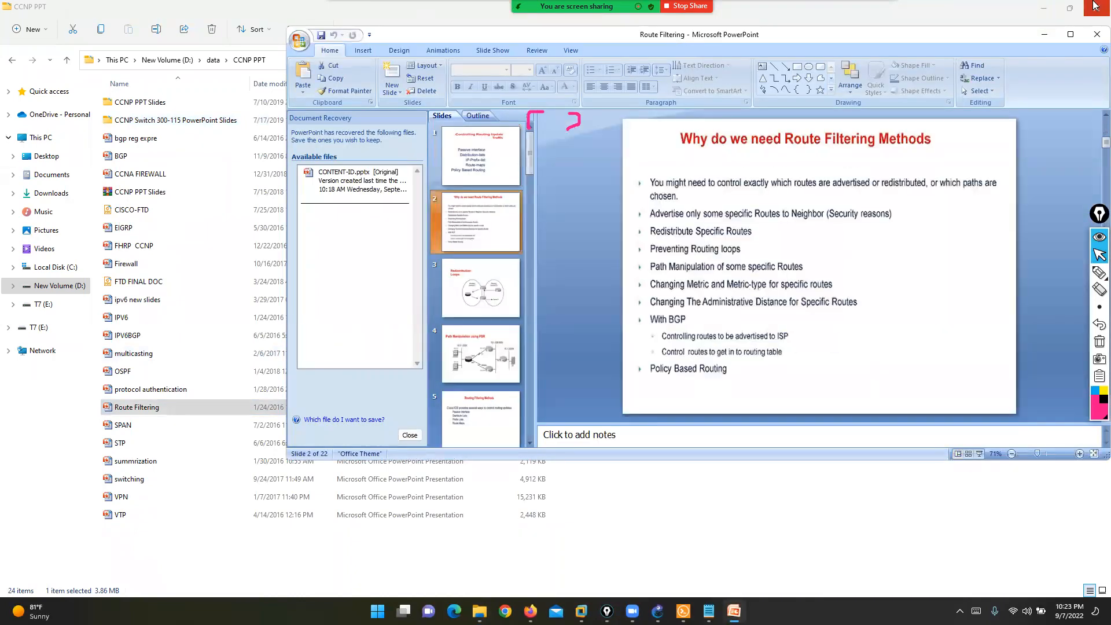
pyautogui.click(1071, 34)
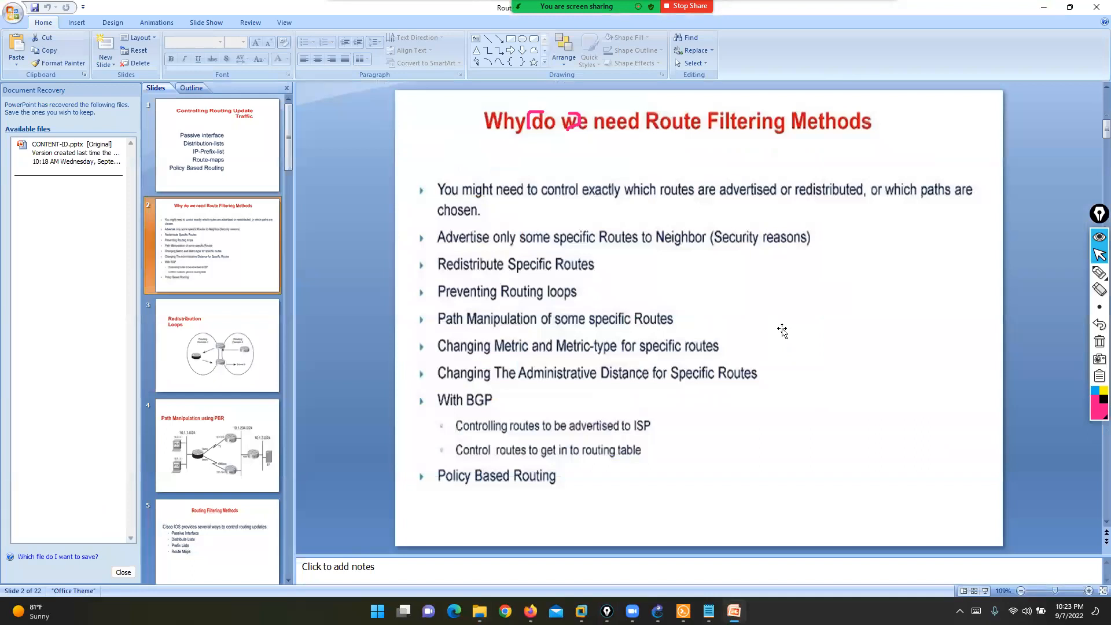
pyautogui.press('Down')
pyautogui.press('Down')
pyautogui.press('Down')
pyautogui.press('Down')
pyautogui.press('Up')
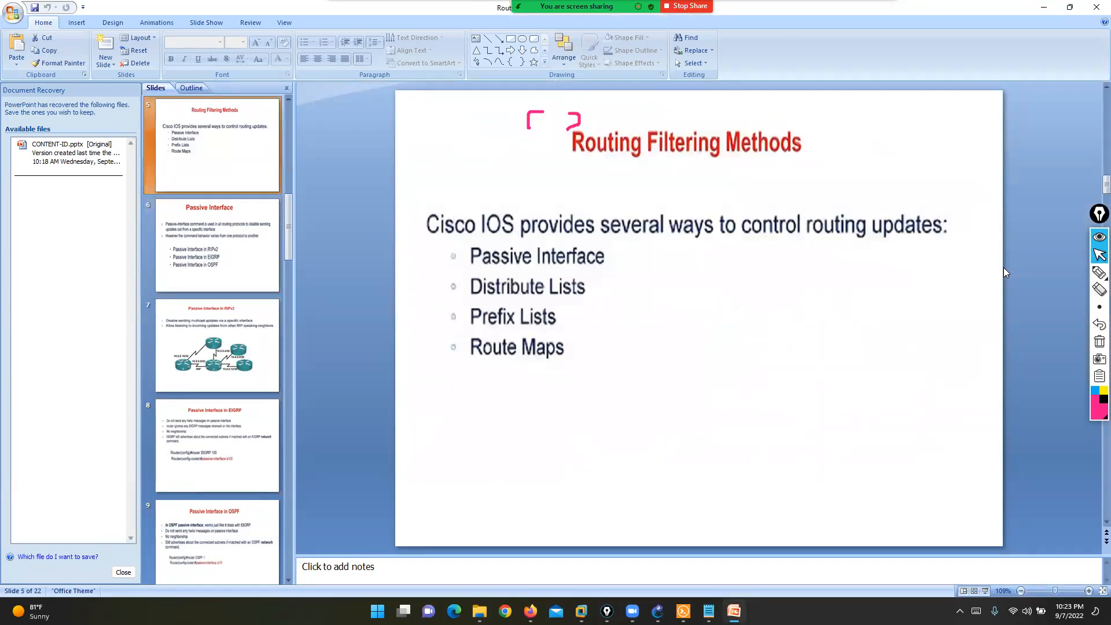
pyautogui.press('Down')
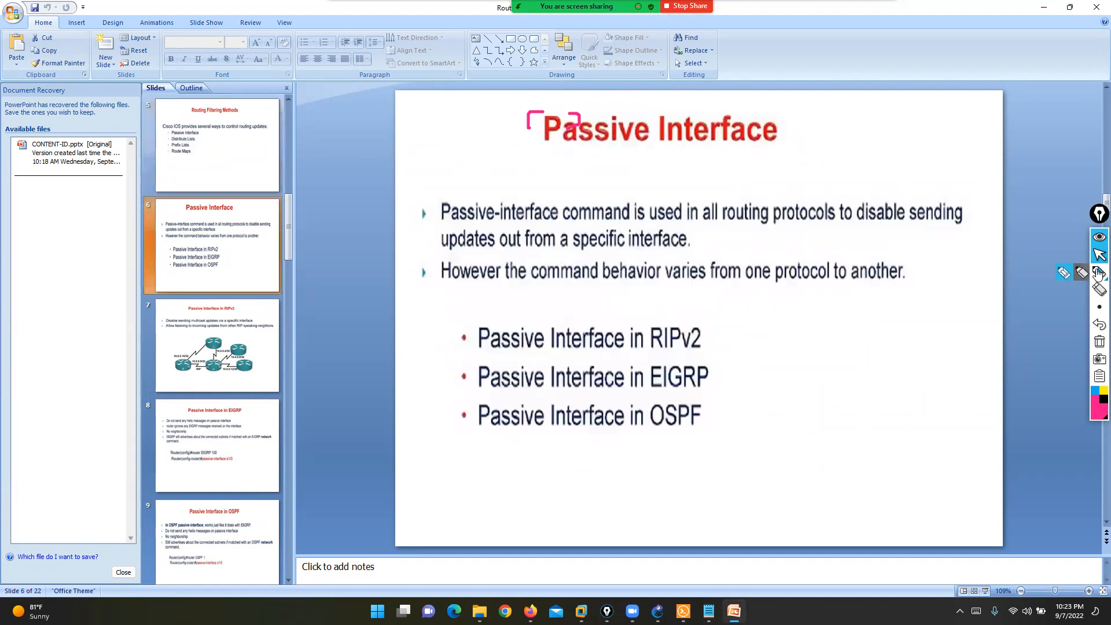
# - Underline the Passive Interface in RIPv2, EIGRP and OSPF items with the pen
pyautogui.click(1100, 272)
pyautogui.moveTo(708, 334); pyautogui.dragTo(733, 335)
pyautogui.moveTo(717, 382); pyautogui.dragTo(748, 383)
pyautogui.moveTo(705, 431); pyautogui.dragTo(753, 433)
pyautogui.click(1099, 255)
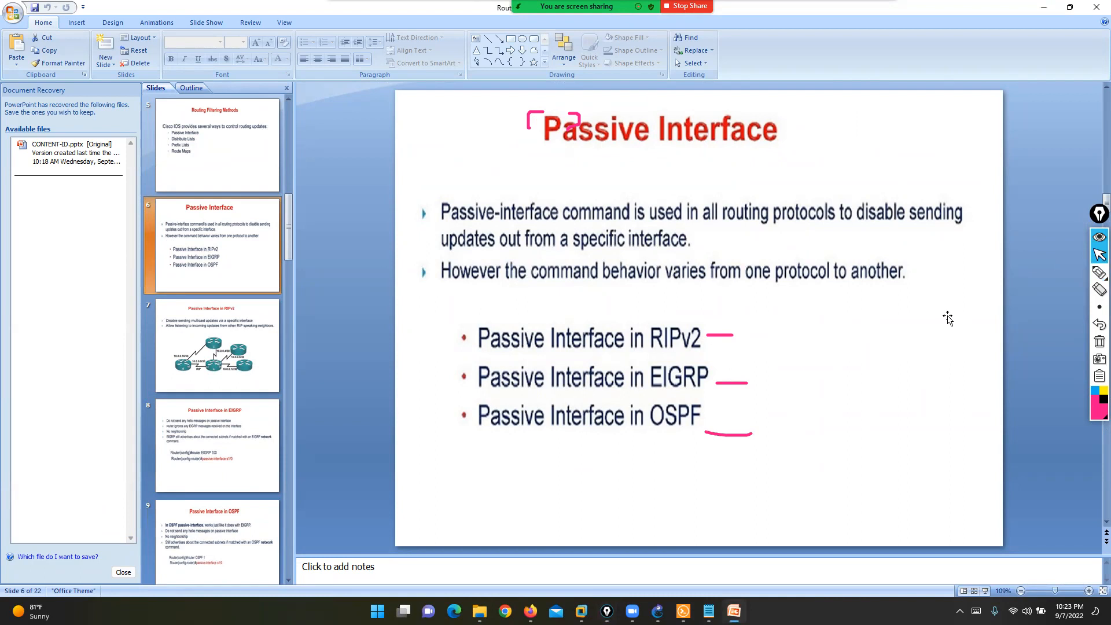
# - Scroll on to slide 9, 'Passive Interface in OSPF', then close the presentation
pyautogui.scroll(-1, 949, 319)
pyautogui.scroll(-1, 950, 319)
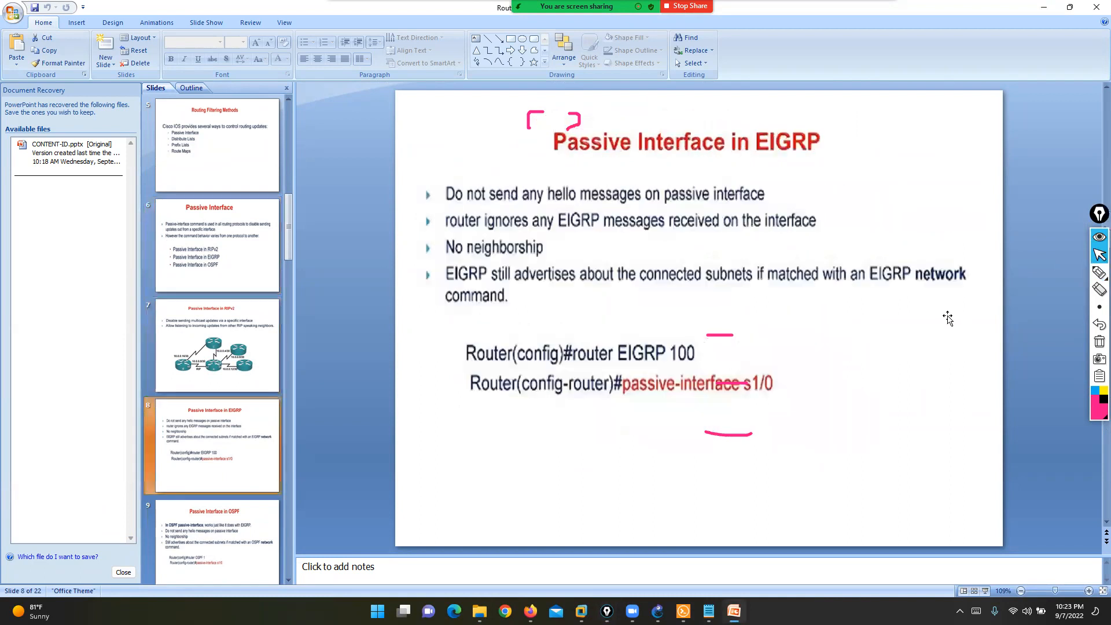
pyautogui.scroll(-1, 949, 319)
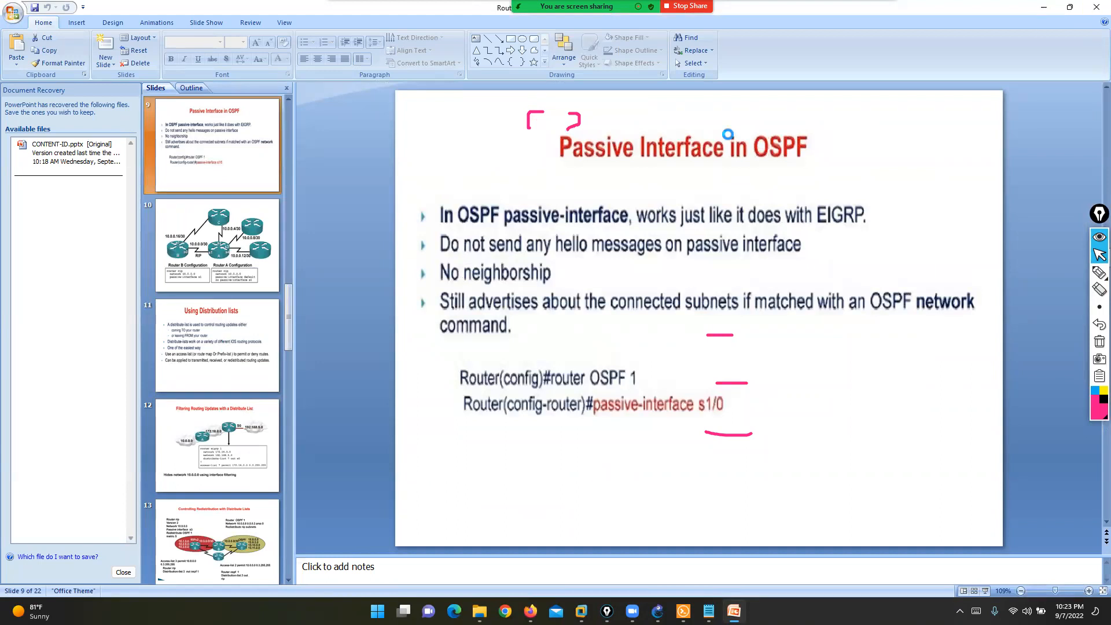
pyautogui.click(1096, 6)
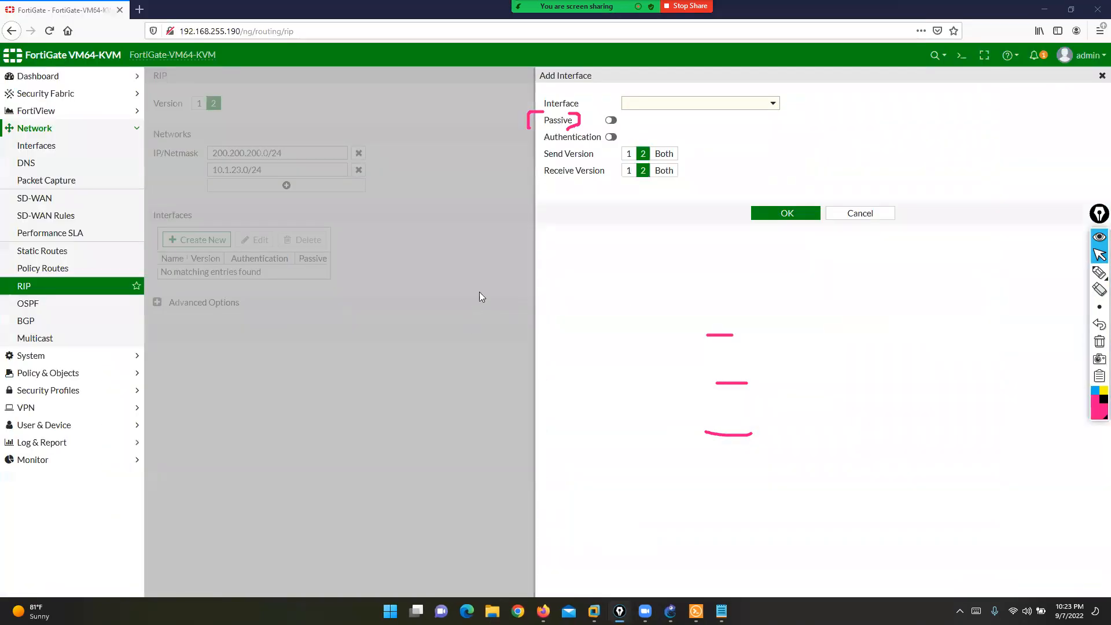
# - Choose port7 as the RIP interface, switch Passive on, and point out Authentication
pyautogui.click(1099, 342)
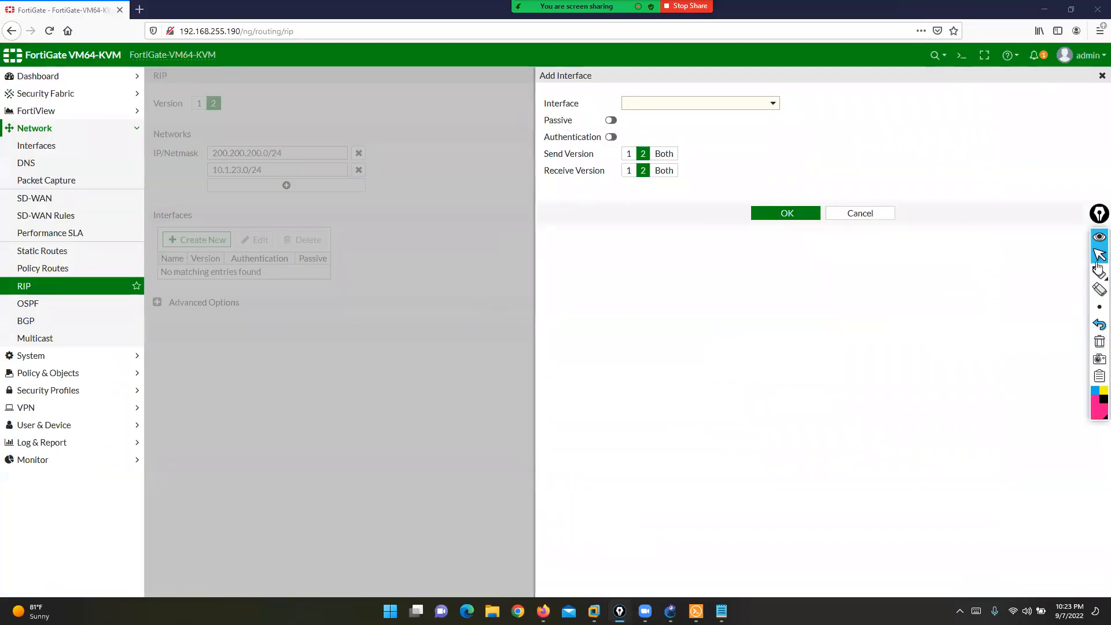
pyautogui.click(766, 104)
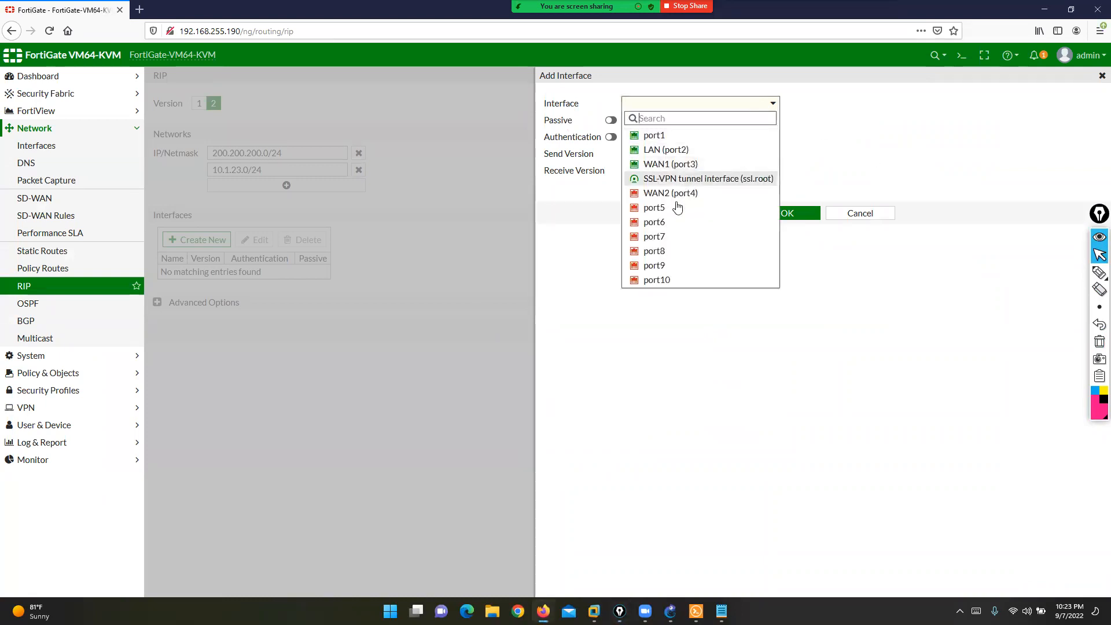
pyautogui.click(665, 238)
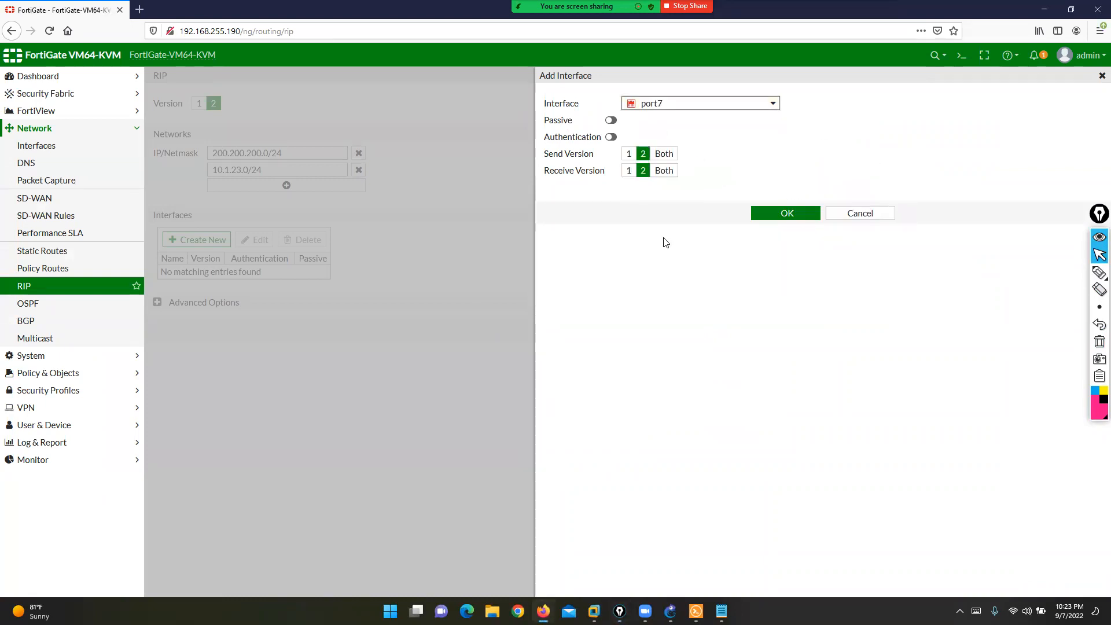
pyautogui.click(611, 121)
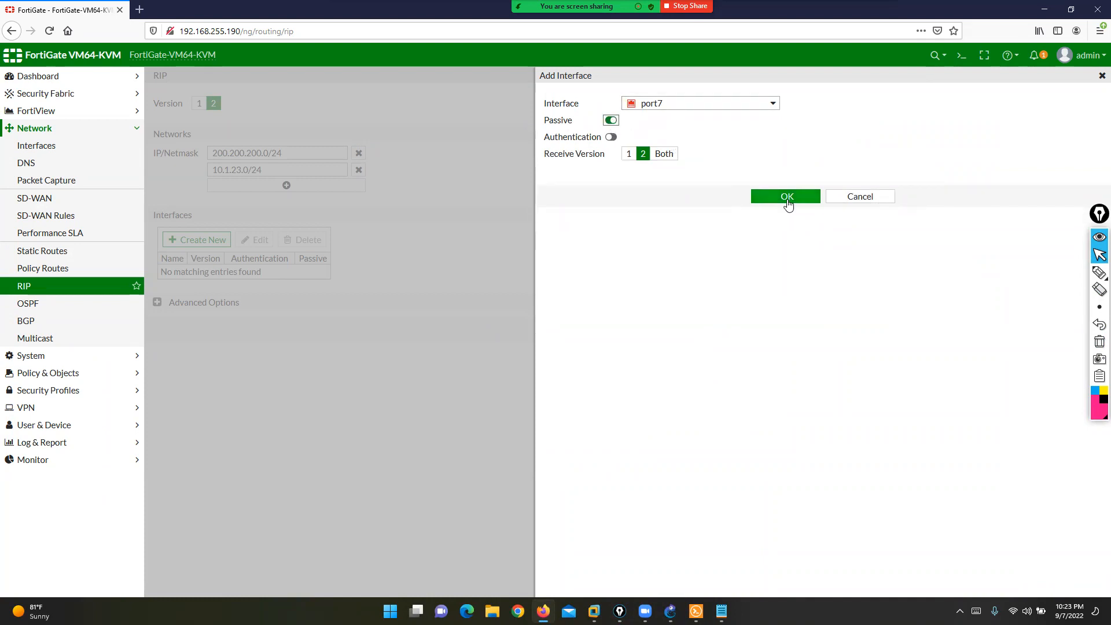
pyautogui.moveTo(545, 139); pyautogui.dragTo(597, 145)
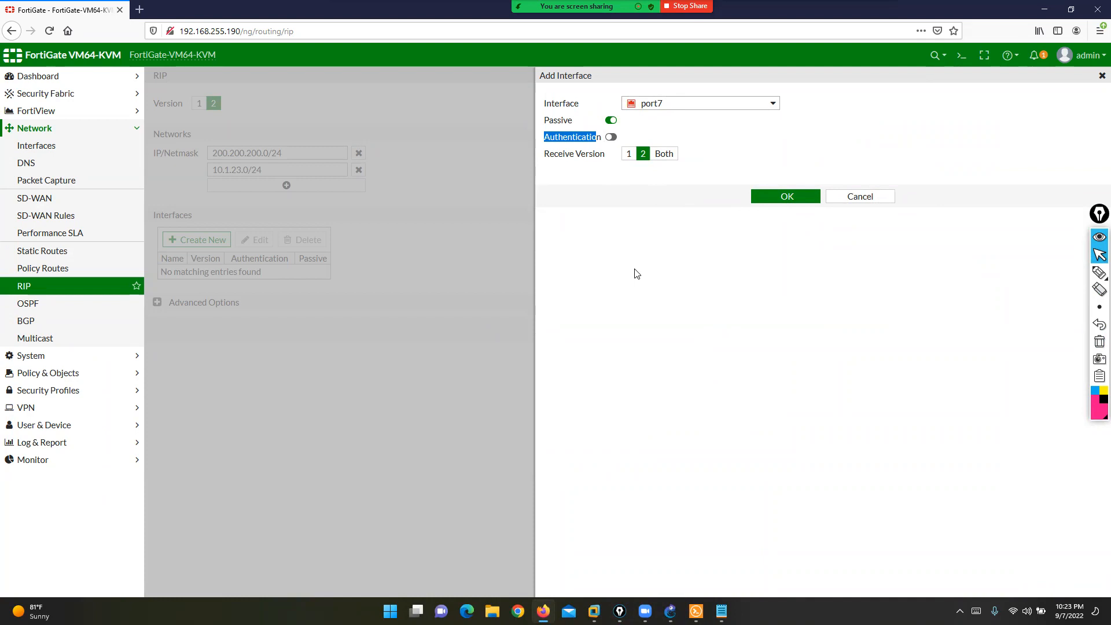
# - Launch a blank Notepad window through the Run prompt
pyautogui.press('super+r')
pyautogui.write('notepad')
pyautogui.press('Return')
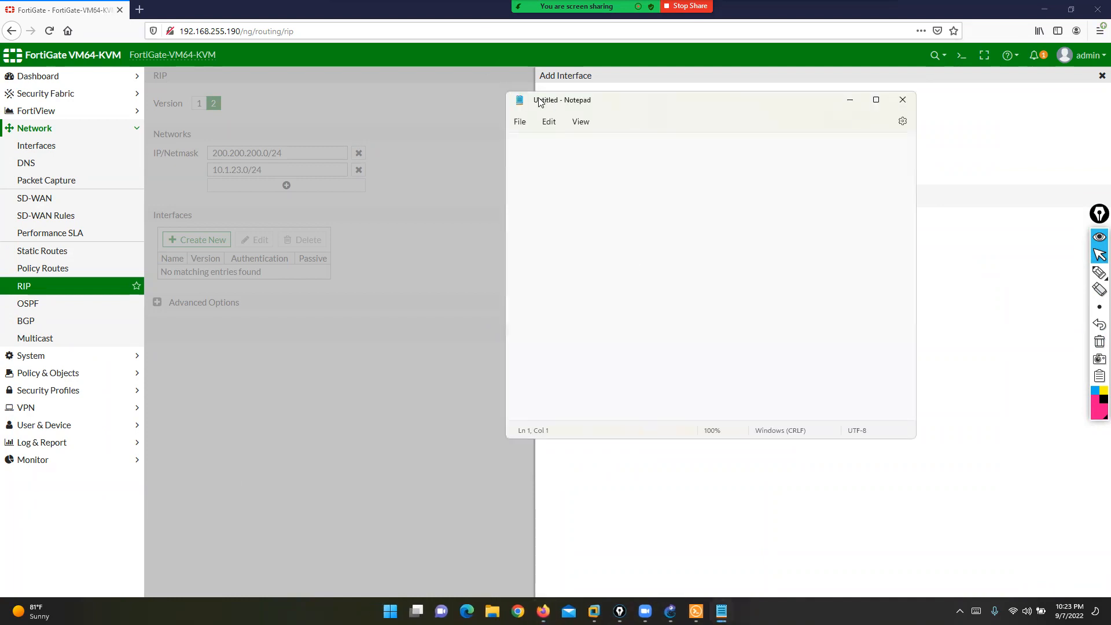
# - Place Notepad beside the form and write 'simple password' with 'rip ospf' beneath it
pyautogui.moveTo(538, 102); pyautogui.dragTo(238, 121)
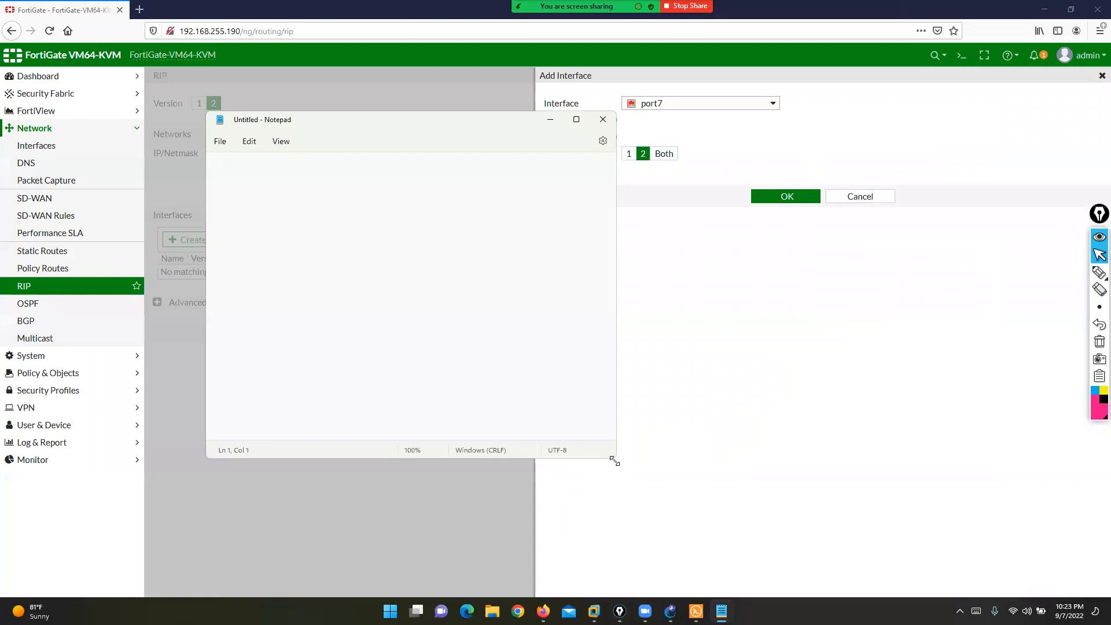
pyautogui.moveTo(615, 462); pyautogui.dragTo(896, 519)
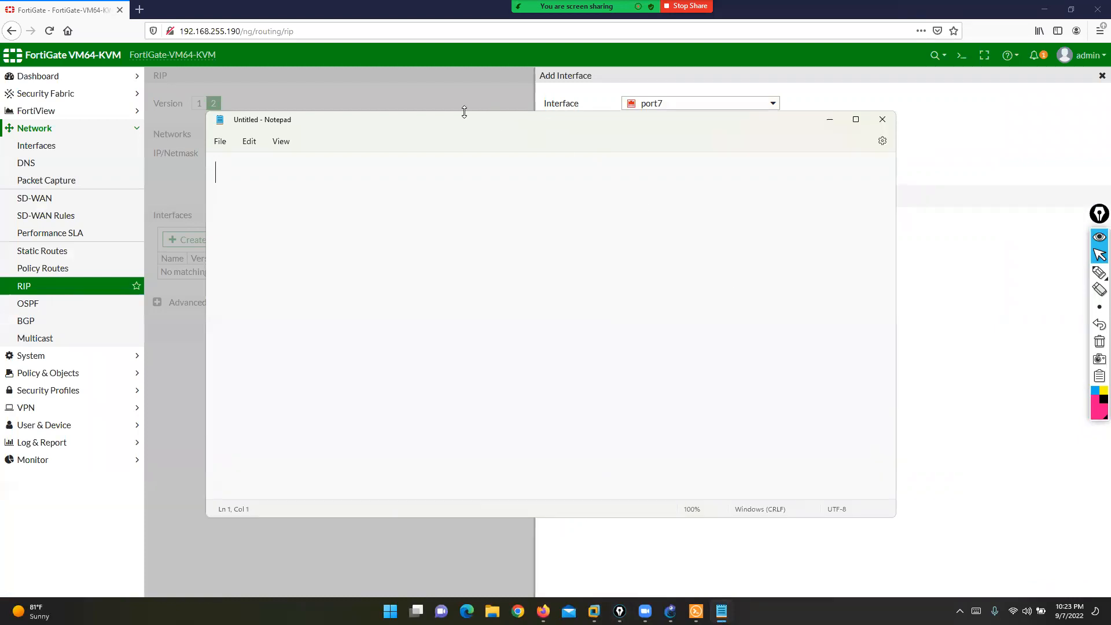
pyautogui.moveTo(464, 111); pyautogui.dragTo(460, 149)
pyautogui.write('simple')
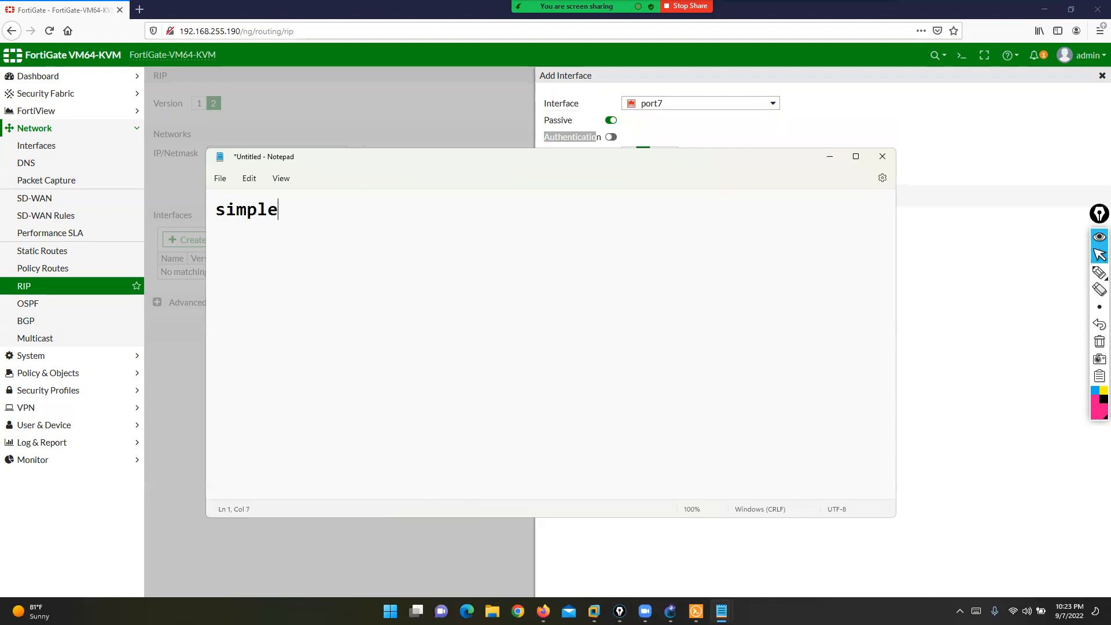
pyautogui.write(' password  ')
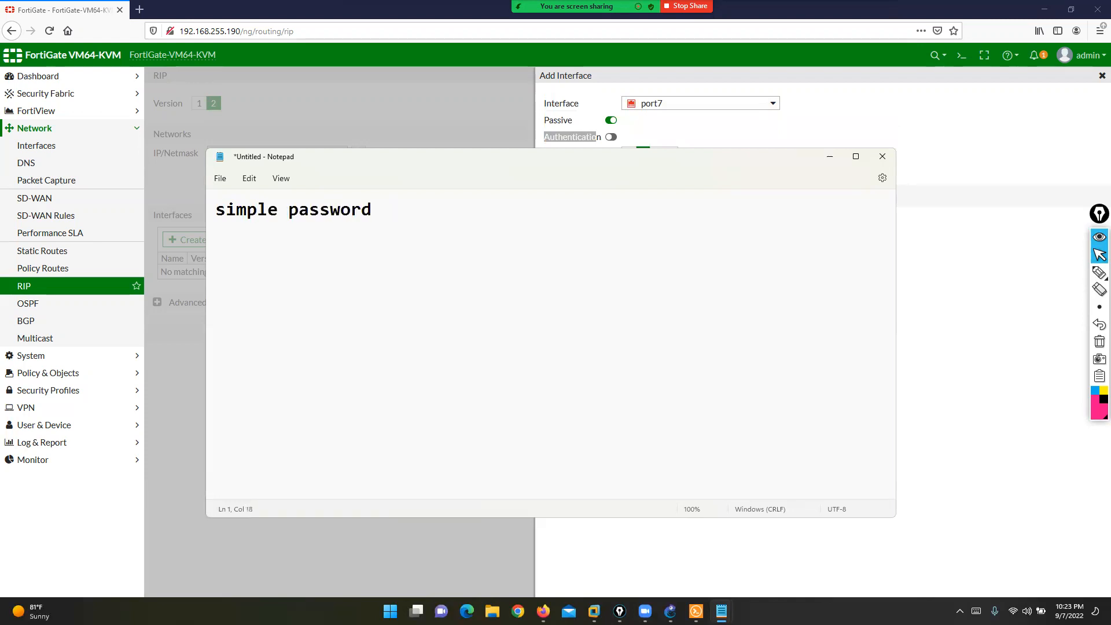
pyautogui.write('md5')
pyautogui.press('Return')
pyautogui.press('Up')
pyautogui.write('rip  ospf')
# - Add 'rip ospf eigrp bgp' under md5, correcting the typos
pyautogui.press('Down')
pyautogui.press('Down')
pyautogui.press('Down')
pyautogui.press('Down')
pyautogui.press('Down')
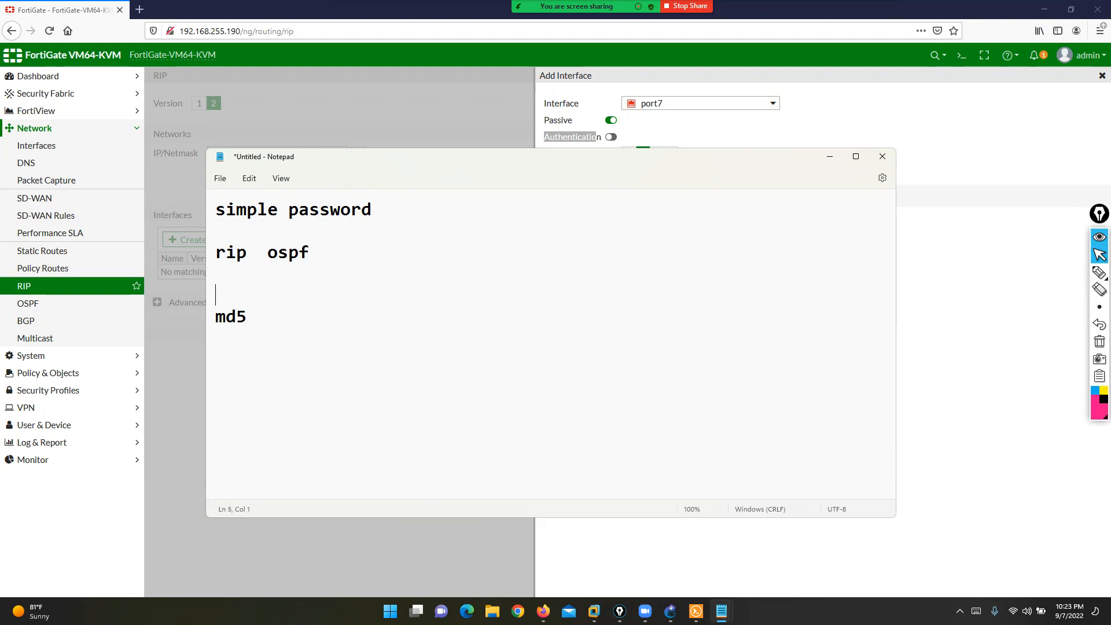
pyautogui.write('rip  ospf    eigr p')
pyautogui.press('BackSpace')
pyautogui.press('BackSpace')
pyautogui.press('BackSpace')
pyautogui.write('p bgp')
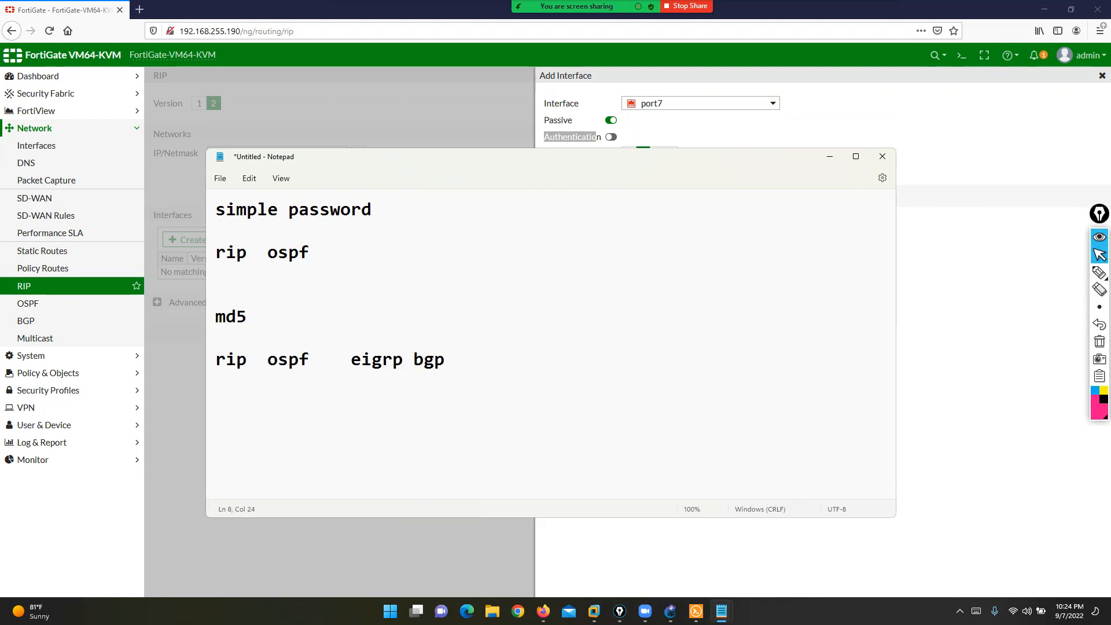
pyautogui.click(404, 361)
# - Highlight the md5 and simple password notes while explaining, then minimize Notepad
pyautogui.moveTo(226, 316); pyautogui.dragTo(470, 380)
pyautogui.moveTo(311, 362); pyautogui.dragTo(238, 329)
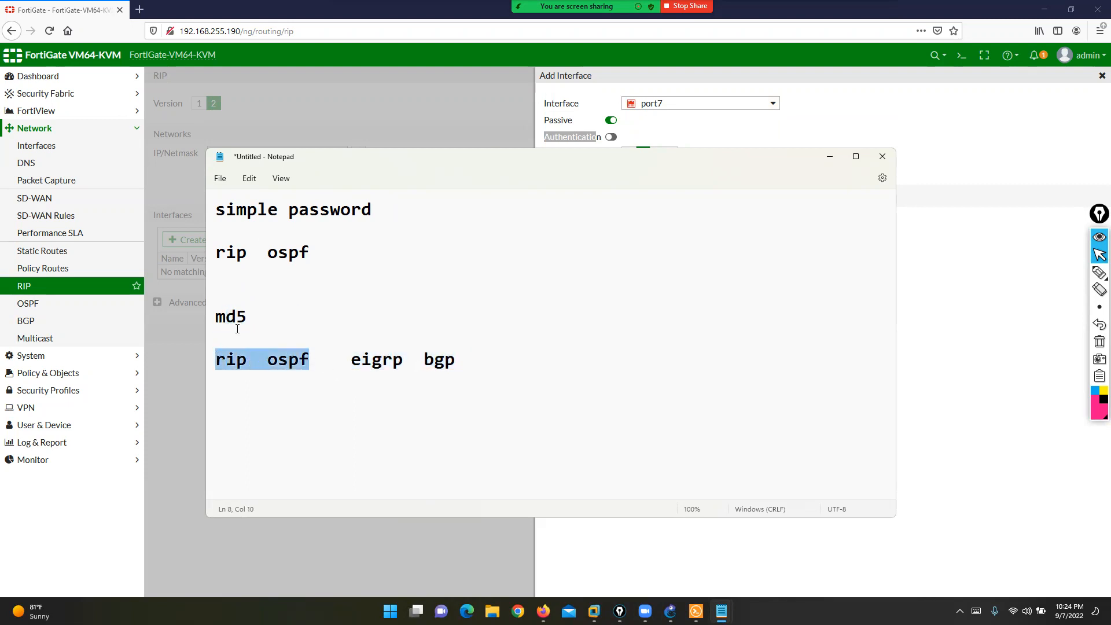
pyautogui.doubleClick(204, 319)
pyautogui.moveTo(396, 203); pyautogui.dragTo(227, 209)
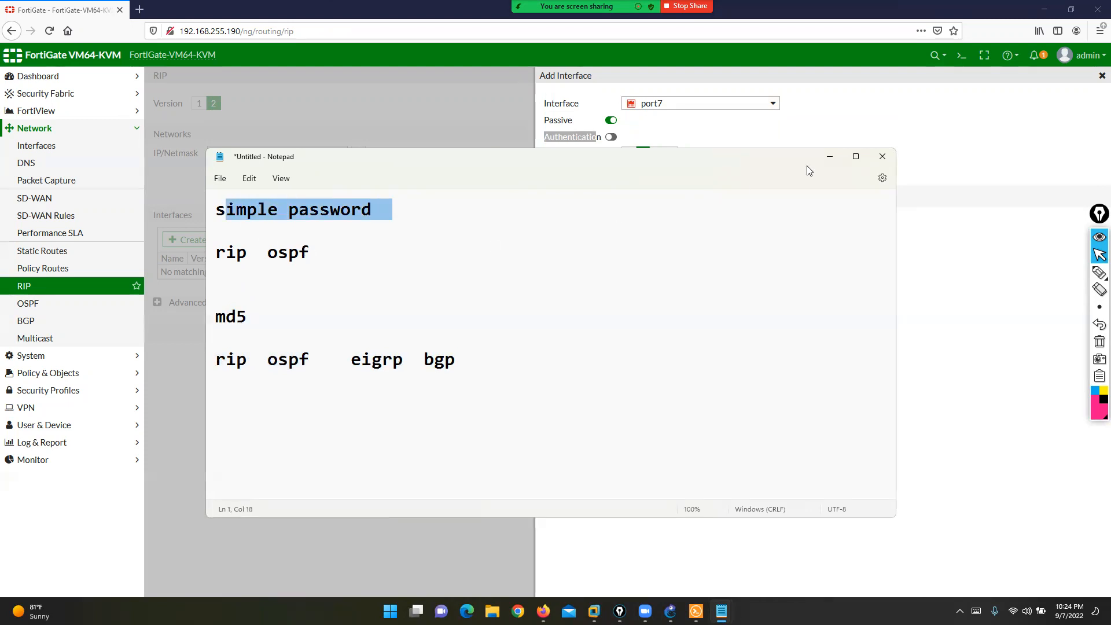
pyautogui.click(829, 157)
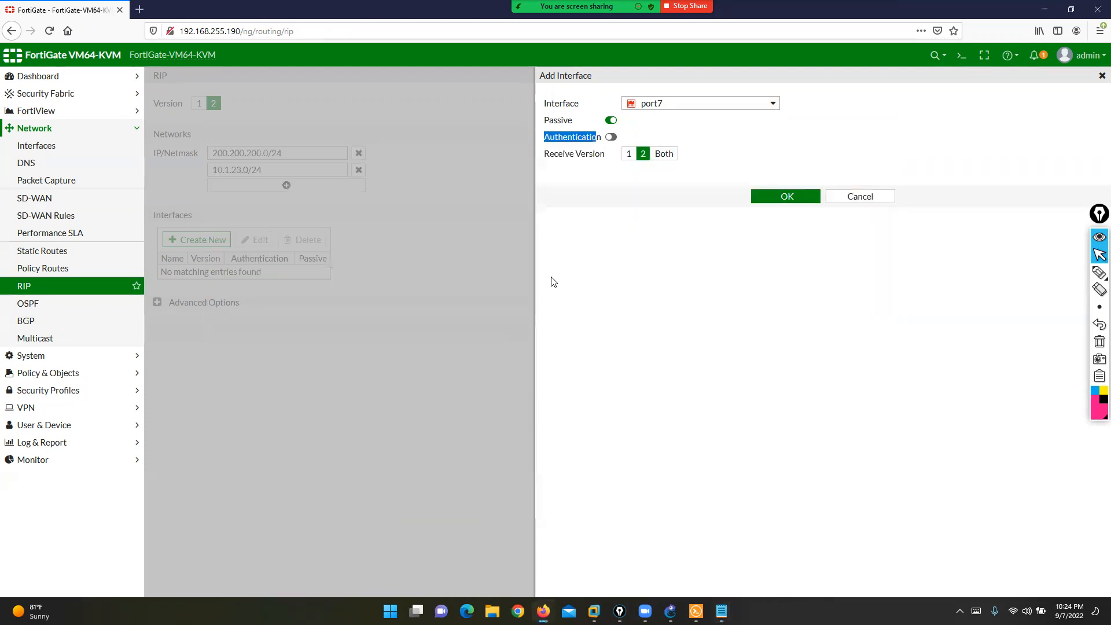
# - Turn on Authentication for port7, mark the Text and MD5 options, then cancel the panel
pyautogui.click(610, 138)
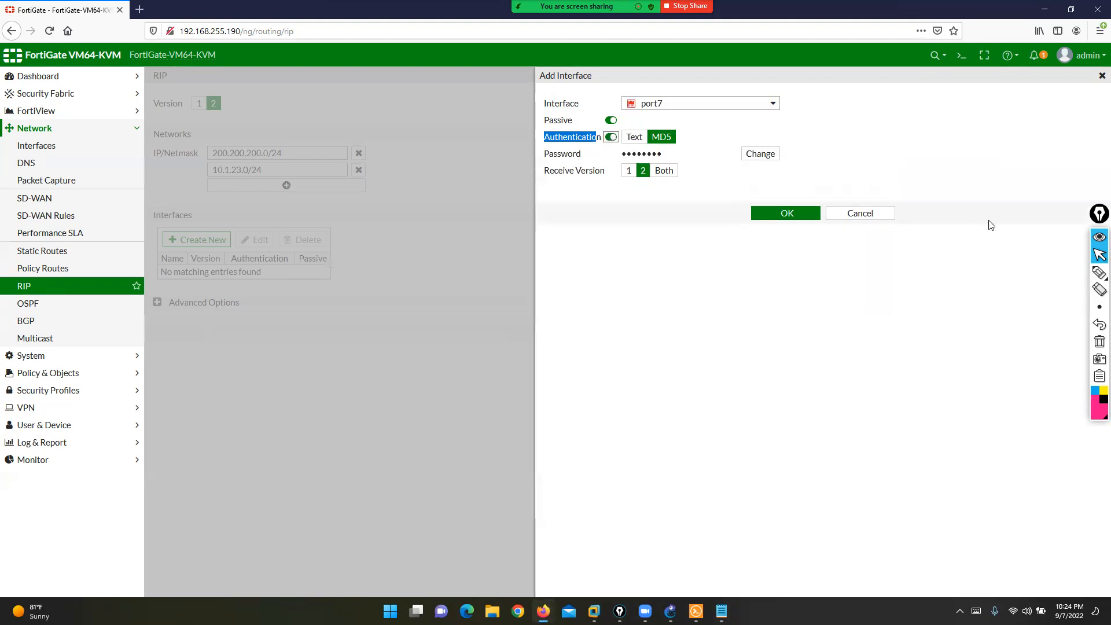
pyautogui.click(1099, 272)
pyautogui.moveTo(609, 50)
pyautogui.mouseDown()
pyautogui.moveTo(631, 123)
pyautogui.moveTo(638, 115)
pyautogui.mouseUp()
pyautogui.moveTo(681, 38); pyautogui.dragTo(674, 134)
pyautogui.moveTo(666, 123); pyautogui.dragTo(684, 126)
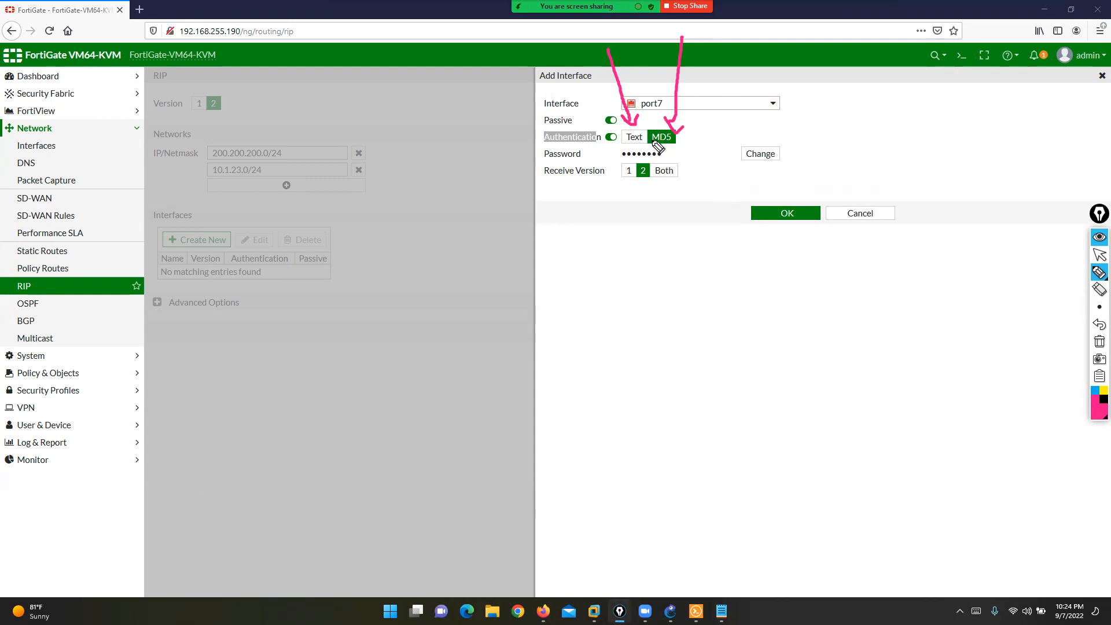
pyautogui.click(1099, 342)
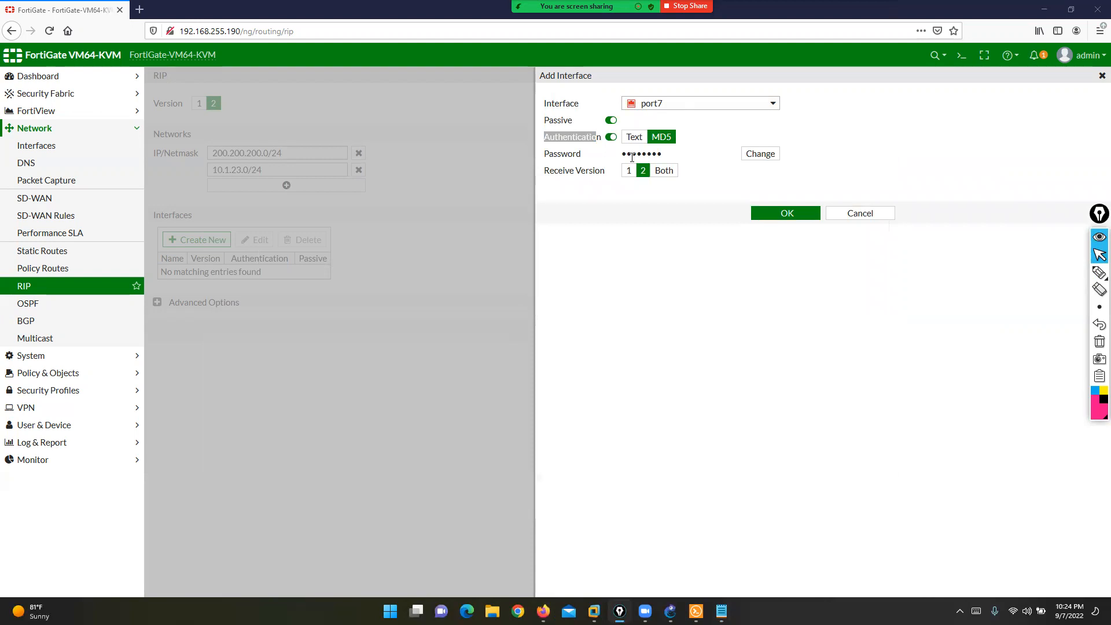
pyautogui.click(860, 214)
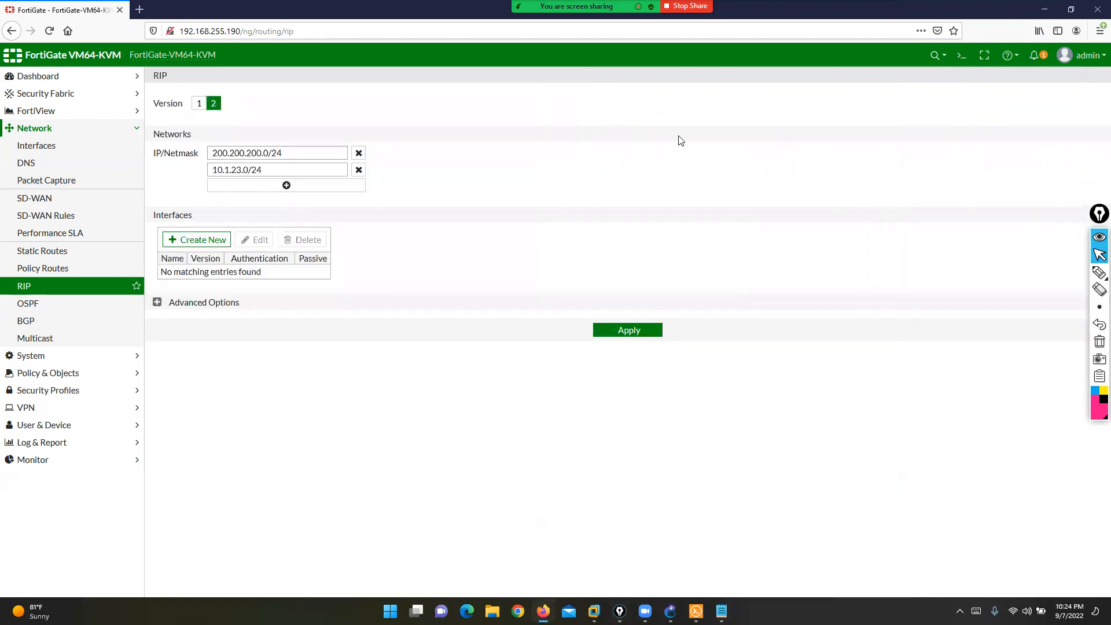
# - Expand RIP Advanced Options and review Default Metric, leaving it at 1
pyautogui.click(156, 303)
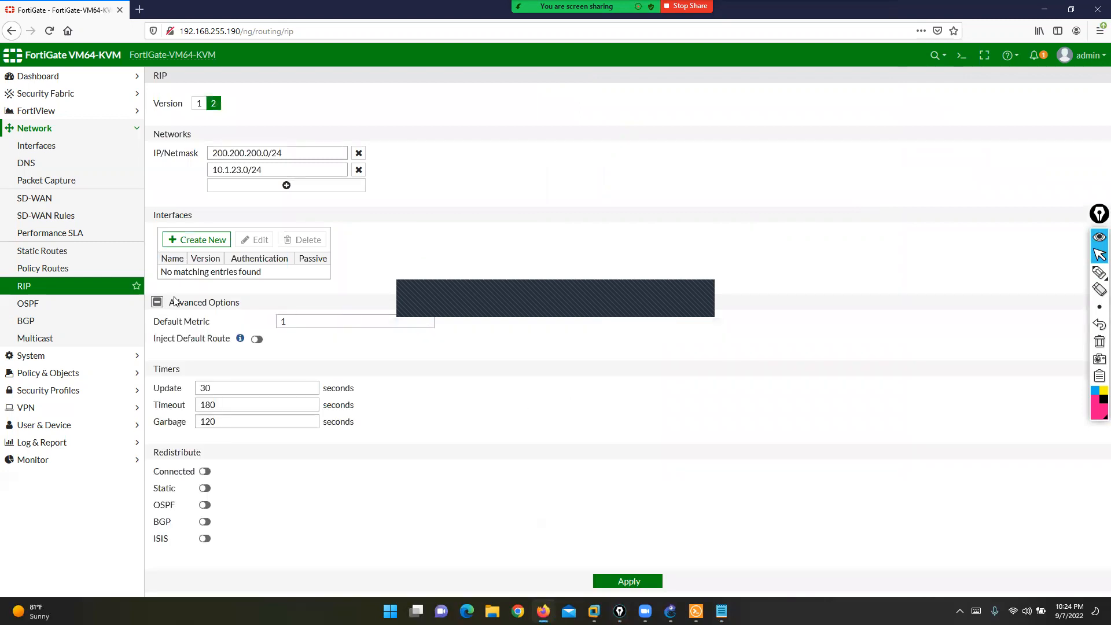
pyautogui.moveTo(154, 323); pyautogui.dragTo(210, 325)
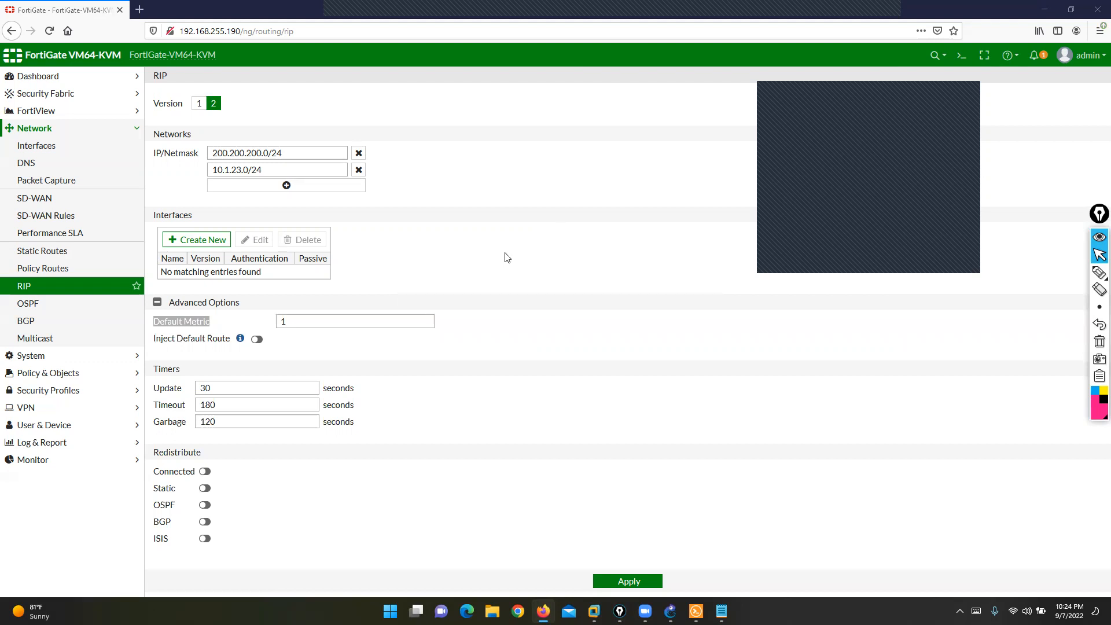
pyautogui.doubleClick(424, 321)
pyautogui.click(619, 414)
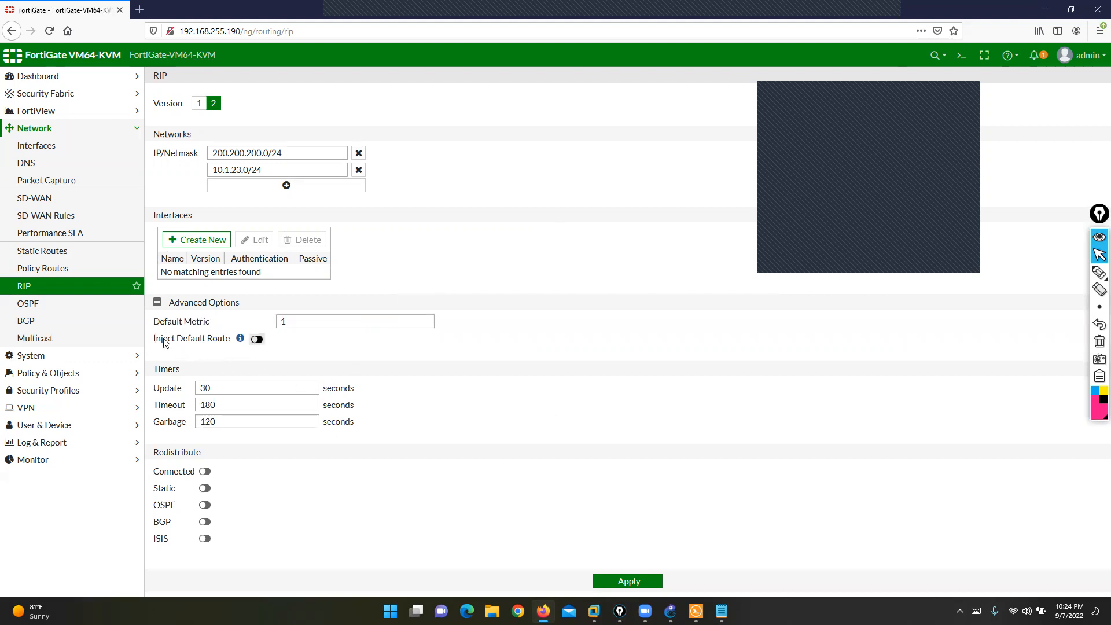
# - Switch Inject Default Route on and highlight the Update timer and Redistribute settings
pyautogui.moveTo(153, 340); pyautogui.dragTo(229, 347)
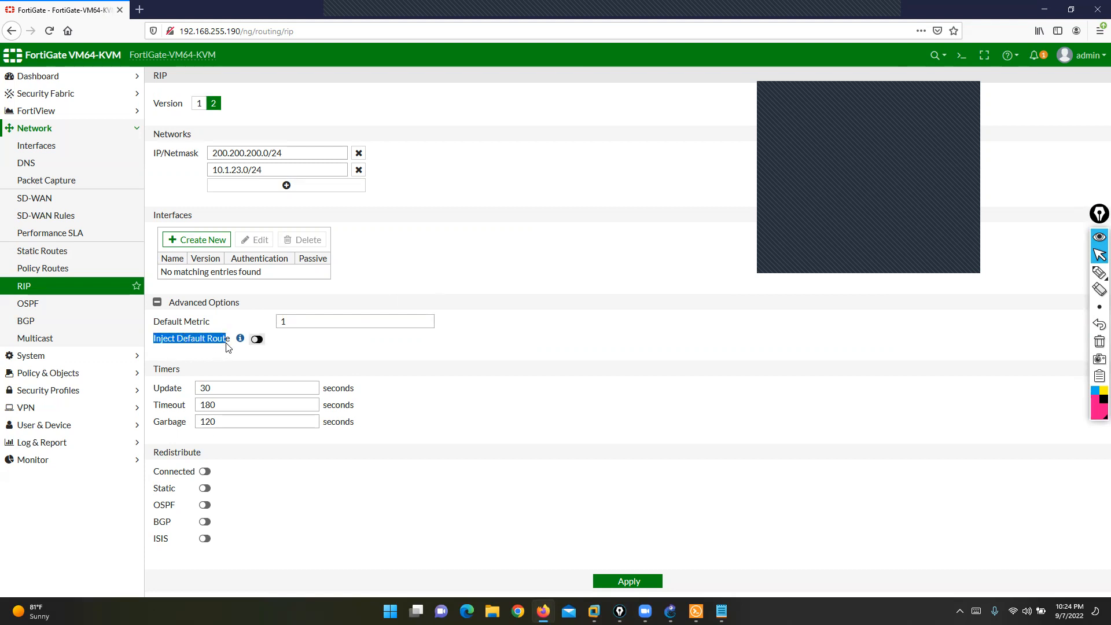
pyautogui.click(257, 341)
pyautogui.moveTo(161, 389); pyautogui.dragTo(181, 424)
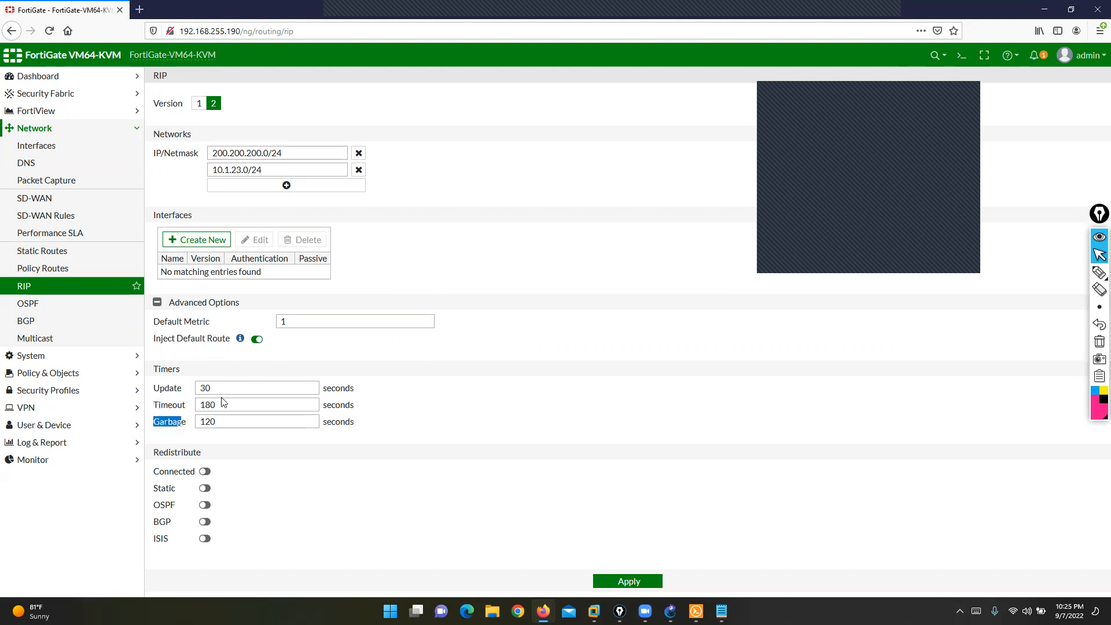
pyautogui.click(968, 94)
pyautogui.click(1079, 273)
pyautogui.moveTo(212, 441)
pyautogui.mouseDown()
pyautogui.moveTo(175, 441)
pyautogui.moveTo(140, 470)
pyautogui.moveTo(142, 566)
pyautogui.moveTo(214, 569)
pyautogui.moveTo(218, 431)
pyautogui.mouseUp()
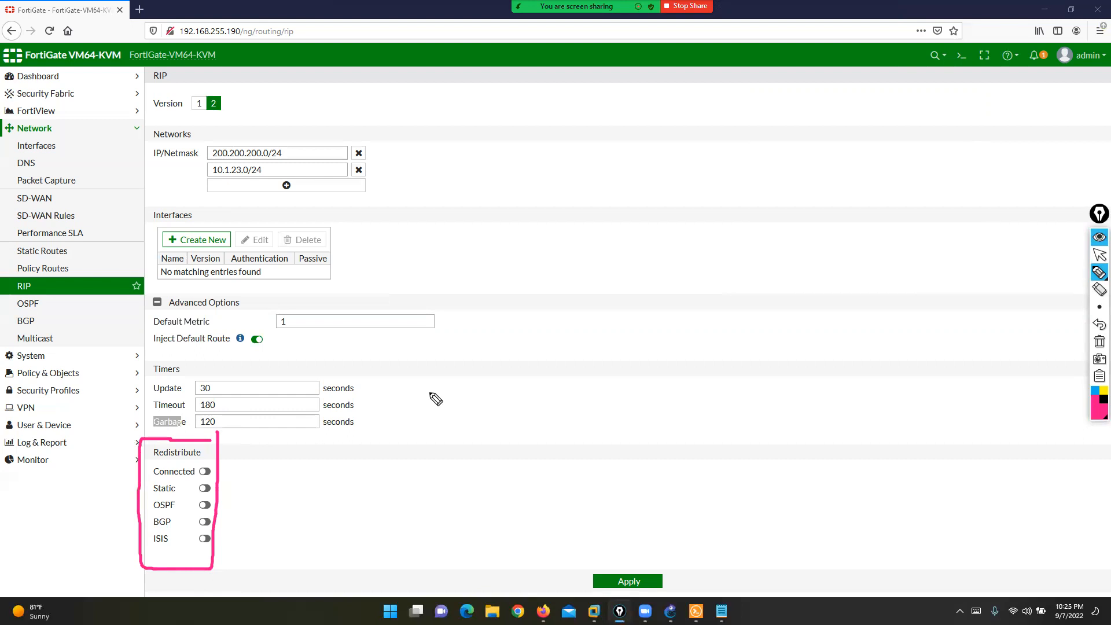
pyautogui.click(1100, 255)
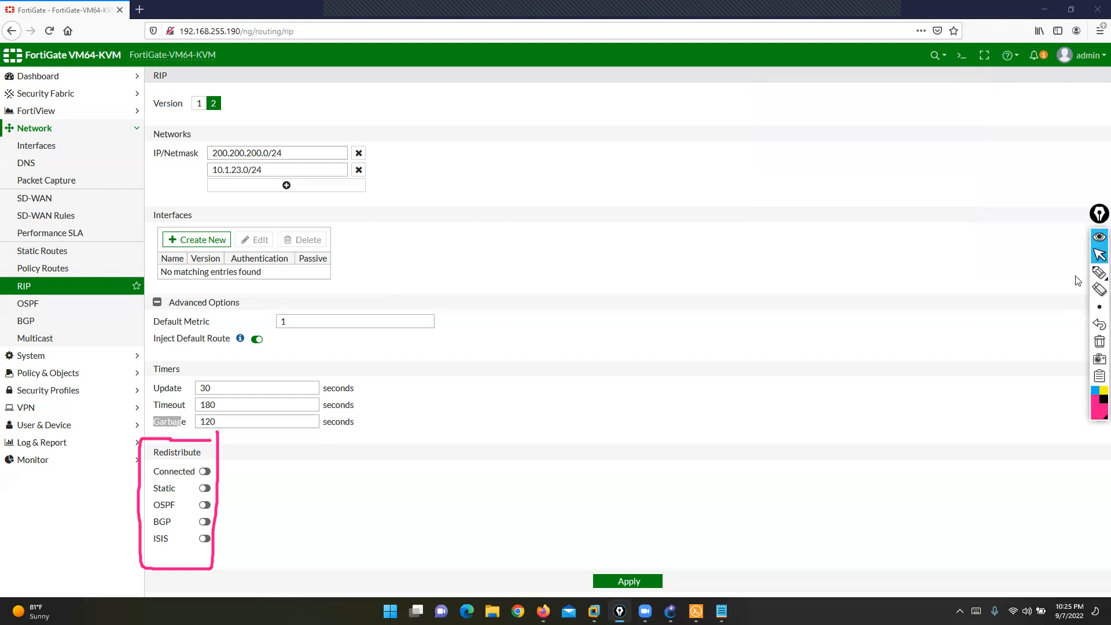
pyautogui.click(1100, 272)
pyautogui.moveTo(420, 281)
pyautogui.mouseDown()
pyautogui.moveTo(462, 335)
pyautogui.moveTo(440, 277)
pyautogui.mouseUp()
pyautogui.moveTo(724, 11)
pyautogui.mouseDown()
pyautogui.moveTo(756, 62)
pyautogui.moveTo(747, 21)
pyautogui.mouseUp()
pyautogui.moveTo(1018, 292)
pyautogui.mouseDown()
pyautogui.moveTo(1011, 361)
pyautogui.moveTo(1034, 313)
pyautogui.mouseUp()
pyautogui.moveTo(677, 50)
pyautogui.mouseDown()
pyautogui.moveTo(596, 143)
pyautogui.moveTo(519, 201)
pyautogui.moveTo(455, 305)
pyautogui.mouseUp()
pyautogui.moveTo(756, 55)
pyautogui.mouseDown()
pyautogui.moveTo(875, 237)
pyautogui.moveTo(987, 320)
pyautogui.mouseUp()
pyautogui.click(1103, 391)
pyautogui.moveTo(615, 6)
pyautogui.mouseDown()
pyautogui.moveTo(686, 62)
pyautogui.moveTo(242, 485)
pyautogui.moveTo(104, 58)
pyautogui.moveTo(571, 41)
pyautogui.mouseUp()
pyautogui.moveTo(282, 135)
pyautogui.mouseDown()
pyautogui.moveTo(258, 204)
pyautogui.moveTo(297, 164)
pyautogui.moveTo(351, 204)
pyautogui.mouseUp()
pyautogui.moveTo(772, 2)
pyautogui.mouseDown()
pyautogui.moveTo(728, 66)
pyautogui.moveTo(1056, 396)
pyautogui.moveTo(830, 4)
pyautogui.mouseUp()
pyautogui.moveTo(949, 135)
pyautogui.mouseDown()
pyautogui.moveTo(993, 169)
pyautogui.moveTo(941, 134)
pyautogui.mouseUp()
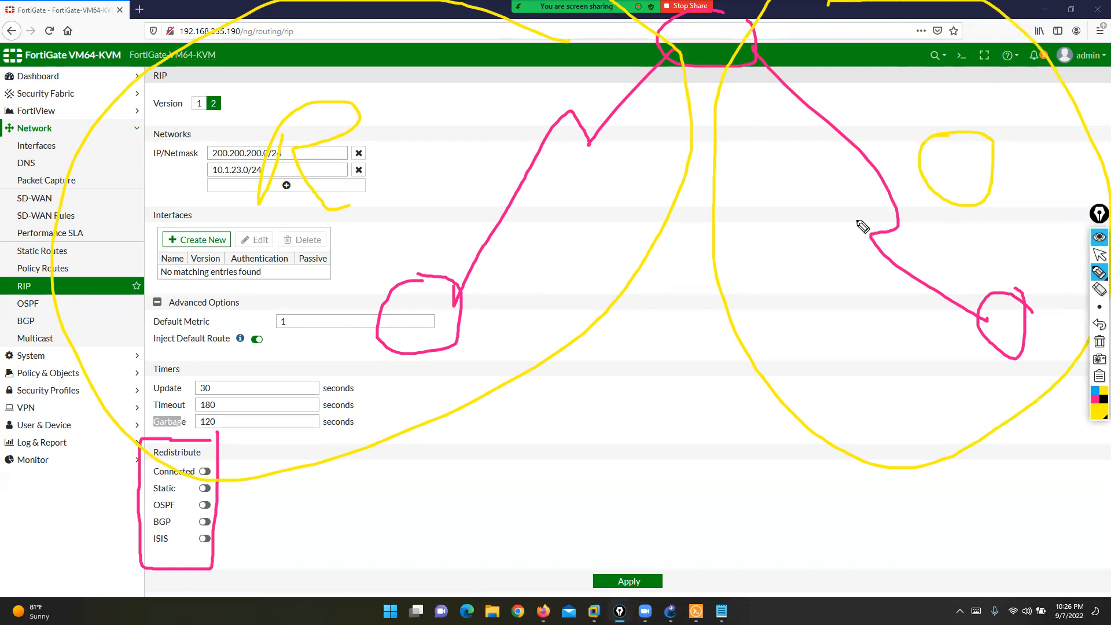
pyautogui.moveTo(446, 177)
pyautogui.mouseDown()
pyautogui.moveTo(809, 172)
pyautogui.moveTo(765, 198)
pyautogui.mouseUp()
pyautogui.moveTo(504, 139)
pyautogui.mouseDown()
pyautogui.moveTo(418, 204)
pyautogui.moveTo(514, 203)
pyautogui.mouseUp()
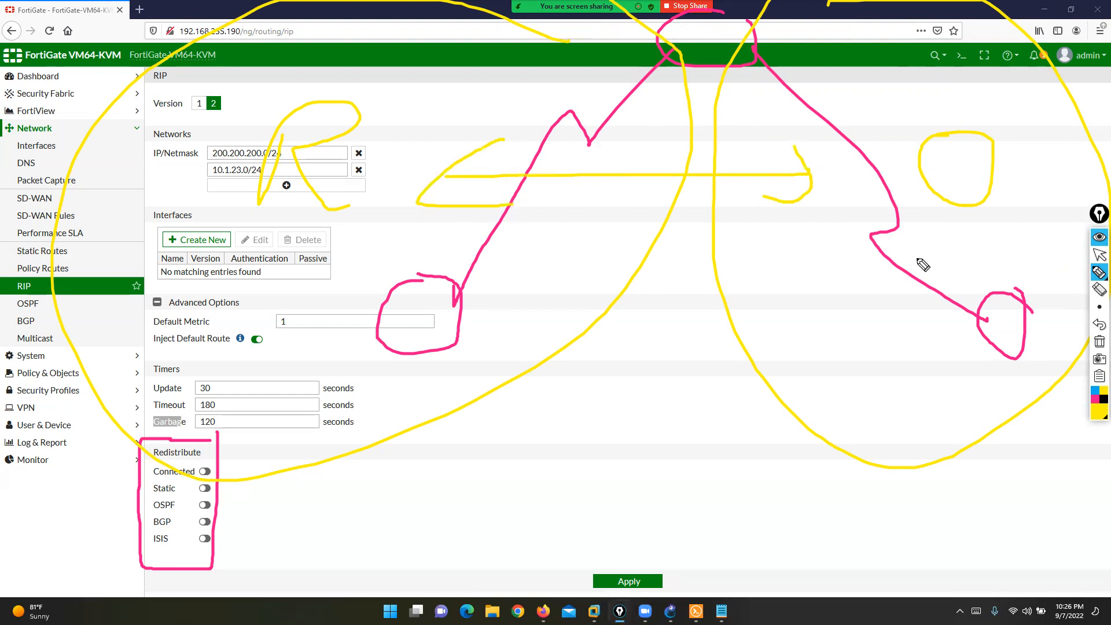
pyautogui.moveTo(198, 434)
pyautogui.mouseDown()
pyautogui.moveTo(140, 436)
pyautogui.moveTo(206, 469)
pyautogui.moveTo(194, 443)
pyautogui.mouseUp()
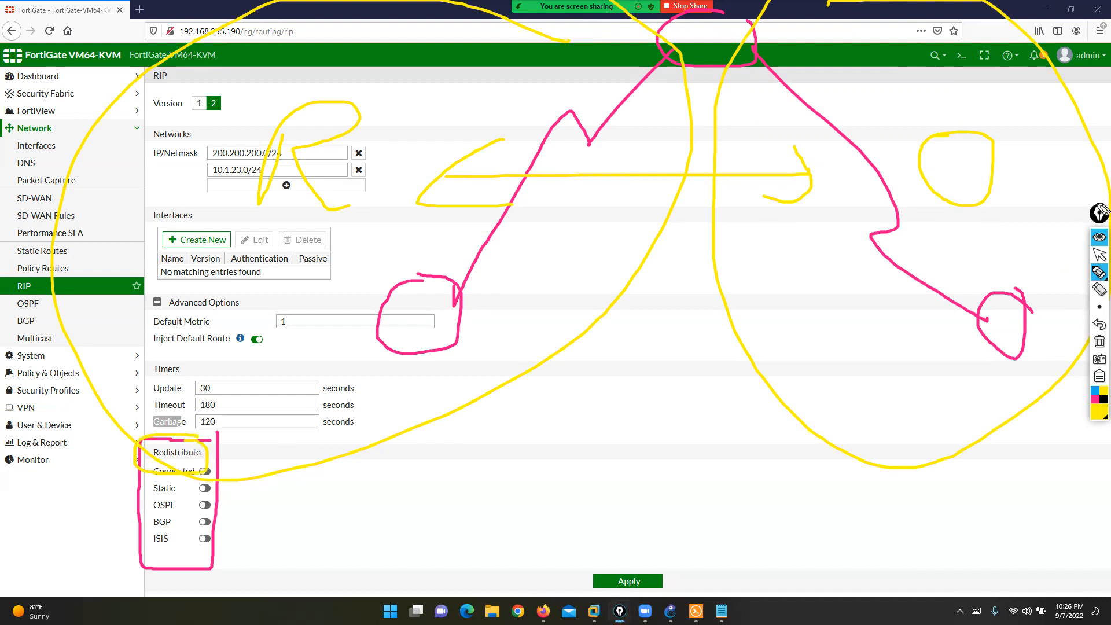
pyautogui.click(1099, 255)
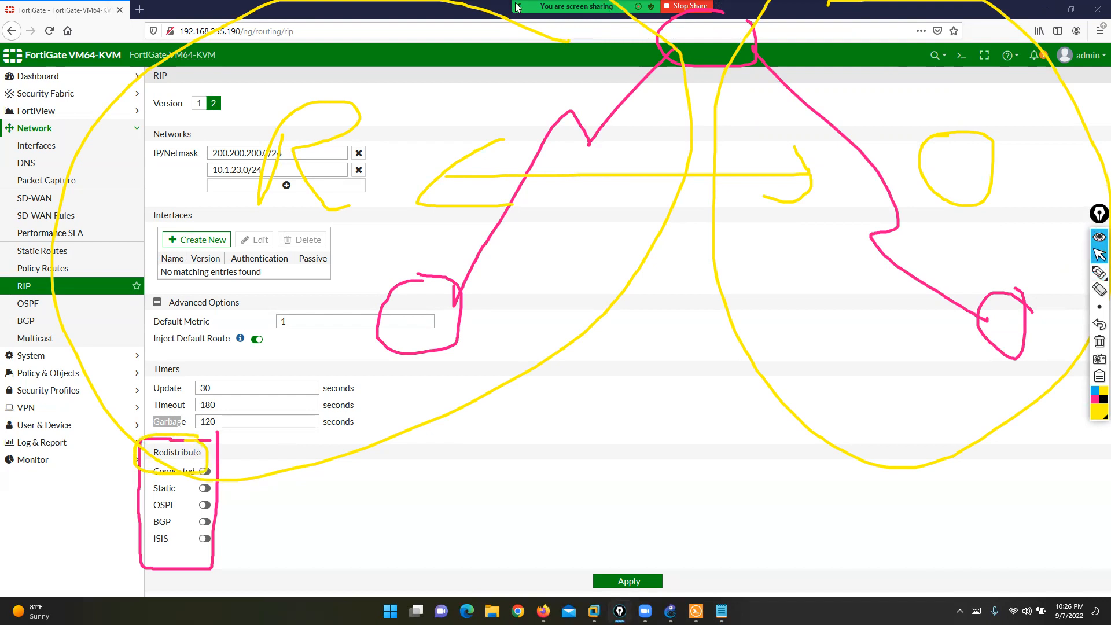
pyautogui.moveTo(517, 7)
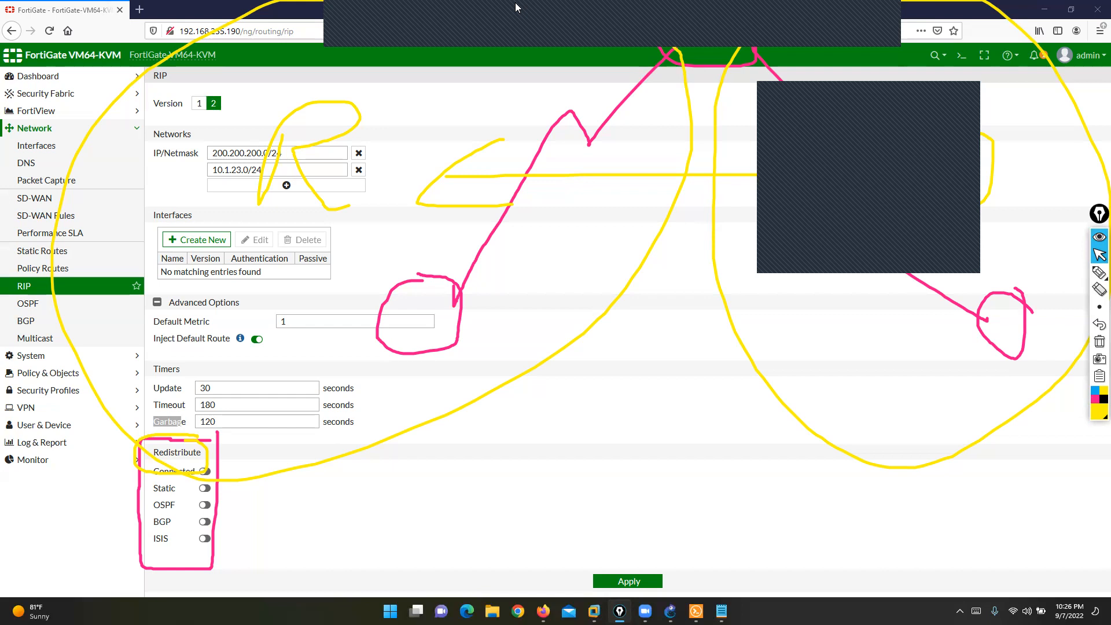
pyautogui.click(1098, 346)
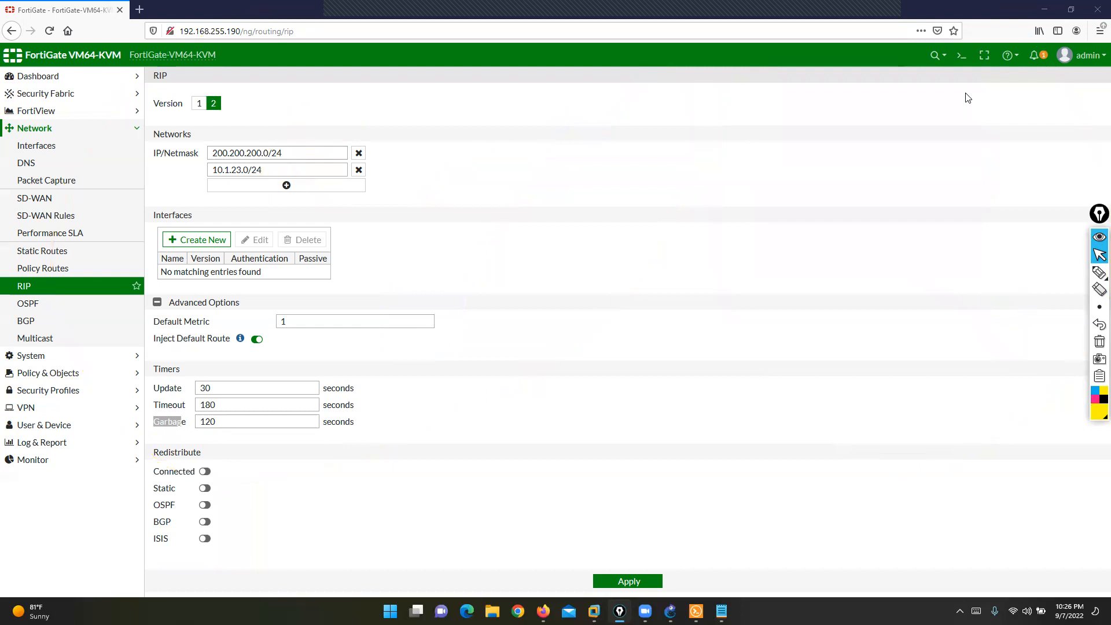
# - Enable OSPF redistribution with Auto metric and apply the RIP settings
pyautogui.click(209, 509)
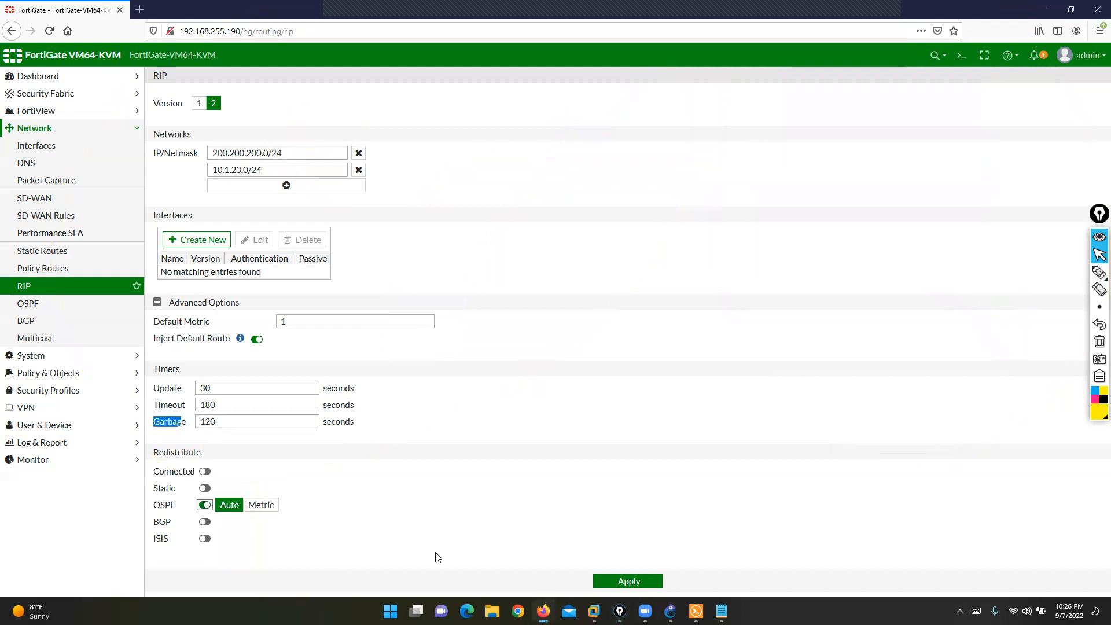
pyautogui.click(620, 583)
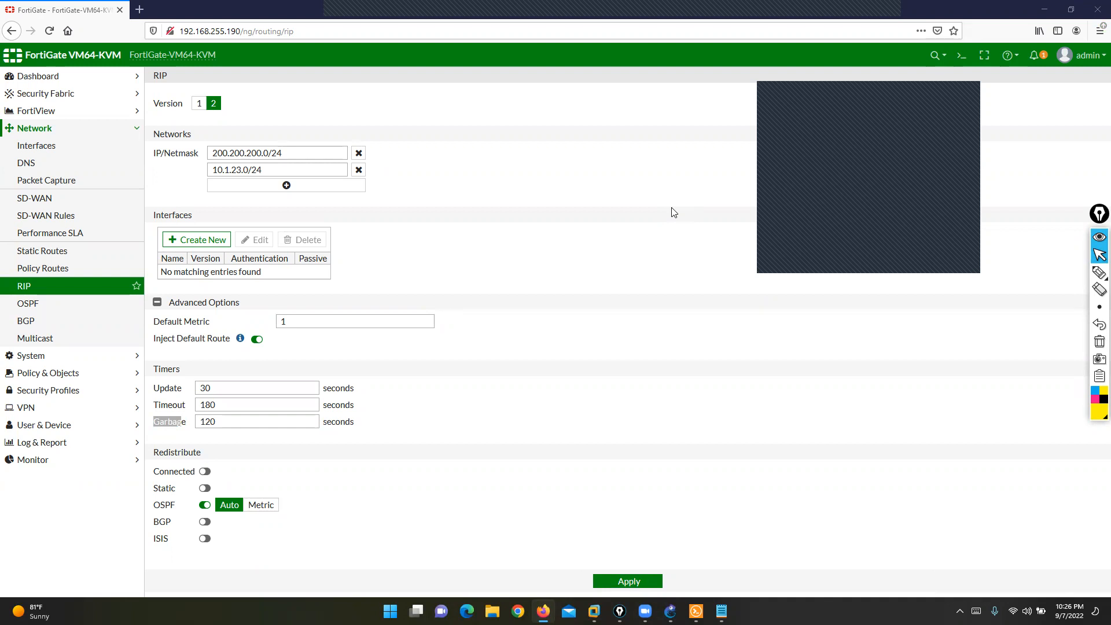
# - Circle the OSPF and BGP menu entries, clear the drawing, and minimize the browser
pyautogui.moveTo(1099, 272)
pyautogui.click(1065, 275)
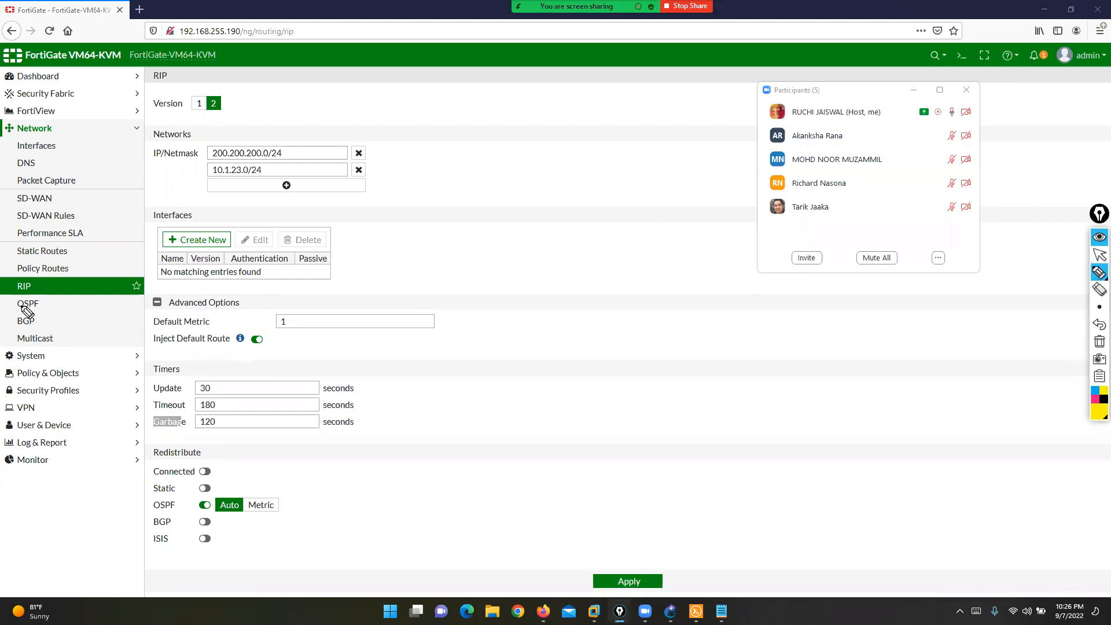
pyautogui.moveTo(42, 295)
pyautogui.mouseDown()
pyautogui.moveTo(4, 301)
pyautogui.moveTo(17, 333)
pyautogui.moveTo(56, 320)
pyautogui.moveTo(49, 299)
pyautogui.mouseUp()
pyautogui.click(1099, 341)
pyautogui.click(1099, 255)
pyautogui.click(657, 210)
pyautogui.press('super+d')
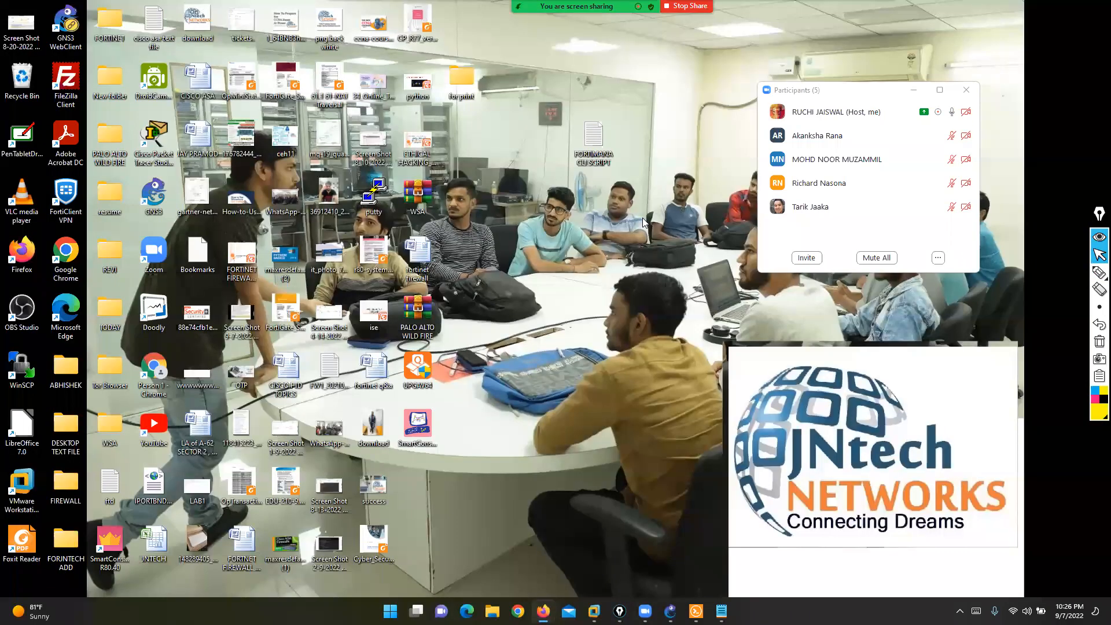